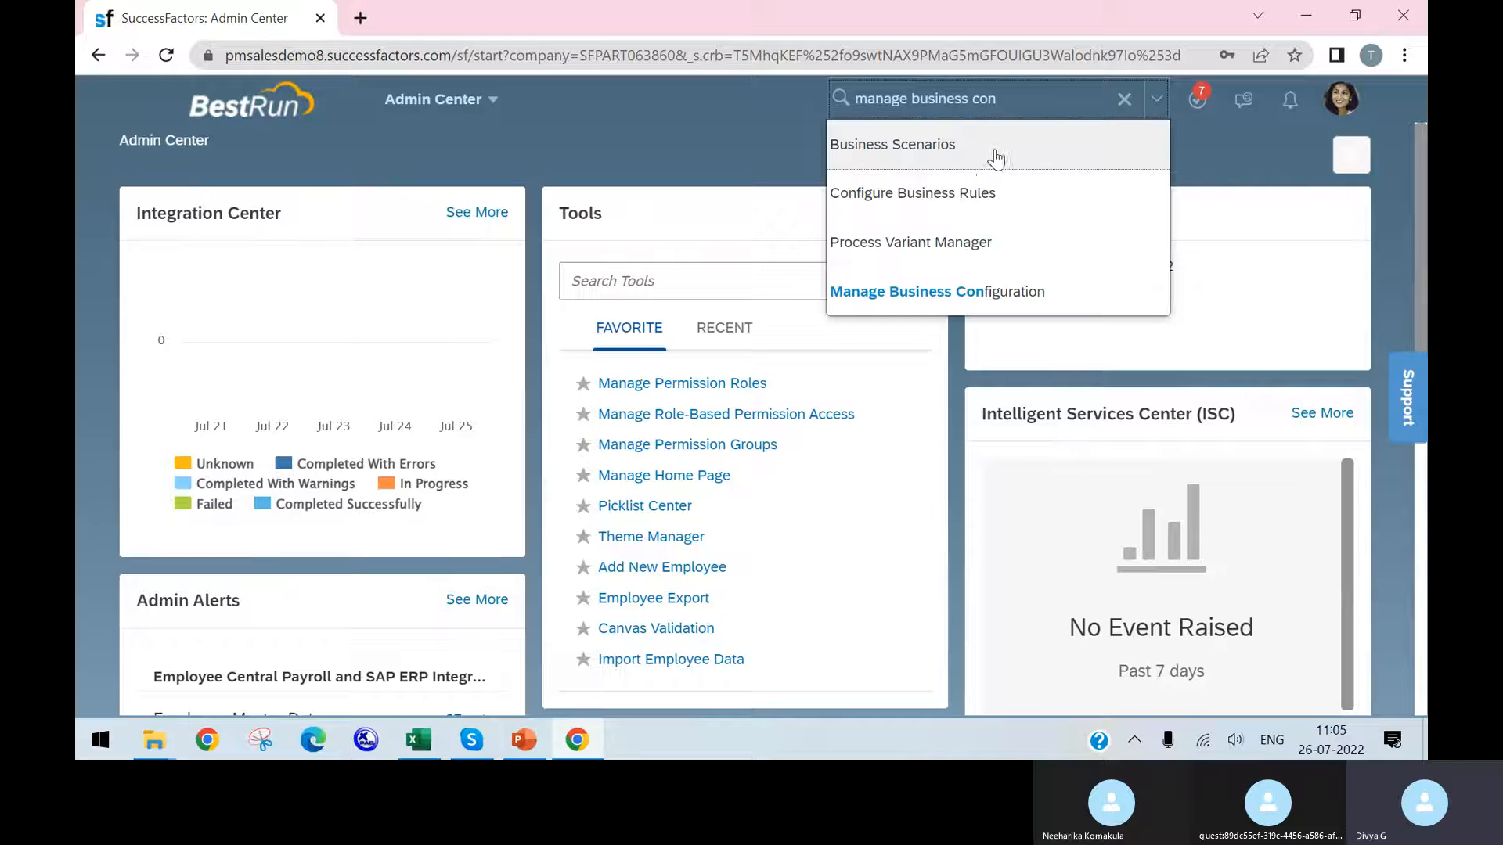
# Open the Manage Business Configuration page from the search suggestions.
pyautogui.click(977, 288)
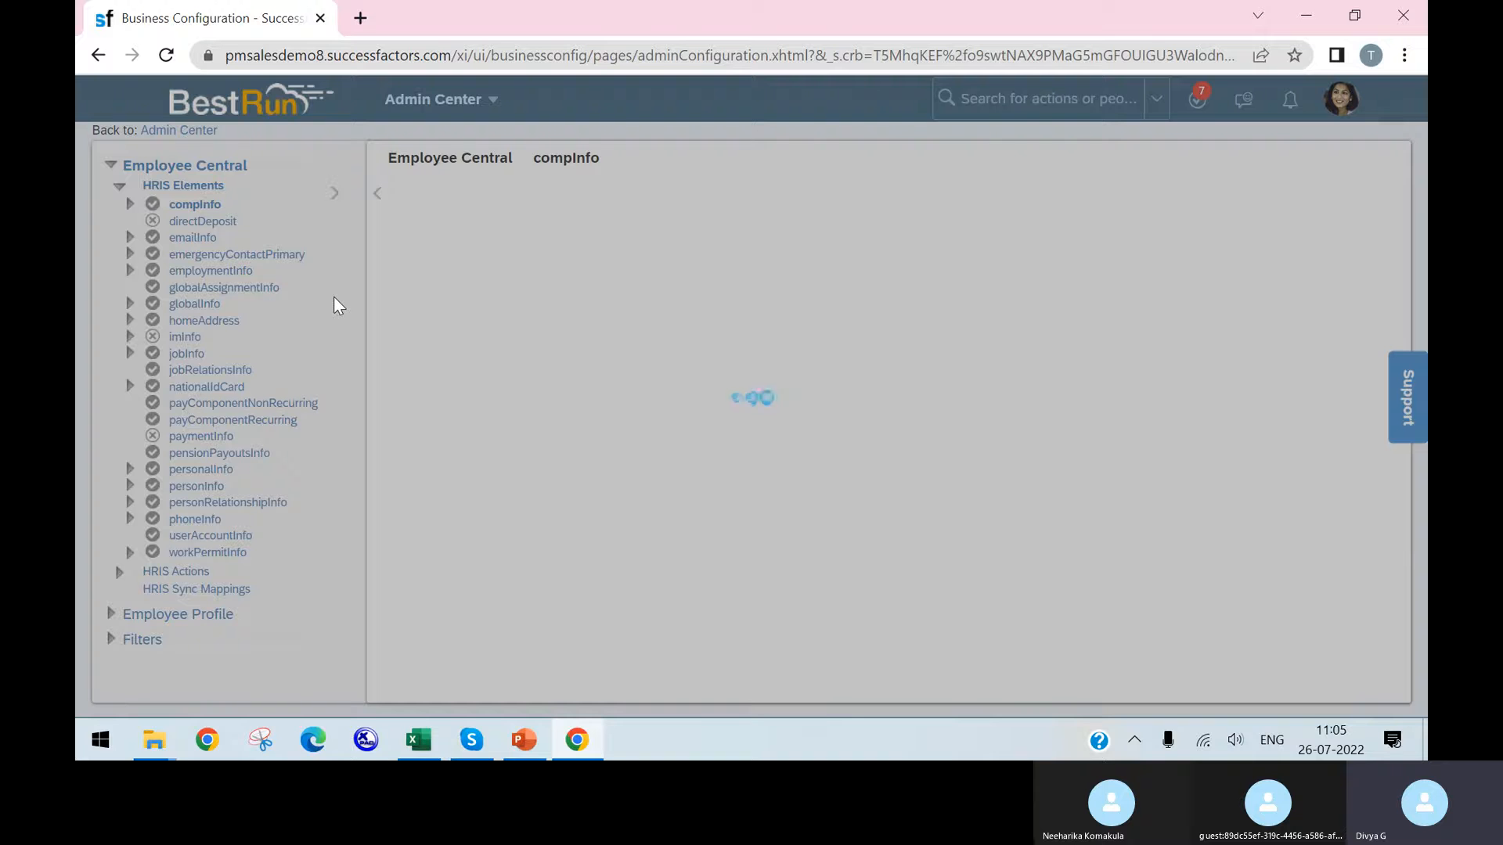
pyautogui.click(471, 740)
pyautogui.click(471, 740)
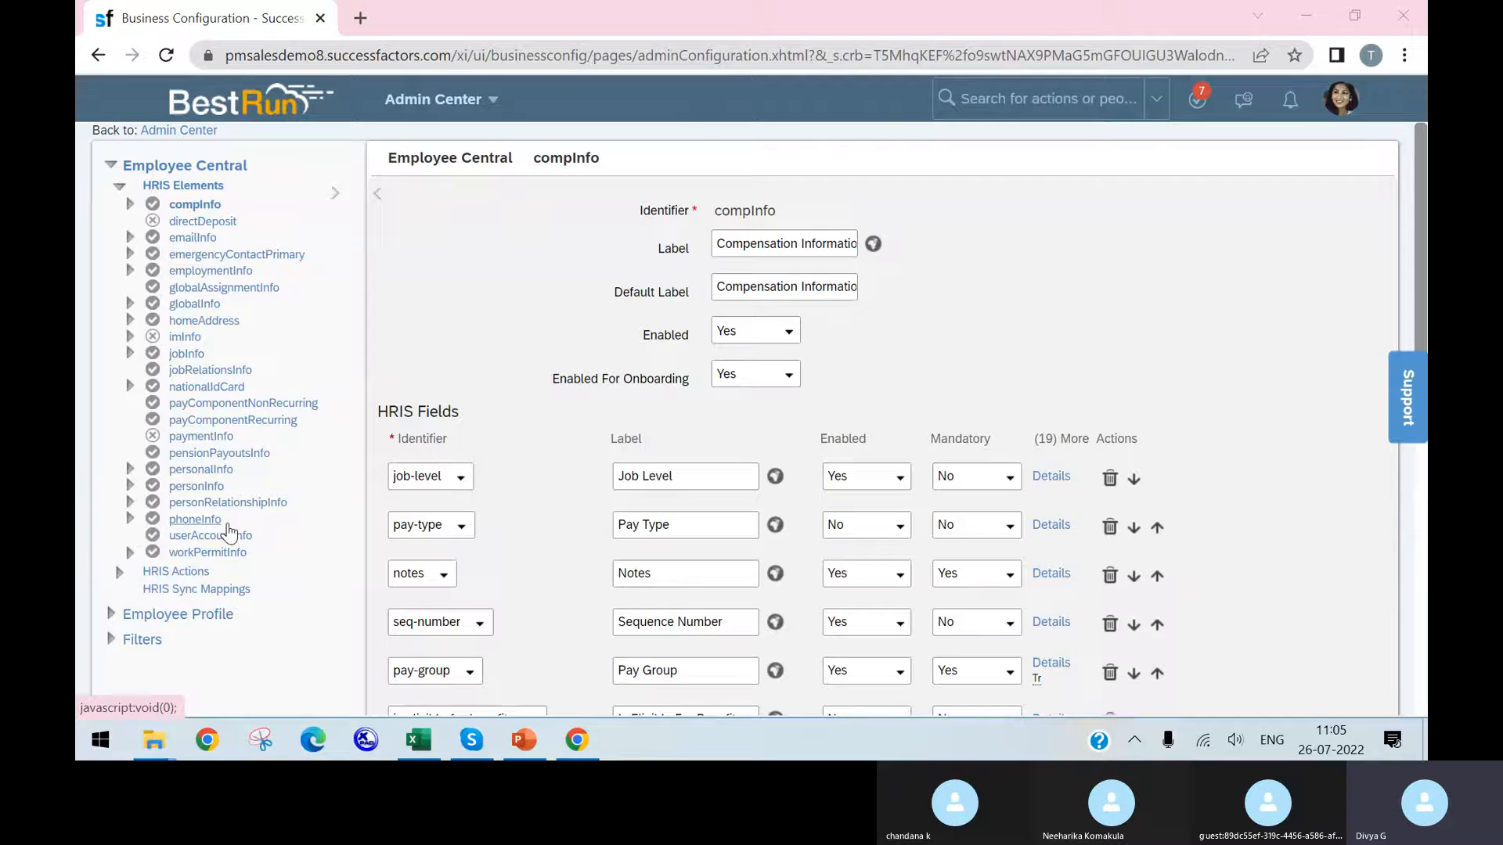
pyautogui.click(436, 751)
pyautogui.click(436, 751)
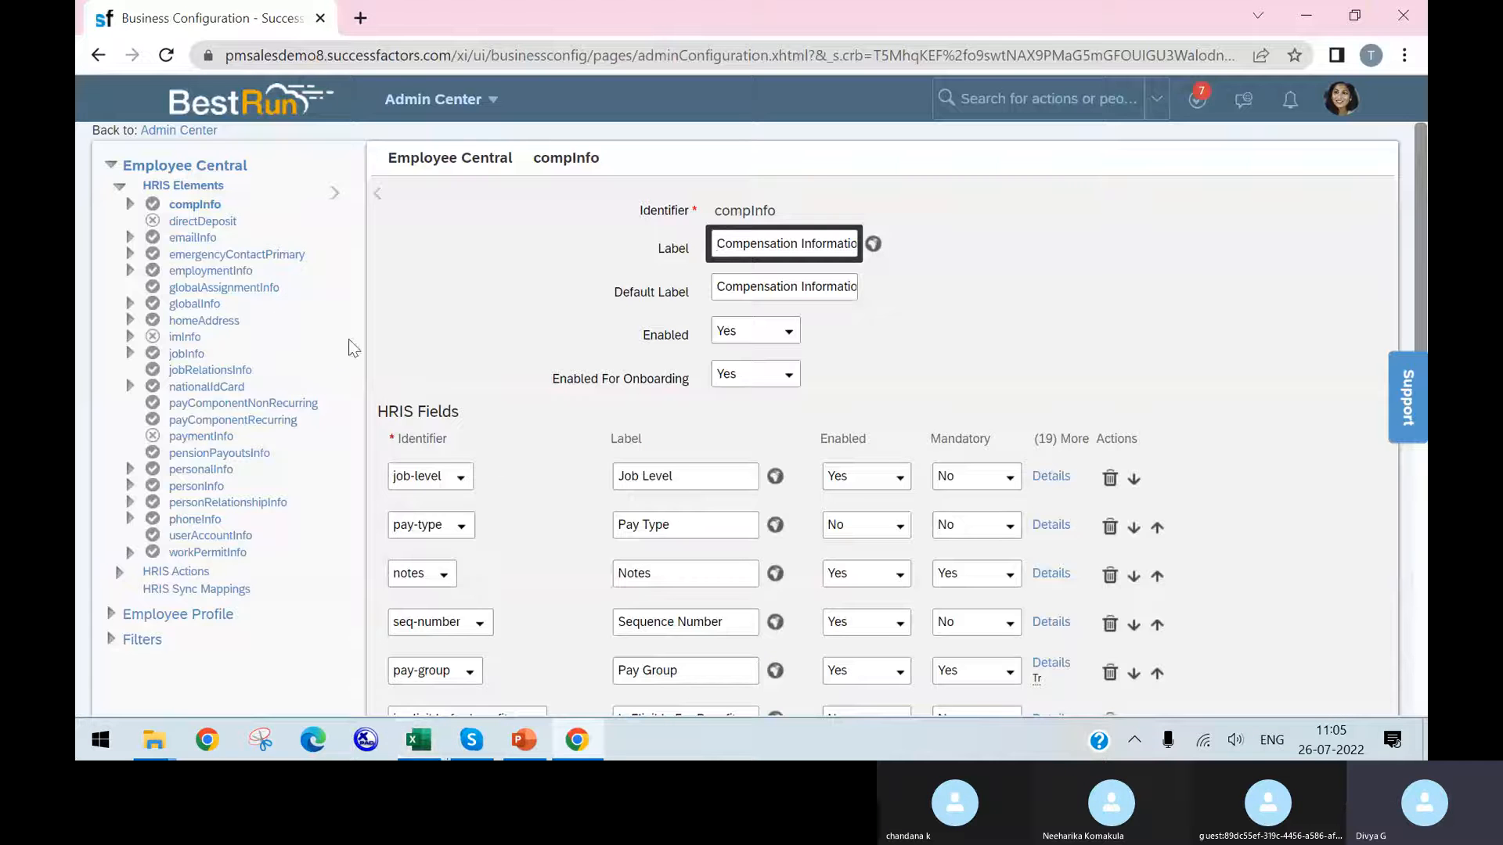
# Open the employmentInfo element under HRIS Elements to show its HRIS fields.
pyautogui.click(202, 280)
pyautogui.click(202, 274)
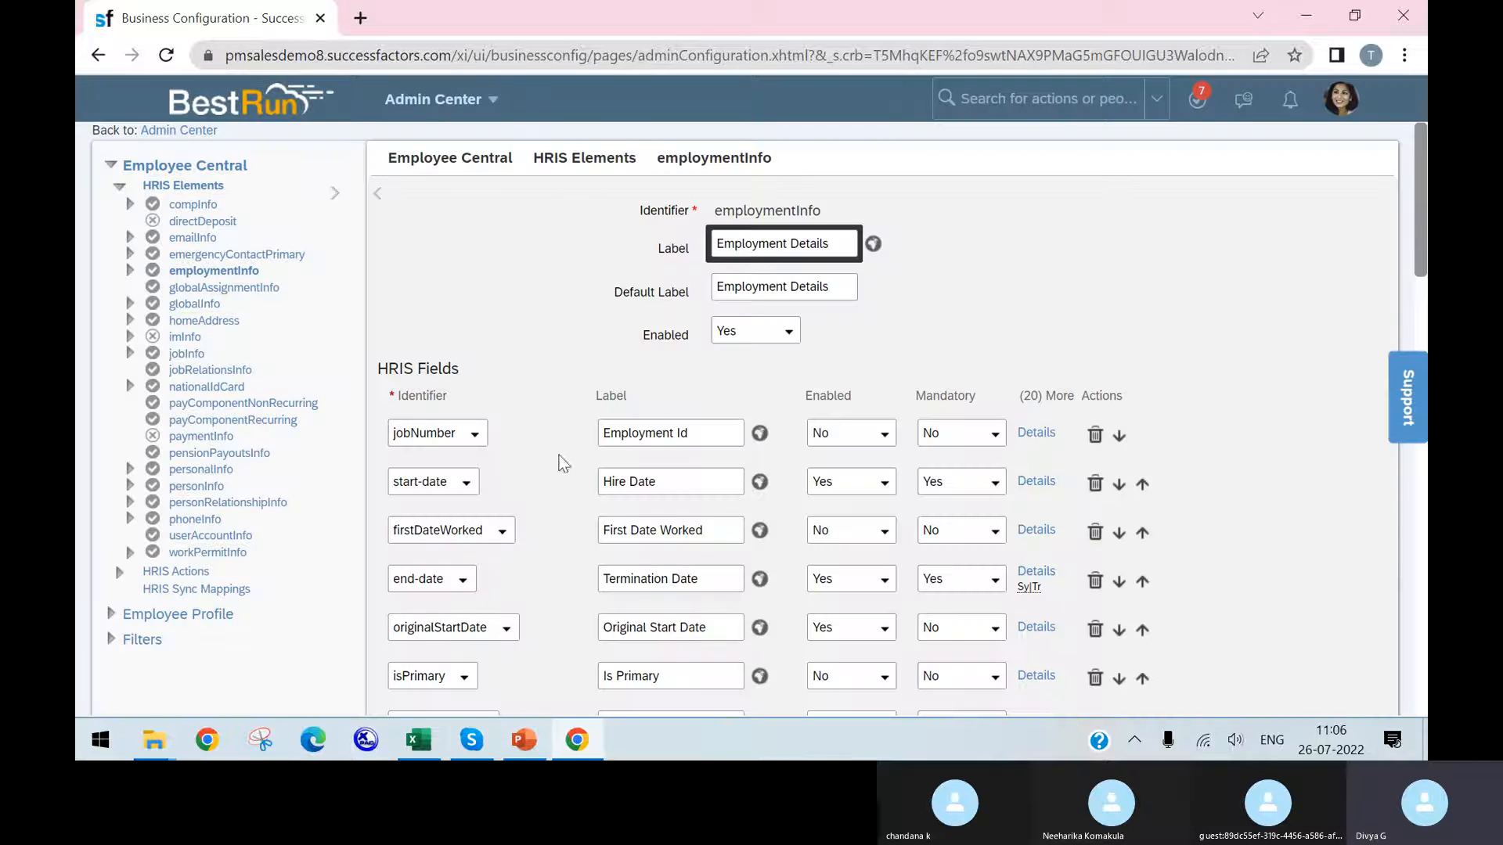
# Switch to the Excel configuration workbook, check the jobNumber and start-date fields on the Employment Info - At Hire sheet, and return to the browser.
pyautogui.click(419, 739)
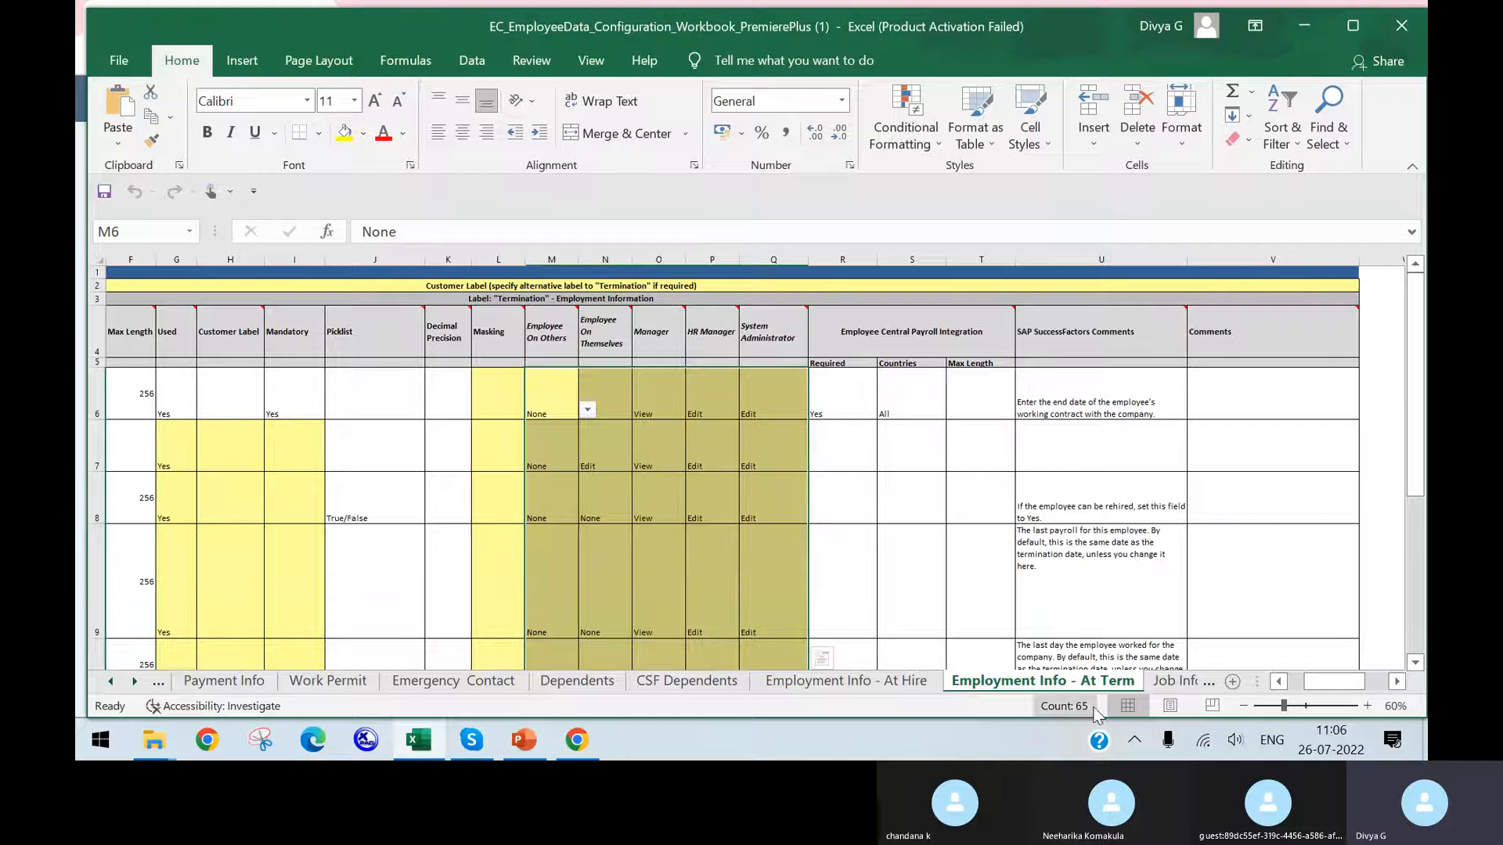
pyautogui.click(904, 682)
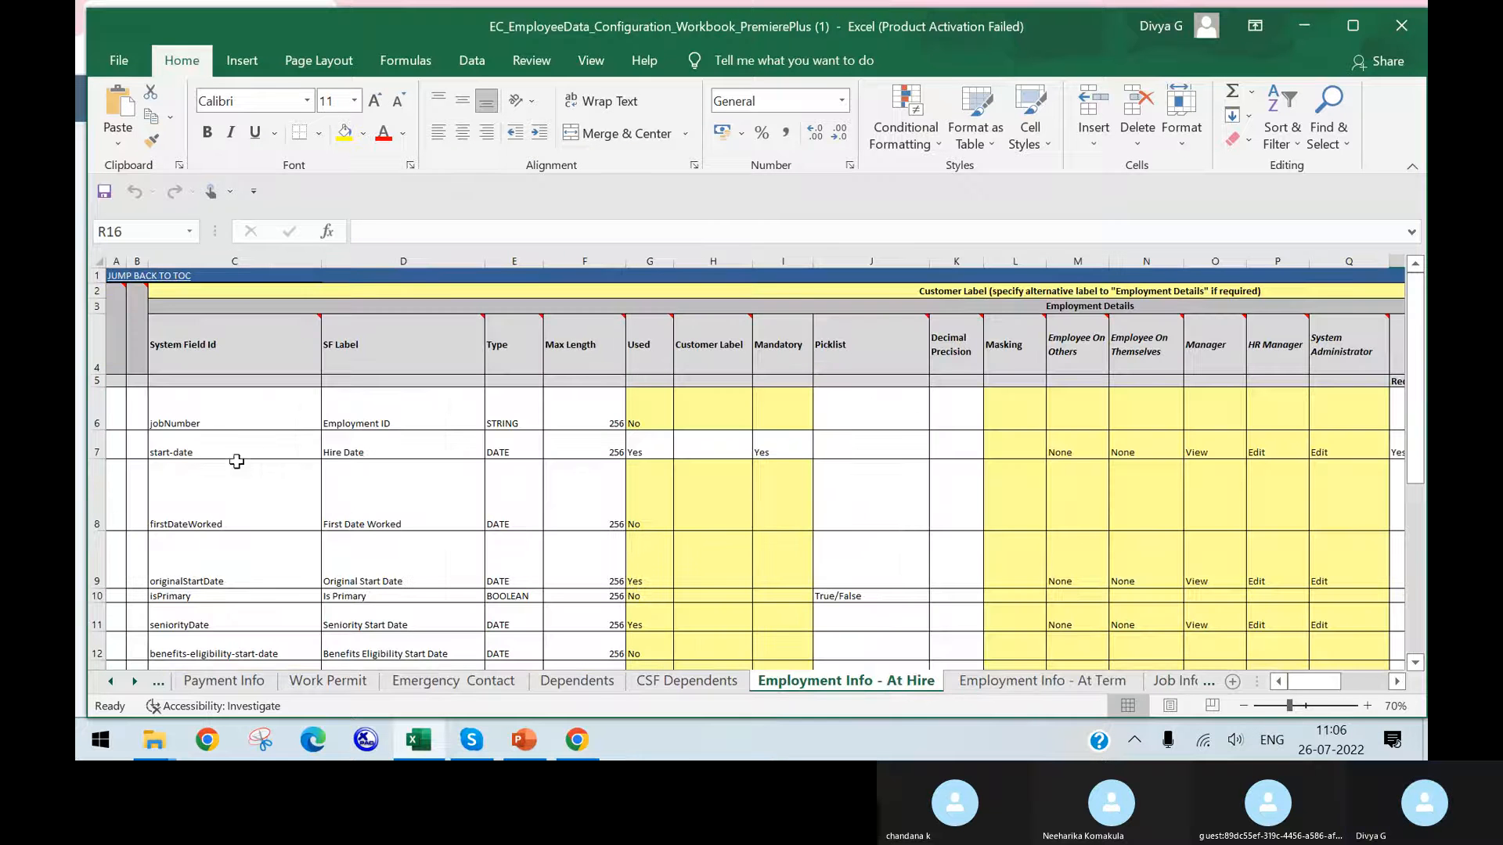
pyautogui.click(243, 412)
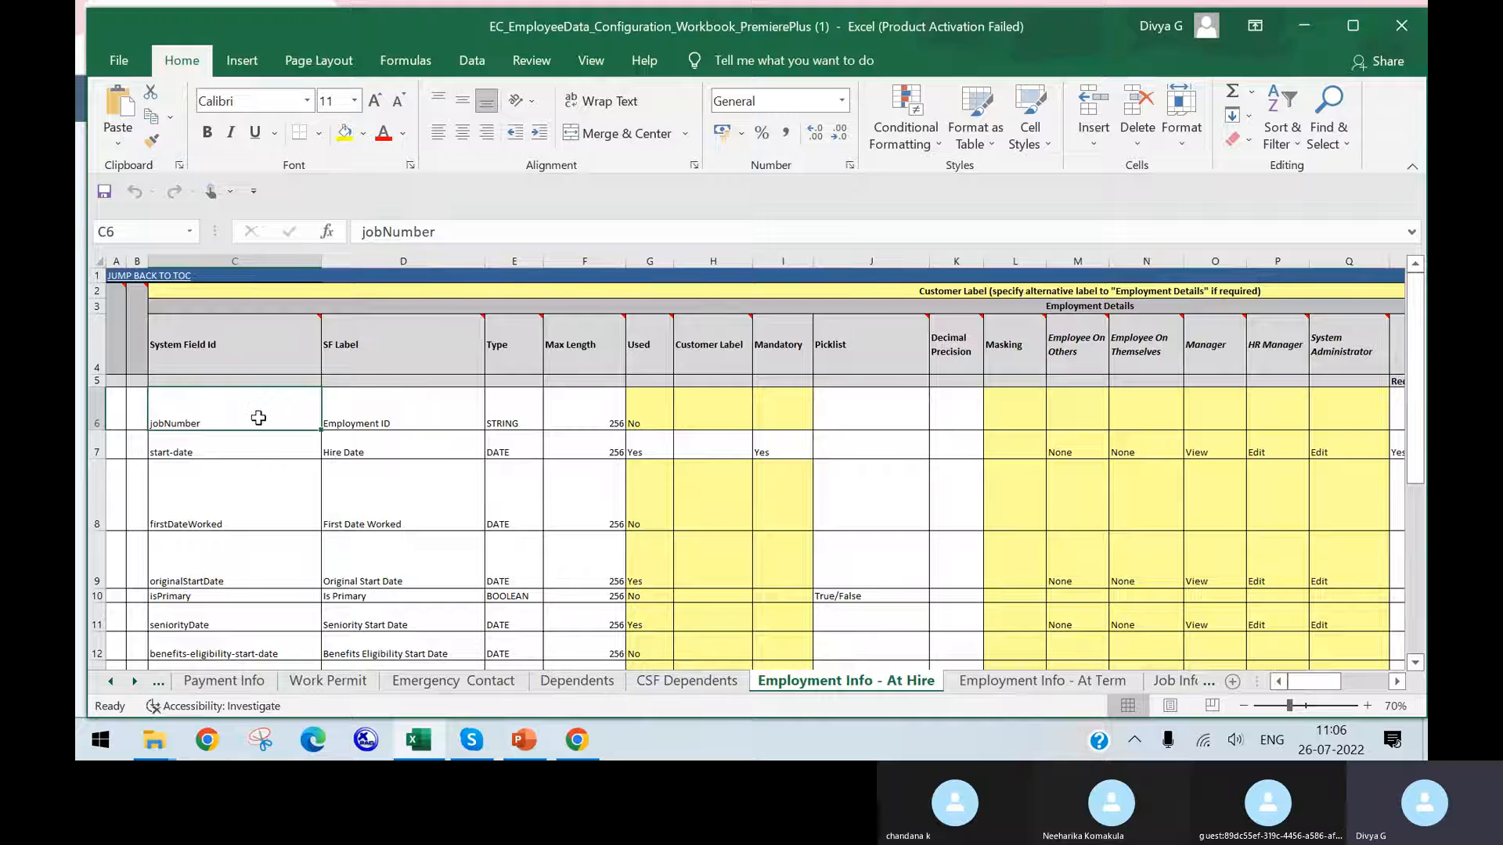
pyautogui.click(174, 452)
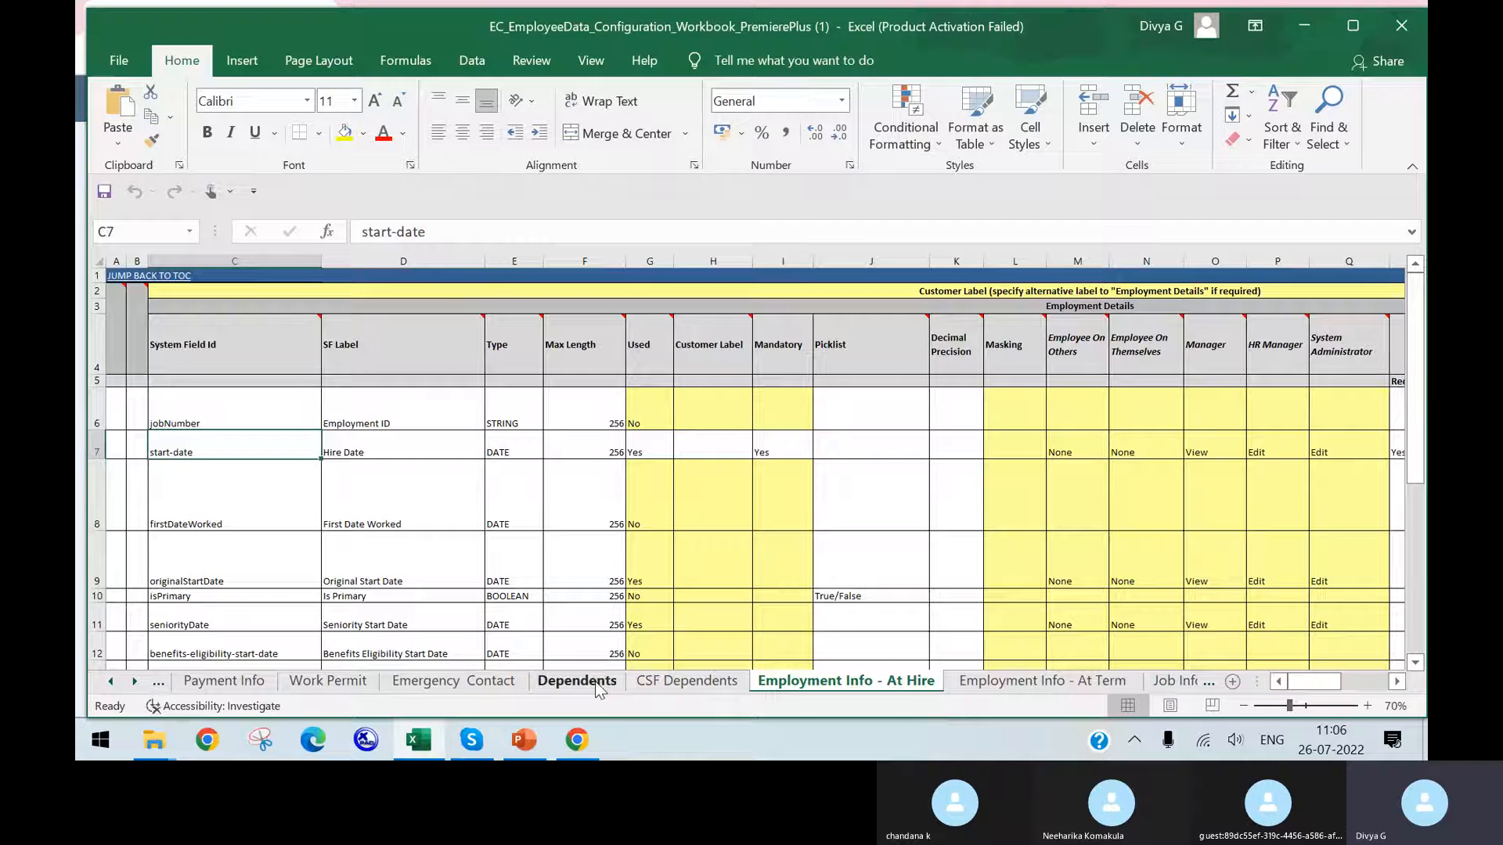
pyautogui.click(577, 741)
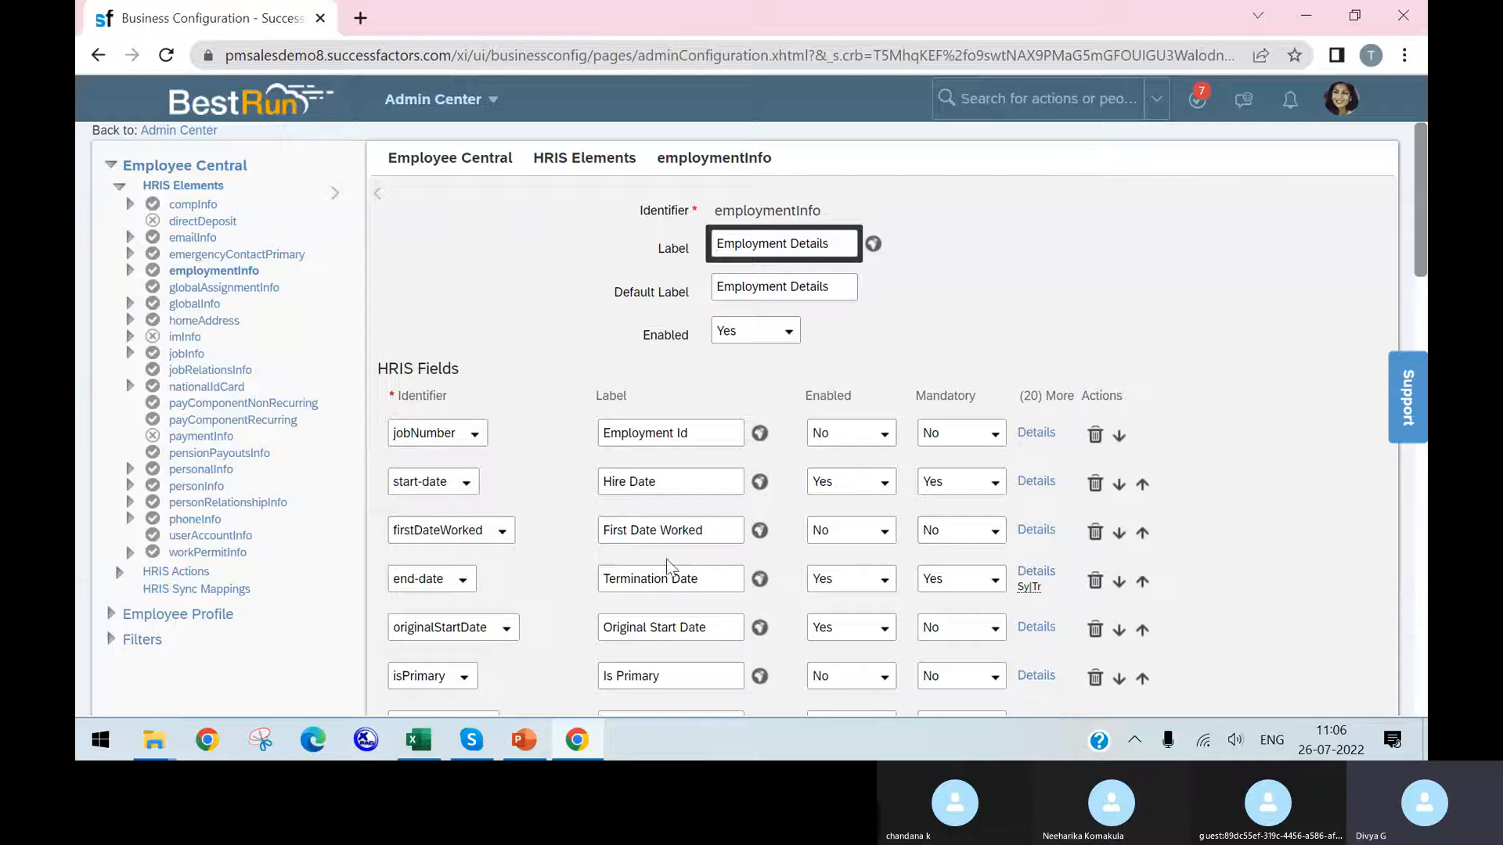
# Check the workbook's Employment Info - At Term sheet in Excel and examine the employmentInfo HRIS fields in the browser.
pyautogui.click(565, 740)
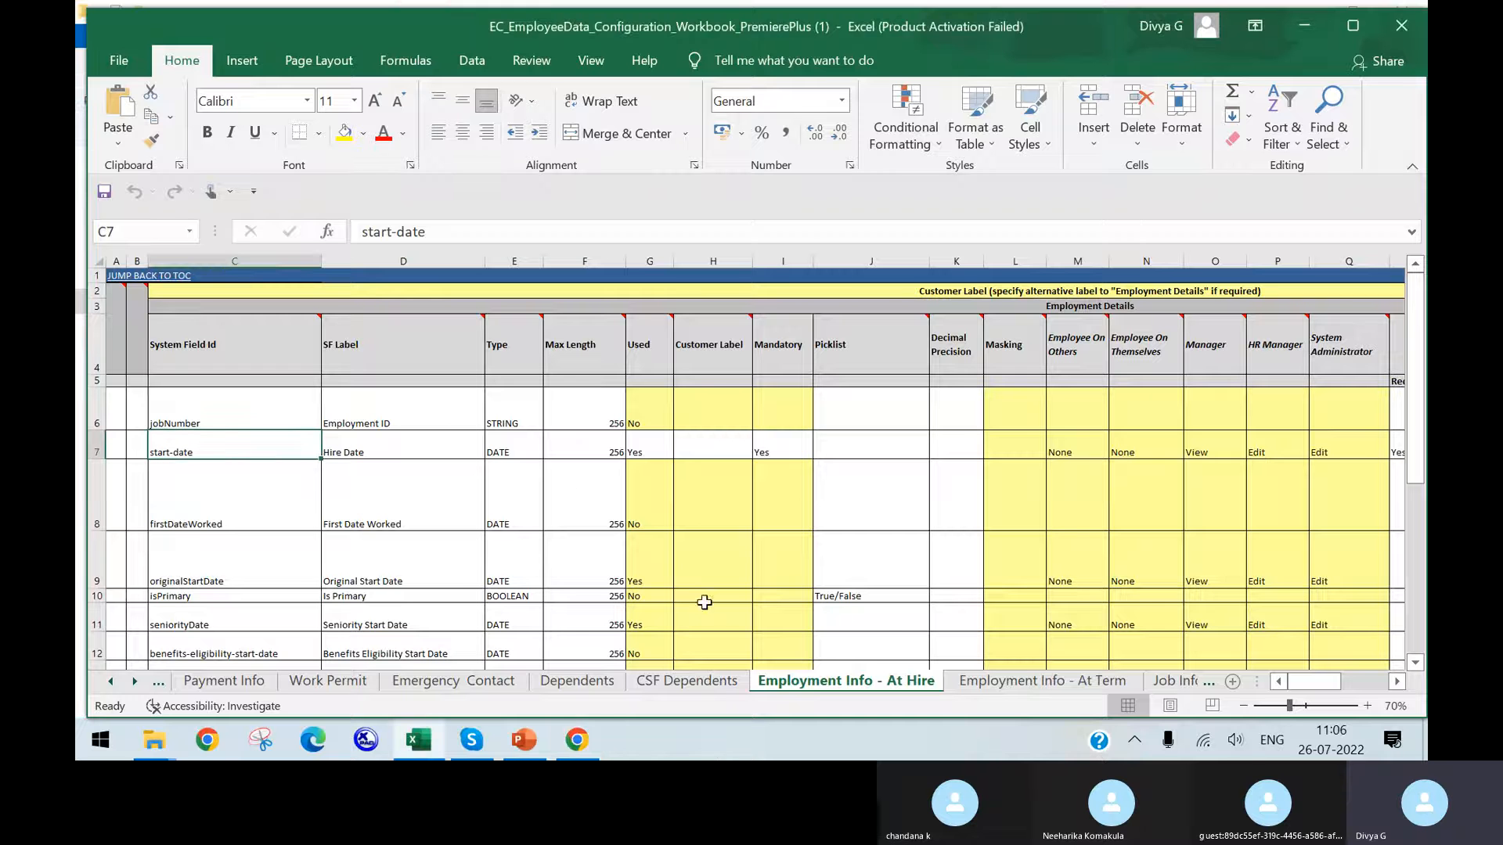
pyautogui.click(1005, 681)
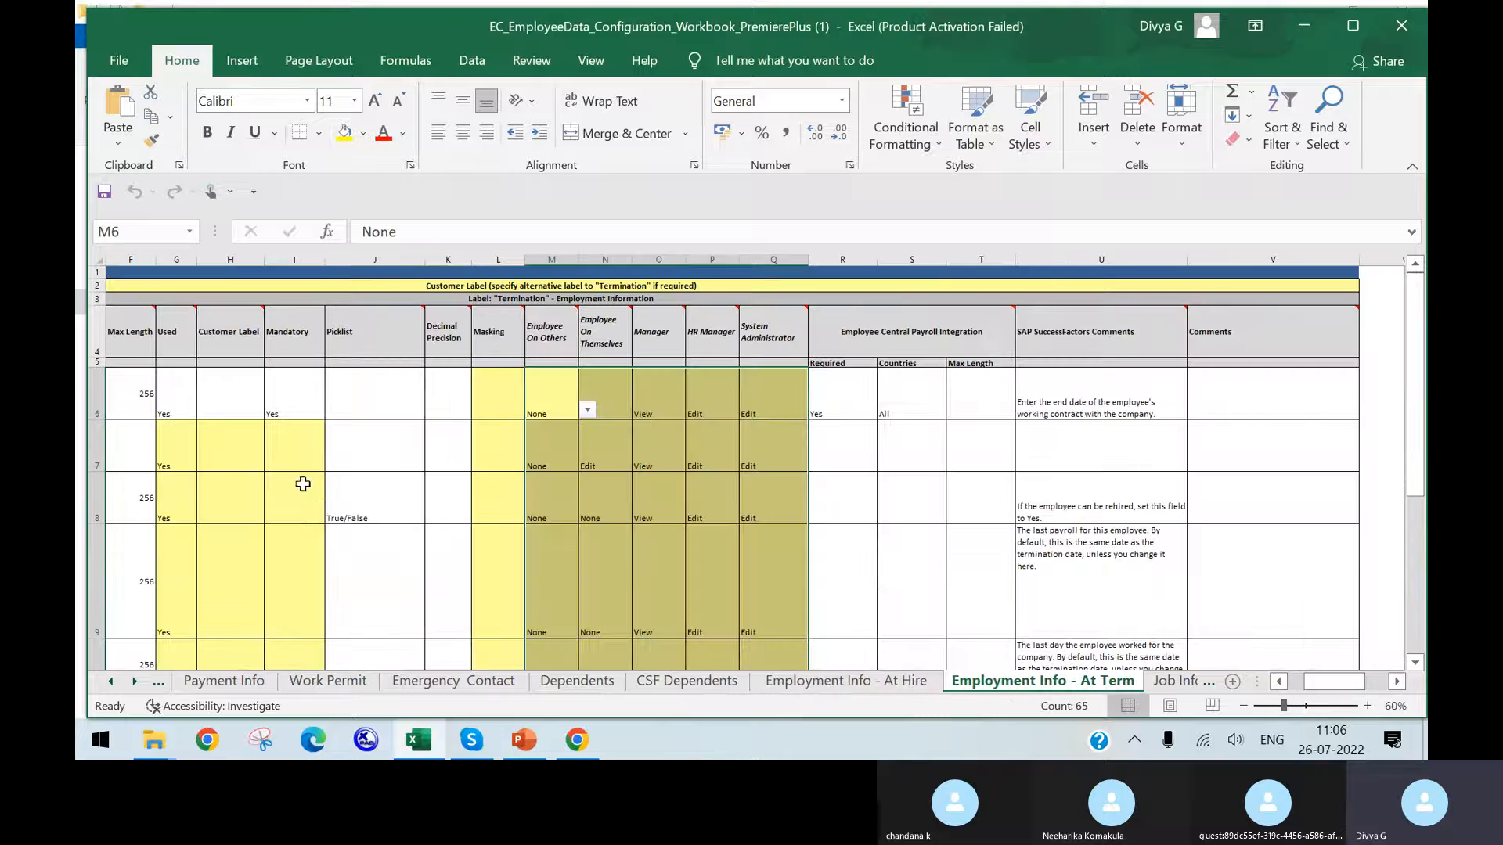
pyautogui.click(584, 747)
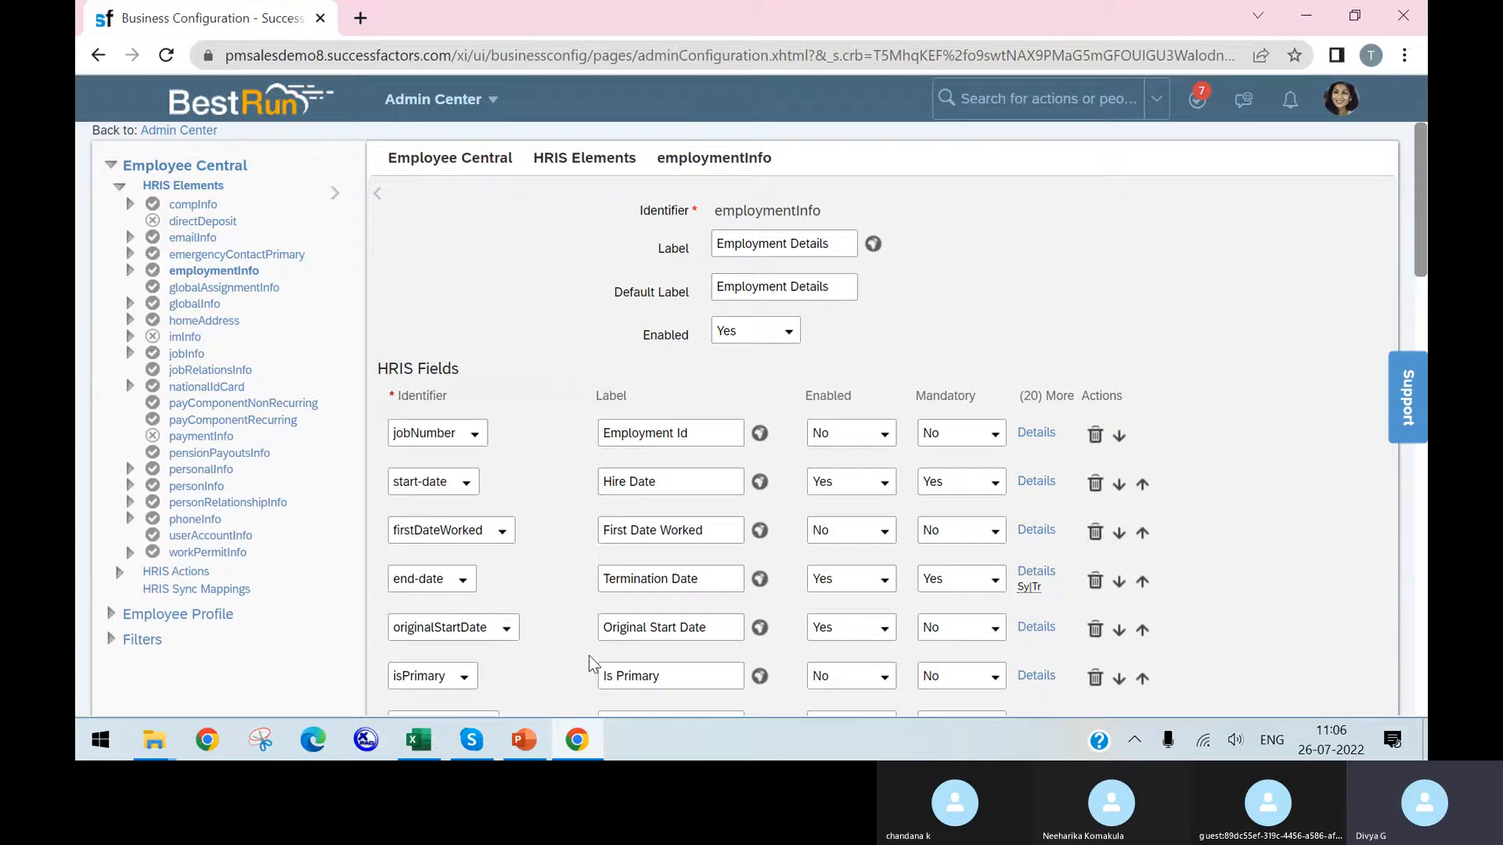
pyautogui.scroll(-5, 648, 554)
pyautogui.scroll(-3, 603, 509)
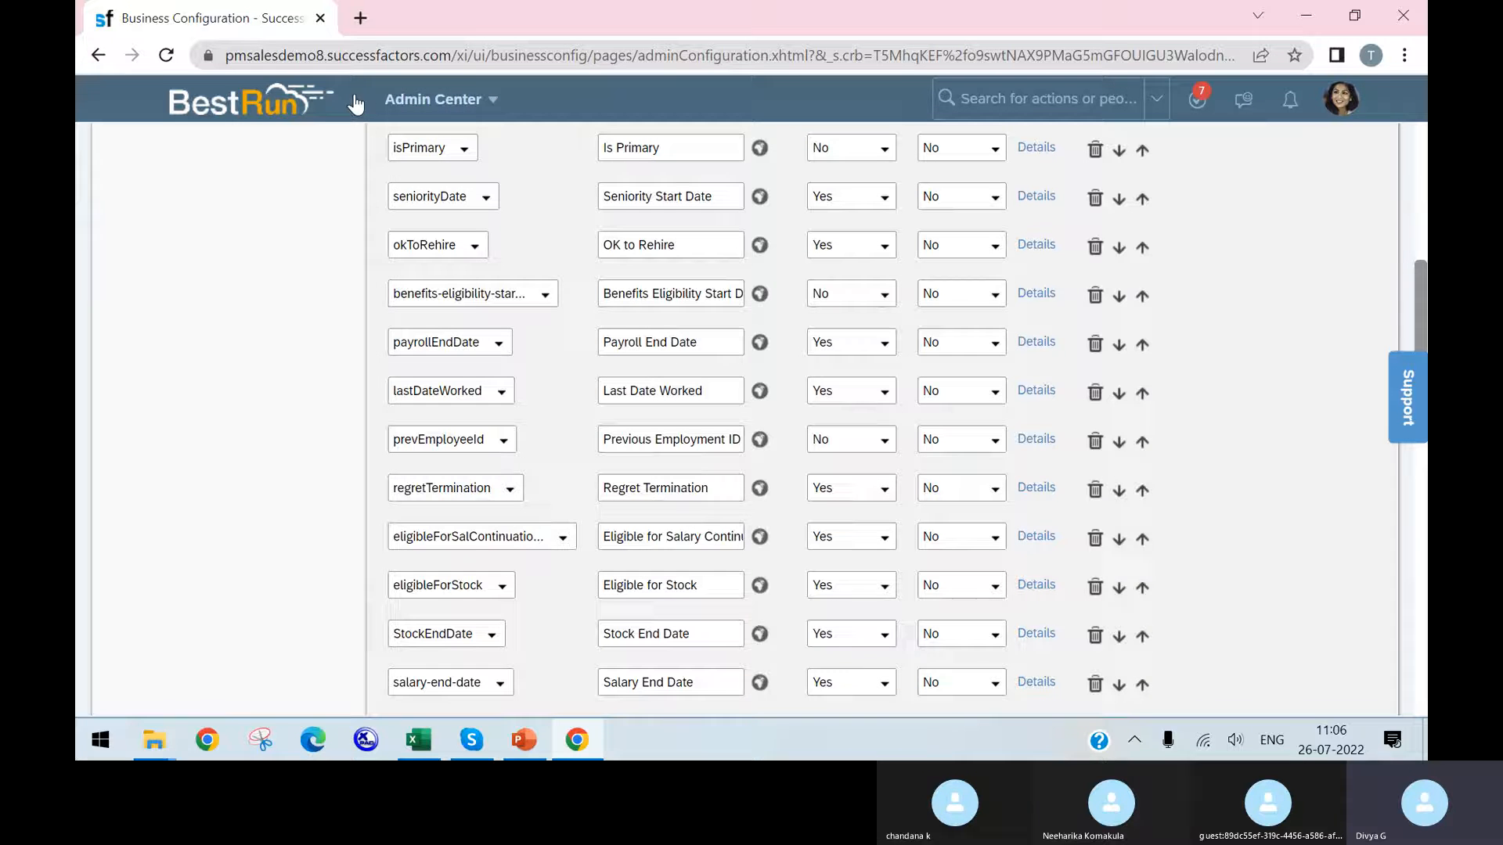
# Duplicate the Business Configuration browser tab, search for "ma" there, and open the profile of the active AP Specialist.
pyautogui.rightClick(227, 12)
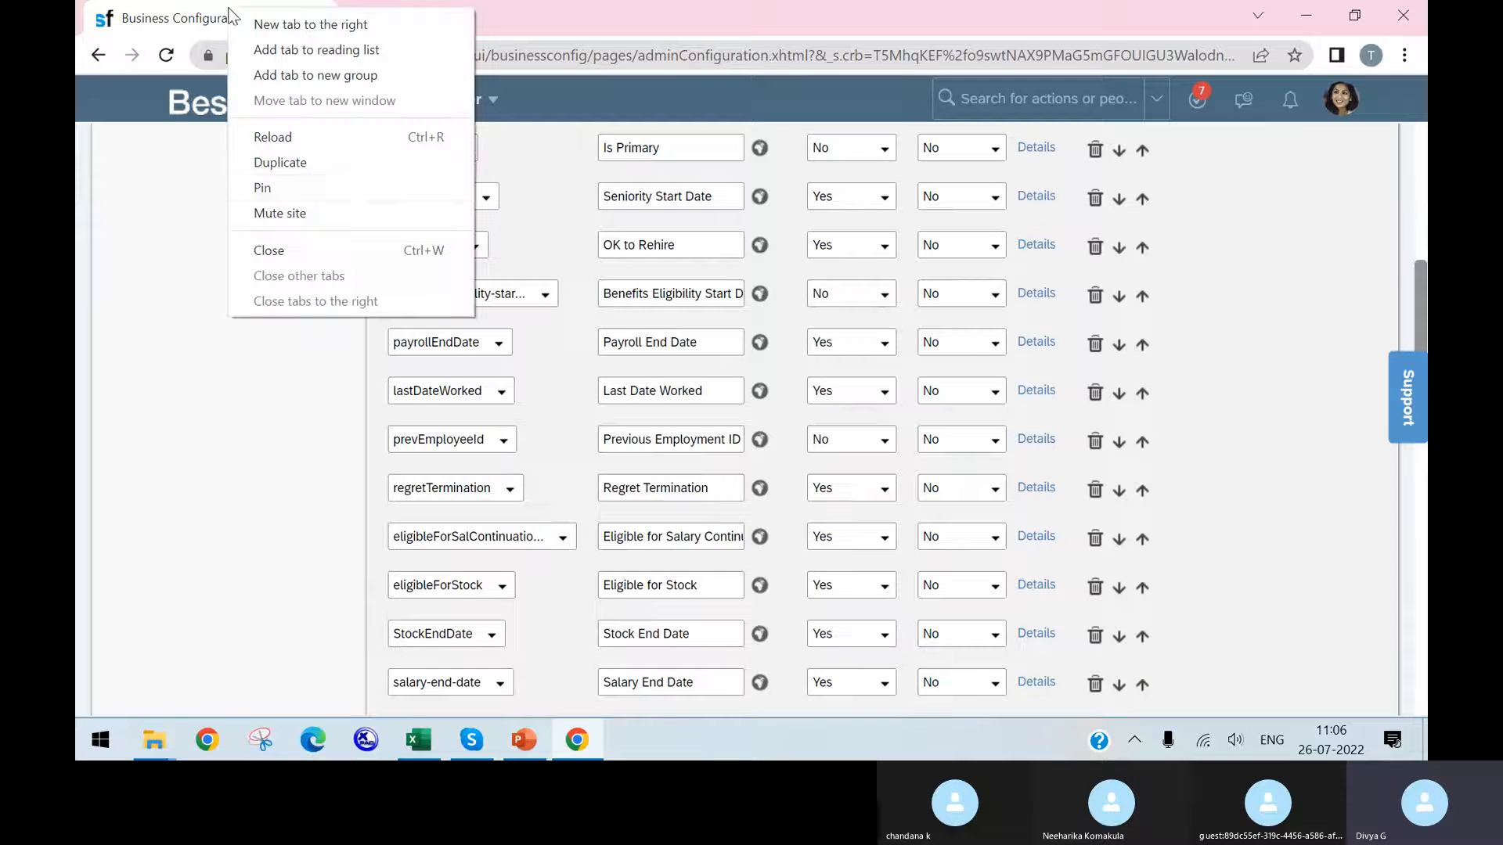
pyautogui.click(360, 162)
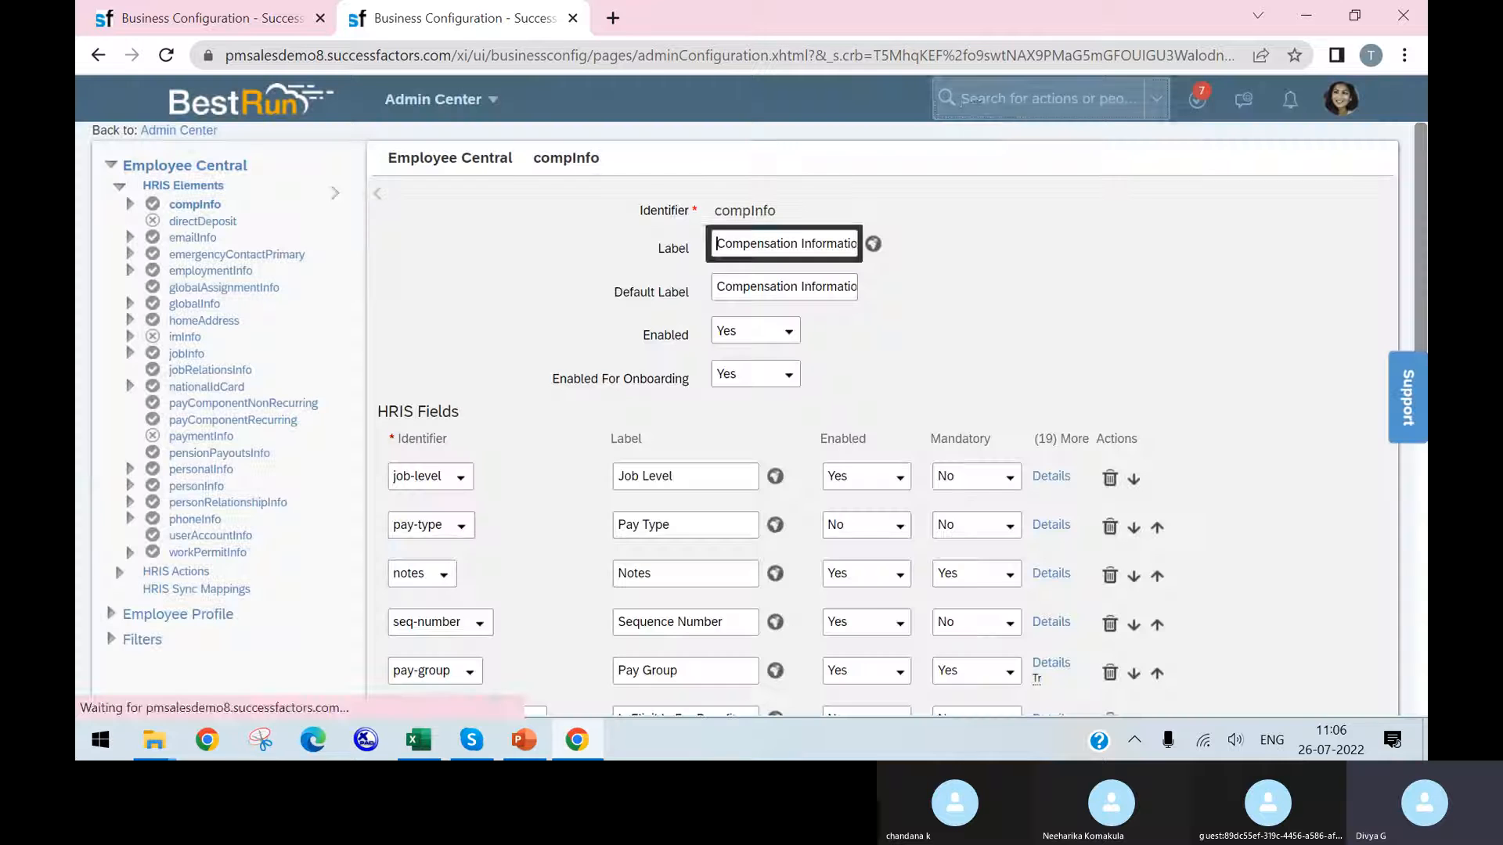
pyautogui.click(975, 110)
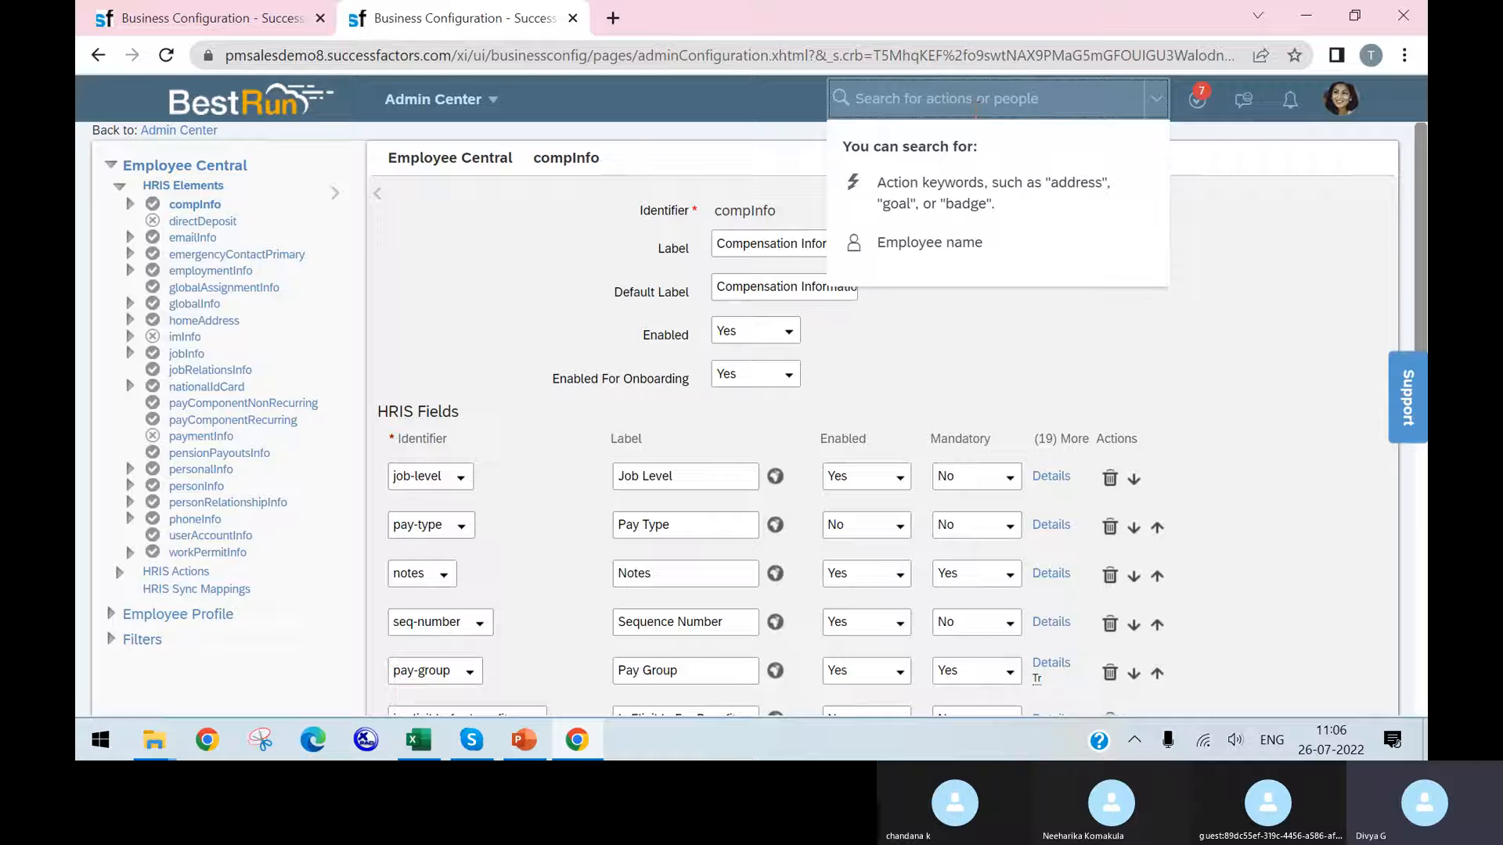
pyautogui.write('ma')
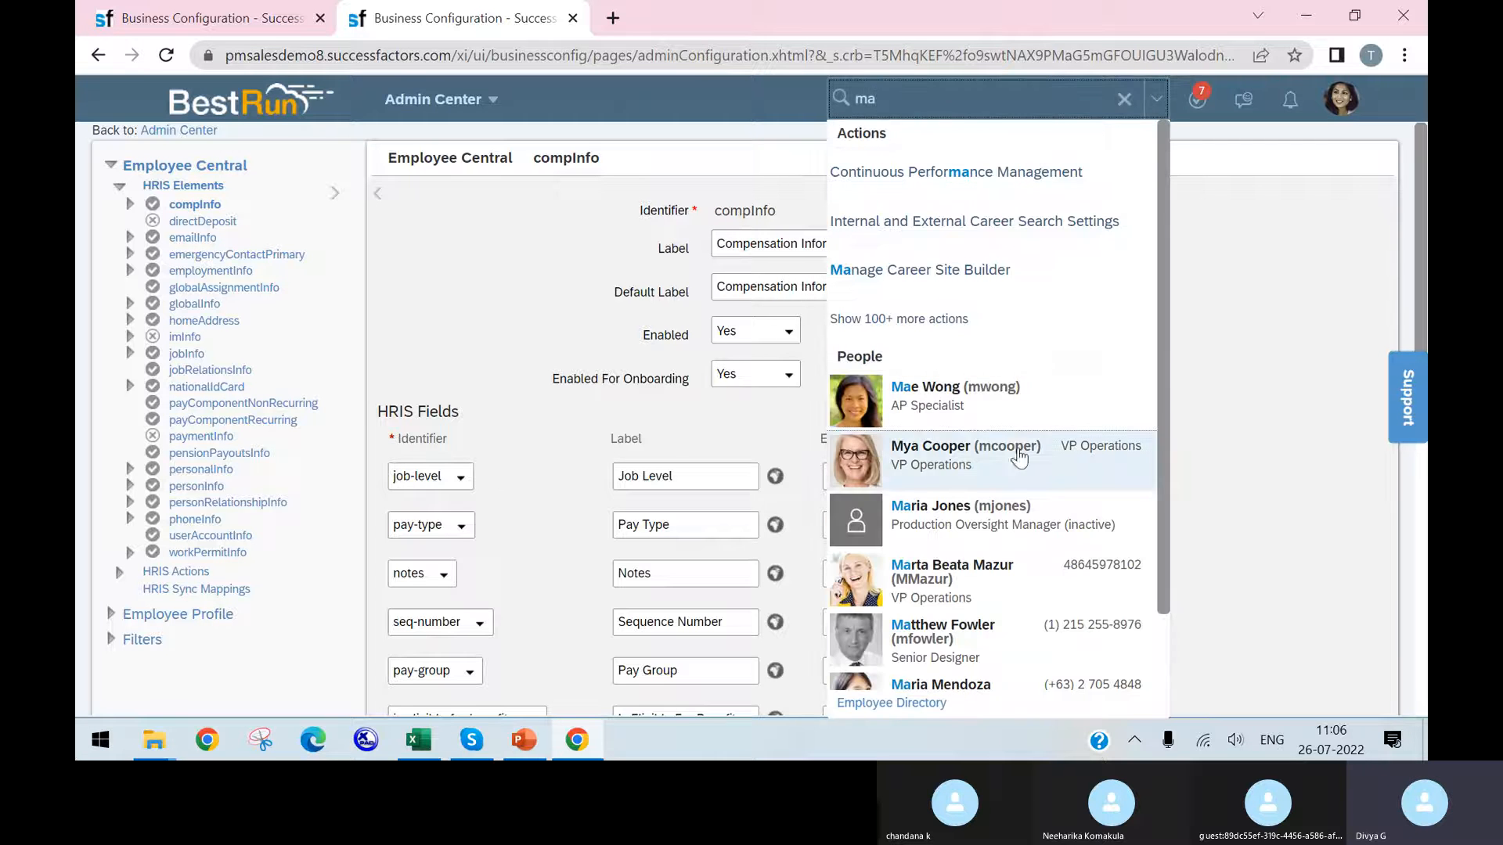
pyautogui.click(1002, 420)
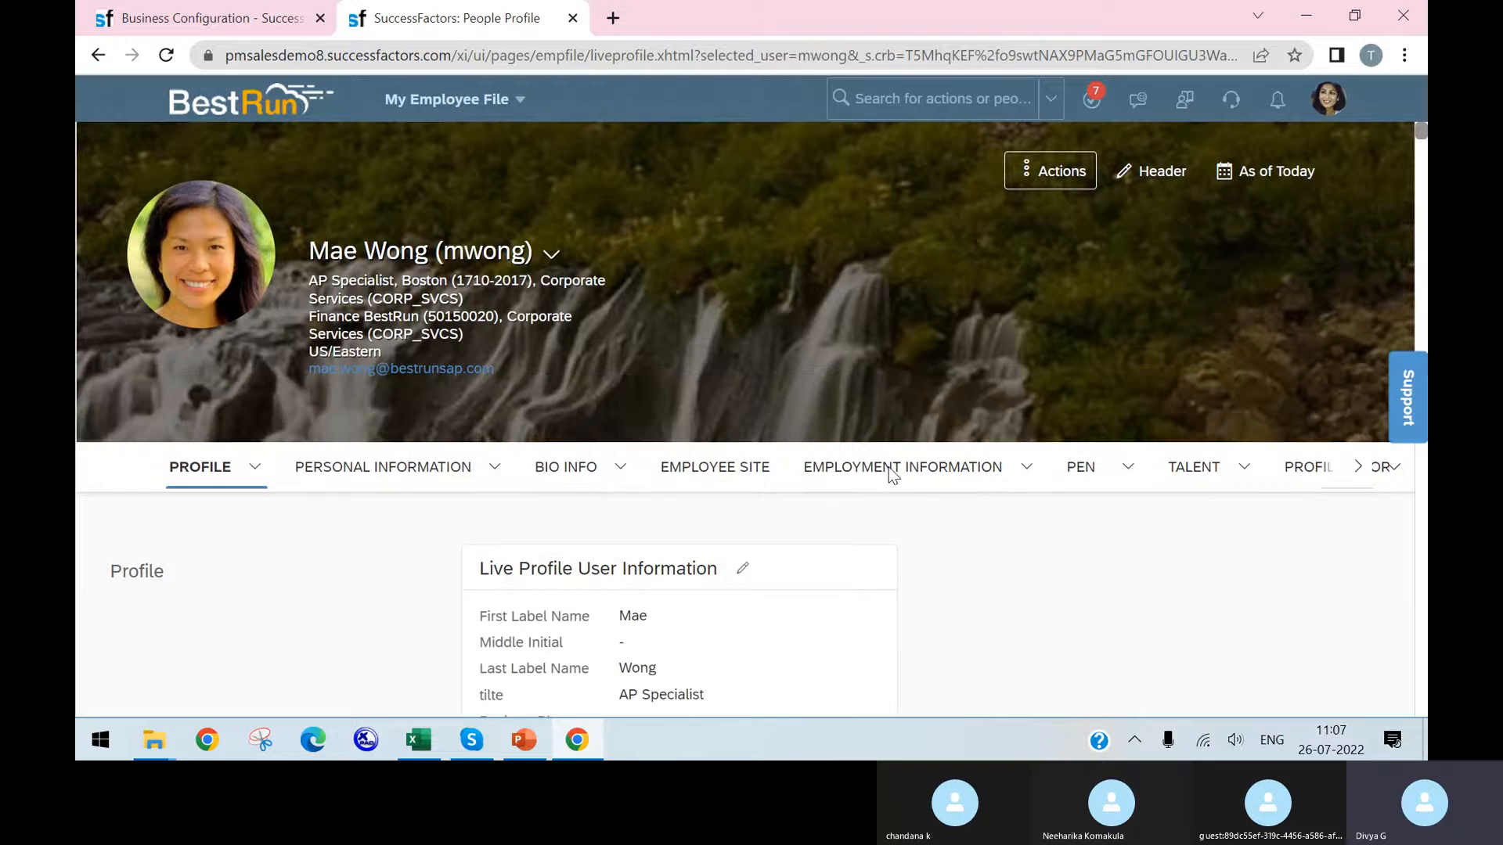
# Examine the employee's Employment Information section, including Job Information, Employment Details, Job Relationships and Compensation Information.
pyautogui.click(889, 473)
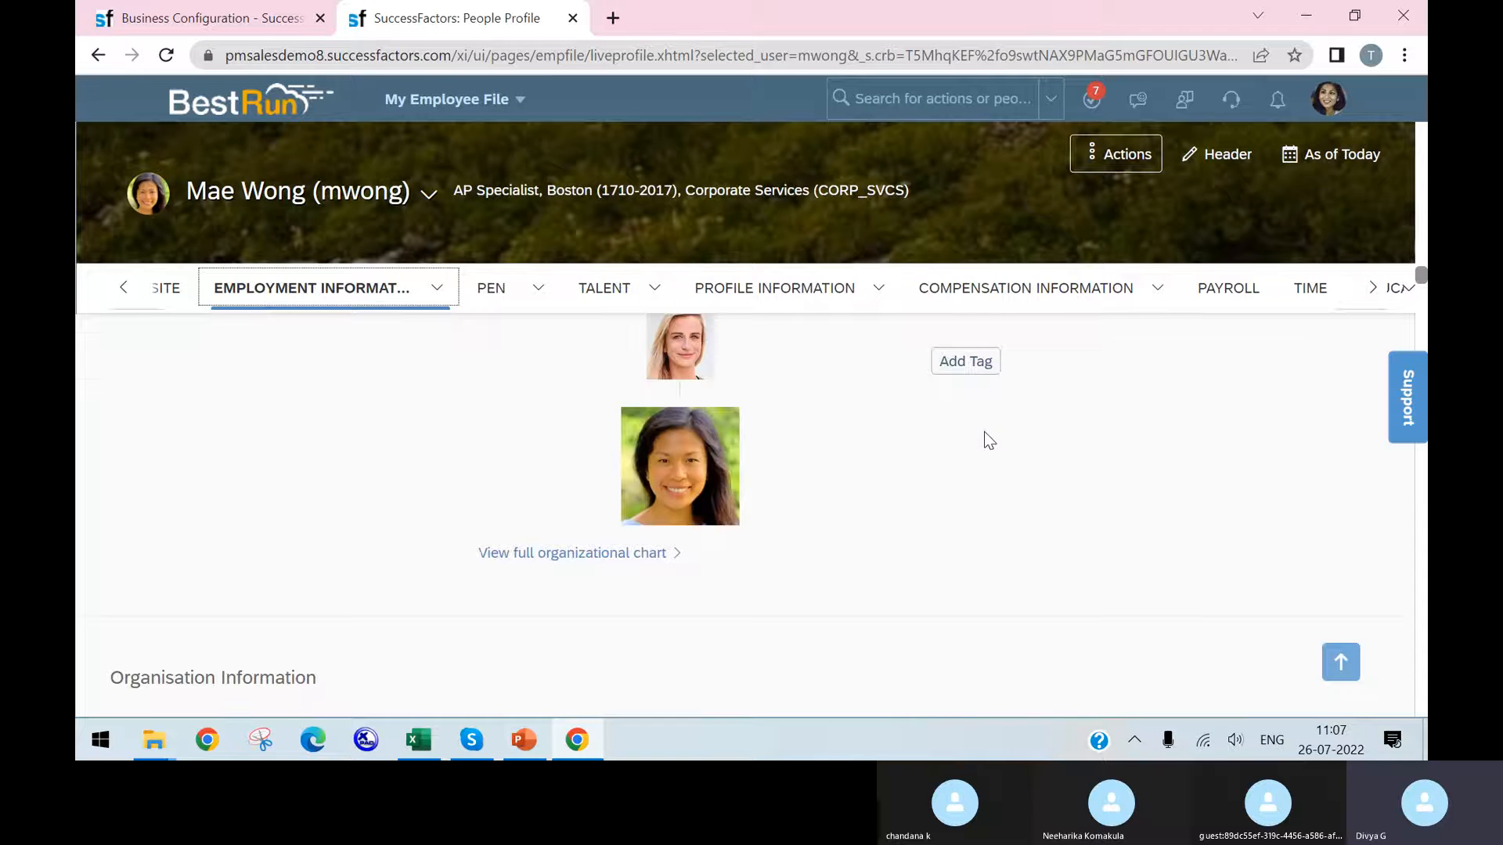
pyautogui.scroll(-6, 980, 435)
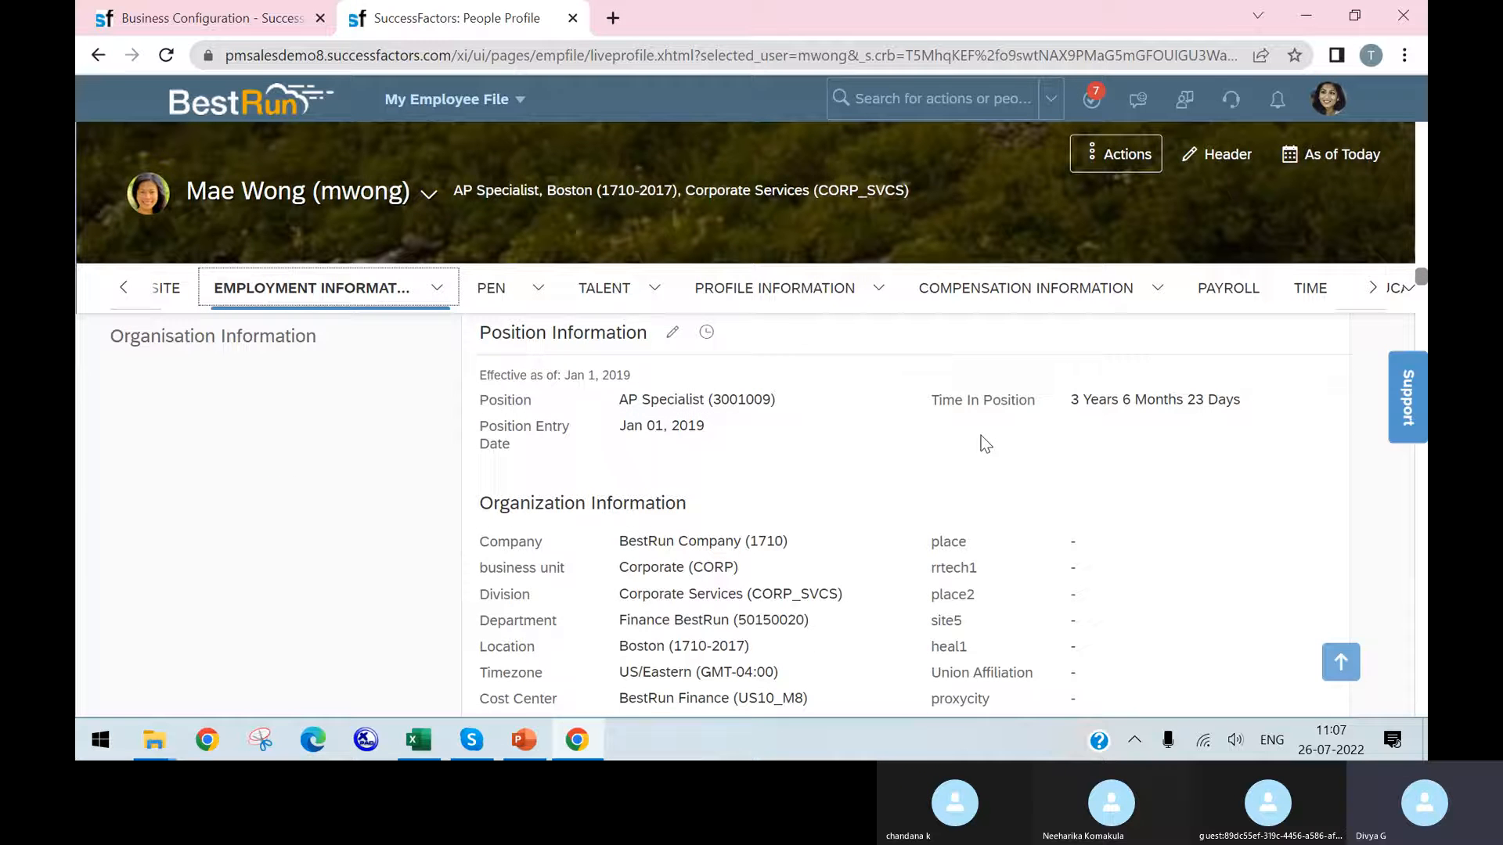
pyautogui.scroll(-1, 980, 436)
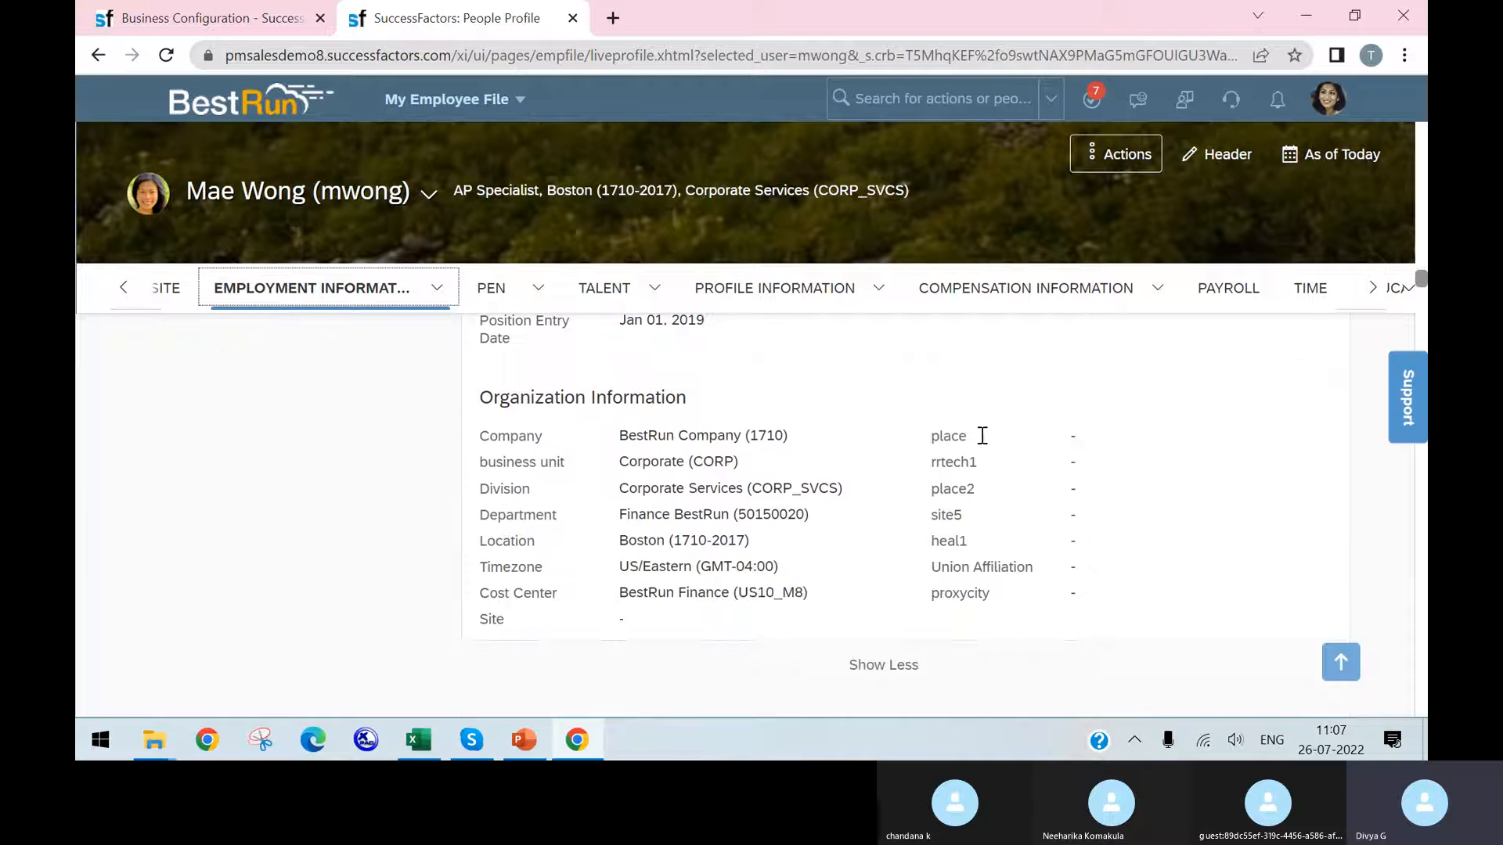
pyautogui.scroll(-5, 982, 436)
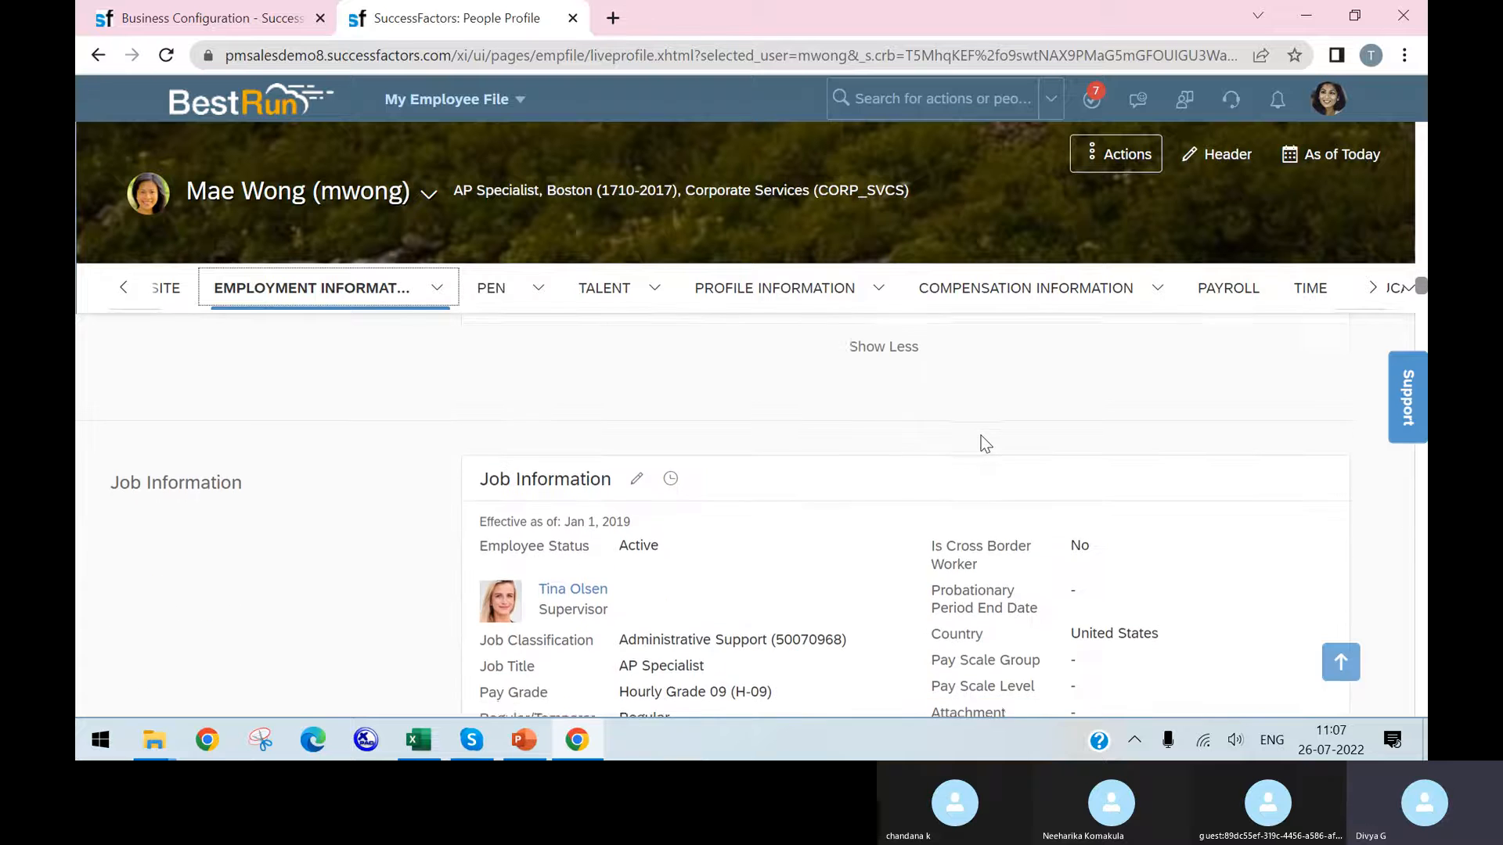
pyautogui.scroll(-6, 980, 436)
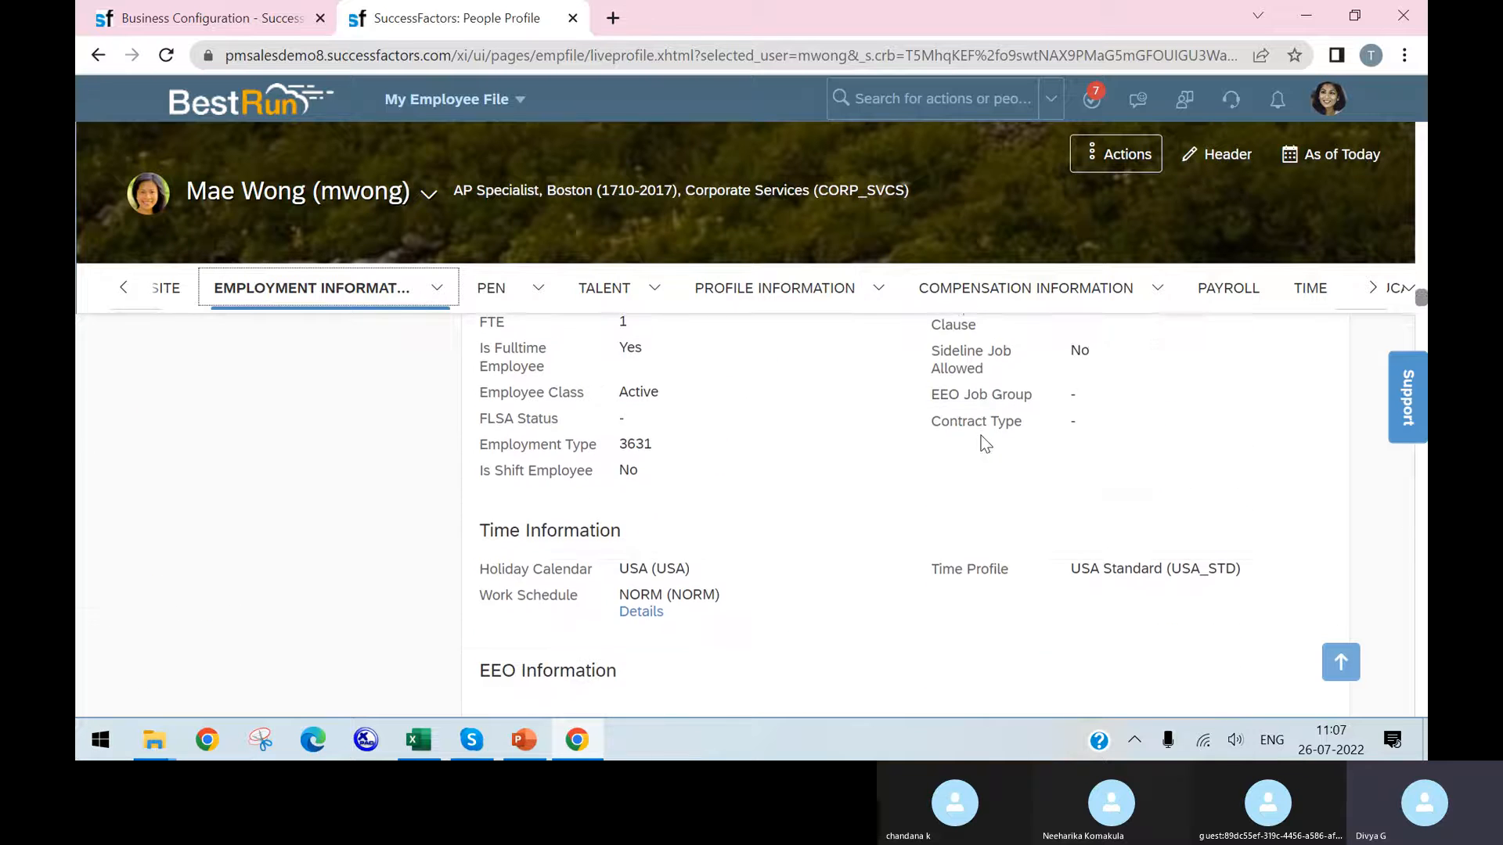
pyautogui.scroll(-3, 979, 443)
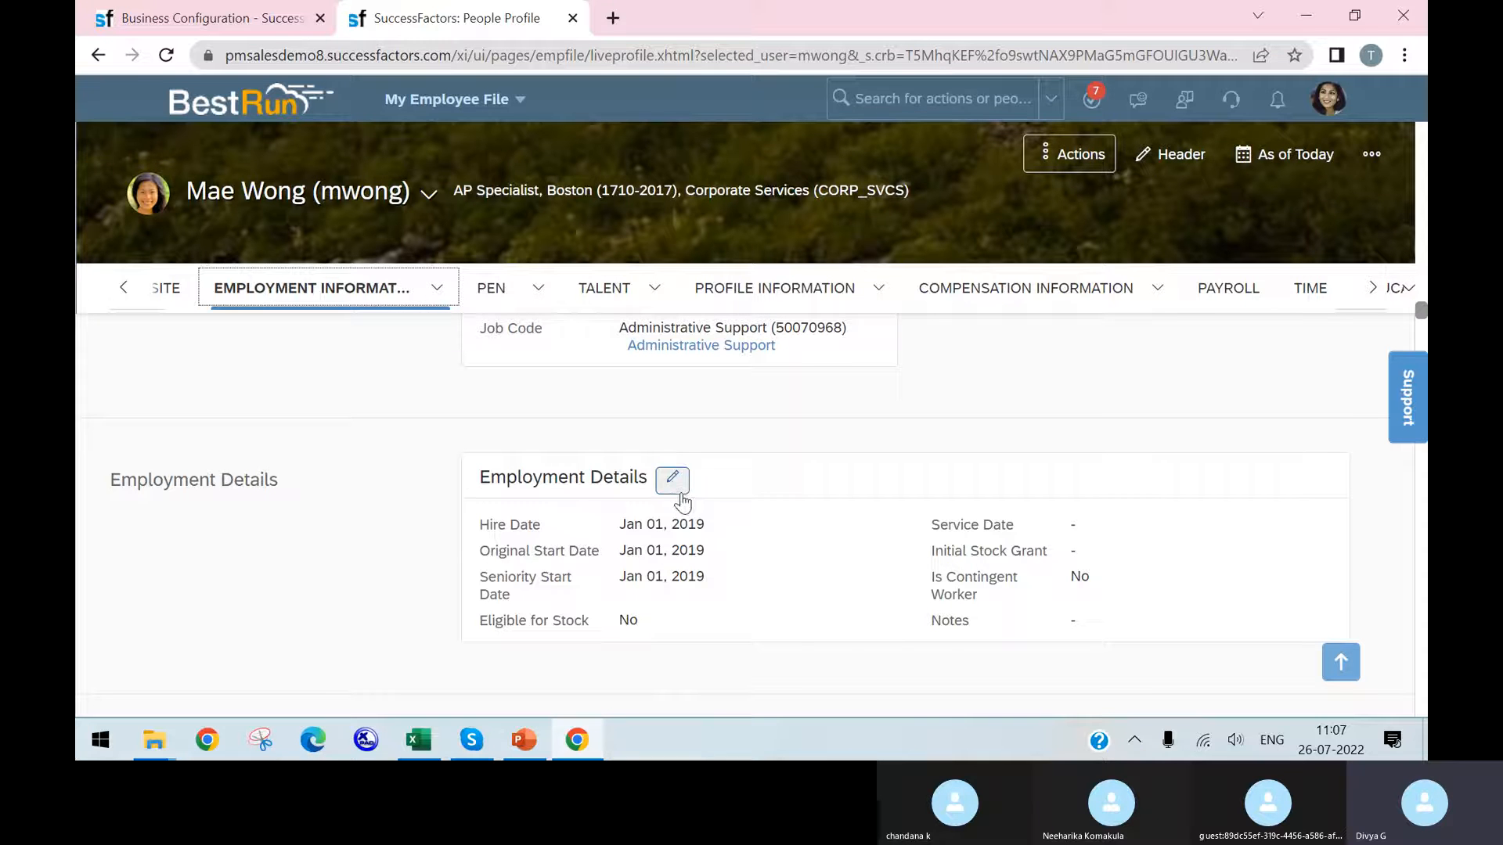
pyautogui.scroll(-1, 861, 579)
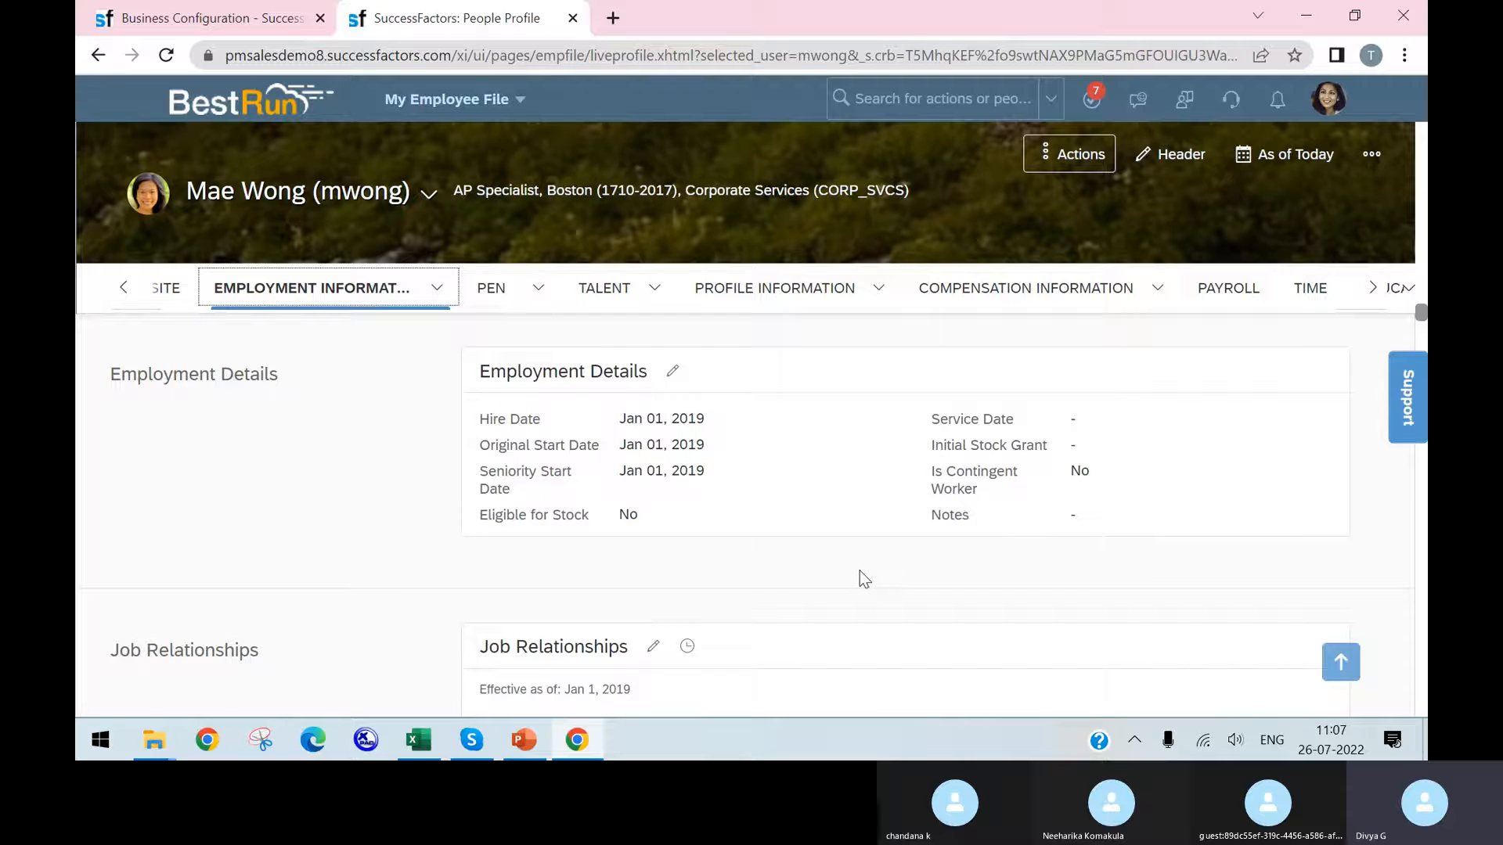
pyautogui.scroll(-3, 859, 571)
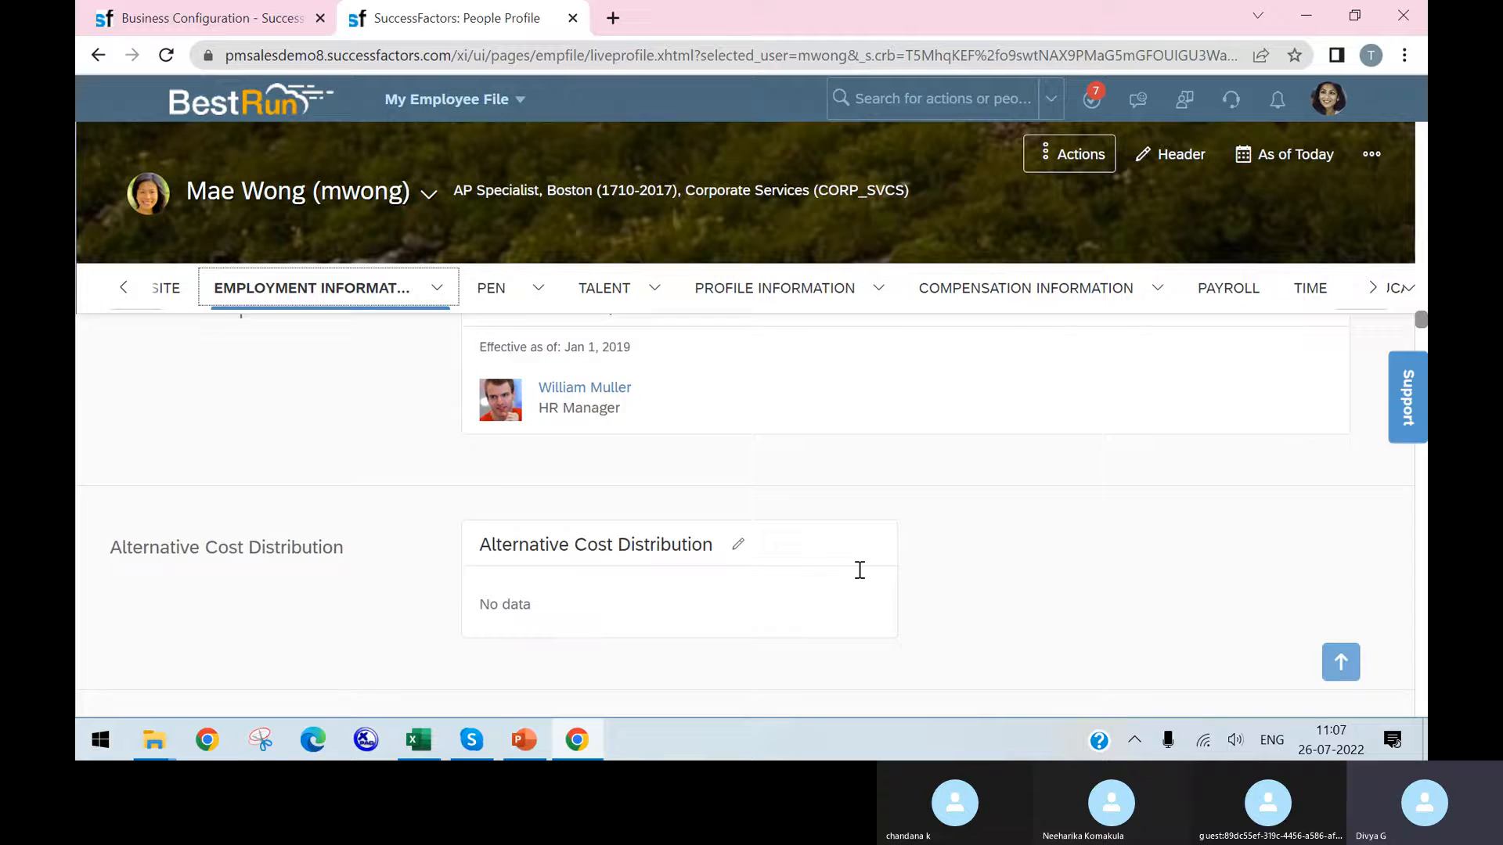
pyautogui.scroll(-5, 860, 570)
pyautogui.scroll(-2, 952, 401)
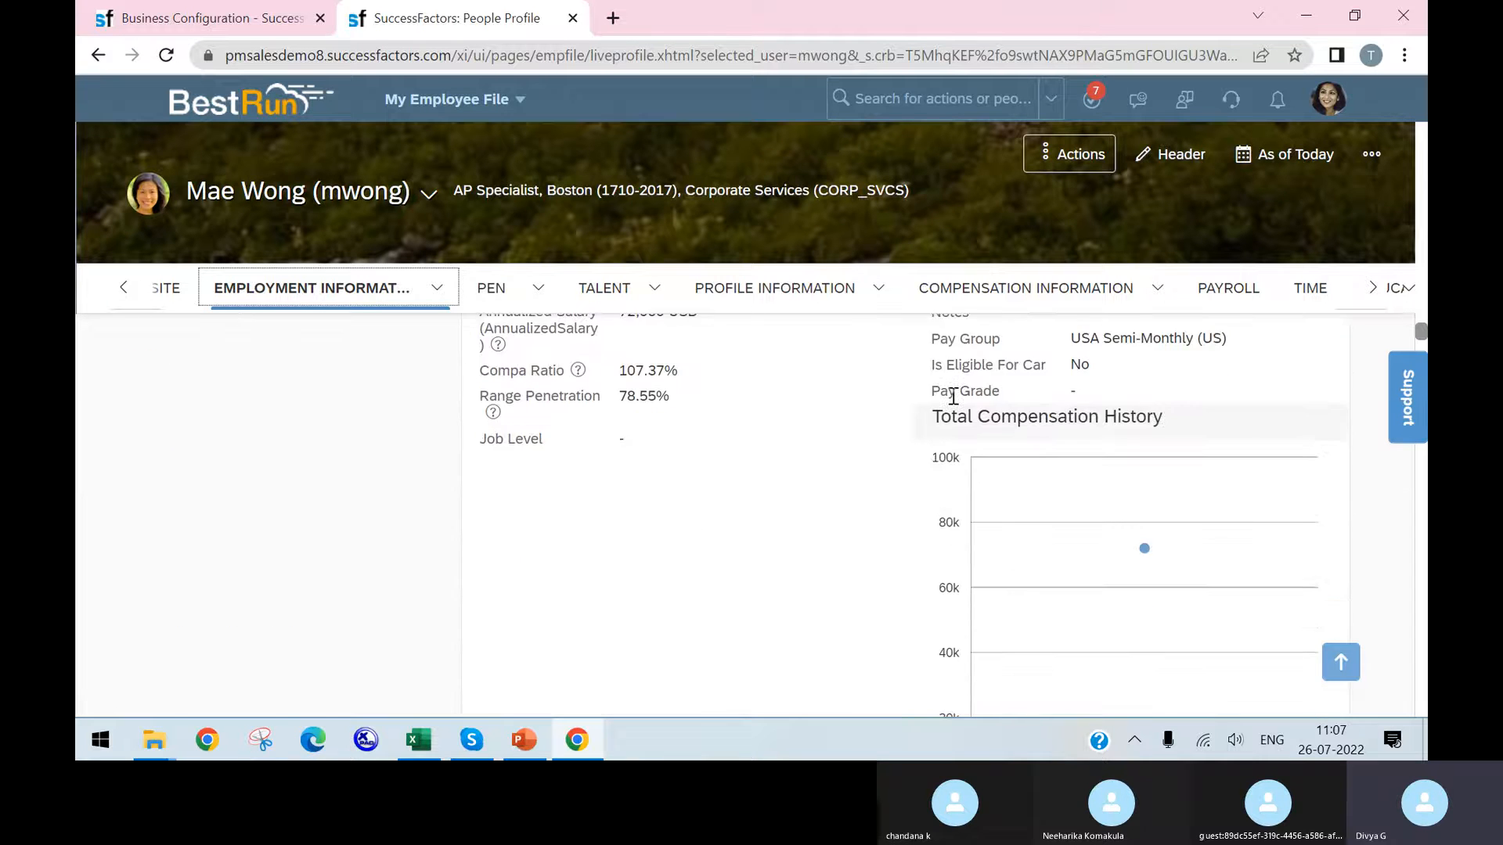
pyautogui.scroll(2, 952, 397)
# Search people for "test", expand the list of matches, and open the profile of test hire_5.
pyautogui.click(981, 98)
pyautogui.write('te')
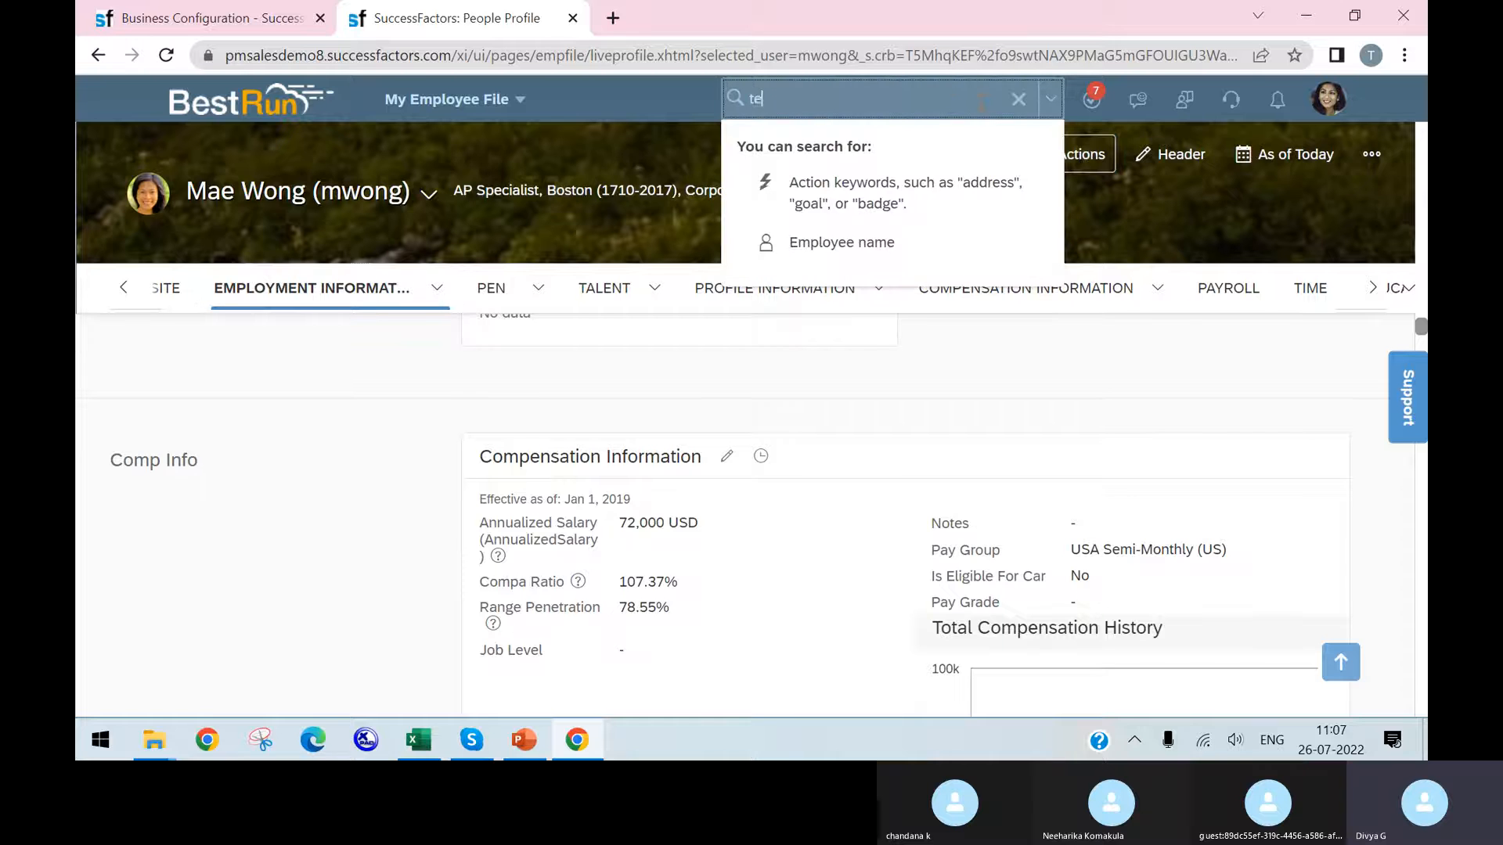
pyautogui.write('st')
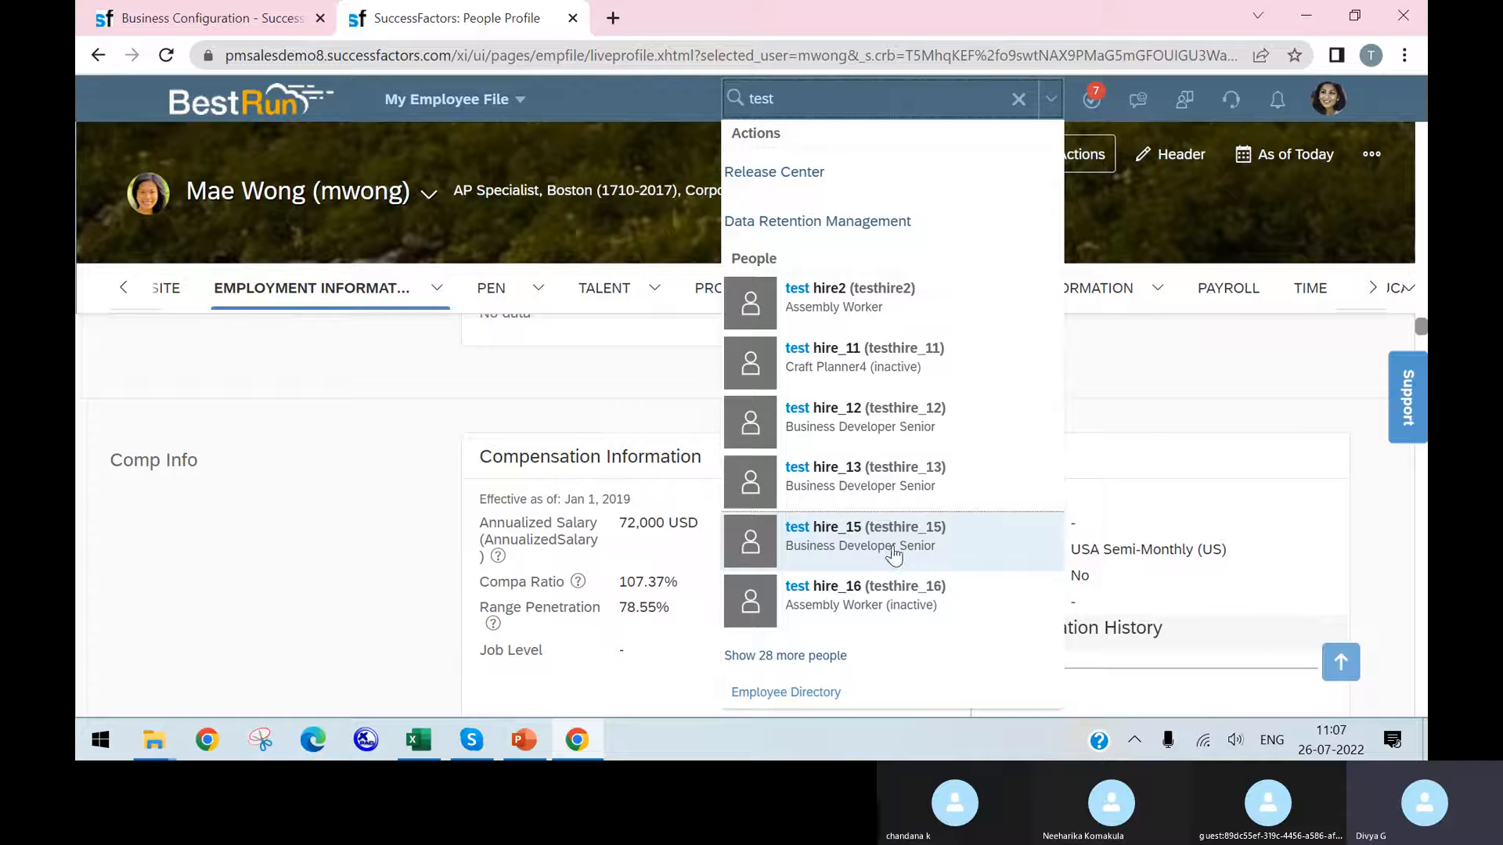
pyautogui.click(841, 656)
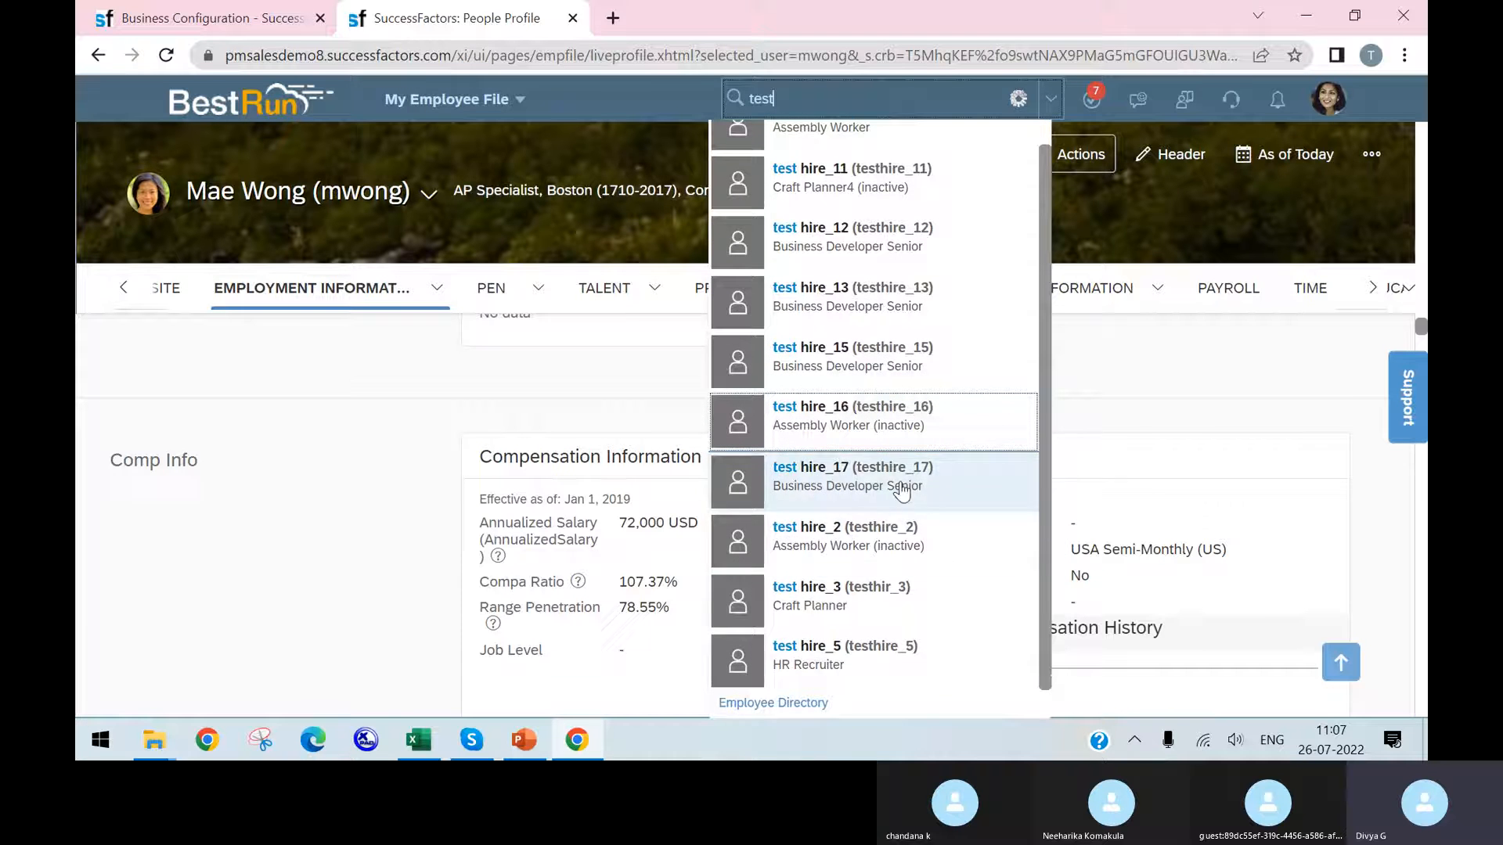
pyautogui.click(833, 647)
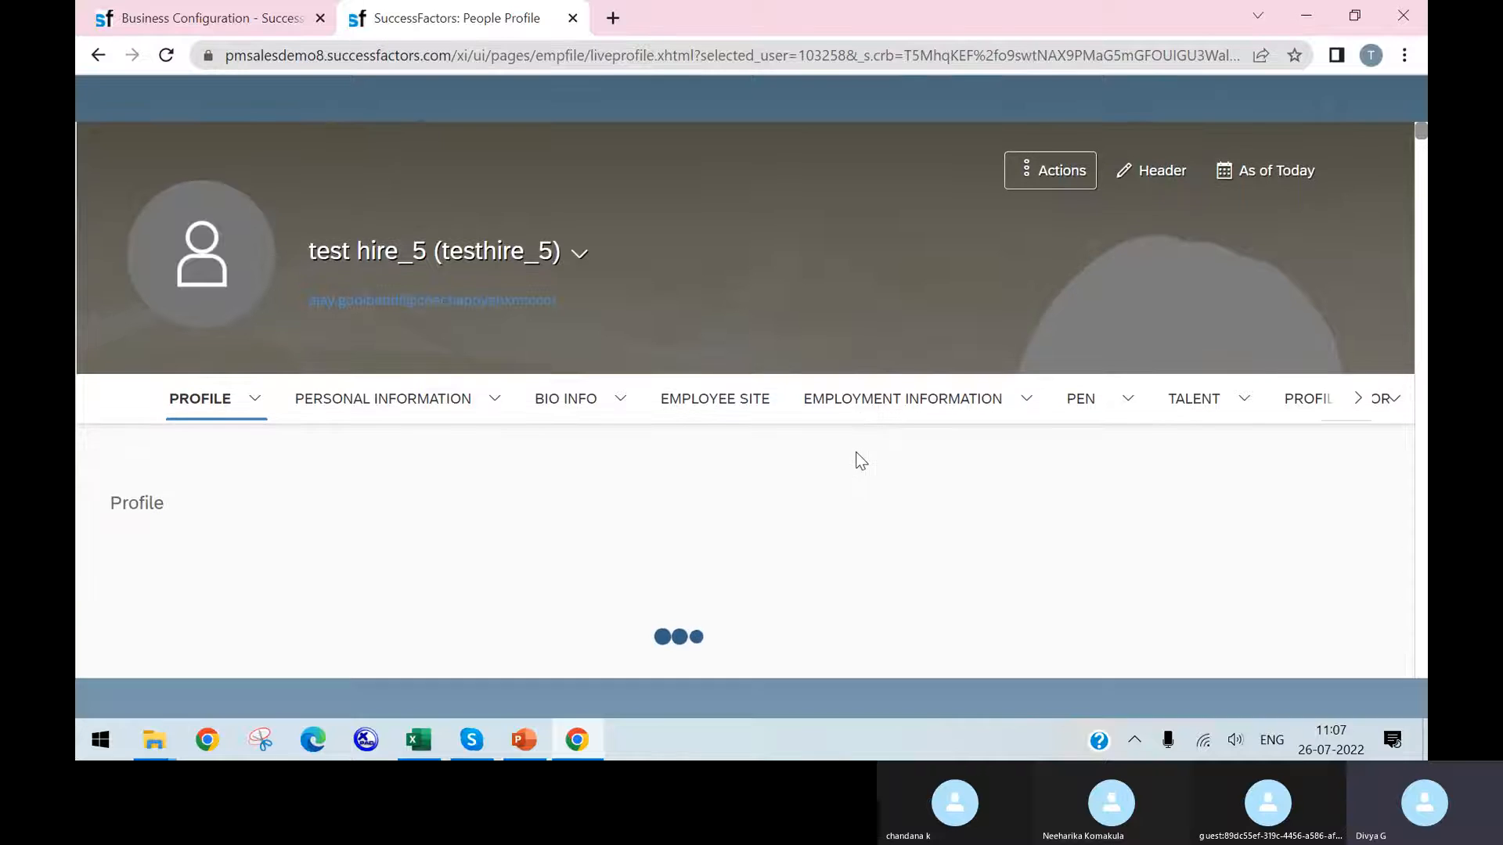
# Examine the Employment Details and Termination fields in the Employment Information section of test hire_5.
pyautogui.click(853, 466)
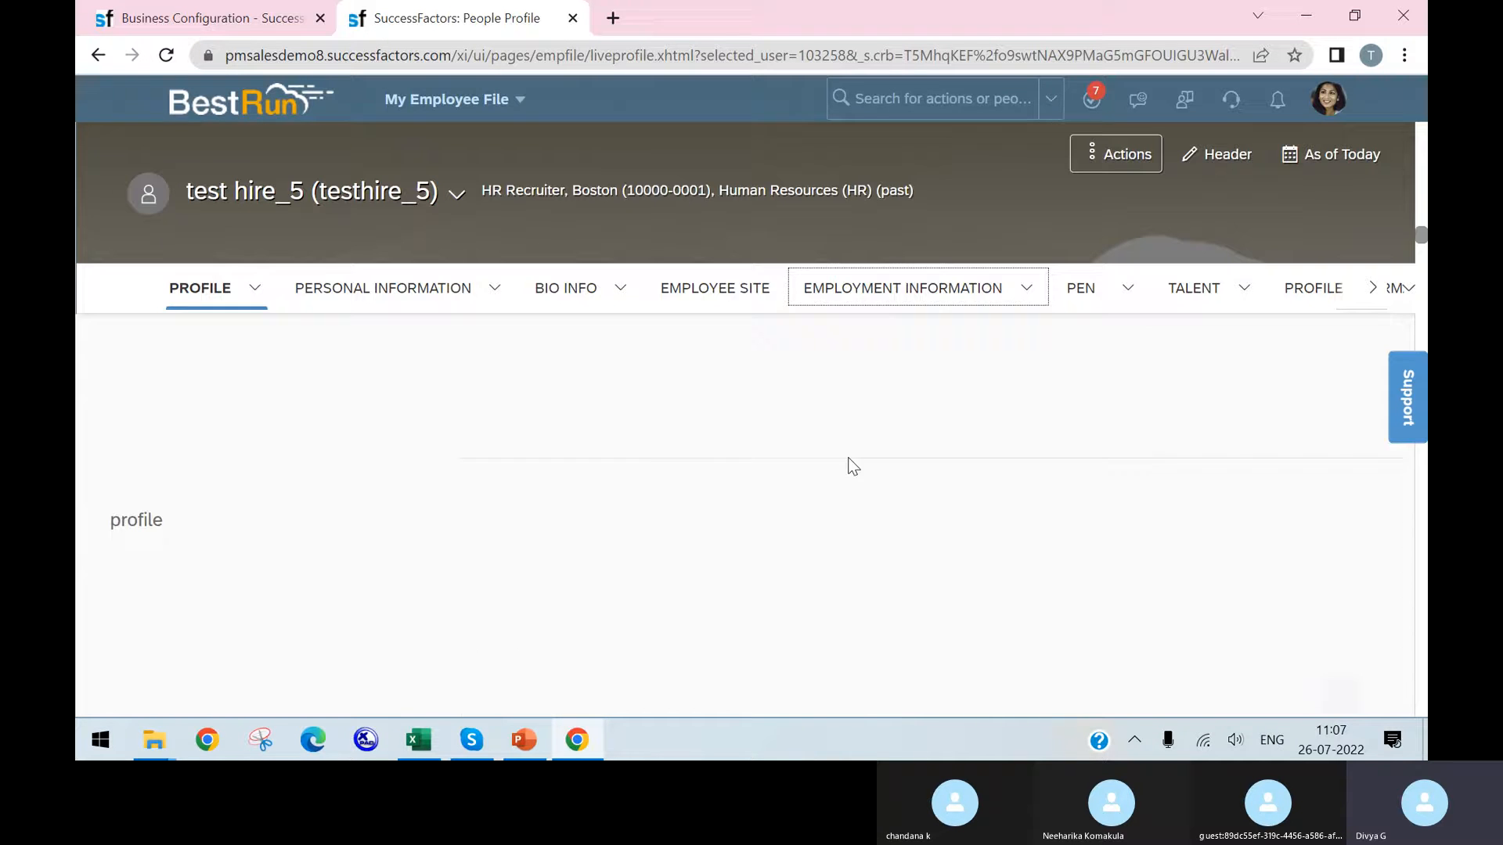
pyautogui.scroll(-10, 831, 481)
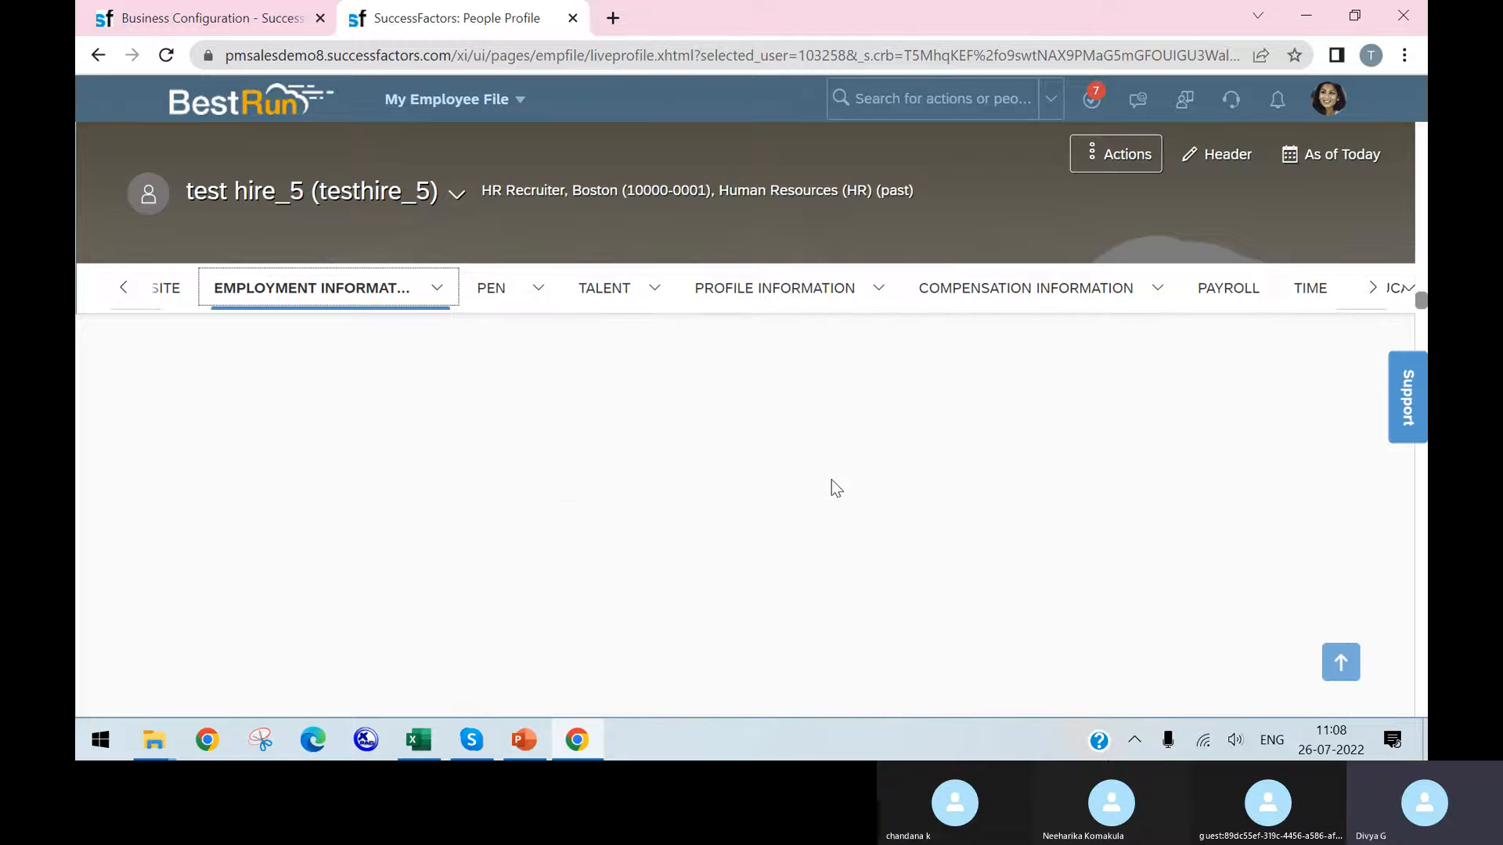
pyautogui.scroll(-10, 831, 480)
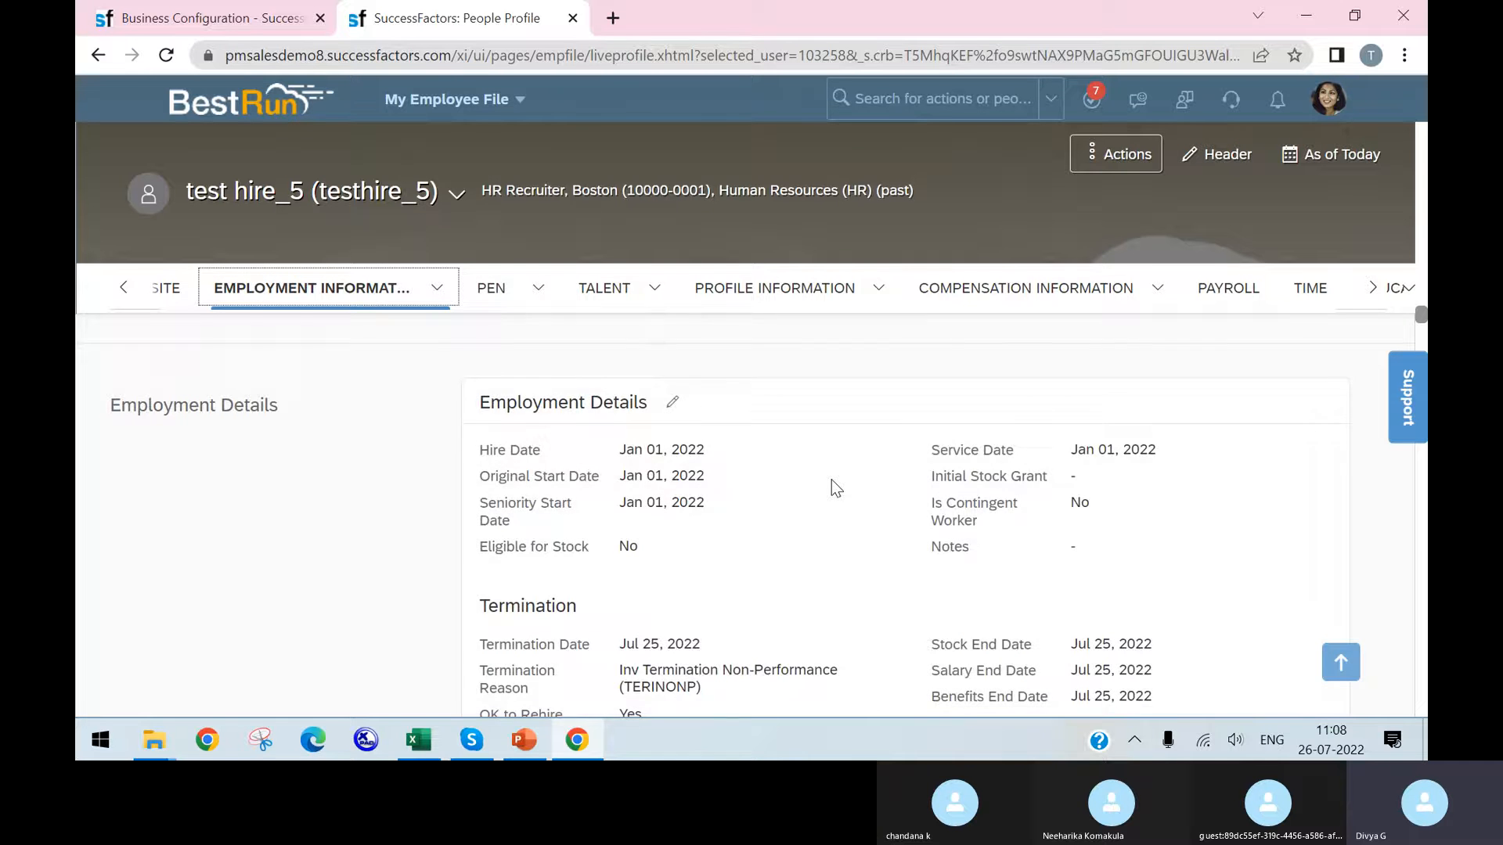
pyautogui.scroll(-1, 831, 481)
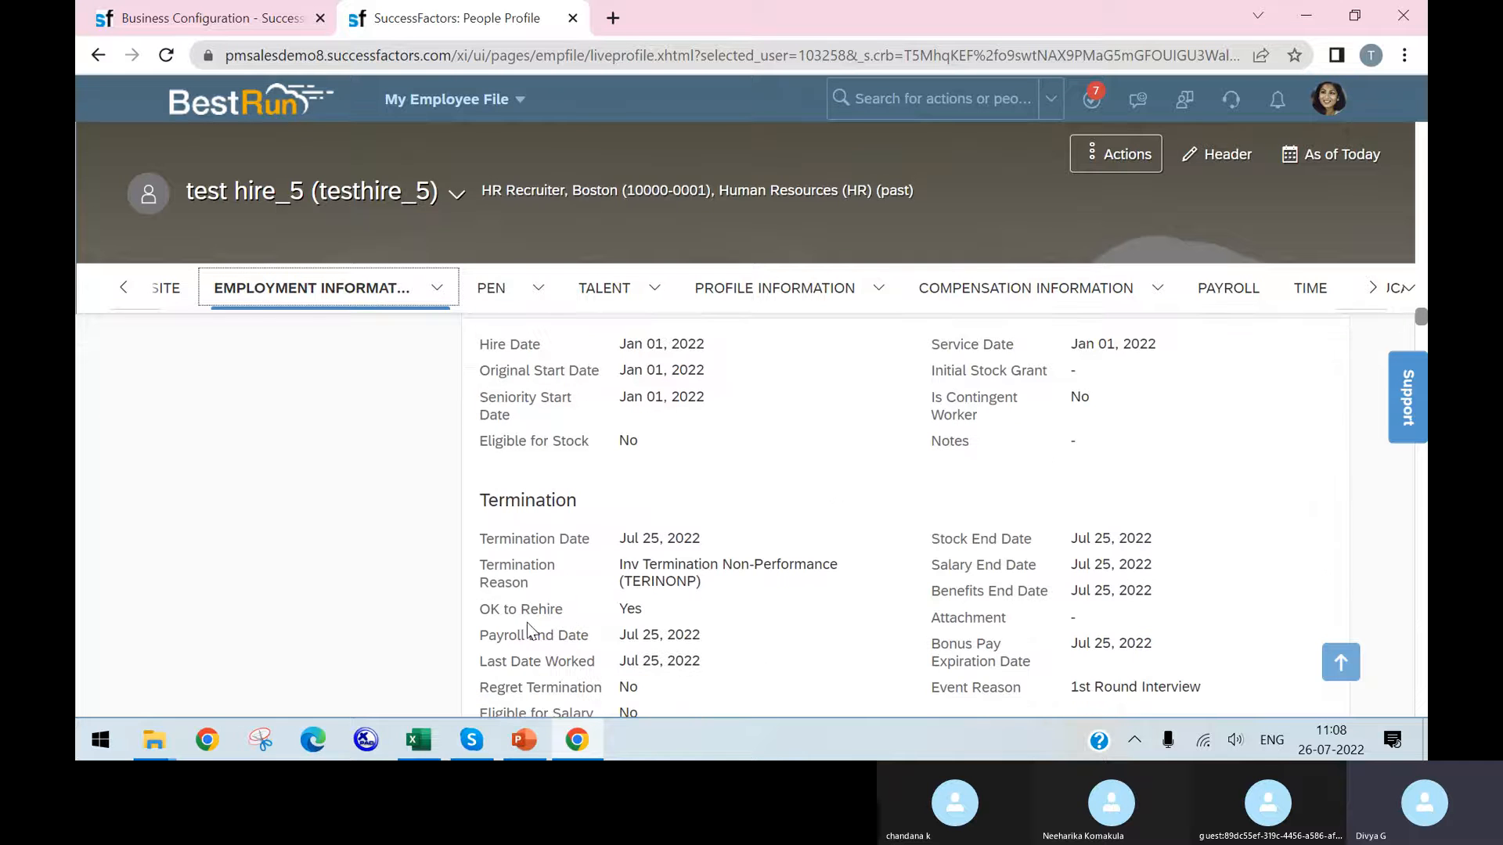
# Check the OK to Rehire field of test hire_5, open Employment Details for editing, and cancel without changes.
pyautogui.moveTo(480, 609); pyautogui.dragTo(660, 622)
pyautogui.scroll(1, 660, 618)
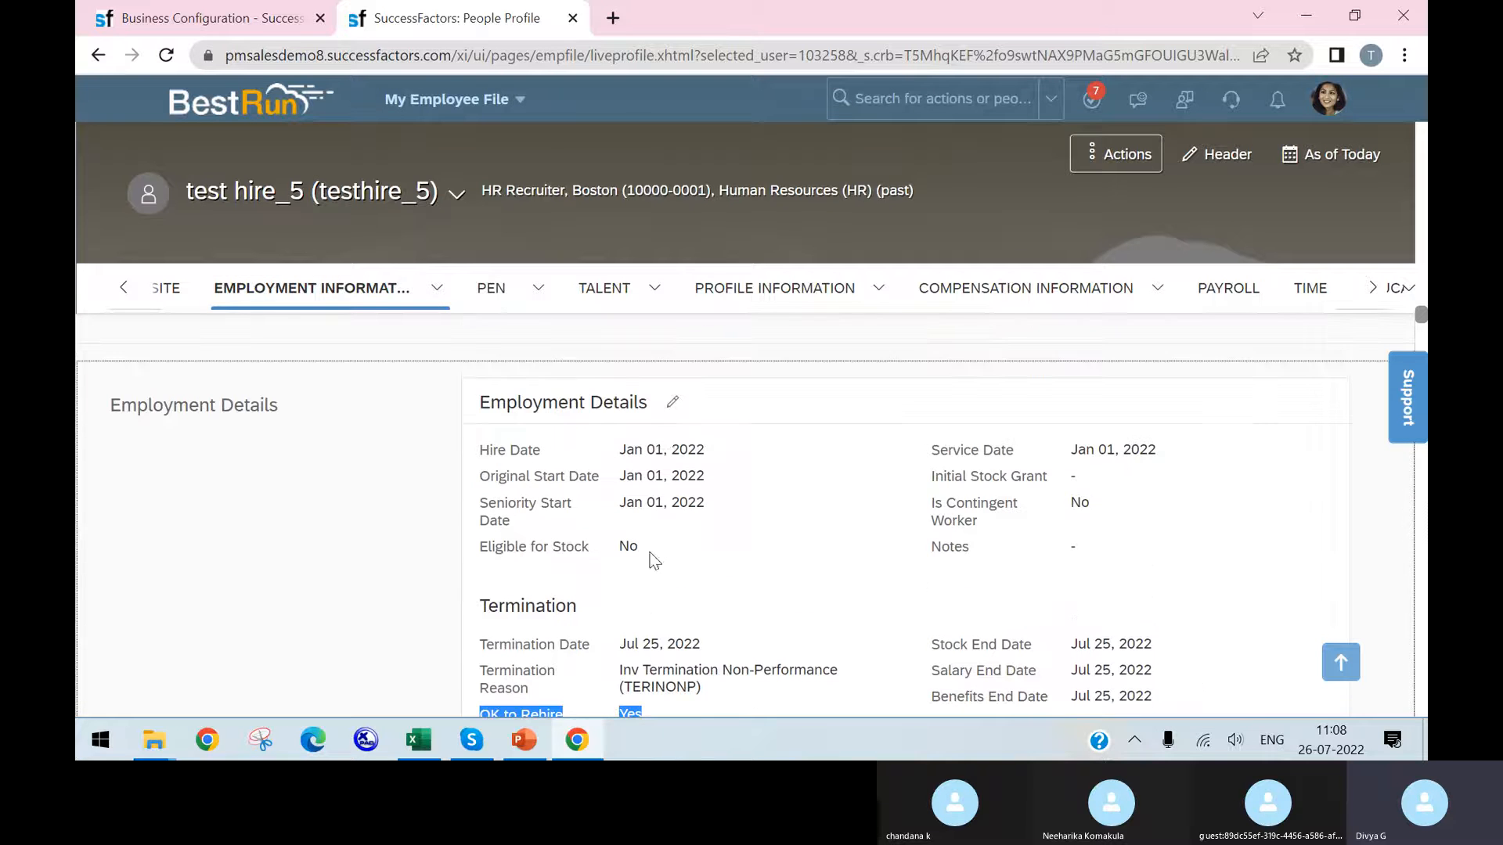
pyautogui.click(671, 402)
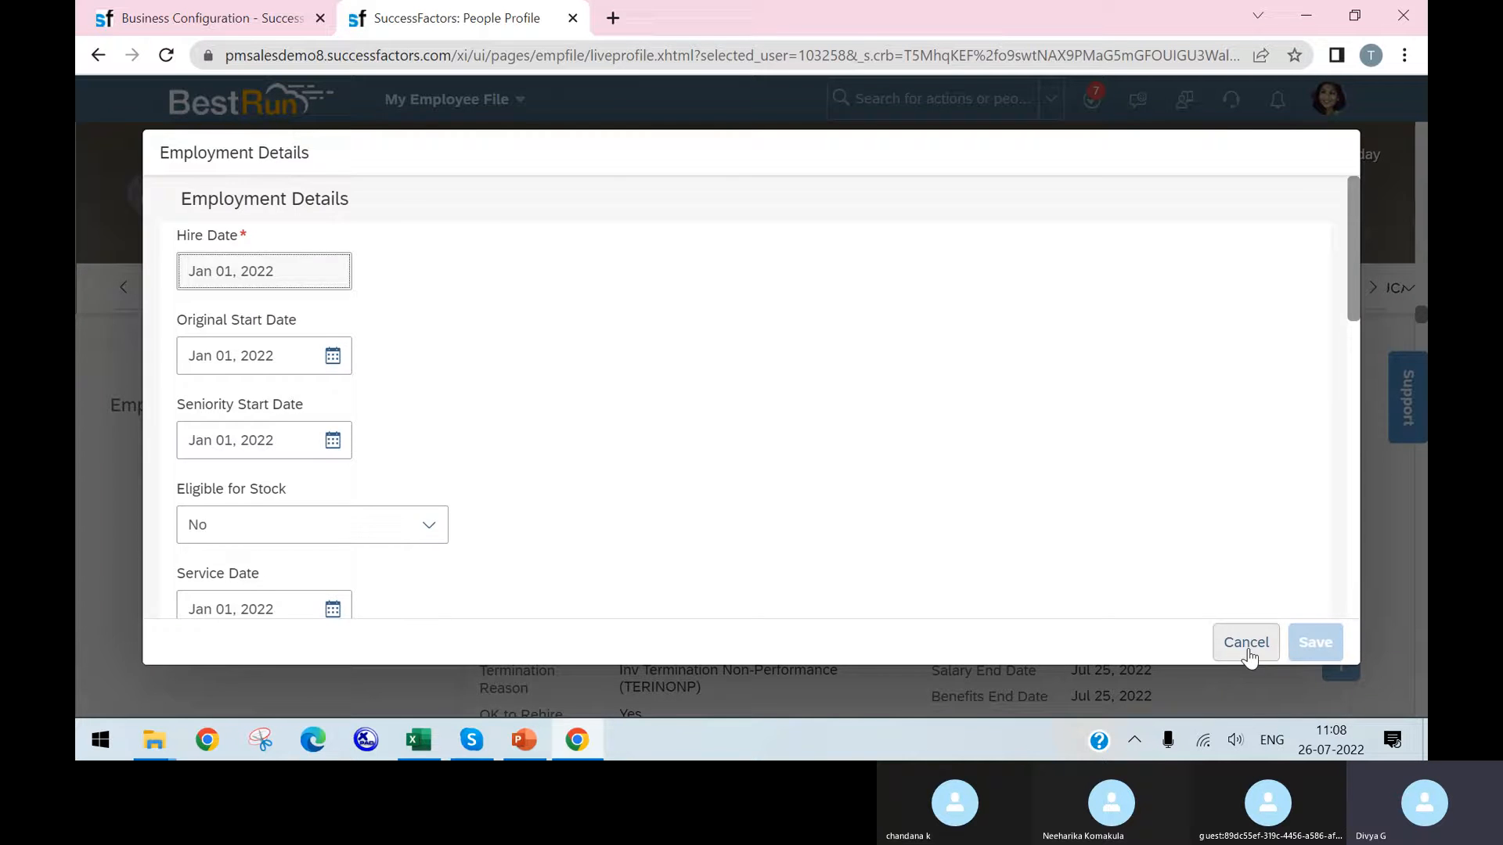
pyautogui.click(1249, 656)
# Try to start the Terminate action for test hire_5, and check the Termination fields in the profile.
pyautogui.click(1118, 154)
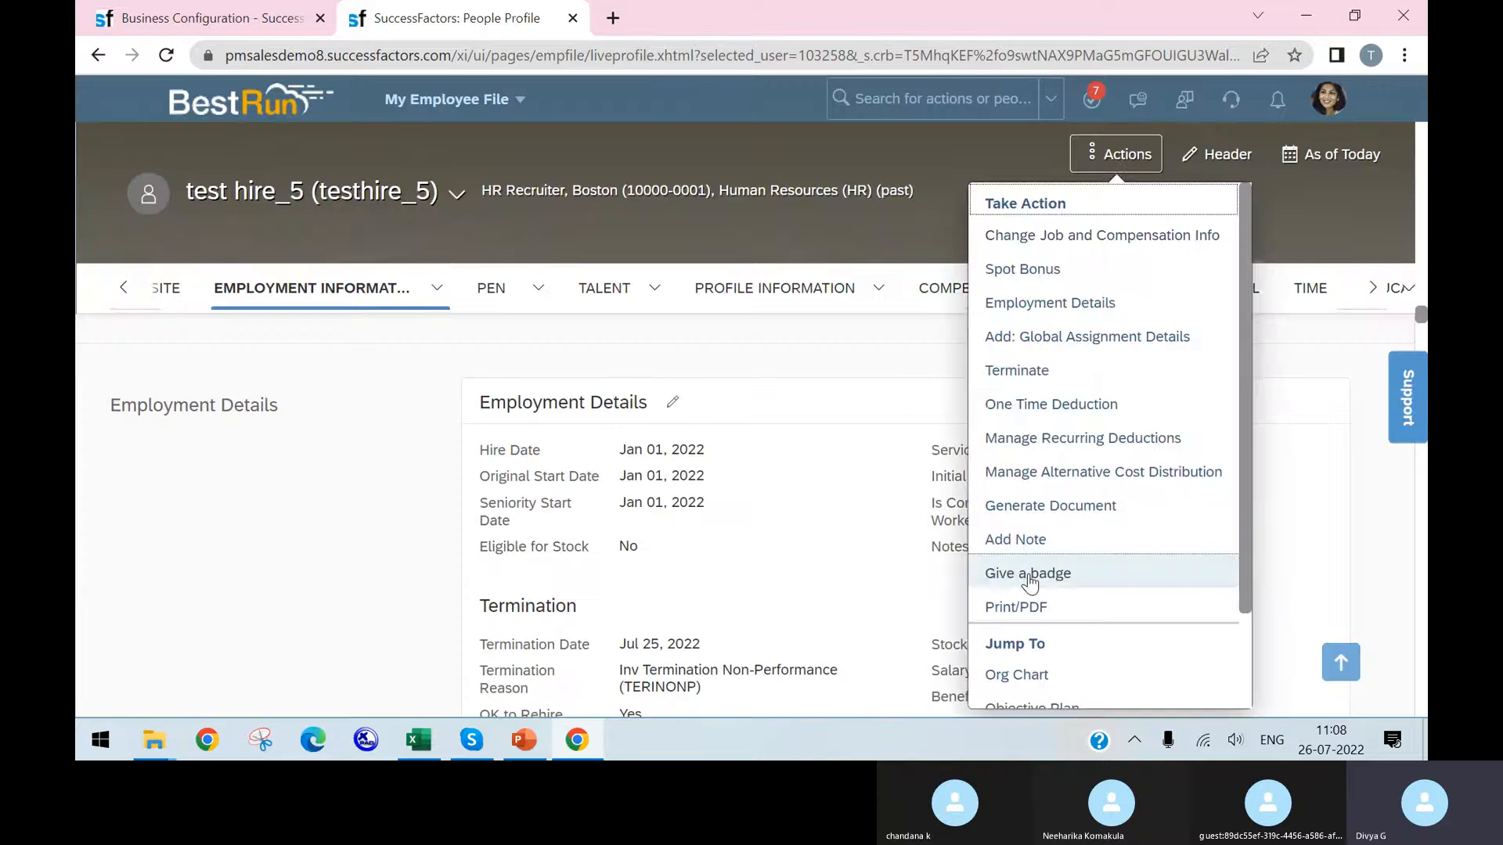
pyautogui.moveTo(1043, 372); pyautogui.dragTo(1047, 389)
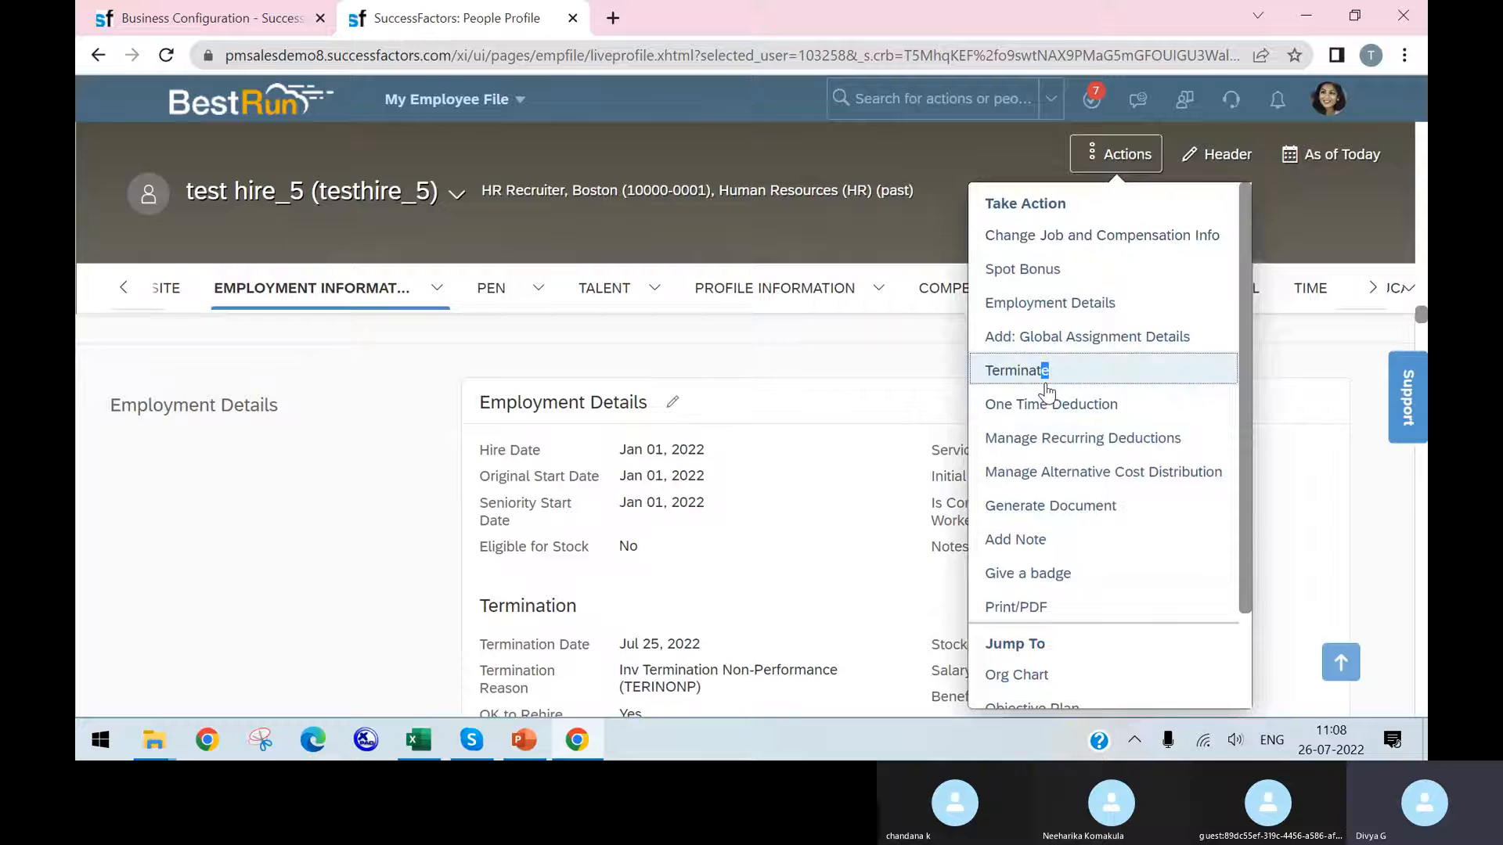
pyautogui.click(1000, 379)
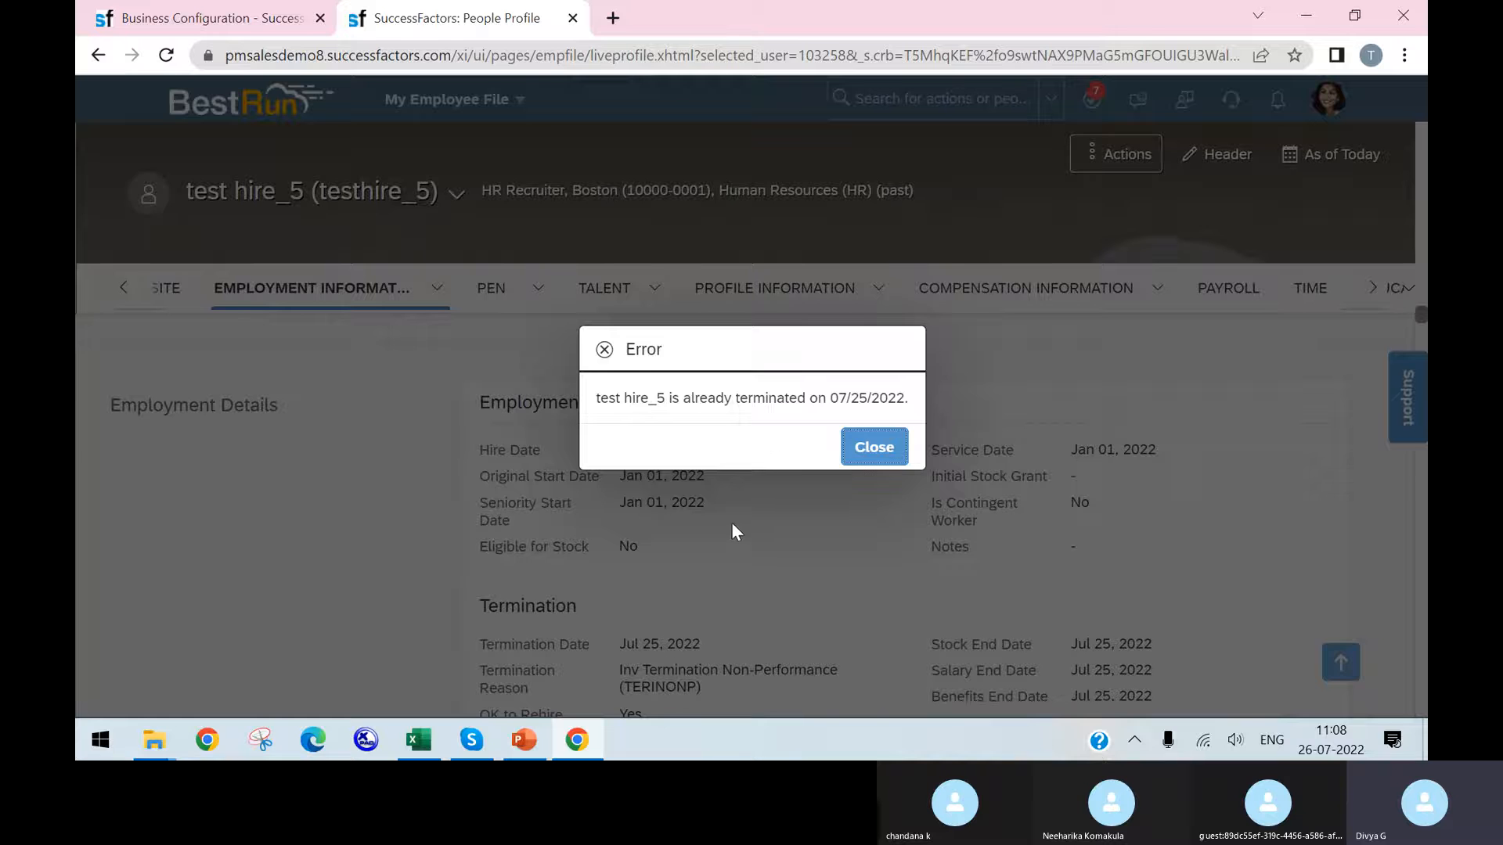
pyautogui.click(861, 448)
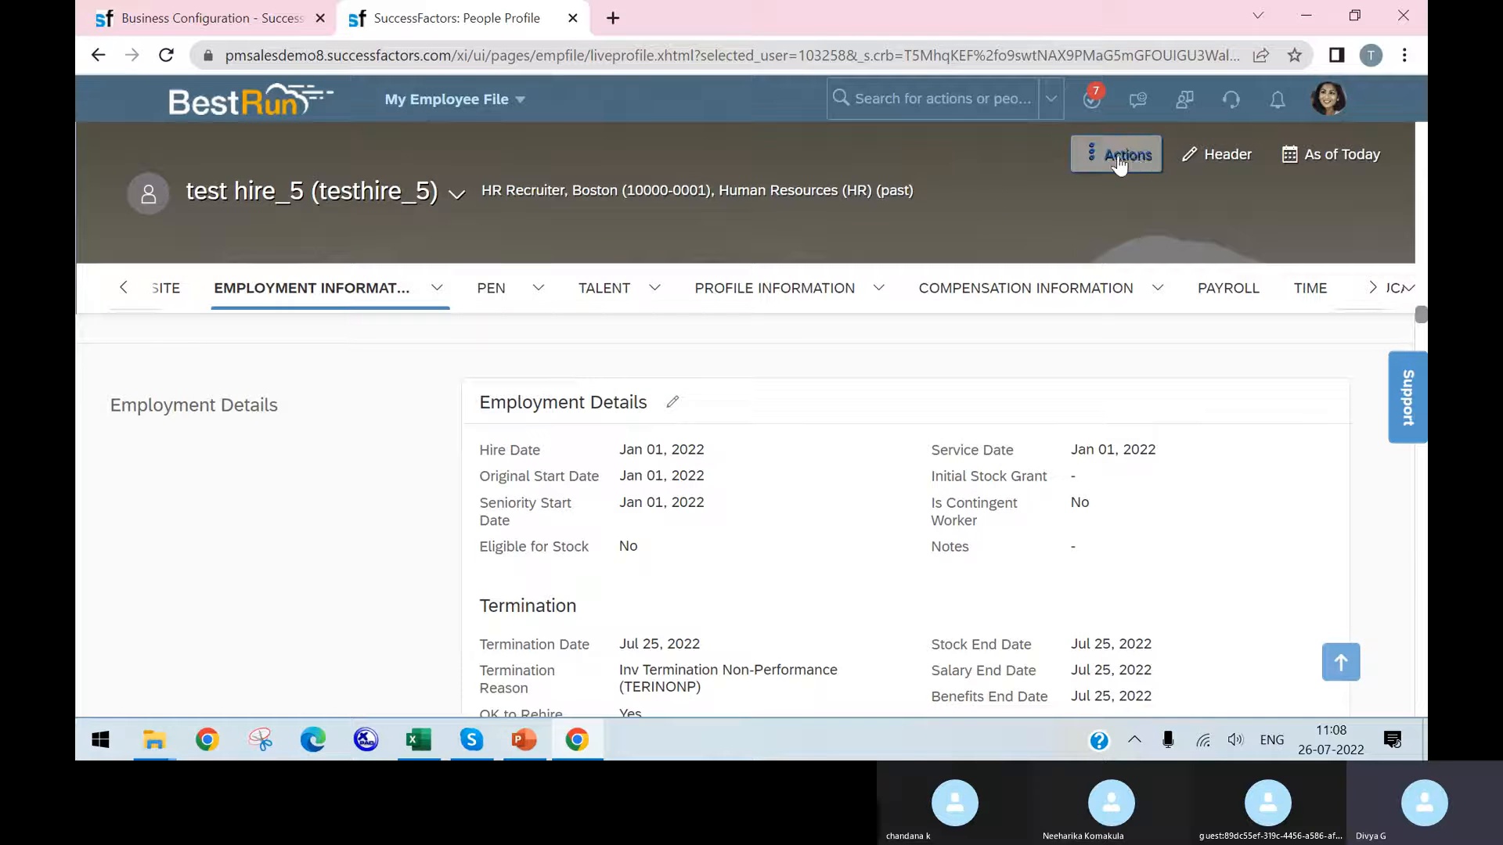
pyautogui.scroll(-3, 785, 459)
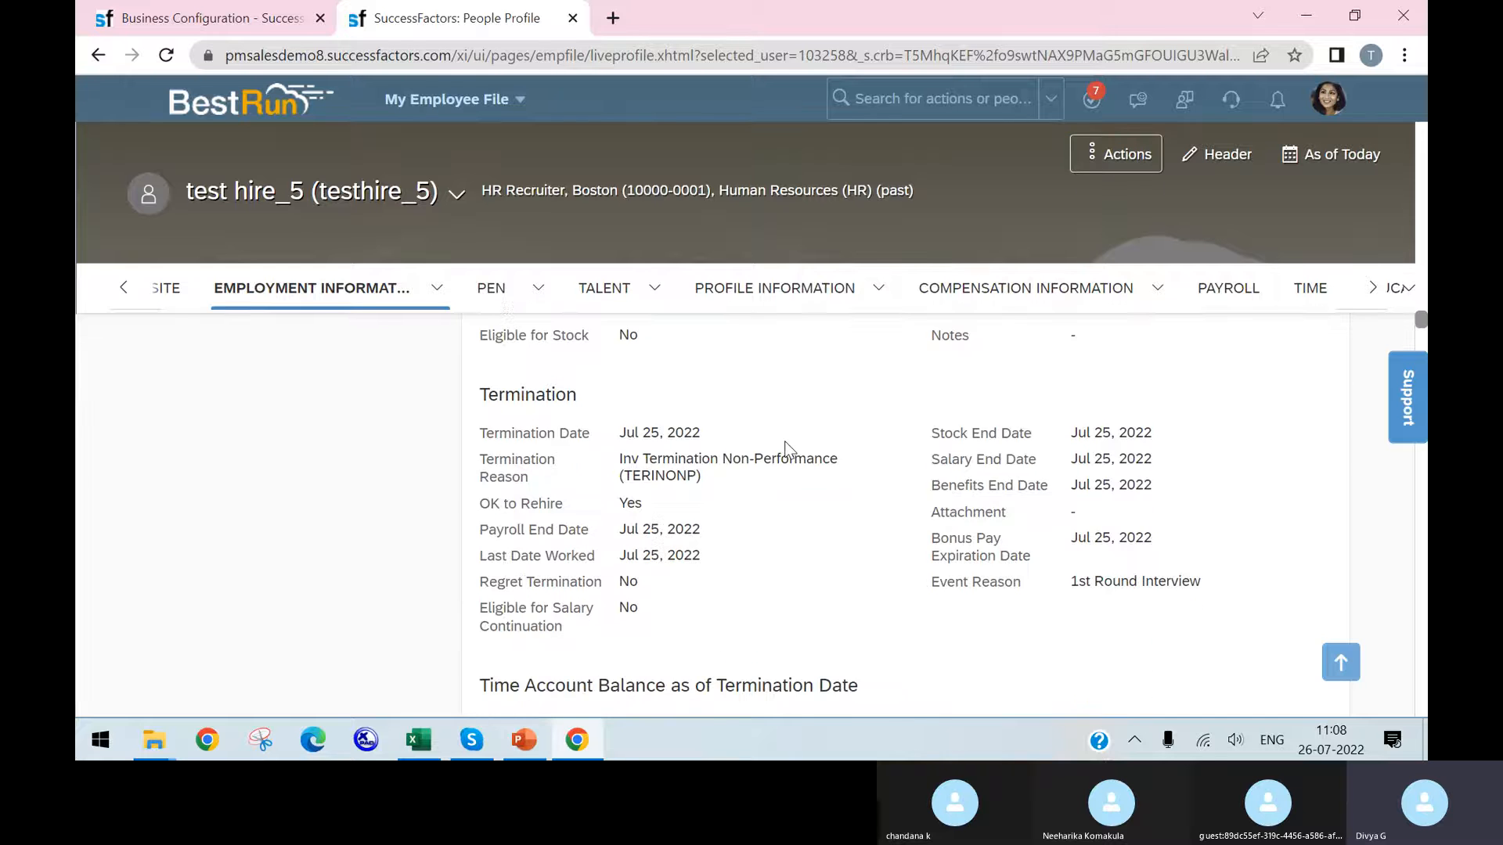
pyautogui.scroll(2, 785, 456)
# Search people for "test", open the profile of test hire_13, and start the Terminate action for that employee.
pyautogui.click(952, 109)
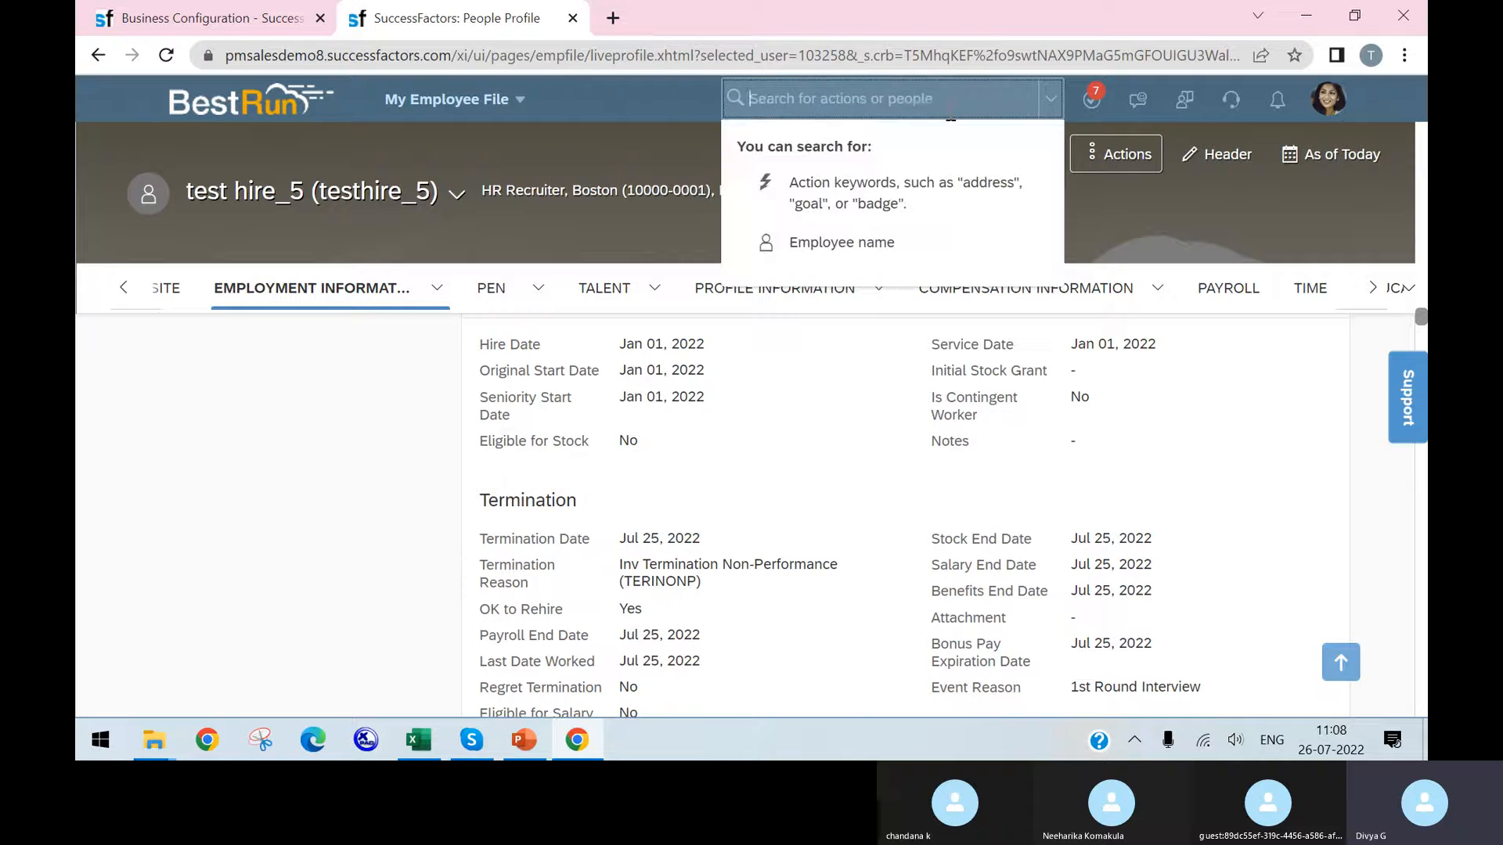
pyautogui.write('test')
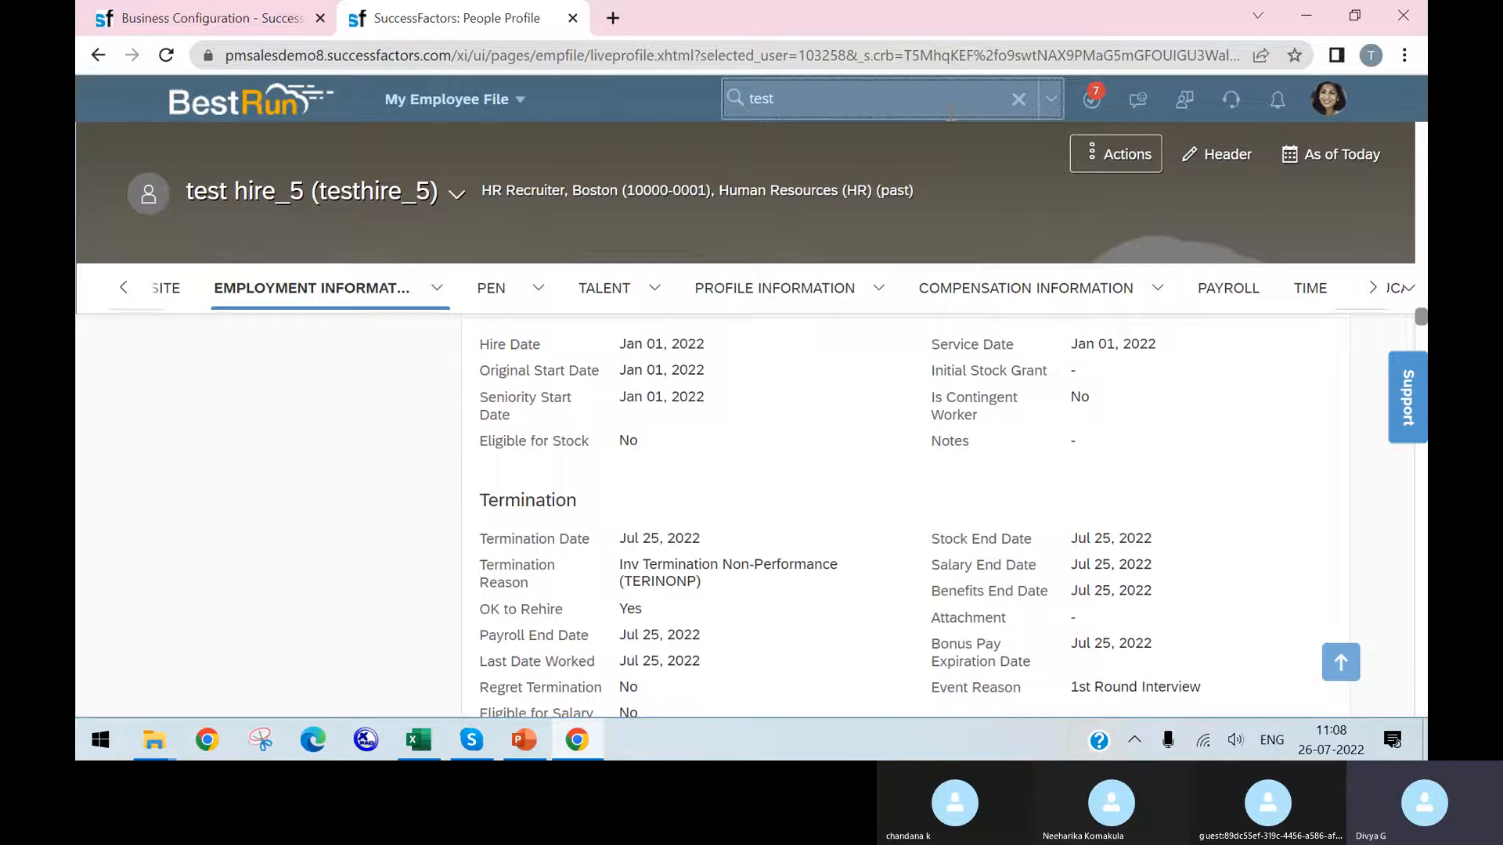
pyautogui.click(898, 405)
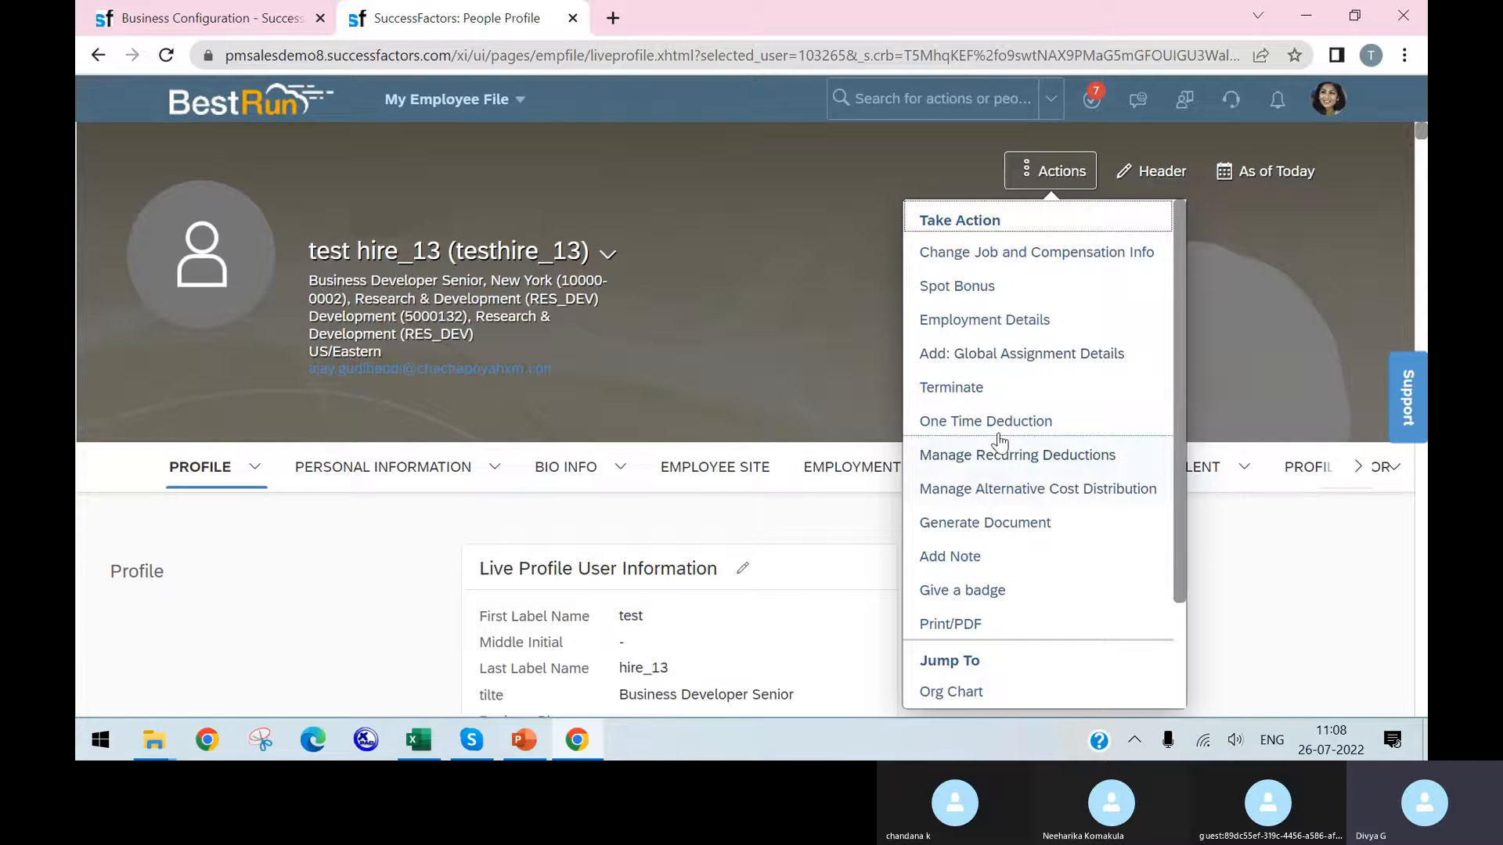
pyautogui.click(995, 388)
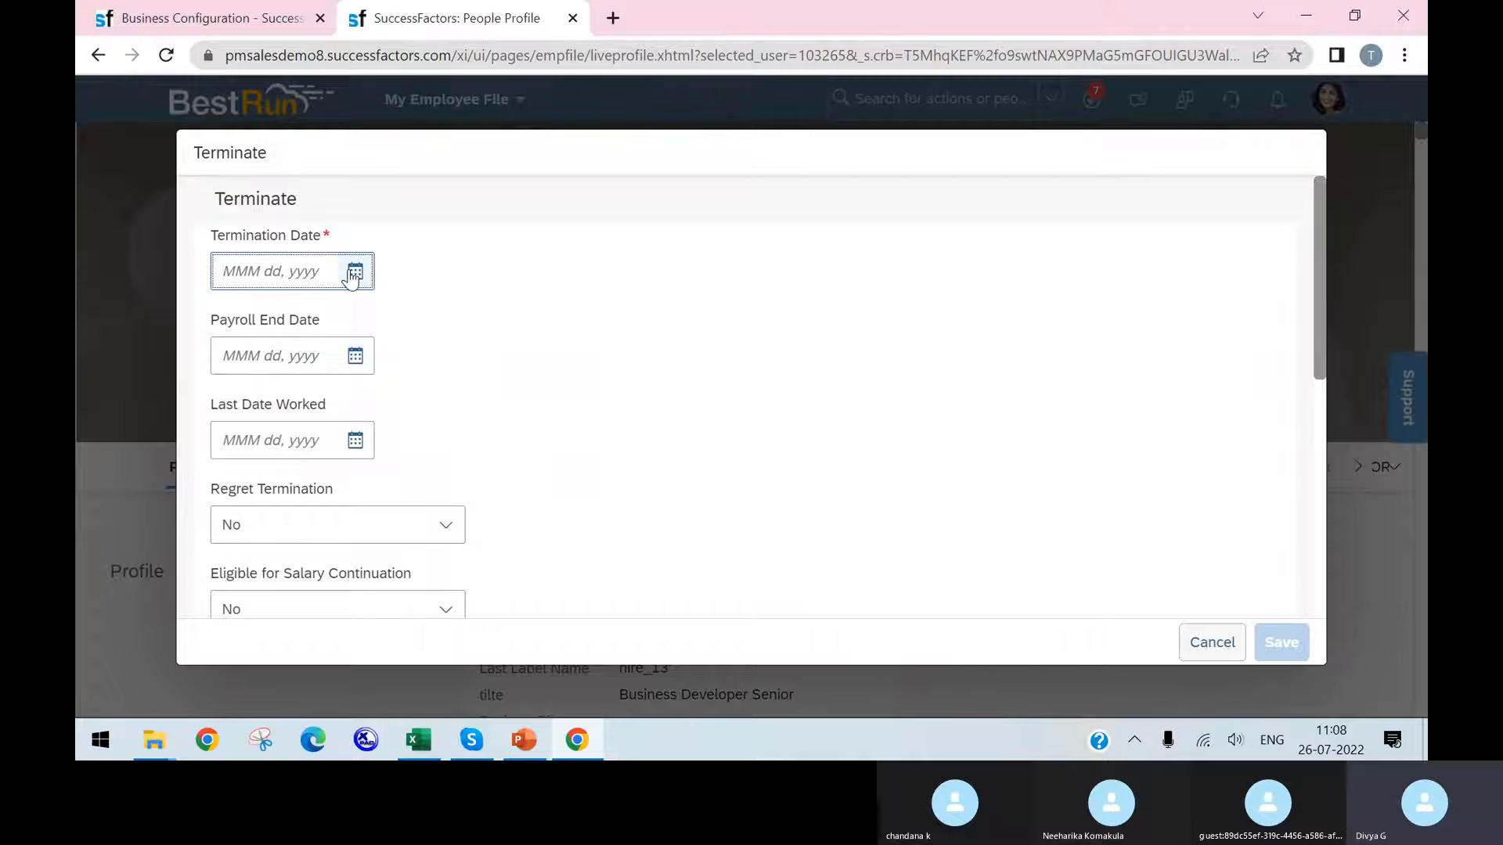
# Set the Termination Date to Jul 26, 2022 and show the 4 additional fields of the termination form.
pyautogui.click(356, 271)
pyautogui.click(362, 611)
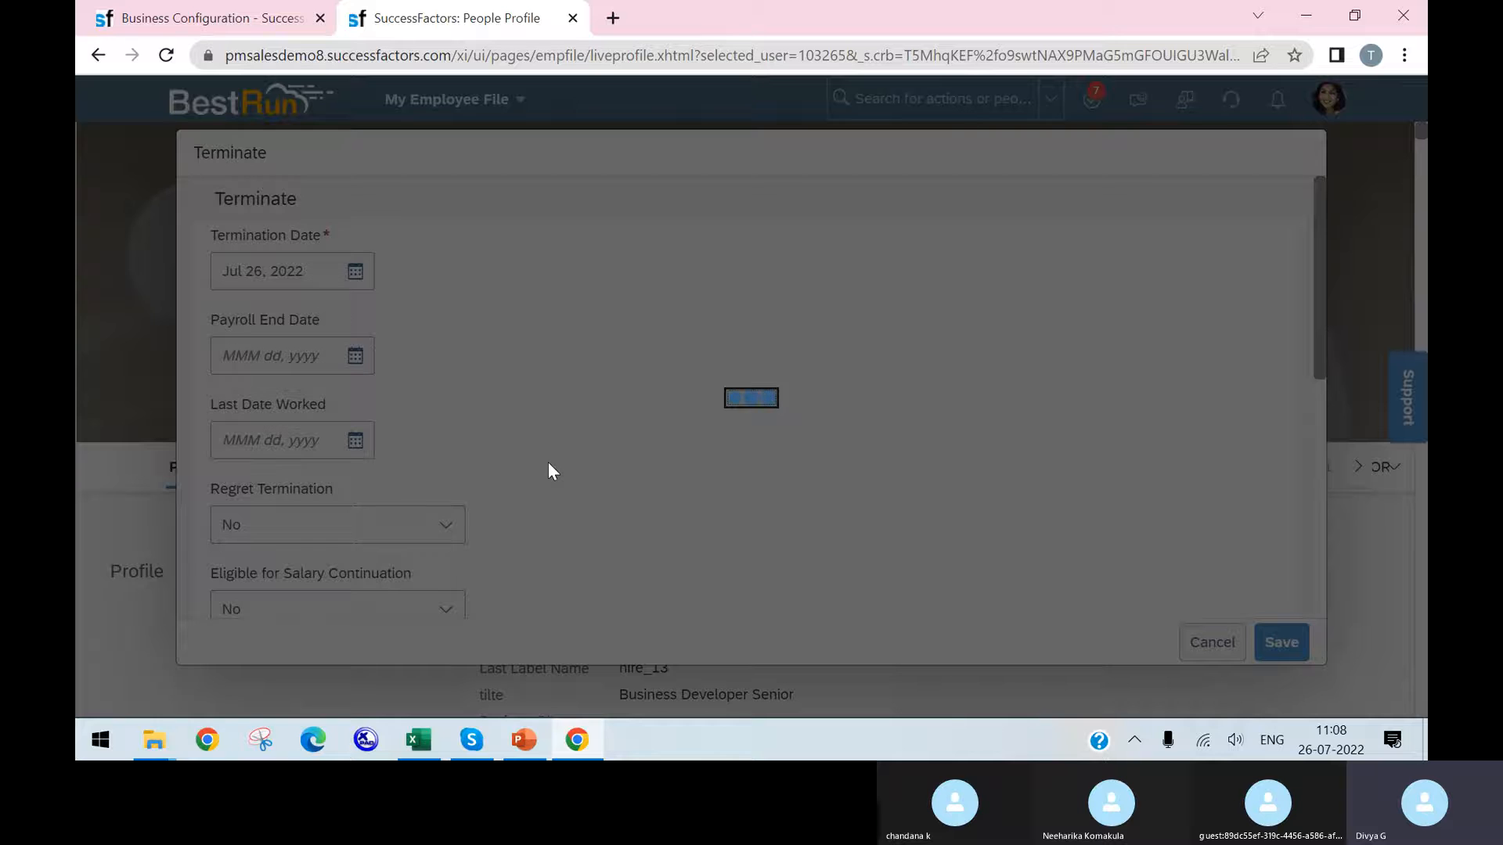
pyautogui.scroll(-5, 532, 438)
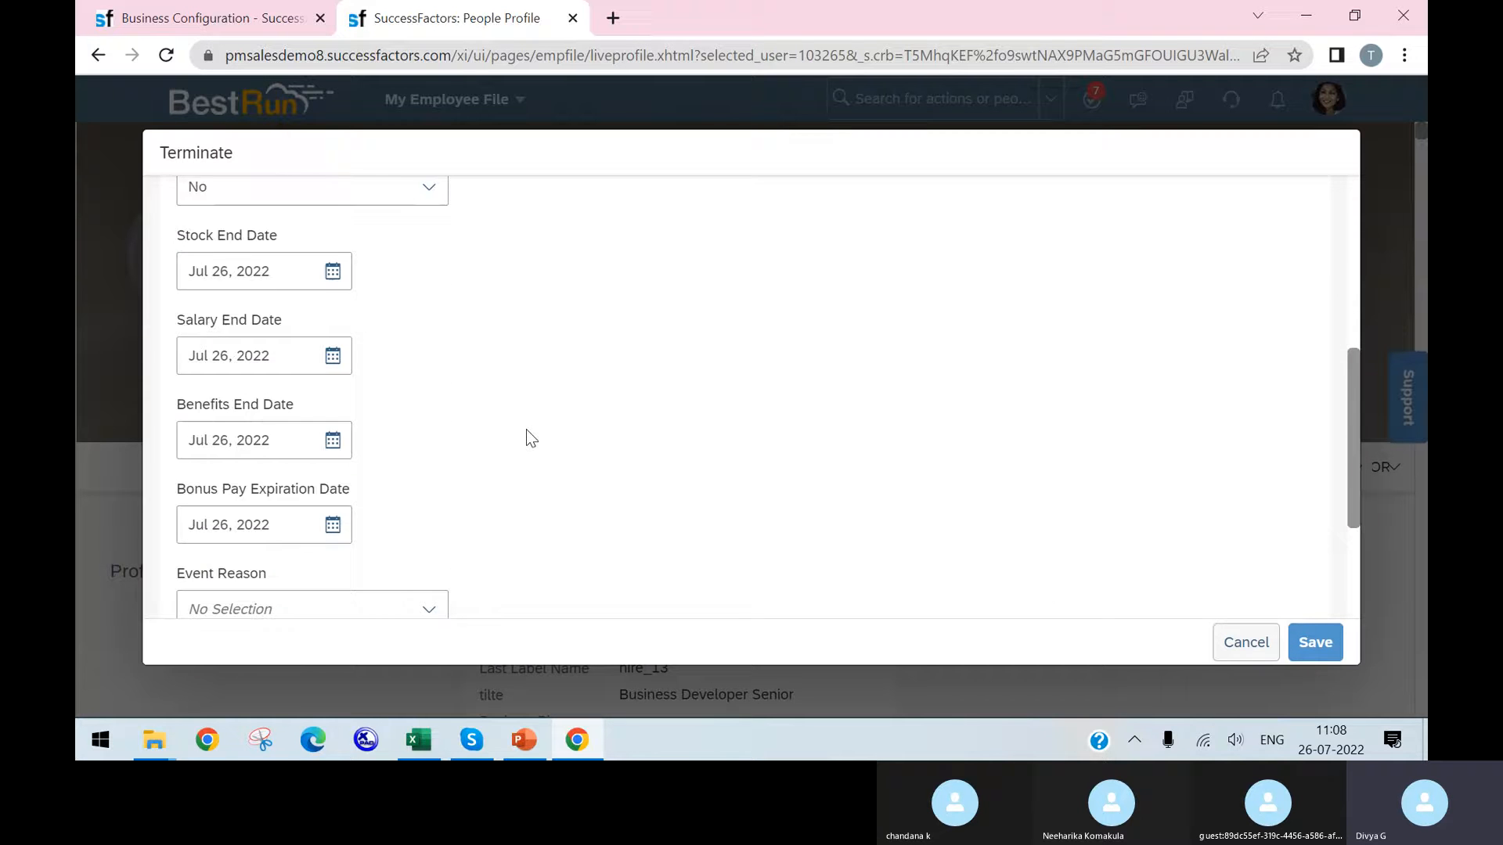
pyautogui.scroll(-3, 526, 429)
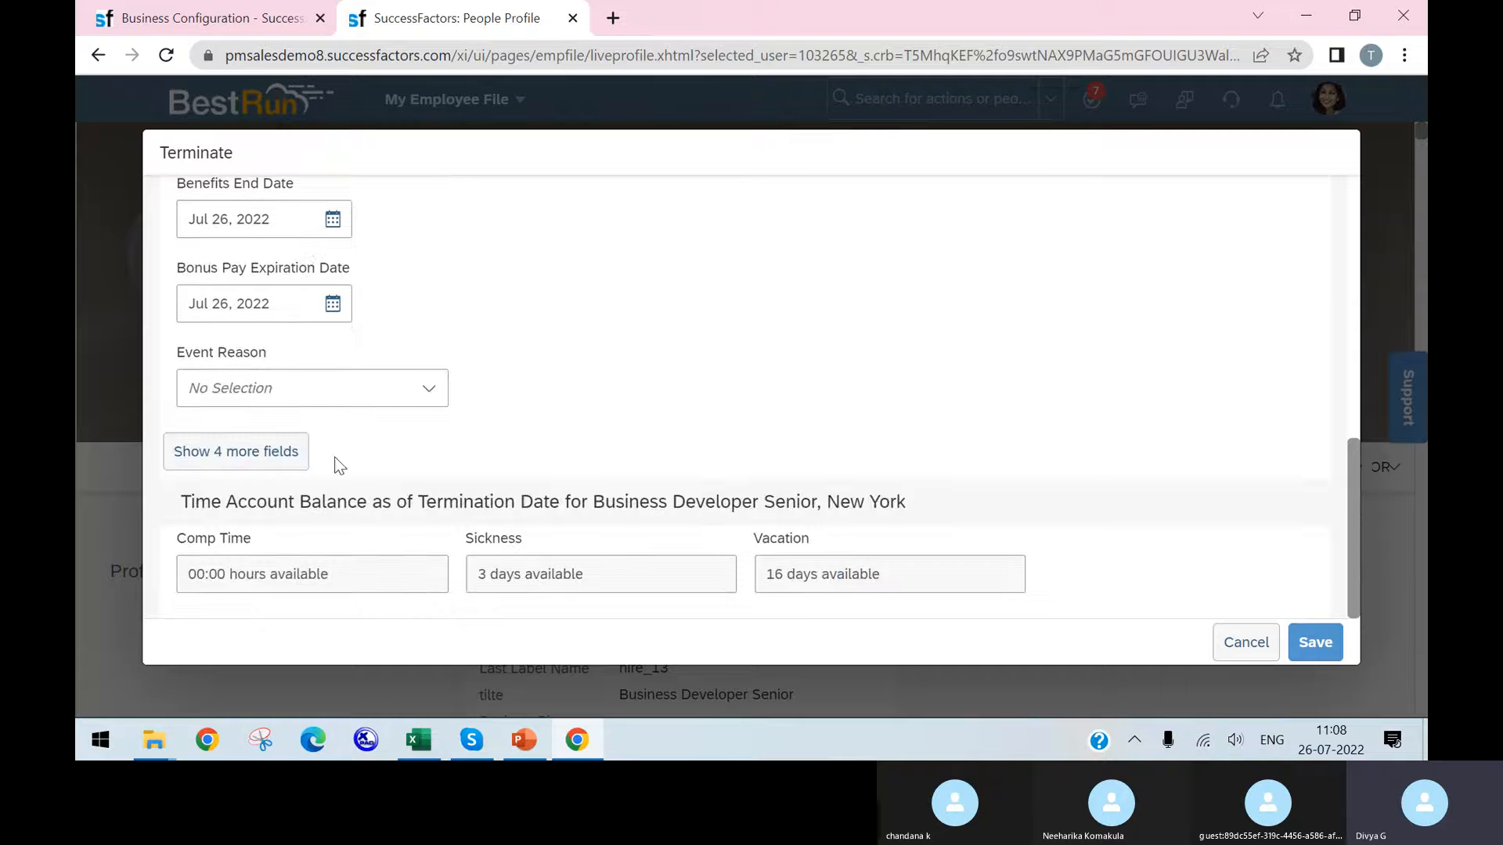
pyautogui.click(296, 451)
pyautogui.scroll(-3, 515, 414)
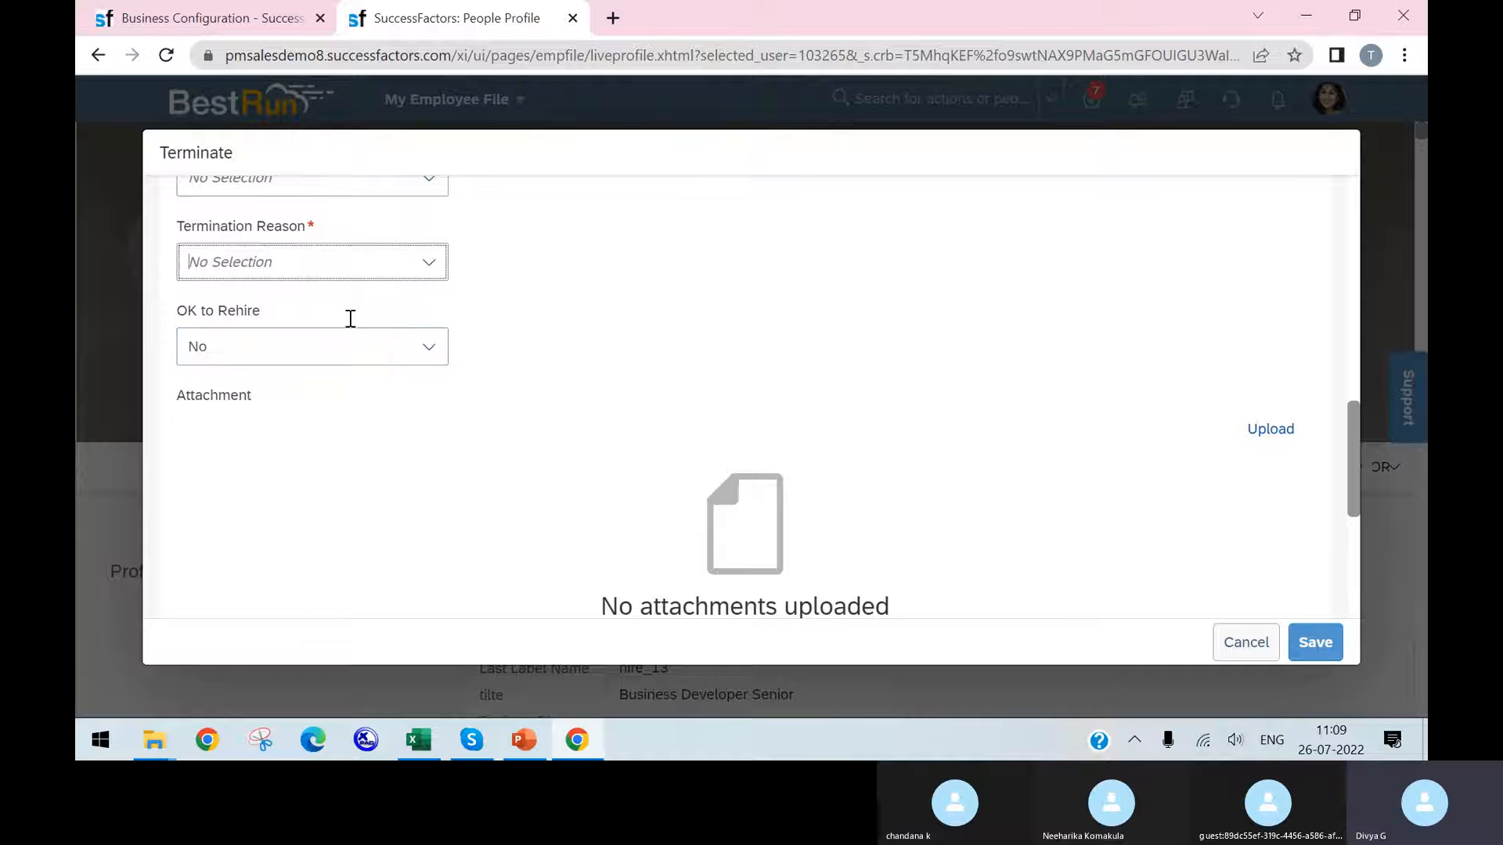
# Switch OK to Rehire to Yes and back to No, and set the Termination Reason to Death (TERIDEAT).
pyautogui.click(426, 351)
pyautogui.click(332, 429)
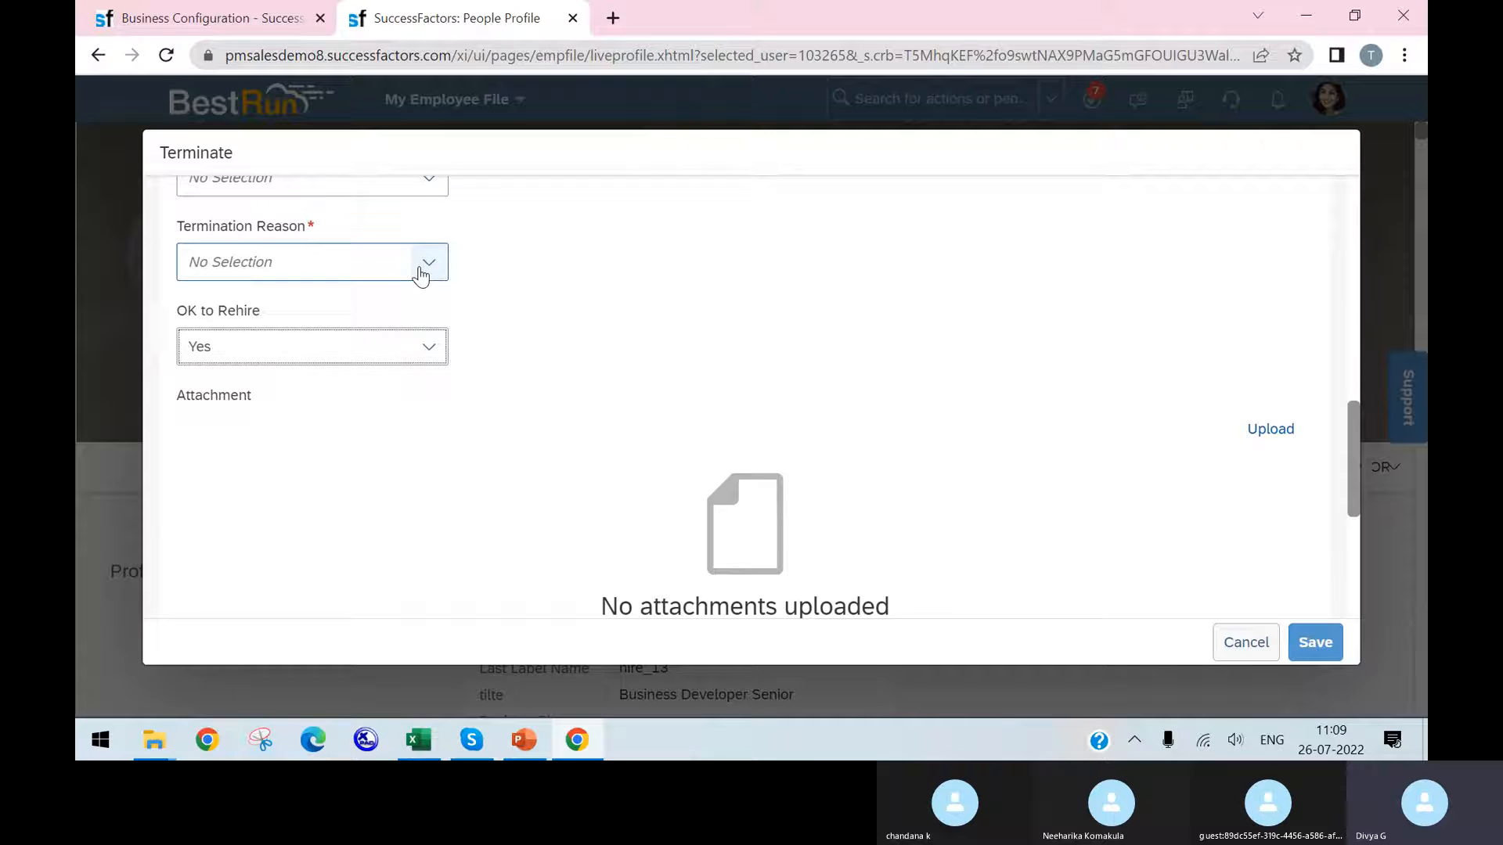
pyautogui.click(431, 347)
pyautogui.click(413, 389)
pyautogui.click(427, 266)
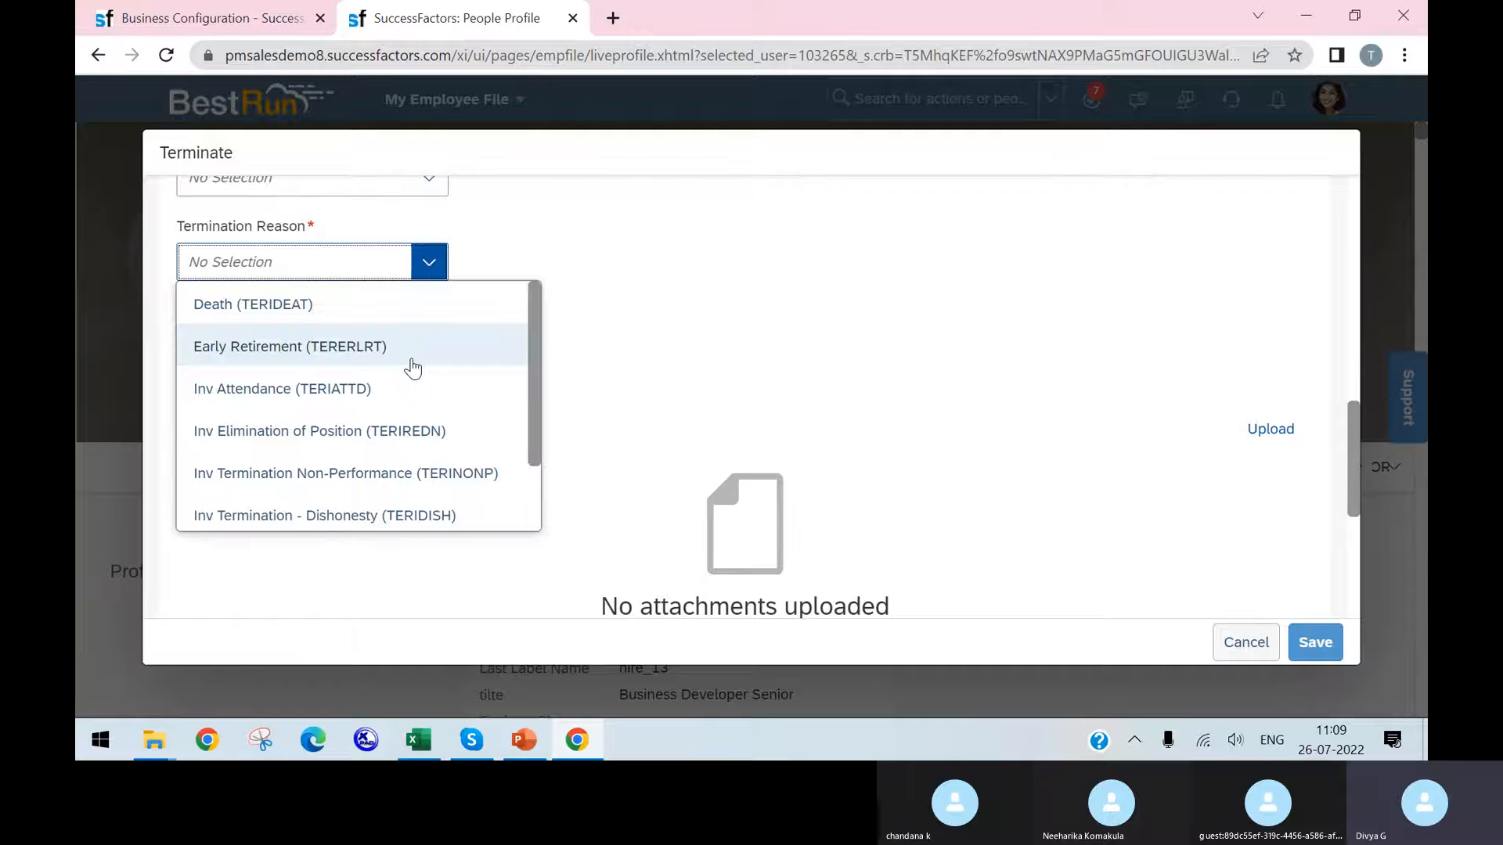
pyautogui.click(250, 304)
# Examine the available Event Reason and OK to Rehire options in the termination form without changing them.
pyautogui.scroll(4, 634, 362)
pyautogui.scroll(-1, 528, 359)
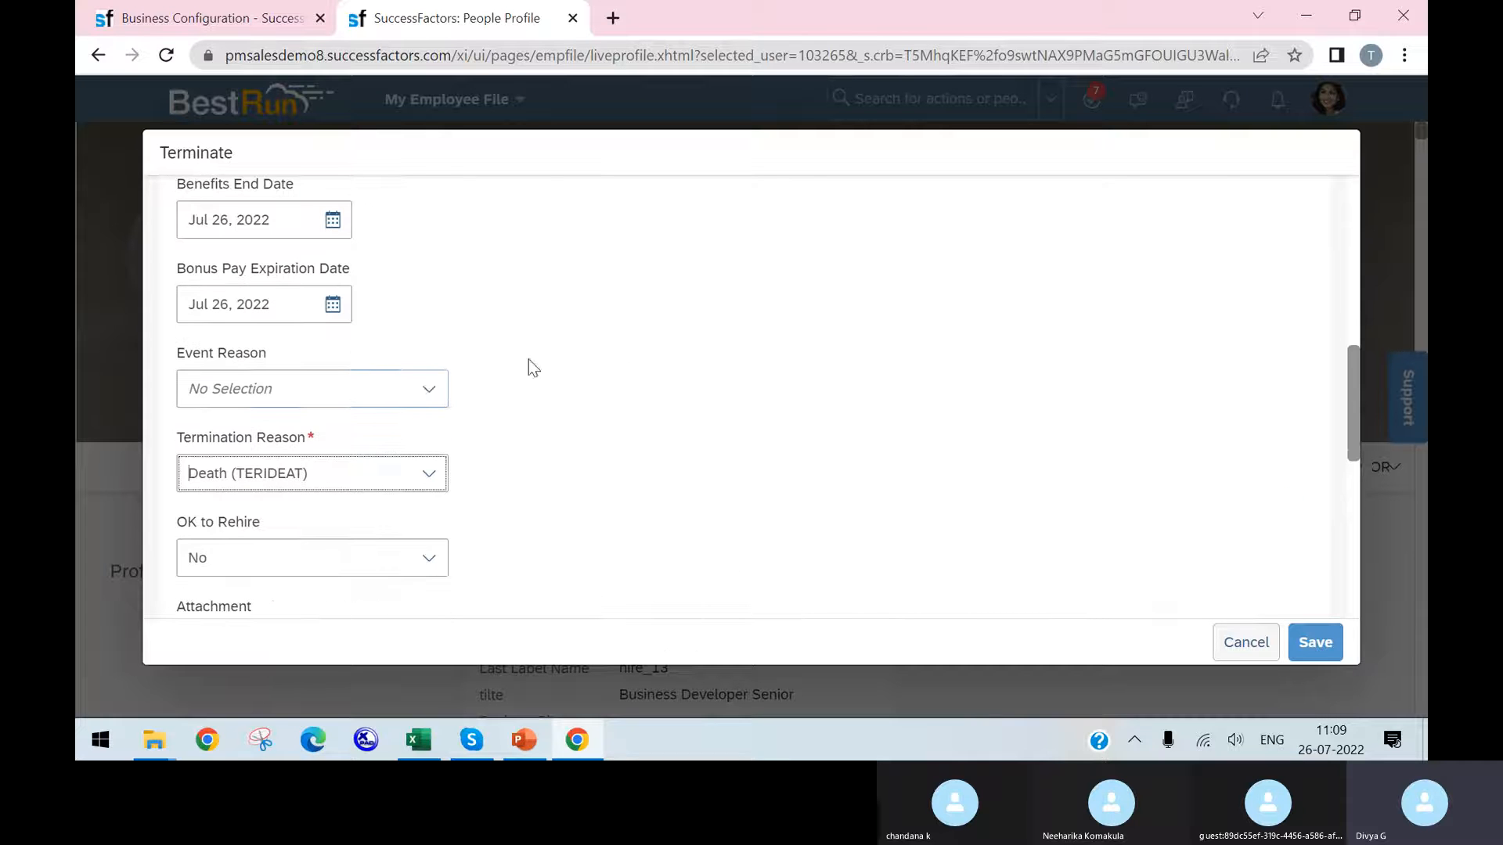
pyautogui.click(357, 392)
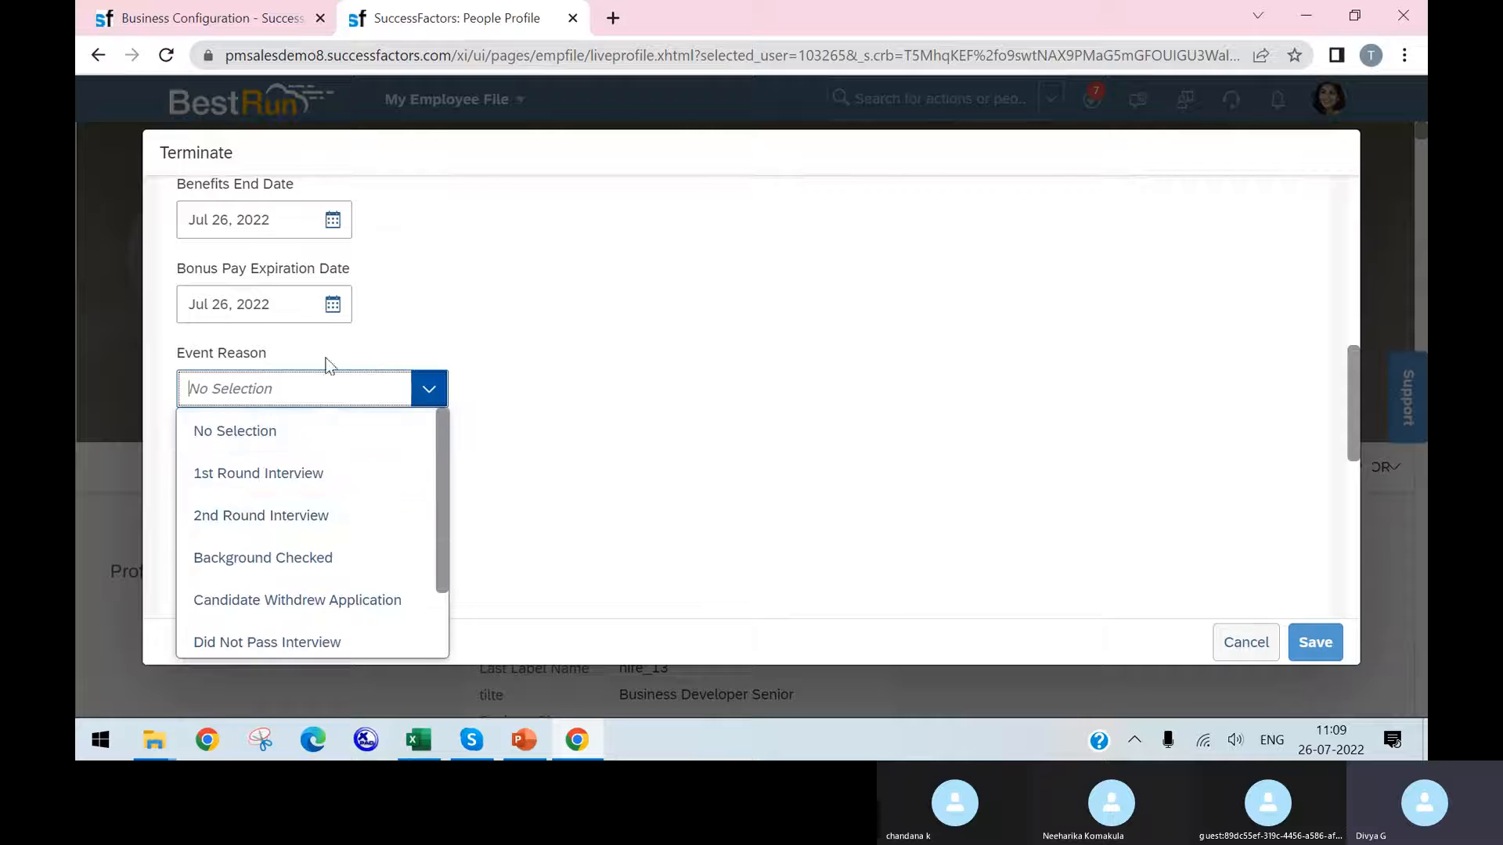
pyautogui.click(594, 386)
pyautogui.click(426, 557)
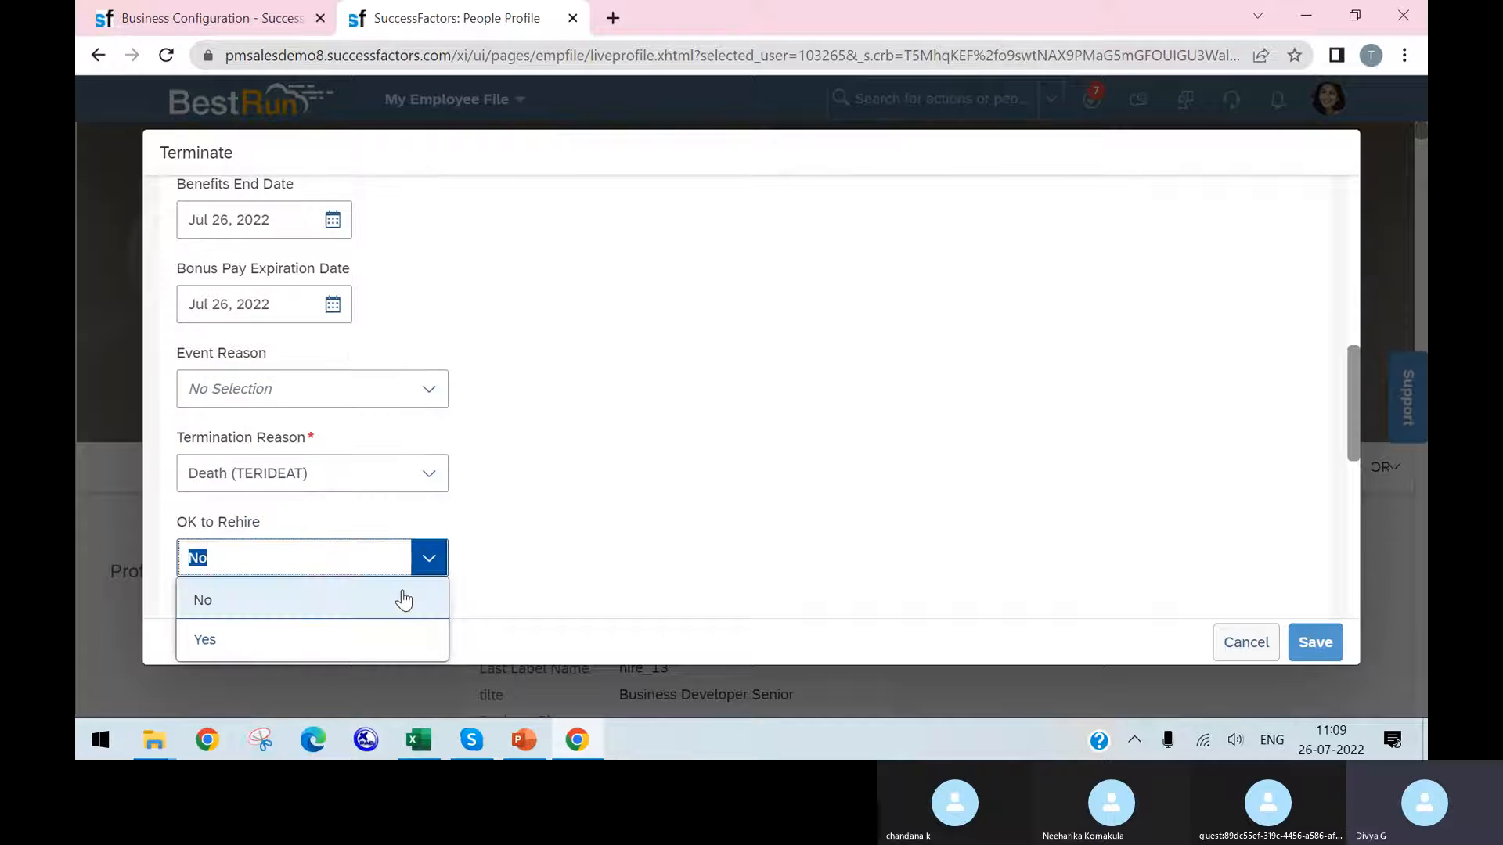
pyautogui.click(634, 433)
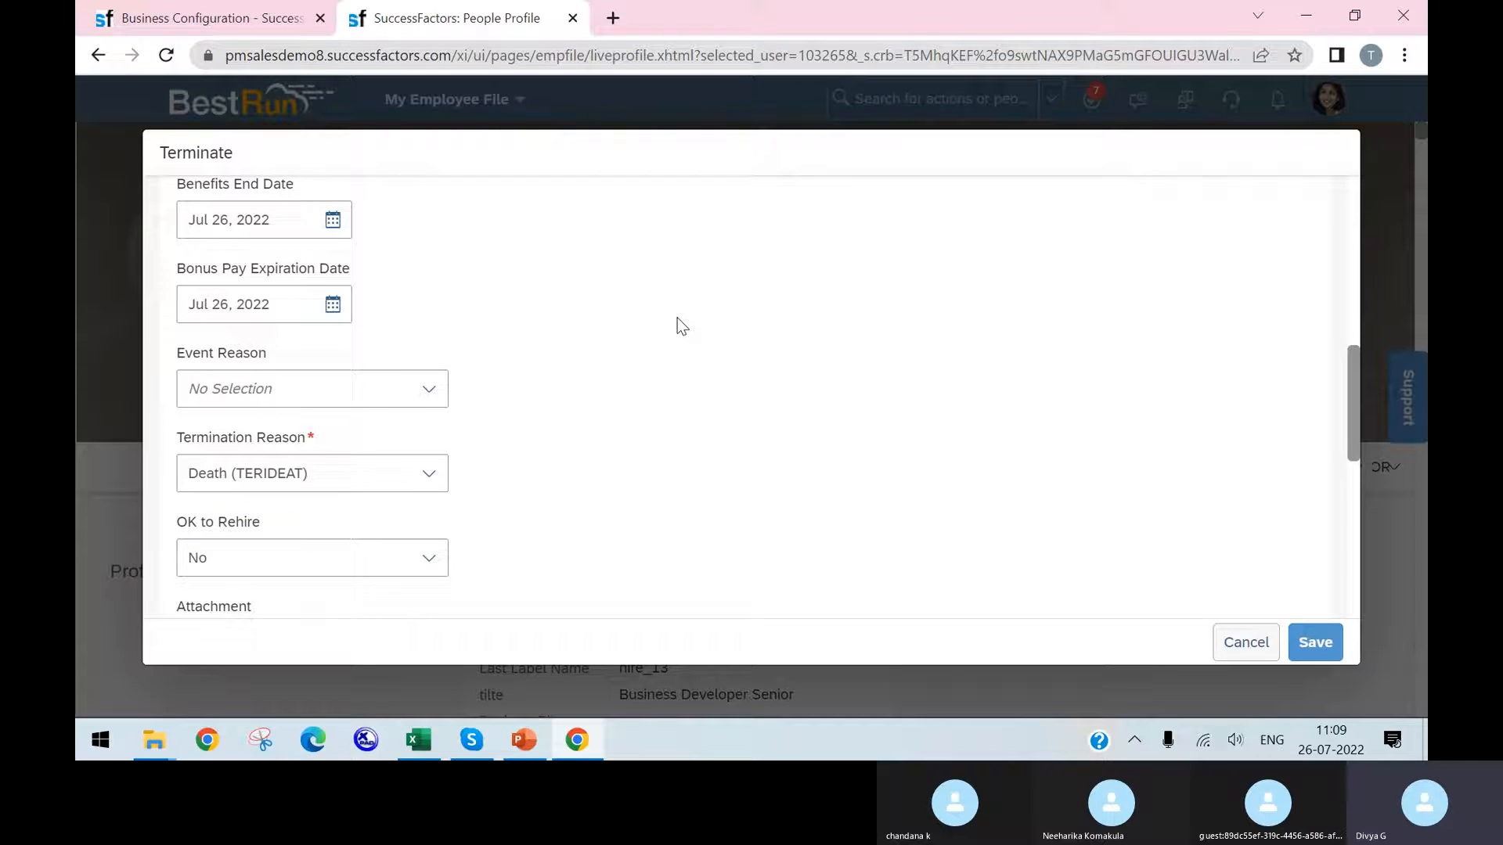
# Duplicate the People Profile browser tab, search actions there for "rehire inactive", and open Rehire Inactive Employee.
pyautogui.rightClick(514, 34)
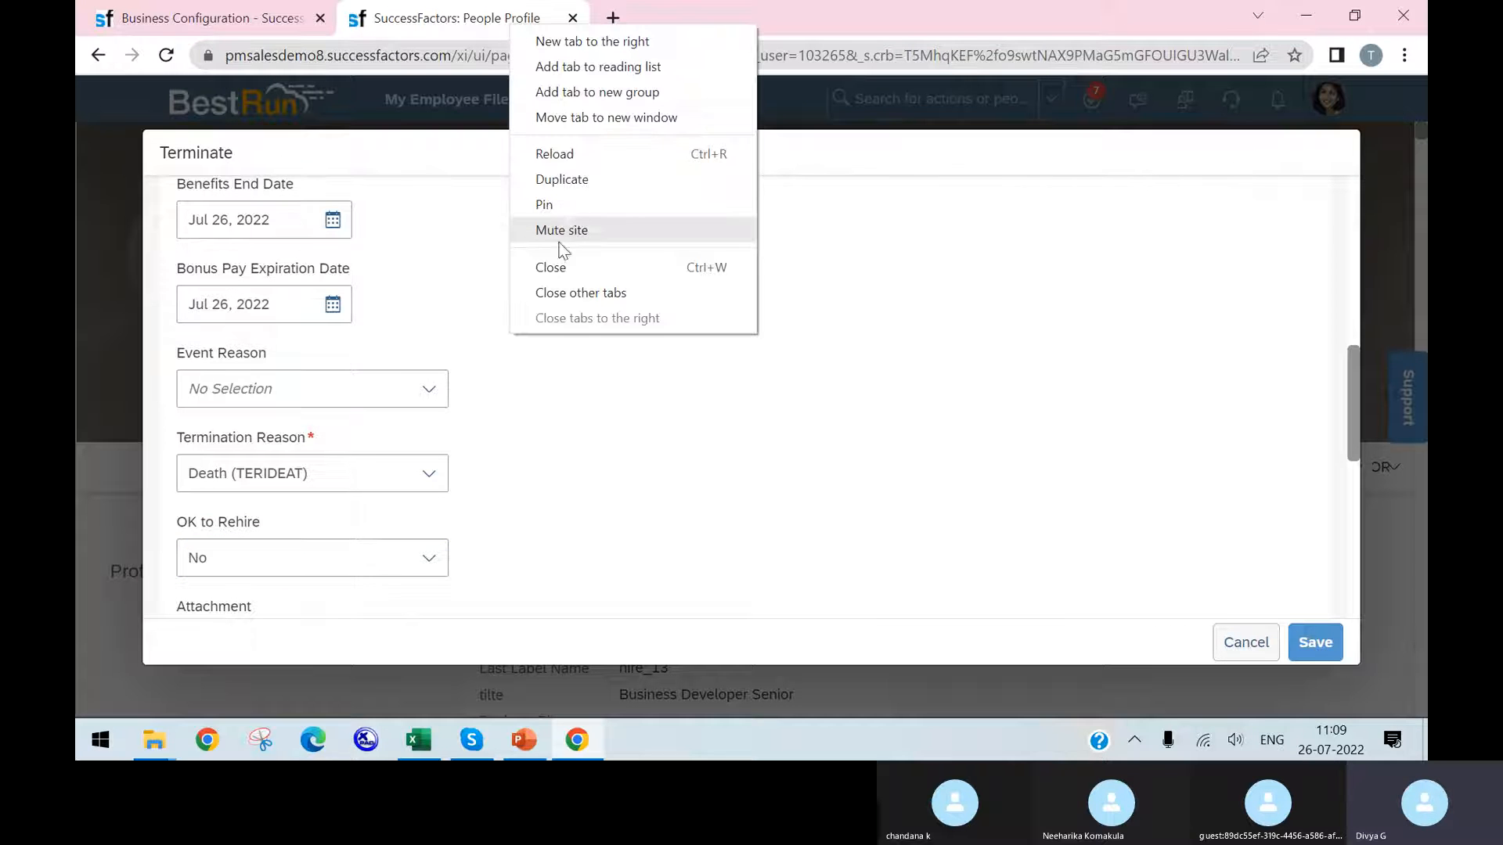
pyautogui.click(584, 178)
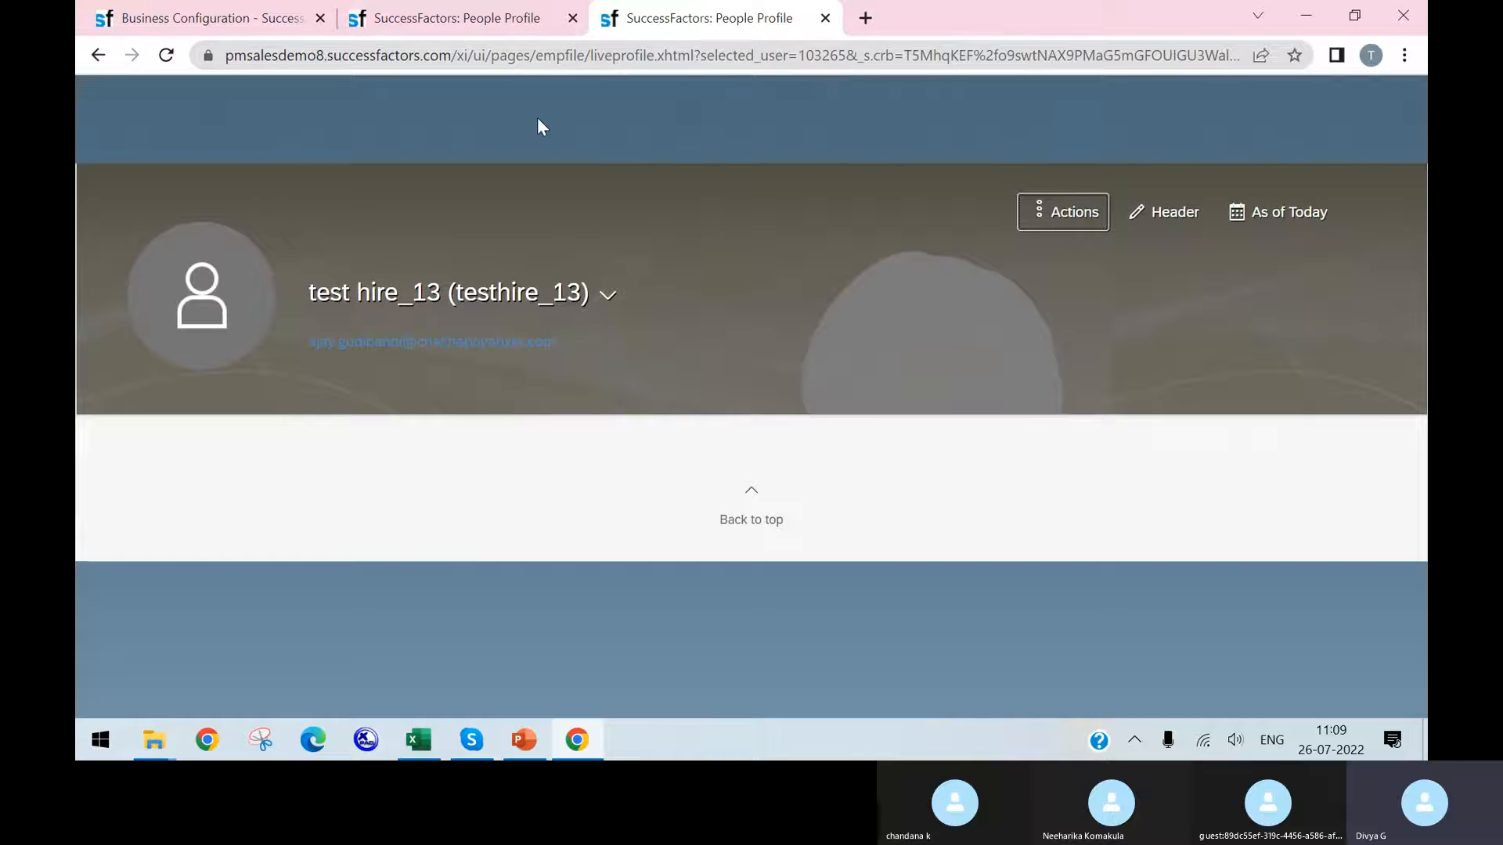
pyautogui.click(875, 106)
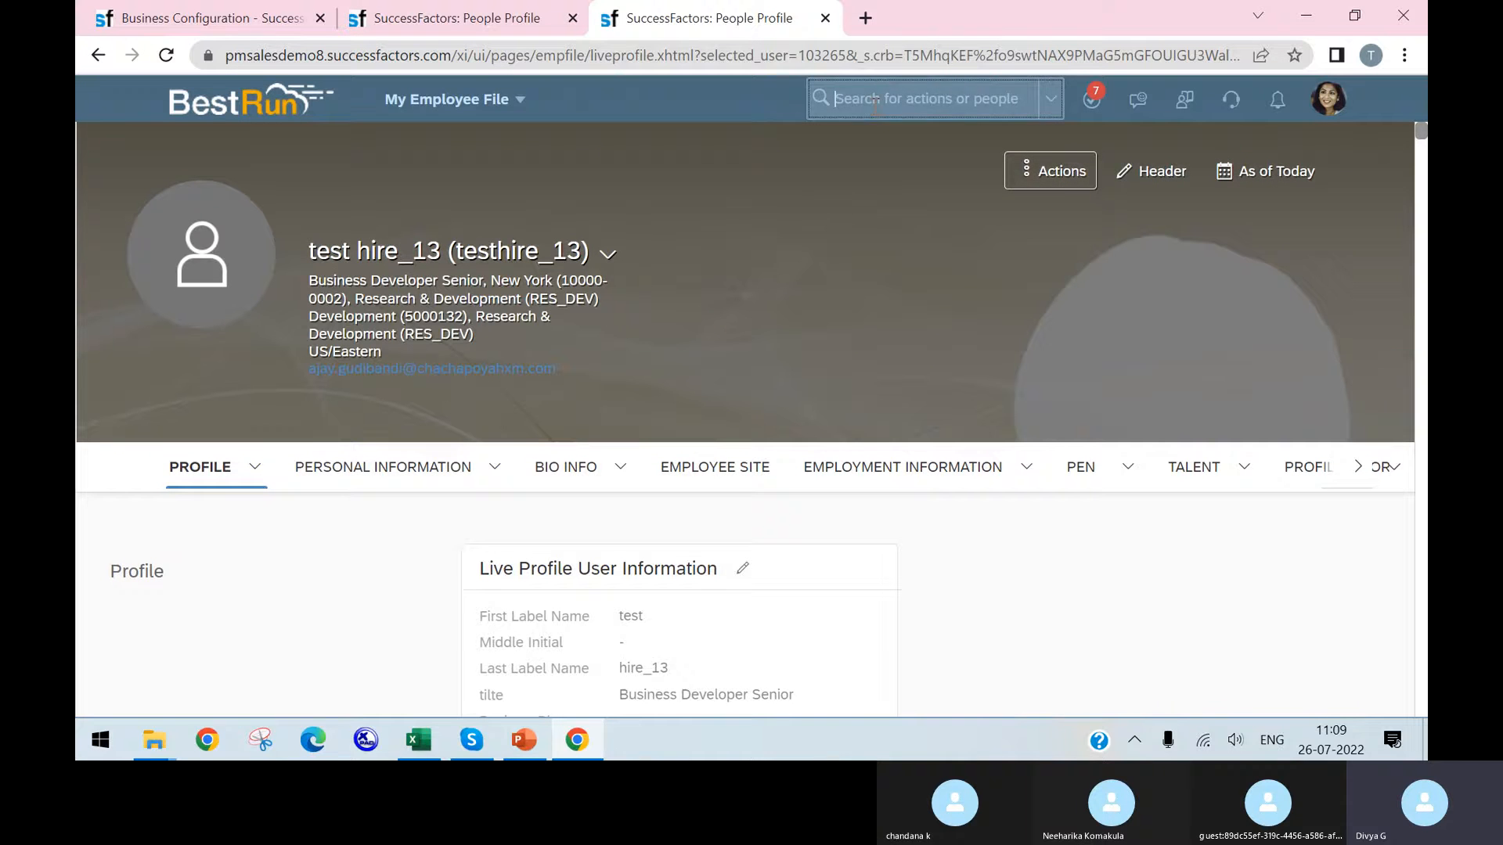
pyautogui.write('rehire')
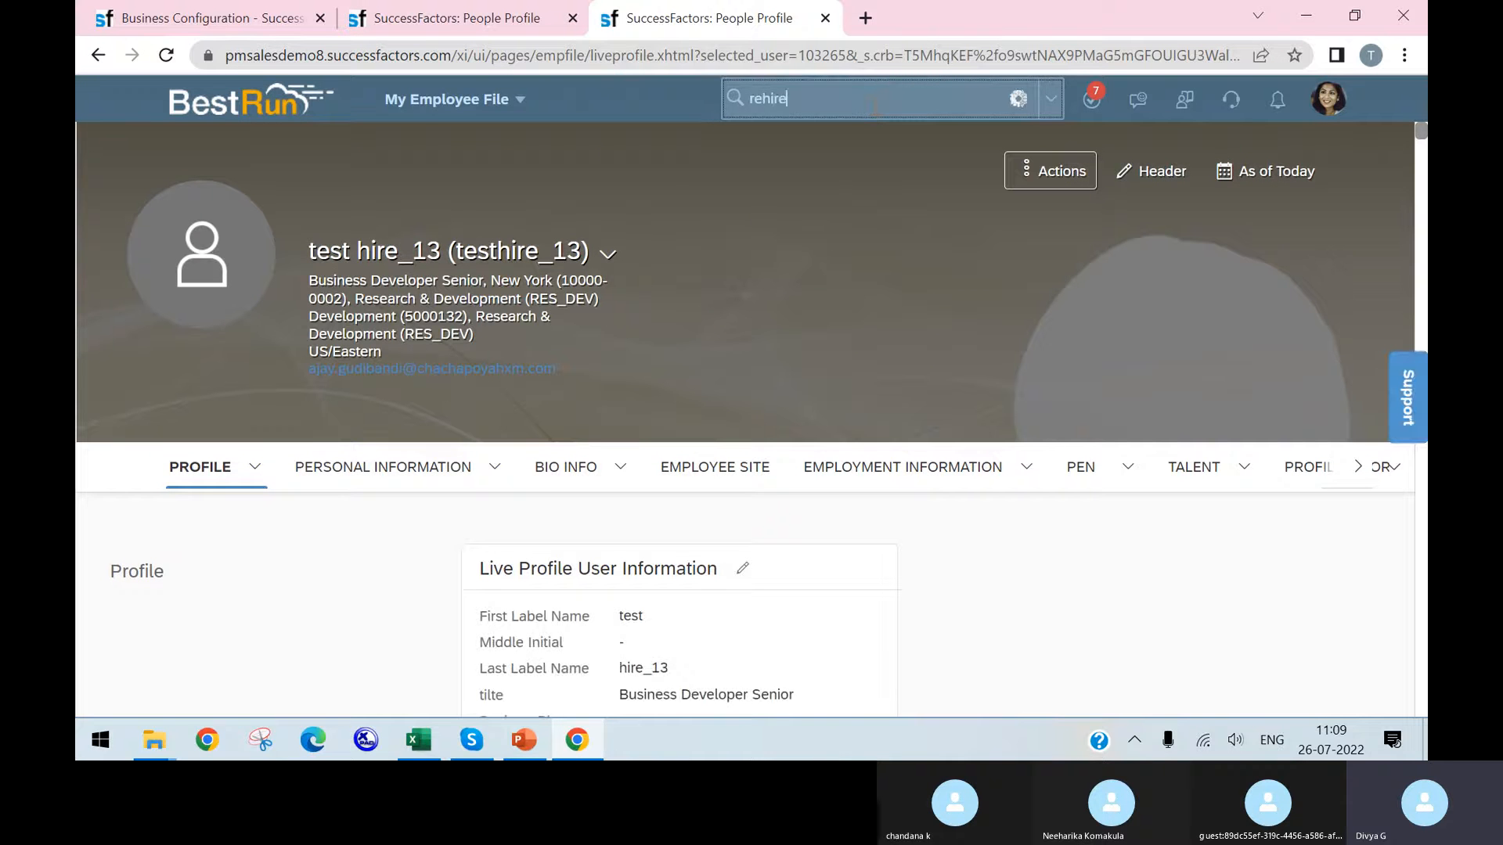
pyautogui.write(' inact')
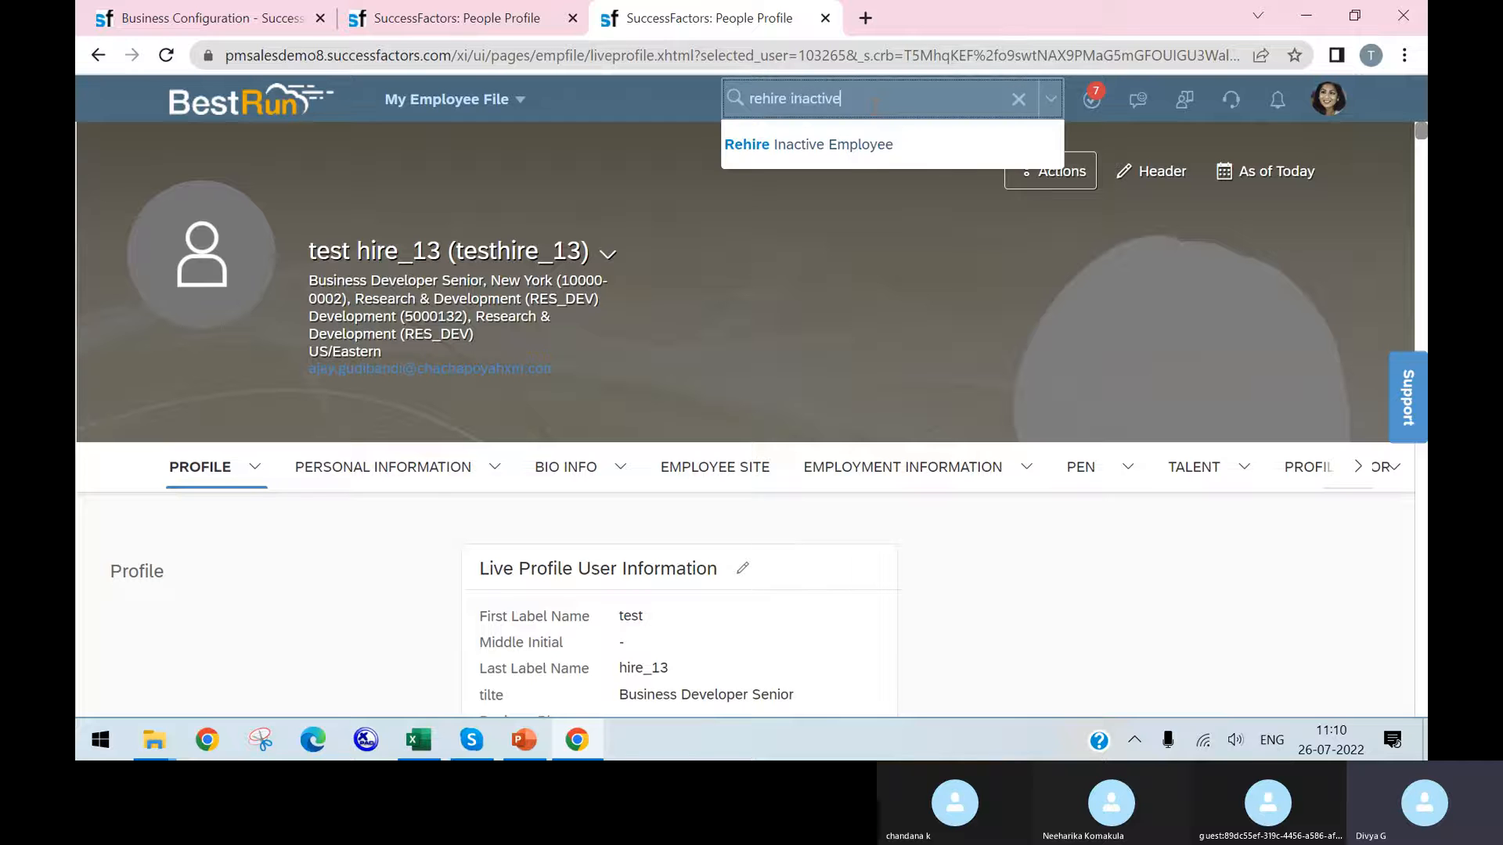
pyautogui.write('ive')
pyautogui.click(843, 147)
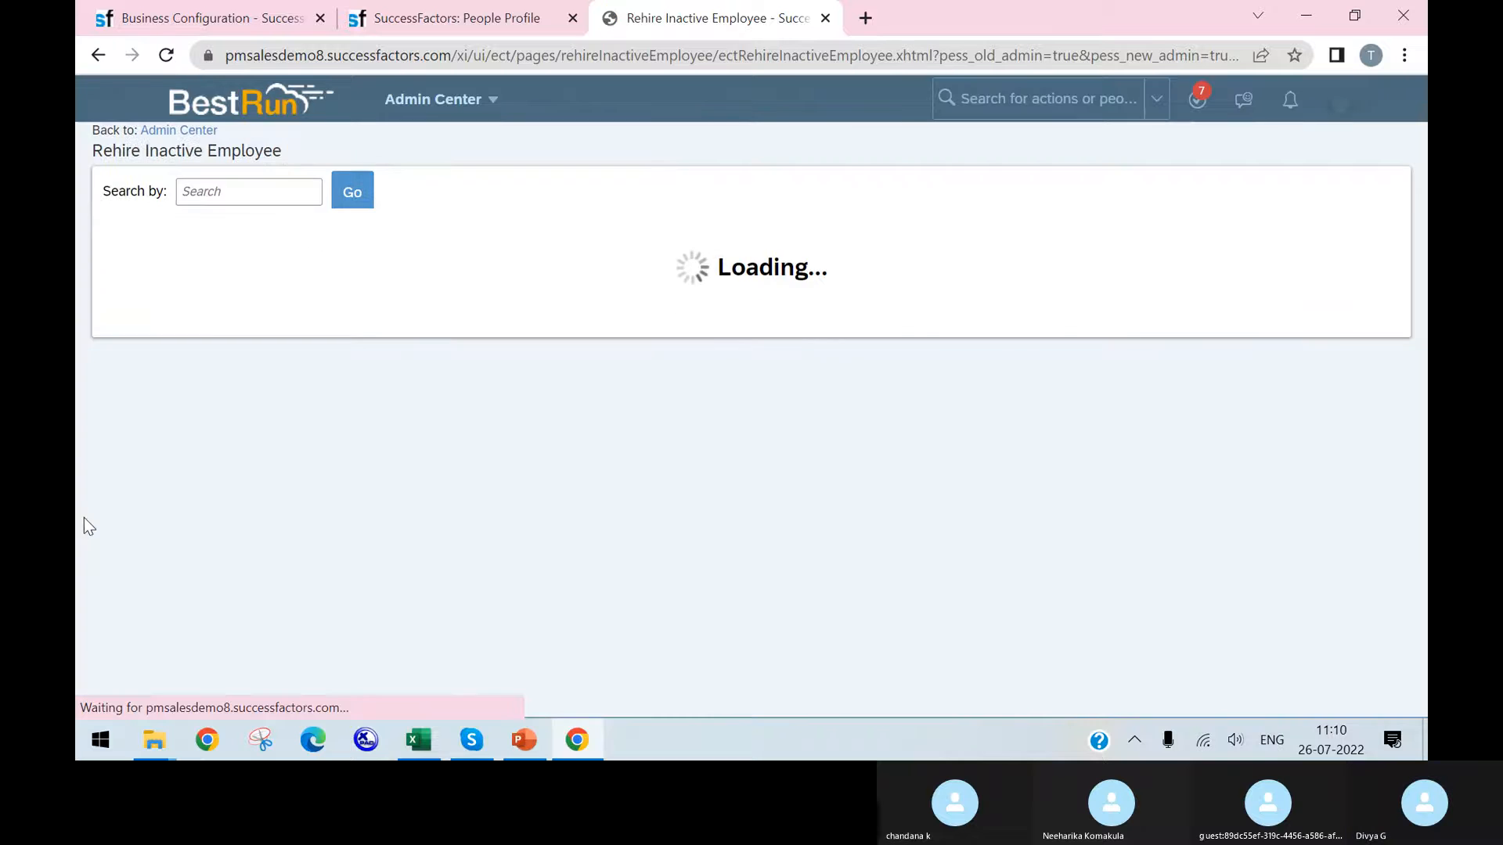
# Start rehiring the first inactive employee in the list with Rehire employee, and set the Event Reason to REHIRE (REHIRE).
pyautogui.click(212, 285)
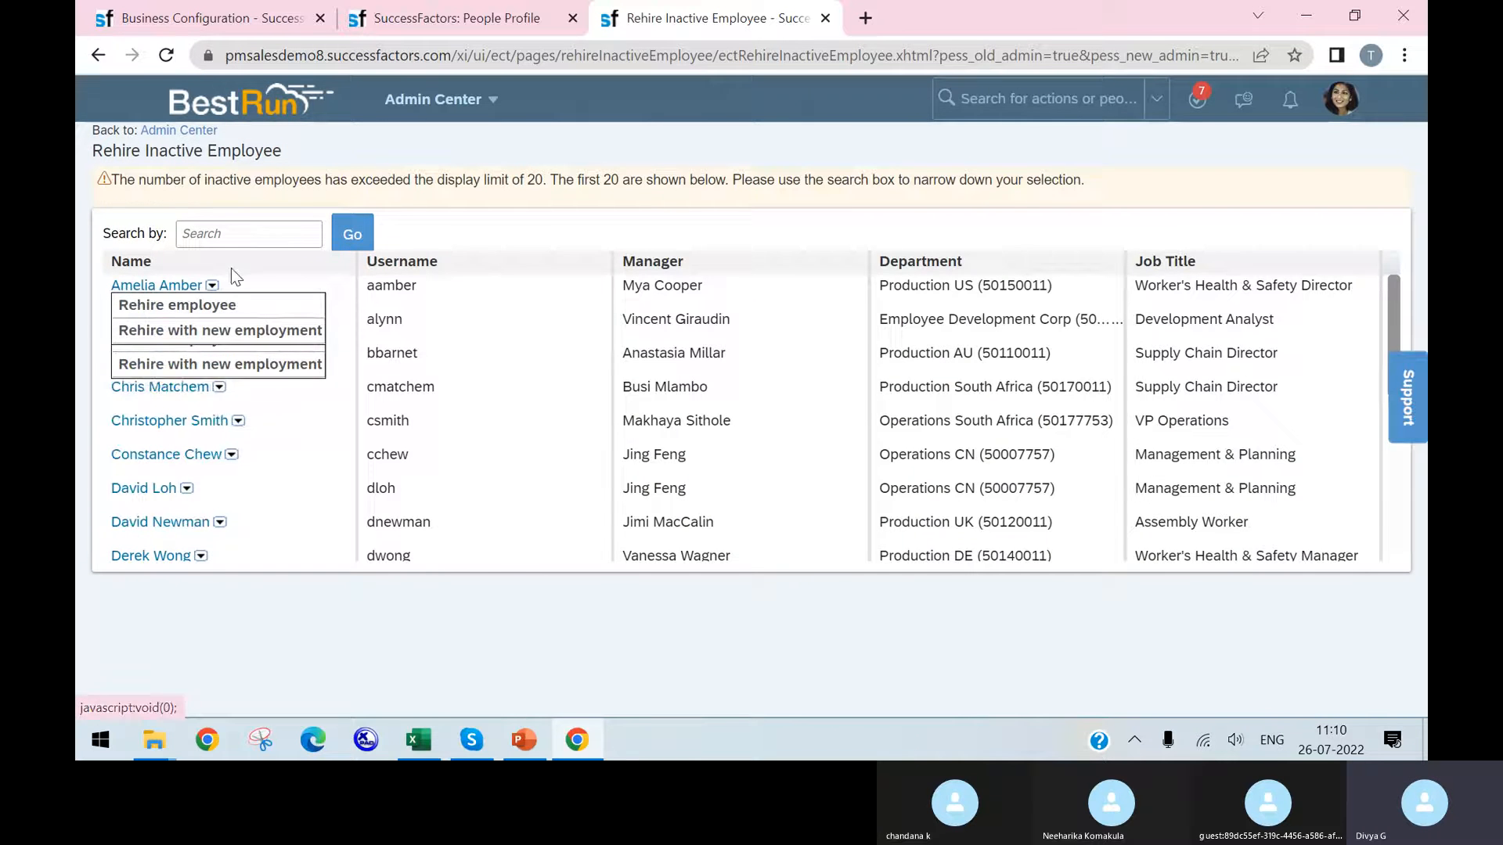
pyautogui.click(153, 315)
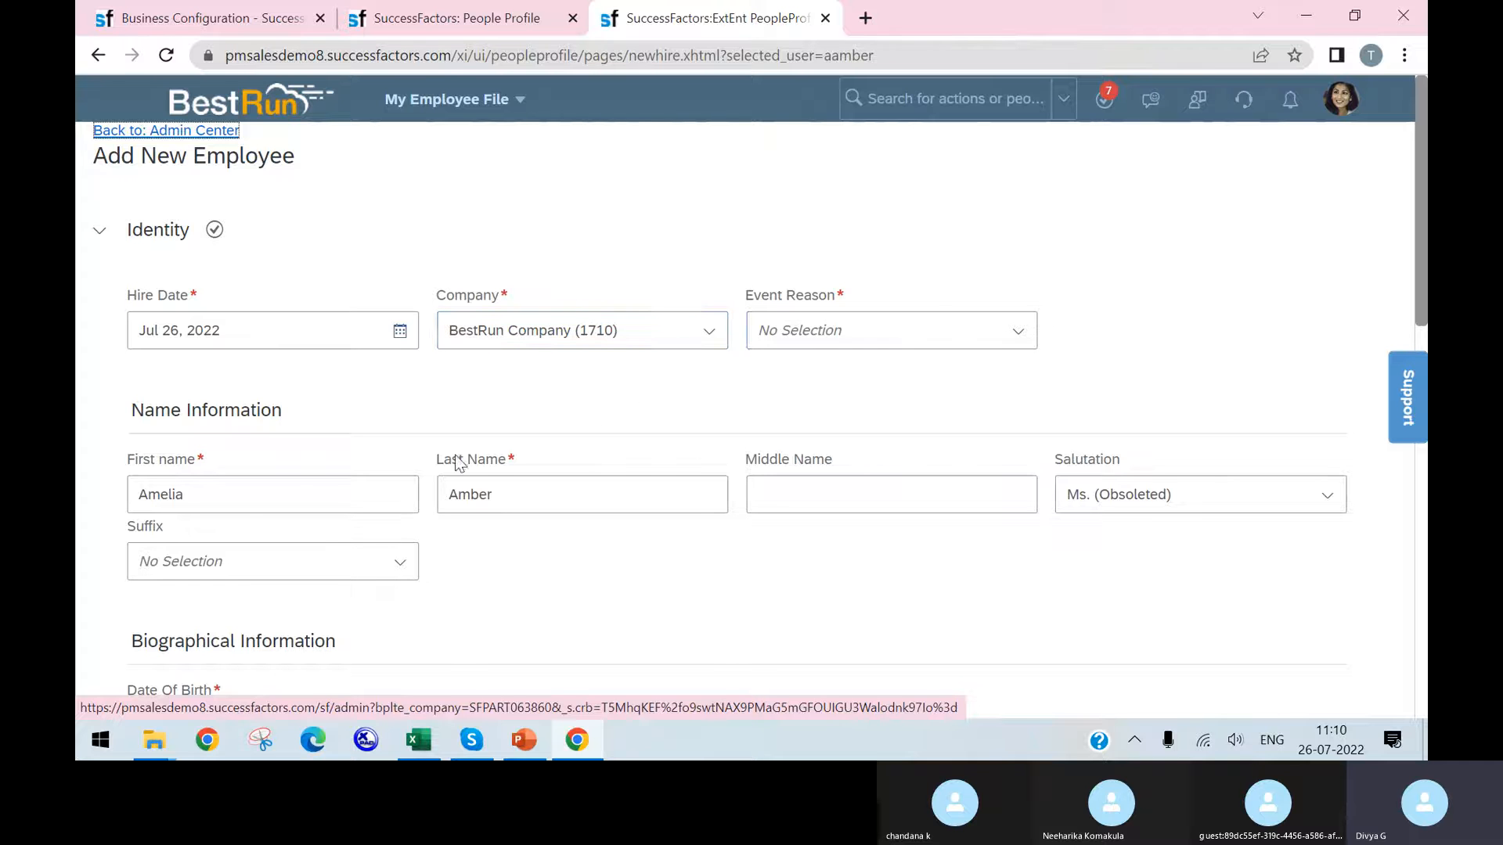
pyautogui.click(1010, 331)
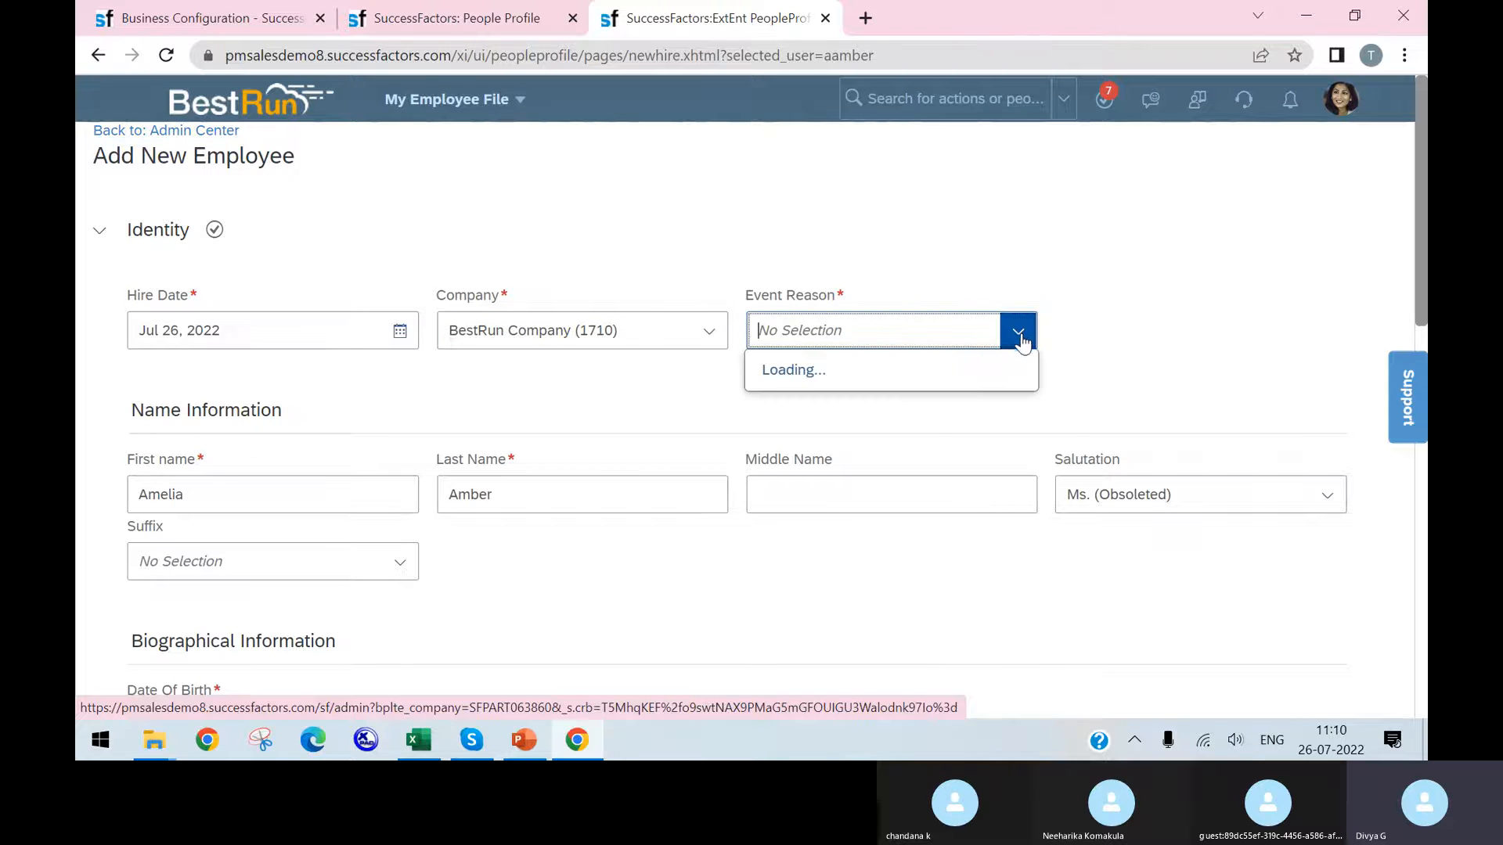
pyautogui.click(914, 499)
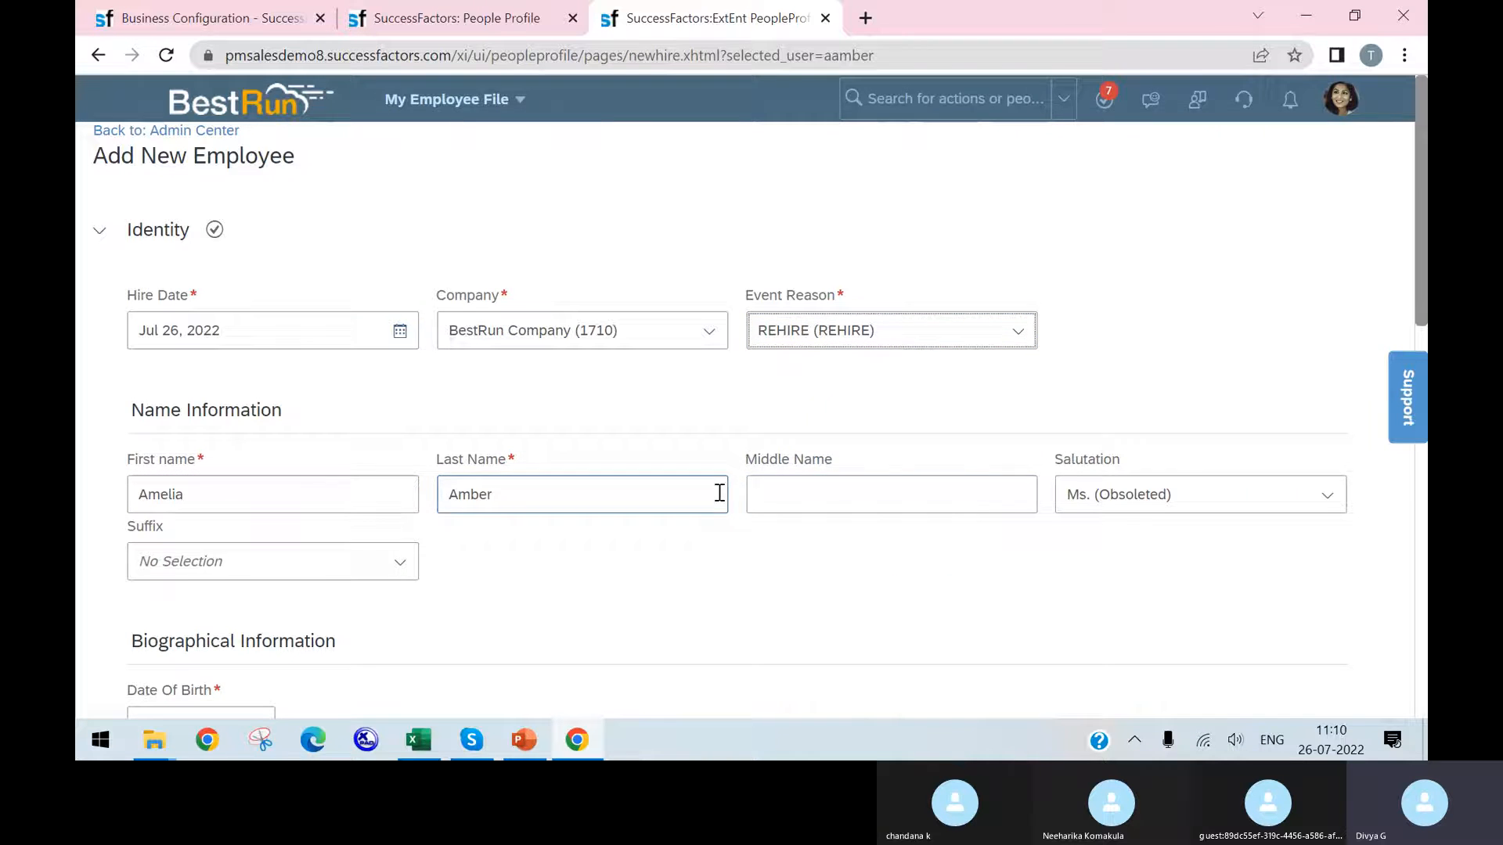
# Review the remaining Identity fields down to National ID Information and try to continue to the following section.
pyautogui.scroll(-4, 824, 500)
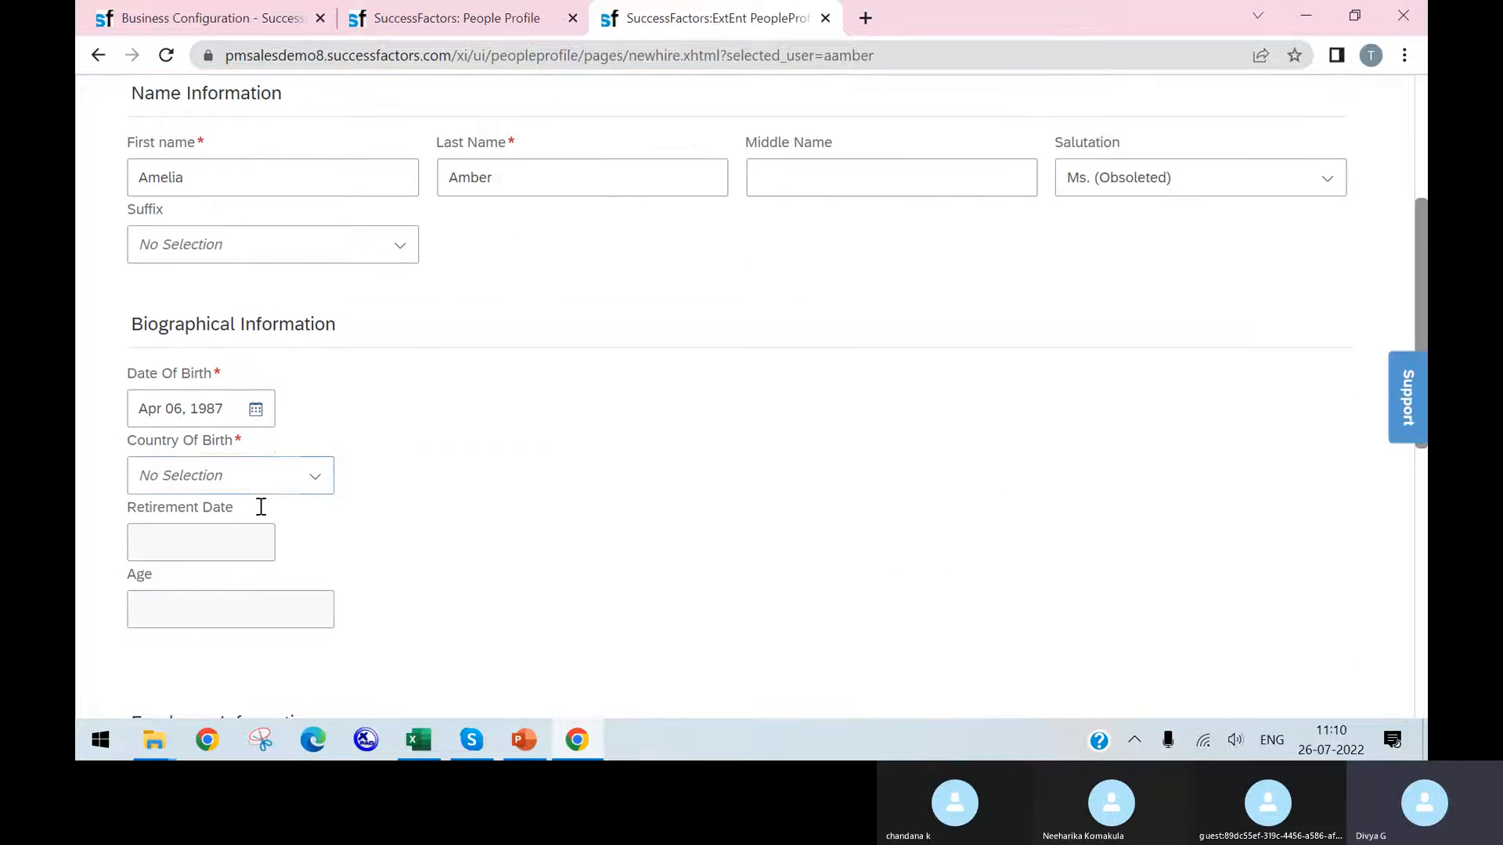
pyautogui.scroll(-1, 258, 507)
pyautogui.scroll(-6, 322, 410)
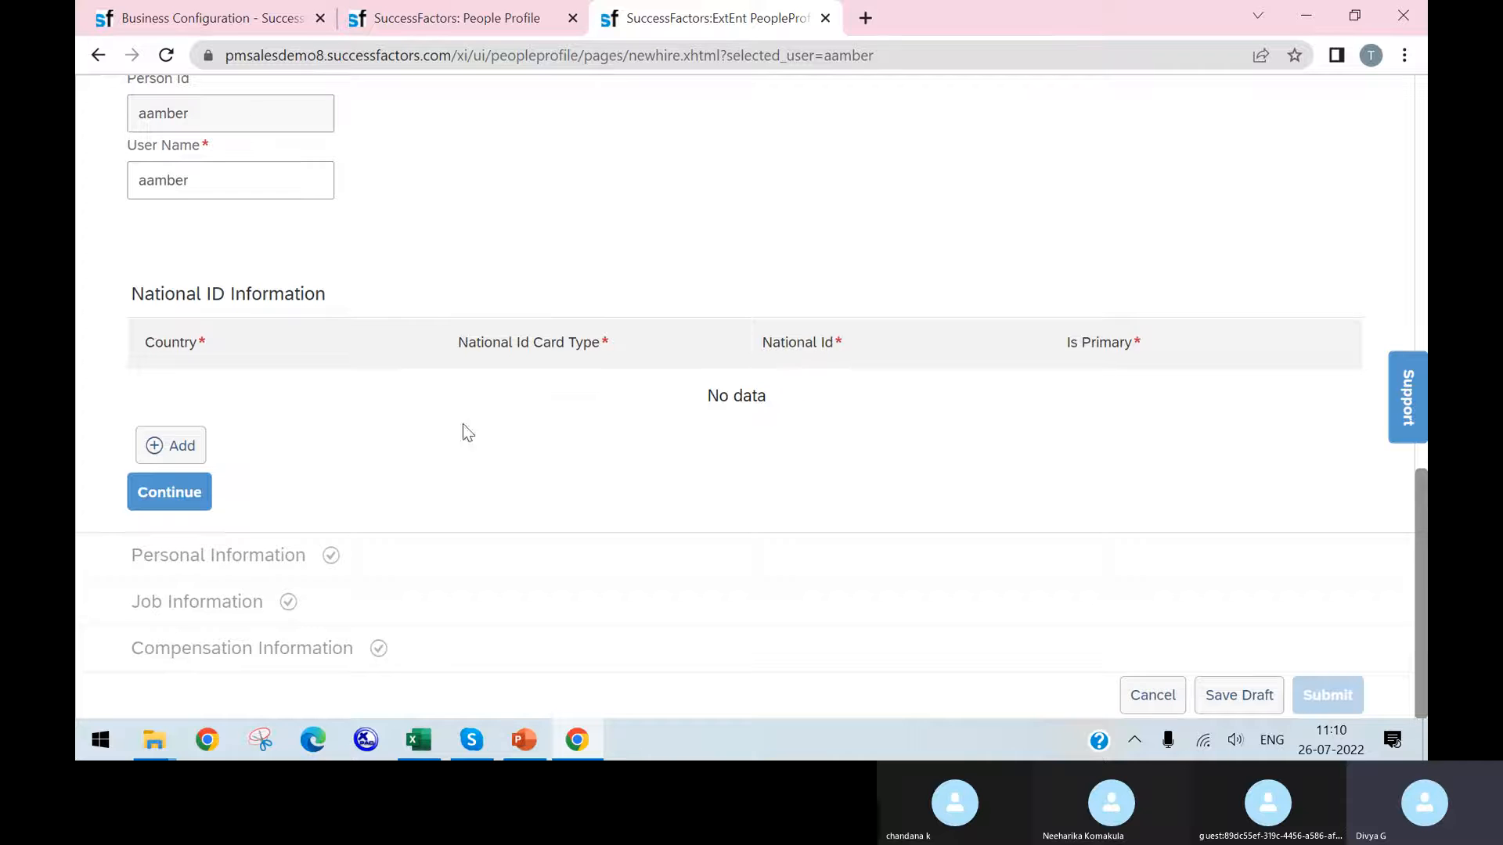
pyautogui.click(169, 491)
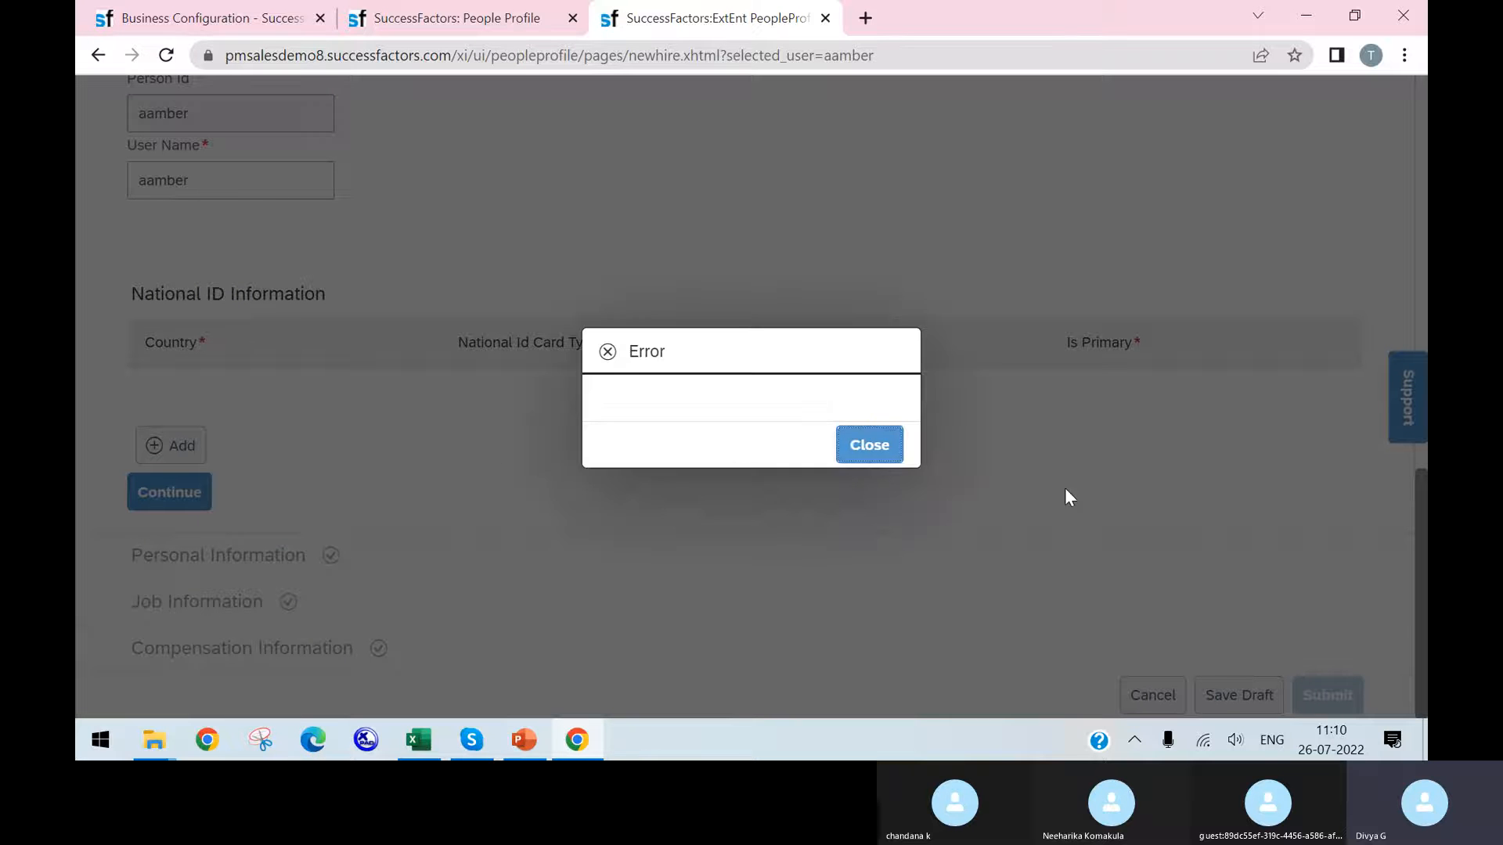
pyautogui.click(878, 457)
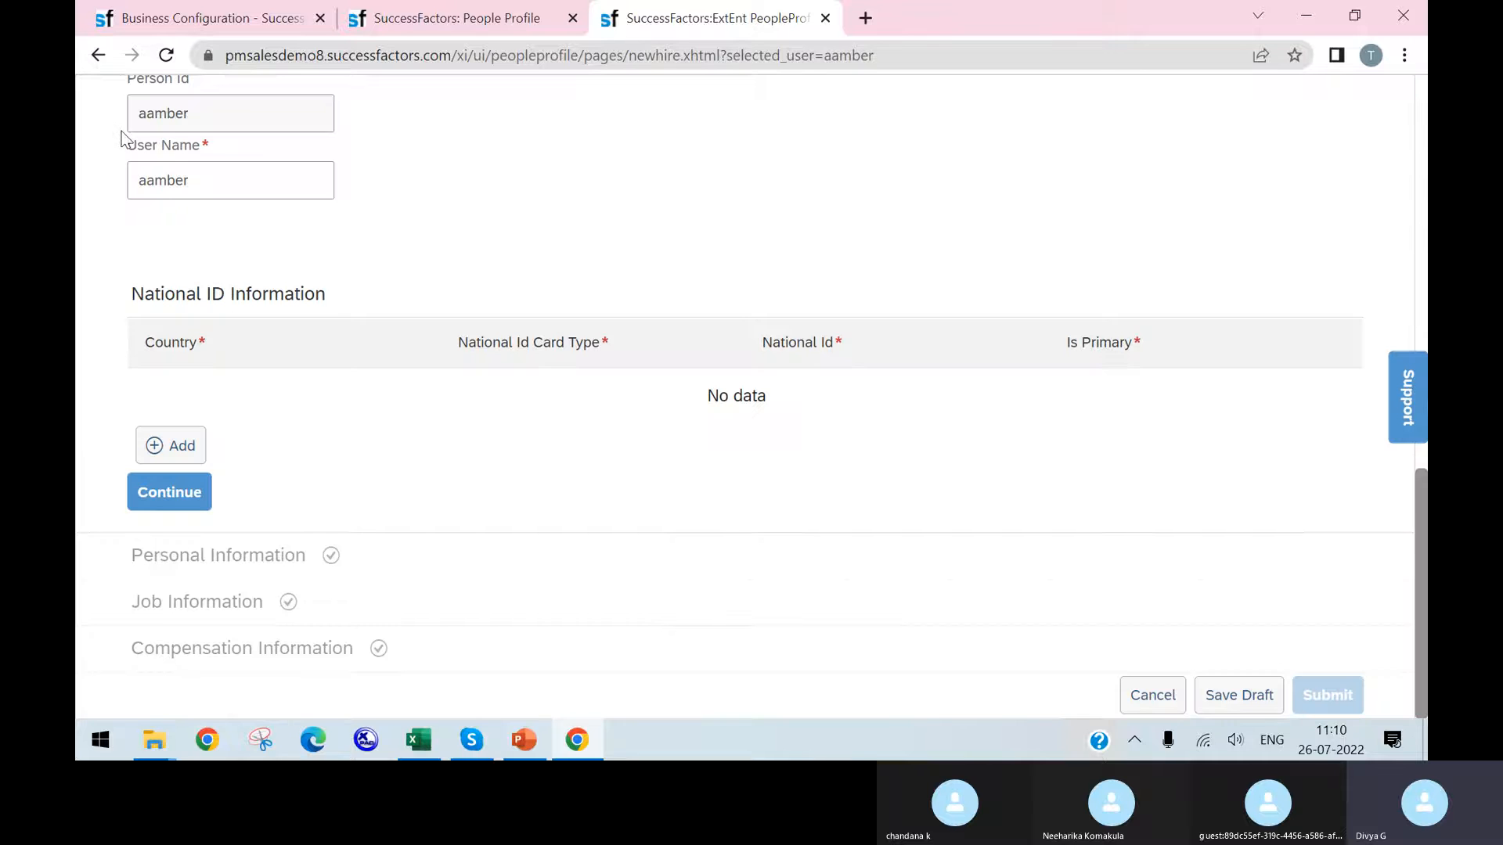
# Abandon the current rehire form, start Rehire with new employment for the first inactive employee, and set Company to Balu_Saha_technology (BST).
pyautogui.click(99, 57)
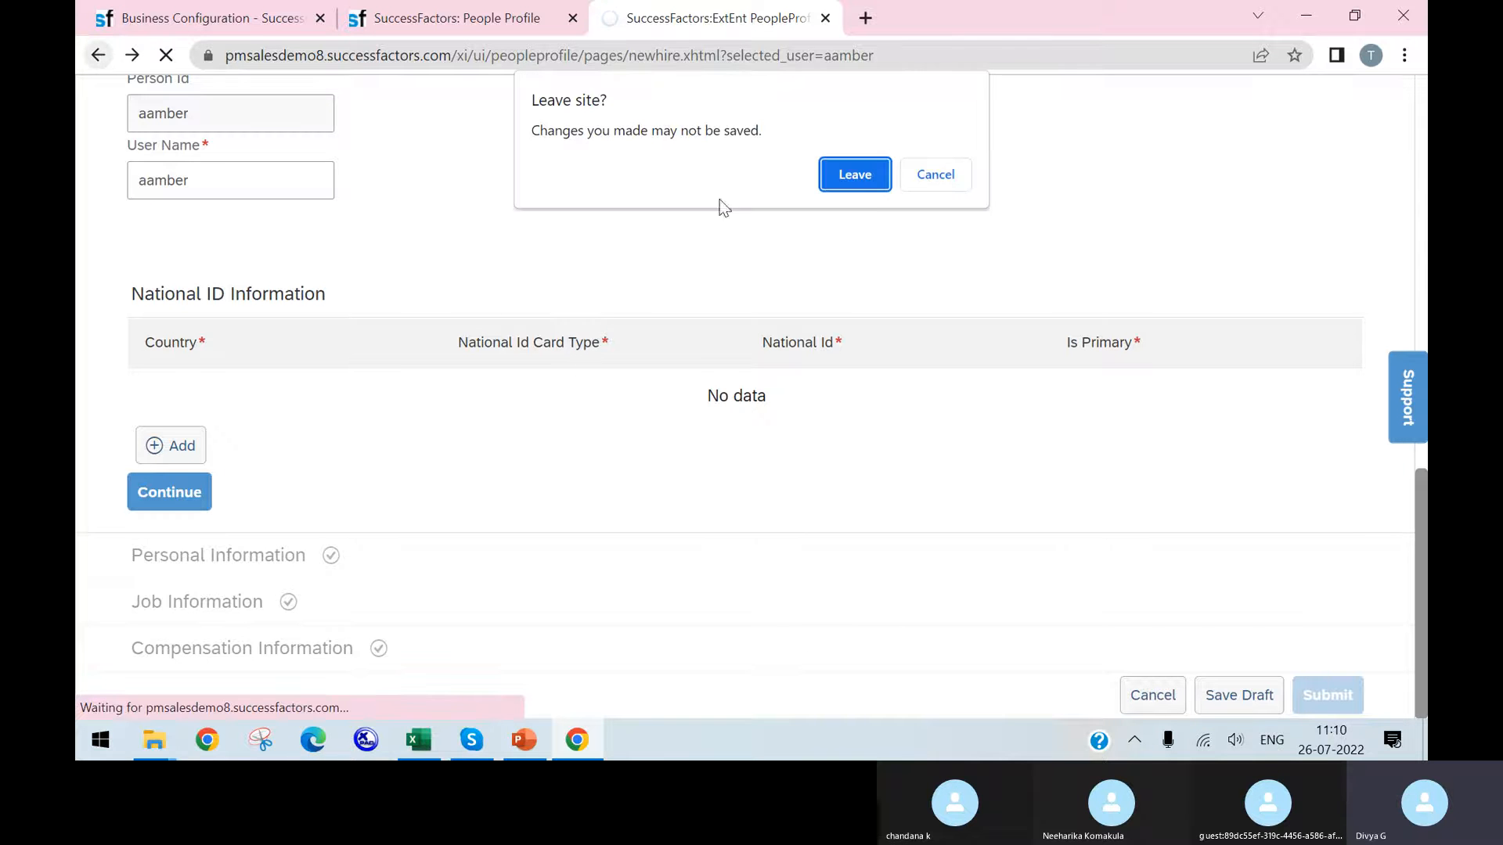
pyautogui.click(855, 176)
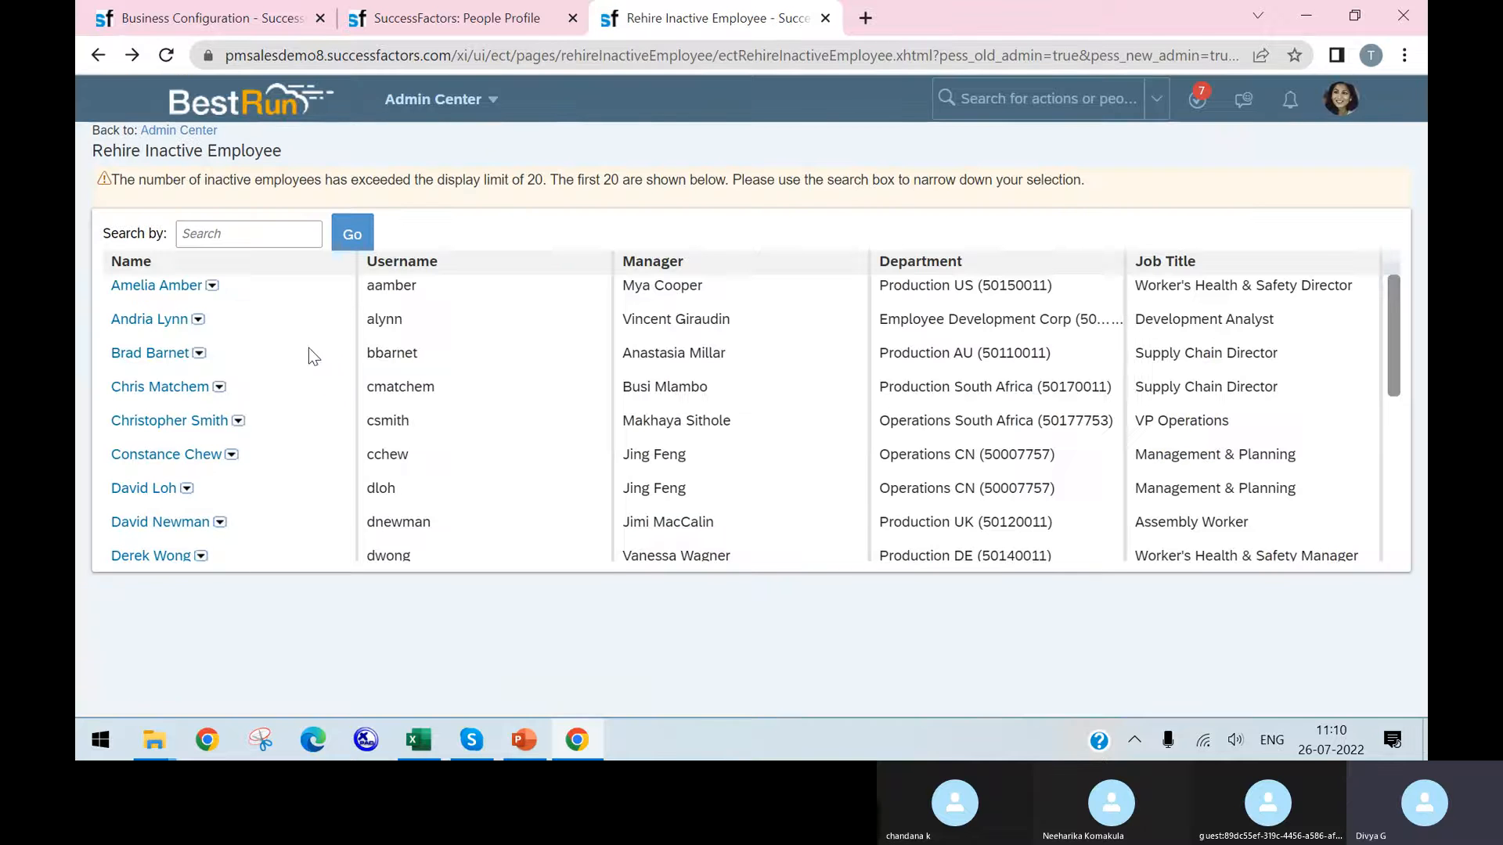
pyautogui.click(212, 285)
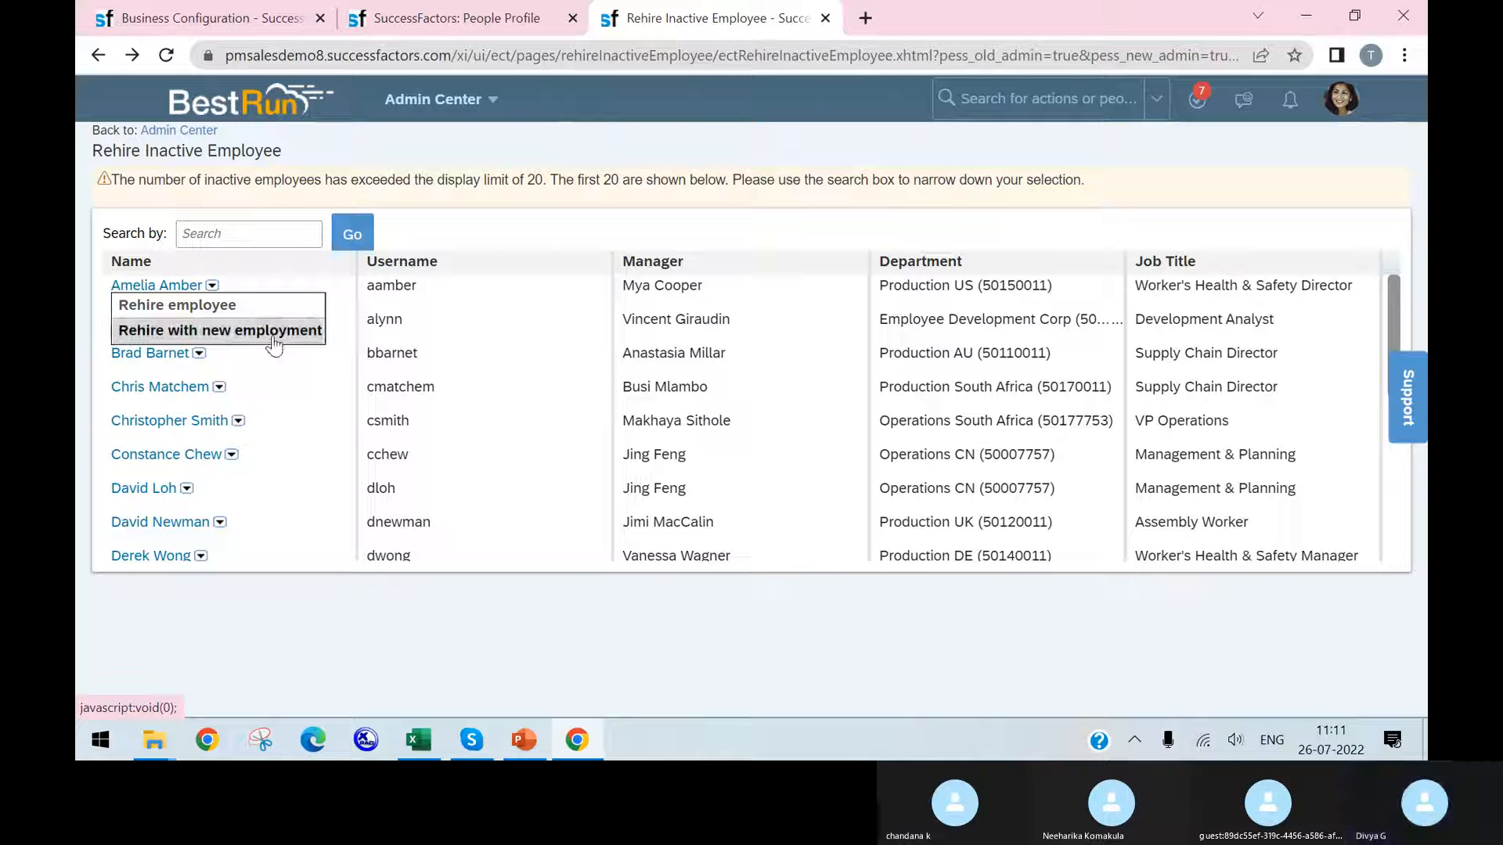
pyautogui.click(196, 330)
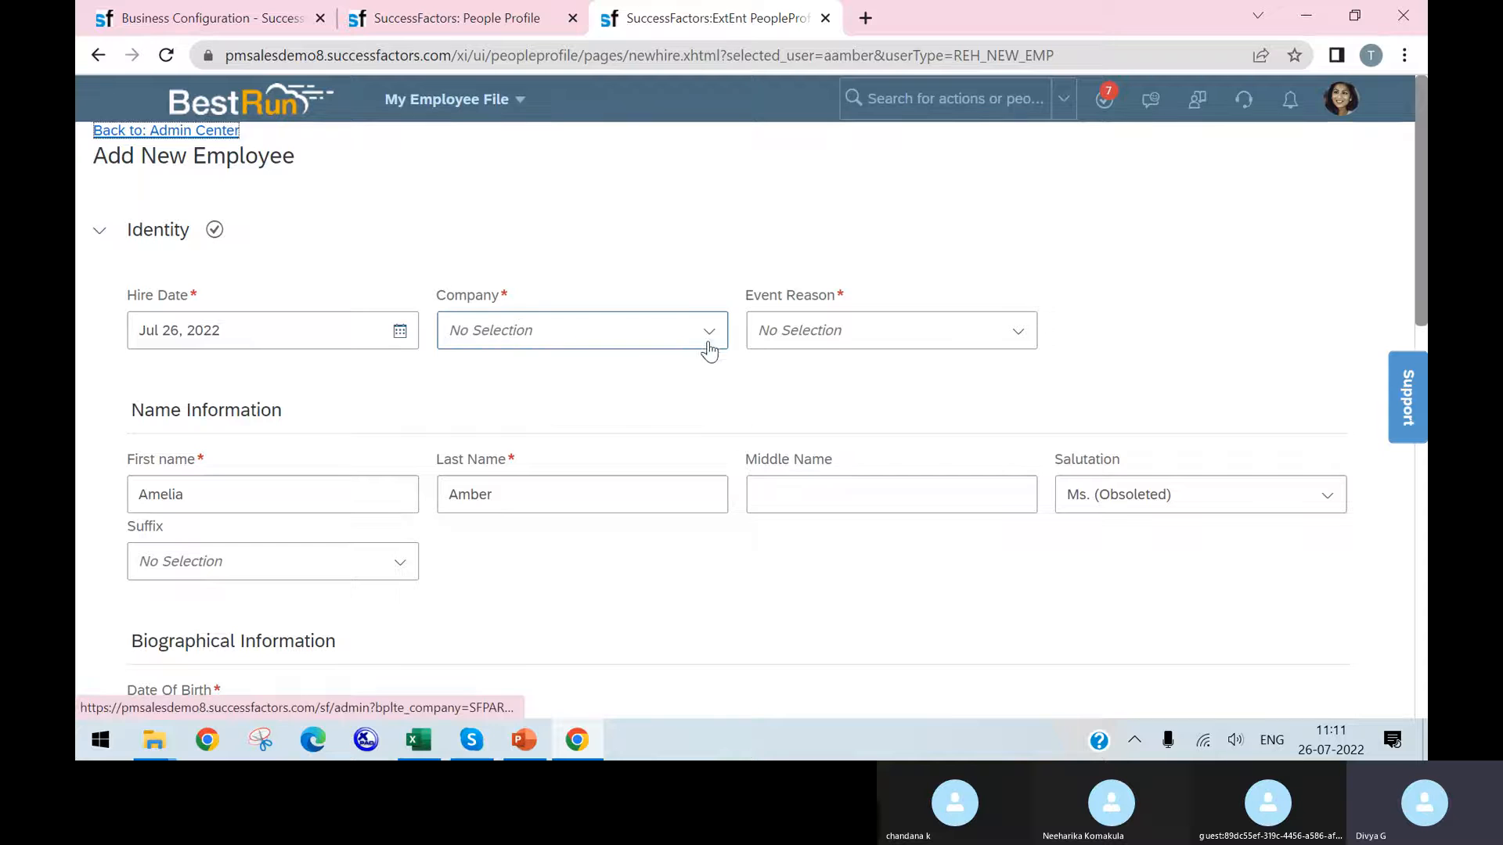
pyautogui.click(708, 344)
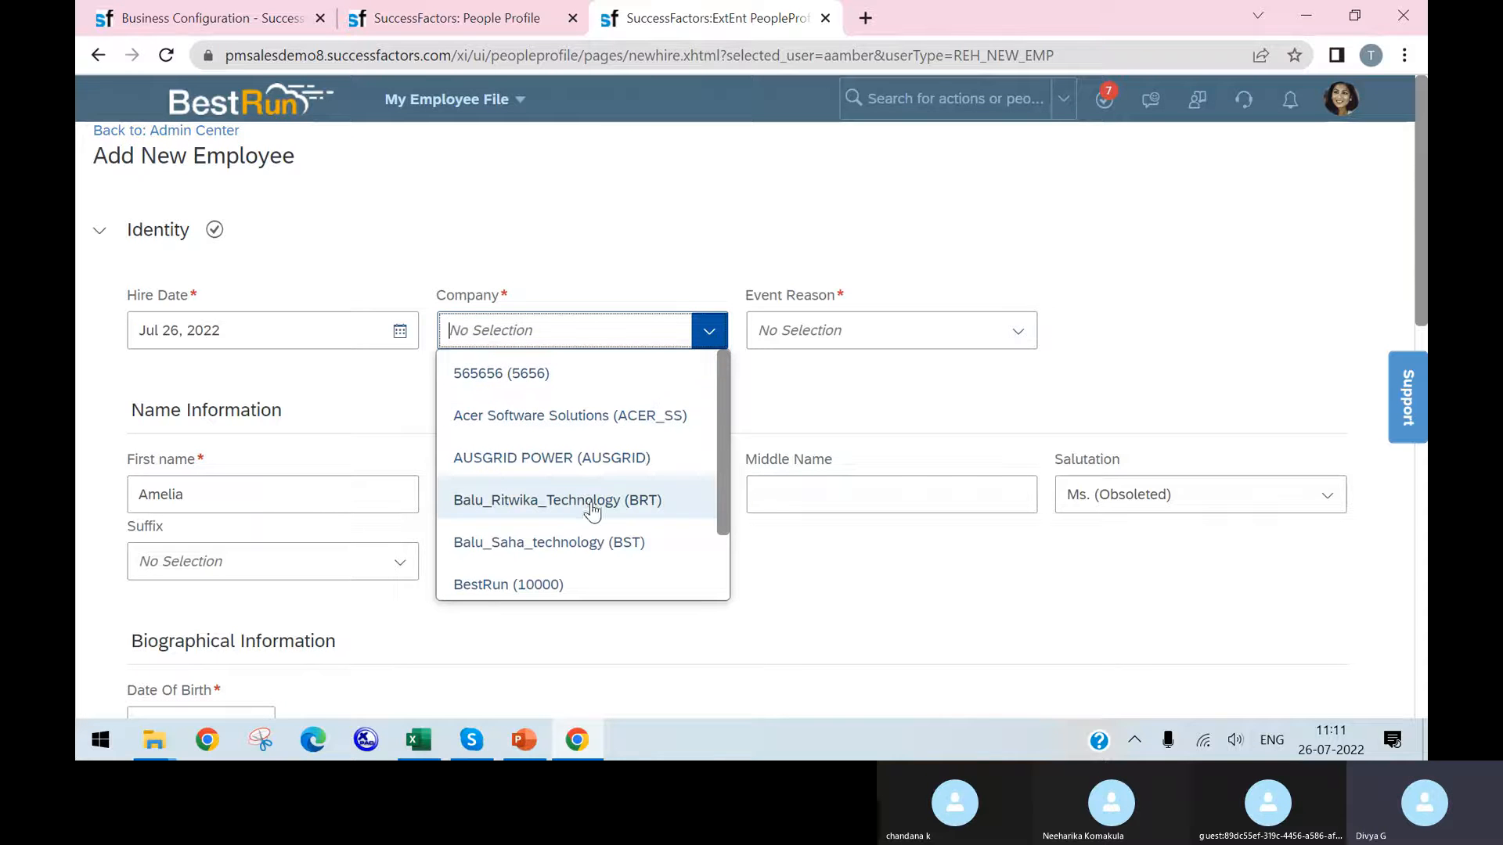
pyautogui.click(597, 542)
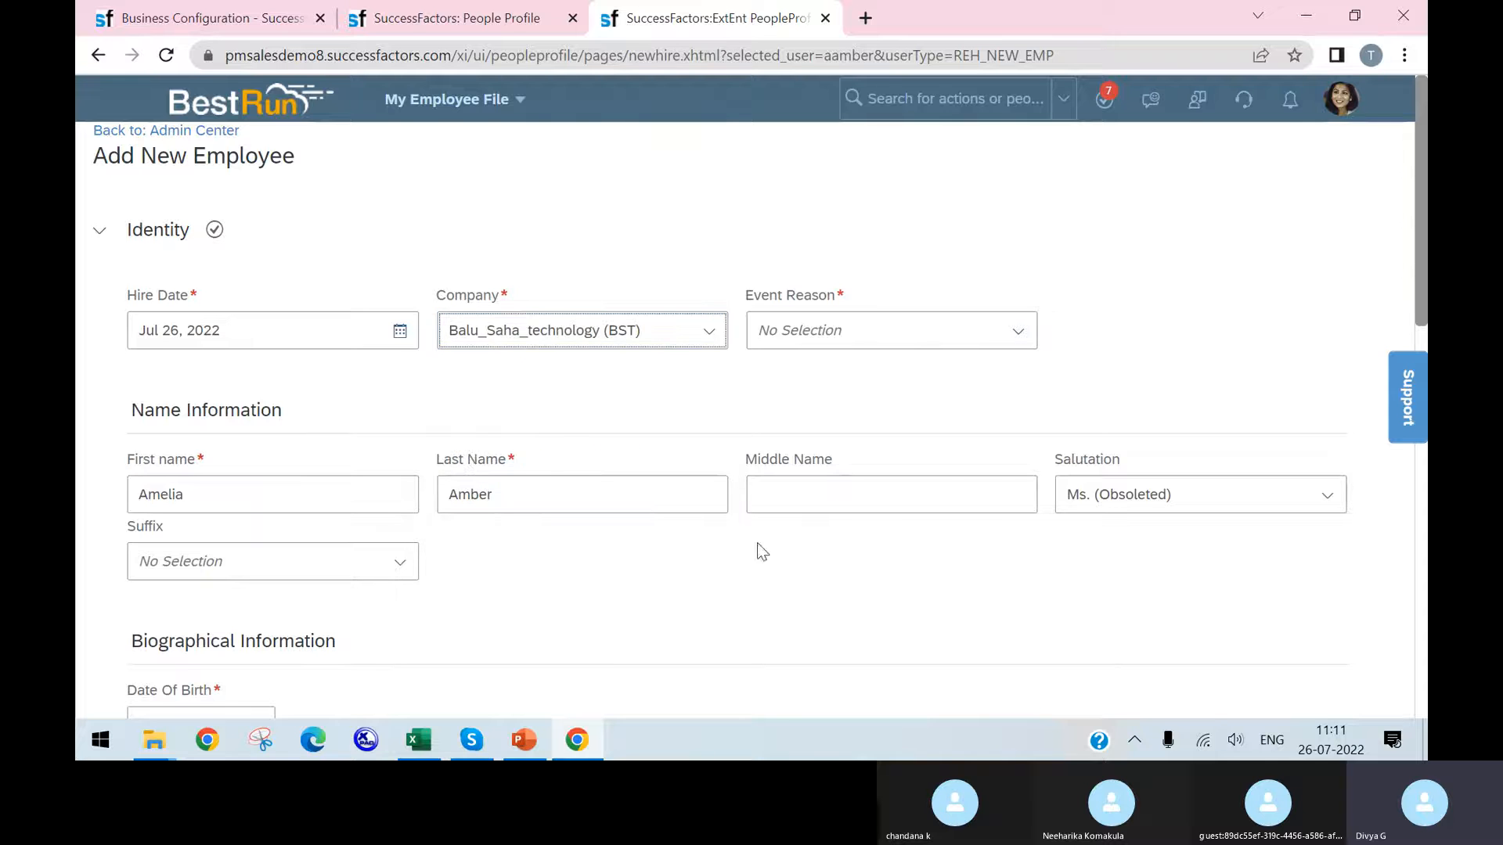
# Review the new-employment Identity fields down to National ID Information, then return to the inactive employee list without saving.
pyautogui.scroll(-7, 664, 524)
pyautogui.scroll(-5, 359, 285)
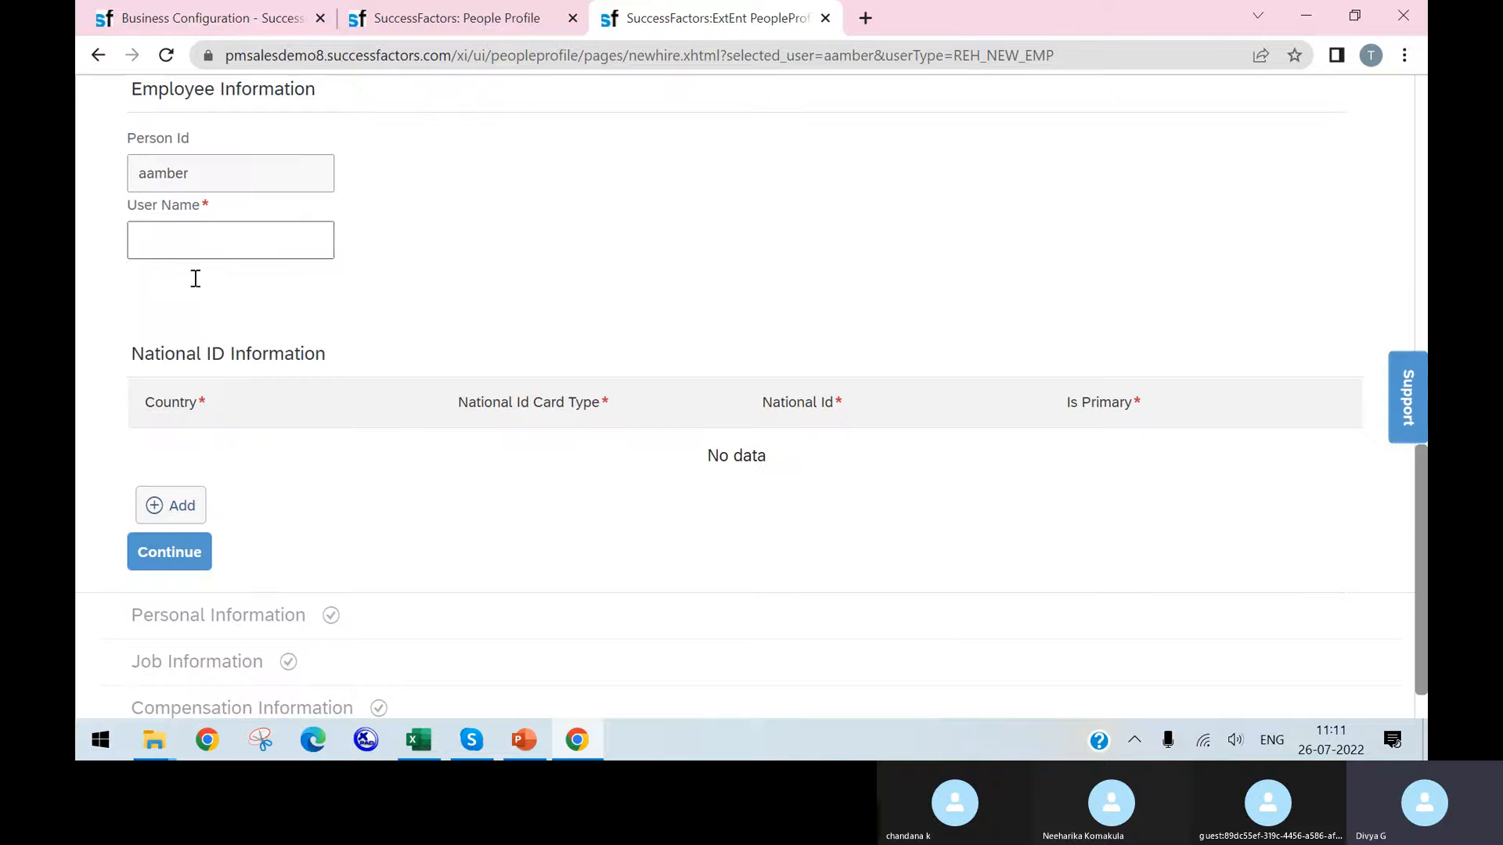
pyautogui.scroll(-1, 396, 430)
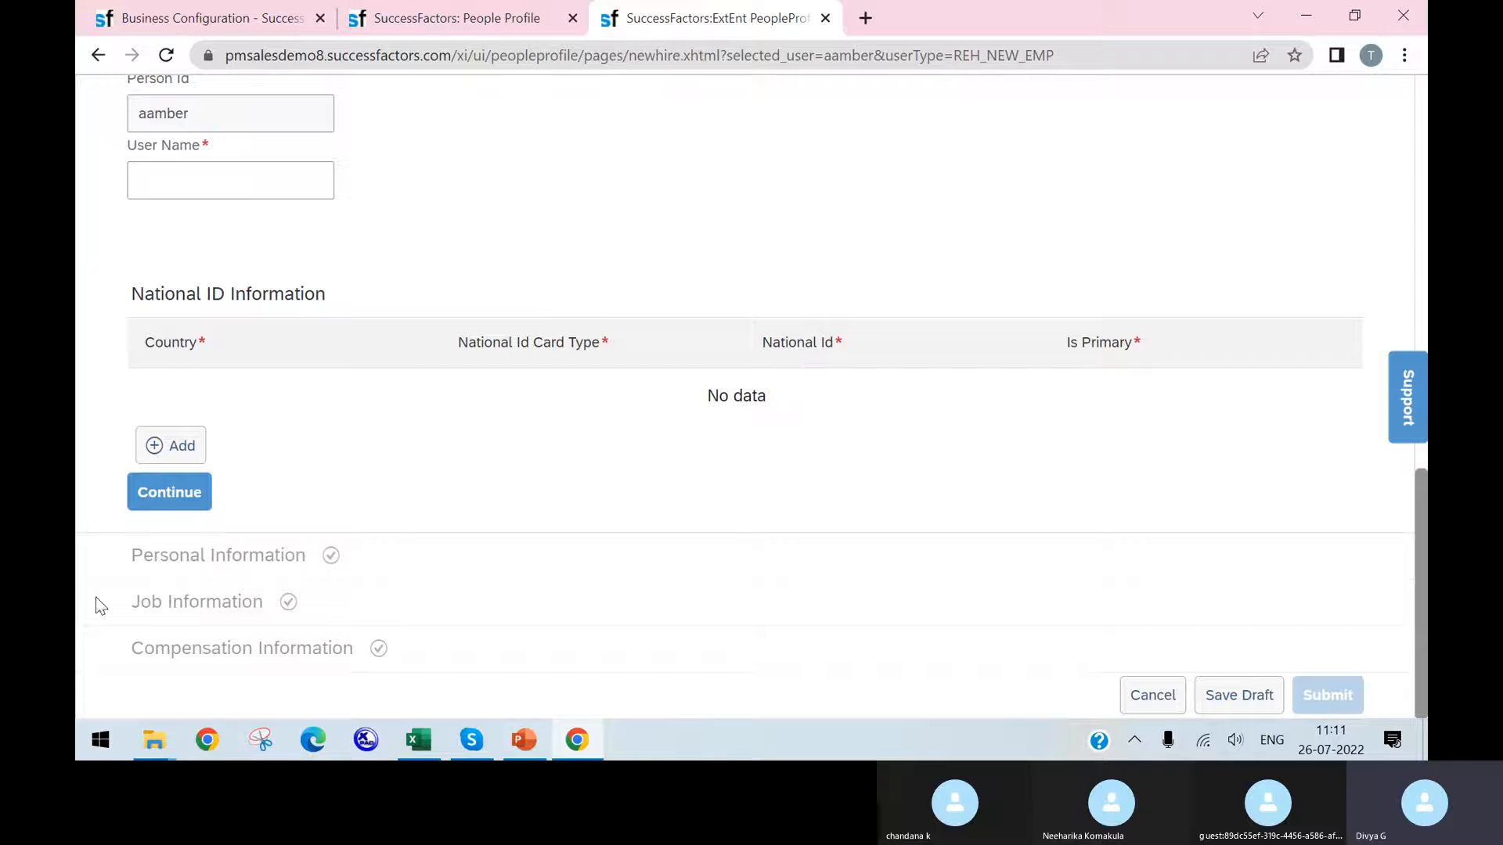
pyautogui.scroll(5, 575, 291)
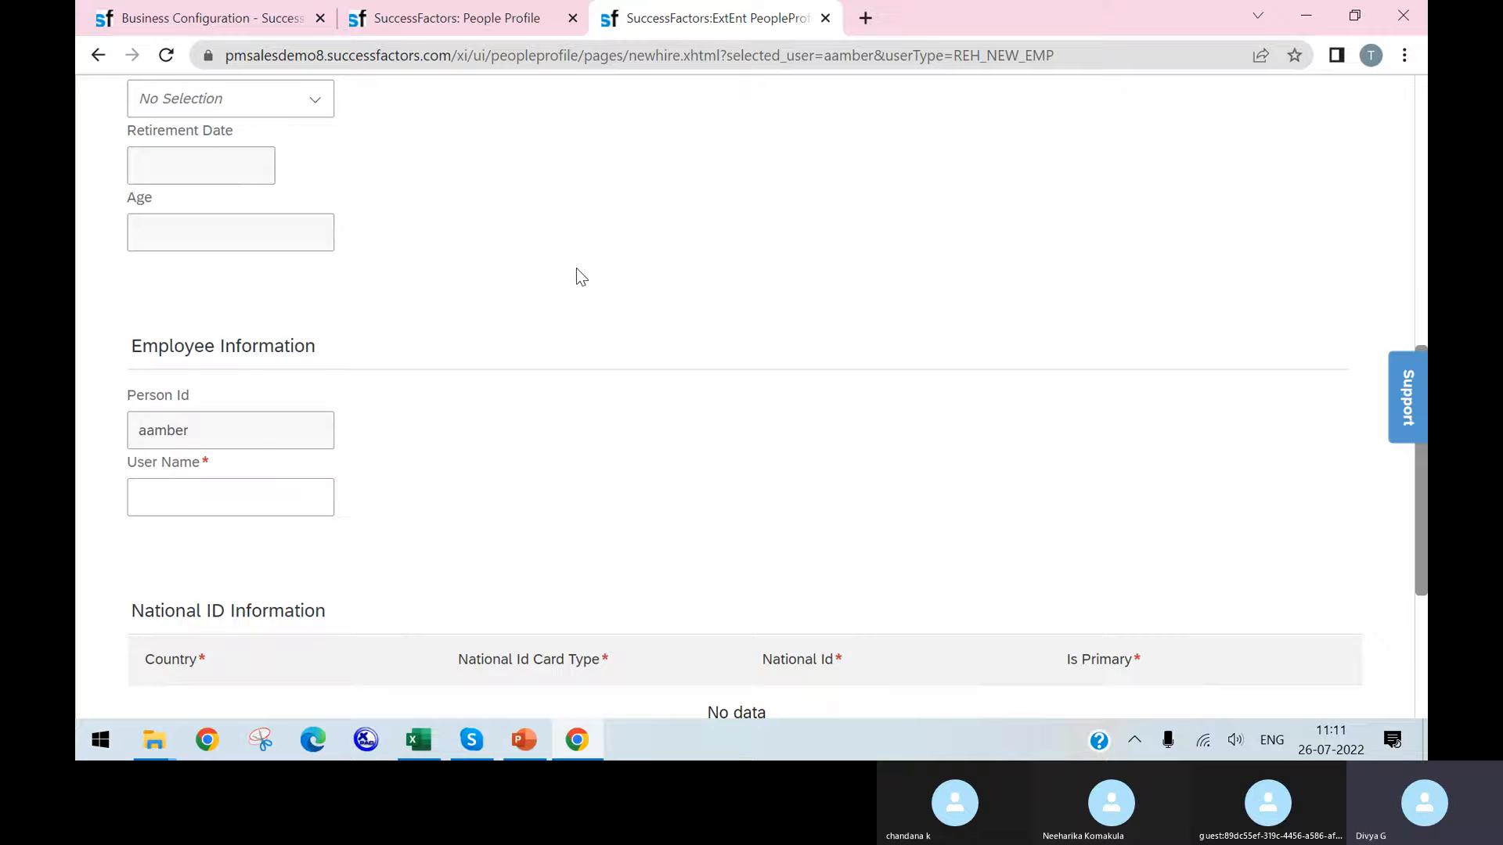
pyautogui.scroll(7, 473, 398)
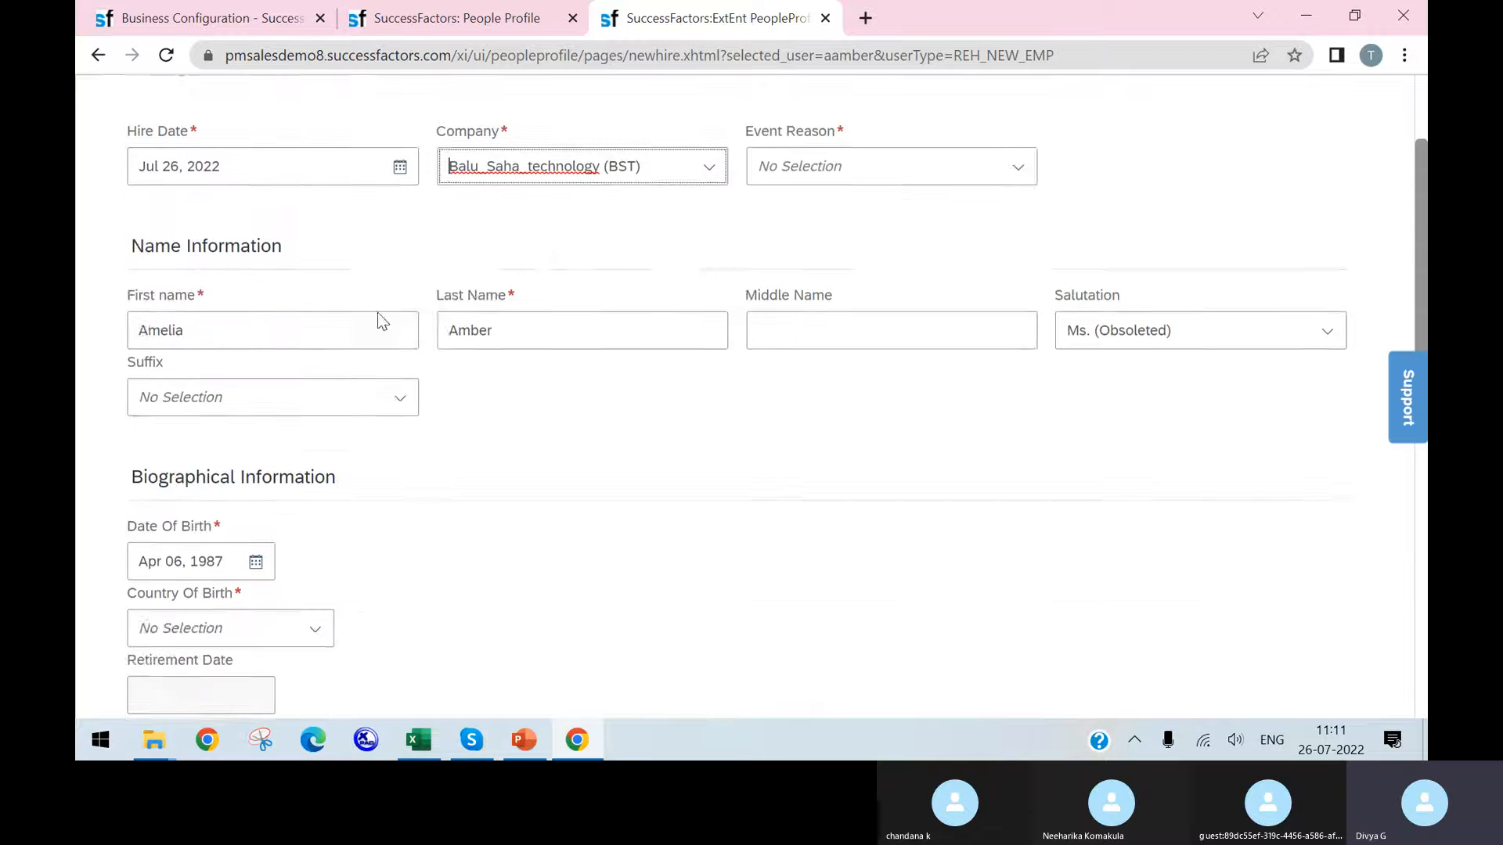
pyautogui.click(99, 56)
pyautogui.click(850, 173)
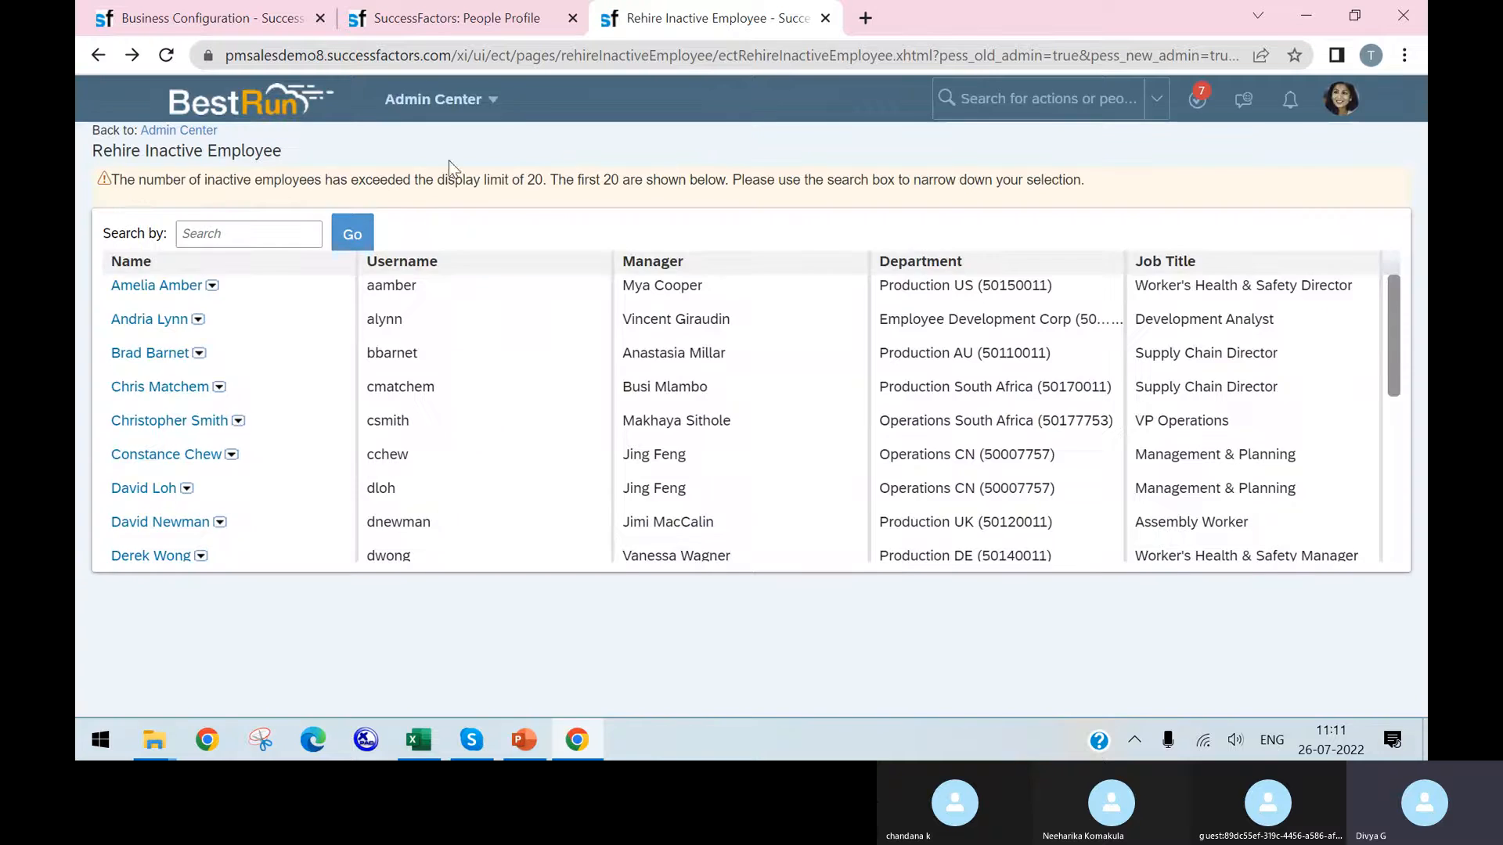
# Set OK to Rehire to Yes in the open termination form and compare the rehire options offered for inactive employees.
pyautogui.click(468, 21)
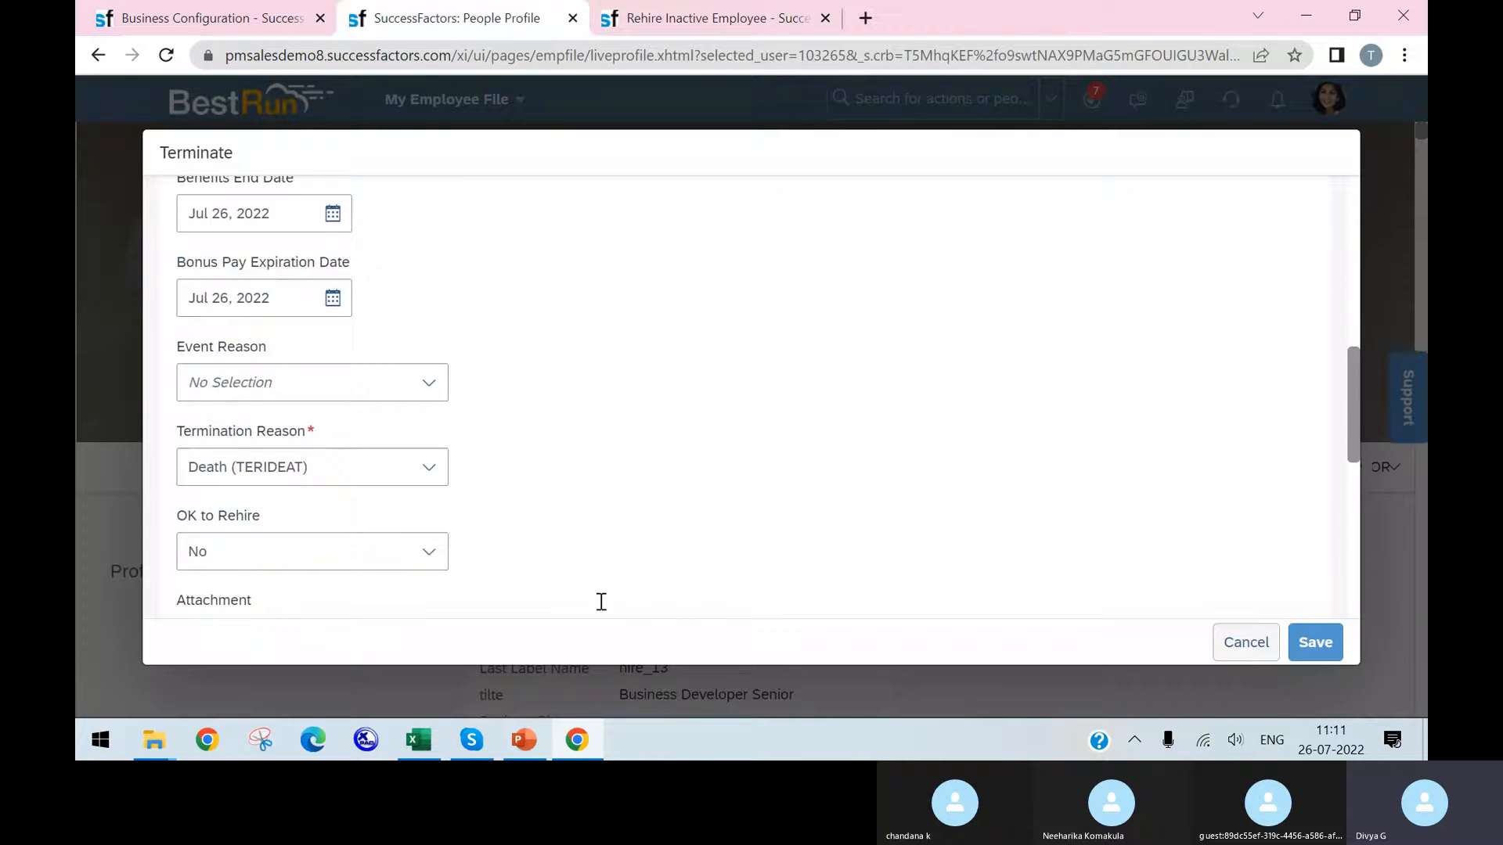
pyautogui.scroll(-4, 358, 367)
pyautogui.click(431, 247)
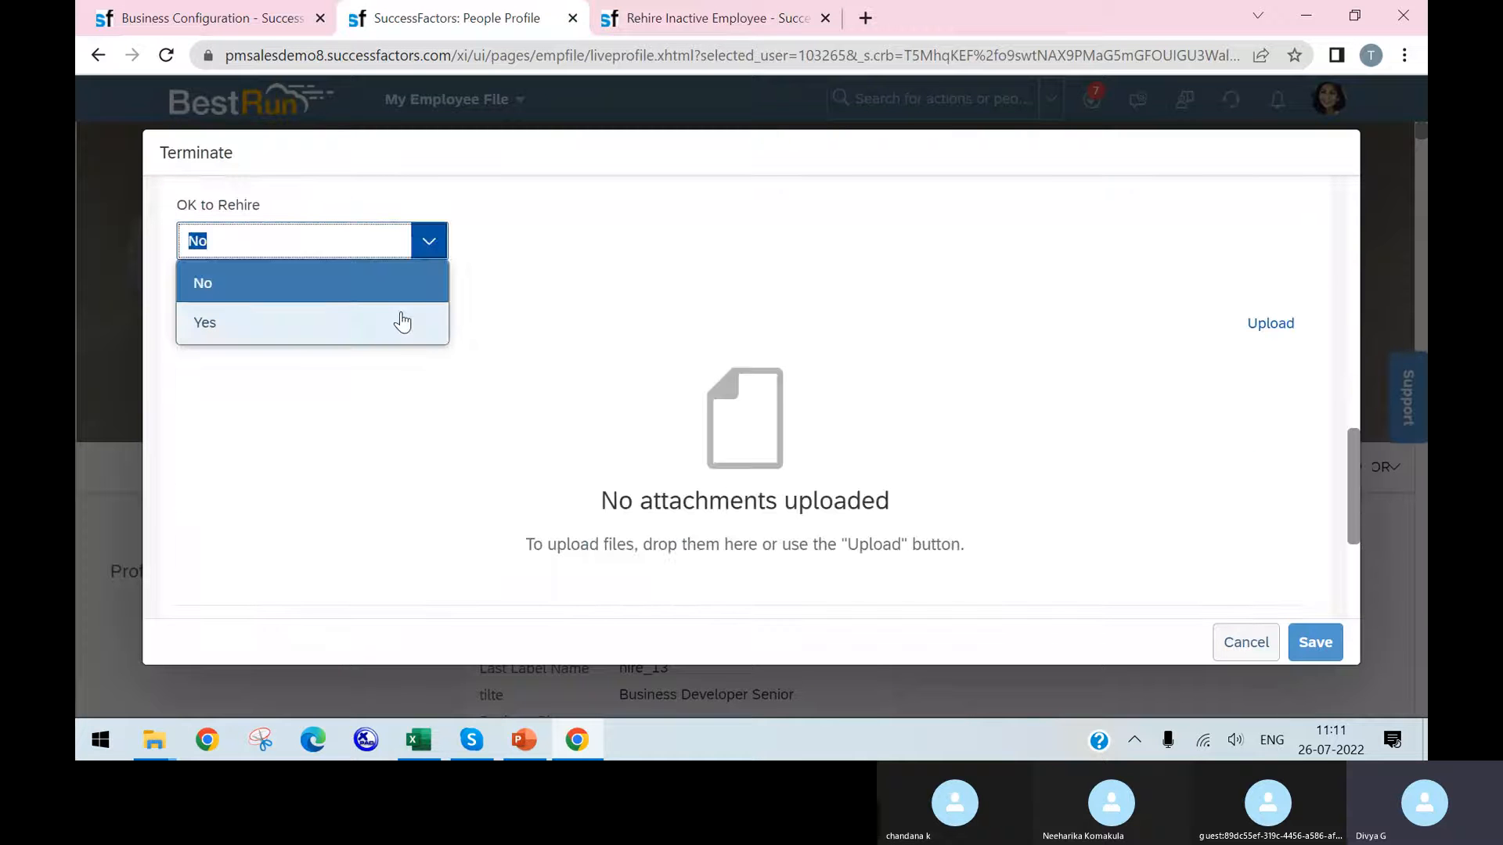
pyautogui.click(402, 321)
pyautogui.click(708, 31)
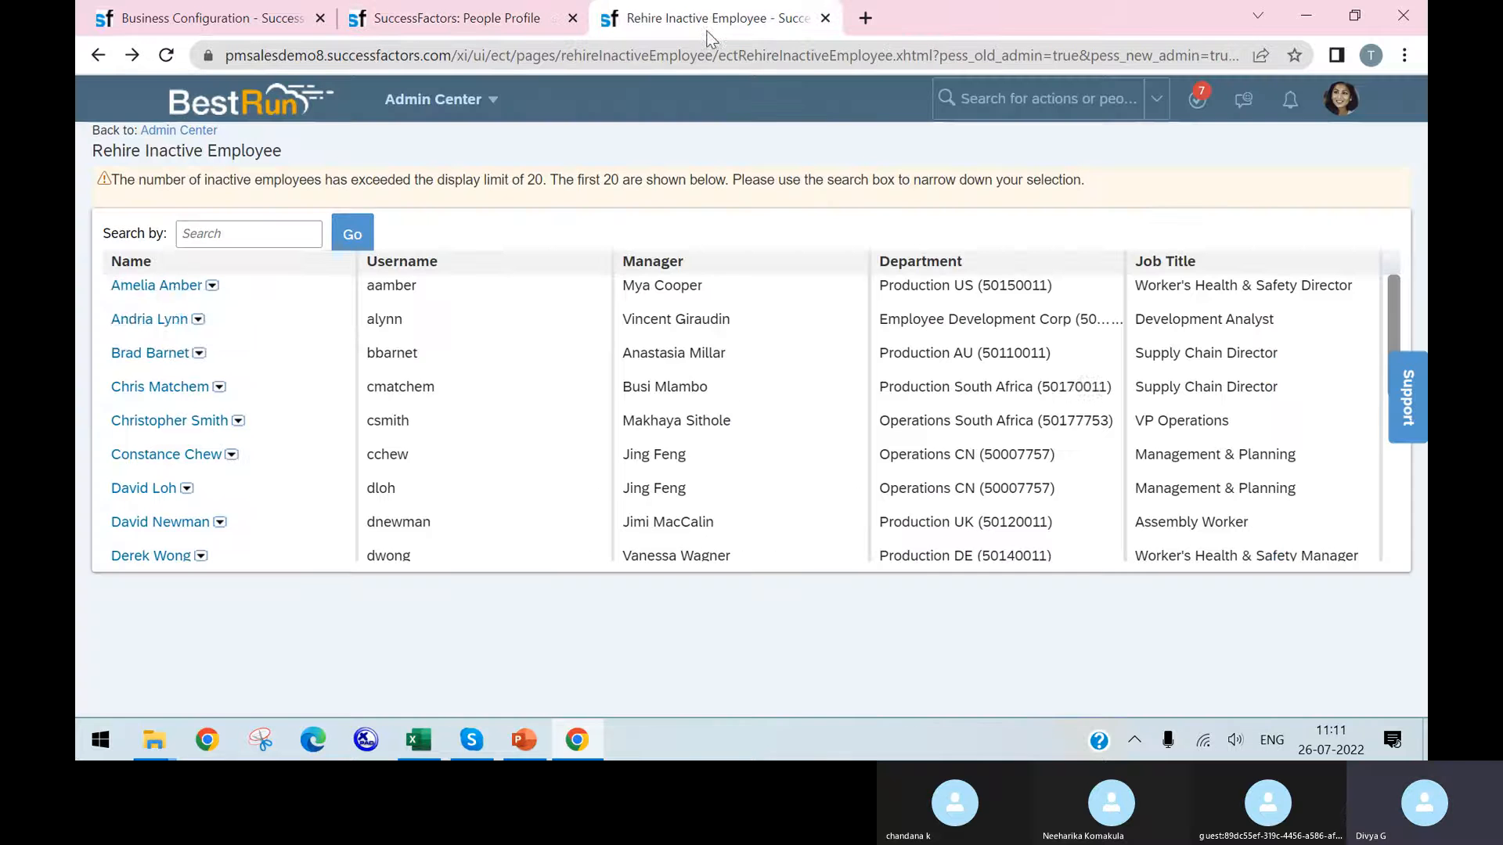
pyautogui.click(213, 285)
pyautogui.click(199, 353)
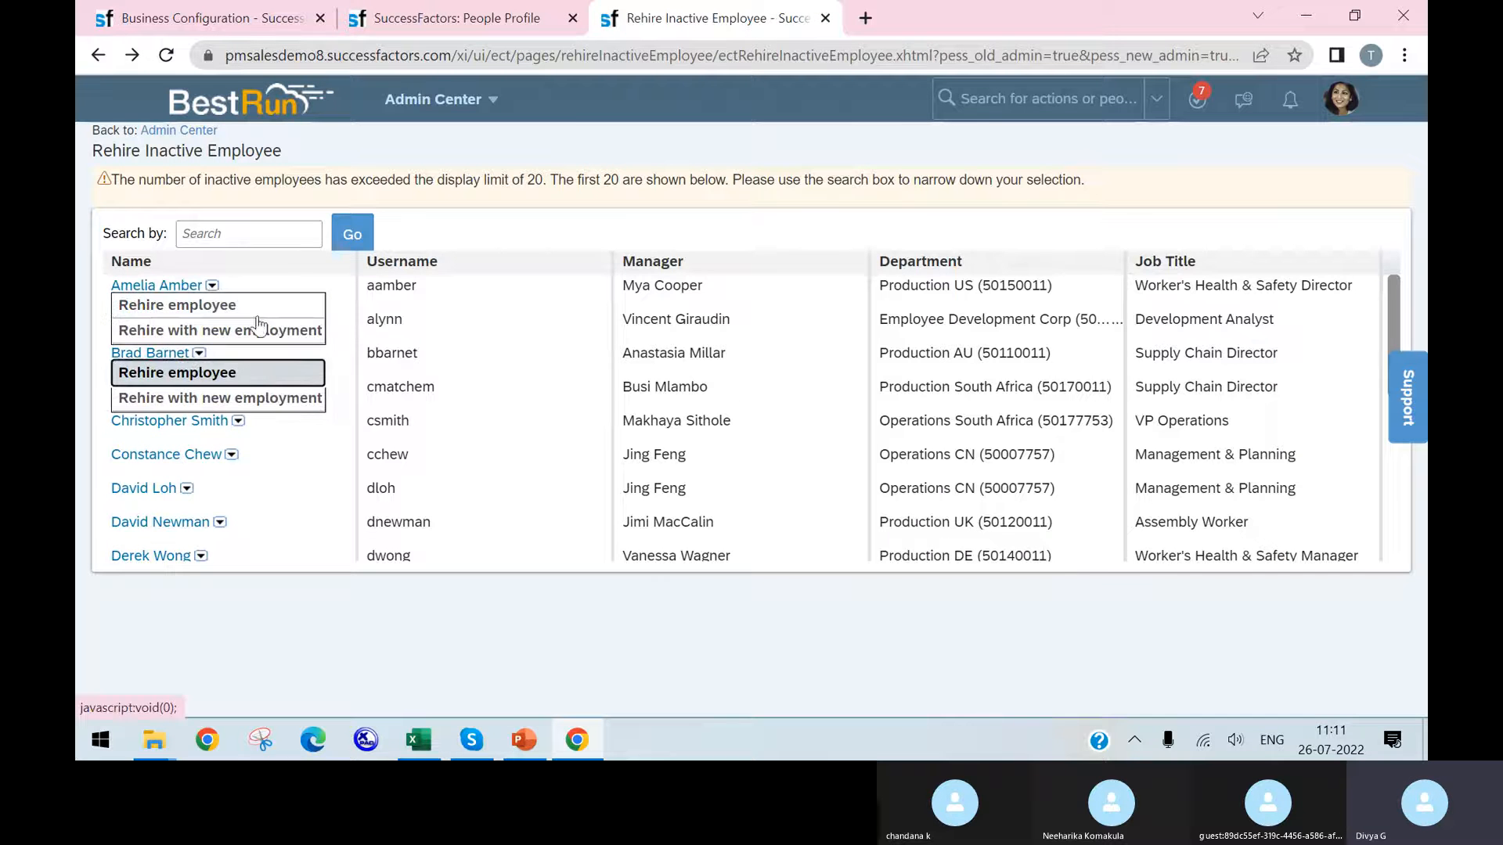
# Set OK to Rehire to No in the open termination form.
pyautogui.click(442, 29)
pyautogui.click(411, 243)
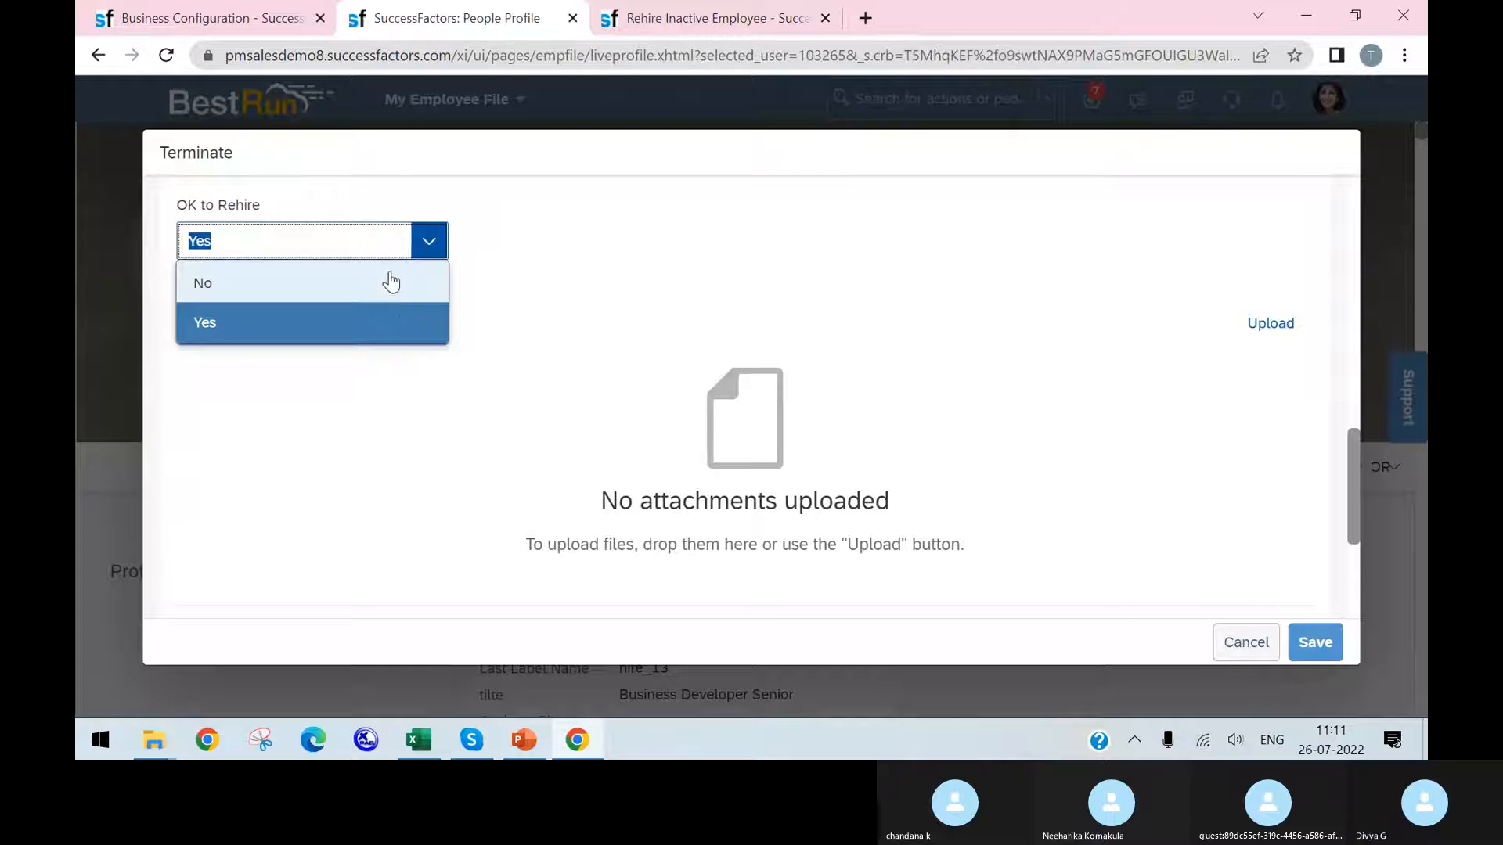
pyautogui.click(391, 282)
# Try to rehire the second inactive employee in the list with Rehire employee, then return to the list.
pyautogui.click(704, 18)
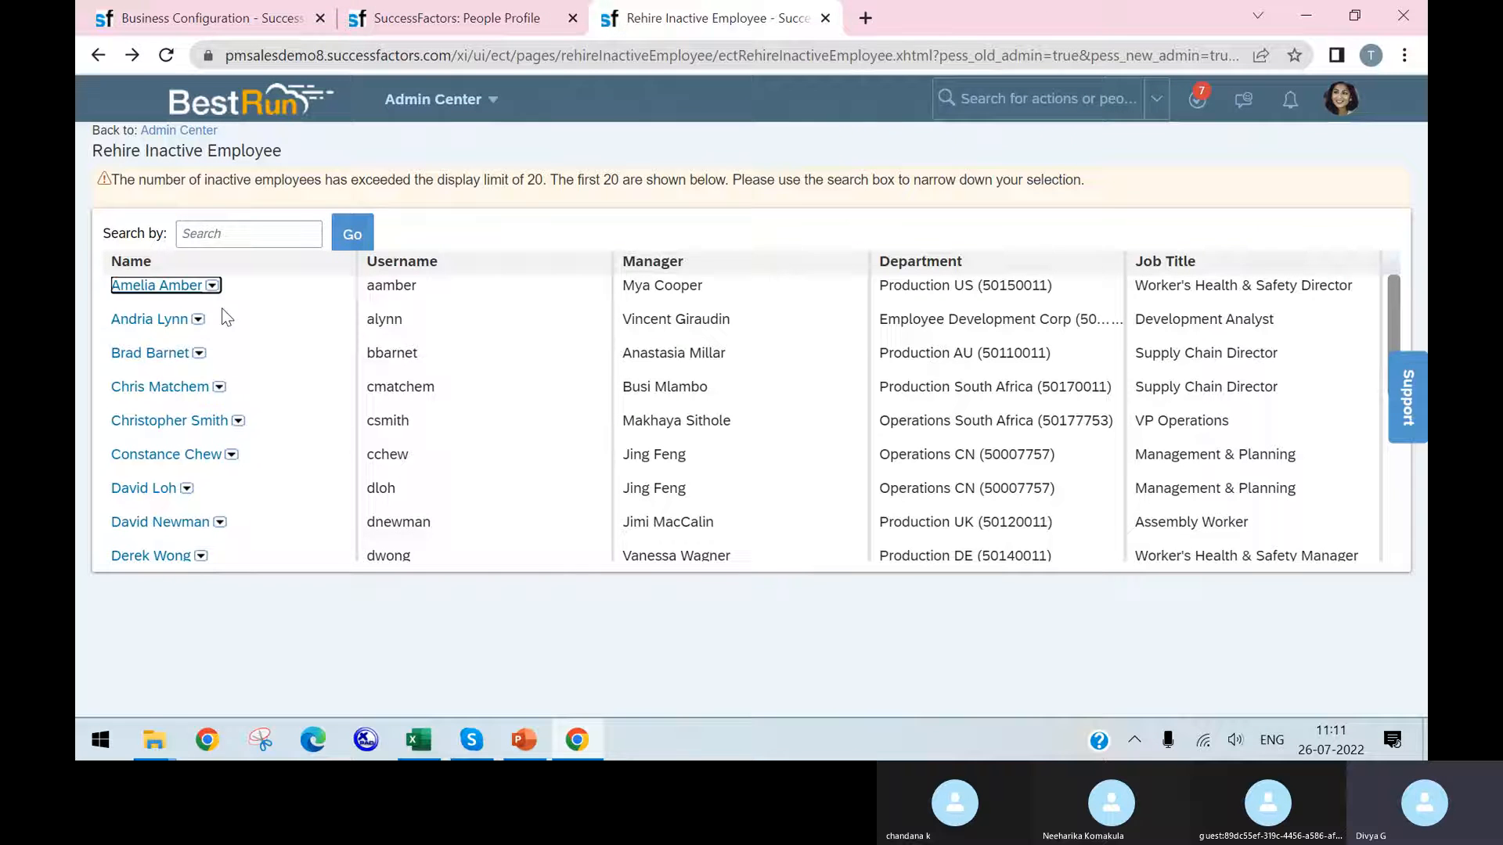
pyautogui.click(198, 320)
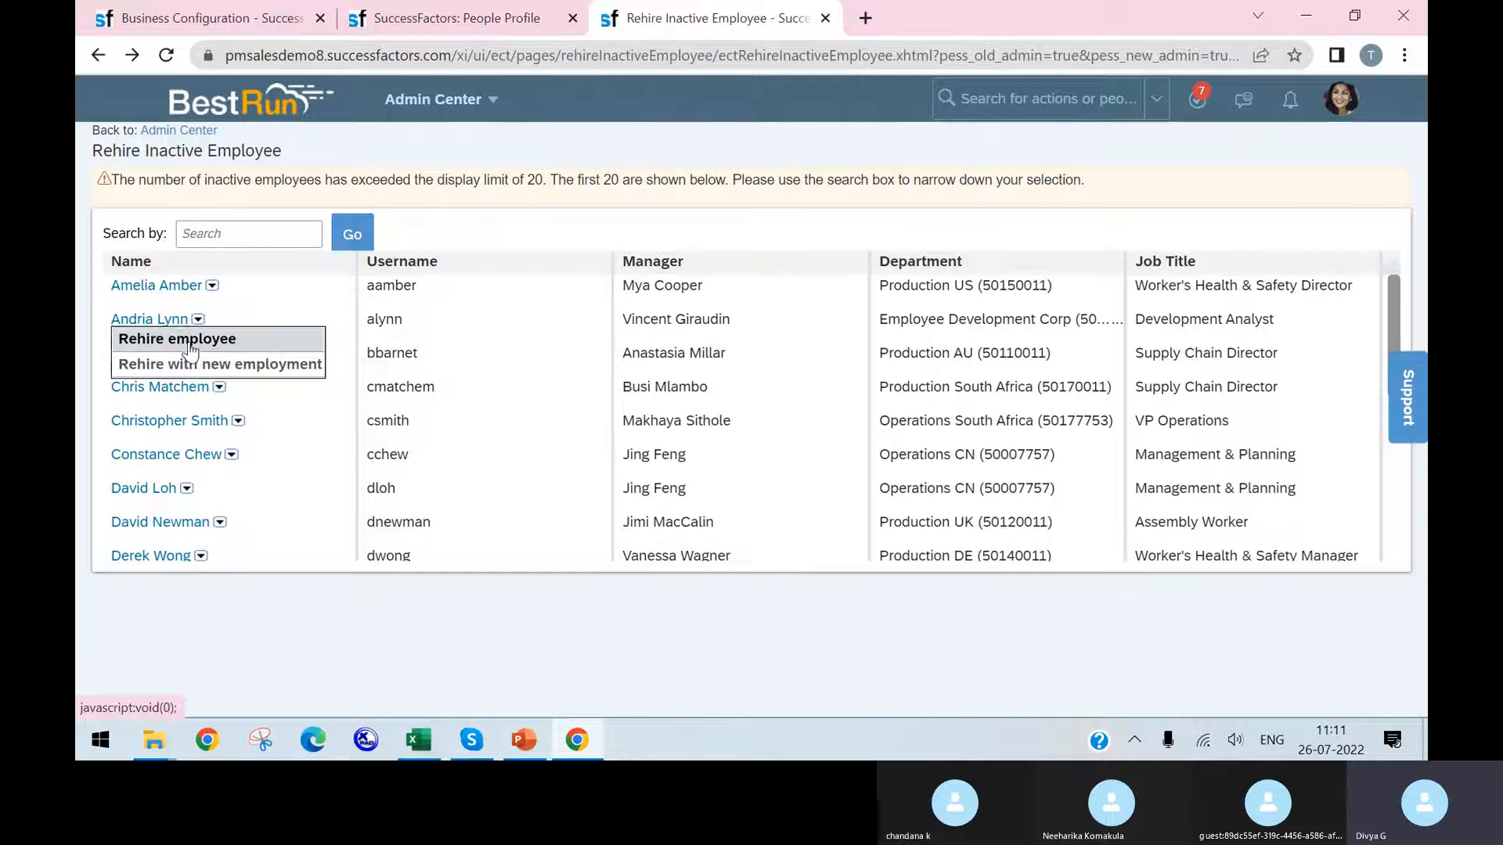
pyautogui.click(190, 340)
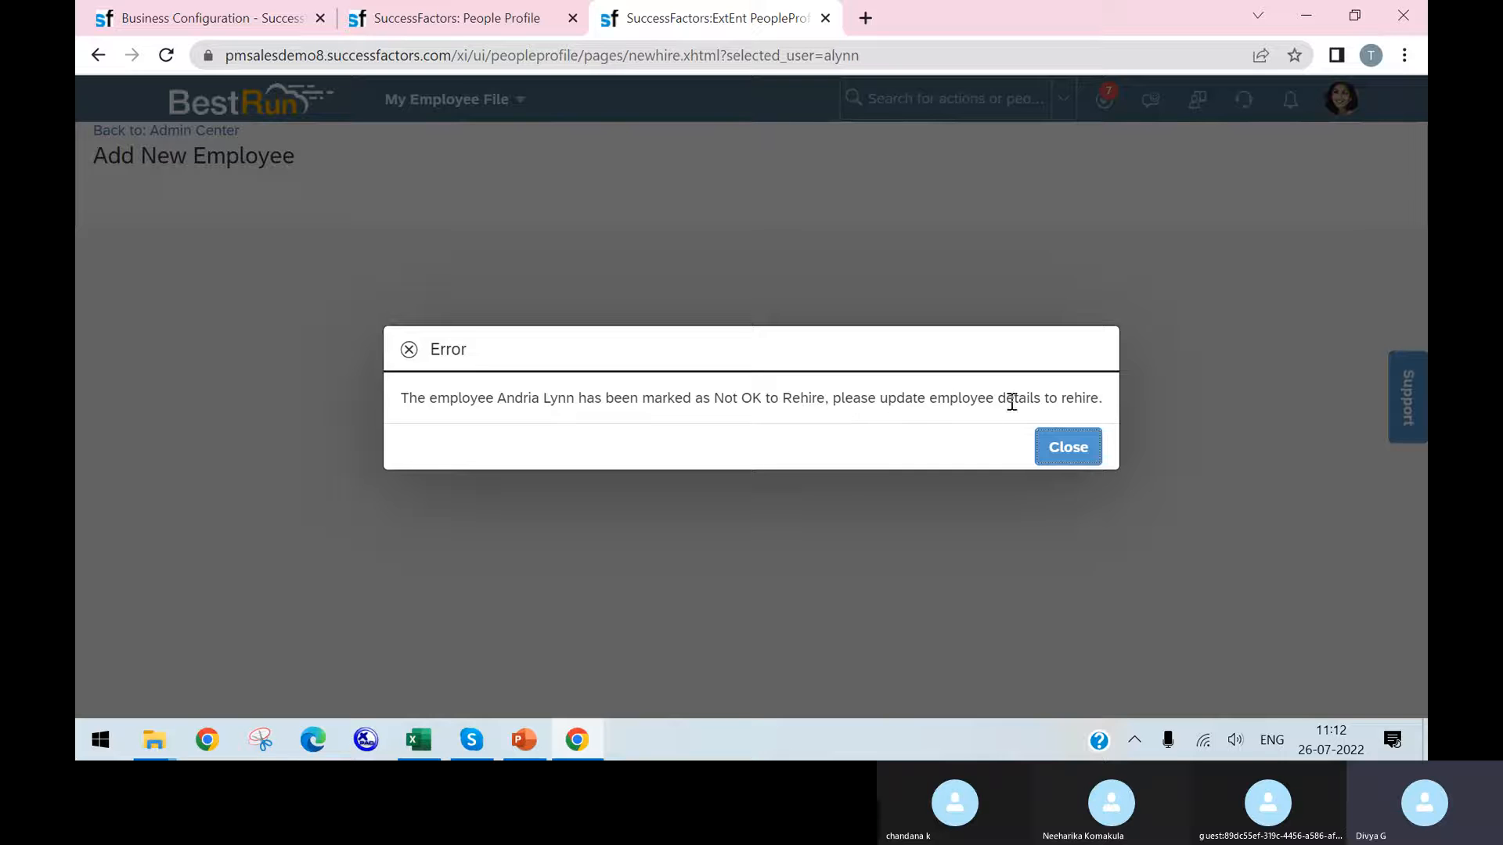
pyautogui.click(1069, 448)
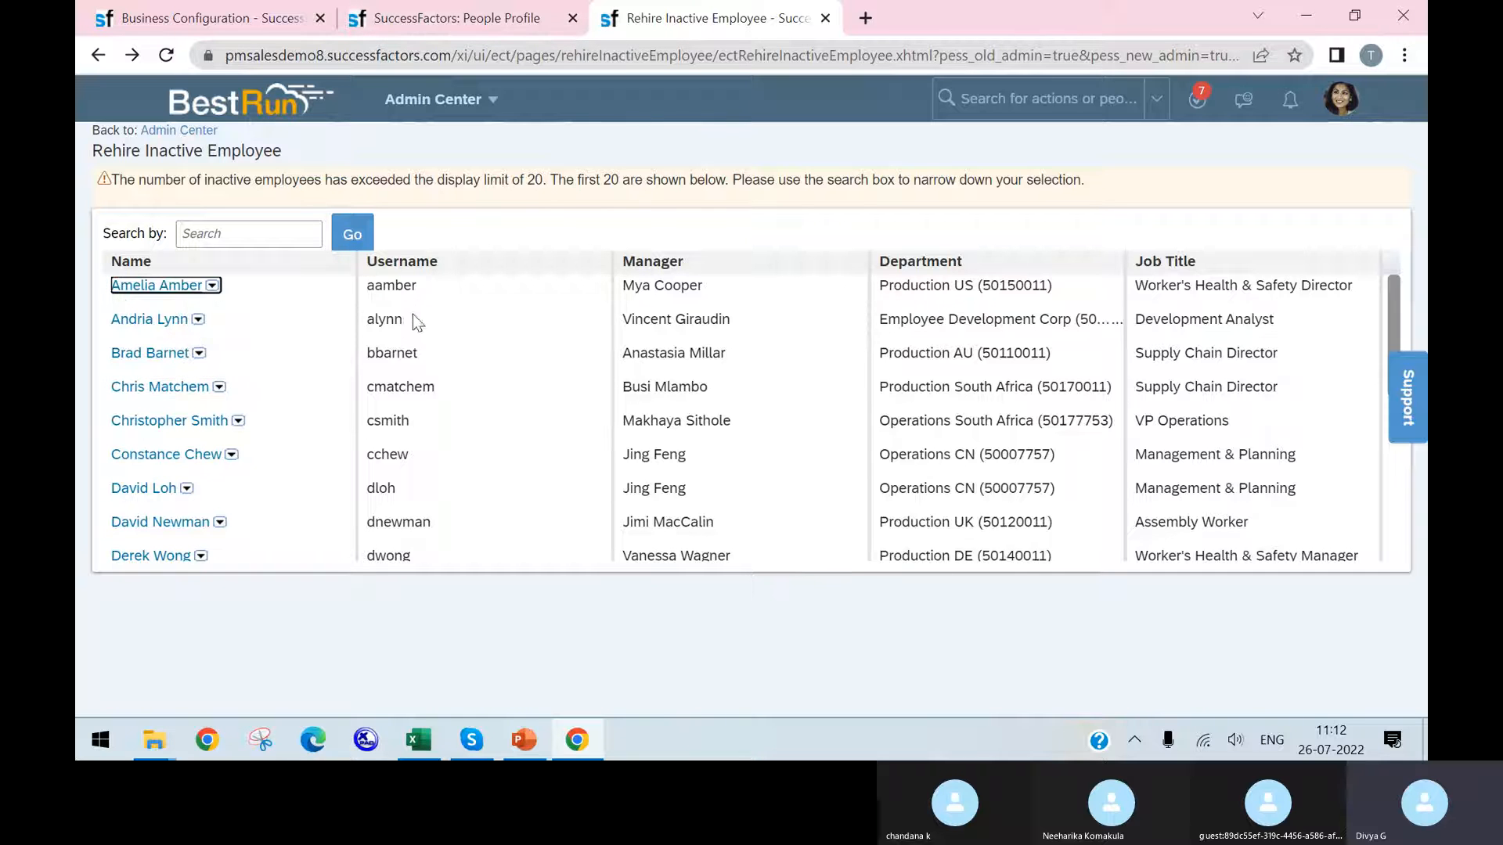
# Copy the second inactive employee's username, discard the open termination form, and open that employee's profile through the people search.
pyautogui.moveTo(404, 319); pyautogui.dragTo(374, 323)
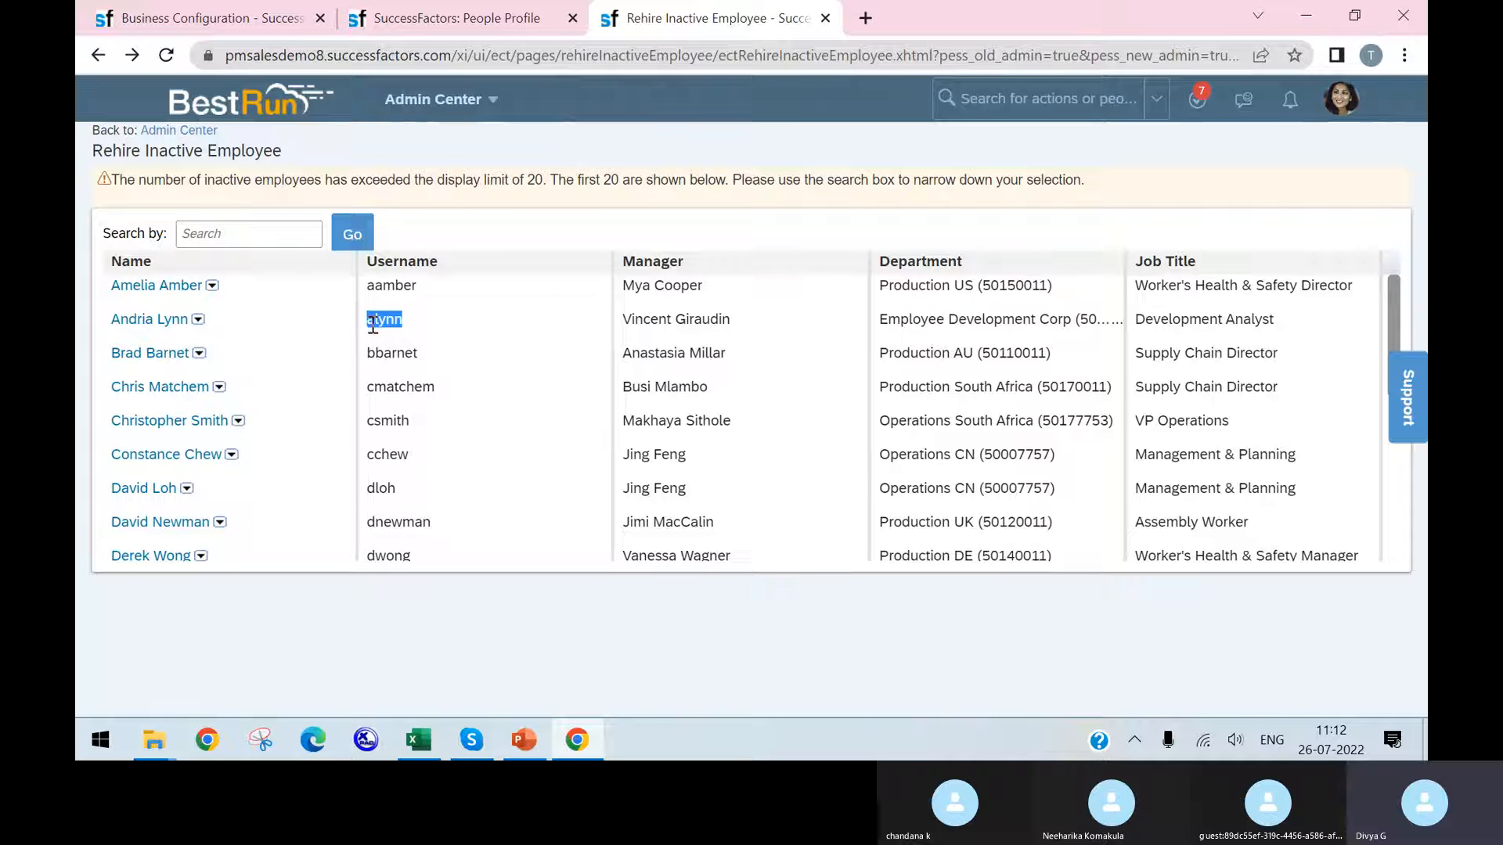
pyautogui.click(495, 34)
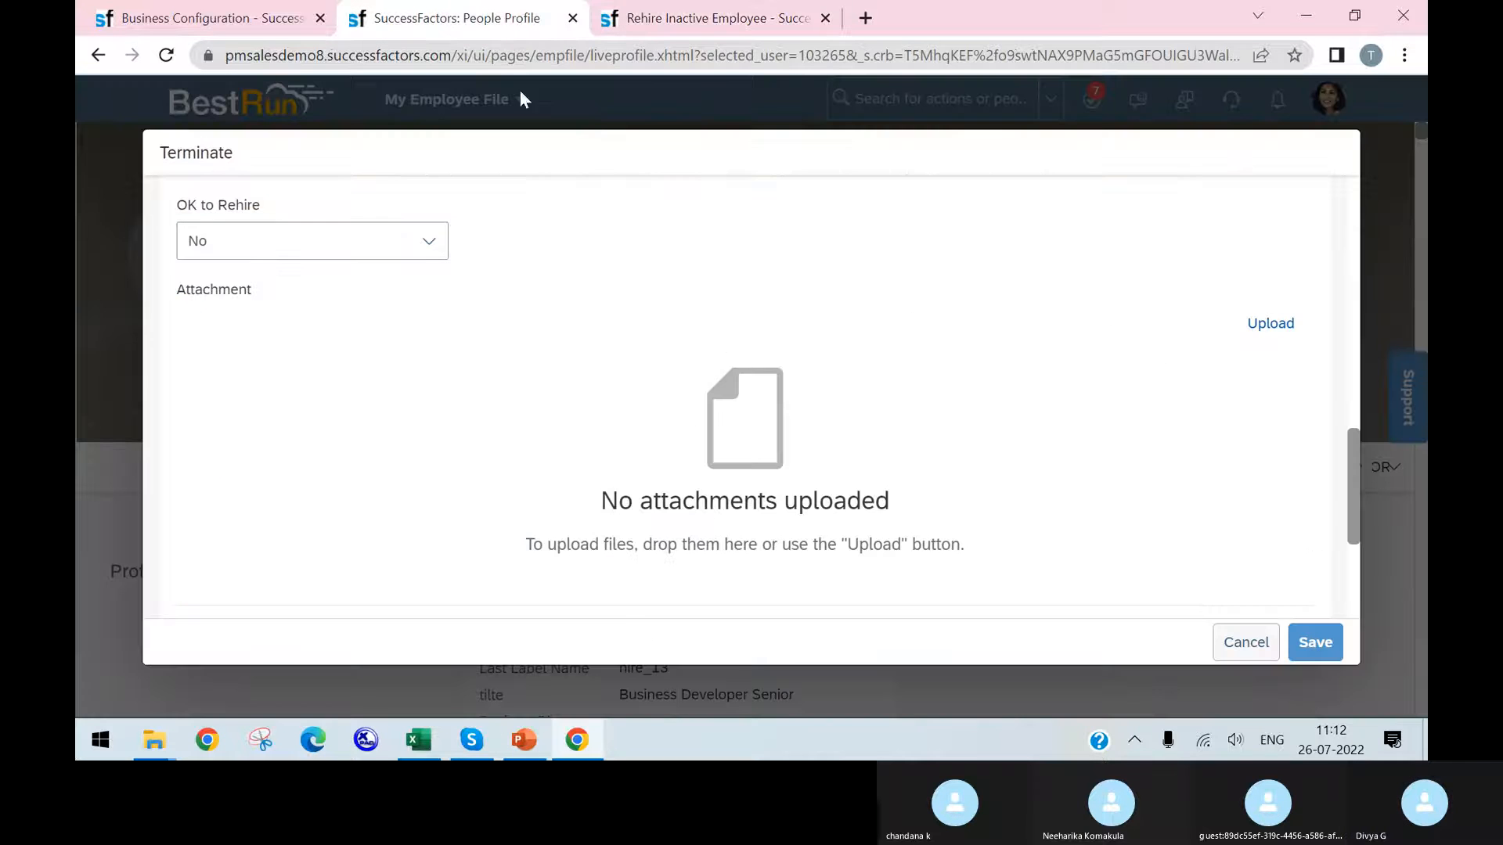
pyautogui.click(1244, 641)
pyautogui.click(834, 461)
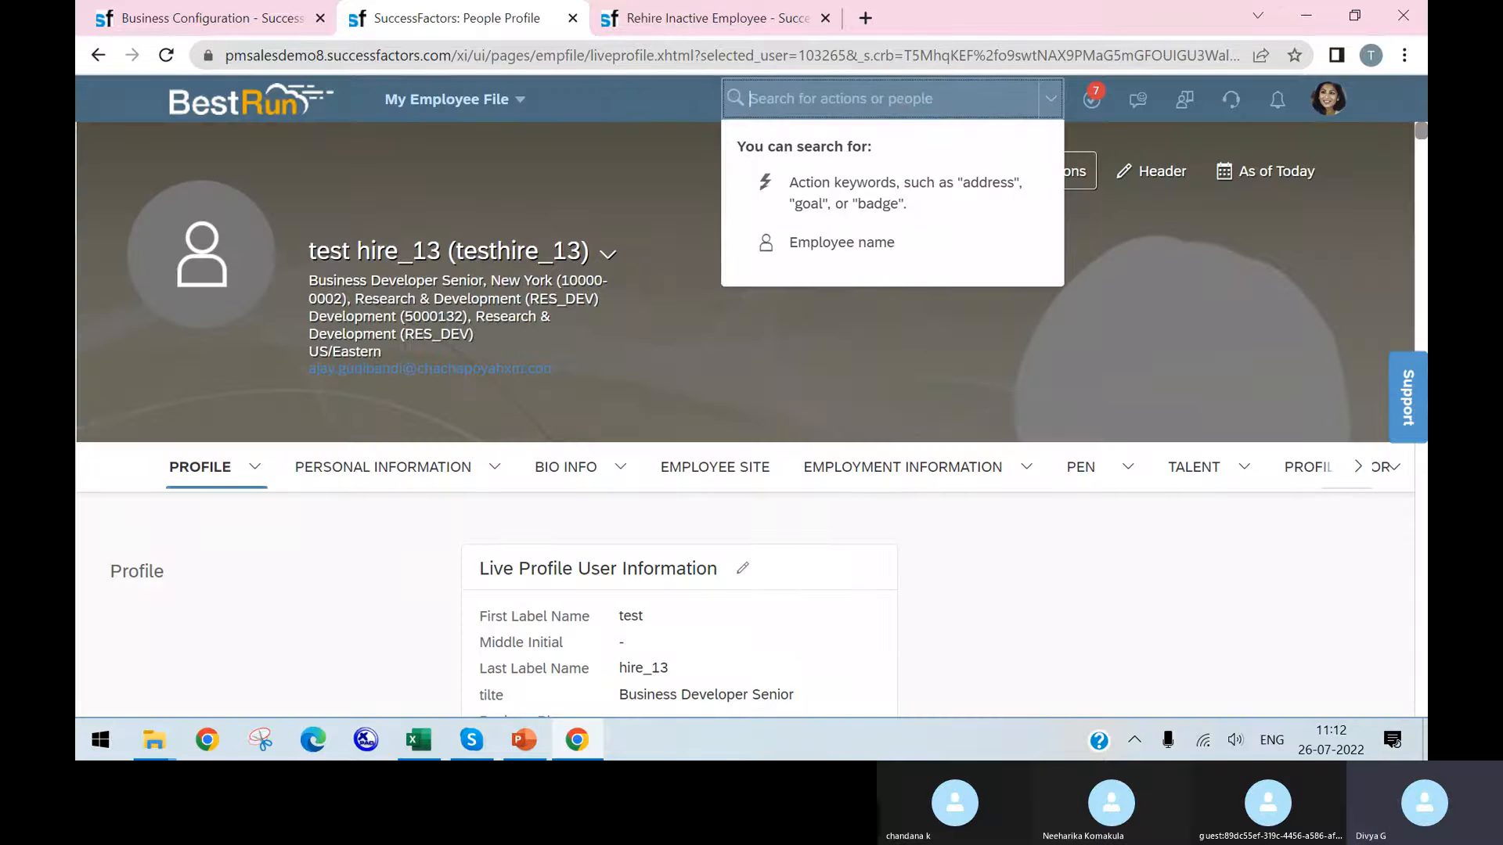
pyautogui.write('alynn')
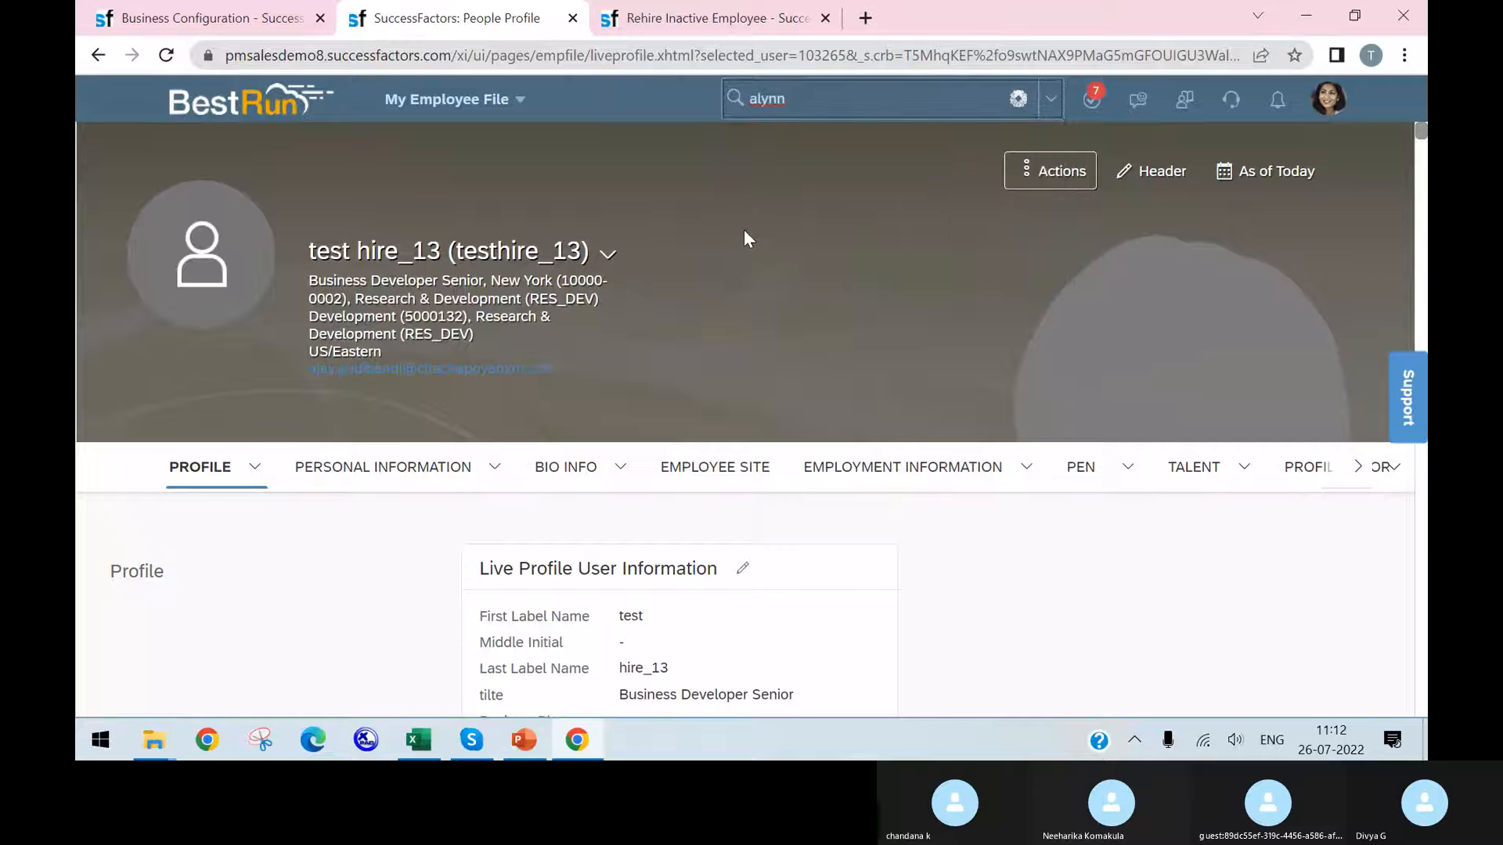
pyautogui.click(874, 159)
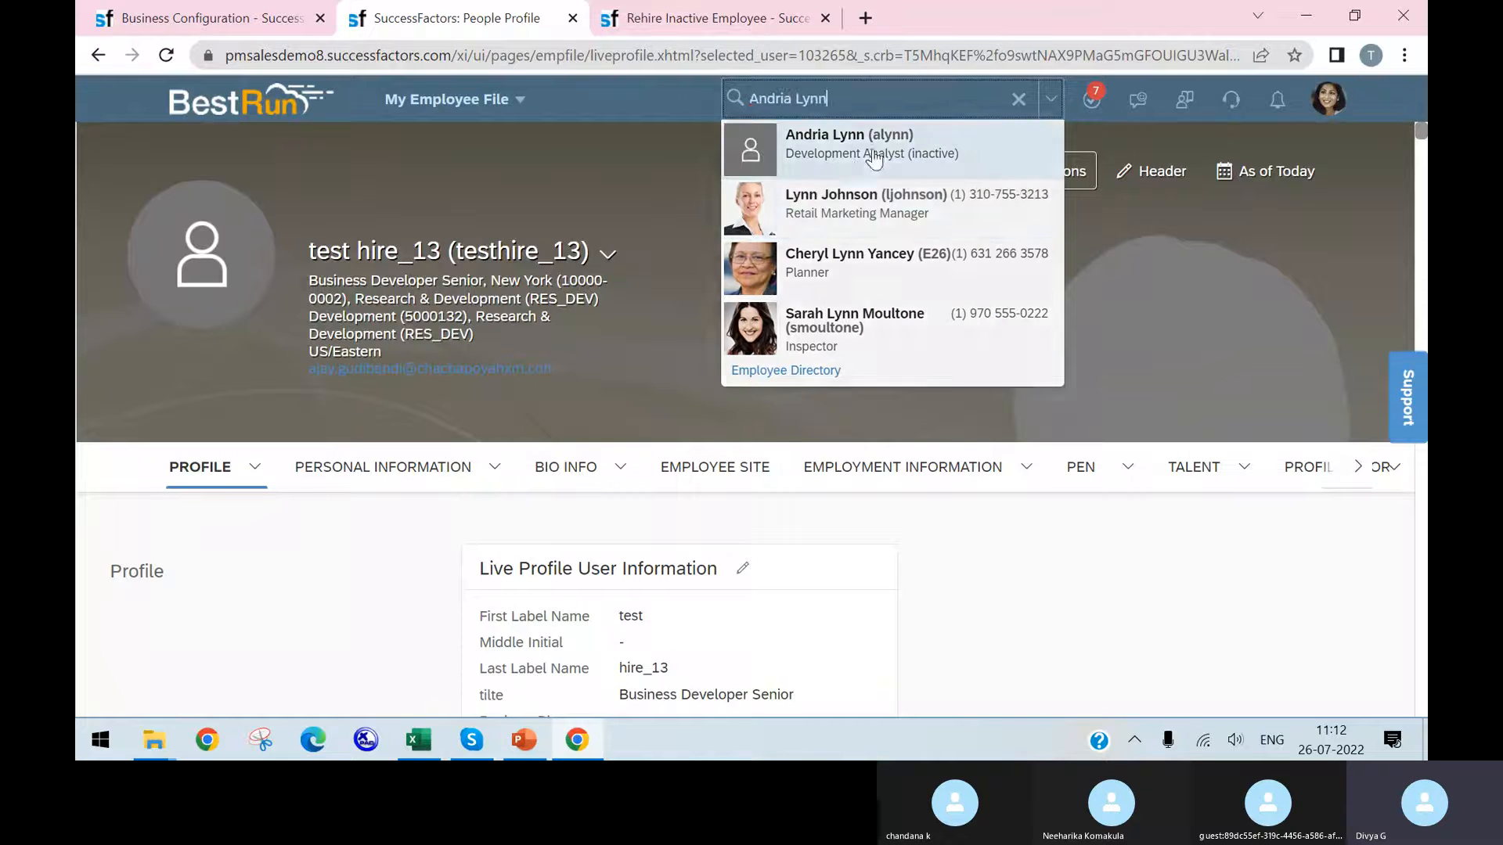
pyautogui.moveTo(471, 740)
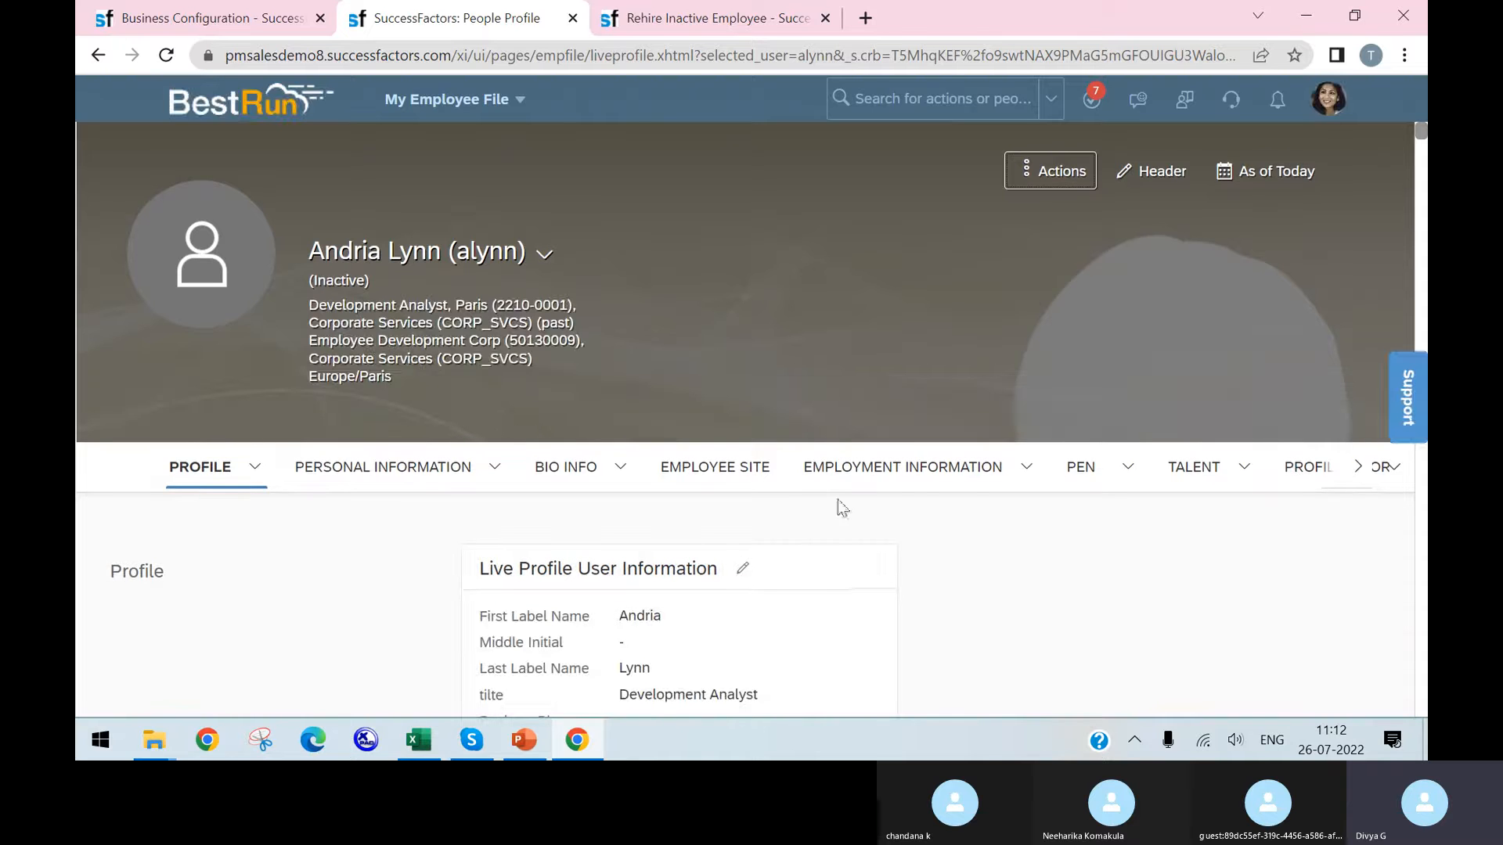
# Review the inactive employee's Employment Information from Job Information down to the Termination fields in Employment Details.
pyautogui.scroll(-3, 829, 505)
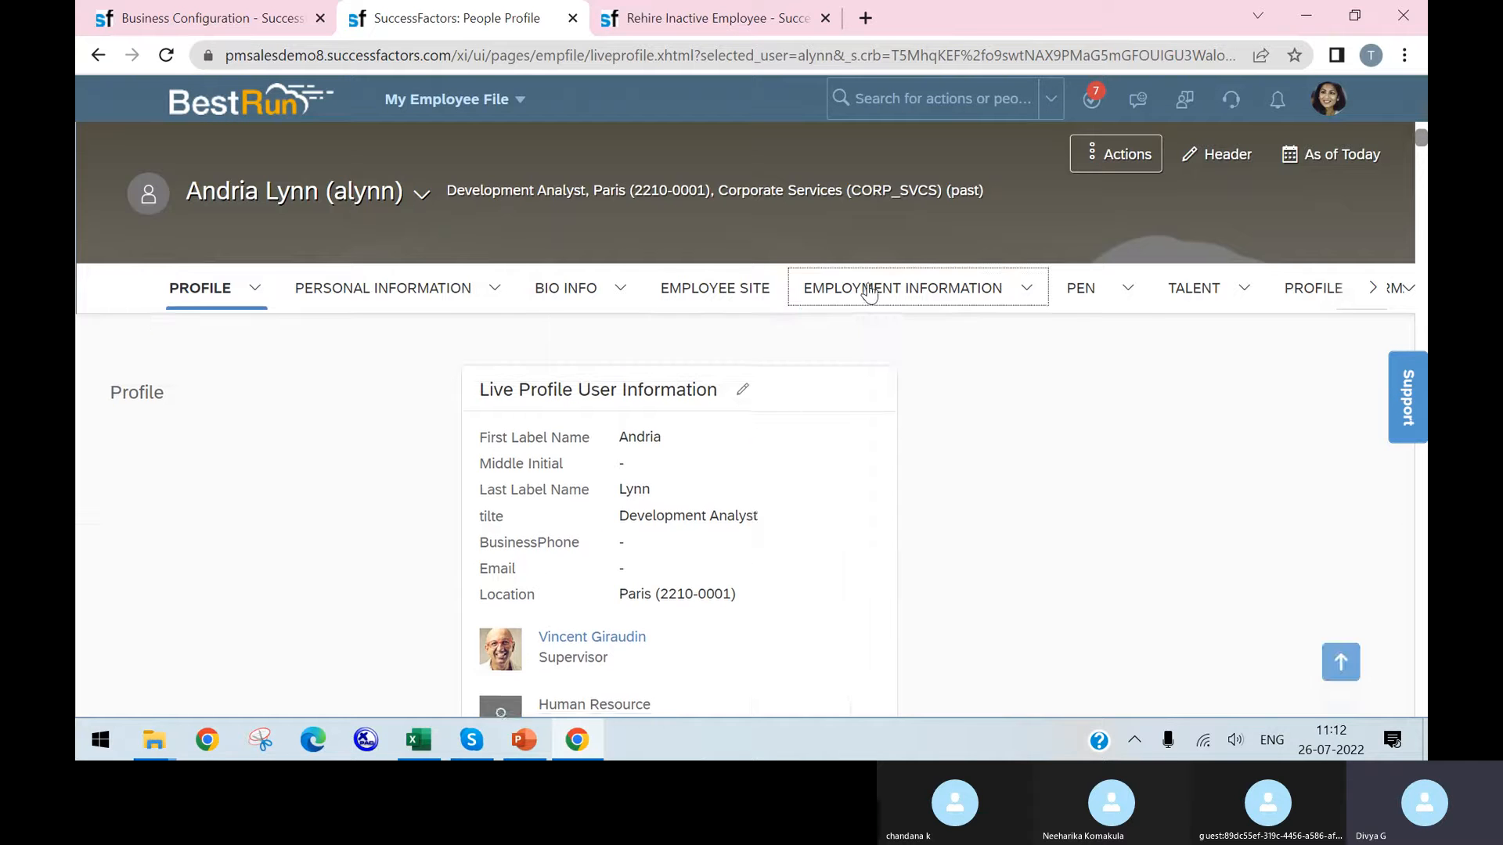
pyautogui.click(865, 290)
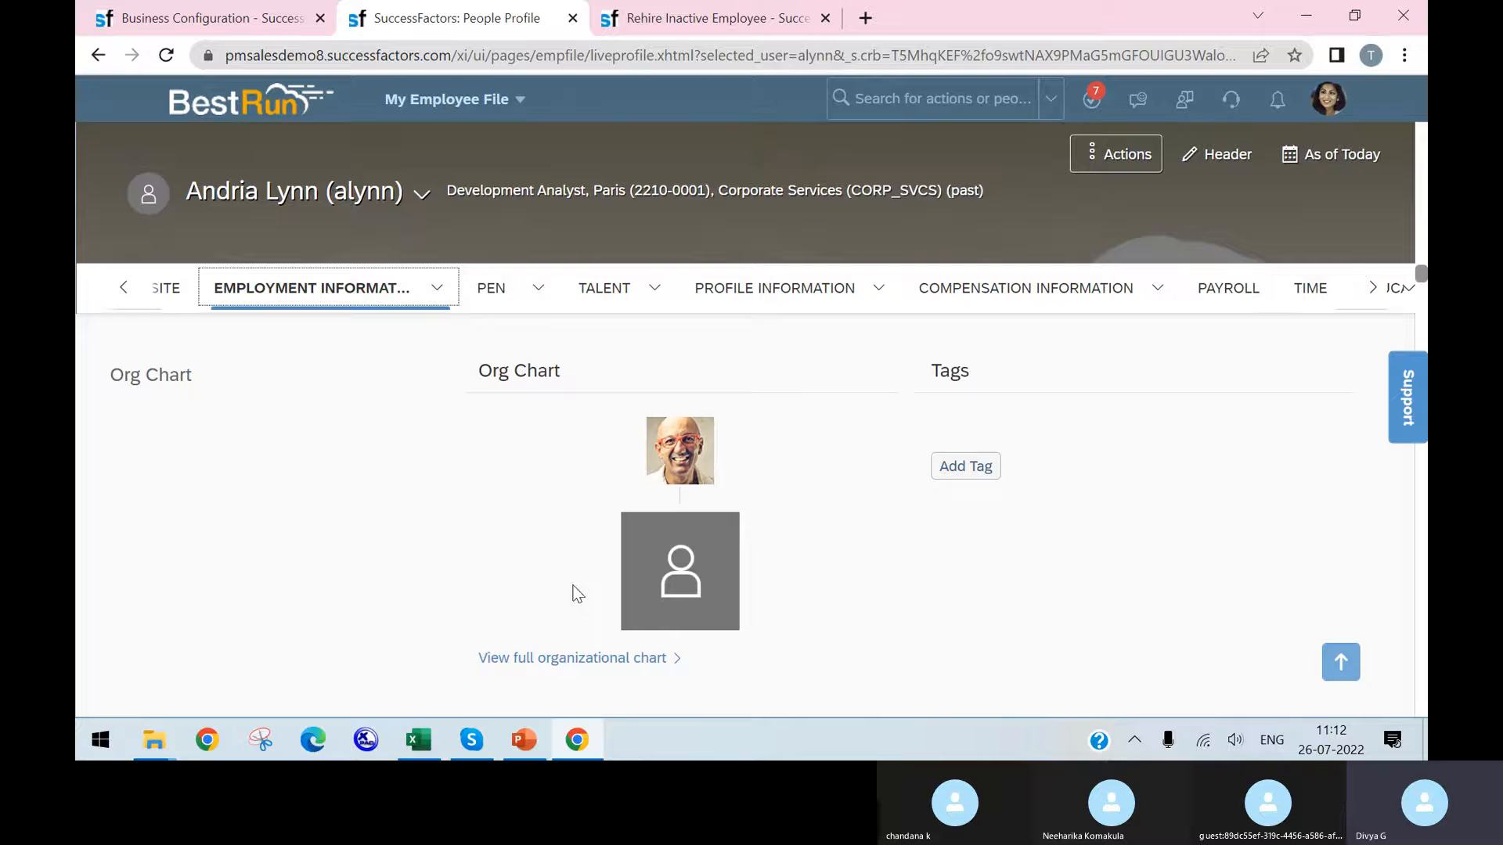
pyautogui.scroll(-10, 653, 626)
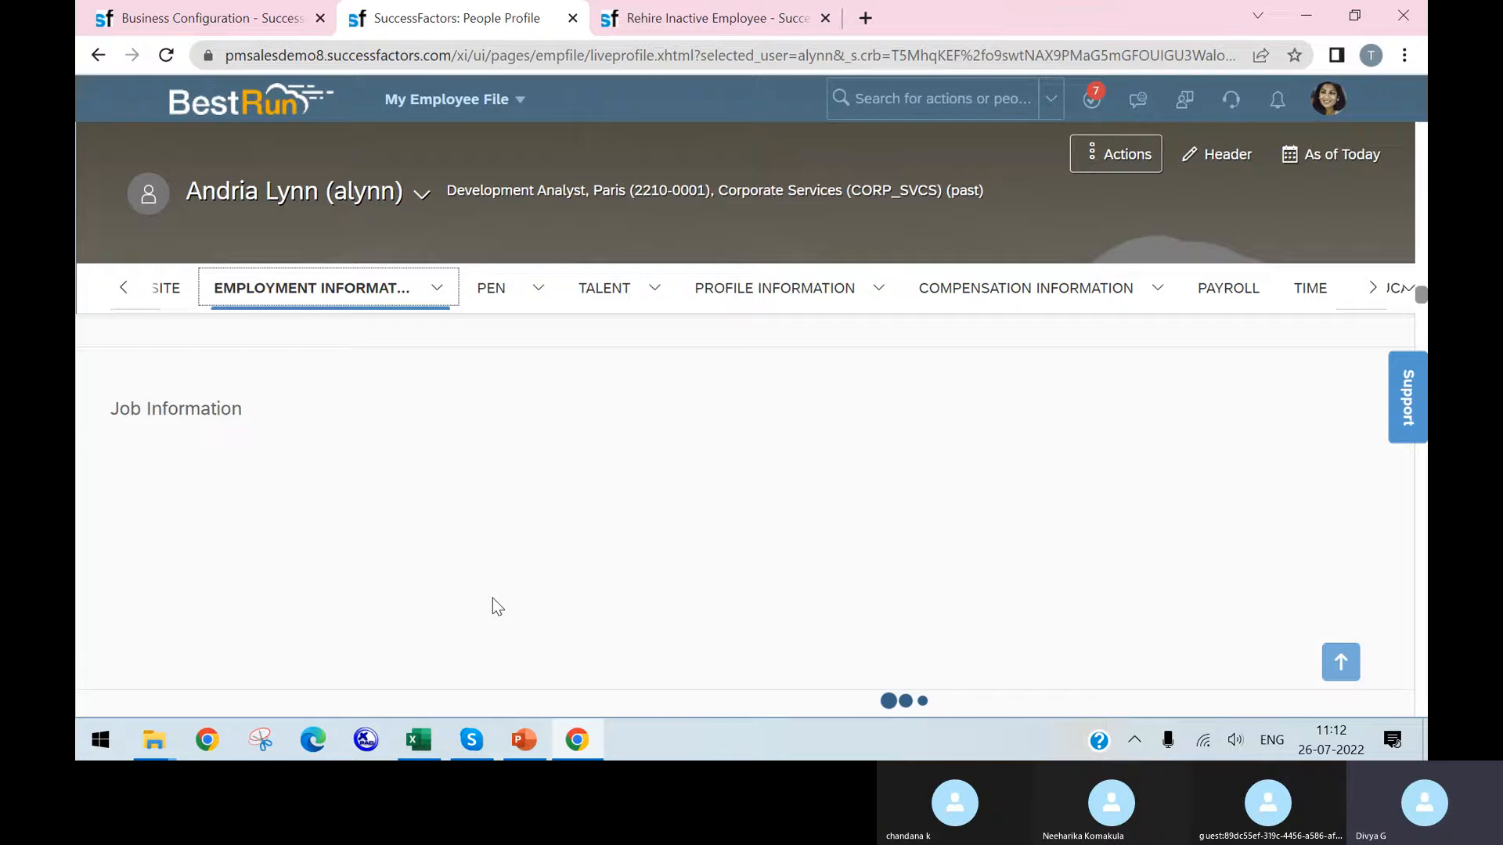
pyautogui.scroll(-5, 491, 598)
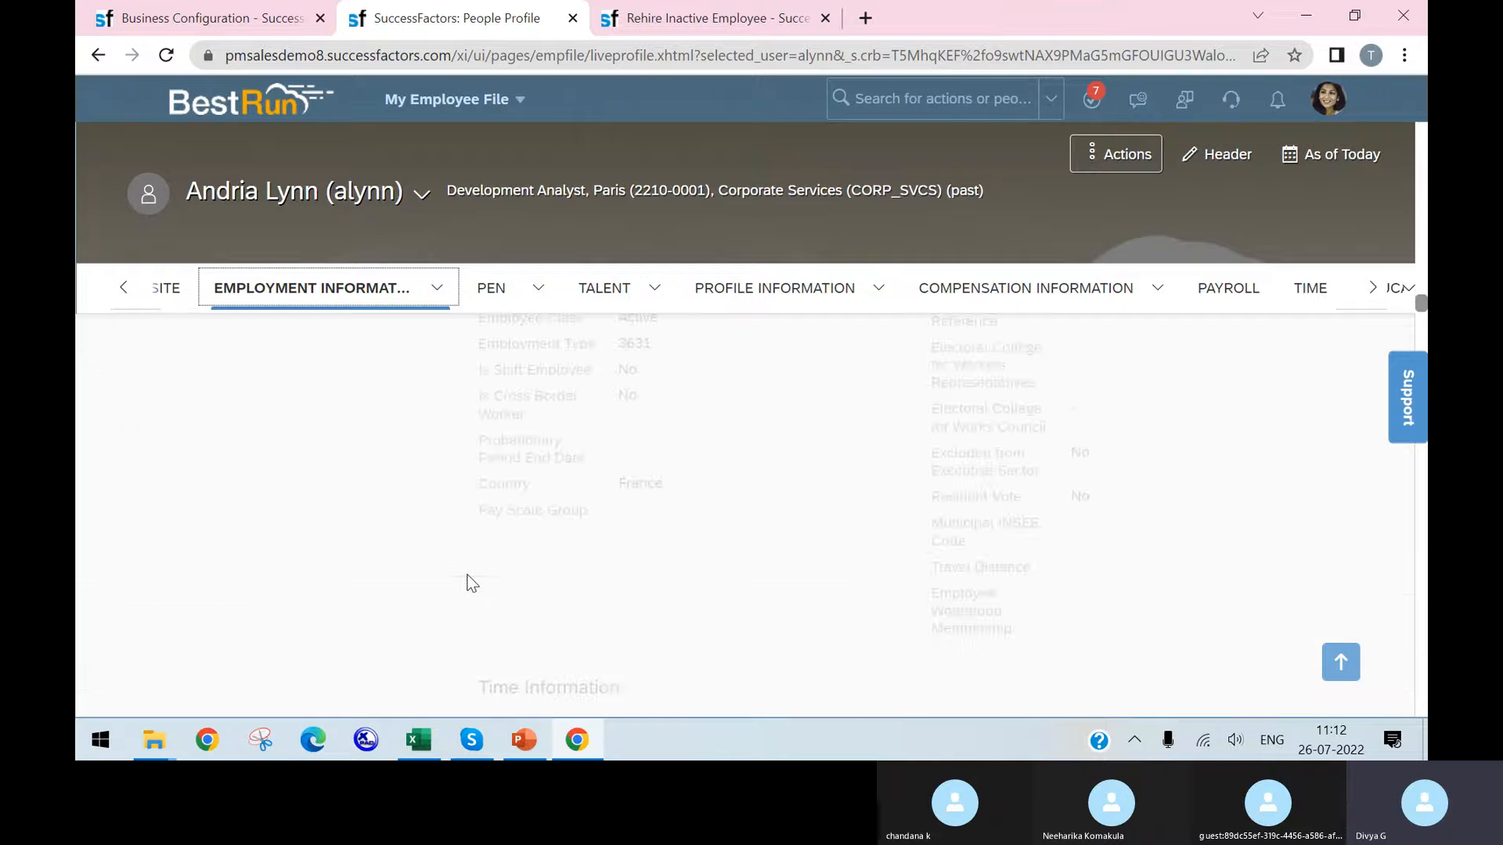
pyautogui.scroll(6, 469, 583)
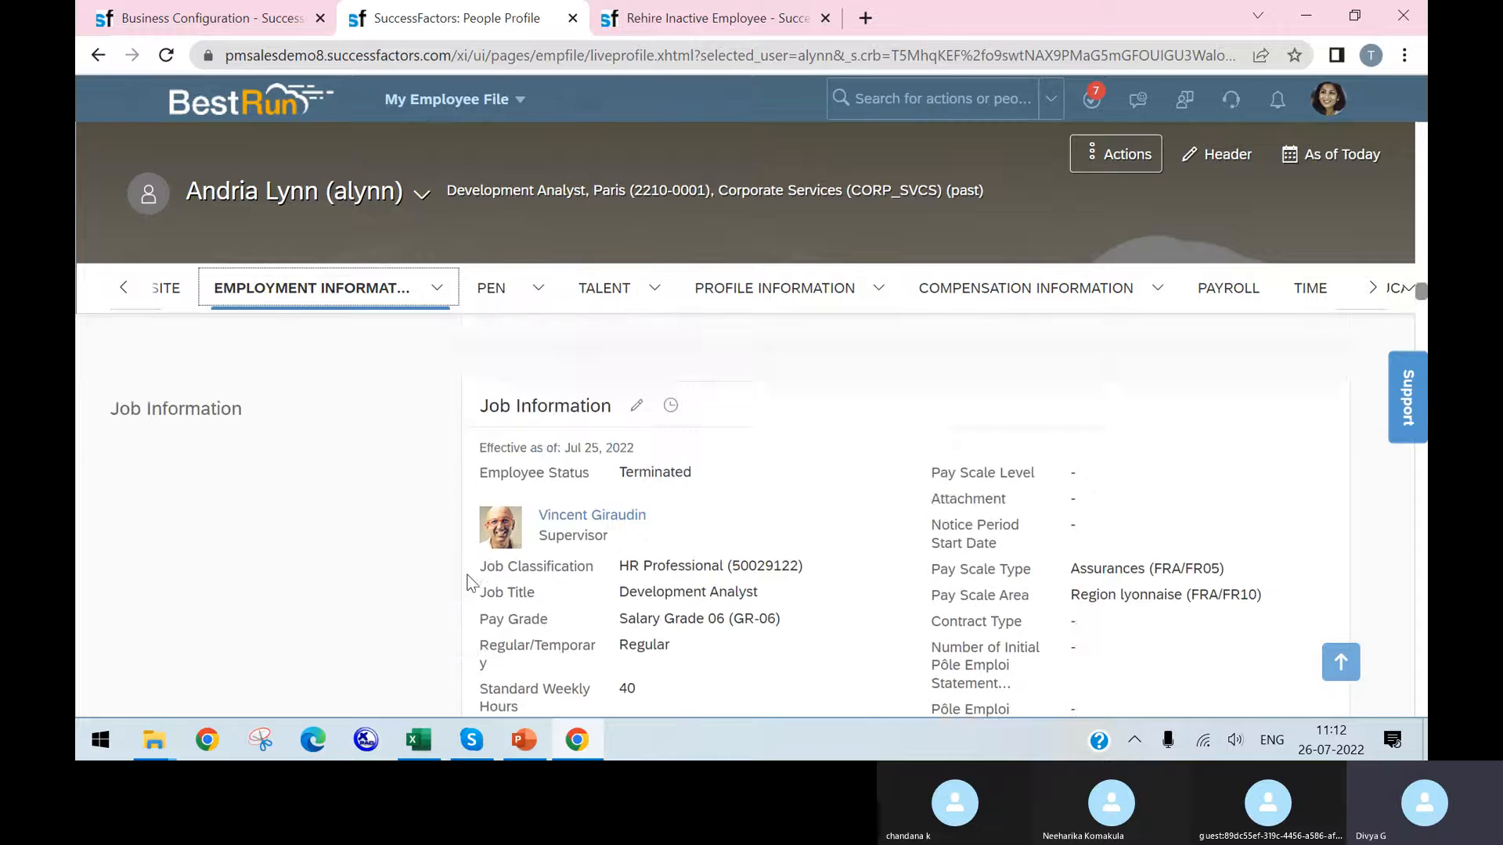
pyautogui.scroll(-8, 470, 583)
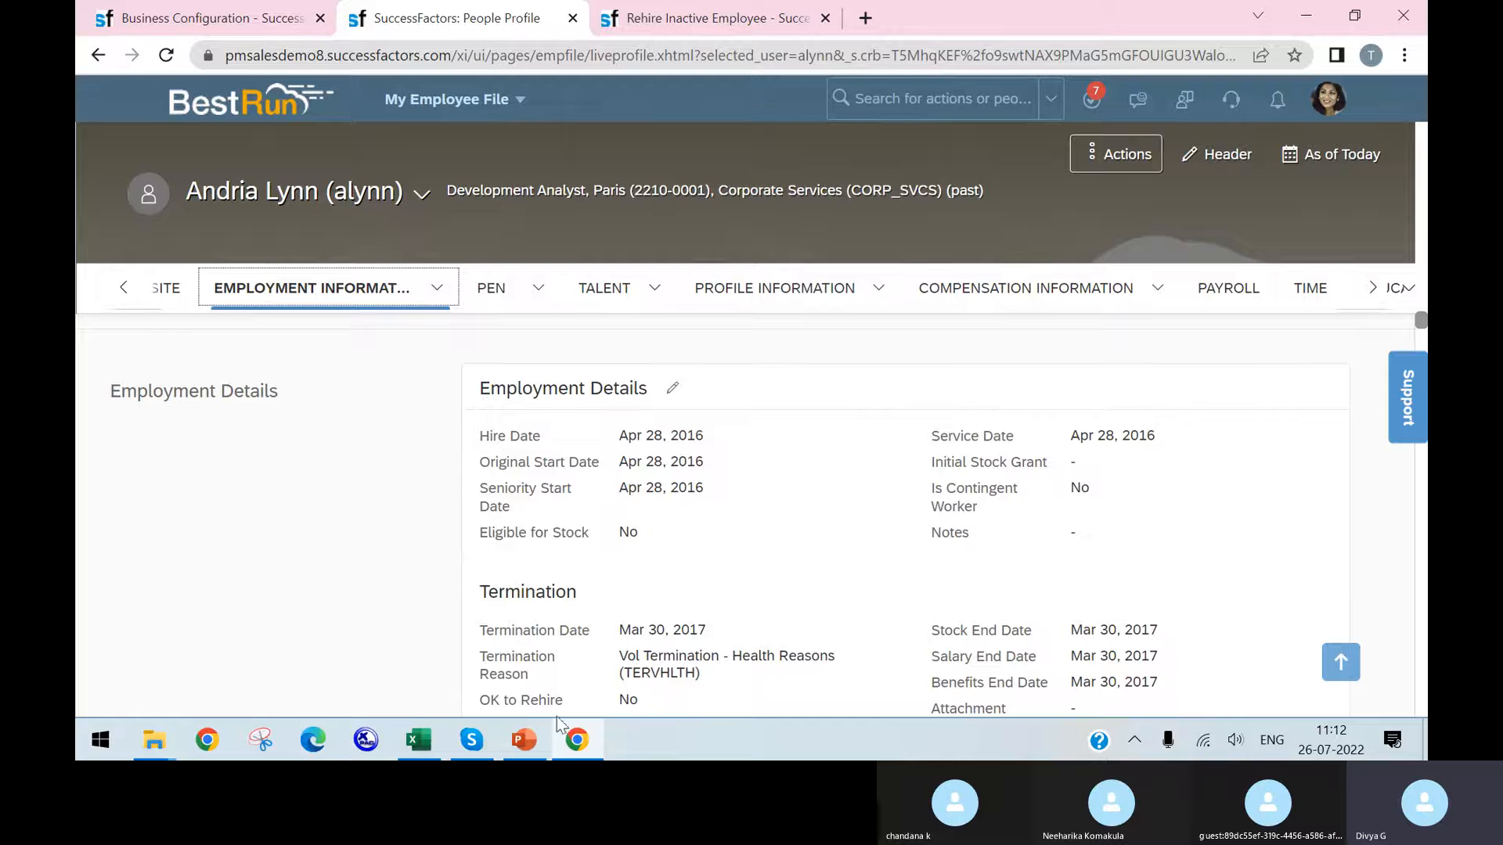
# Edit the inactive employee's Employment Details, reveal the three additional termination fields, and set OK to Rehire to Yes.
pyautogui.moveTo(615, 700); pyautogui.dragTo(662, 719)
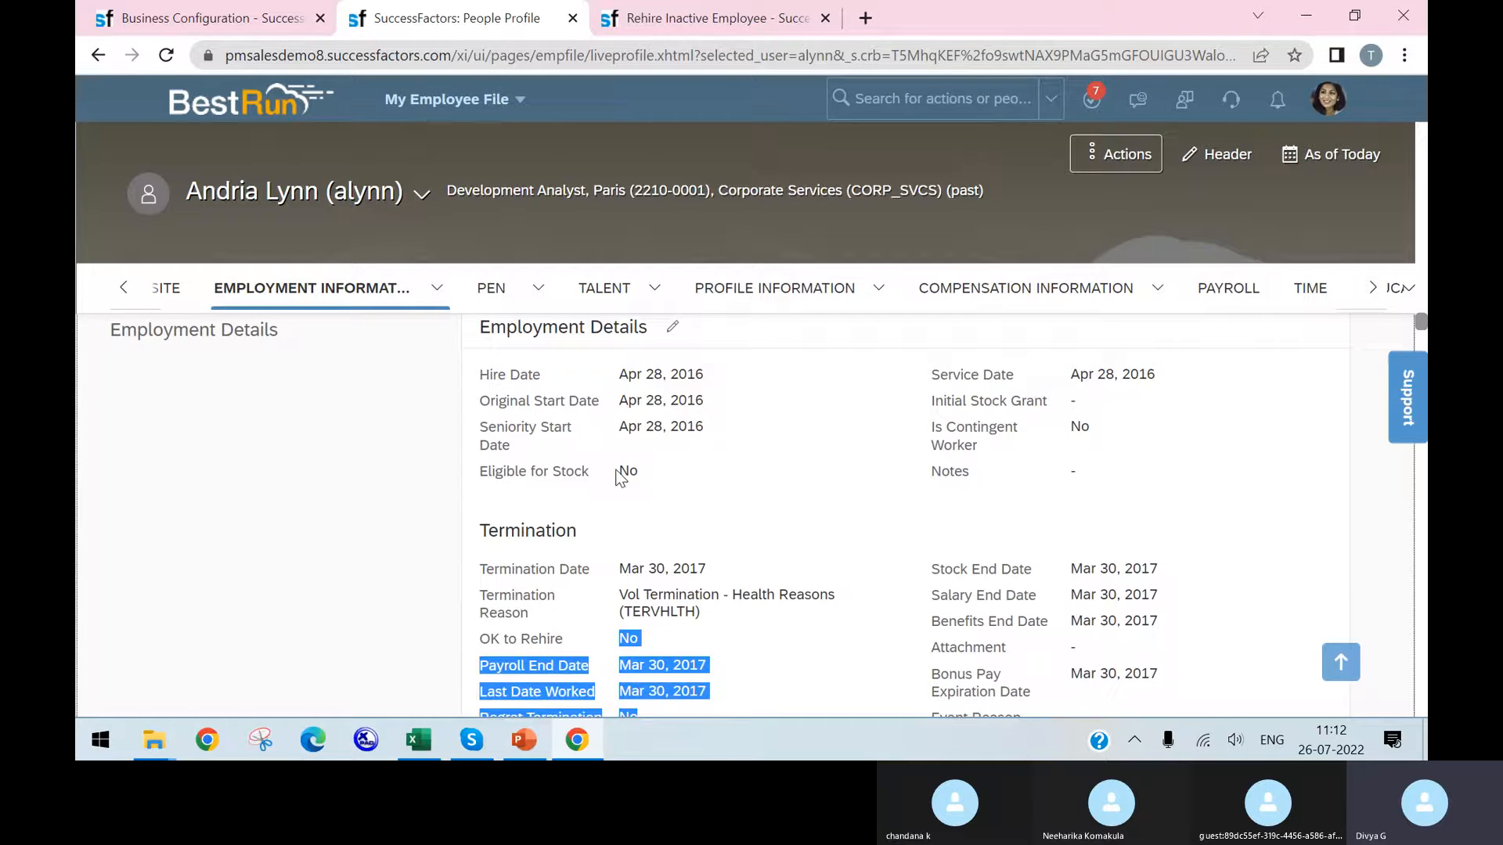
pyautogui.click(677, 334)
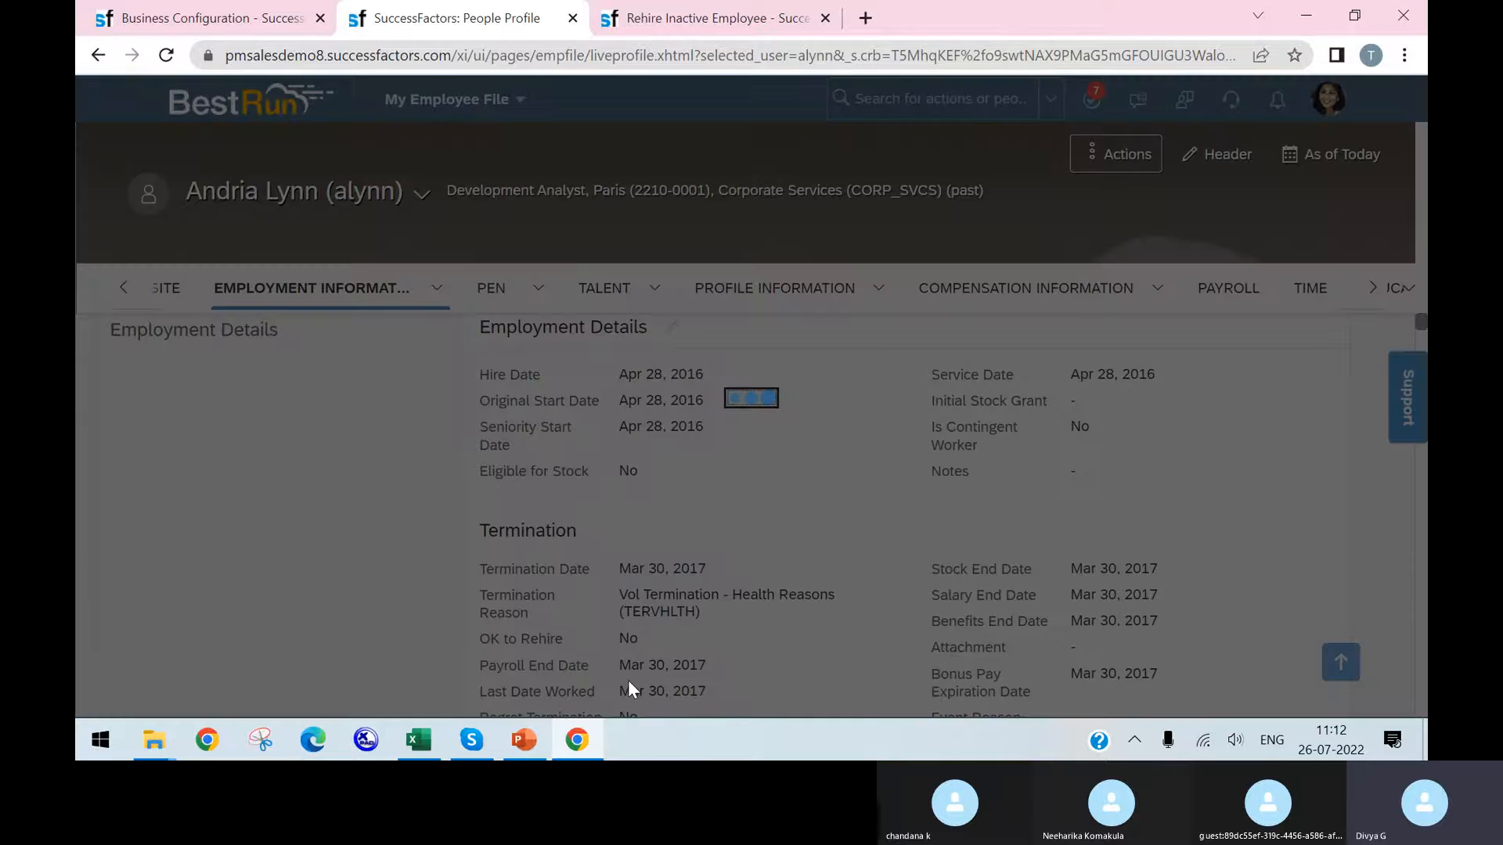
pyautogui.scroll(-5, 509, 524)
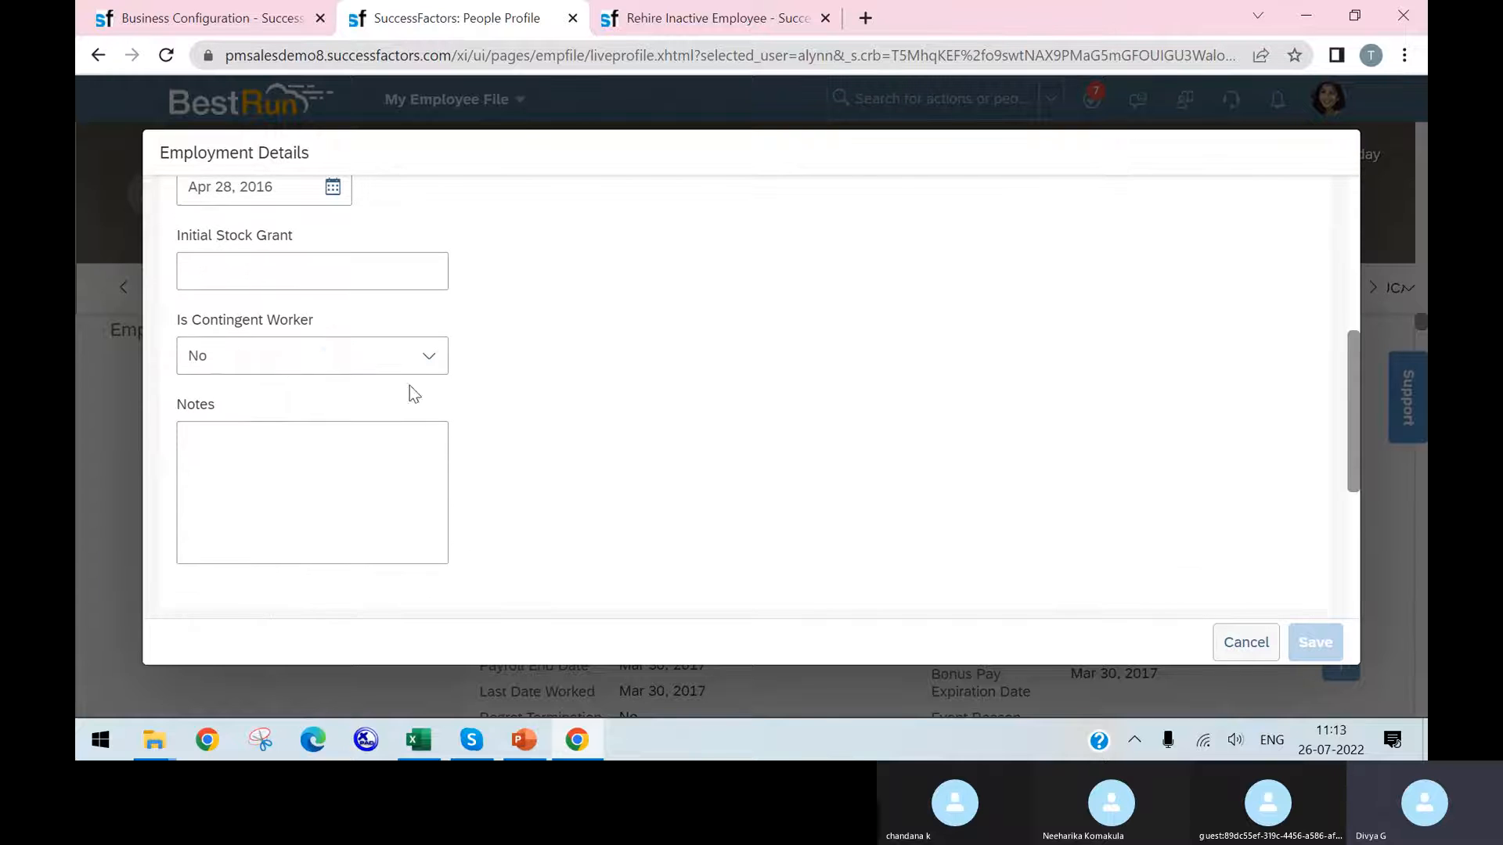
pyautogui.scroll(-5, 410, 385)
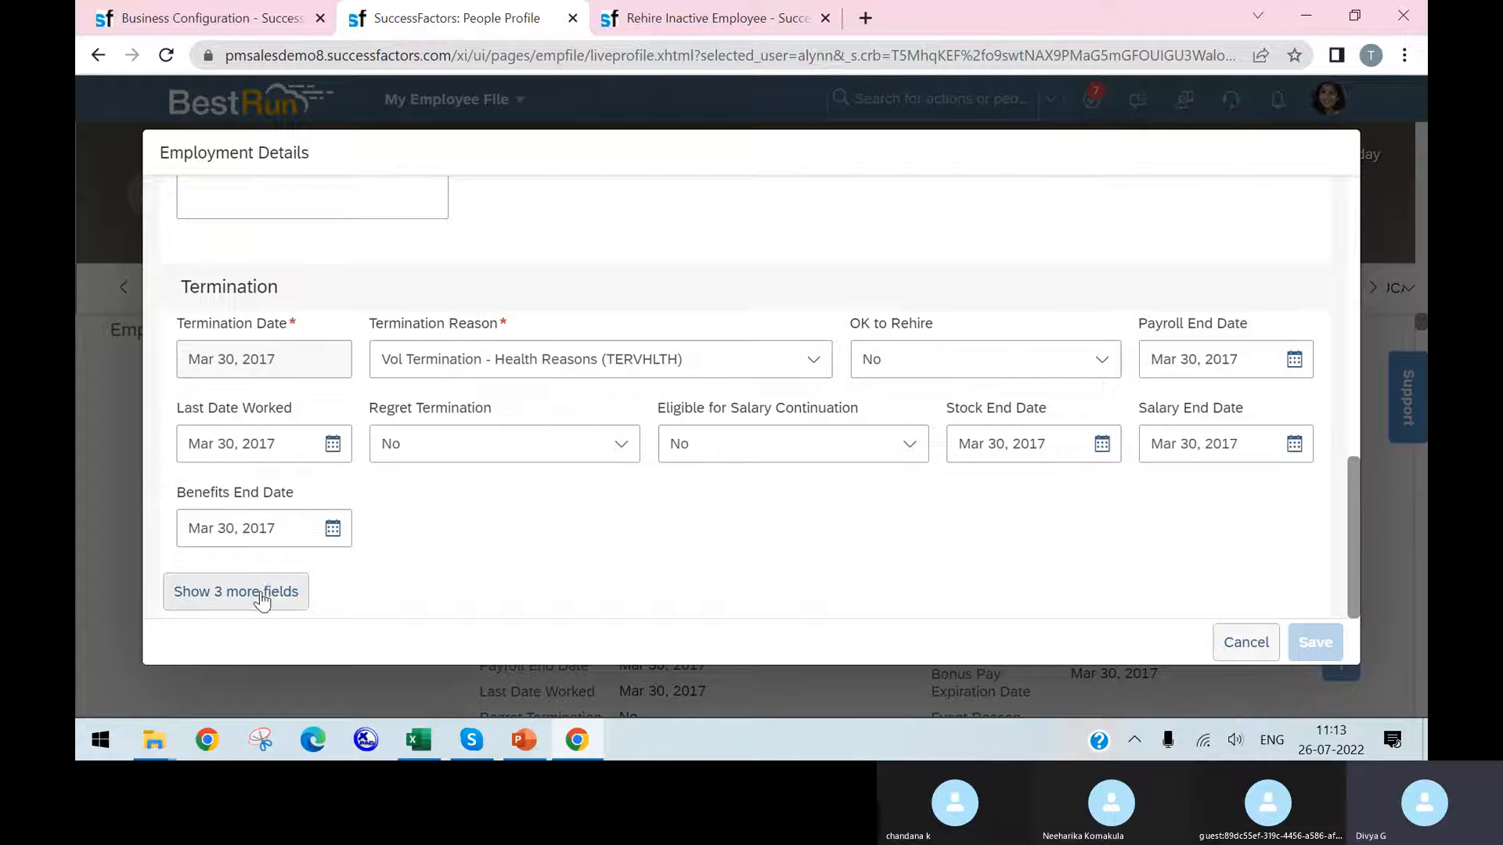
pyautogui.click(267, 594)
pyautogui.scroll(-5, 486, 560)
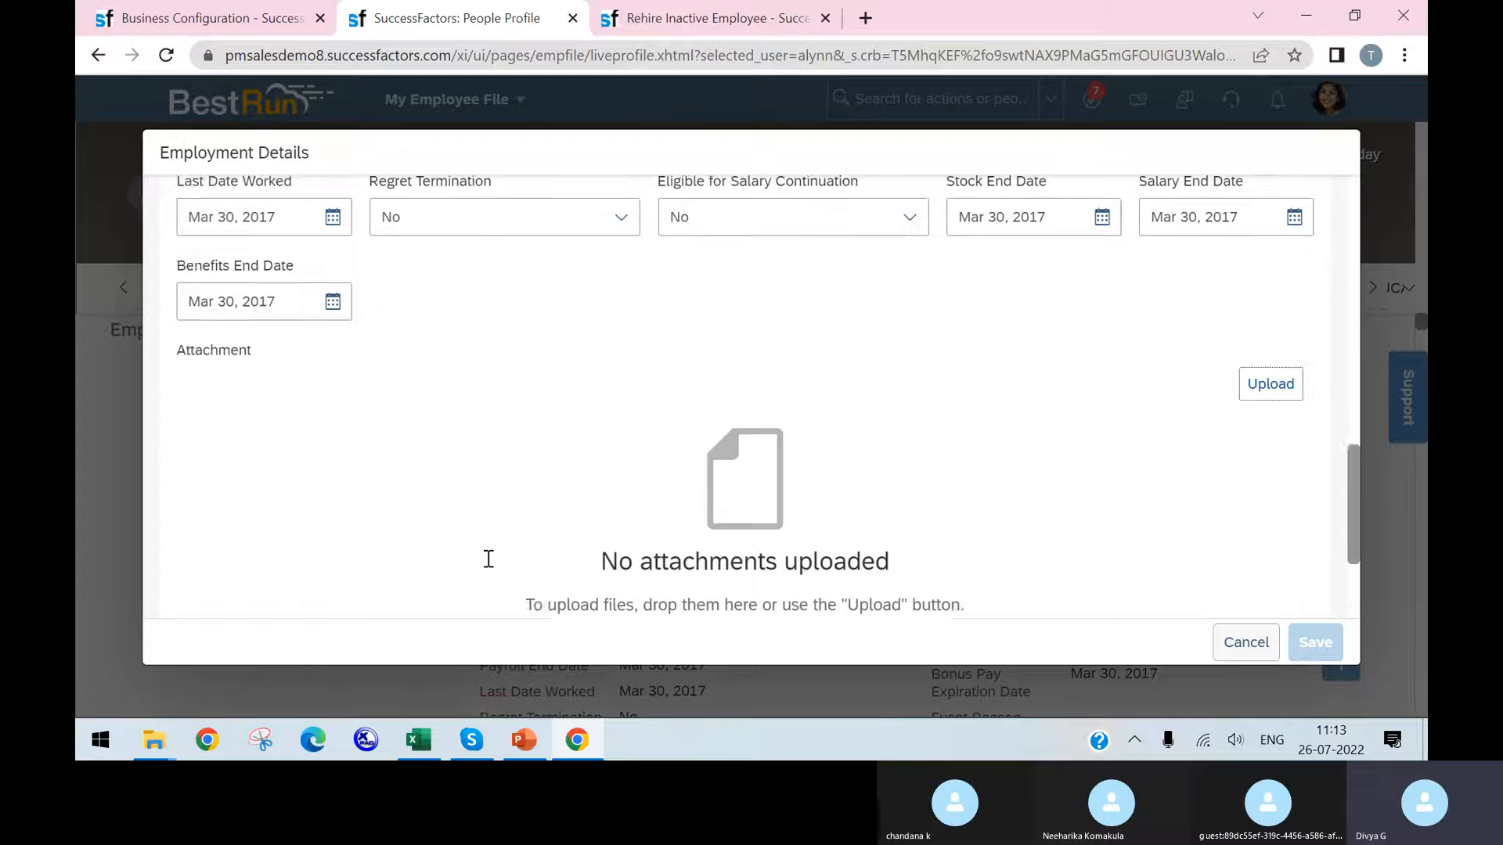
pyautogui.scroll(15, 489, 565)
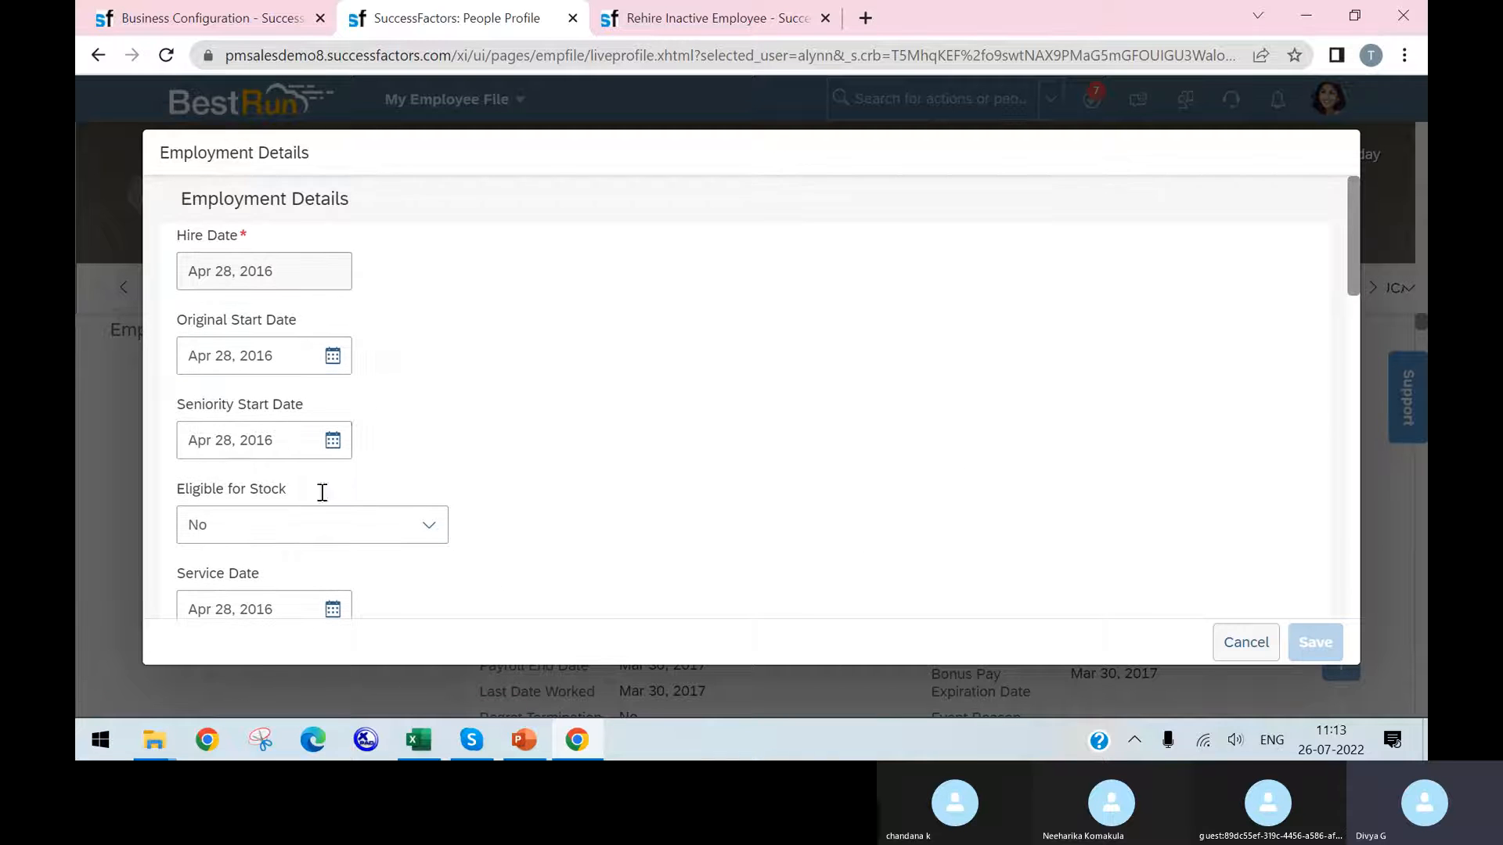
pyautogui.scroll(-3, 321, 493)
pyautogui.scroll(-6, 327, 482)
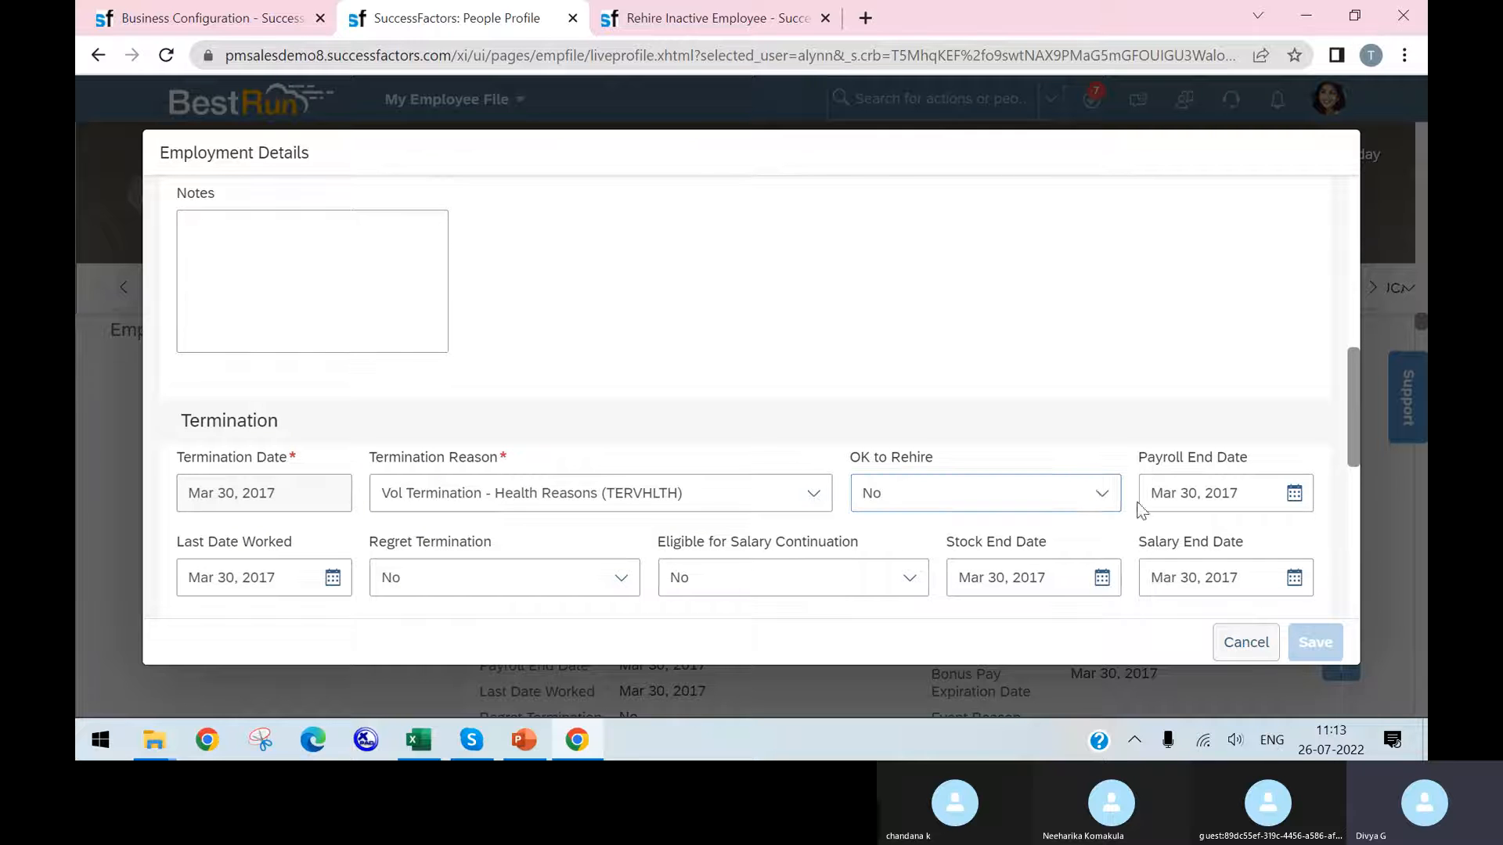
pyautogui.click(1096, 493)
pyautogui.click(983, 575)
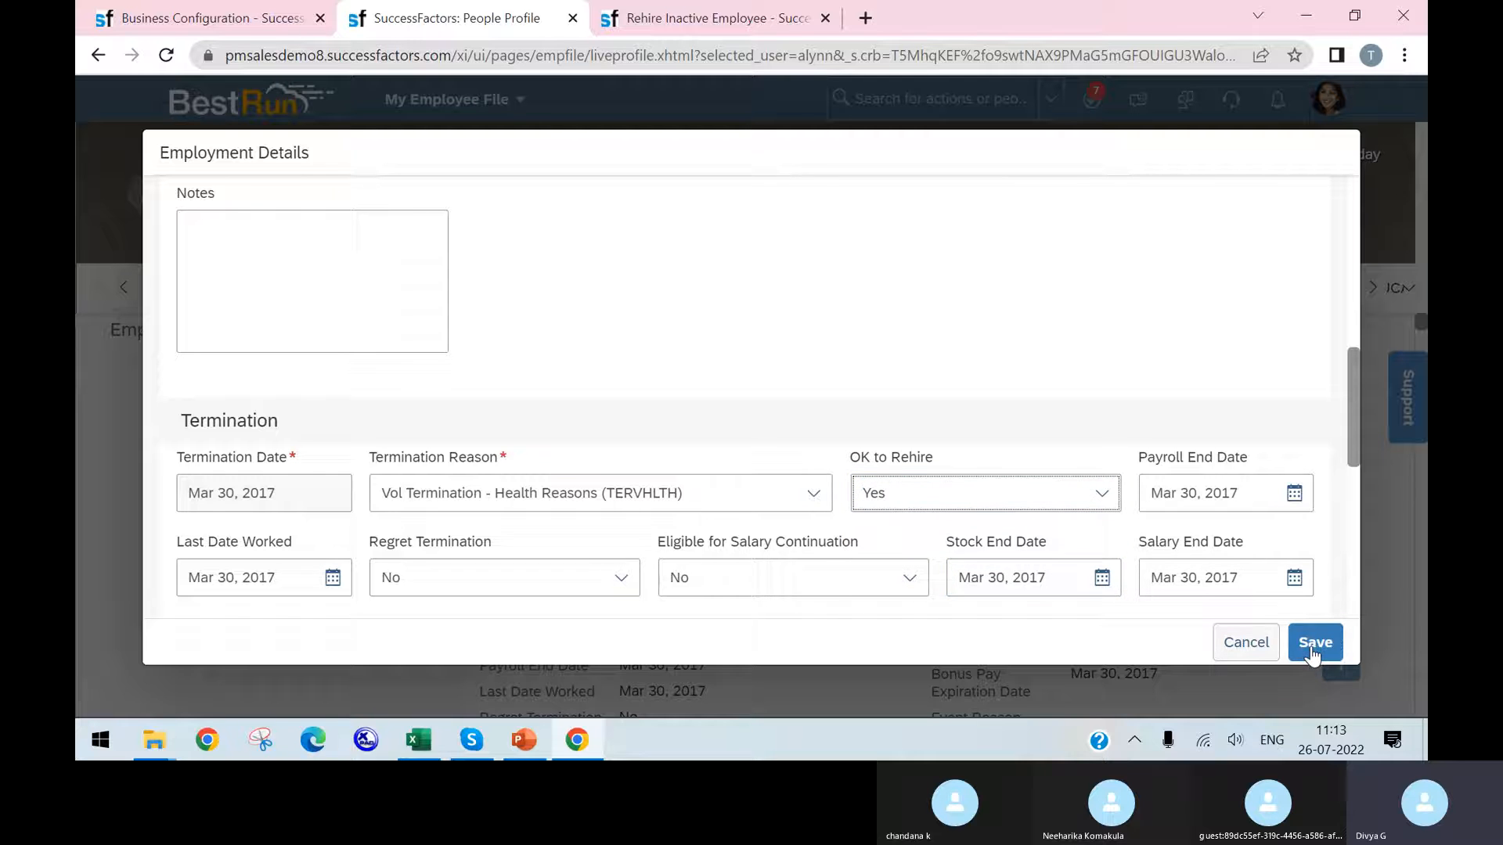
# Set the Termination Reason to Termination - Other (TEROTH) and save the Employment Details.
pyautogui.click(813, 493)
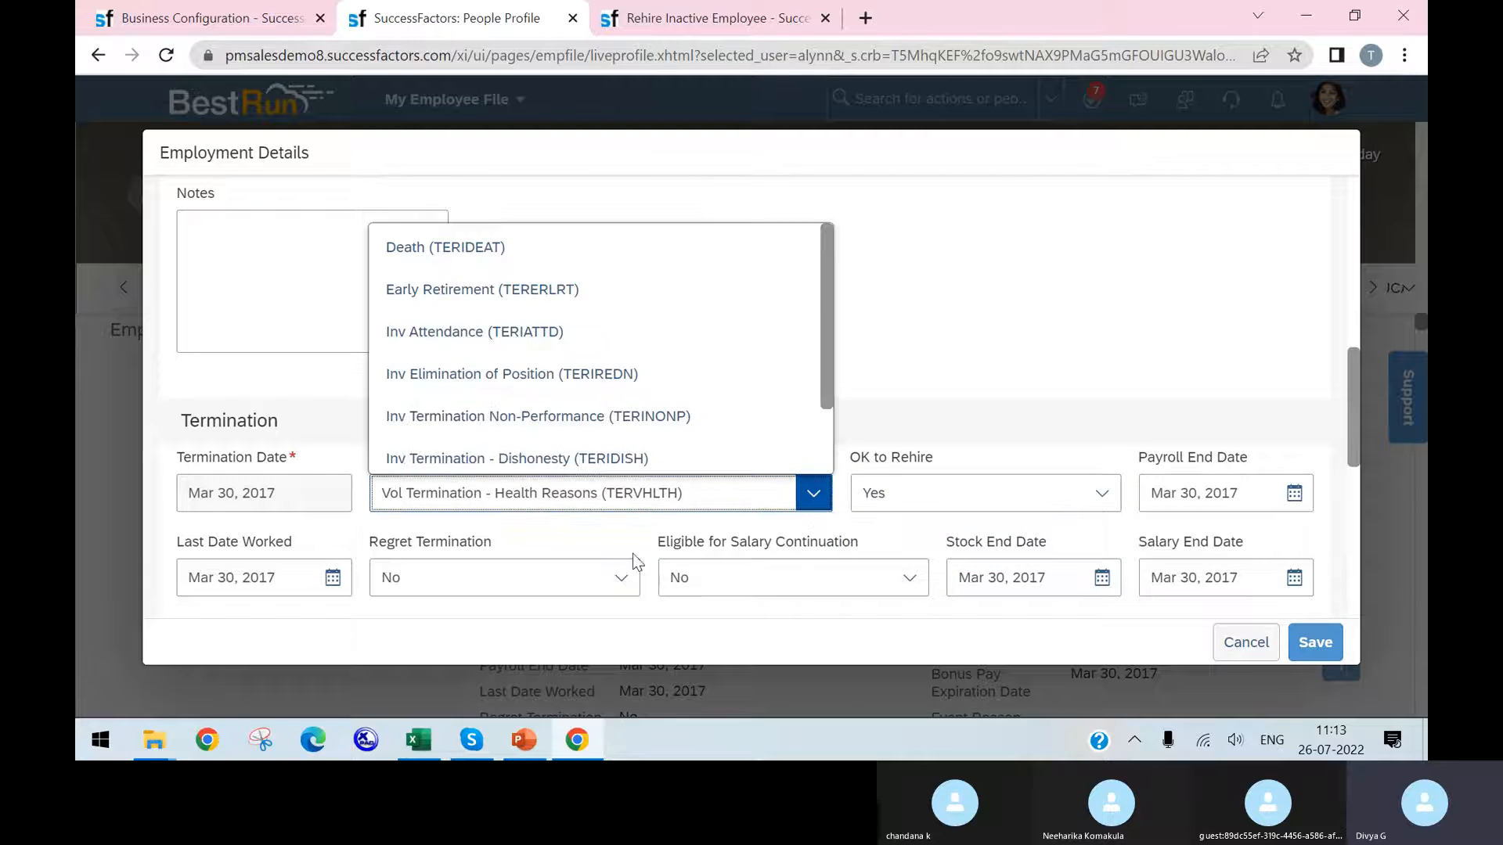
pyautogui.scroll(-2, 543, 436)
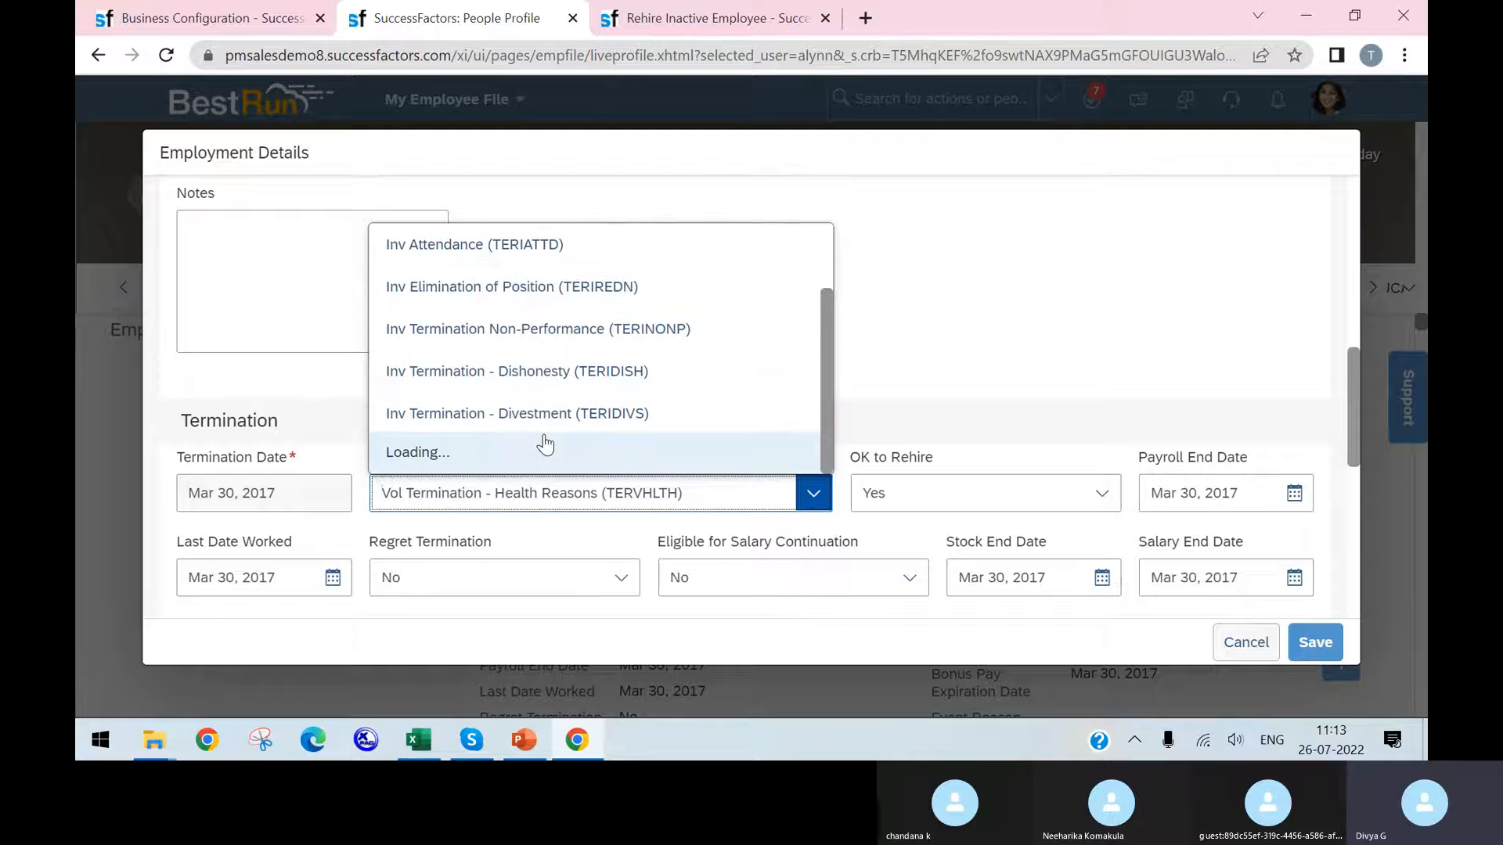
pyautogui.scroll(-6, 540, 422)
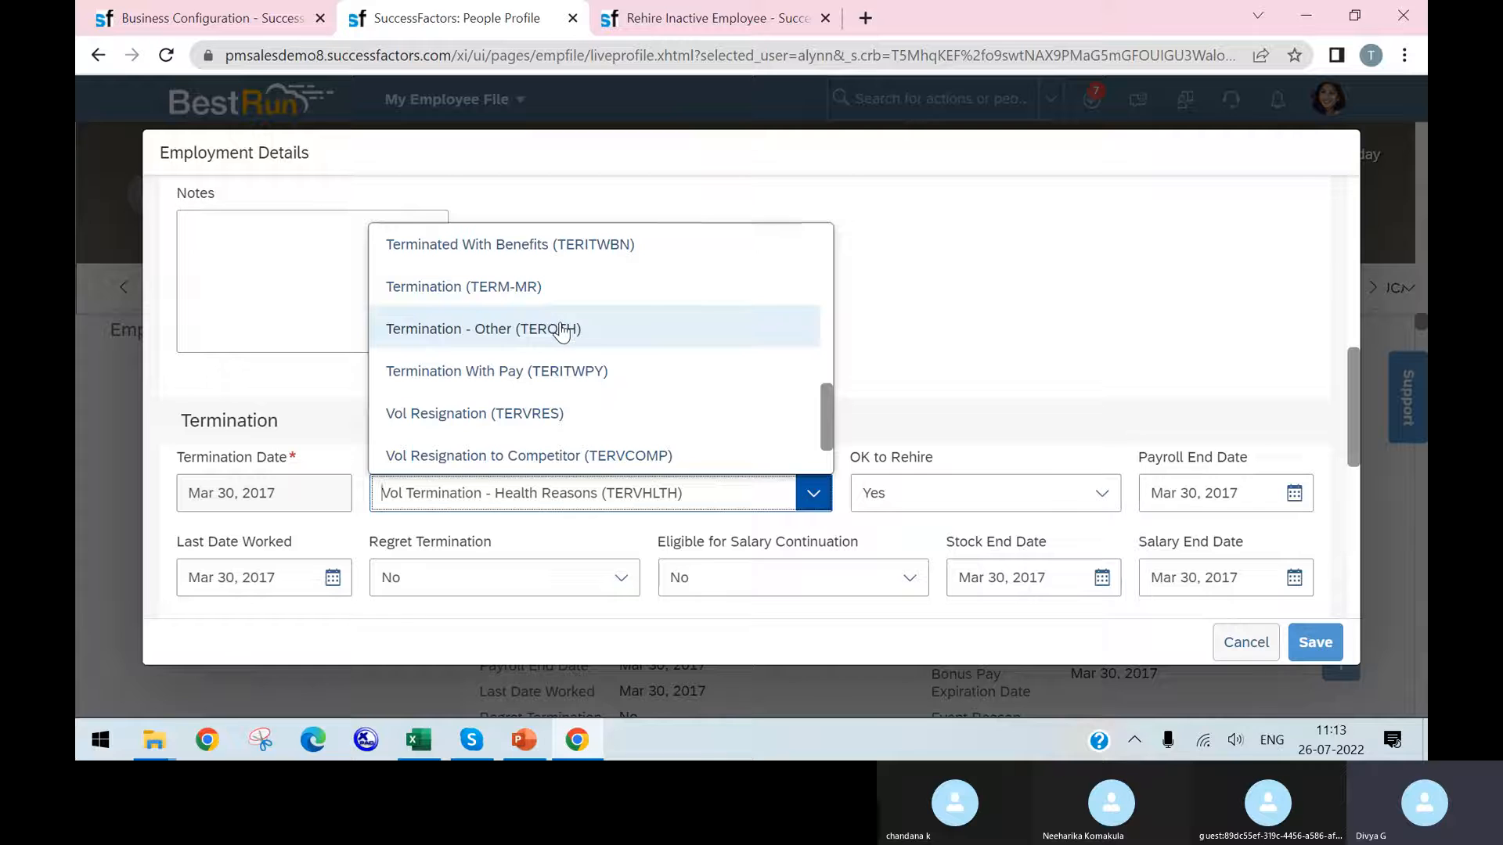
pyautogui.click(560, 329)
pyautogui.click(1315, 642)
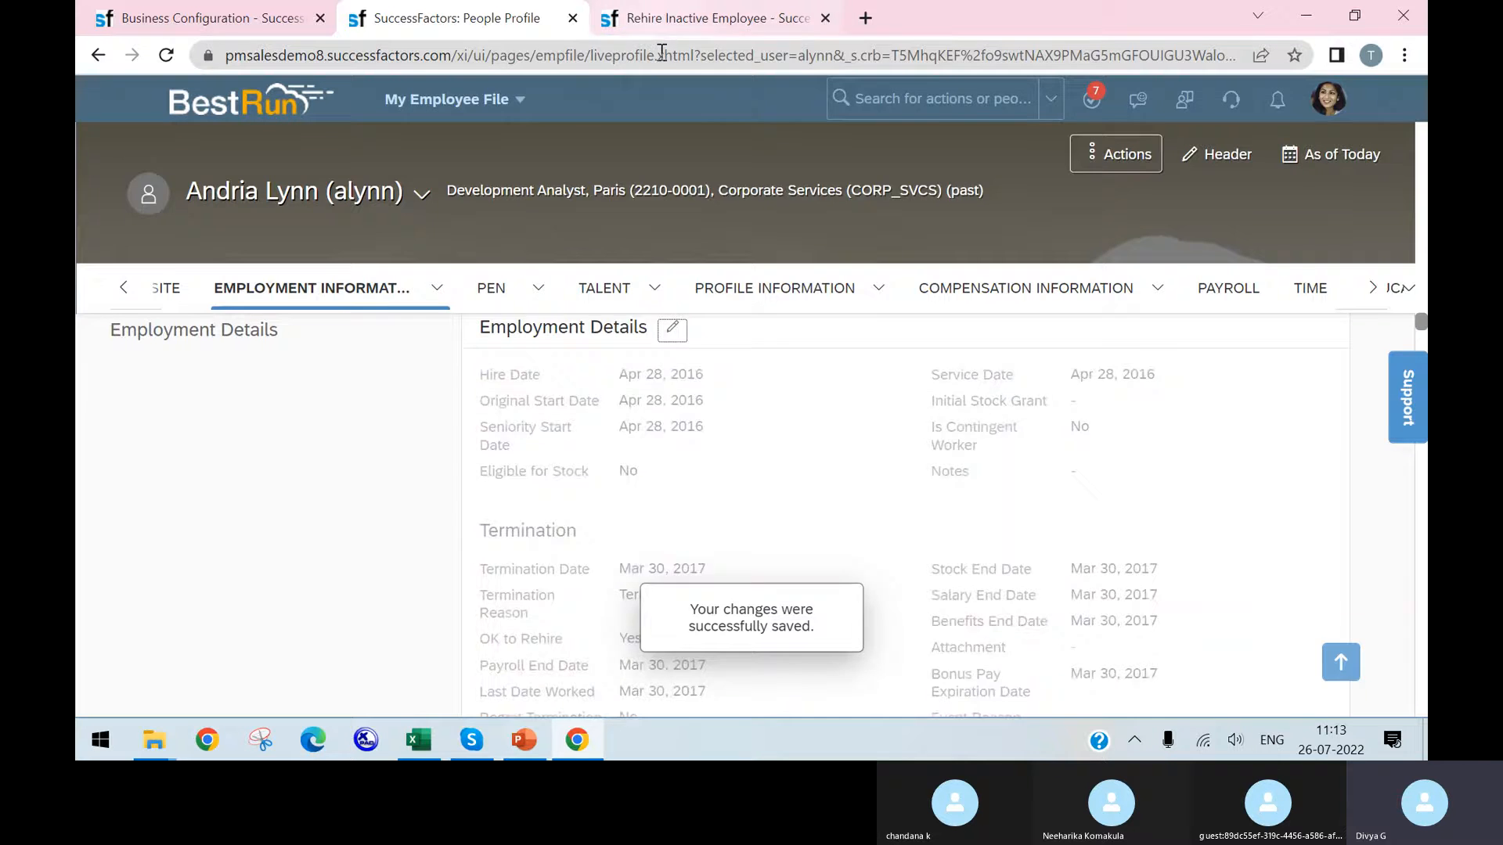
# Reload the Rehire Inactive Employee page, start rehiring the second listed employee, and look through the Add New Employee form.
pyautogui.click(681, 17)
pyautogui.click(199, 322)
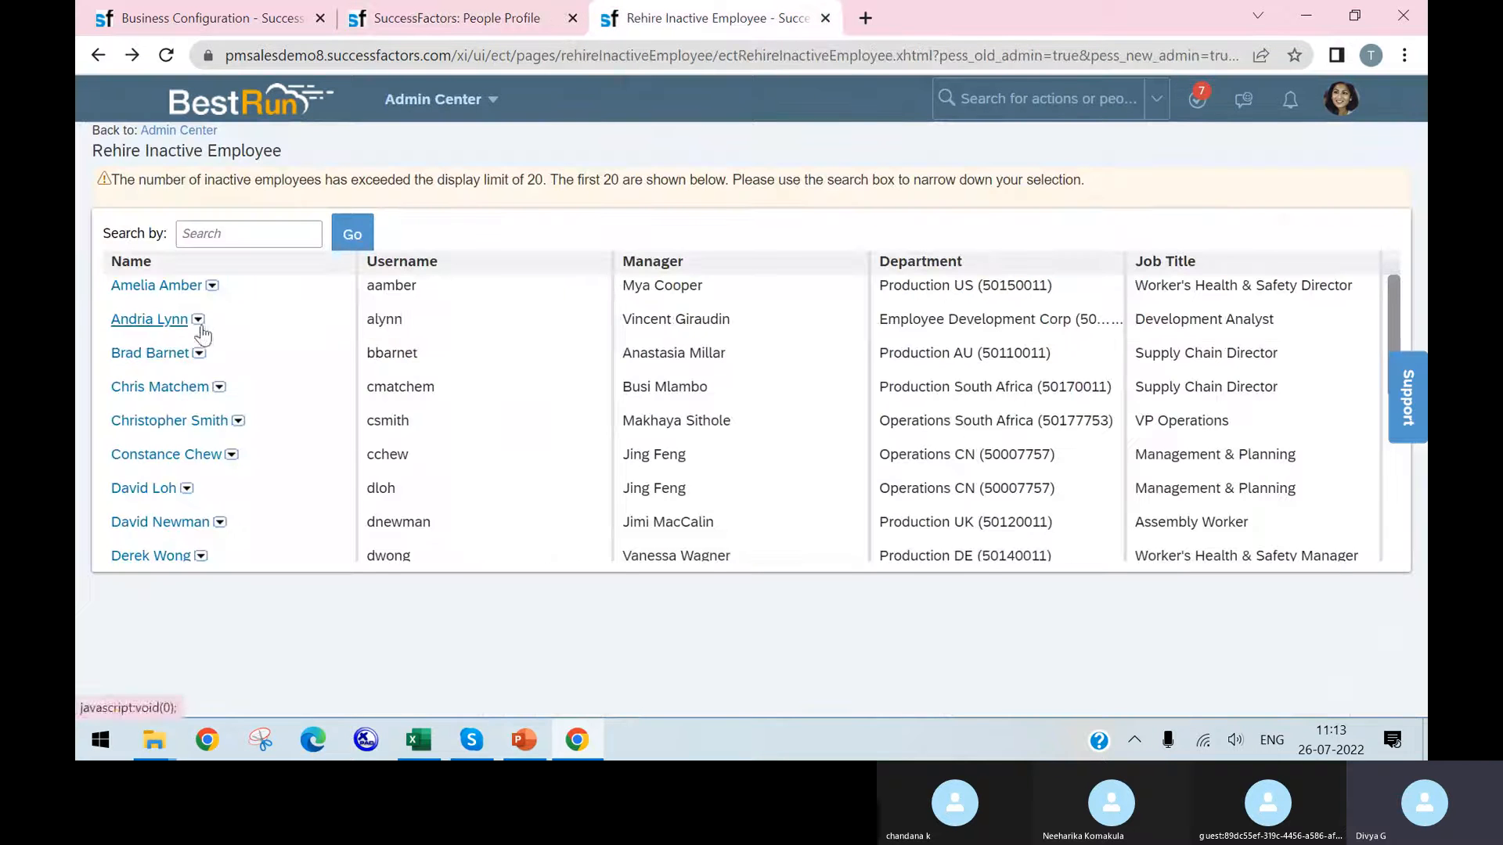
pyautogui.click(165, 55)
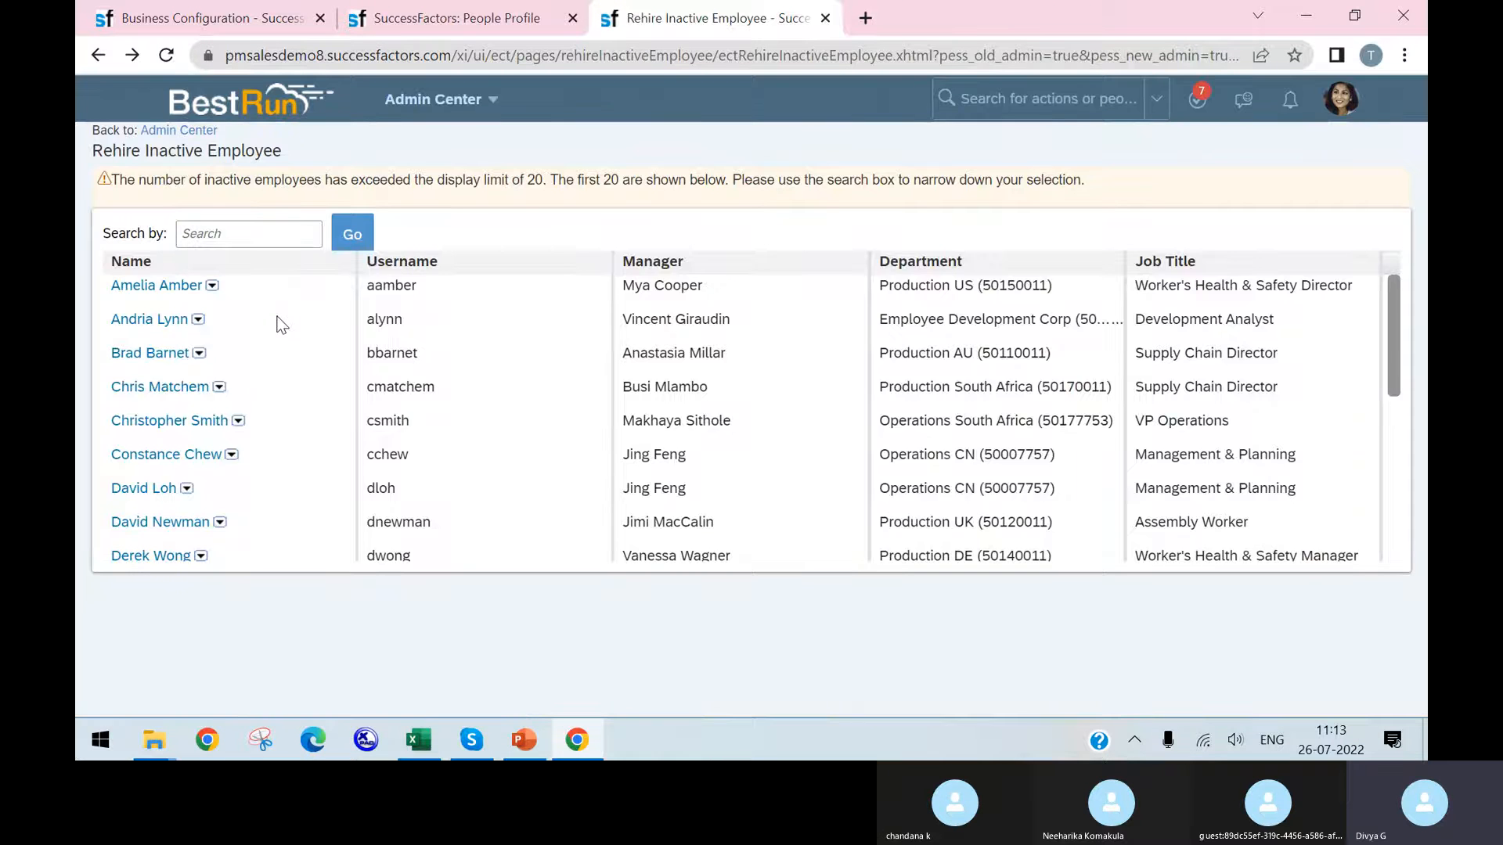
pyautogui.click(199, 320)
pyautogui.click(202, 338)
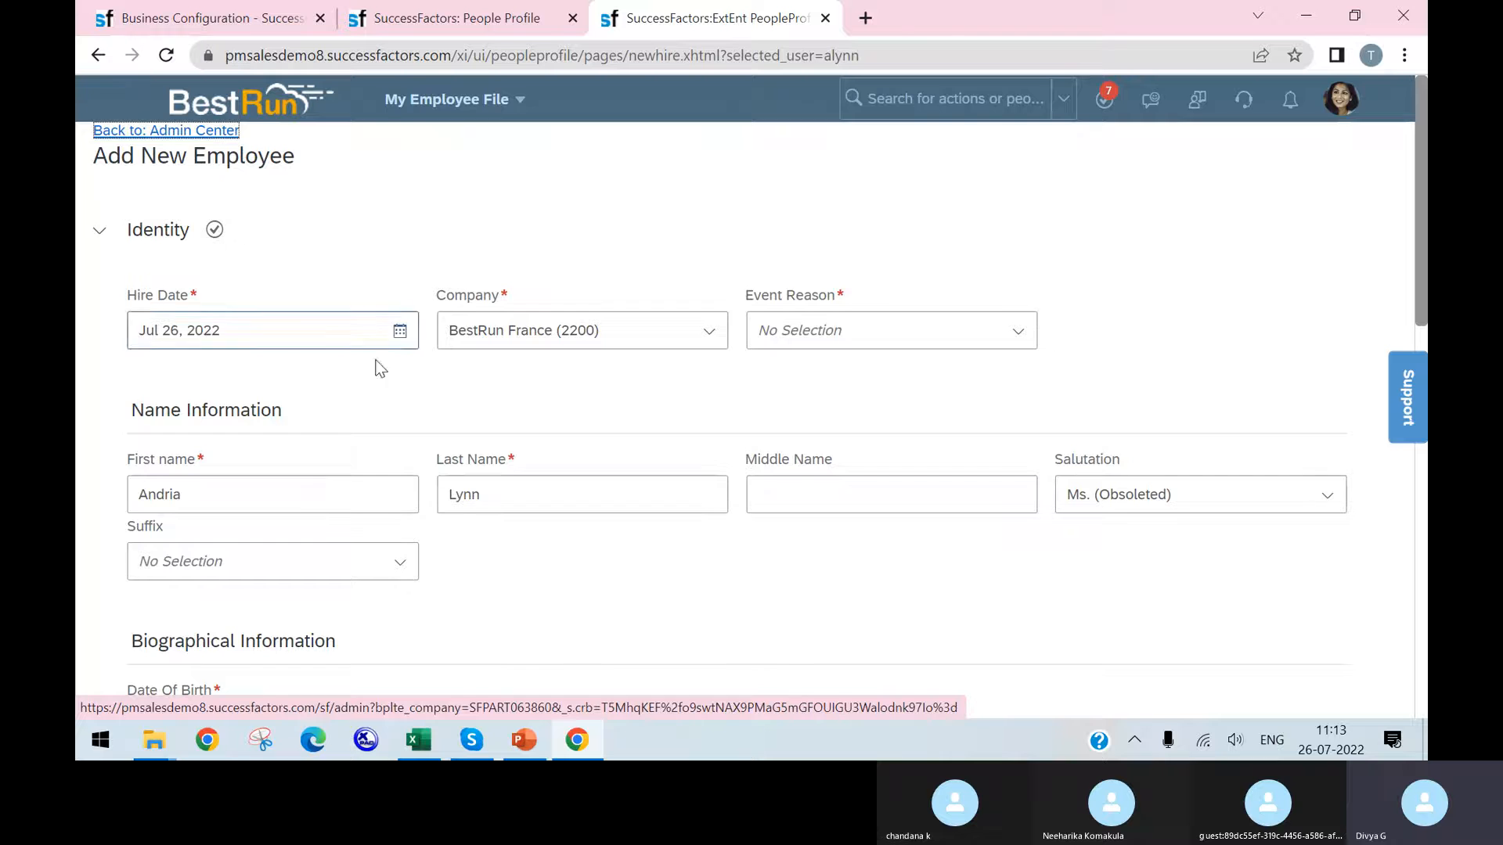
pyautogui.scroll(-10, 583, 418)
pyautogui.scroll(-3, 618, 435)
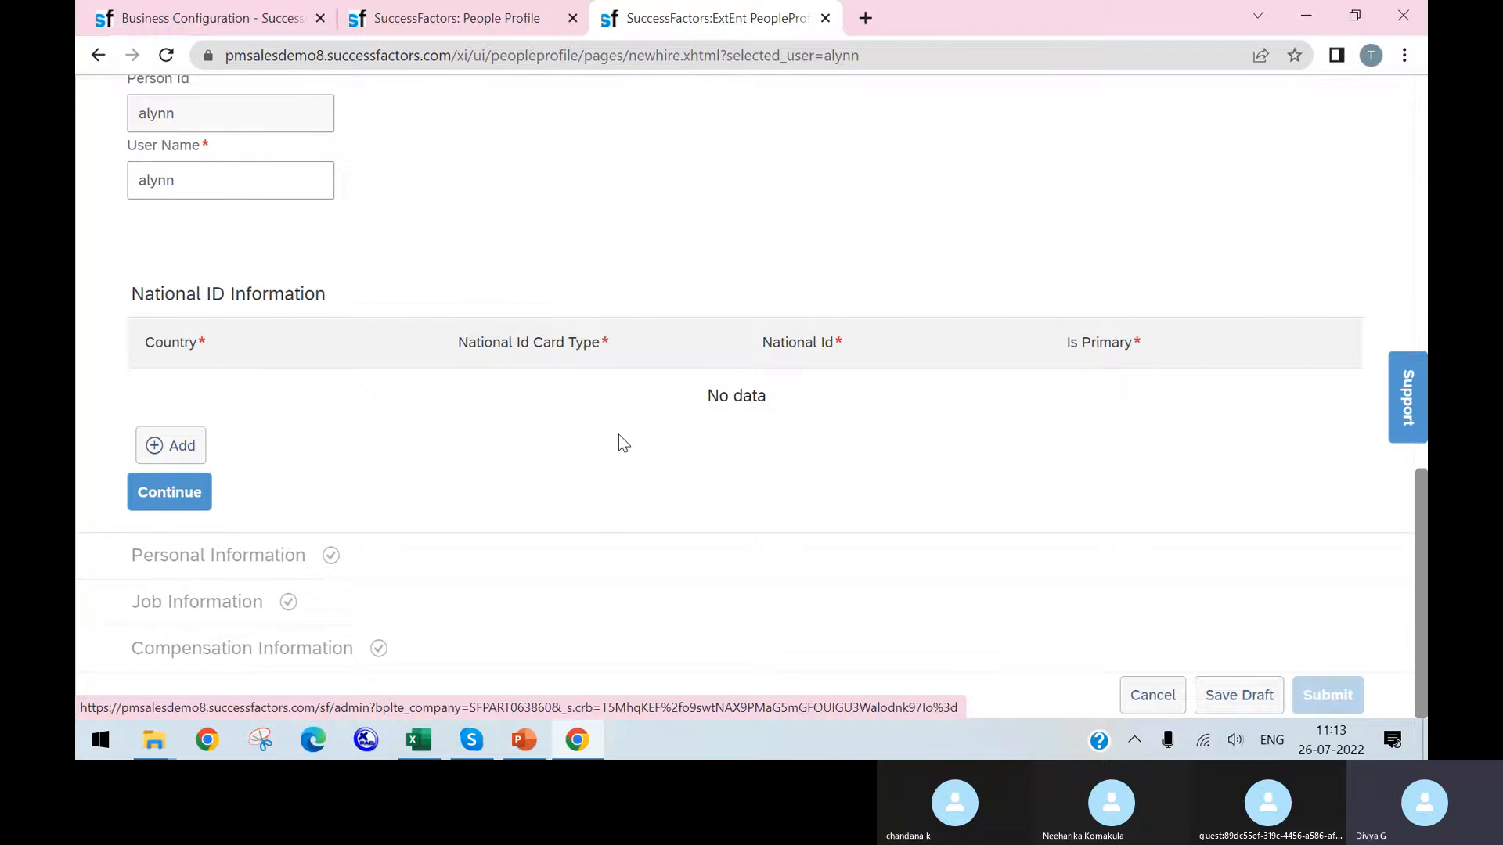
pyautogui.scroll(7, 618, 434)
pyautogui.scroll(8, 618, 438)
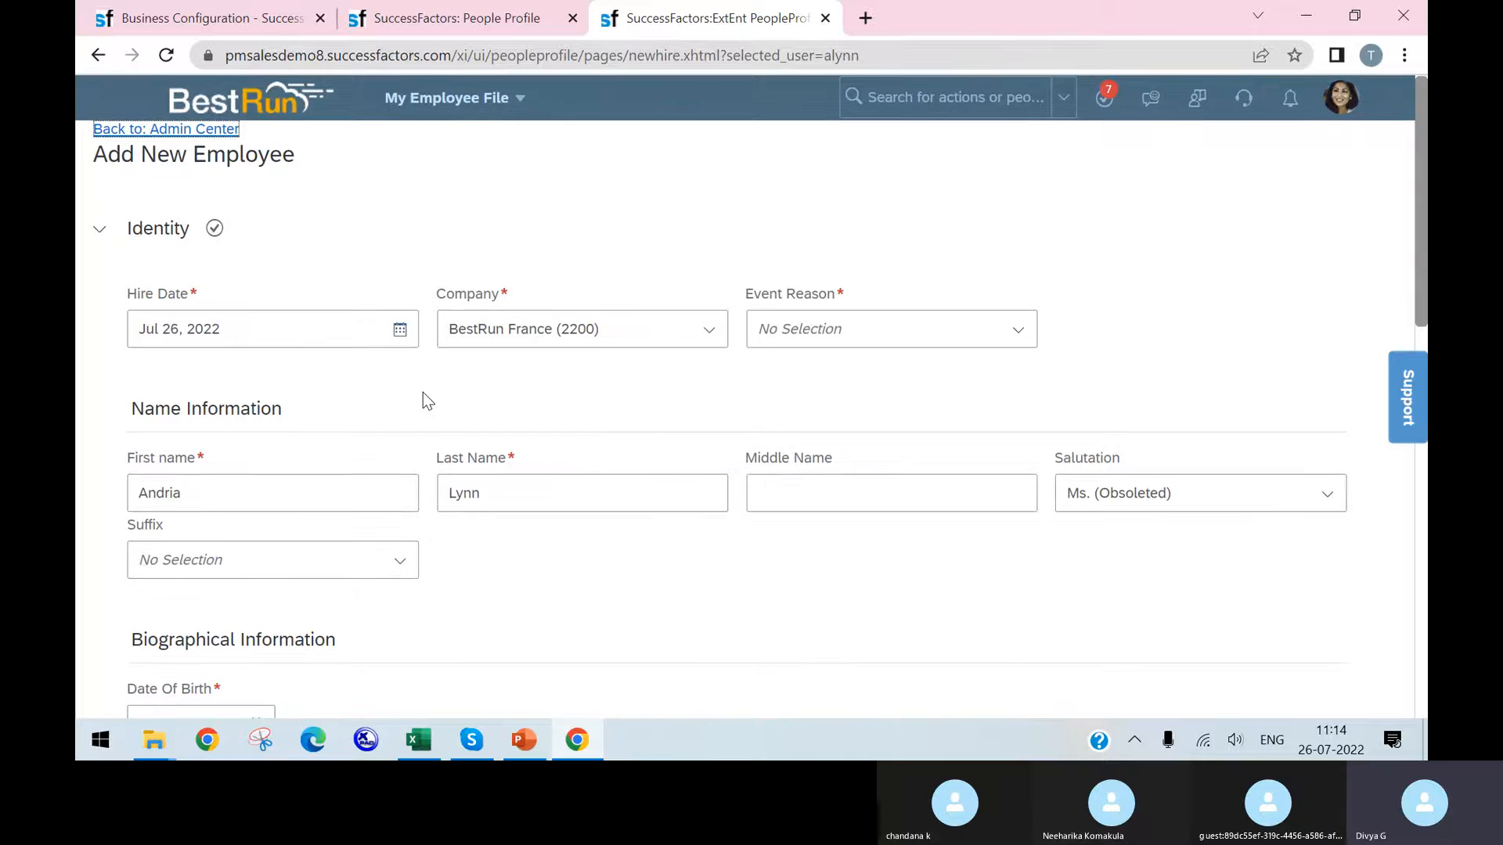
pyautogui.scroll(-4, 439, 391)
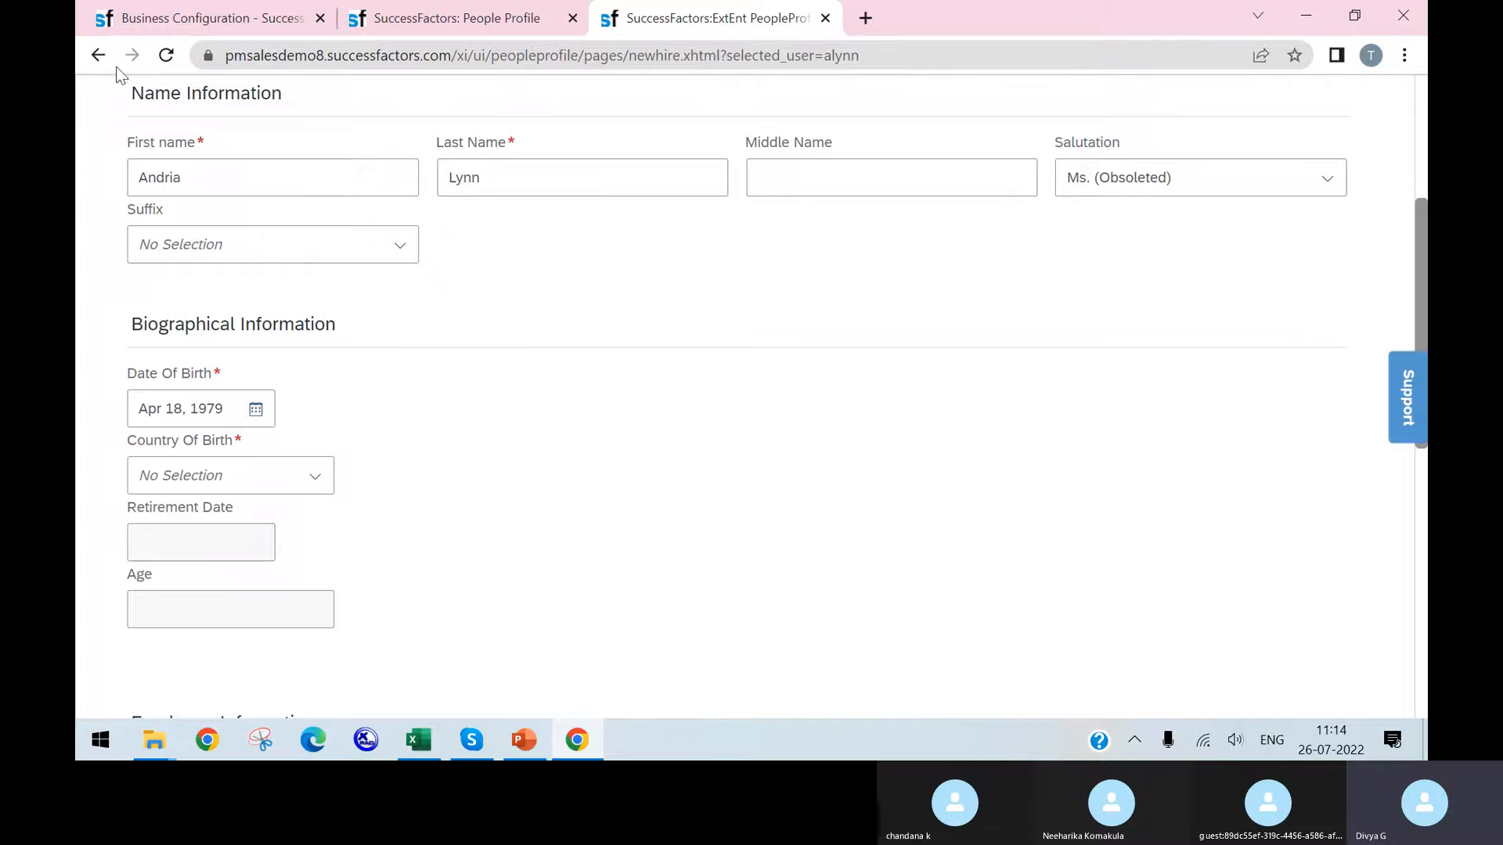
# Return to the inactive employee's profile, edit the Employment Details again, and set OK to Rehire to No.
pyautogui.click(407, 18)
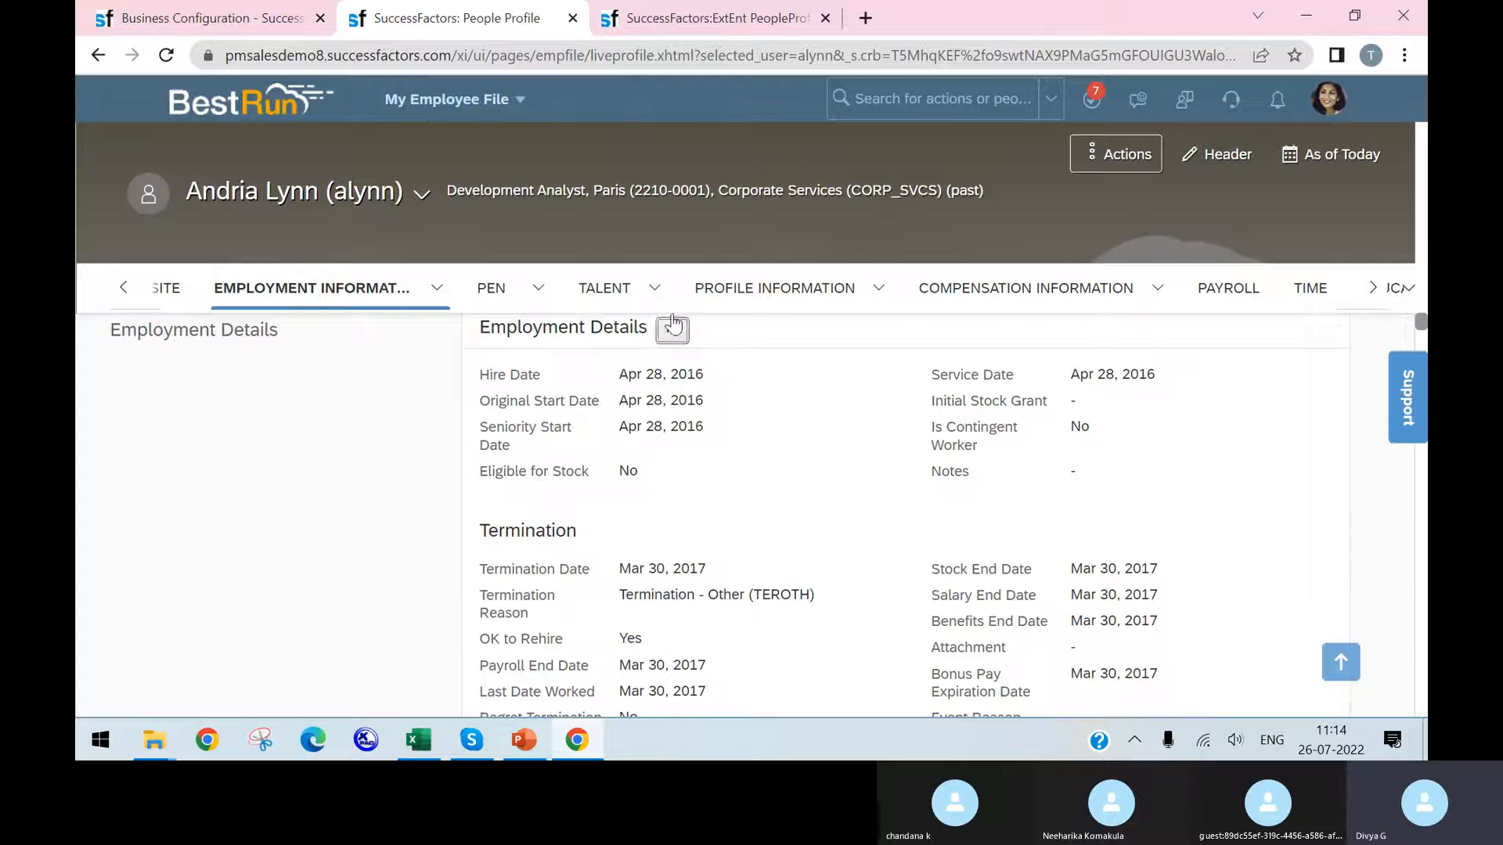
pyautogui.click(673, 328)
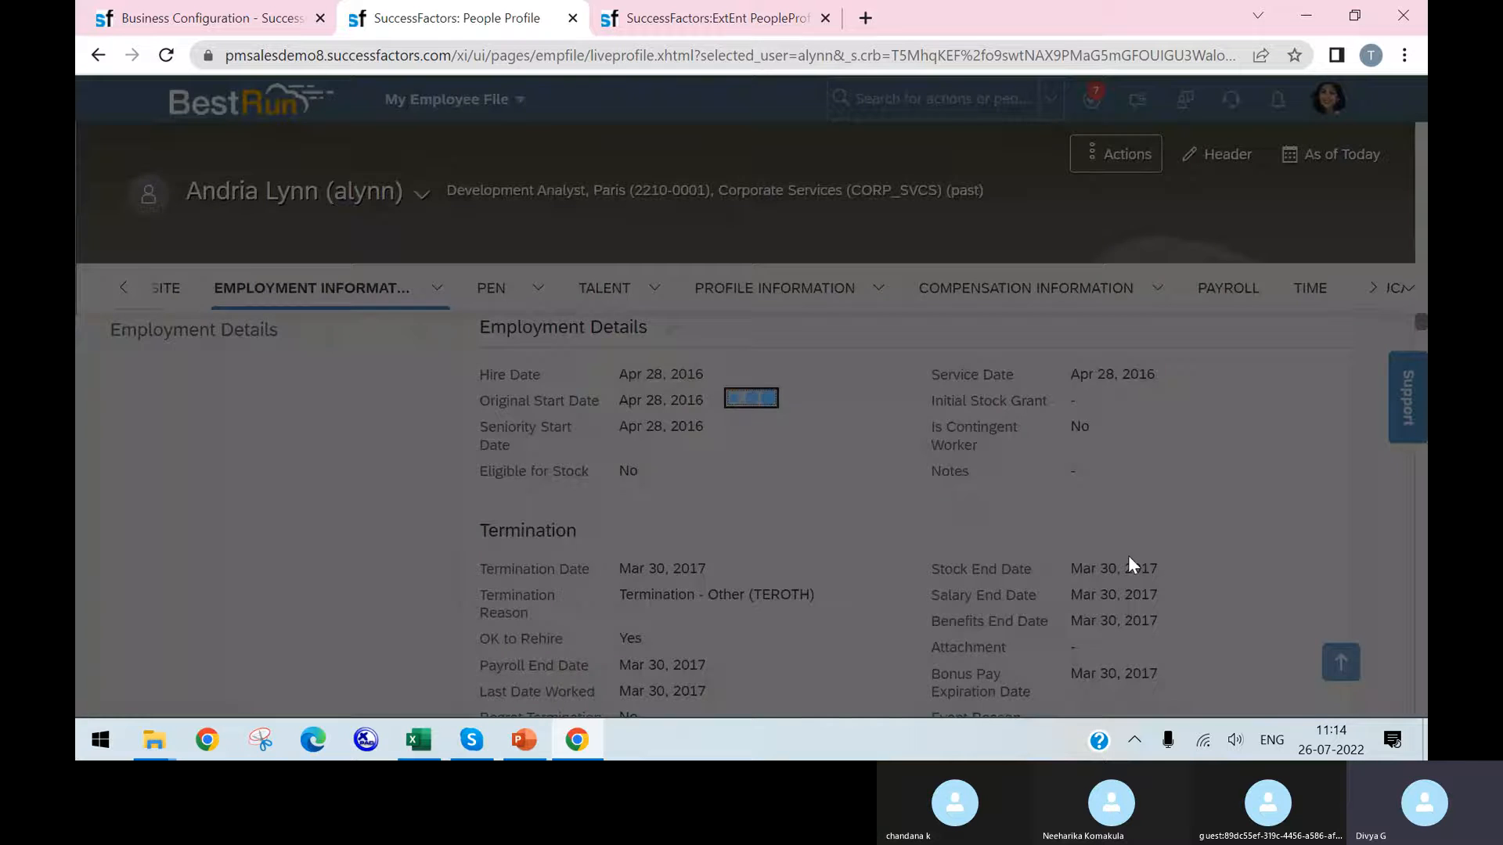
pyautogui.scroll(-5, 584, 482)
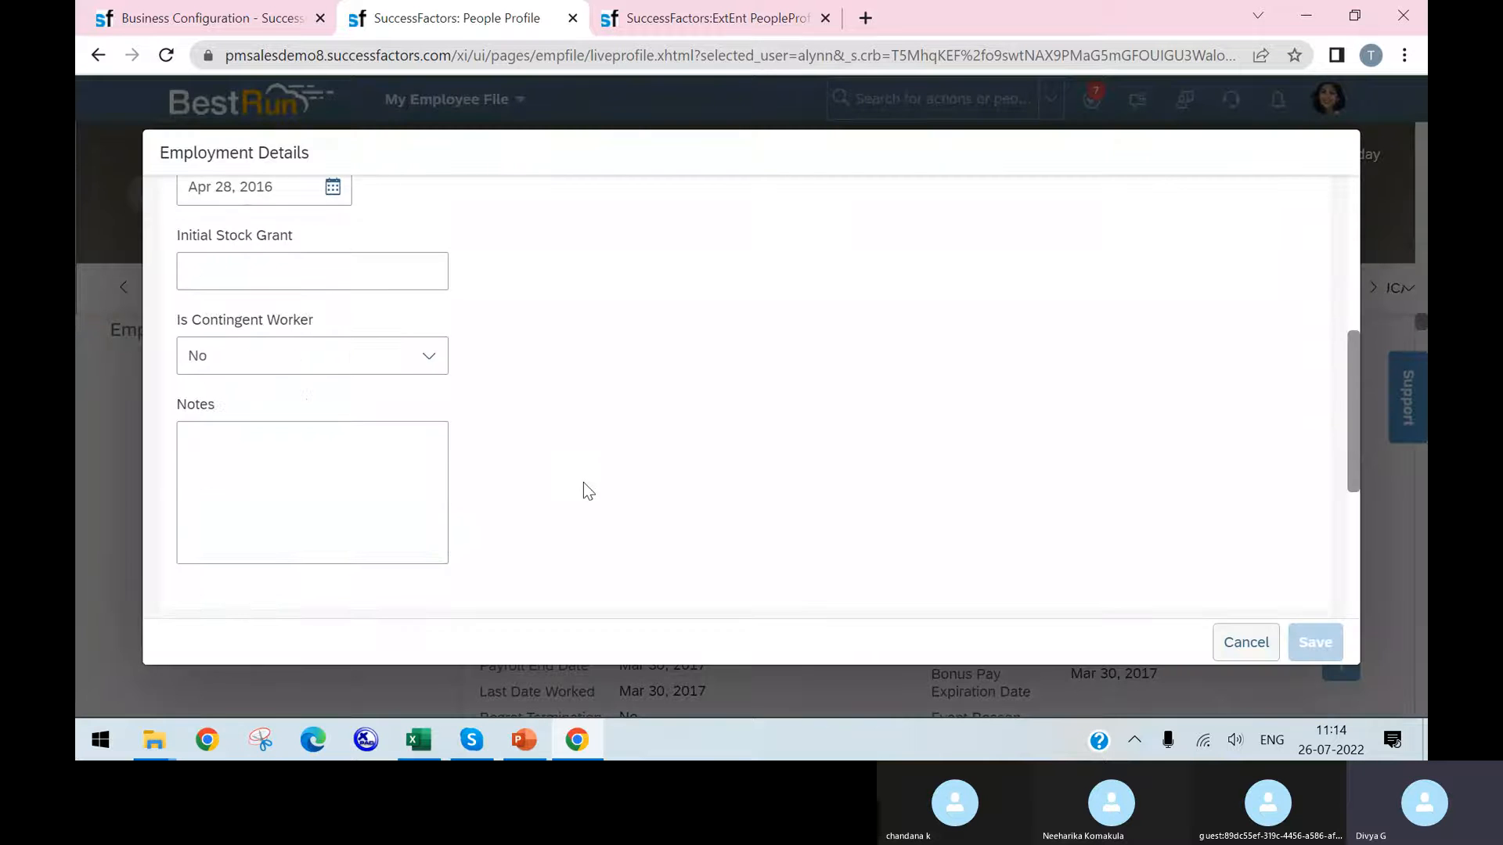
pyautogui.scroll(-4, 584, 482)
pyautogui.click(1006, 387)
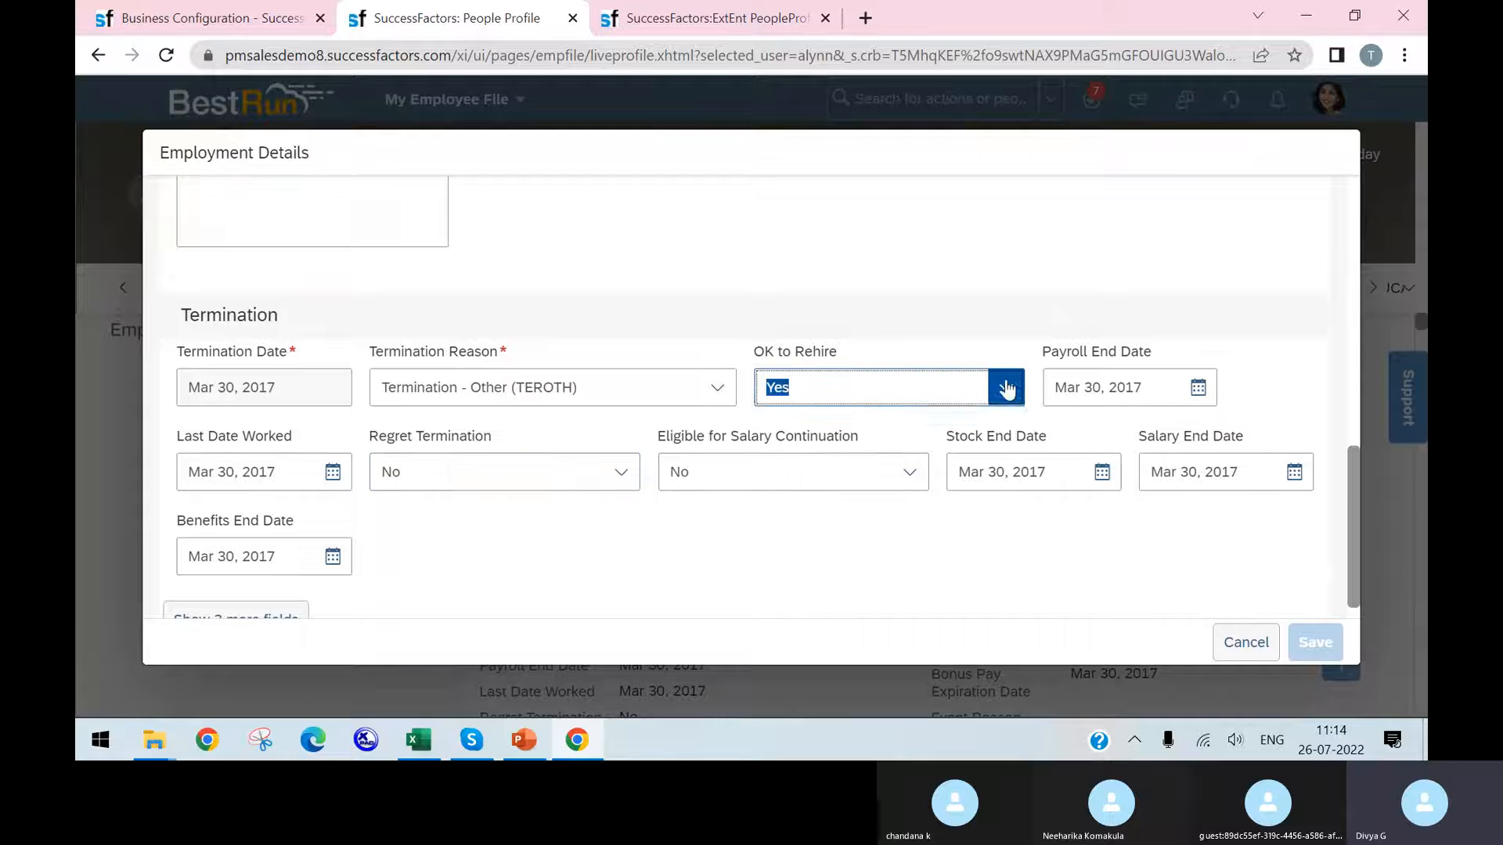
pyautogui.click(926, 433)
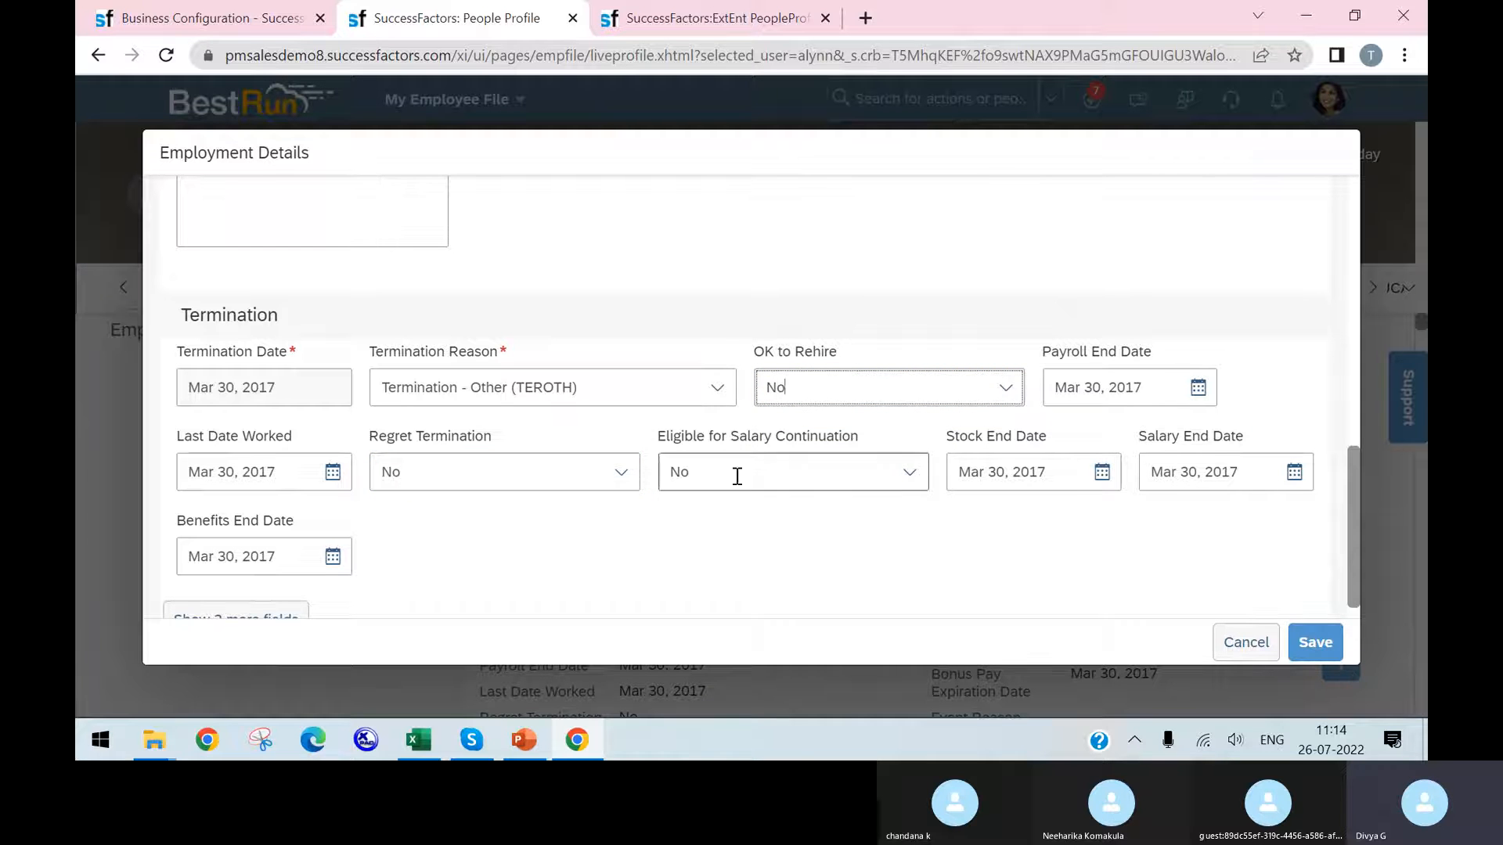
# Set the Termination Reason to Inv Attendance (TERIATTD), save the Employment Details, and close the open rehire form.
pyautogui.click(717, 388)
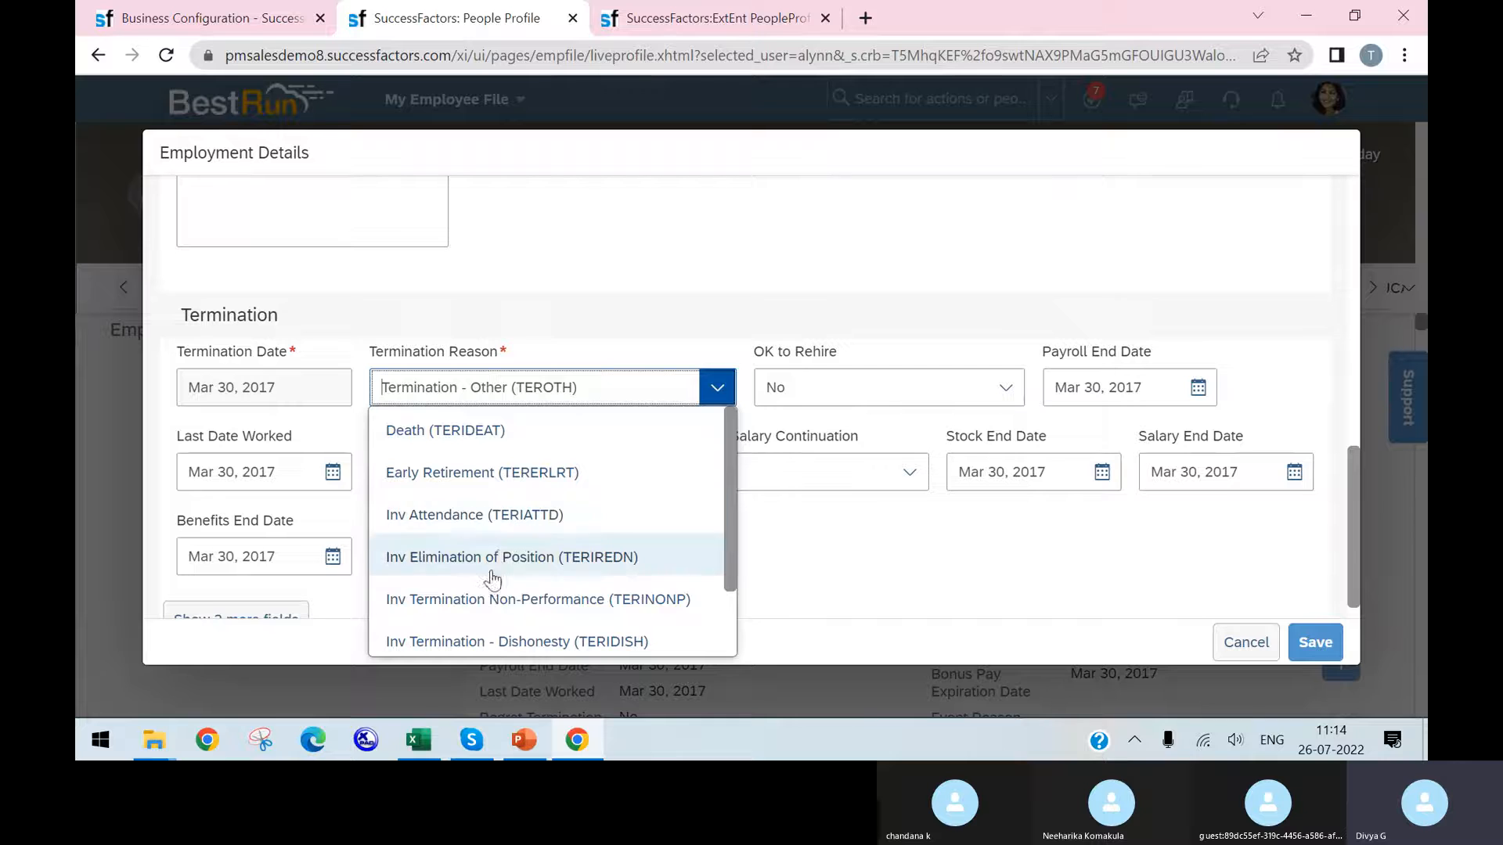
pyautogui.click(512, 518)
pyautogui.click(1333, 643)
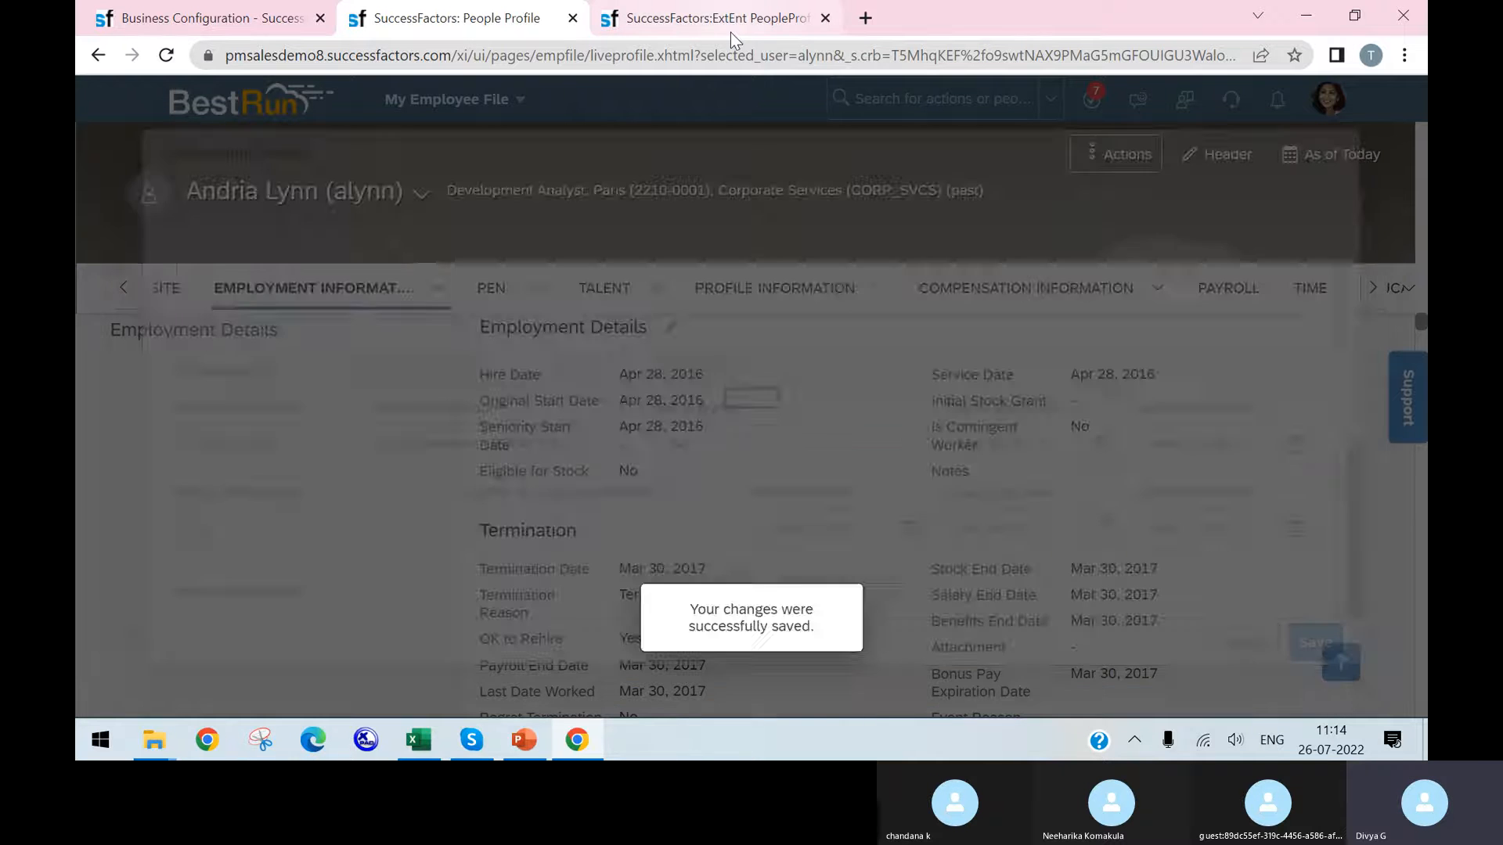
pyautogui.click(730, 31)
pyautogui.click(825, 18)
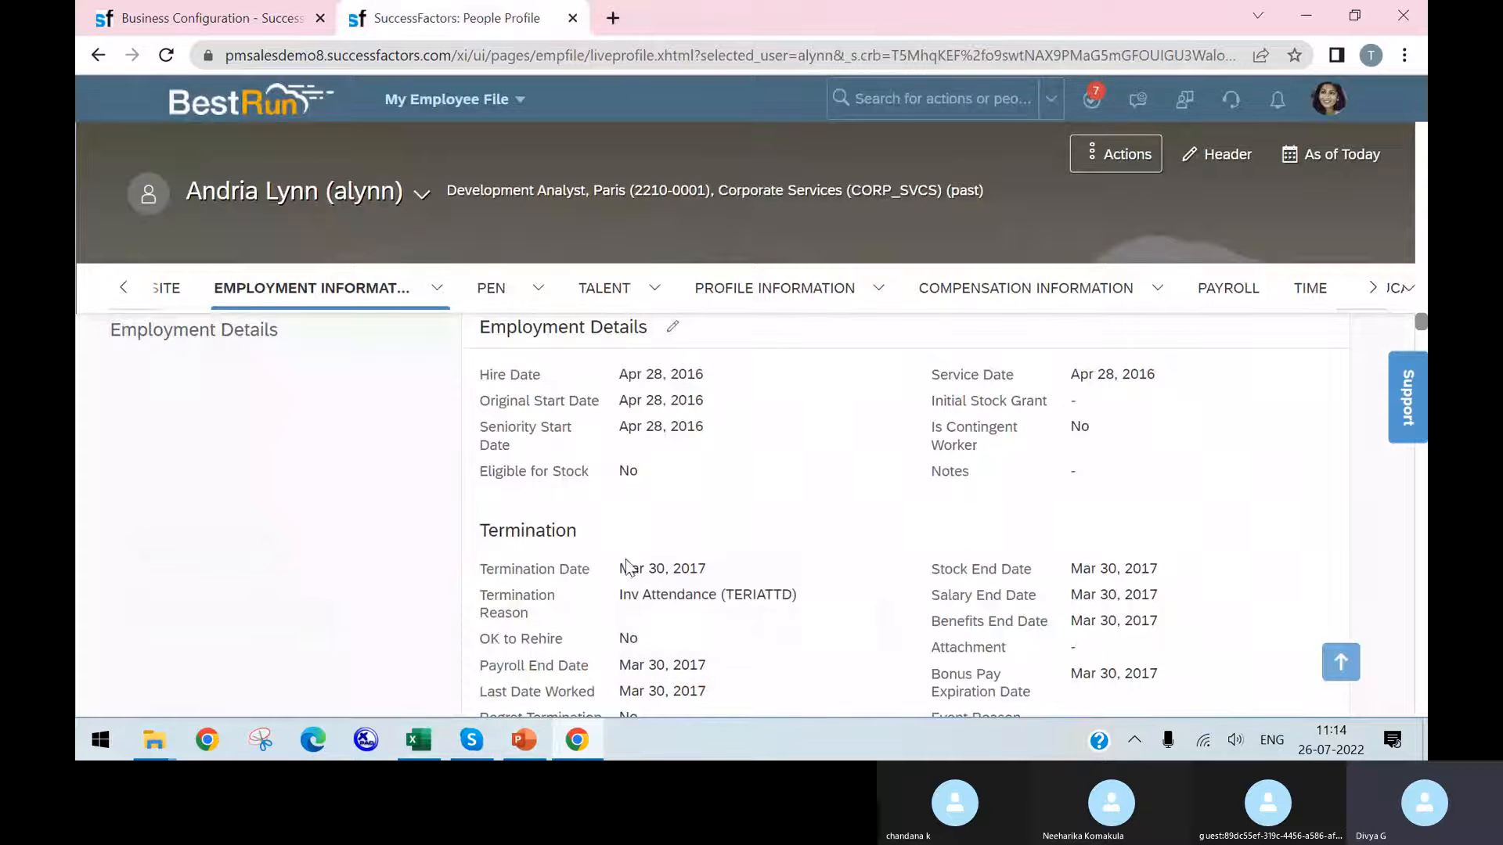
# Check the Employment Info - At Term sheet in Excel, then examine the employmentInfo HRIS fields in Business Configuration.
pyautogui.click(419, 740)
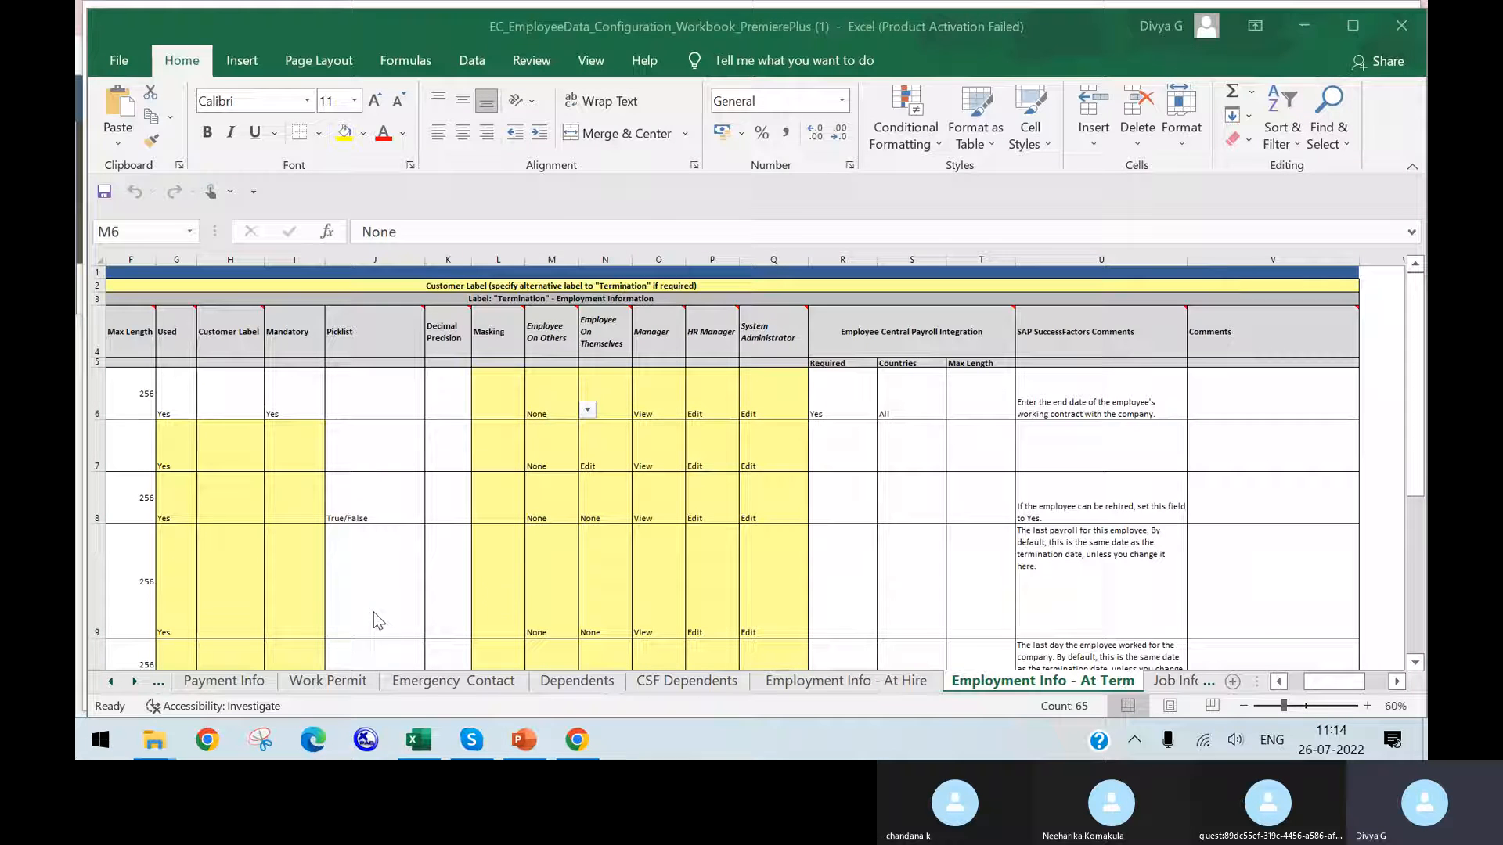
pyautogui.click(577, 739)
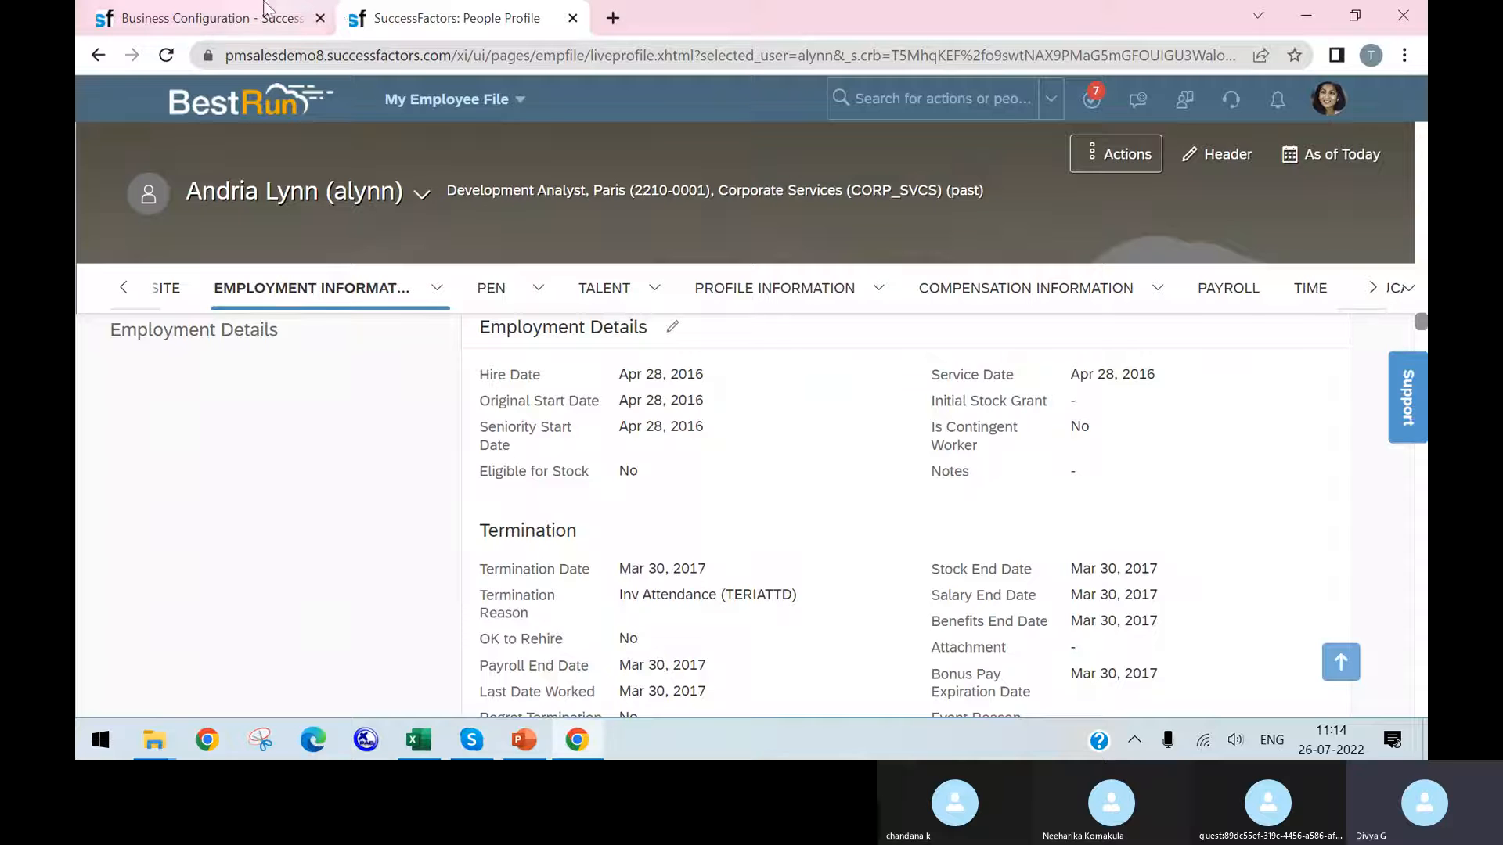
pyautogui.click(234, 18)
pyautogui.scroll(7, 577, 459)
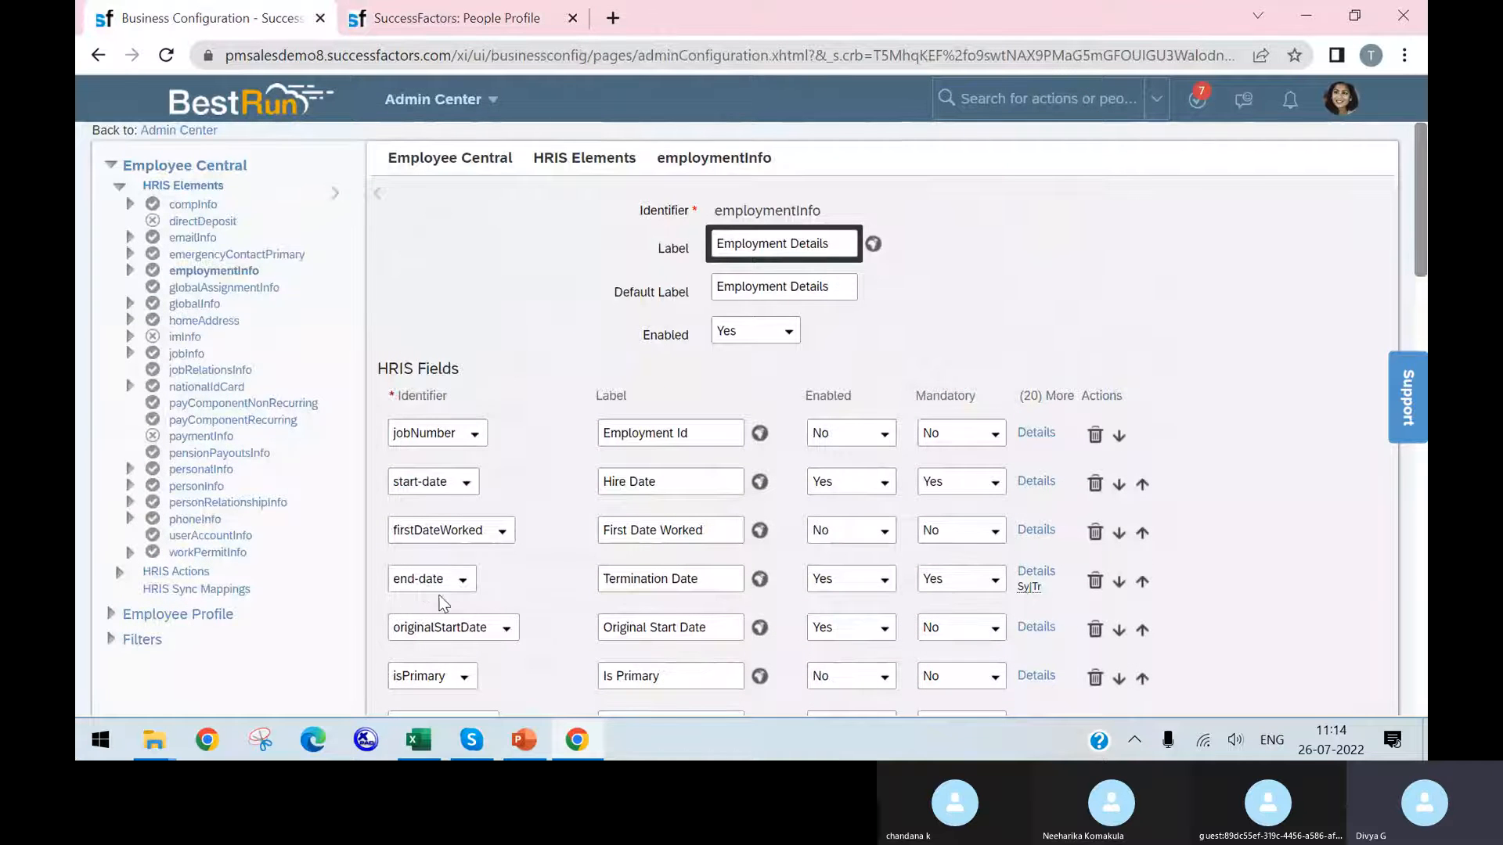
pyautogui.scroll(-3, 444, 602)
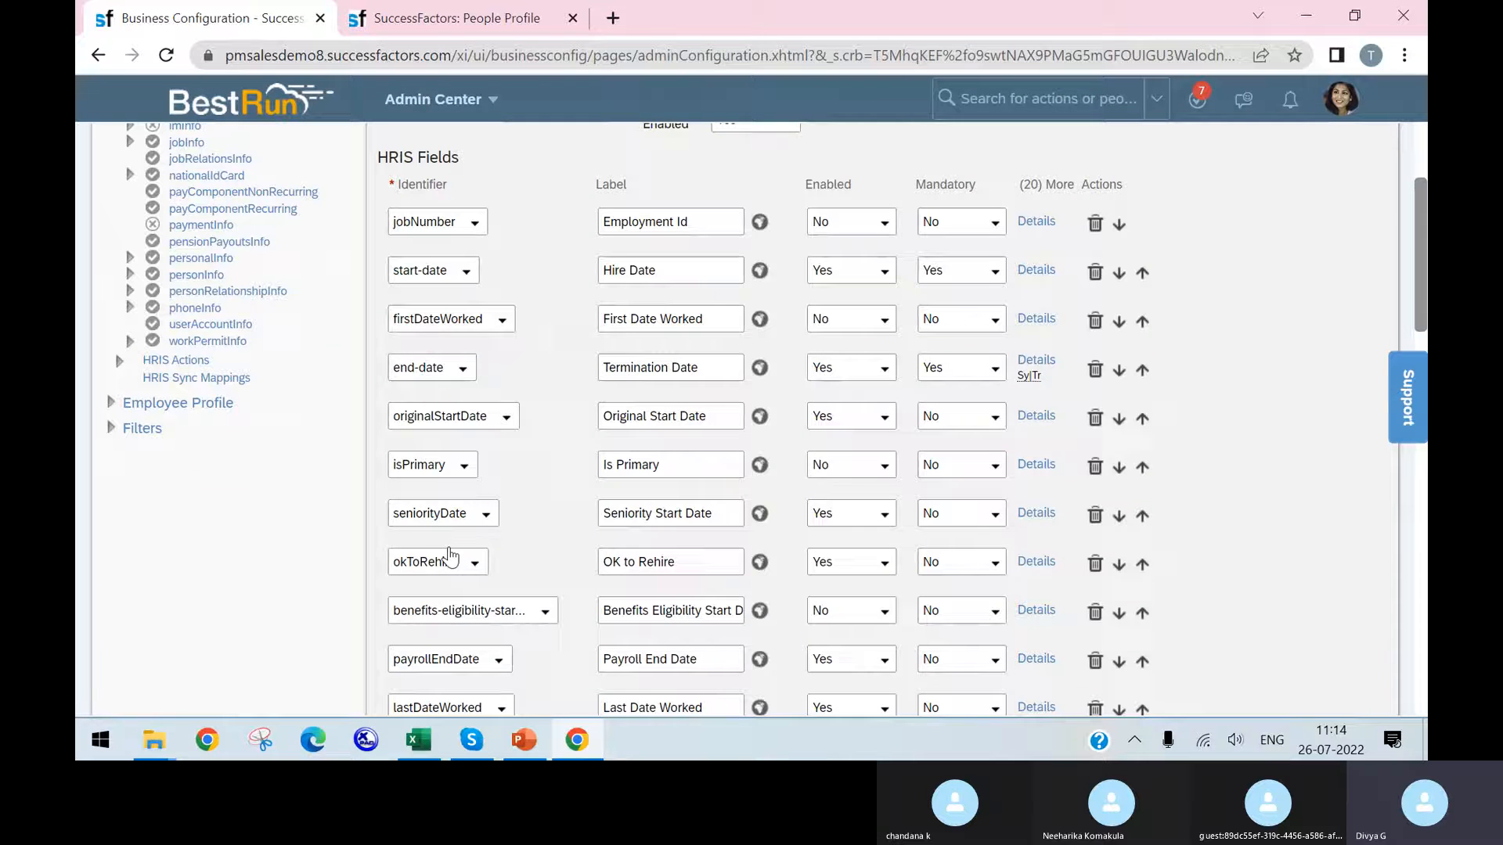
pyautogui.scroll(-2, 442, 560)
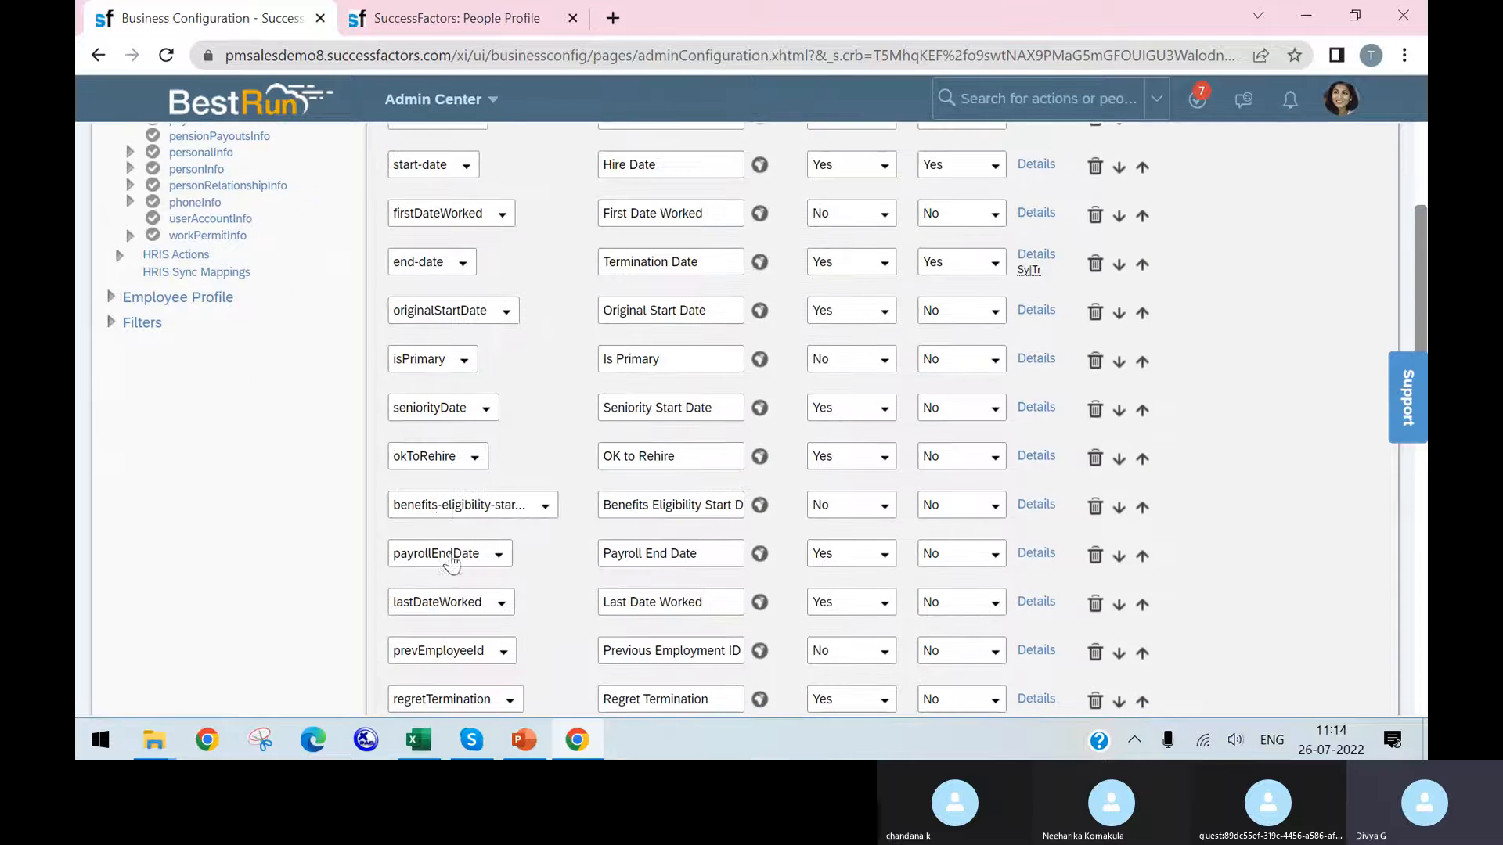
# Compare the hire fields in the profile's Employment Details with the Employment Info - At Hire sheet in Excel, then return to the profile.
pyautogui.click(460, 18)
pyautogui.scroll(3, 659, 439)
pyautogui.scroll(-4, 660, 439)
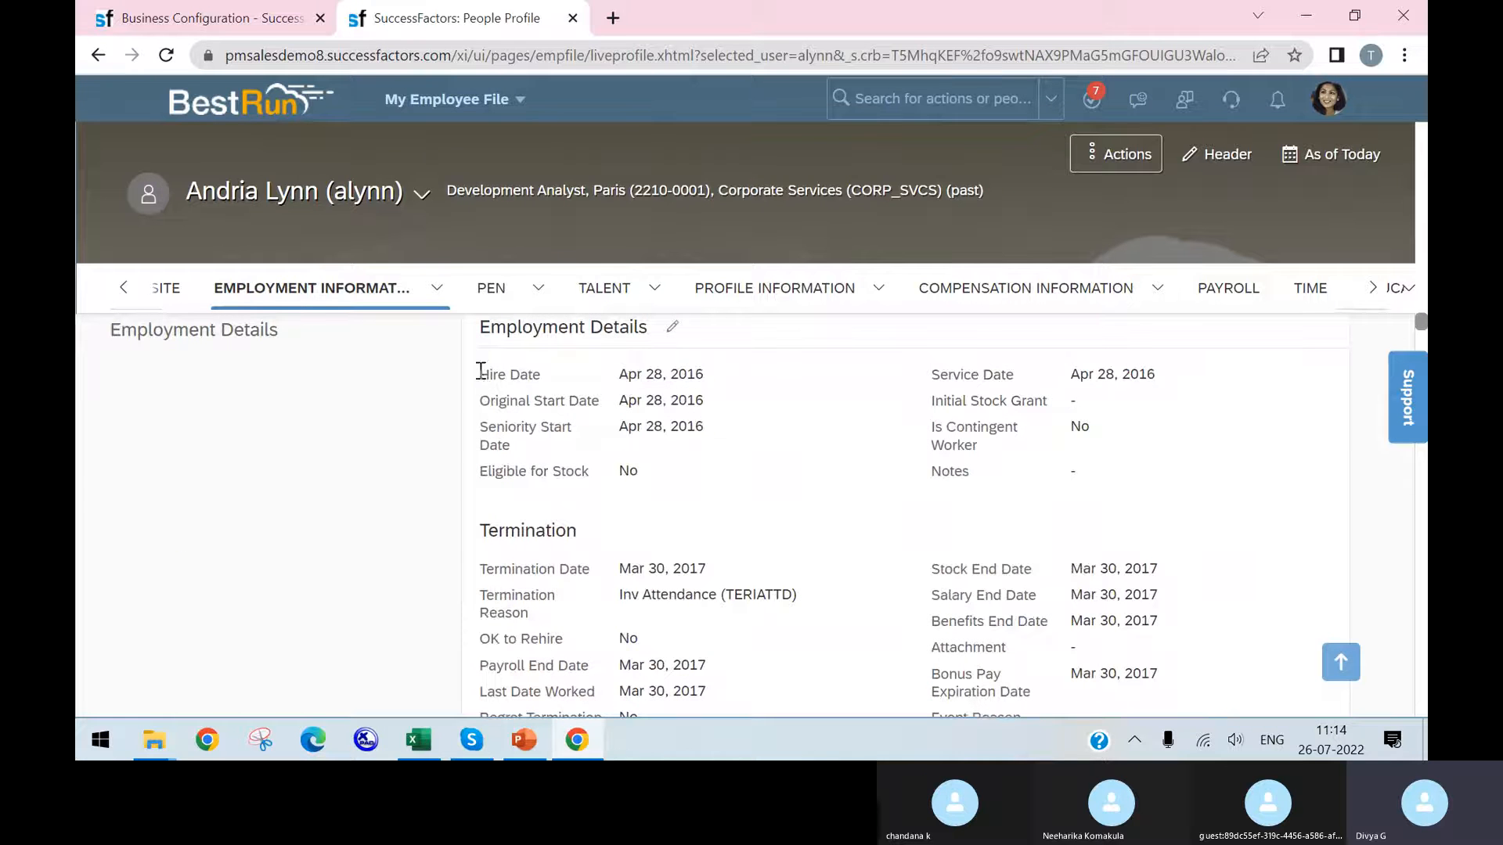
pyautogui.moveTo(480, 371); pyautogui.dragTo(1032, 469)
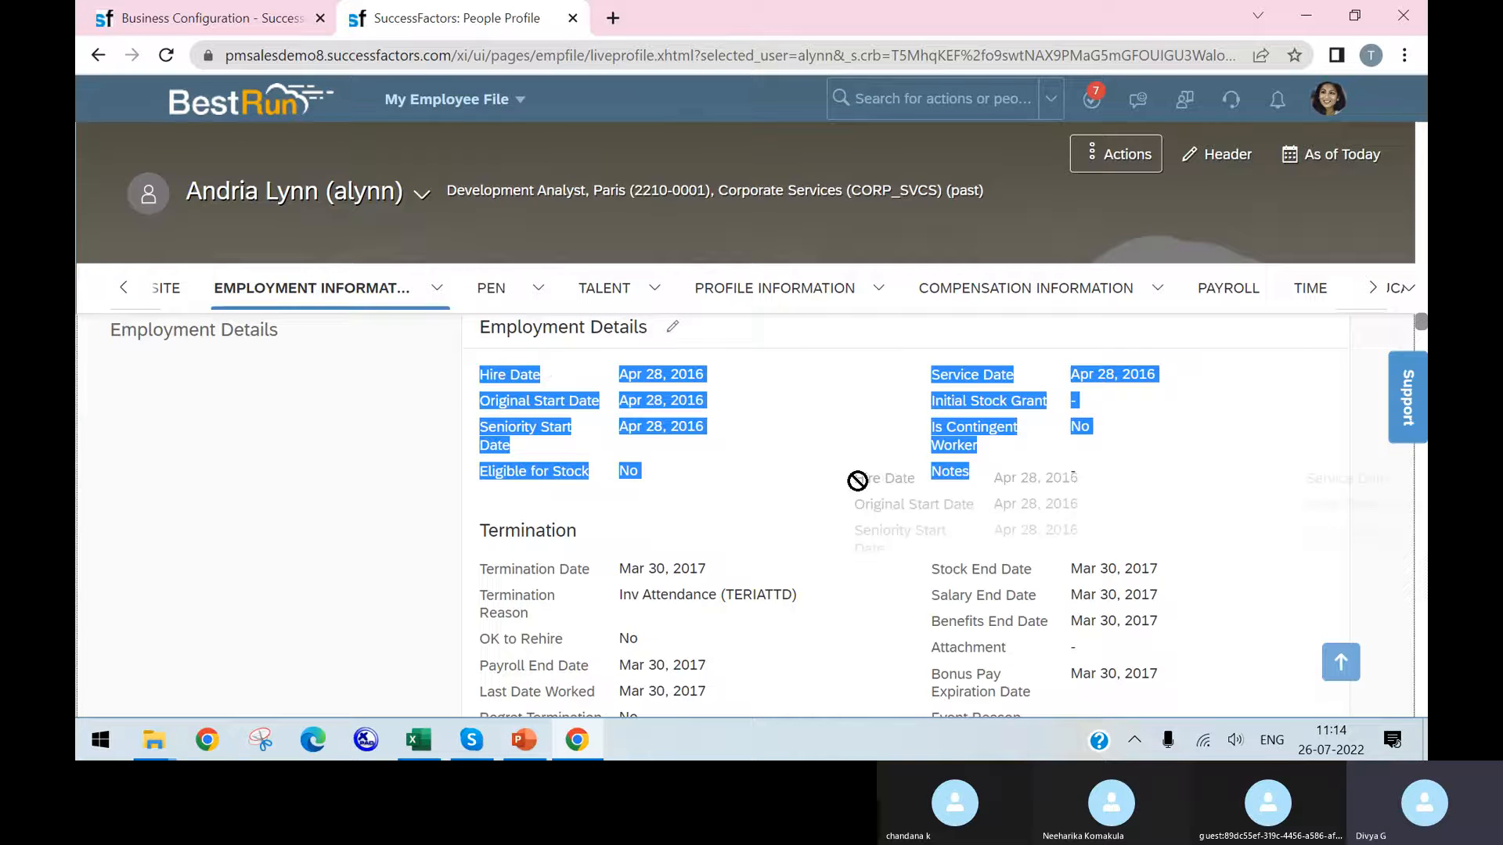
pyautogui.click(418, 739)
pyautogui.click(837, 680)
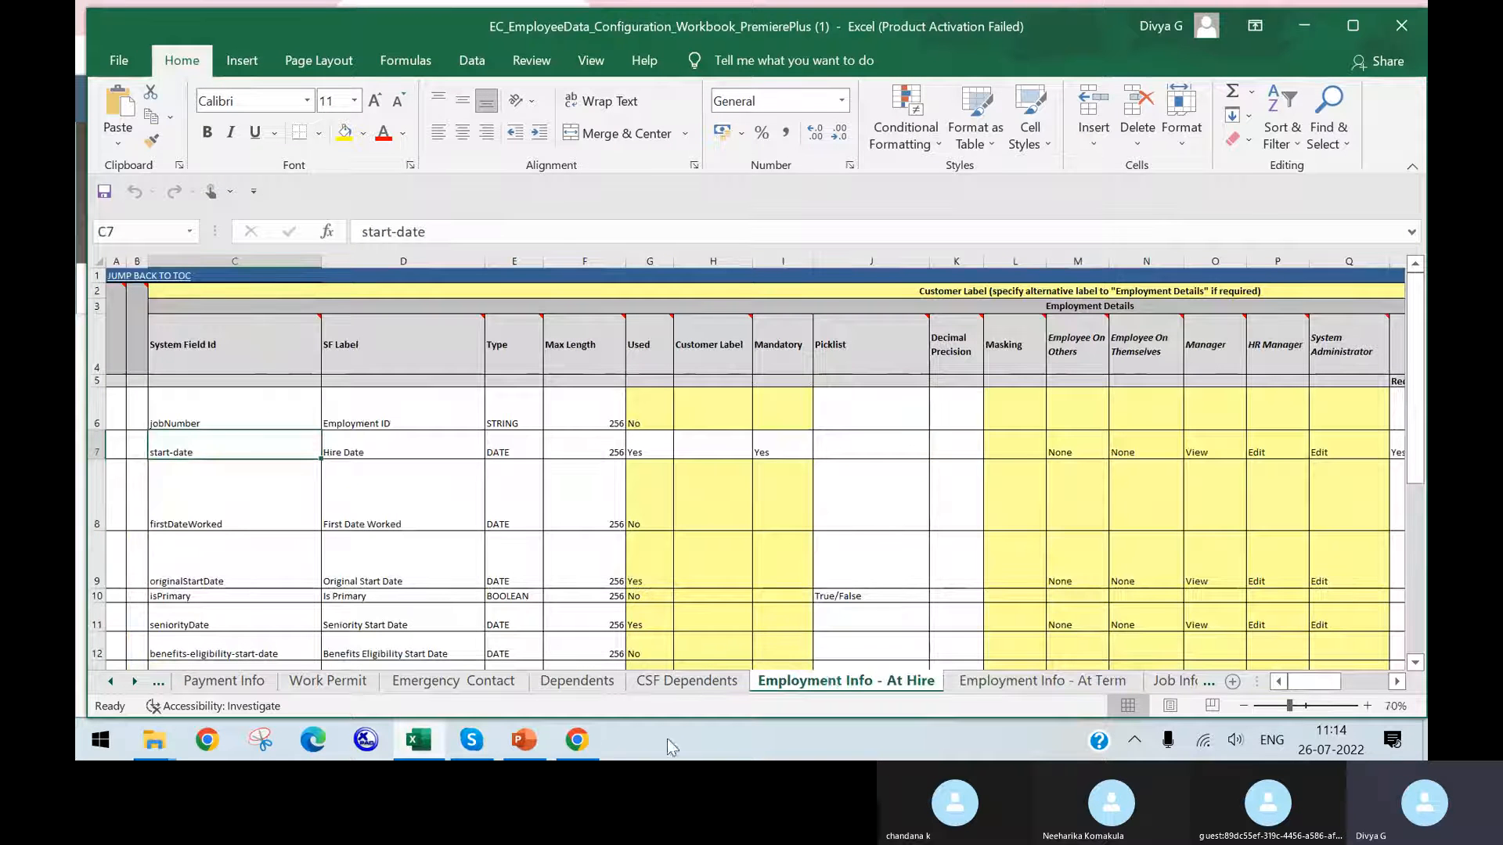
pyautogui.click(576, 740)
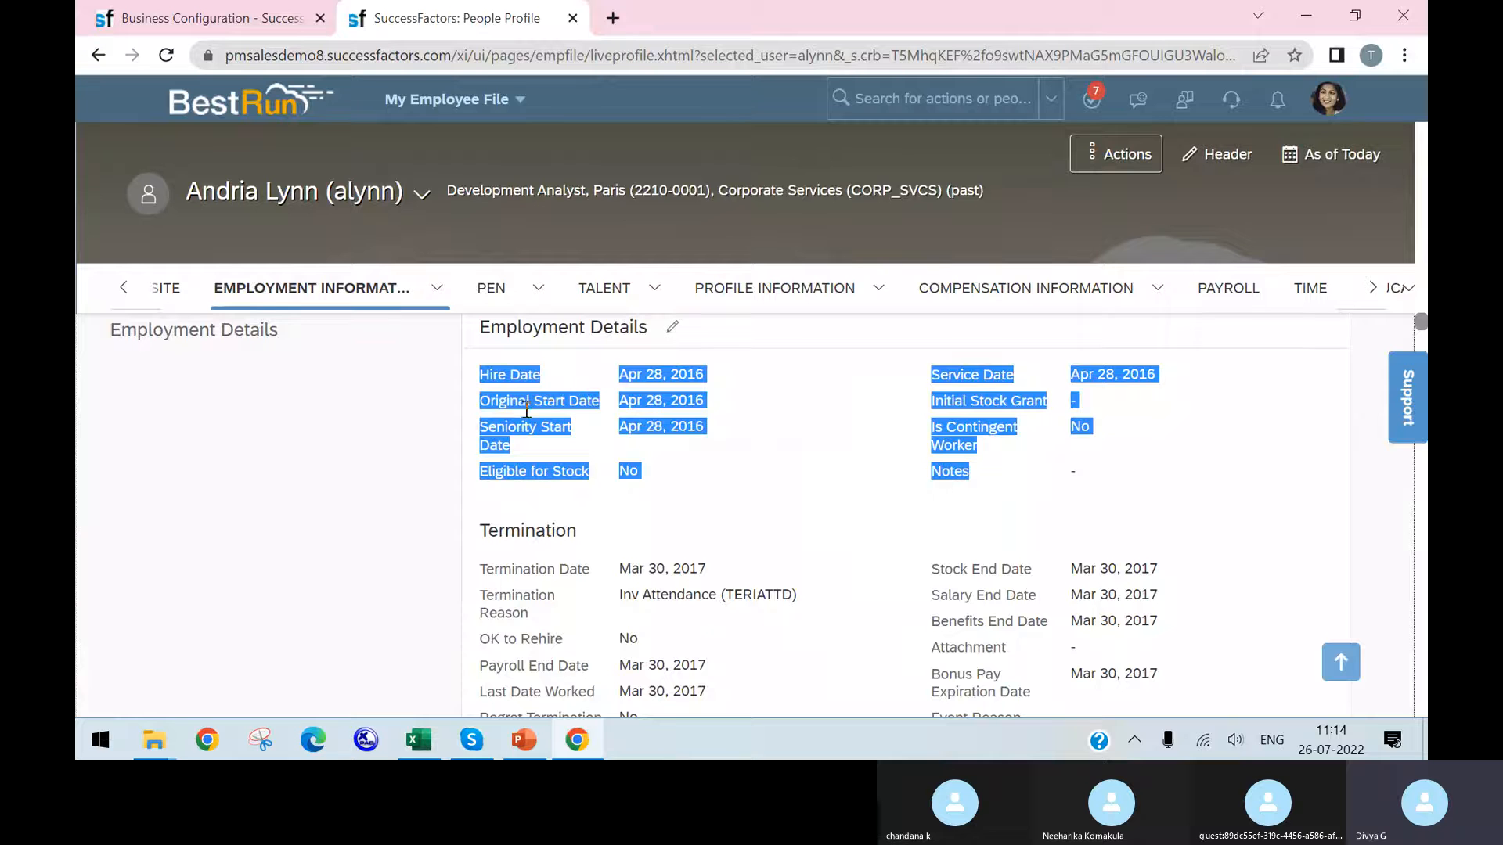
# Highlight the hire fields in the profile's Employment Details and review the termination field IDs on the Employment Info - At Term sheet in Excel.
pyautogui.click(584, 481)
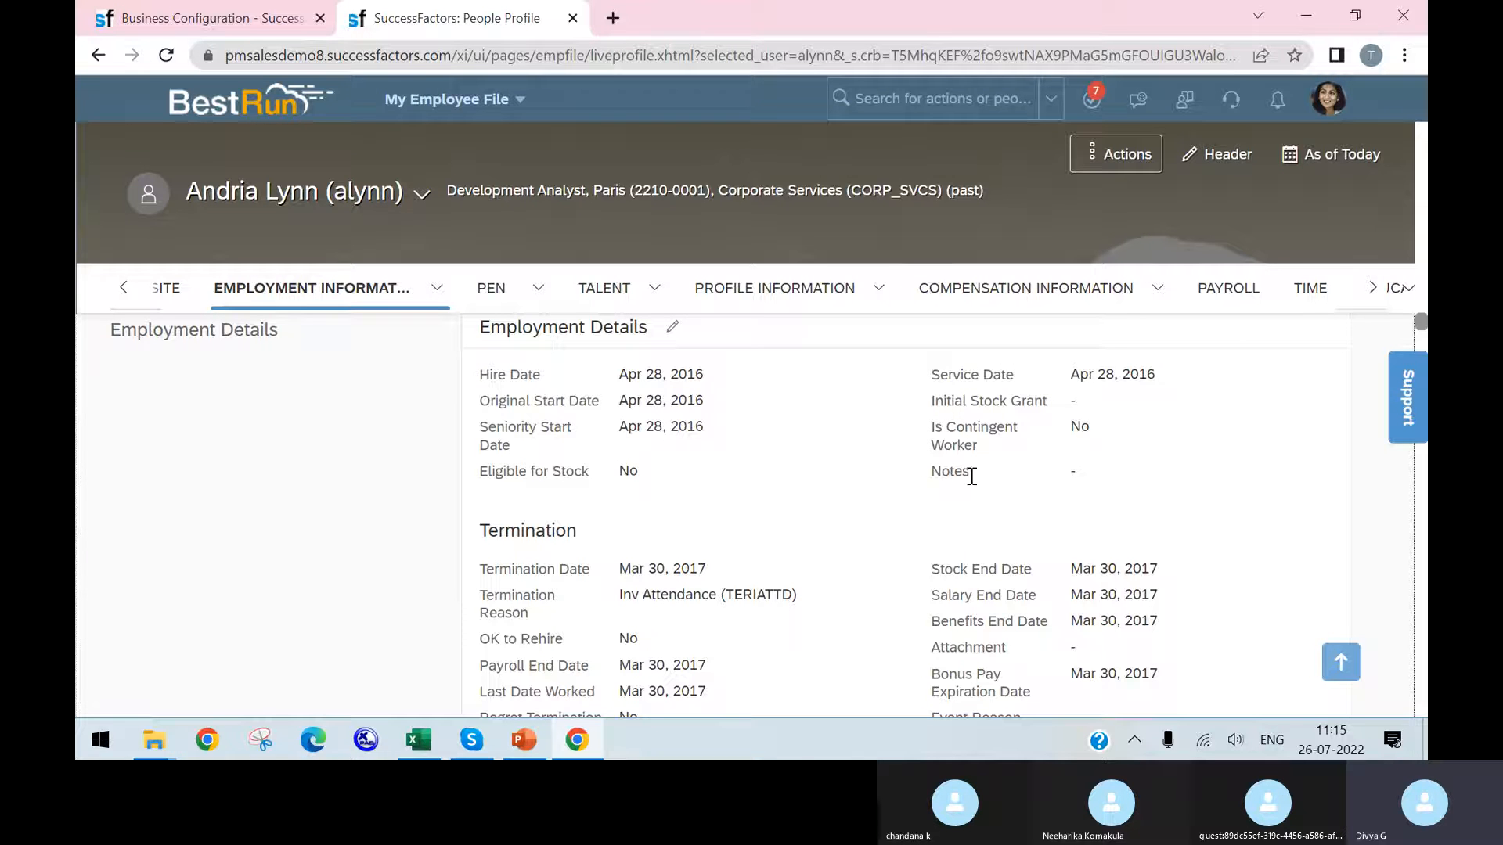
pyautogui.moveTo(472, 373); pyautogui.dragTo(1195, 516)
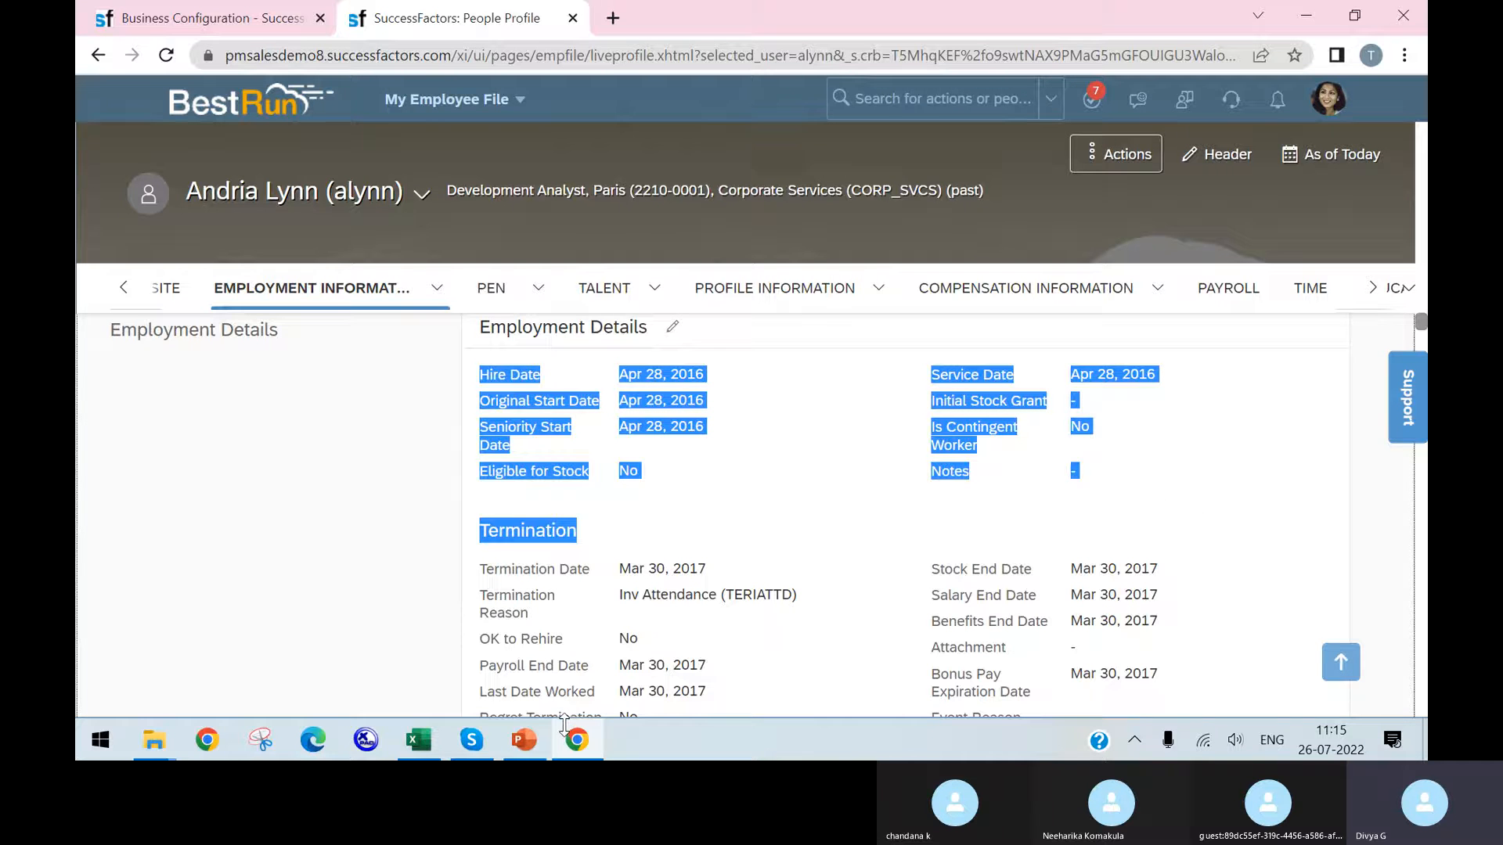
pyautogui.click(586, 749)
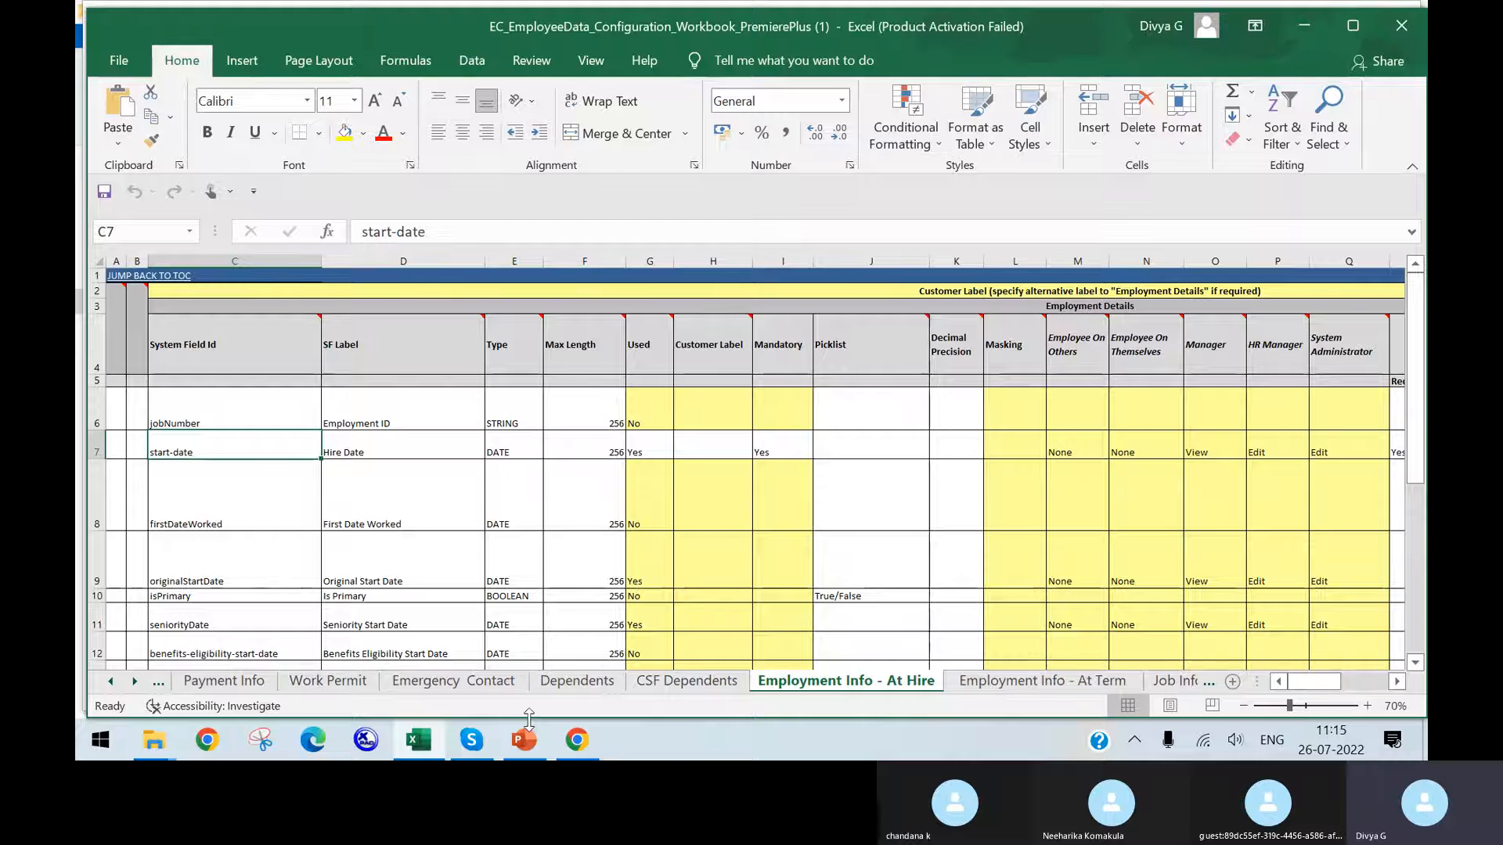
pyautogui.click(970, 688)
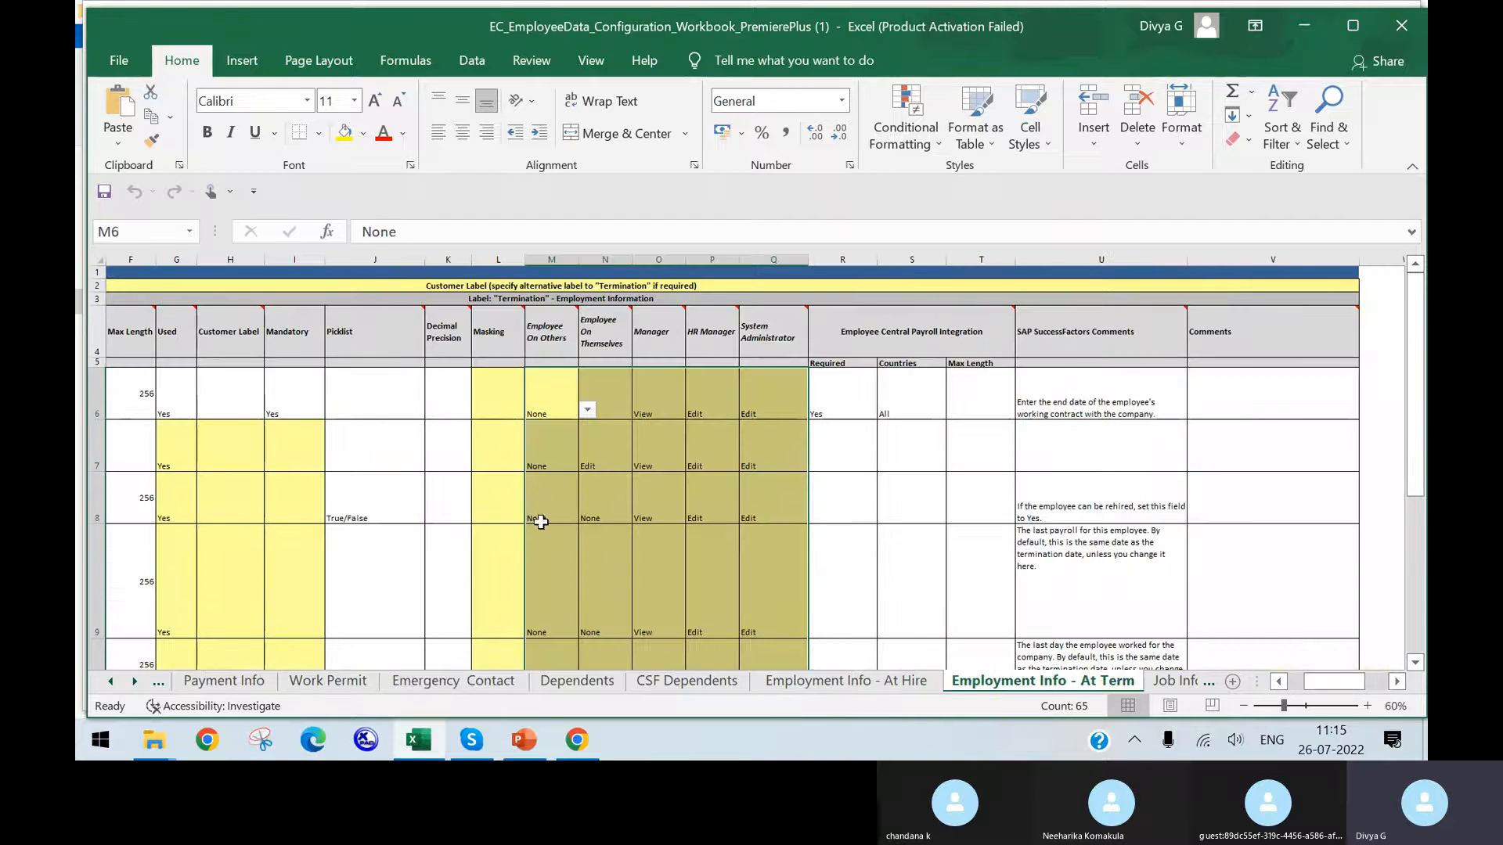
pyautogui.scroll(-3, 532, 512)
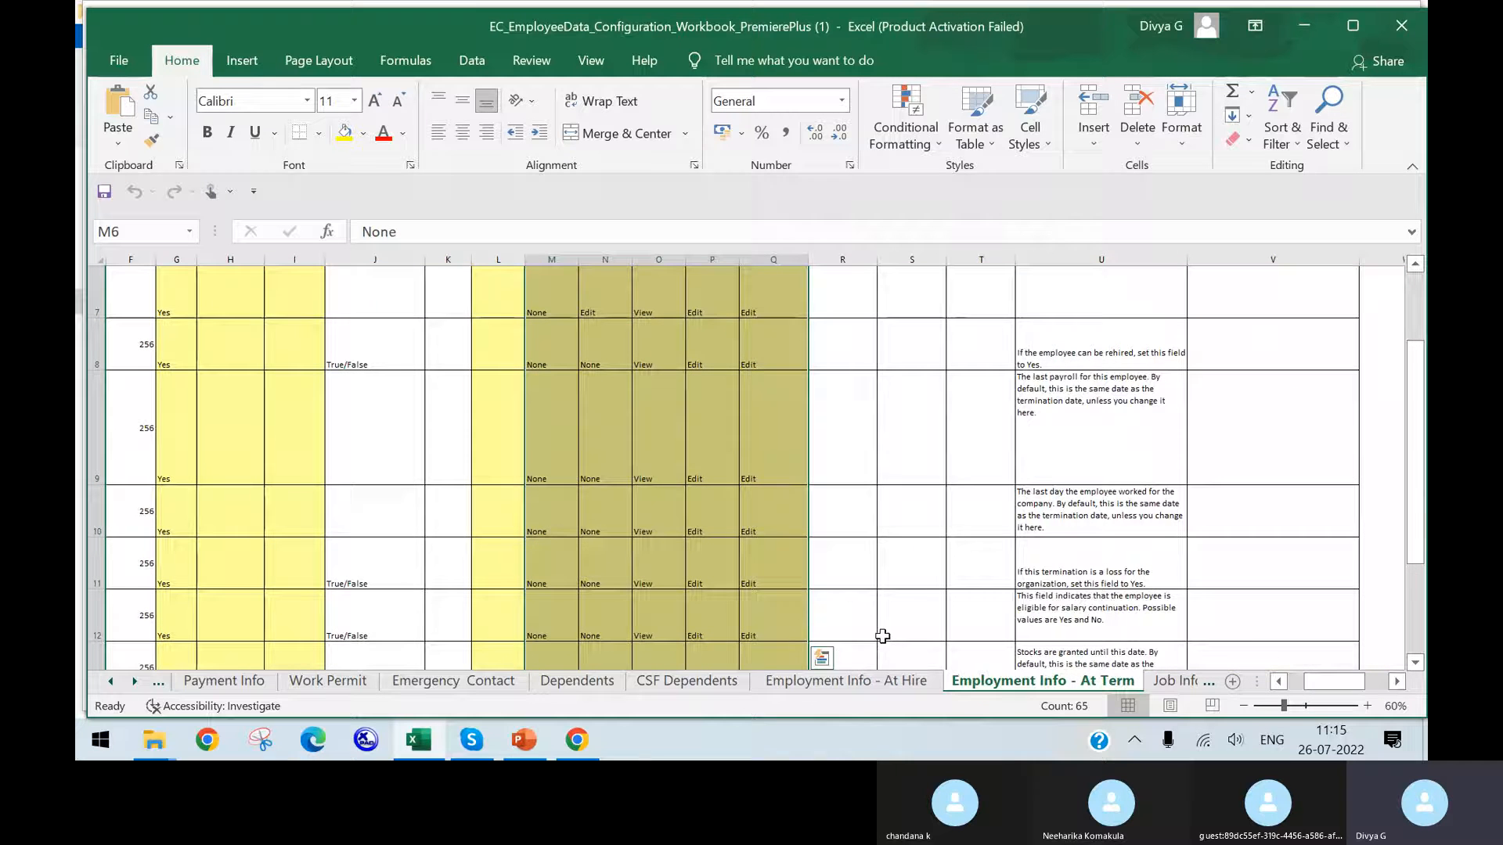
pyautogui.click(1283, 680)
pyautogui.click(1284, 681)
pyautogui.click(1283, 681)
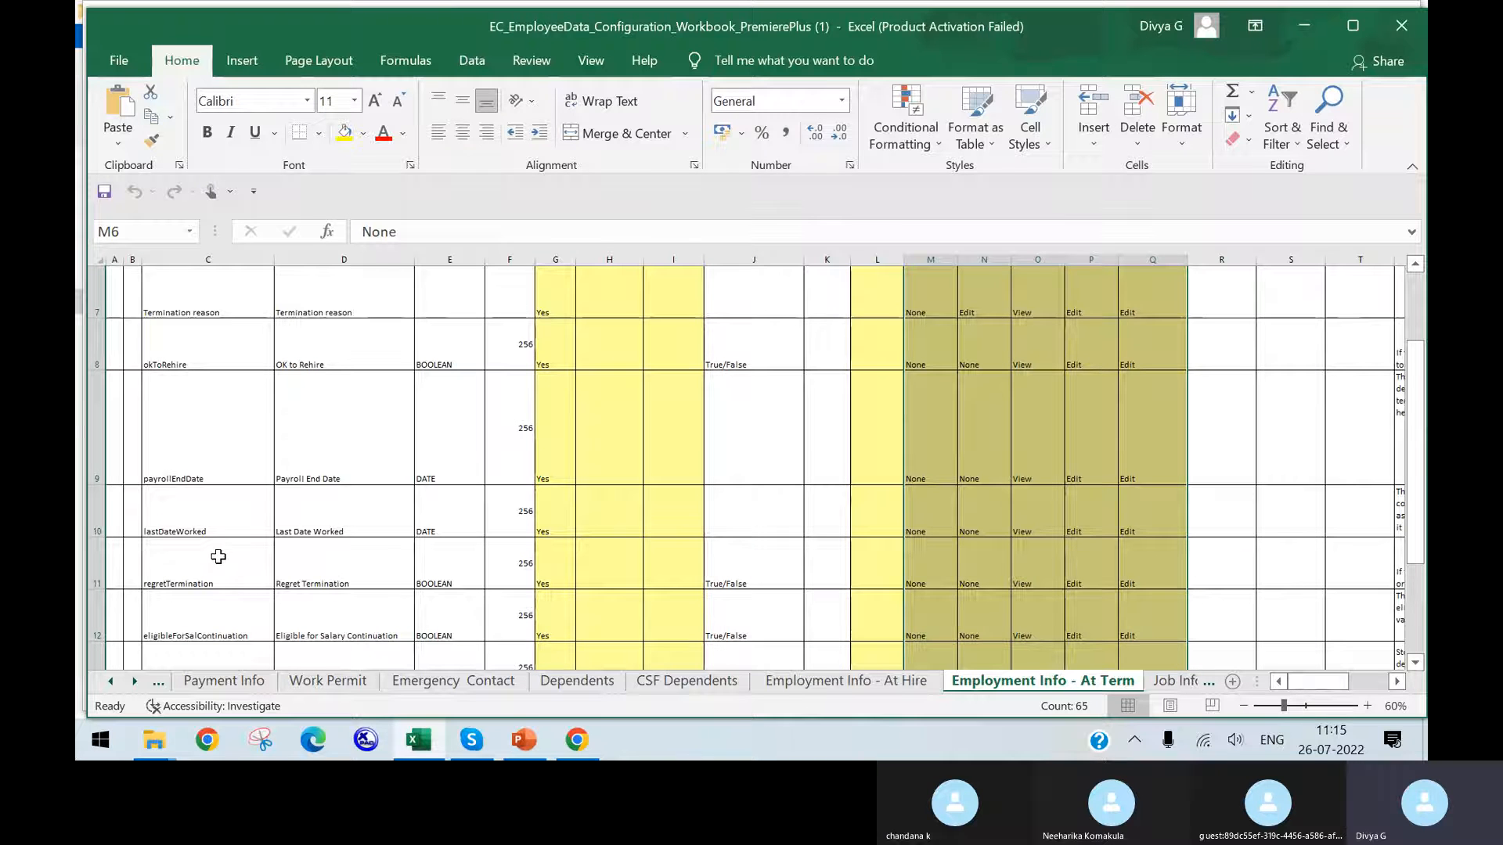
# Switch back to the profile in Chrome and examine the Termination section, highlighting the Termination Date and Termination Reason fields.
pyautogui.click(575, 738)
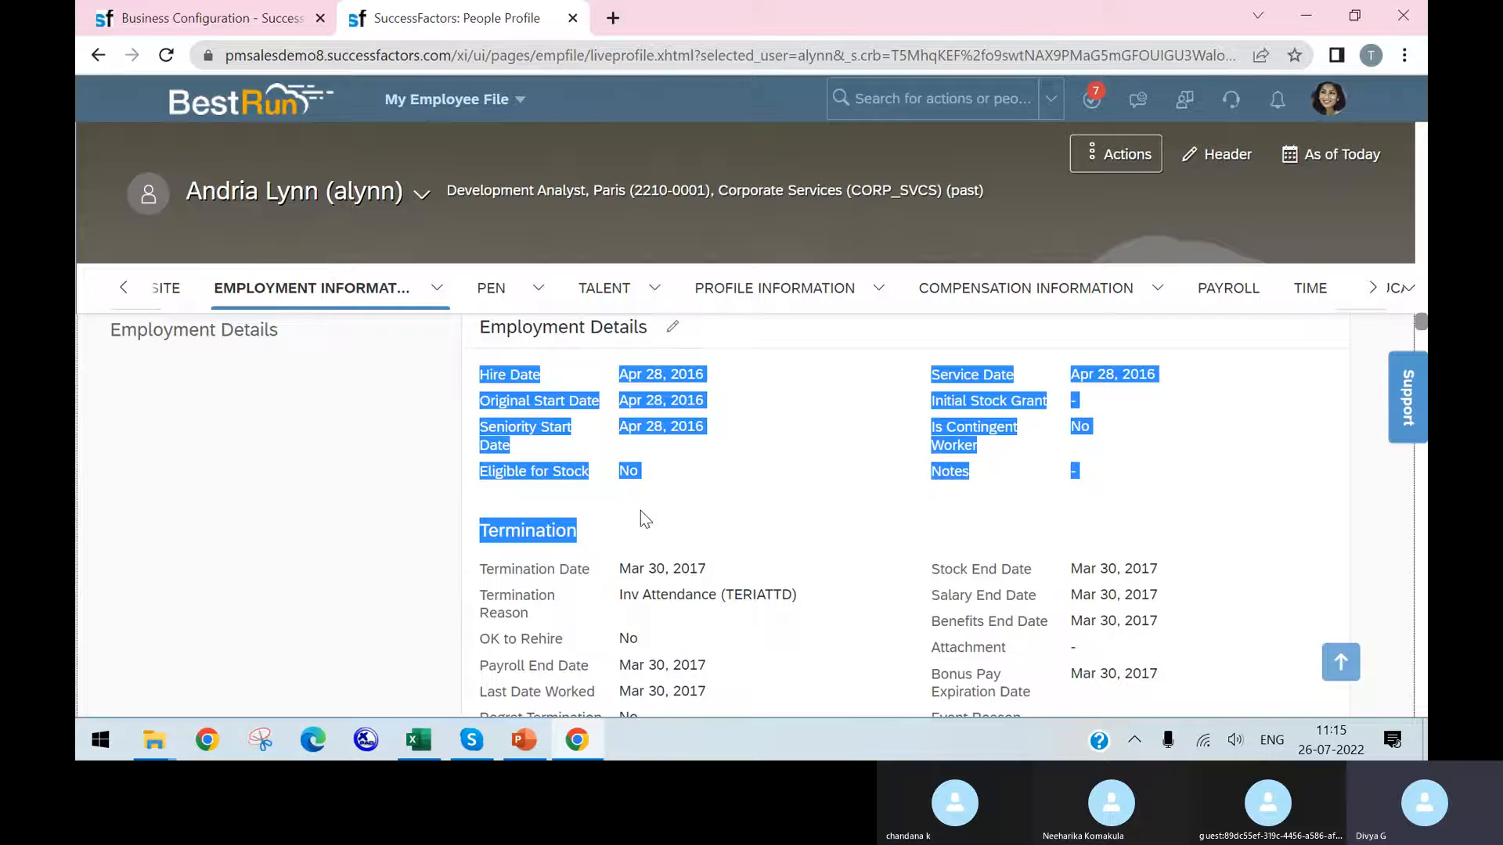
pyautogui.scroll(-3, 640, 511)
pyautogui.scroll(1, 621, 581)
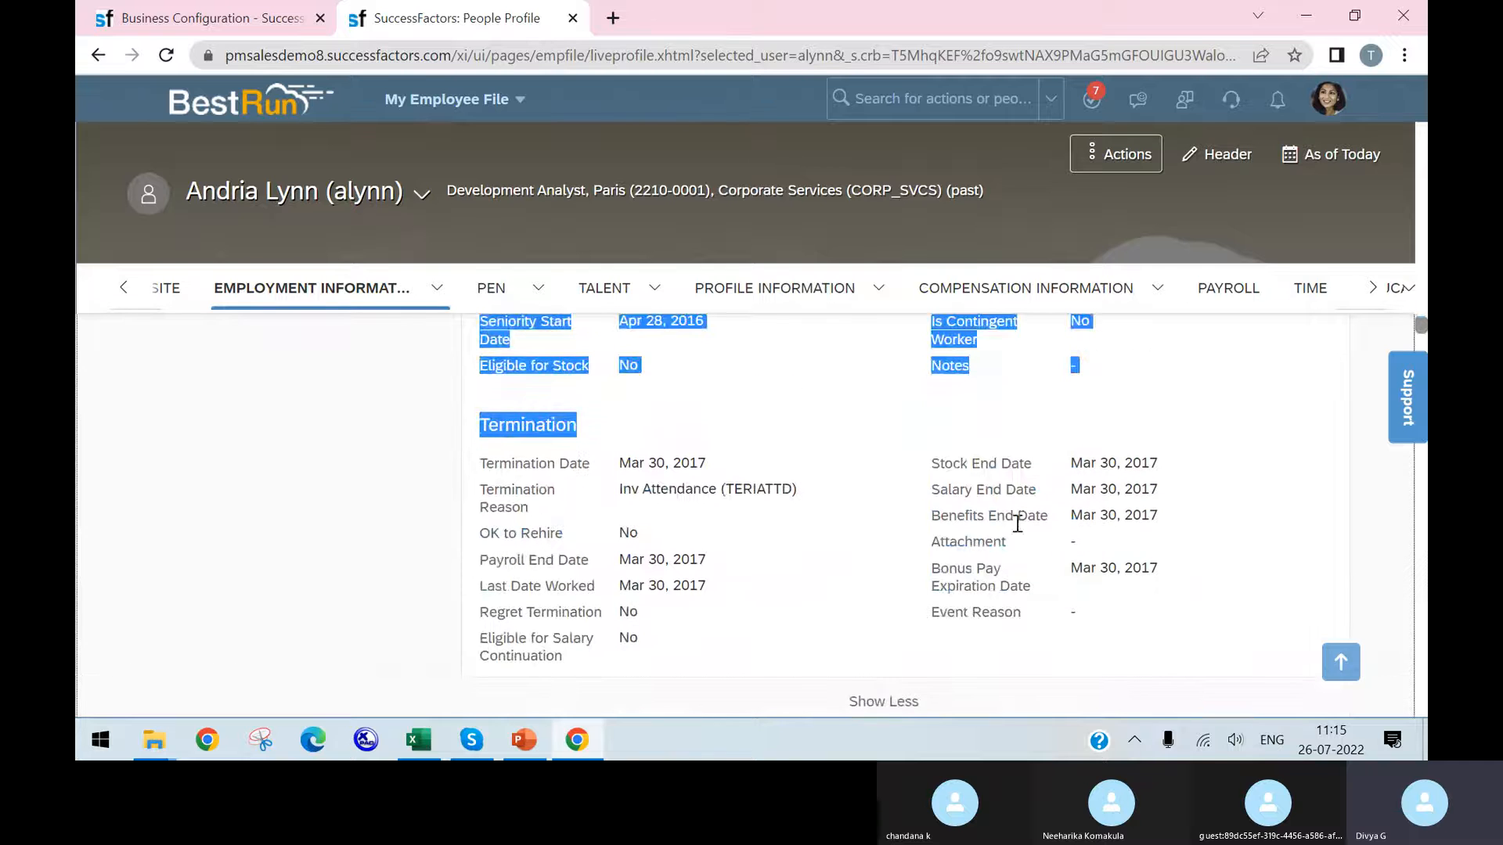
pyautogui.click(496, 452)
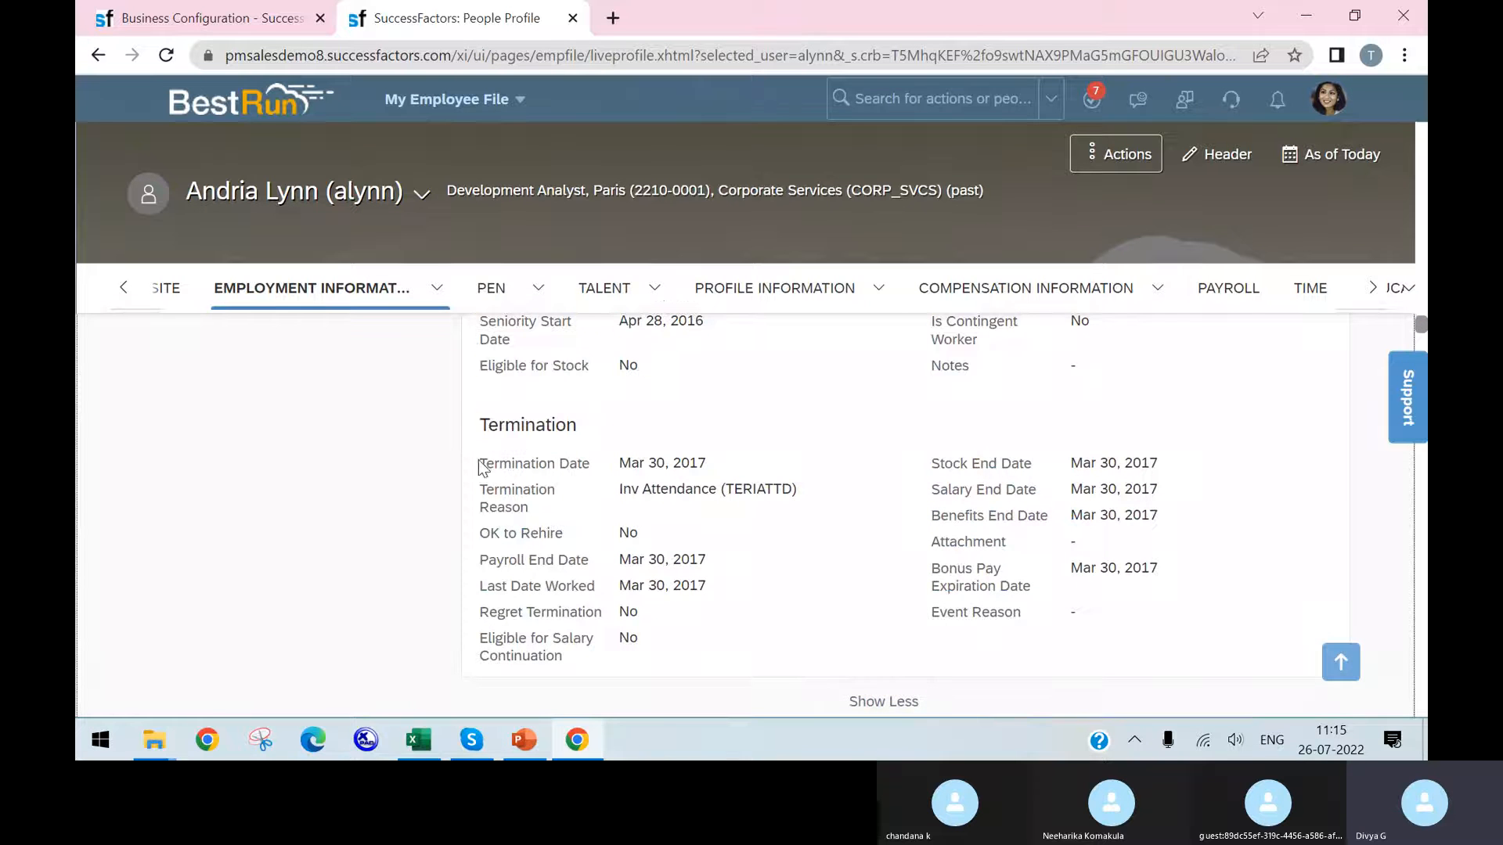
pyautogui.moveTo(588, 470); pyautogui.dragTo(712, 485)
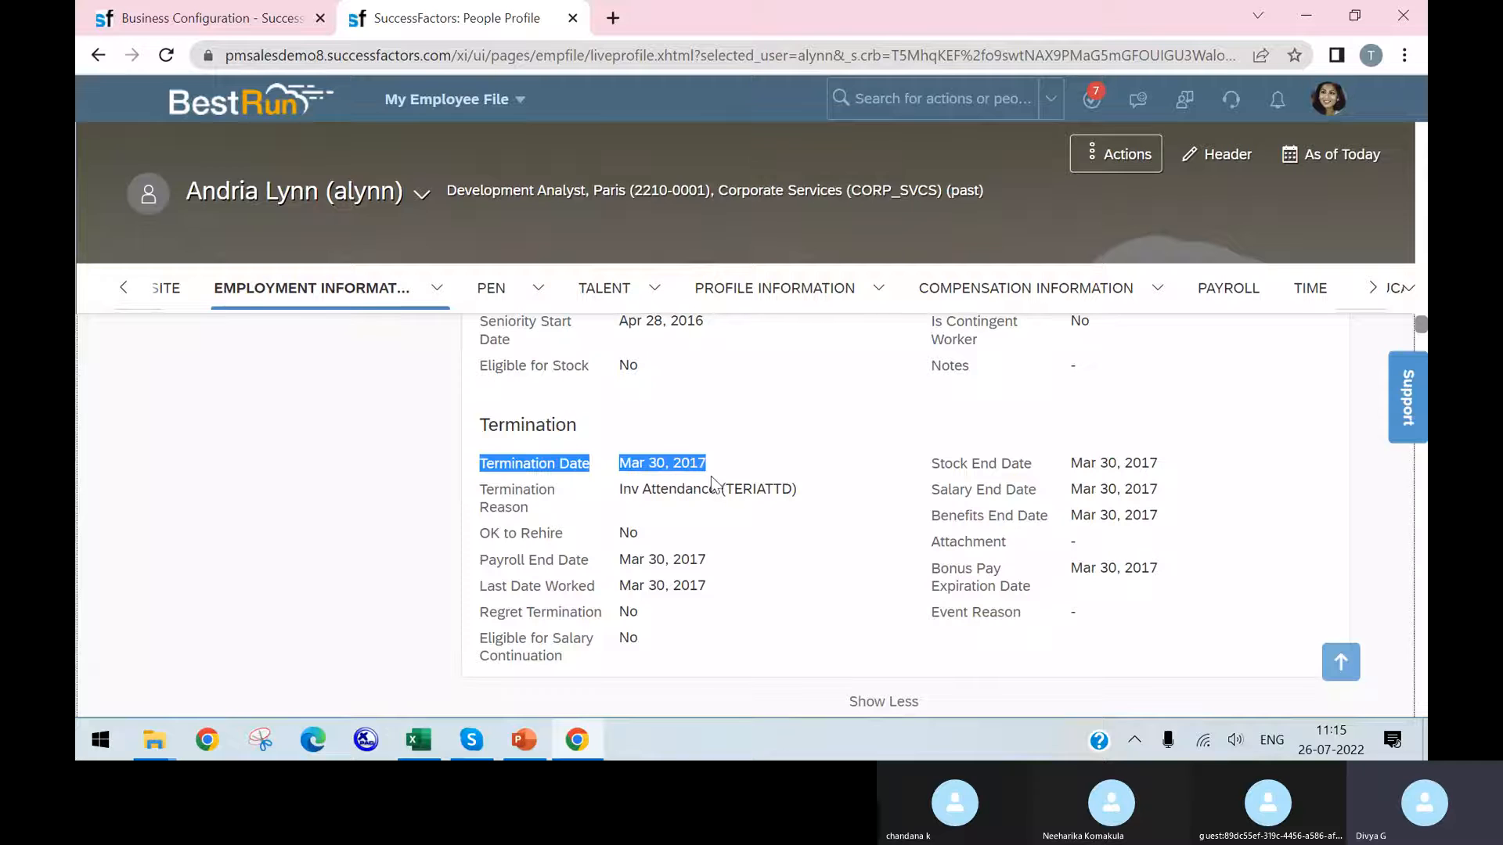
pyautogui.moveTo(486, 492); pyautogui.dragTo(542, 505)
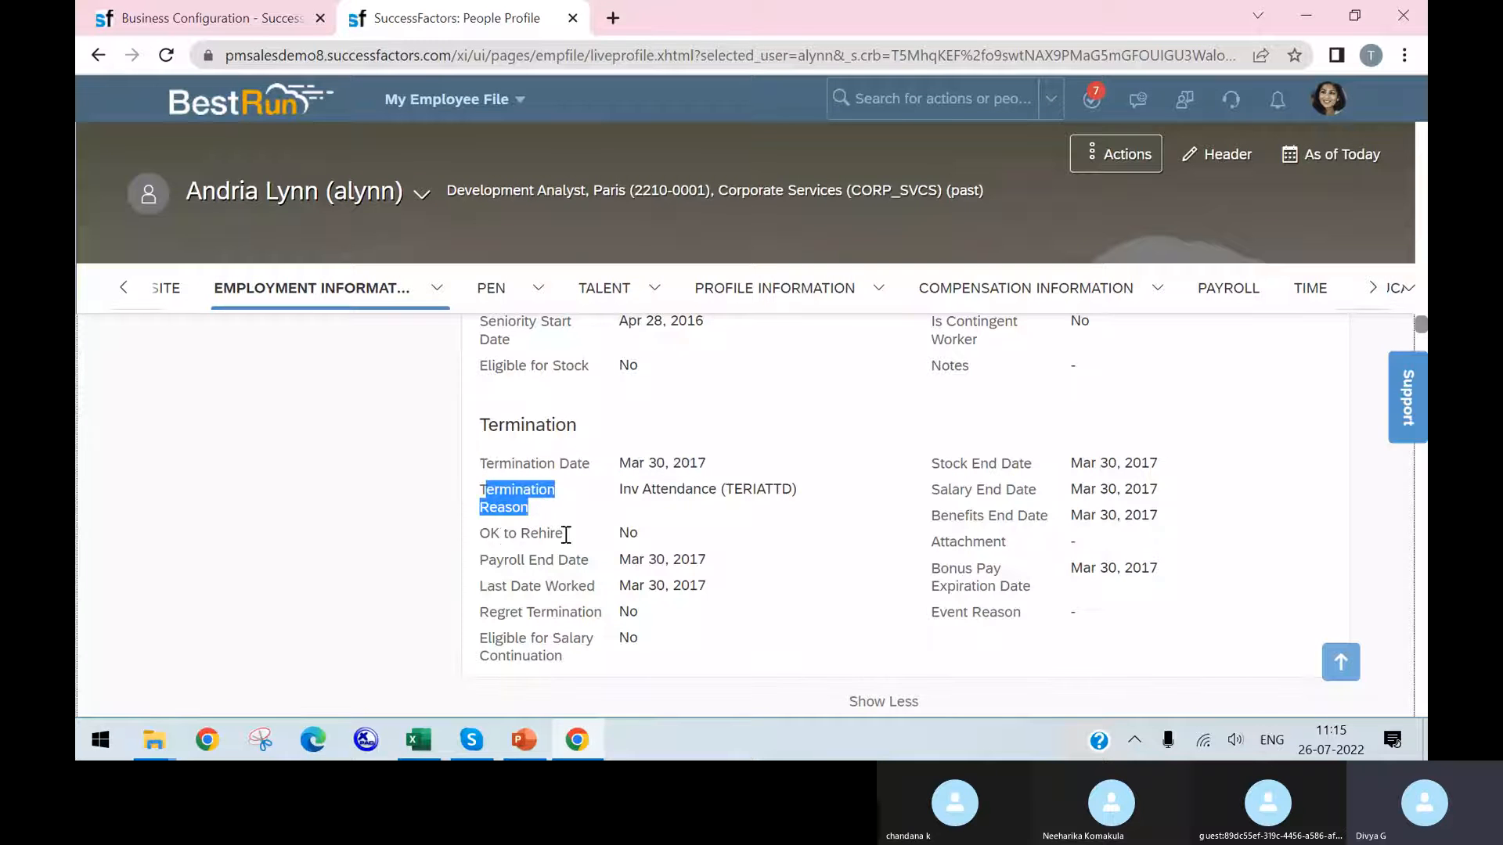
pyautogui.click(645, 528)
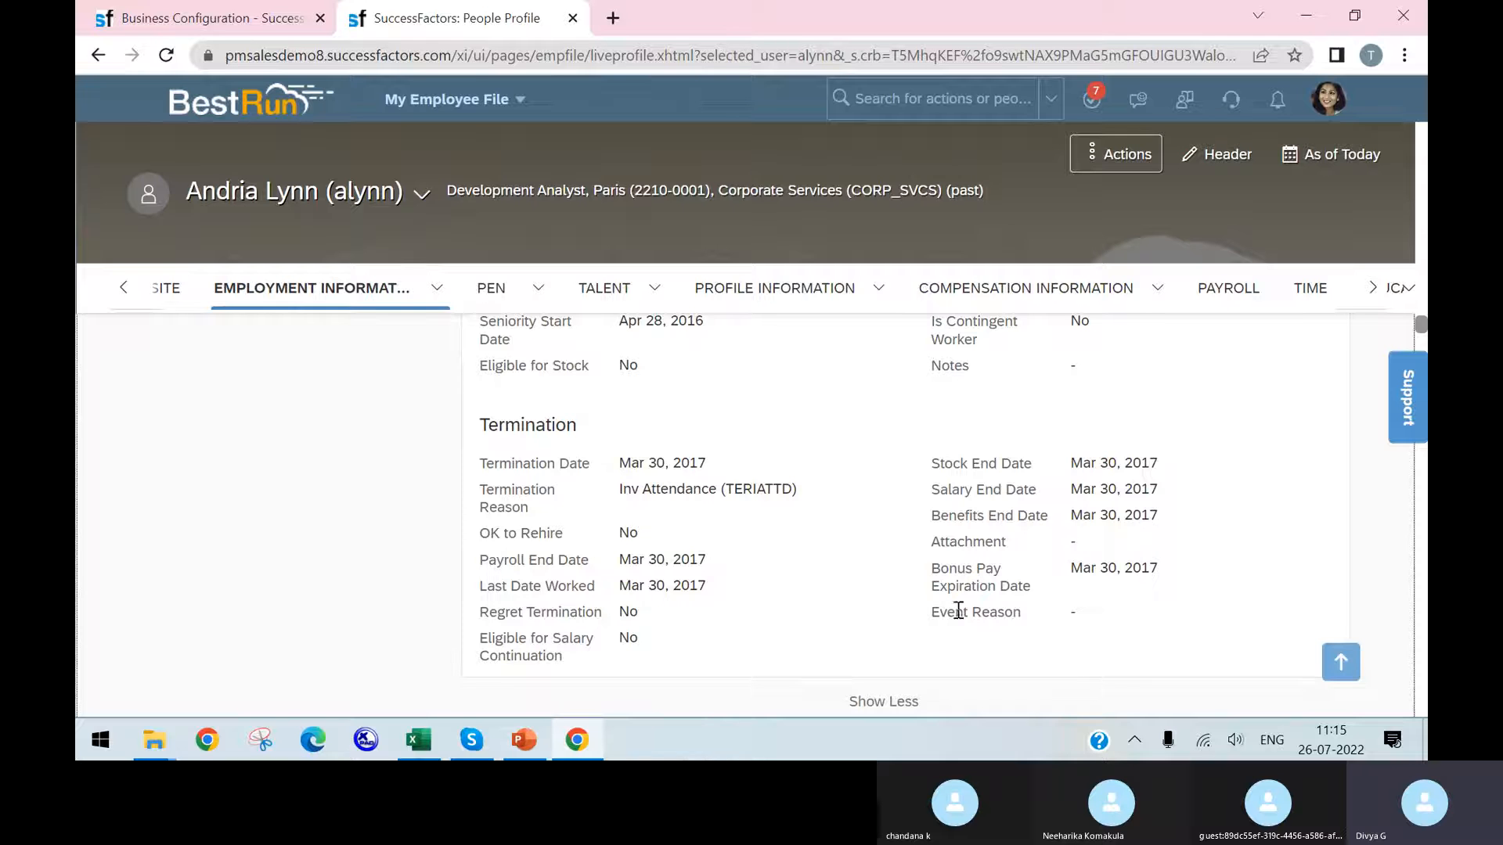
# Compare the profile's termination fields with the employmentInfo fields in Business Configuration and the At Hire and At Term sheets in Excel.
pyautogui.click(200, 17)
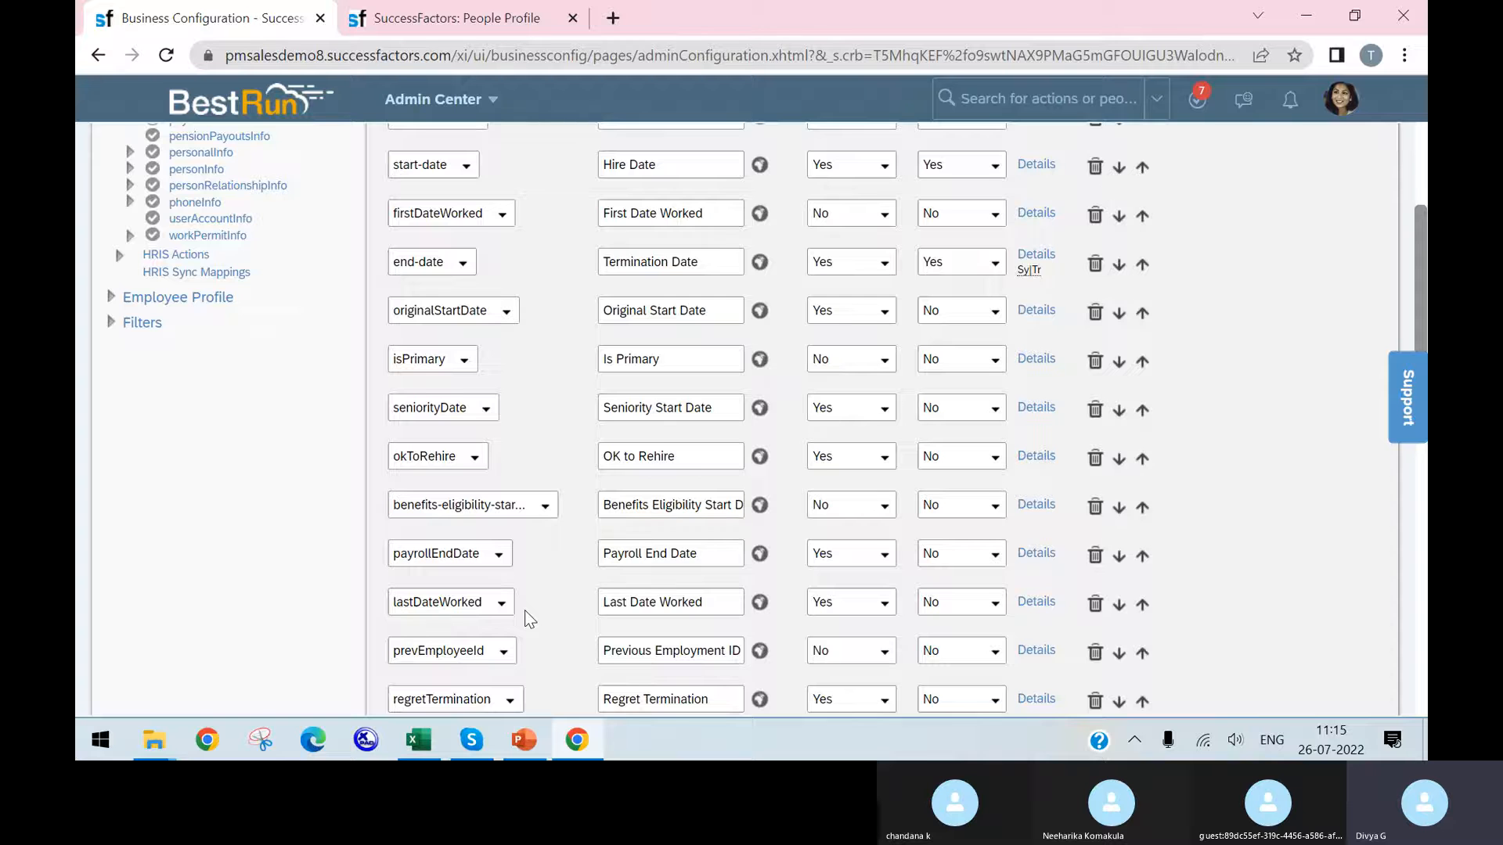
pyautogui.scroll(-1, 529, 619)
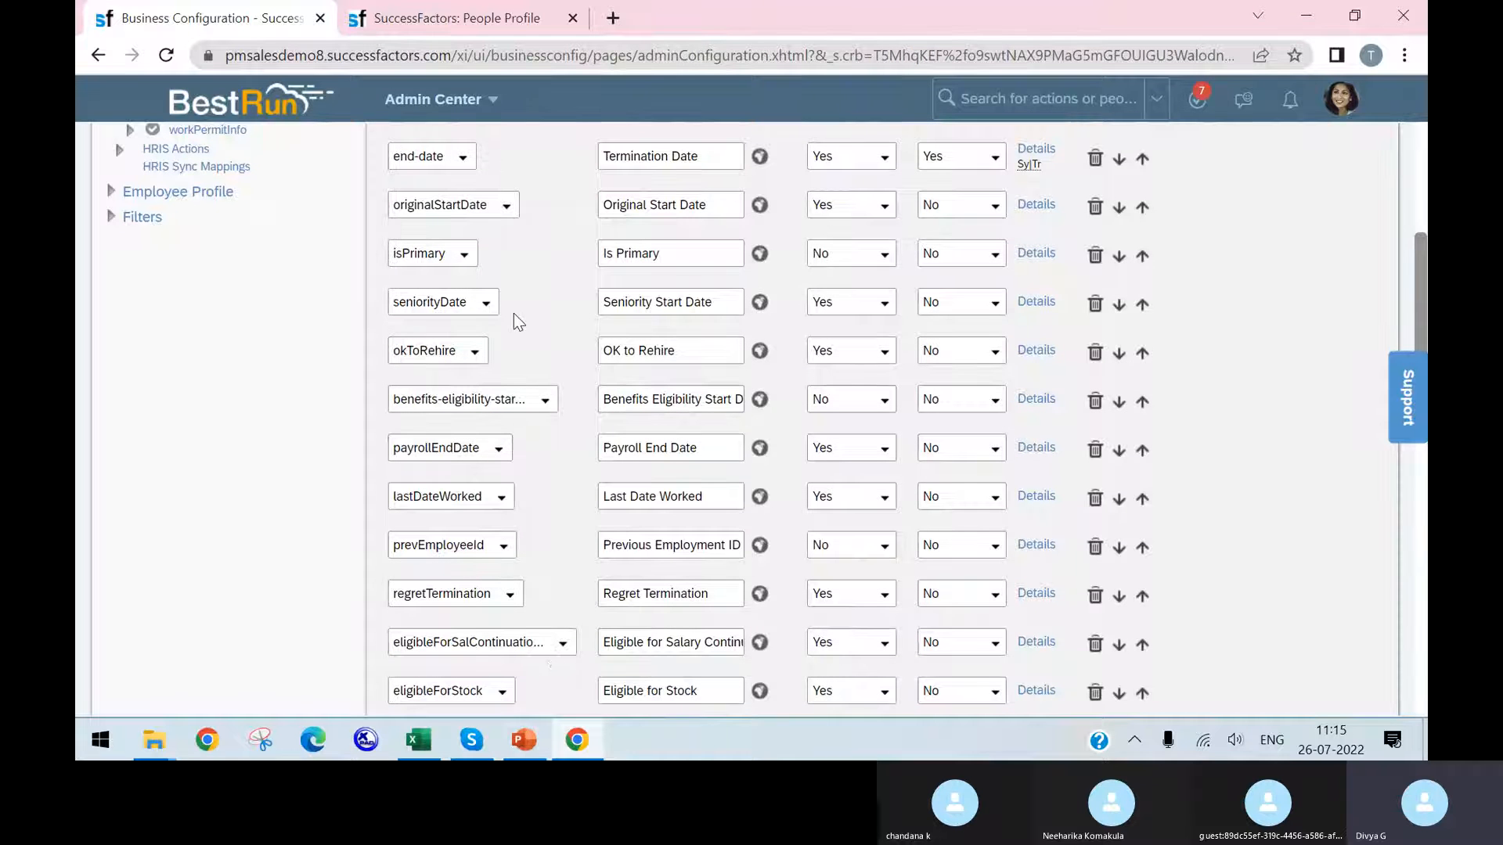
pyautogui.click(456, 18)
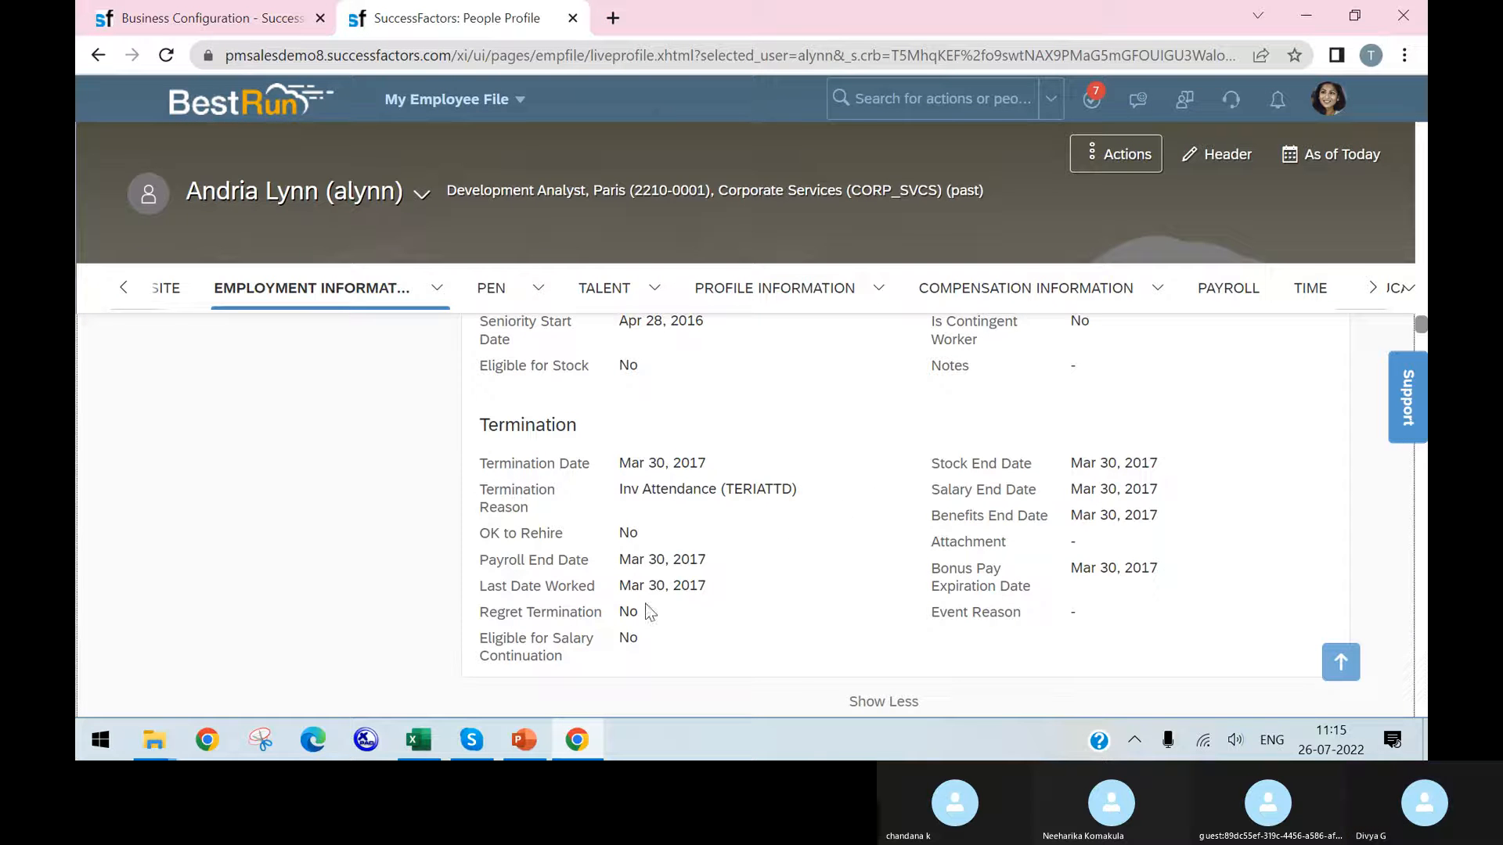
pyautogui.click(421, 744)
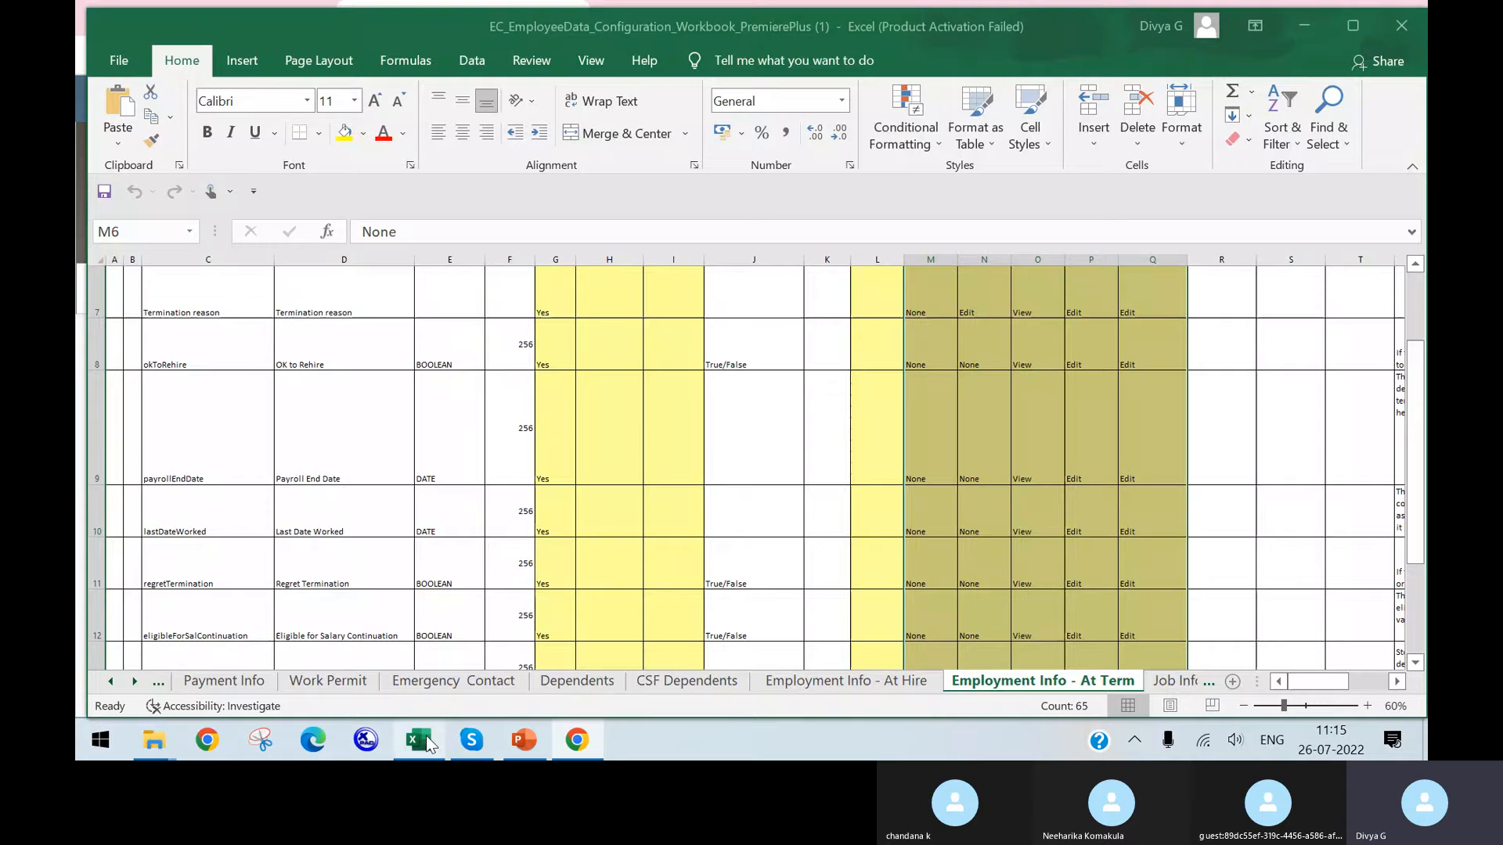
pyautogui.click(845, 681)
pyautogui.click(1042, 681)
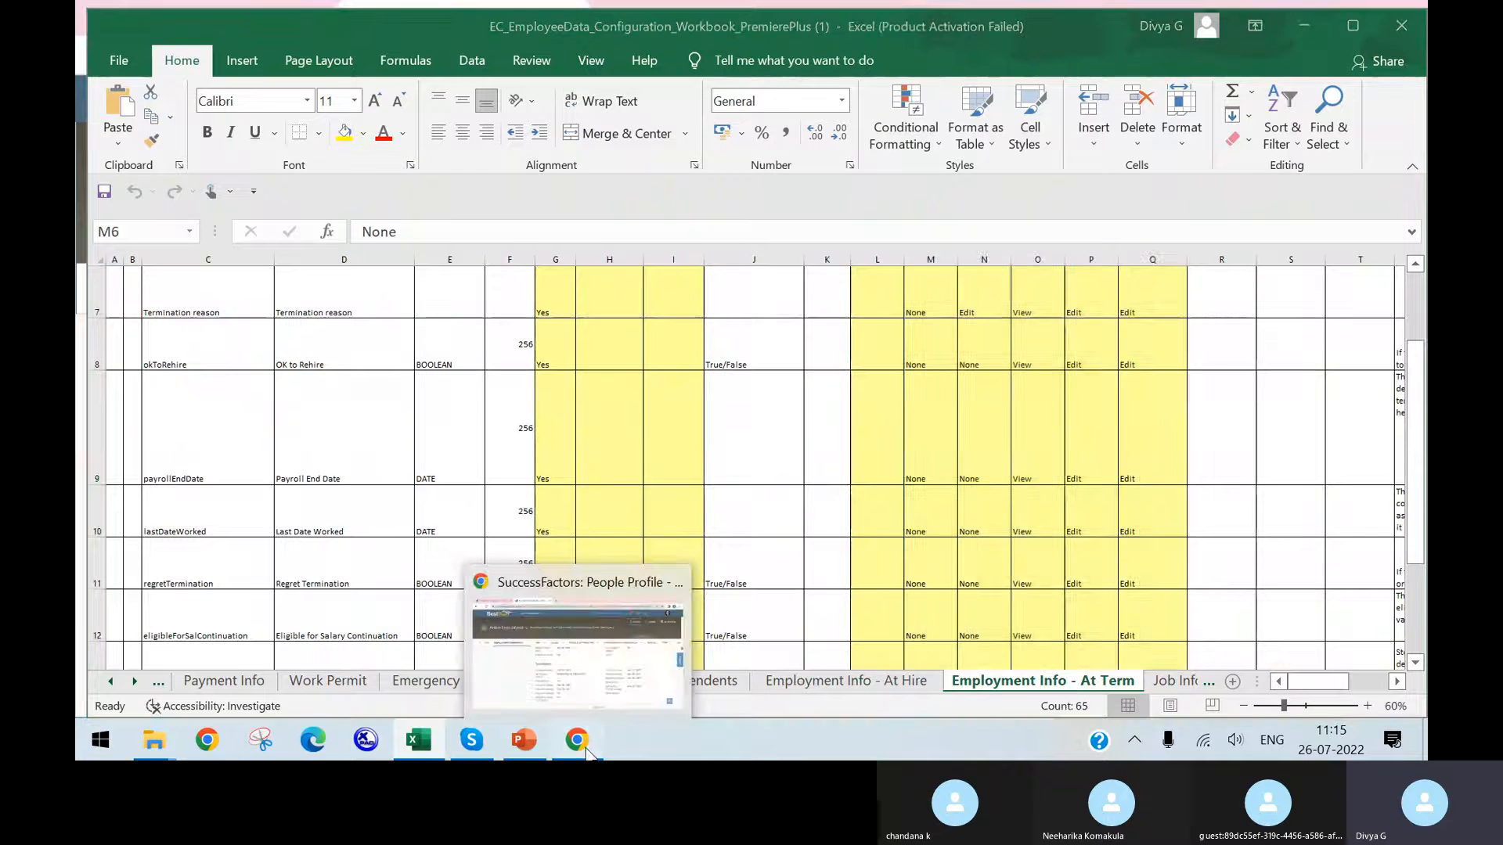
pyautogui.click(684, 636)
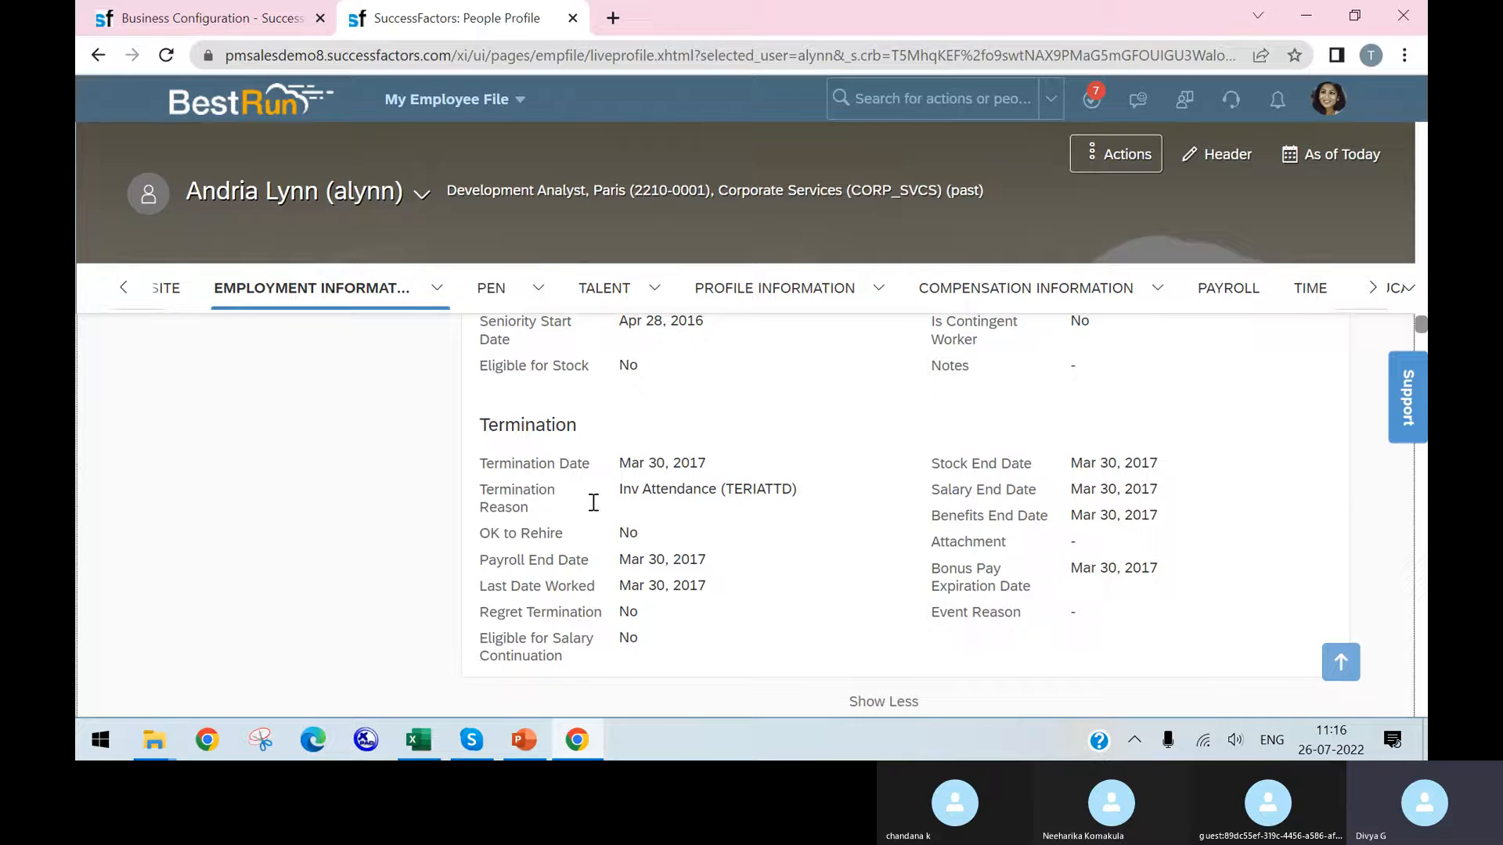
# Look through the Job Information, Job Relationships and Employment Details sections of the inactive employee's profile, ending at the Termination fields.
pyautogui.scroll(7, 593, 504)
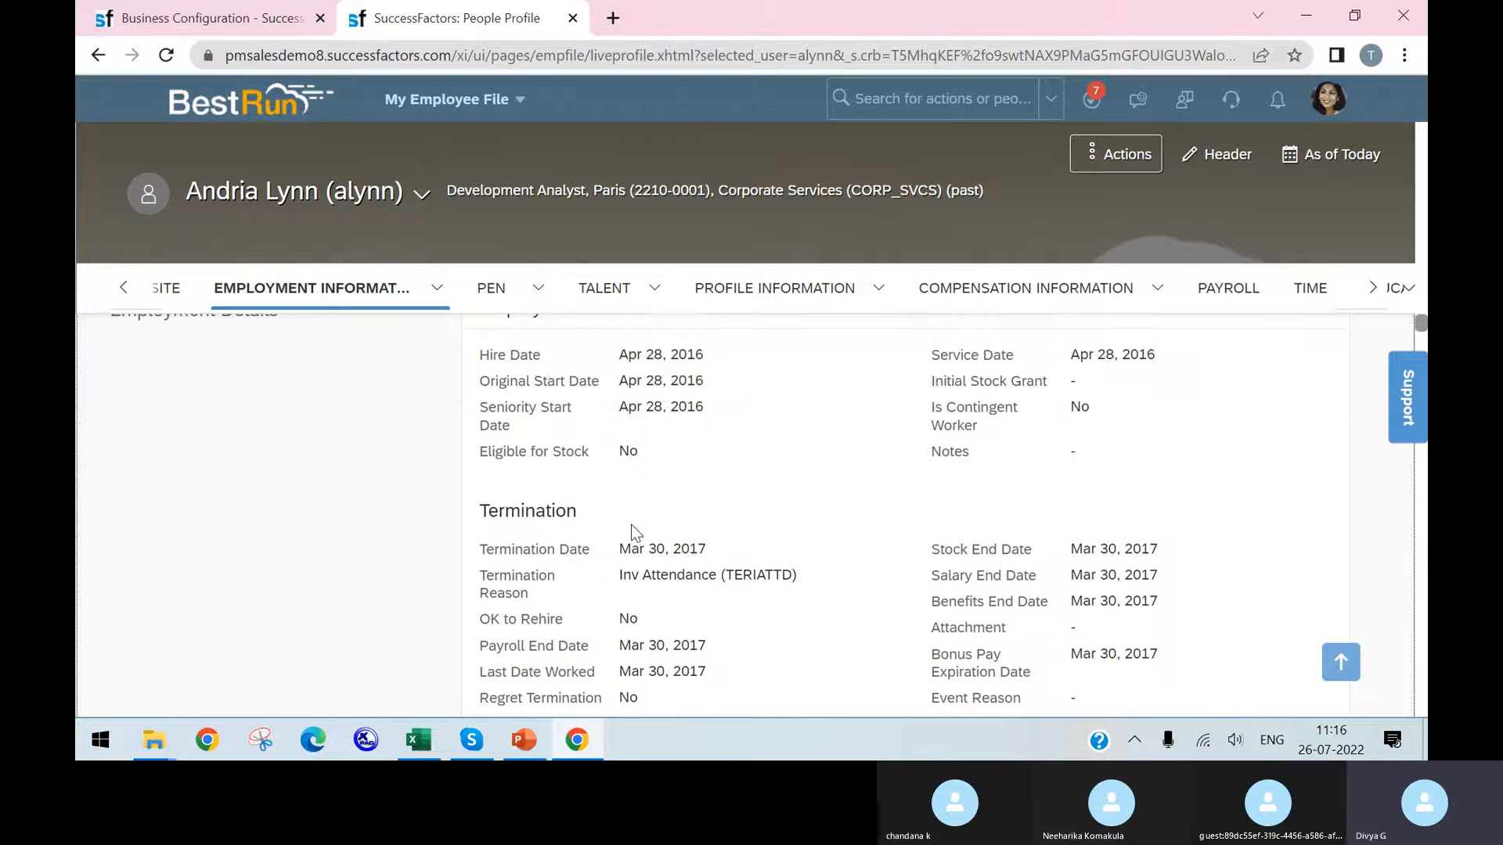
pyautogui.scroll(-7, 640, 502)
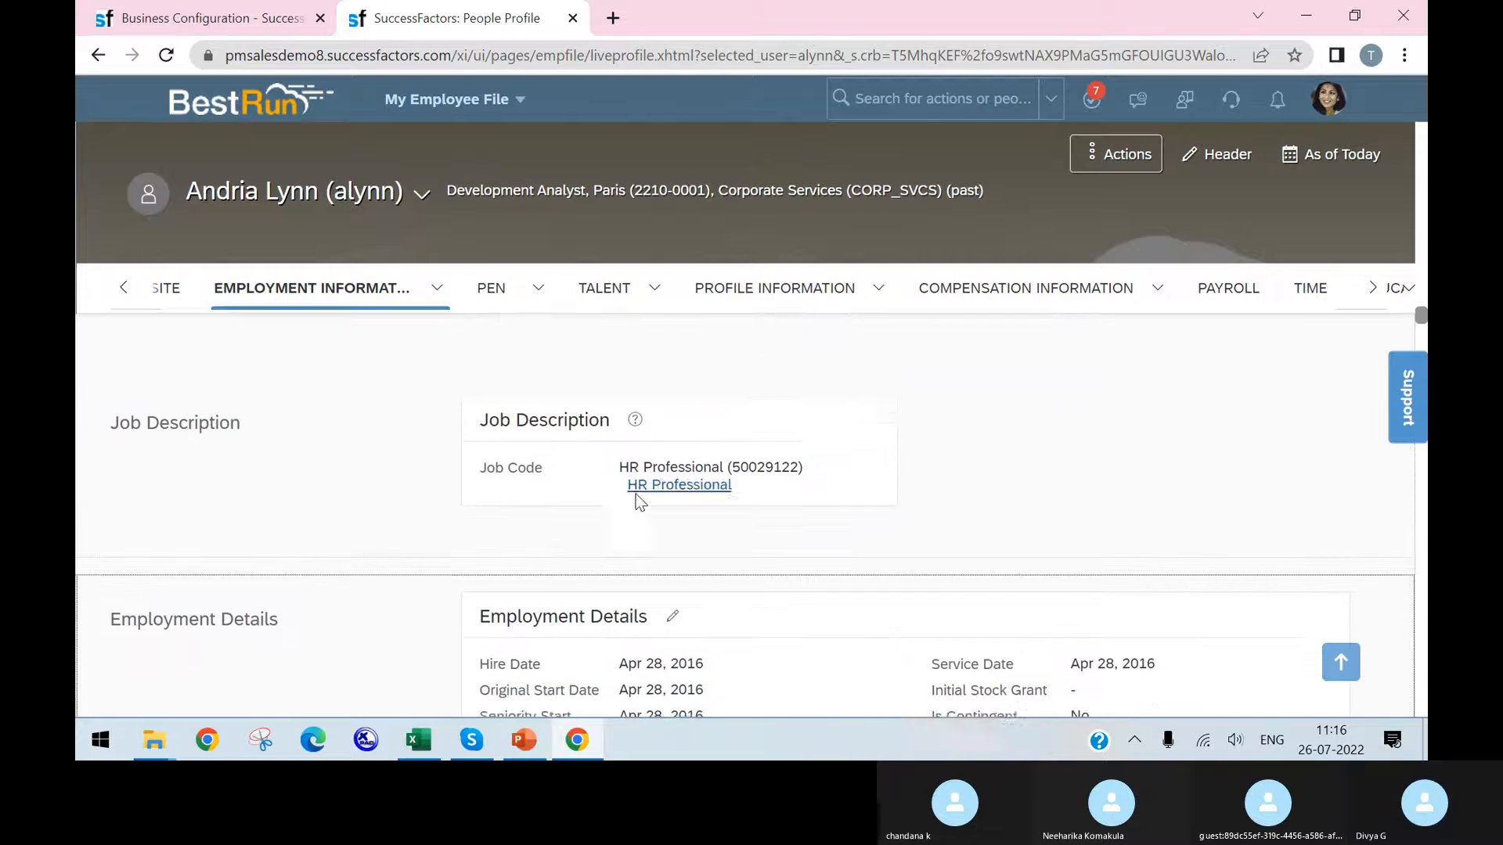
pyautogui.scroll(-3, 702, 484)
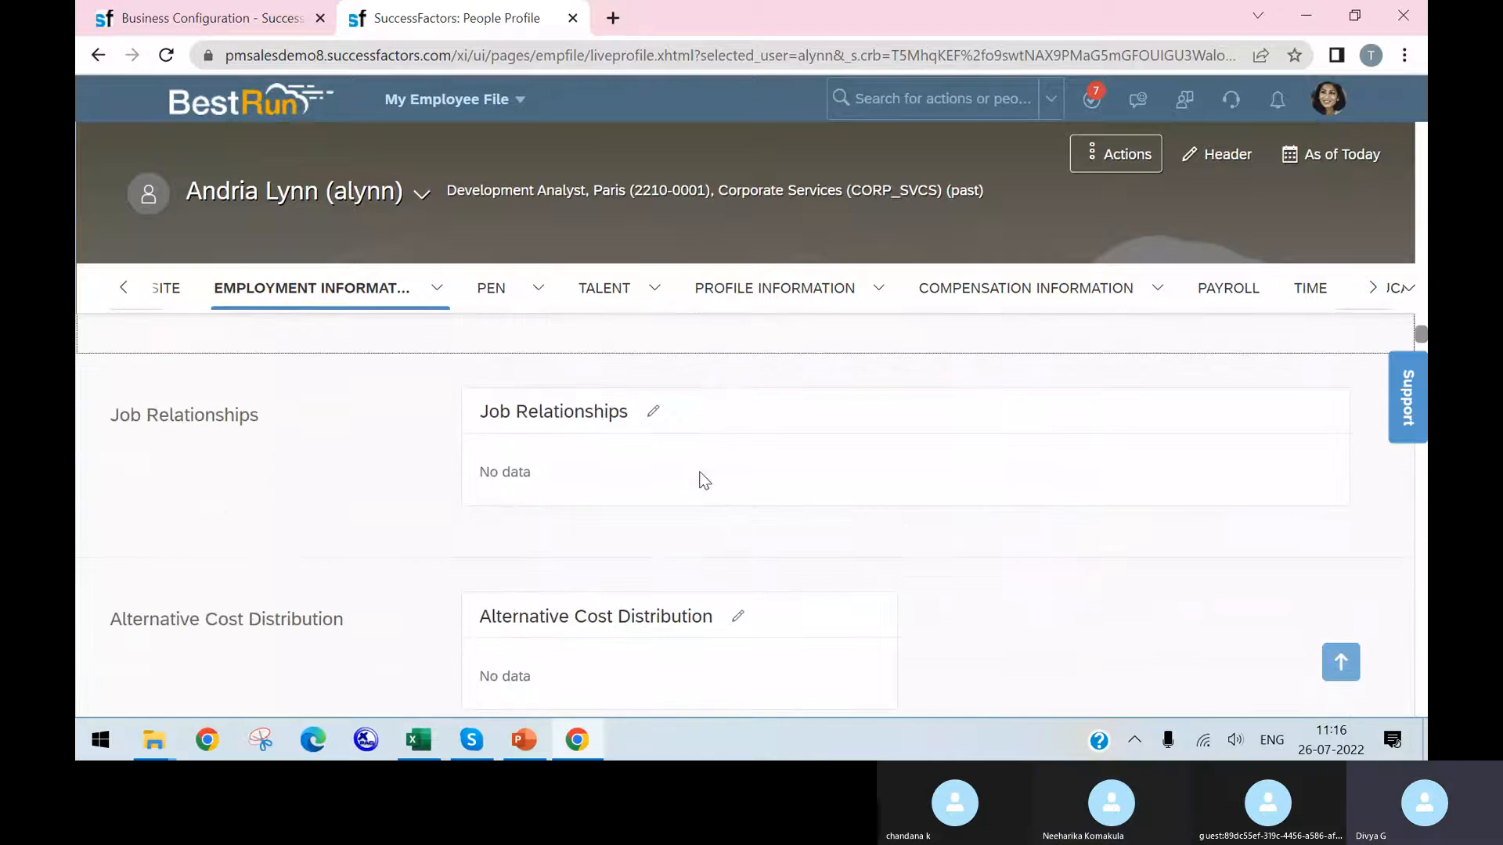
pyautogui.scroll(-2, 644, 486)
pyautogui.scroll(10, 644, 486)
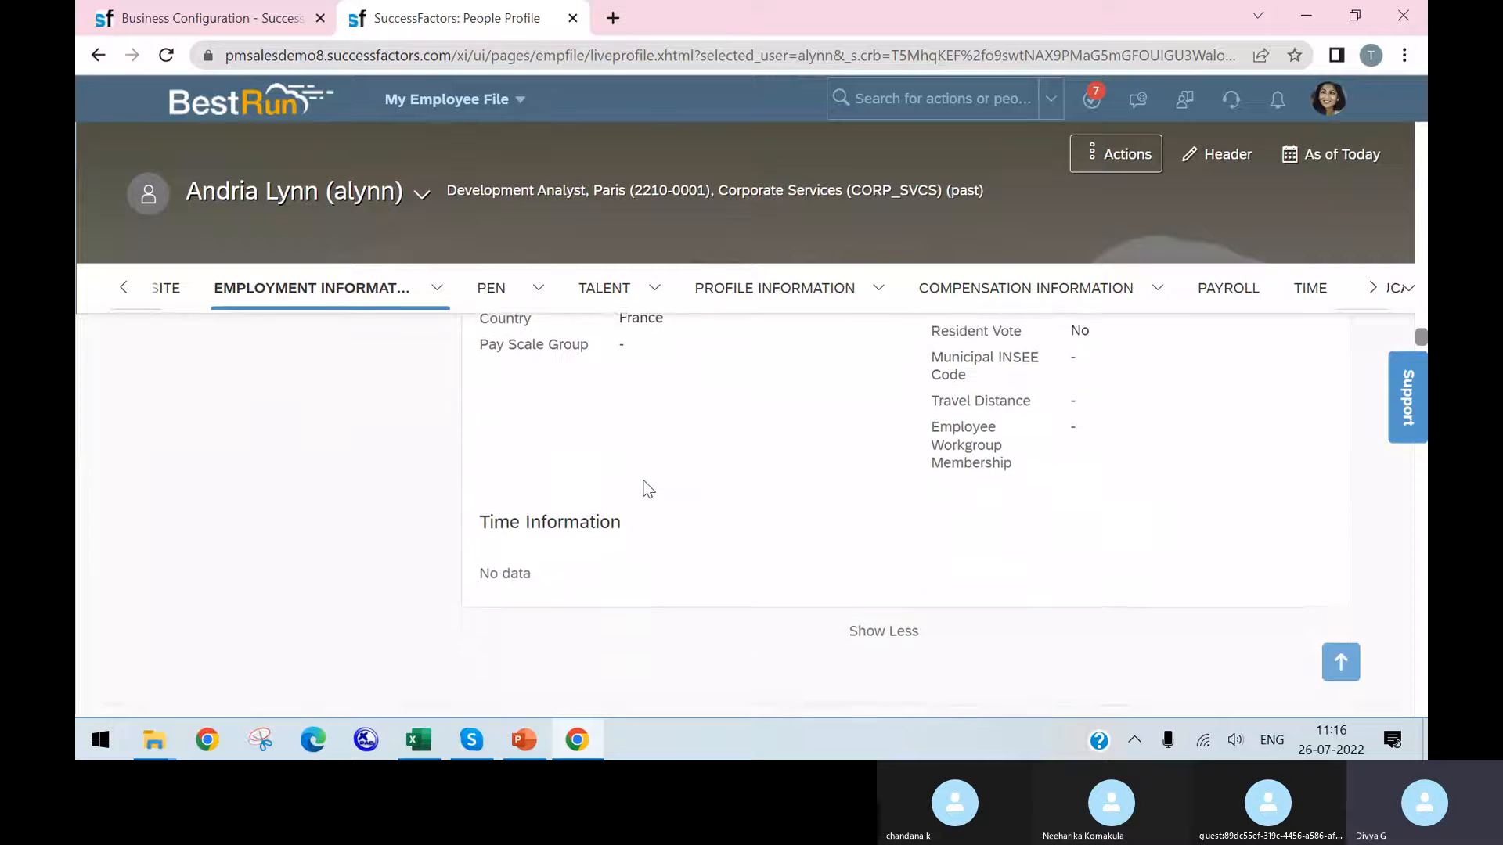
pyautogui.scroll(3, 744, 537)
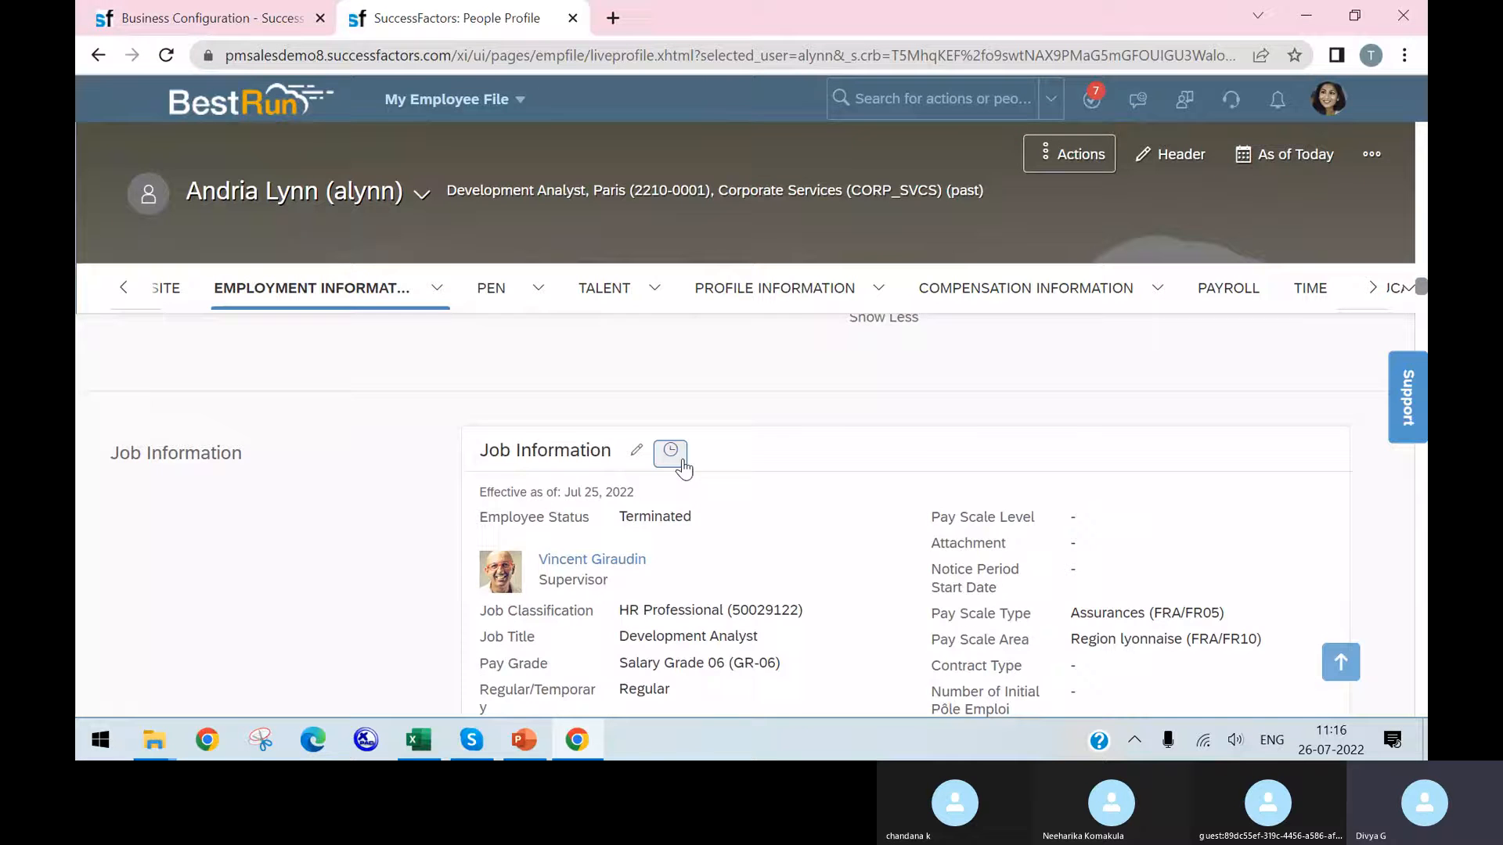
pyautogui.scroll(-15, 678, 475)
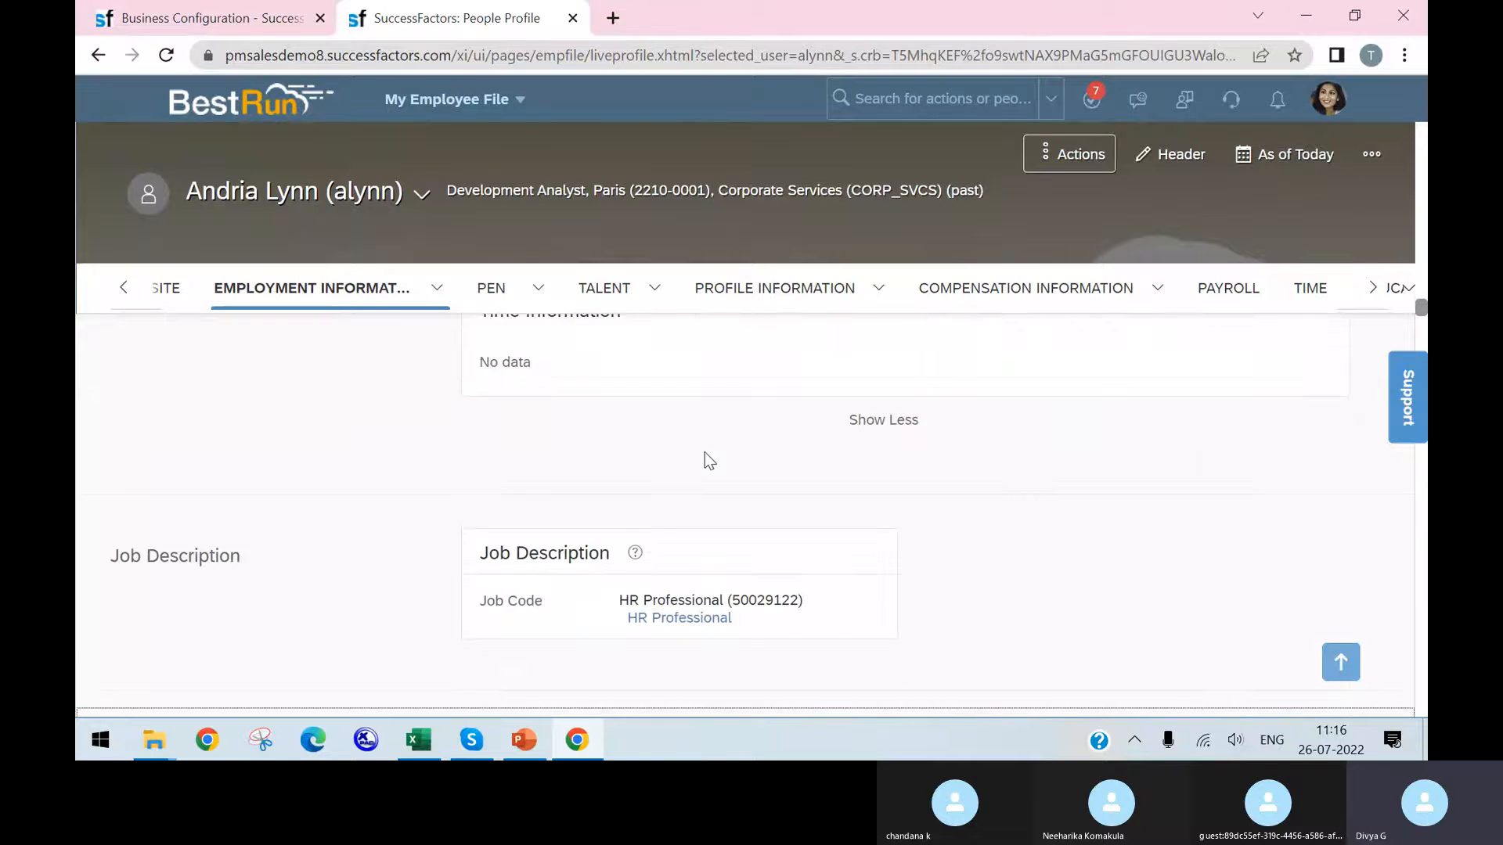
pyautogui.scroll(-2, 692, 513)
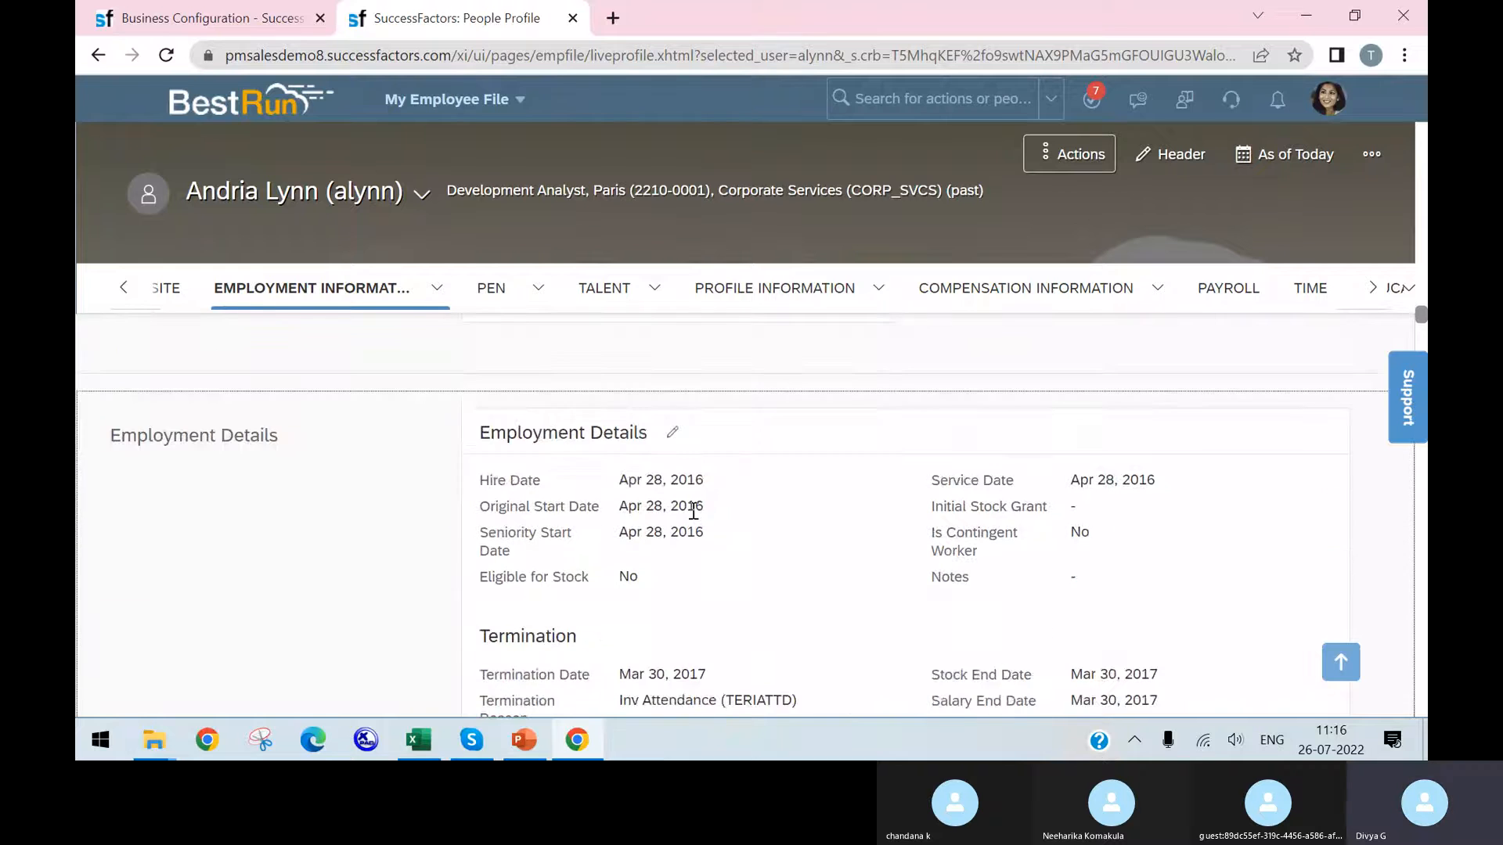
pyautogui.click(200, 20)
pyautogui.click(502, 17)
pyautogui.scroll(-3, 775, 608)
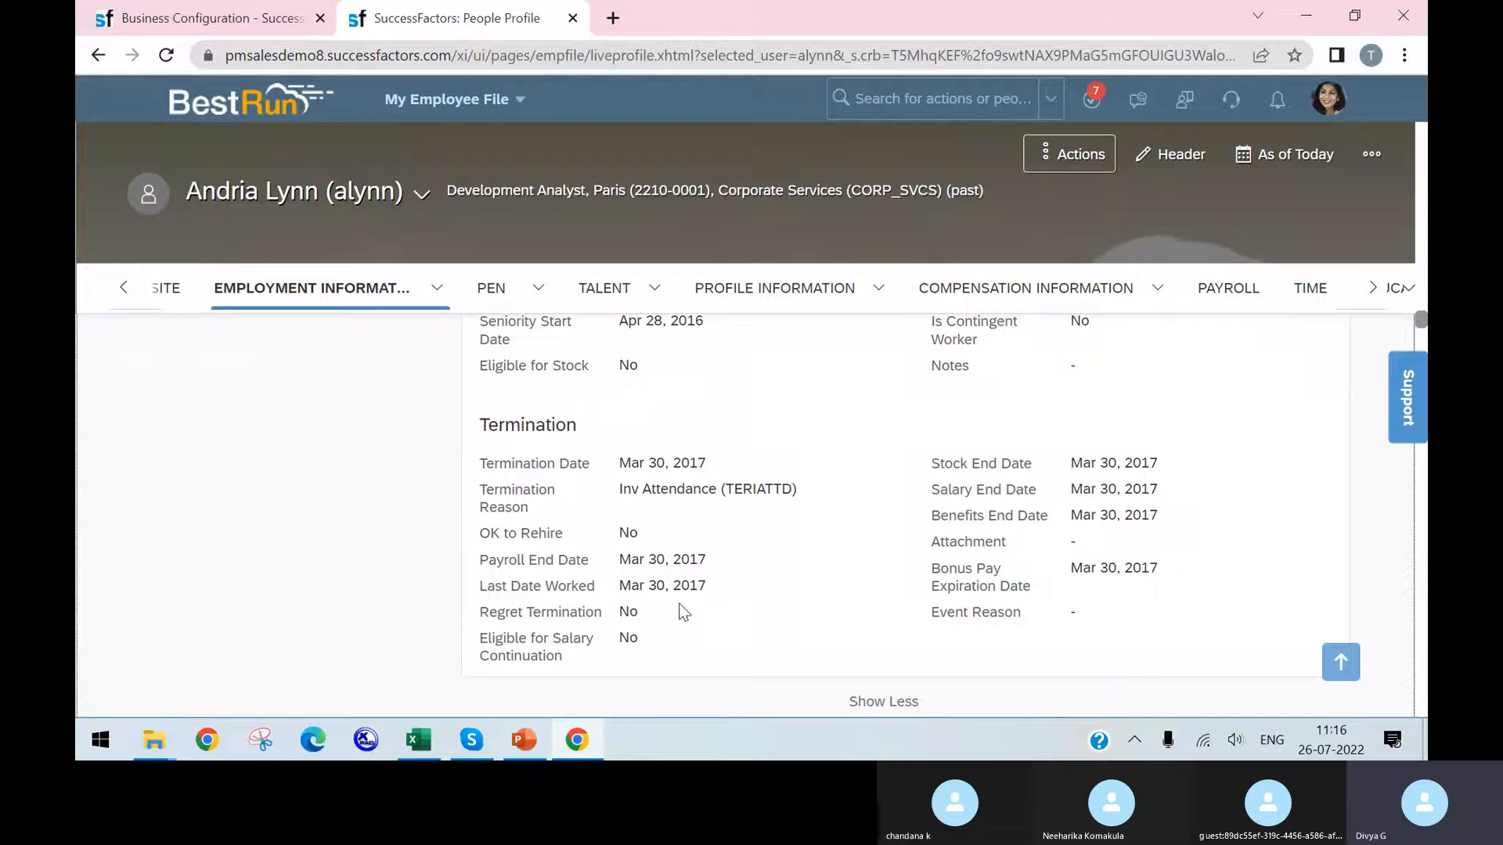
# Duplicate the employee profile in another browser tab and return to the original profile tab.
pyautogui.rightClick(505, 33)
pyautogui.click(556, 188)
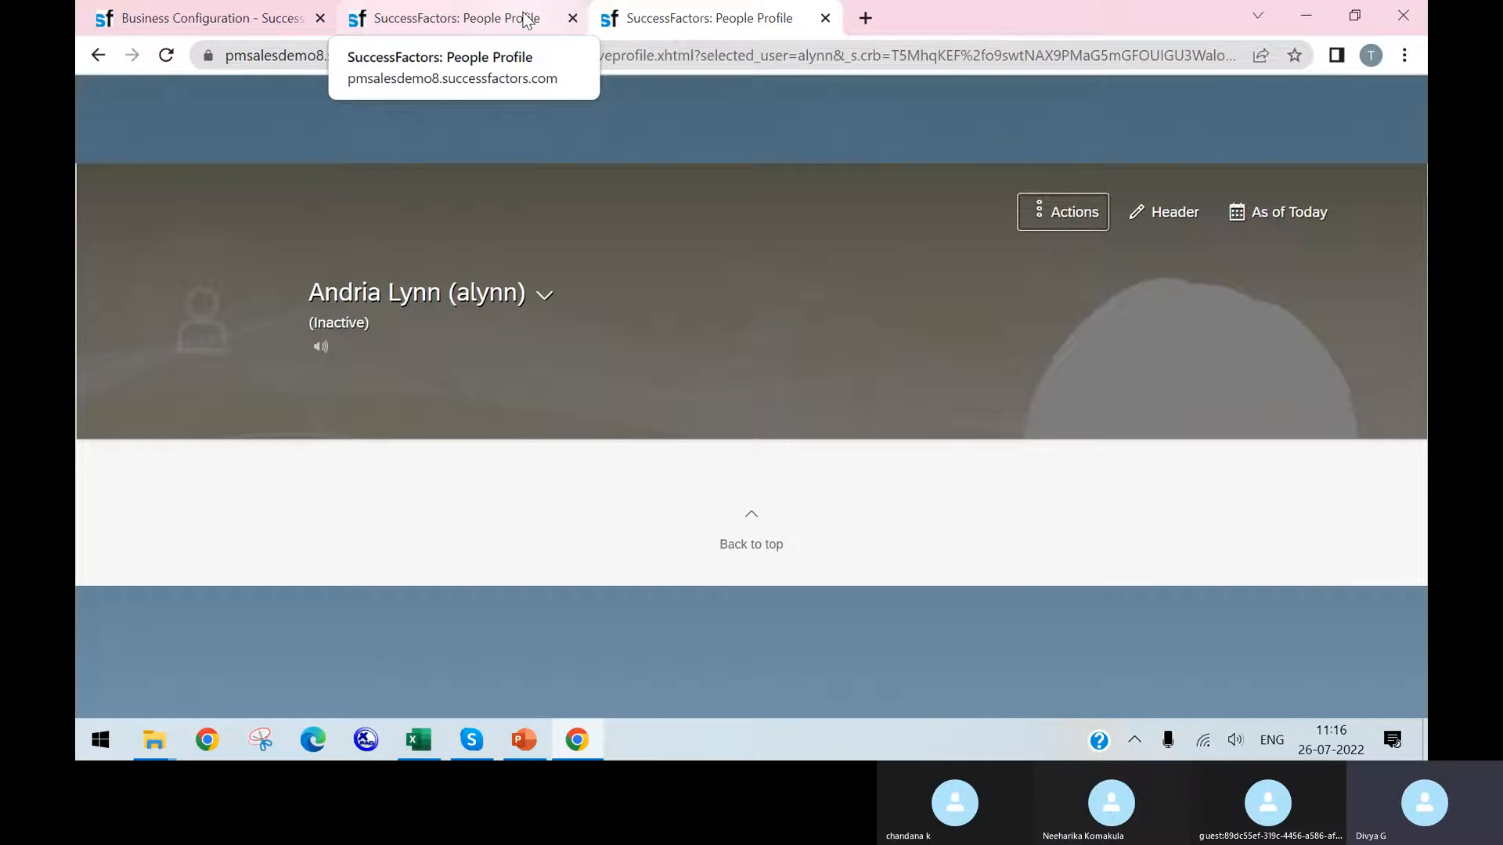
pyautogui.click(523, 22)
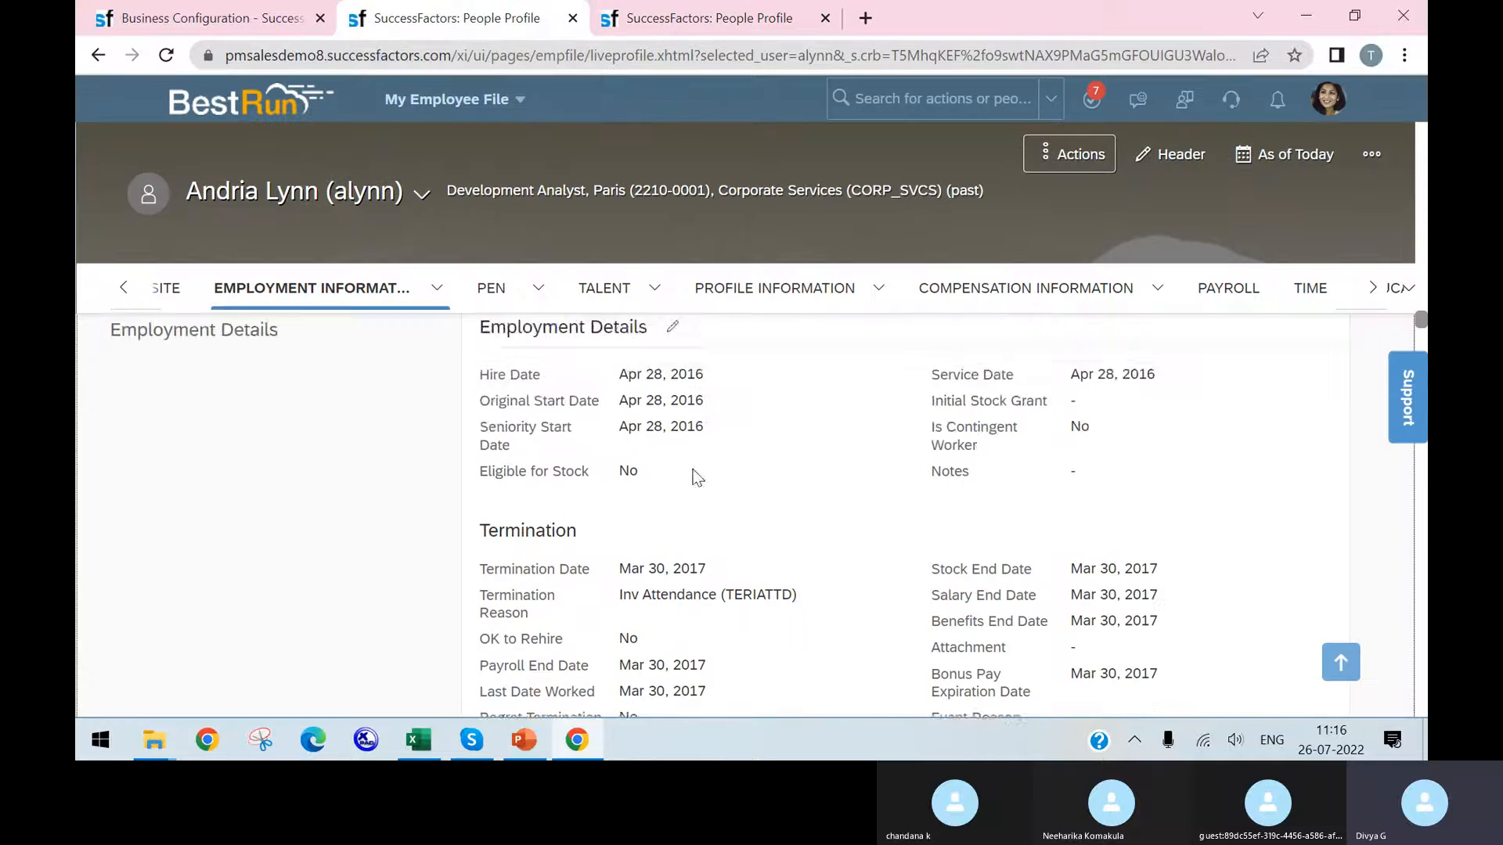
# Open the Employment Details for editing and view the available Termination Reason options without choosing a different one.
pyautogui.scroll(1, 673, 439)
pyautogui.click(668, 432)
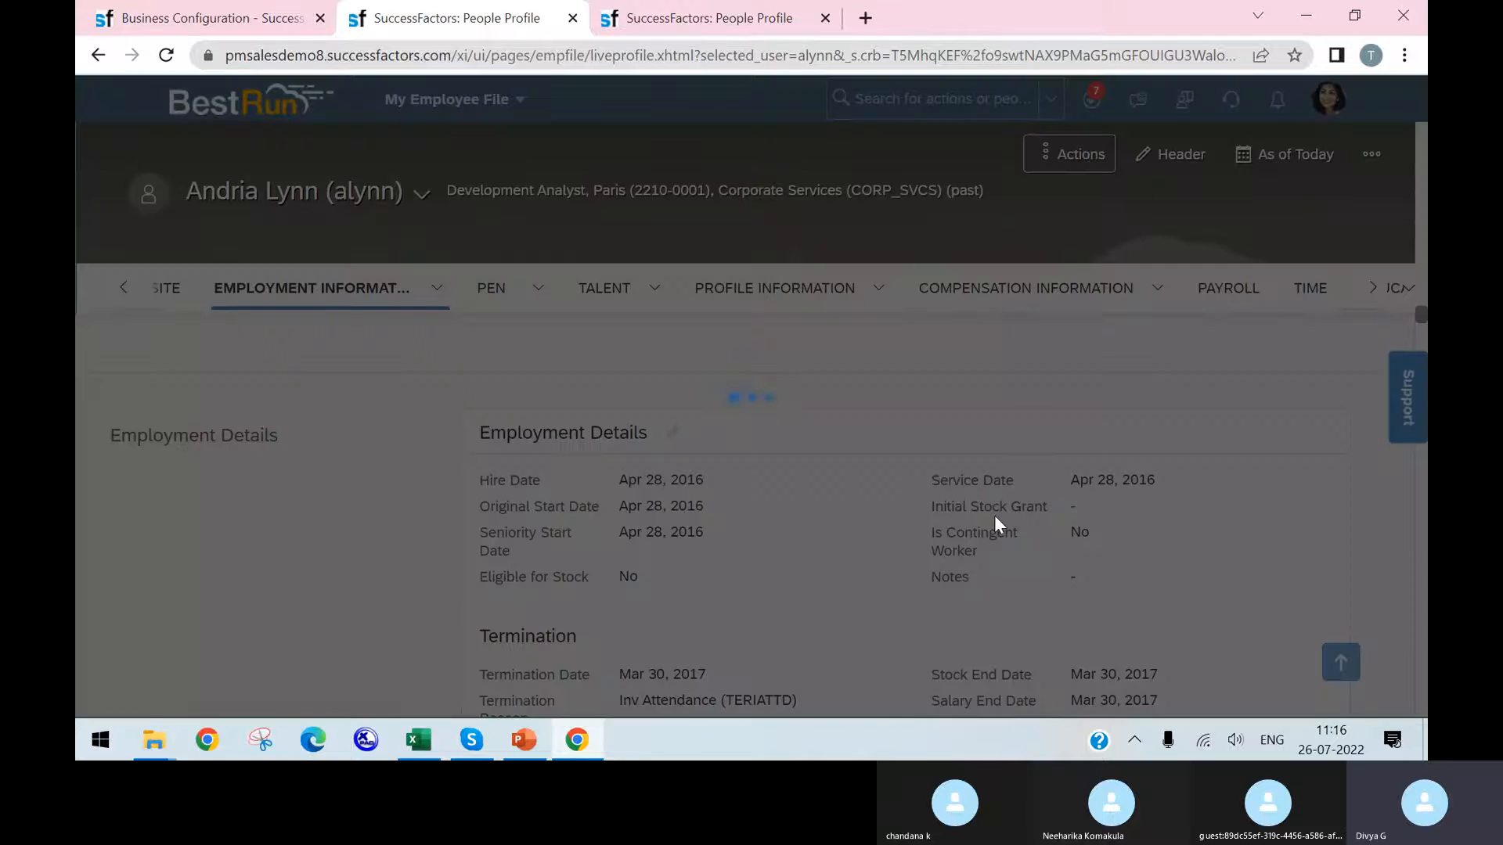
pyautogui.scroll(-10, 915, 513)
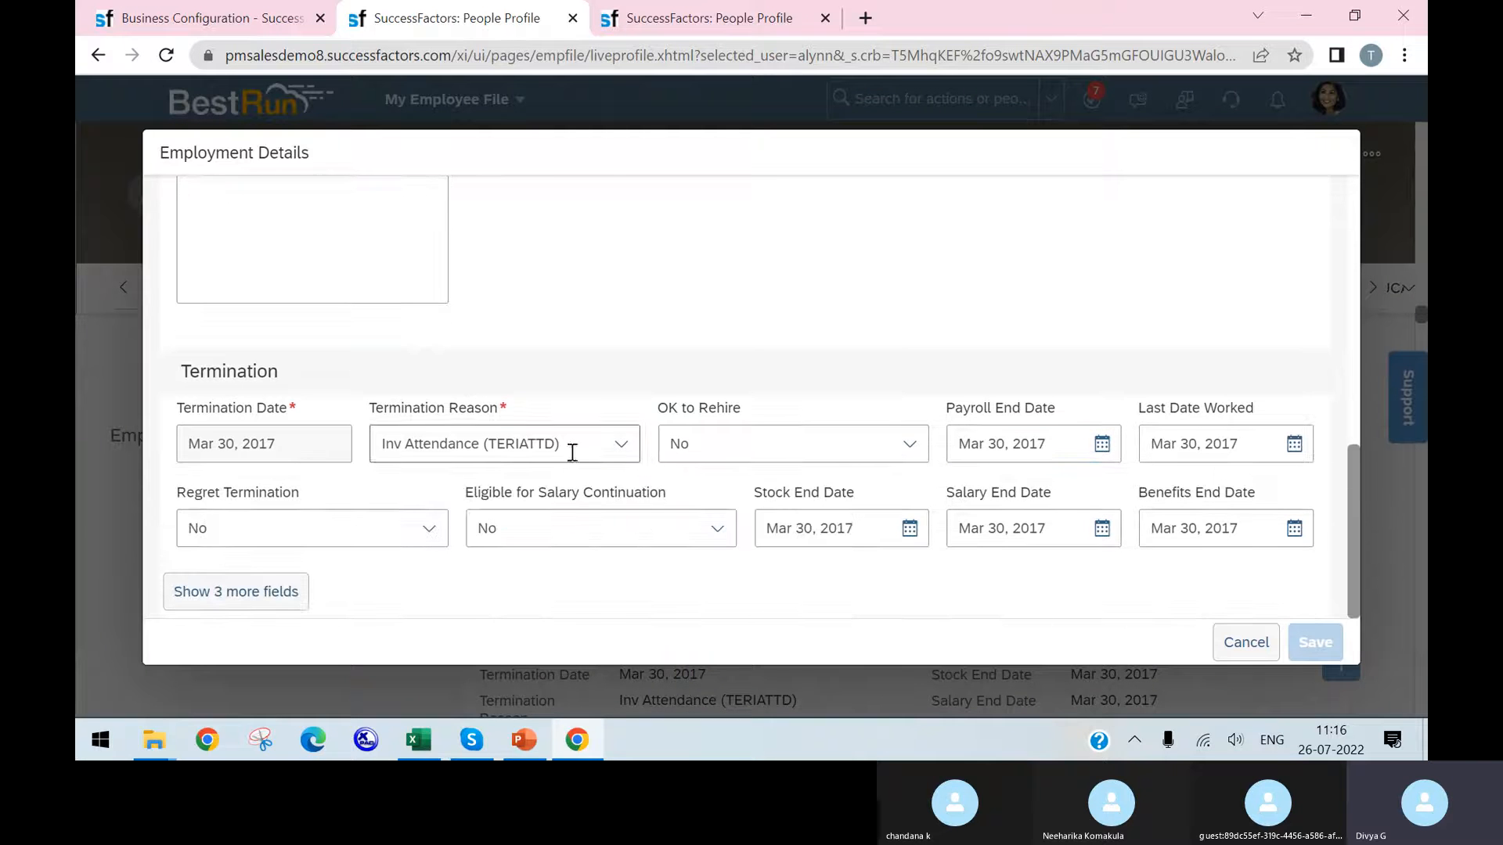
pyautogui.click(631, 451)
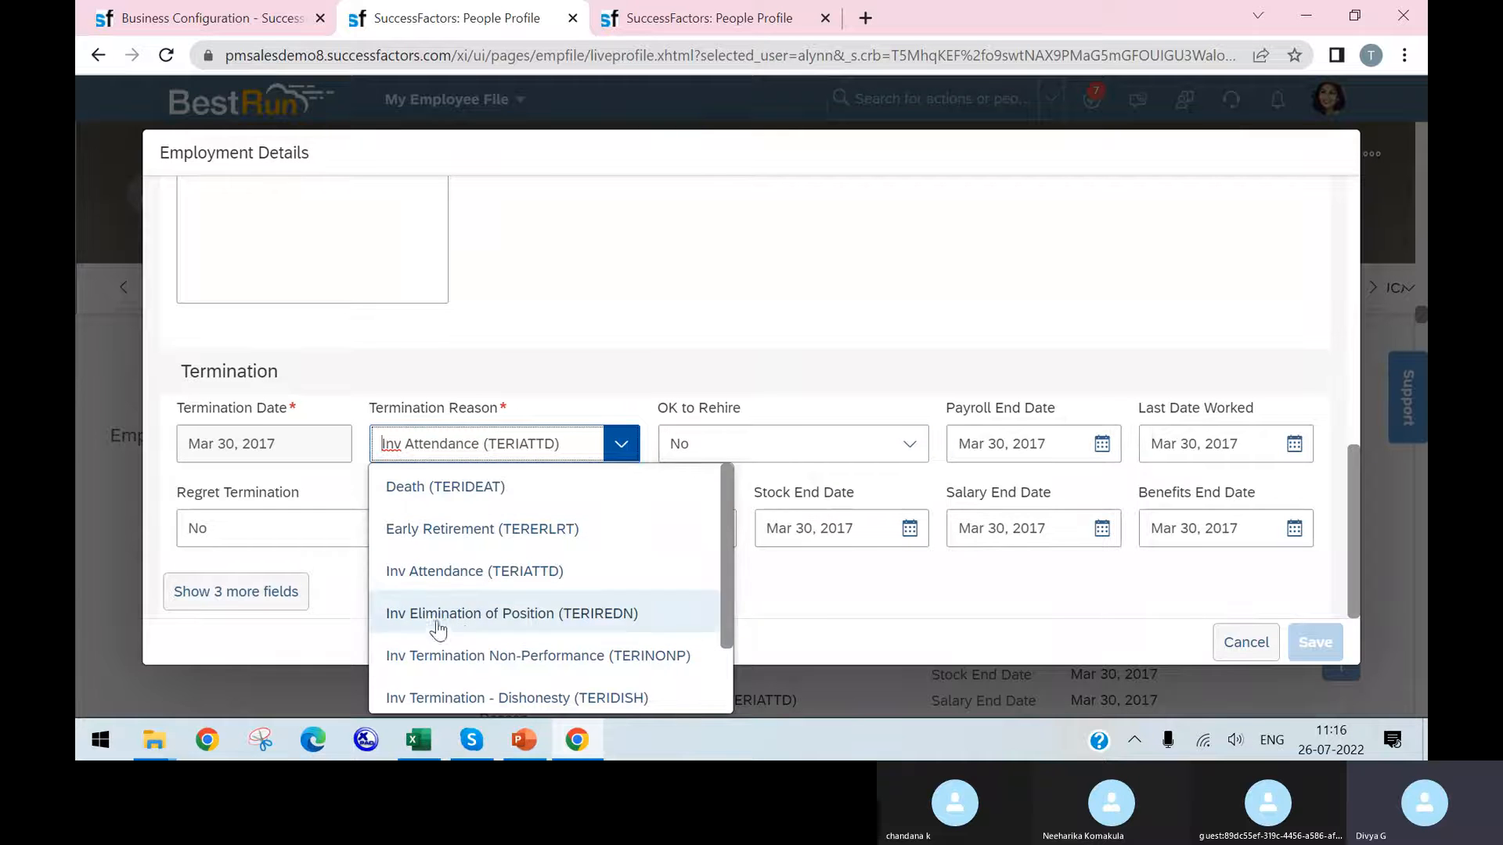
pyautogui.click(795, 201)
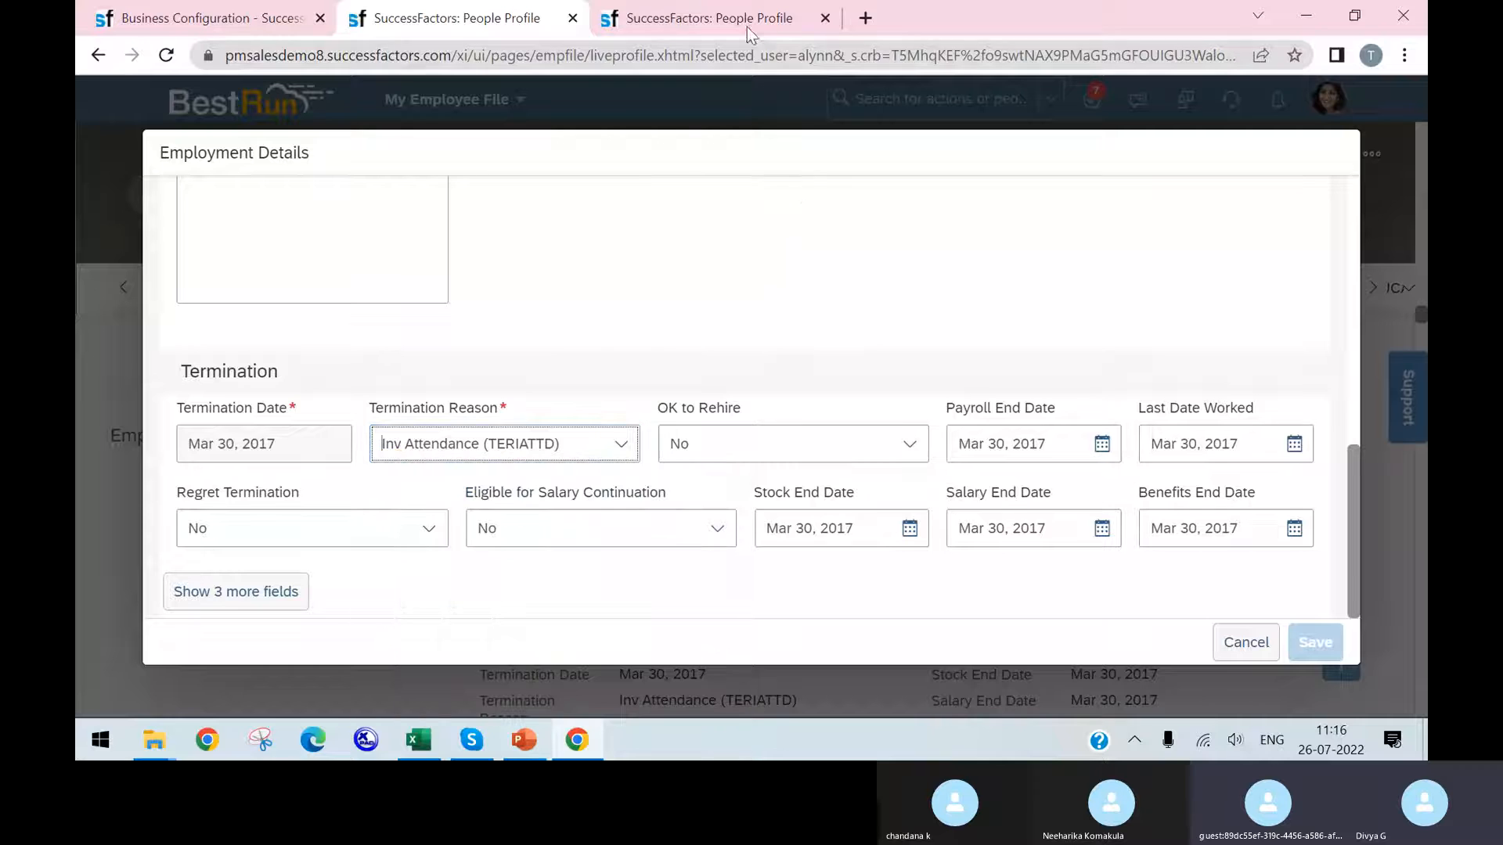
# Open Manage Organization, Pay and Job Structures in the duplicate employee profile's browser tab.
pyautogui.click(737, 16)
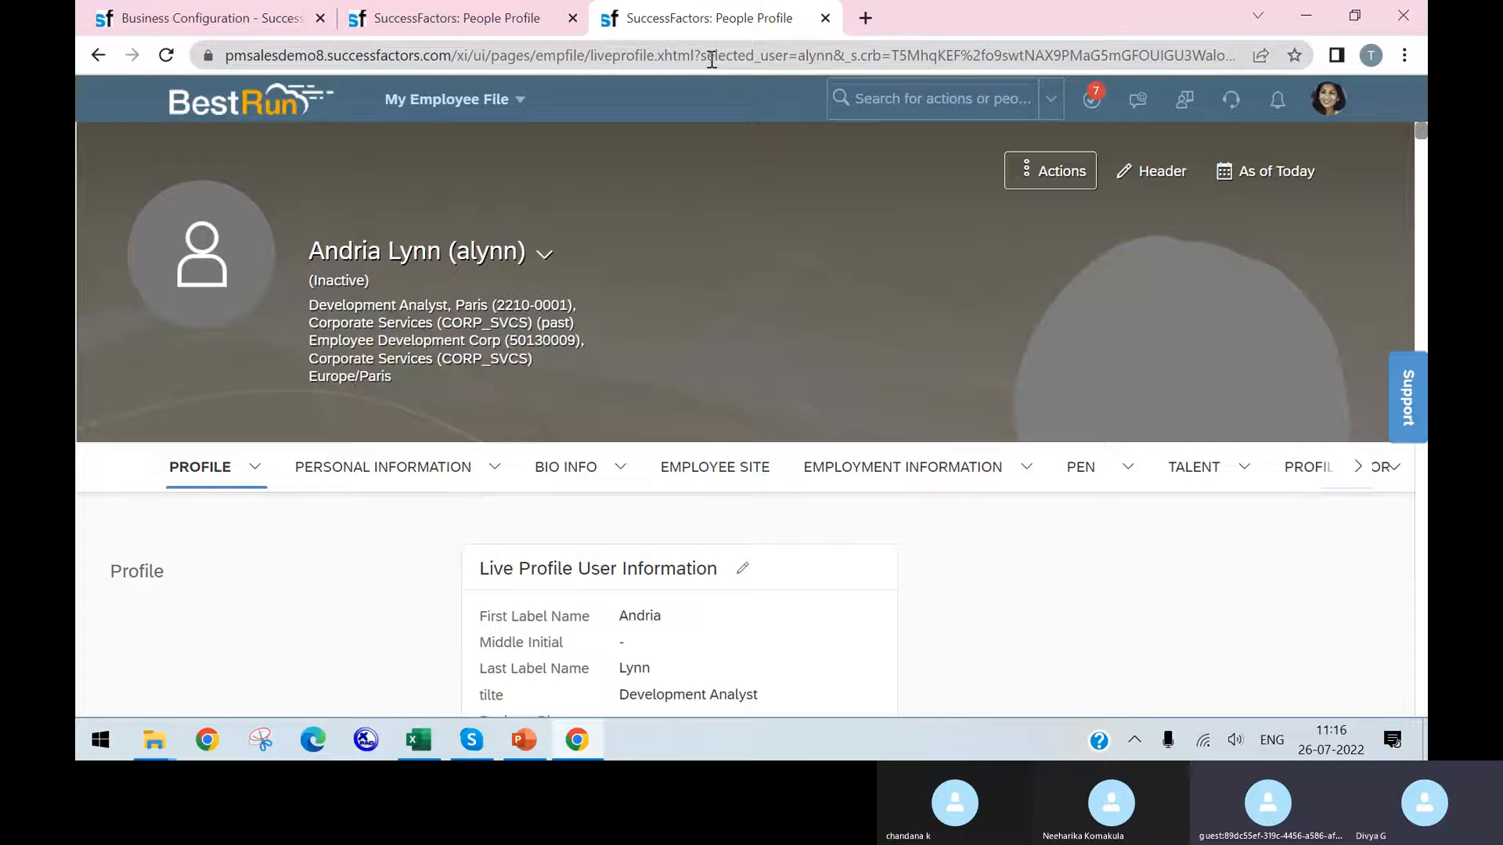
pyautogui.click(712, 60)
pyautogui.click(940, 98)
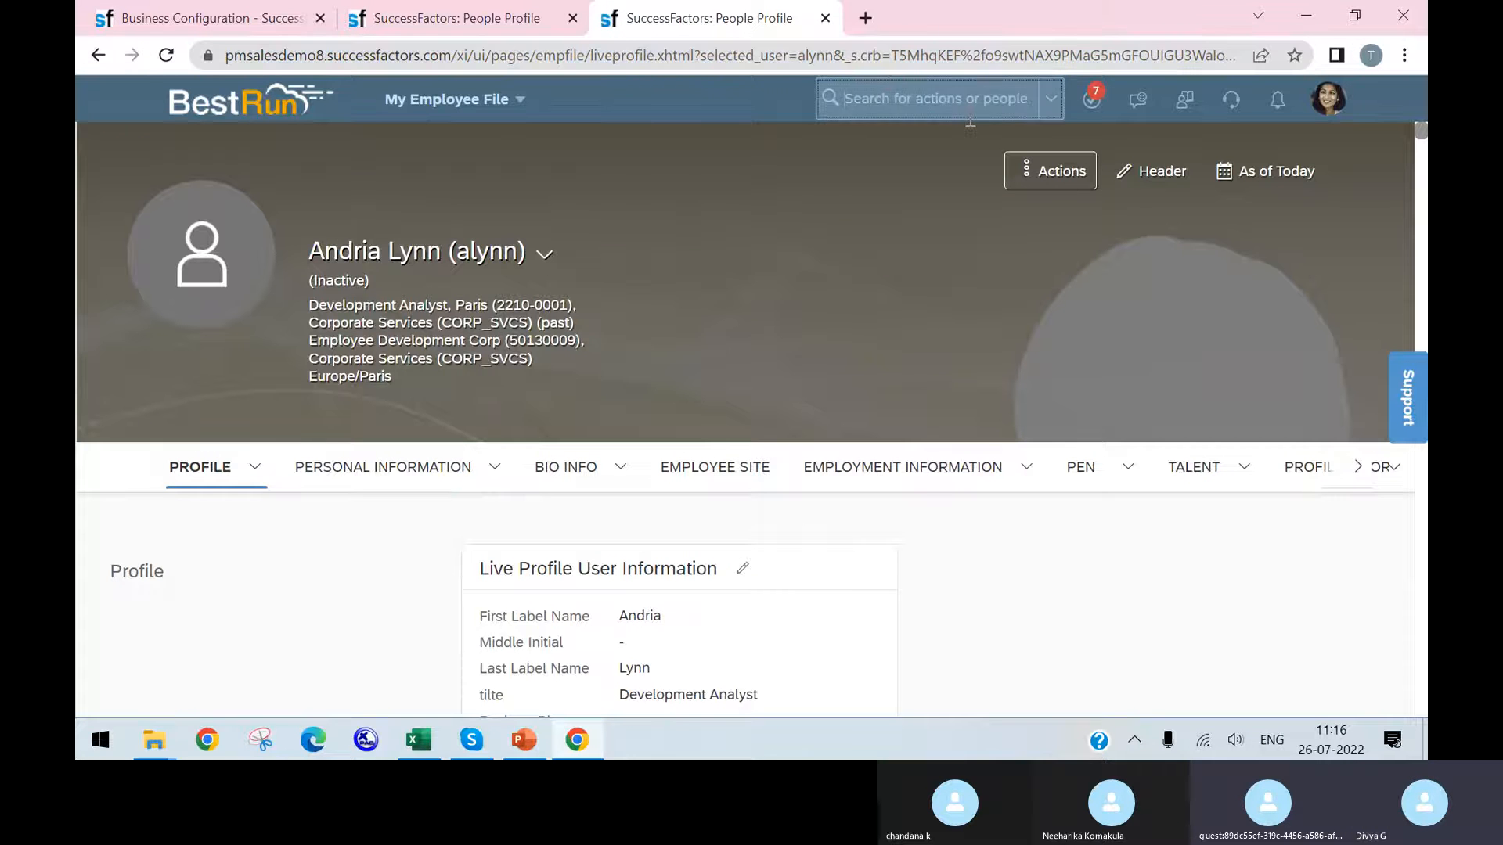
pyautogui.write('manag')
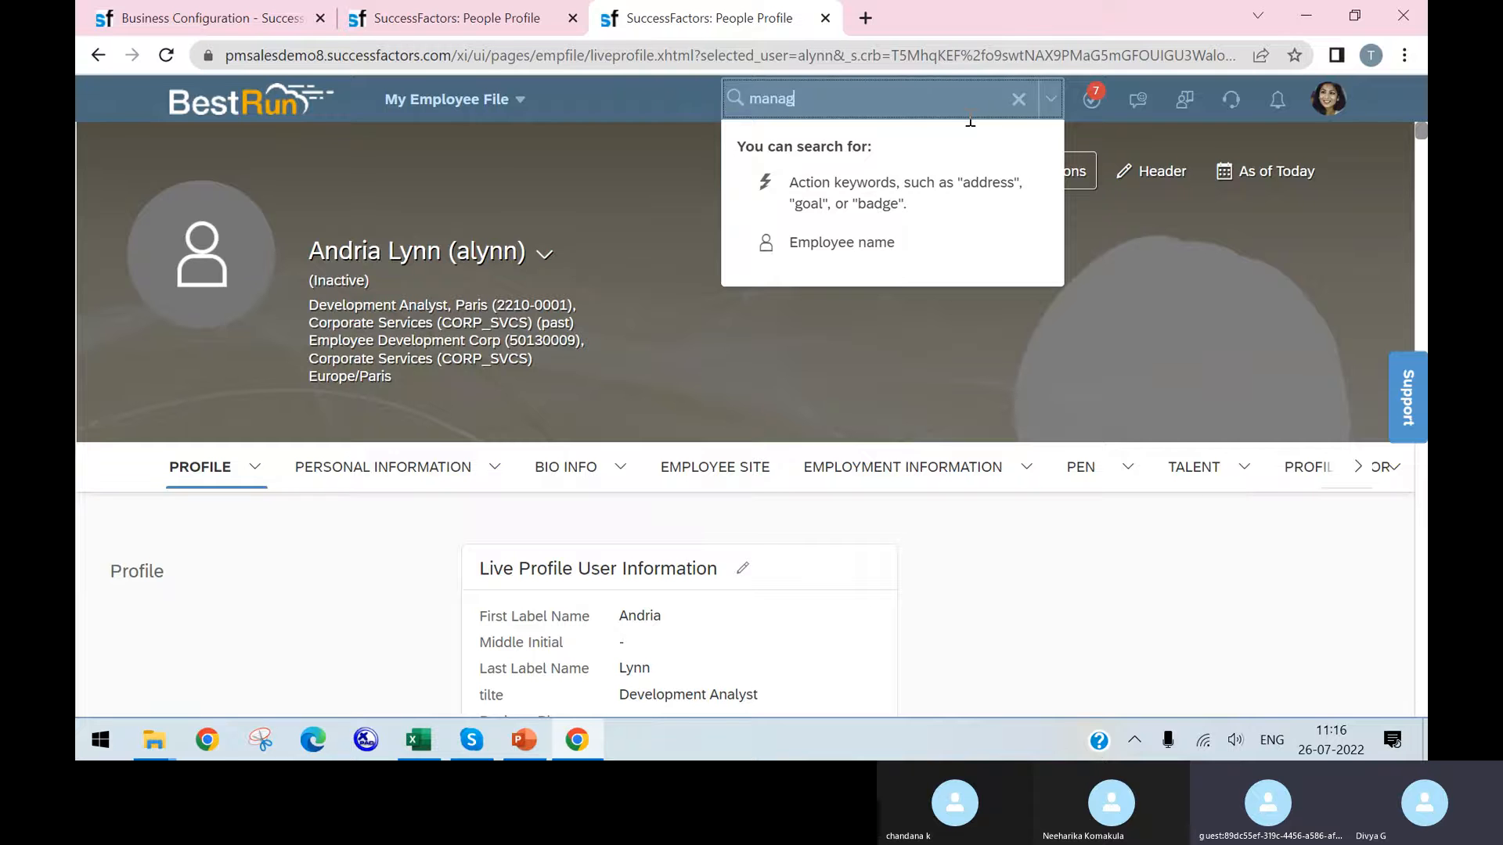
pyautogui.write('e ')
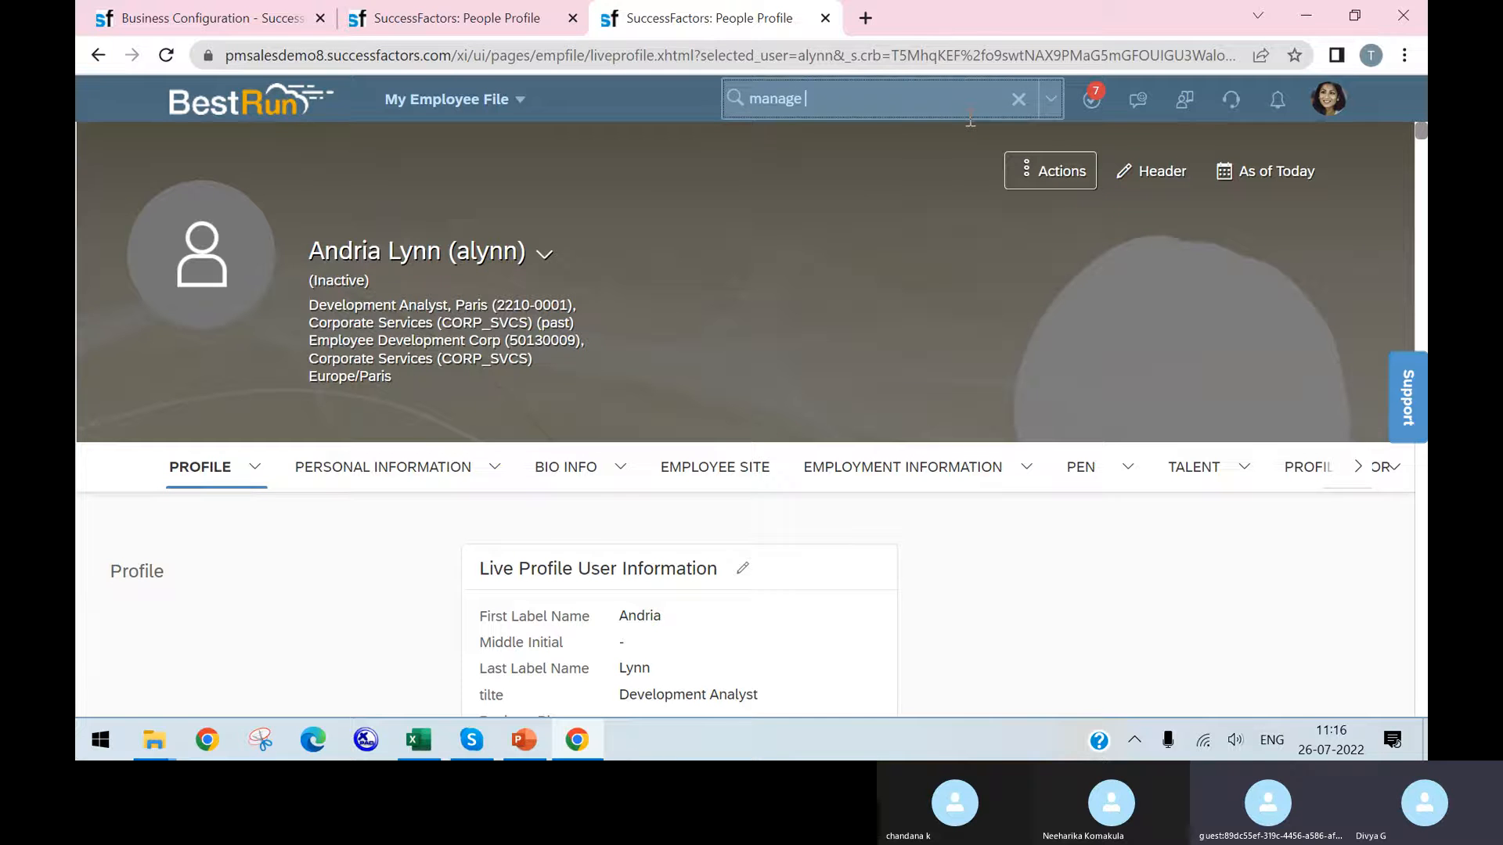
pyautogui.write('org pay')
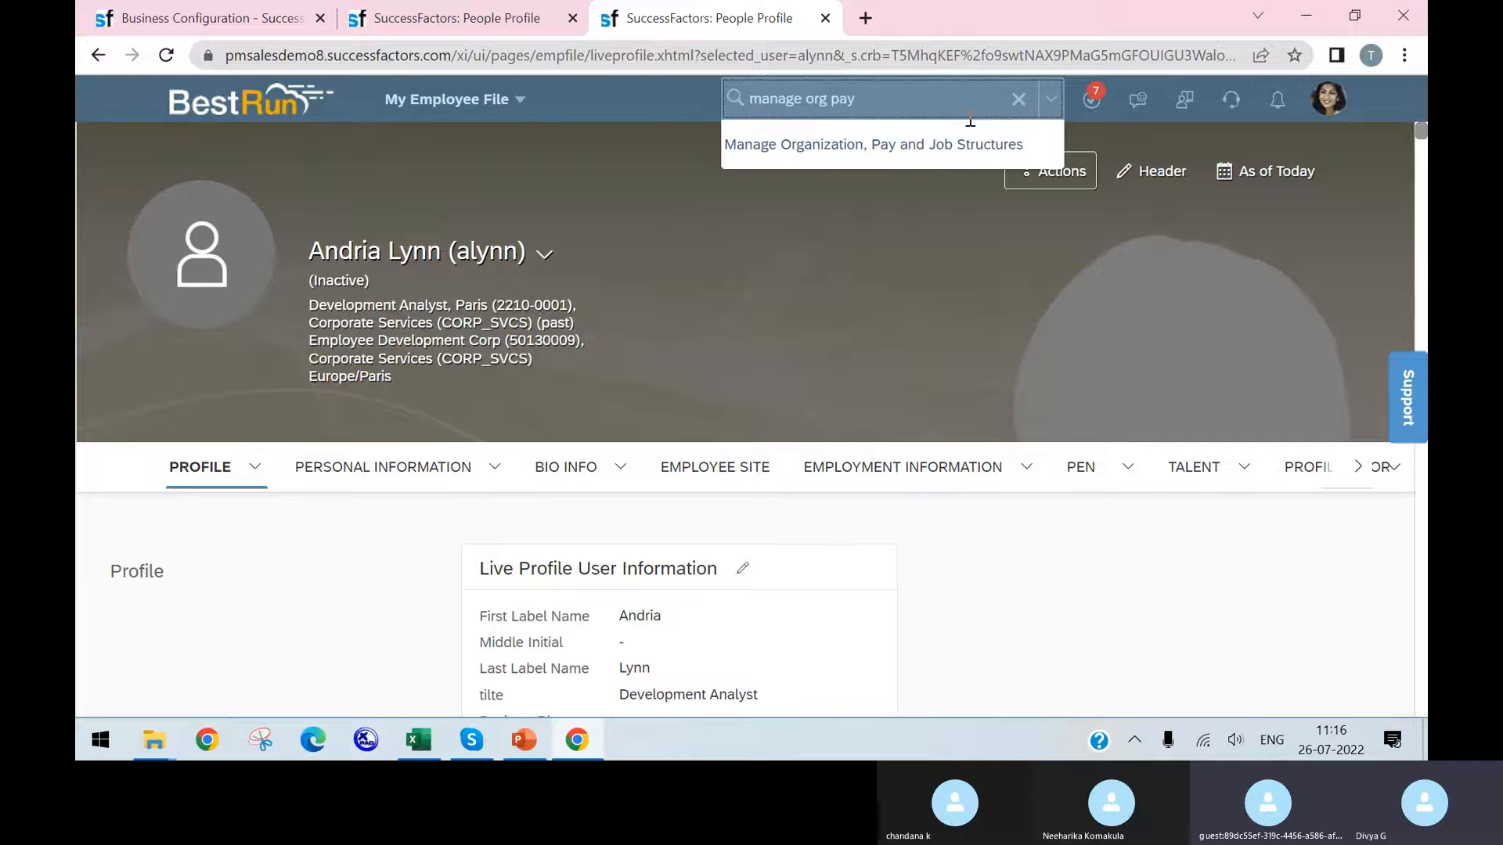
pyautogui.click(923, 161)
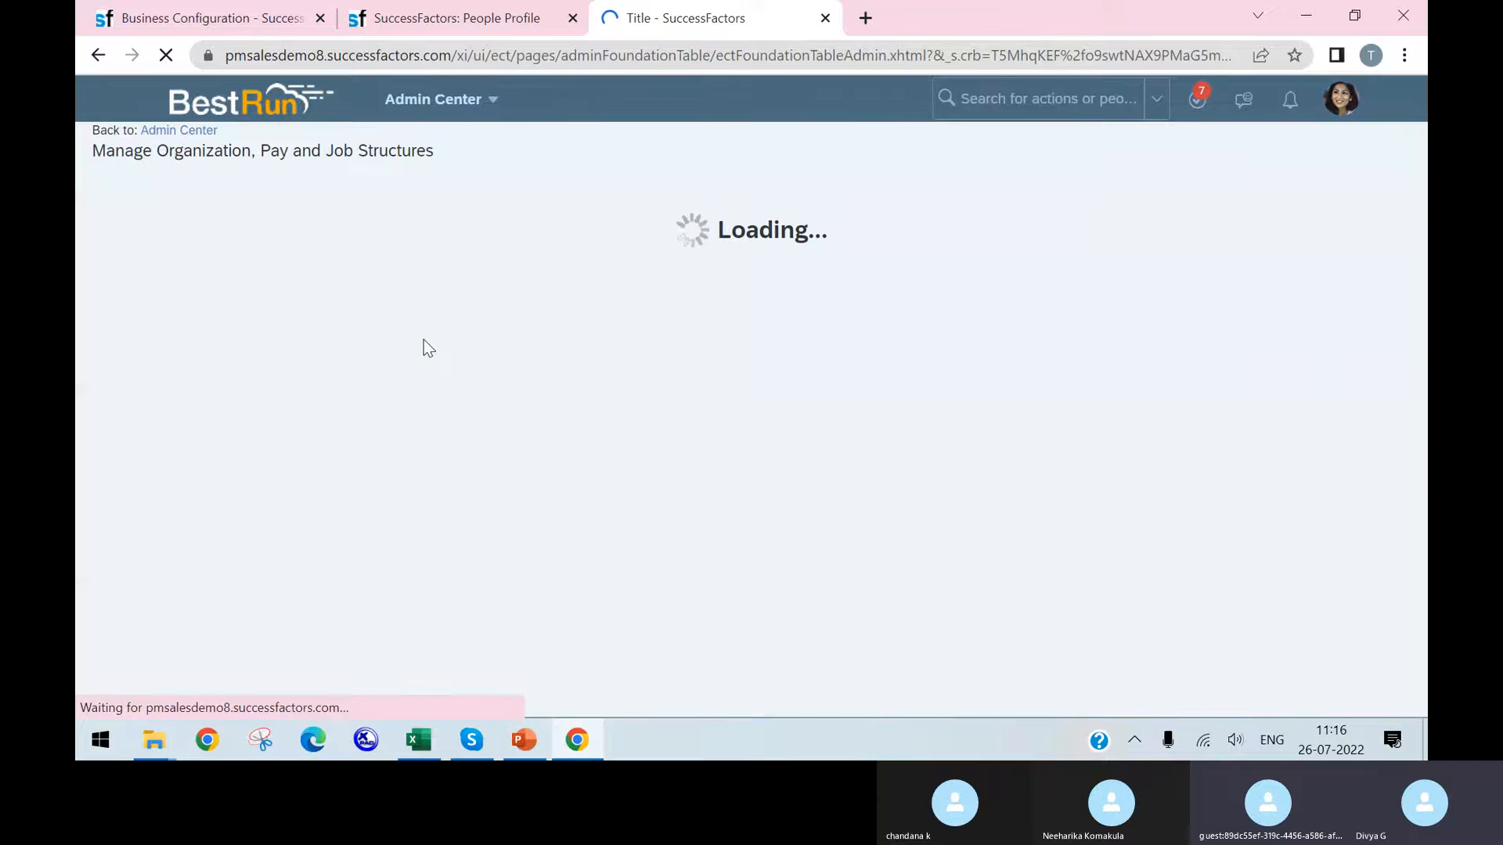
# Search the Event Reason objects for "hire" and display the New Hire (HIRNEW) record.
pyautogui.click(268, 196)
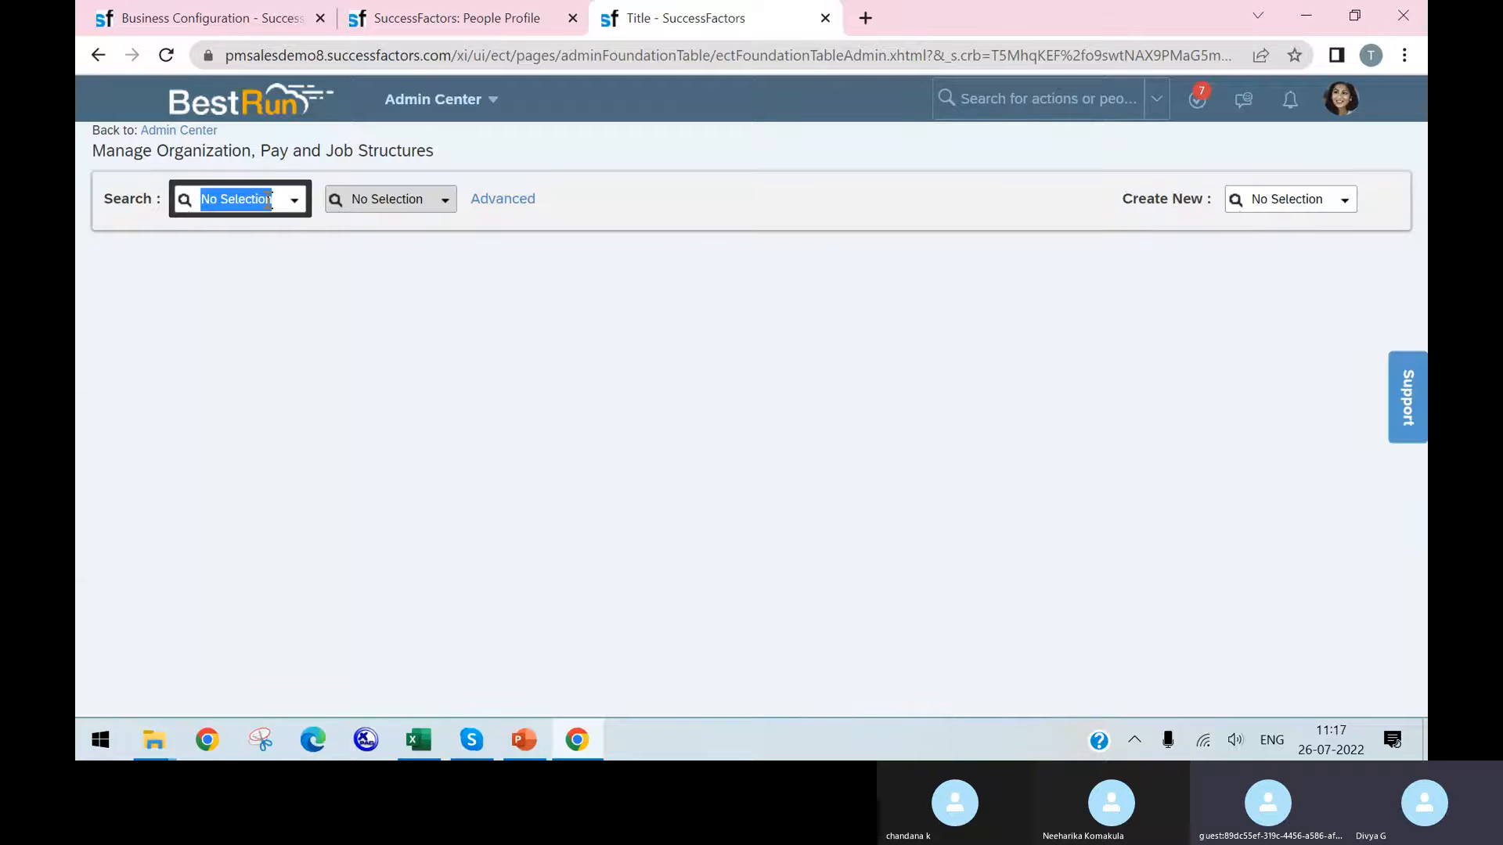
pyautogui.write('evem')
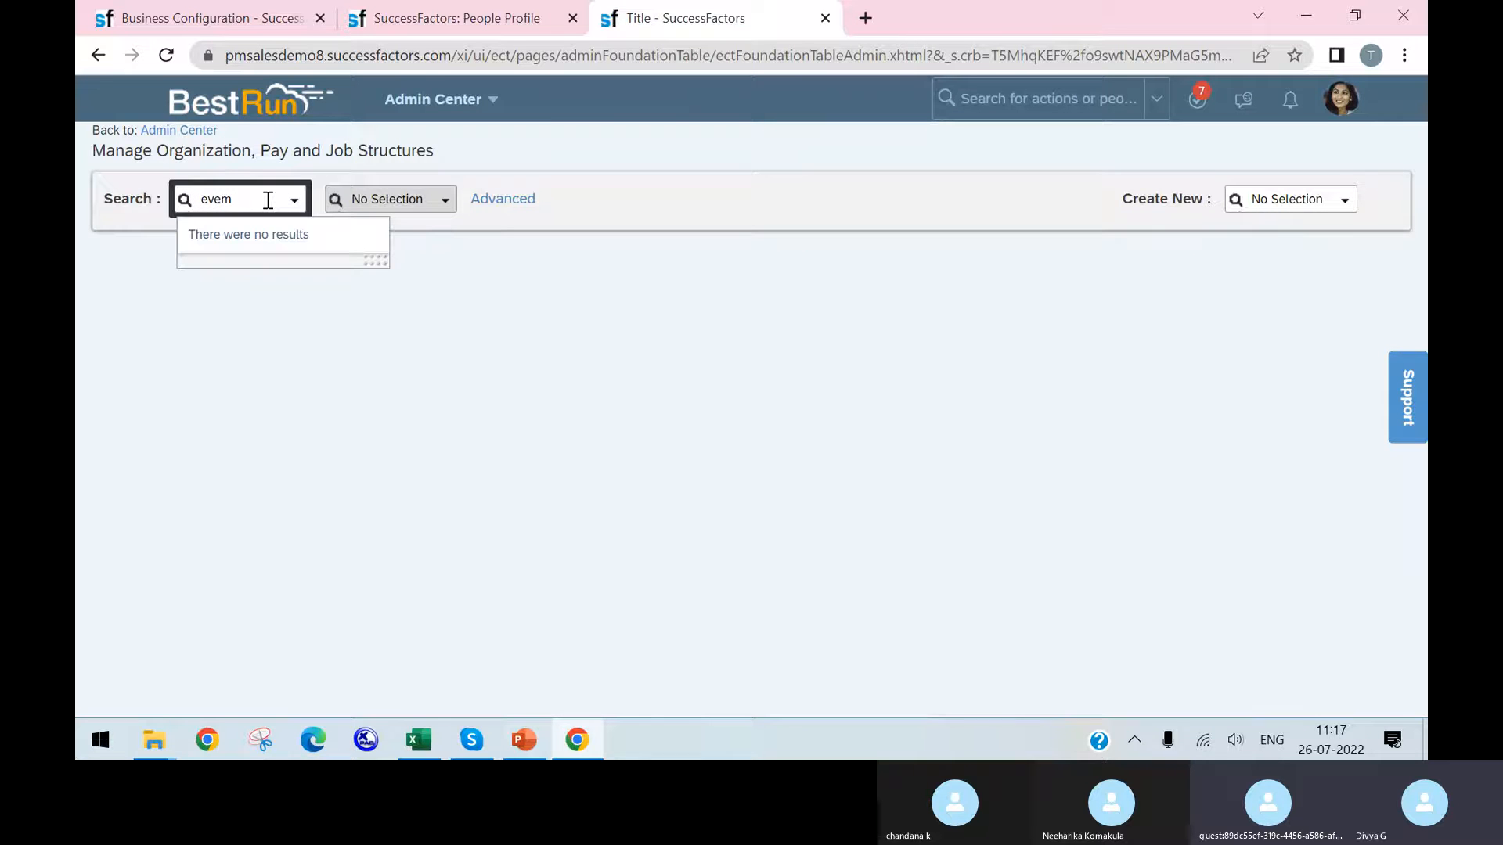
pyautogui.press('BackSpace')
pyautogui.write('nt')
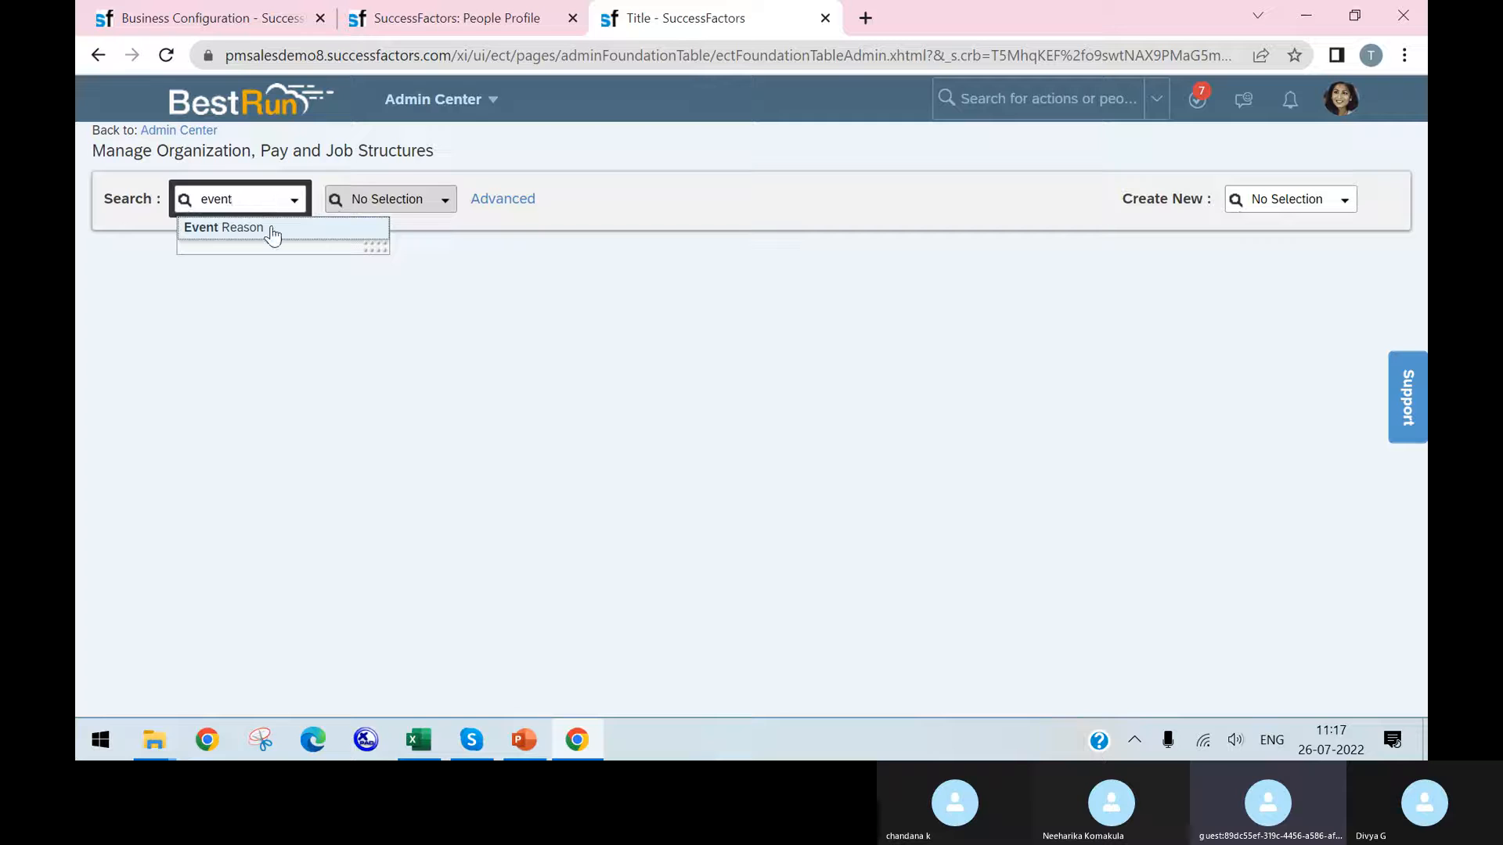
pyautogui.click(274, 227)
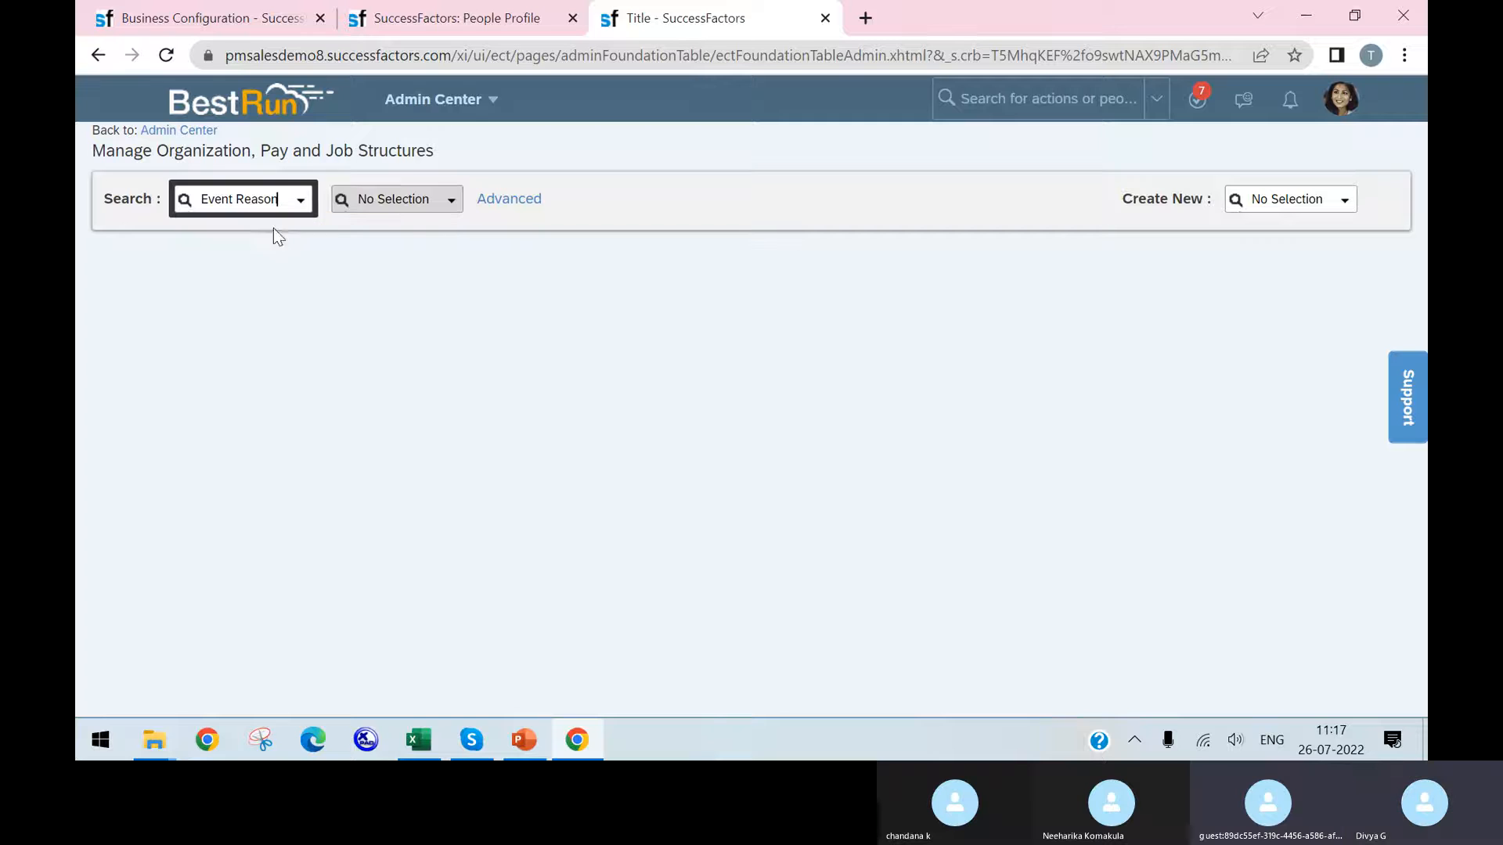
pyautogui.click(446, 205)
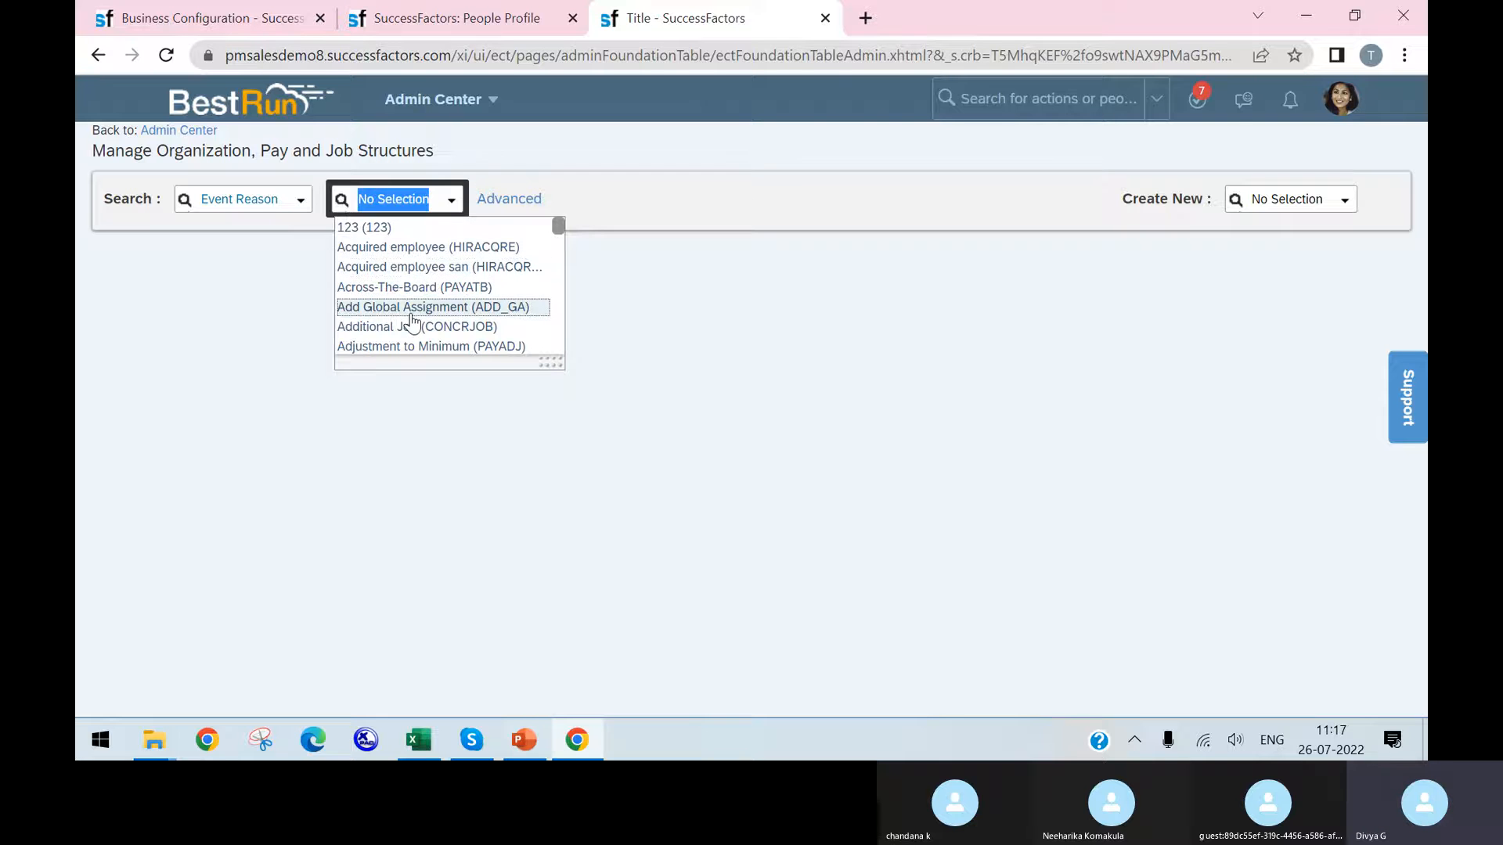
pyautogui.scroll(-3, 408, 288)
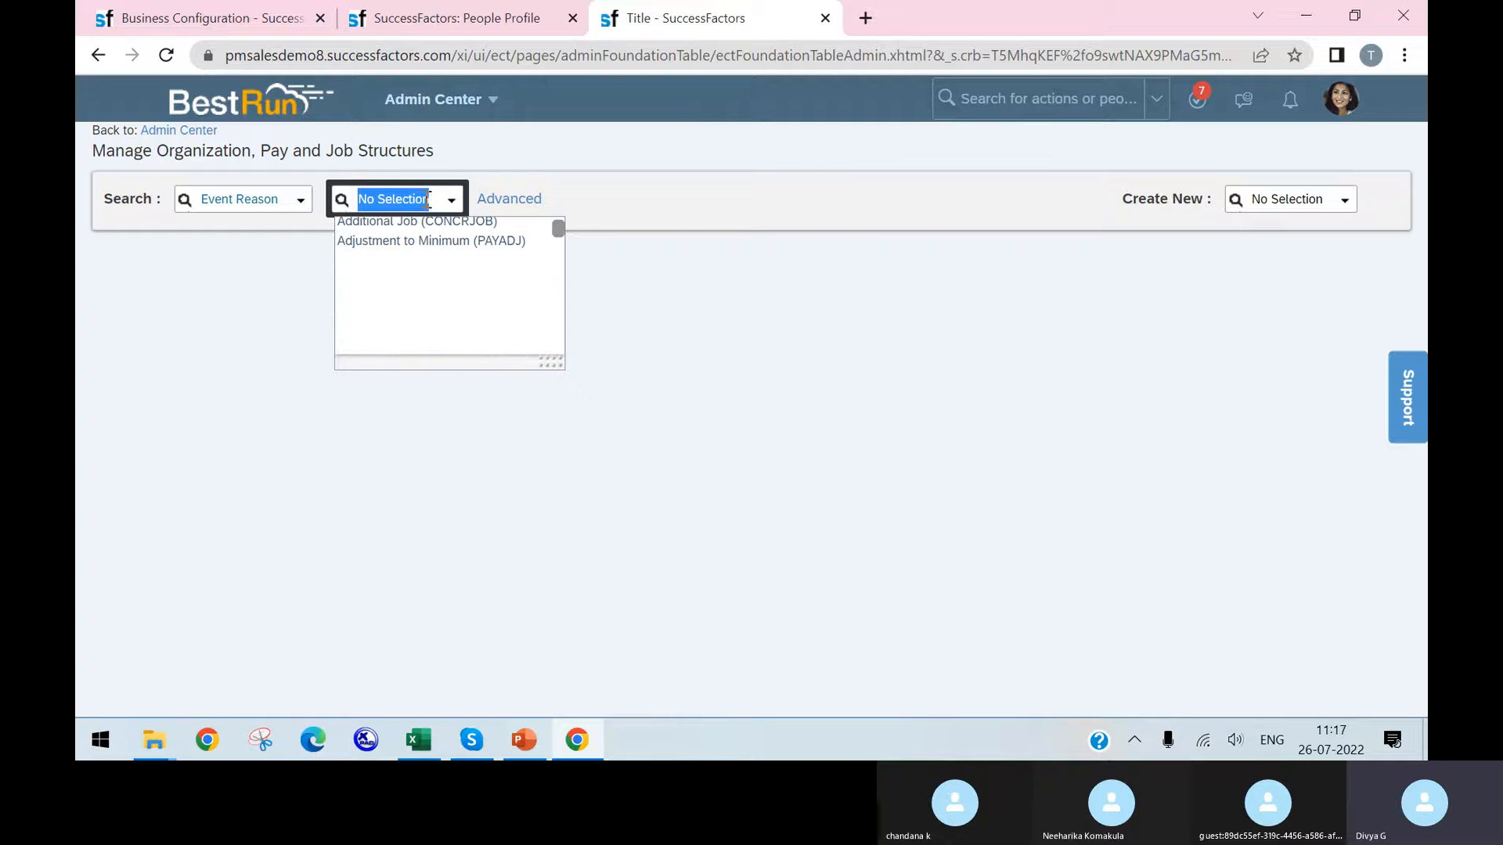
pyautogui.write('hire')
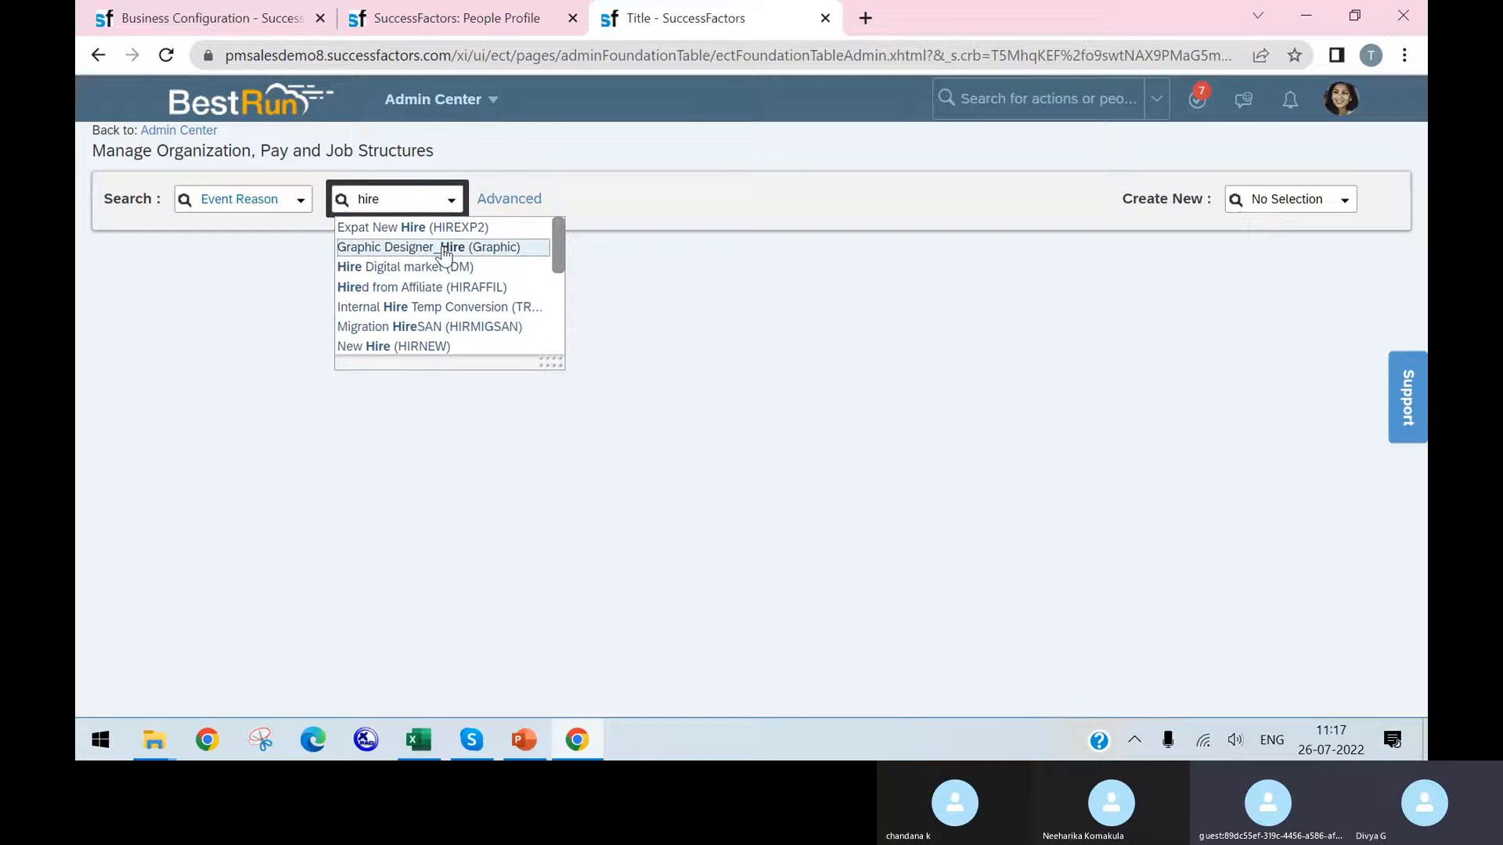
pyautogui.click(462, 346)
# Compare the termination fields in the profile's Employment Details with the Employment Info - At Term sheet in Excel.
pyautogui.click(456, 17)
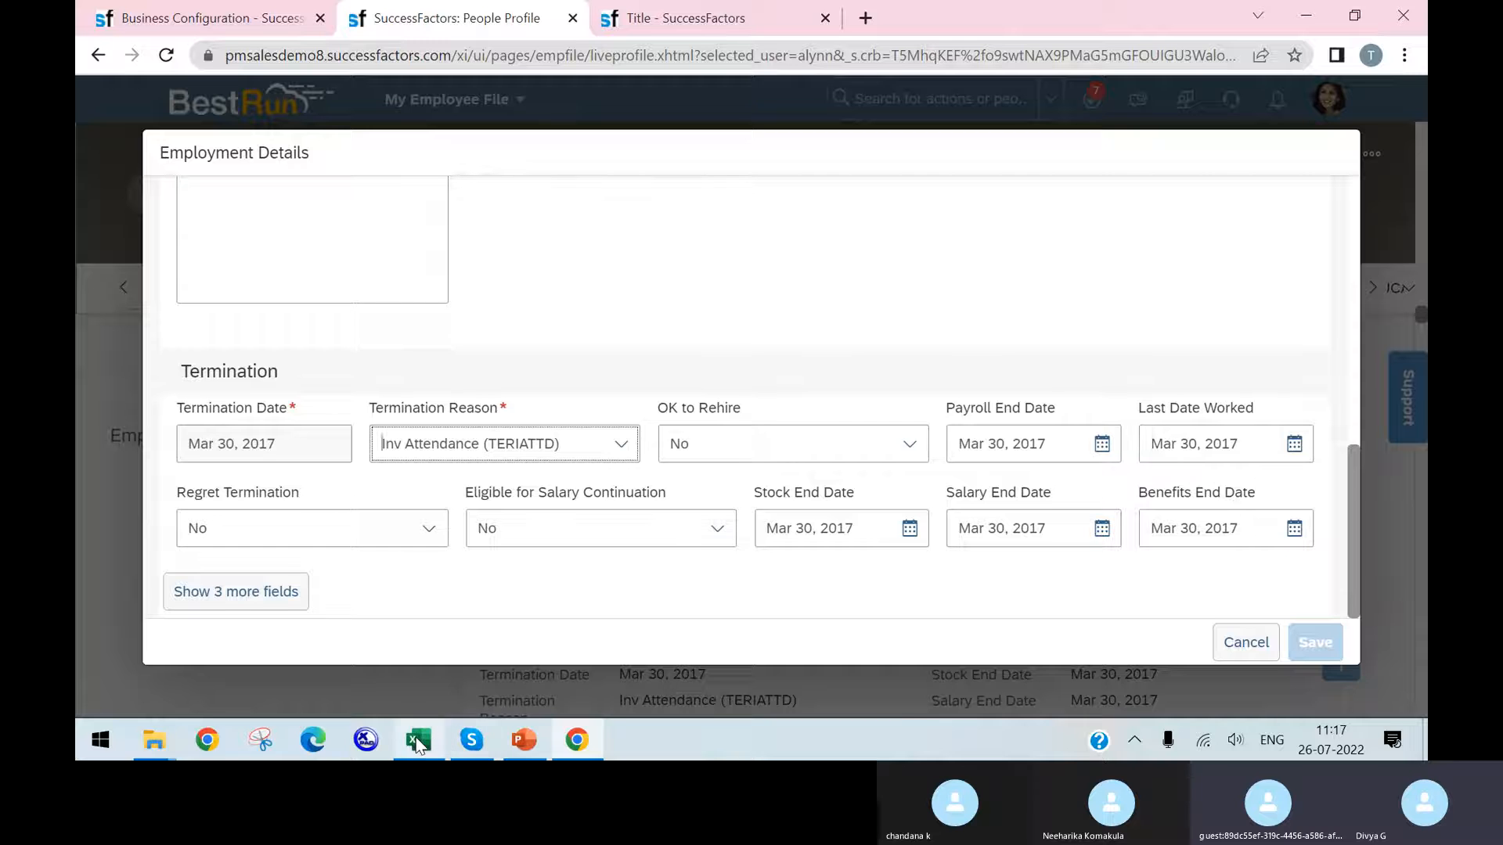
pyautogui.moveTo(420, 743)
pyautogui.click(419, 649)
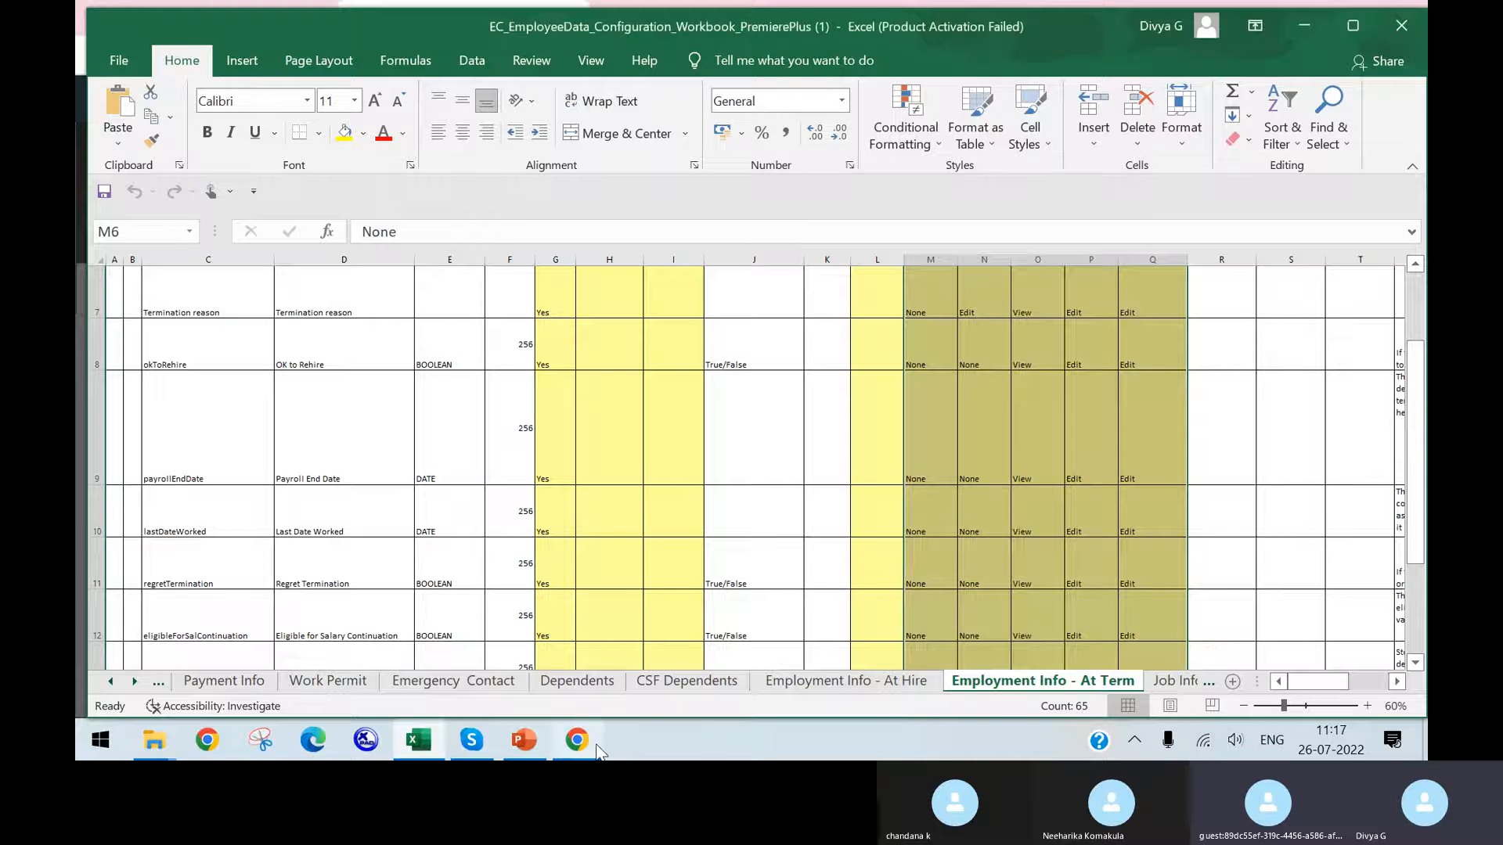
pyautogui.moveTo(597, 749)
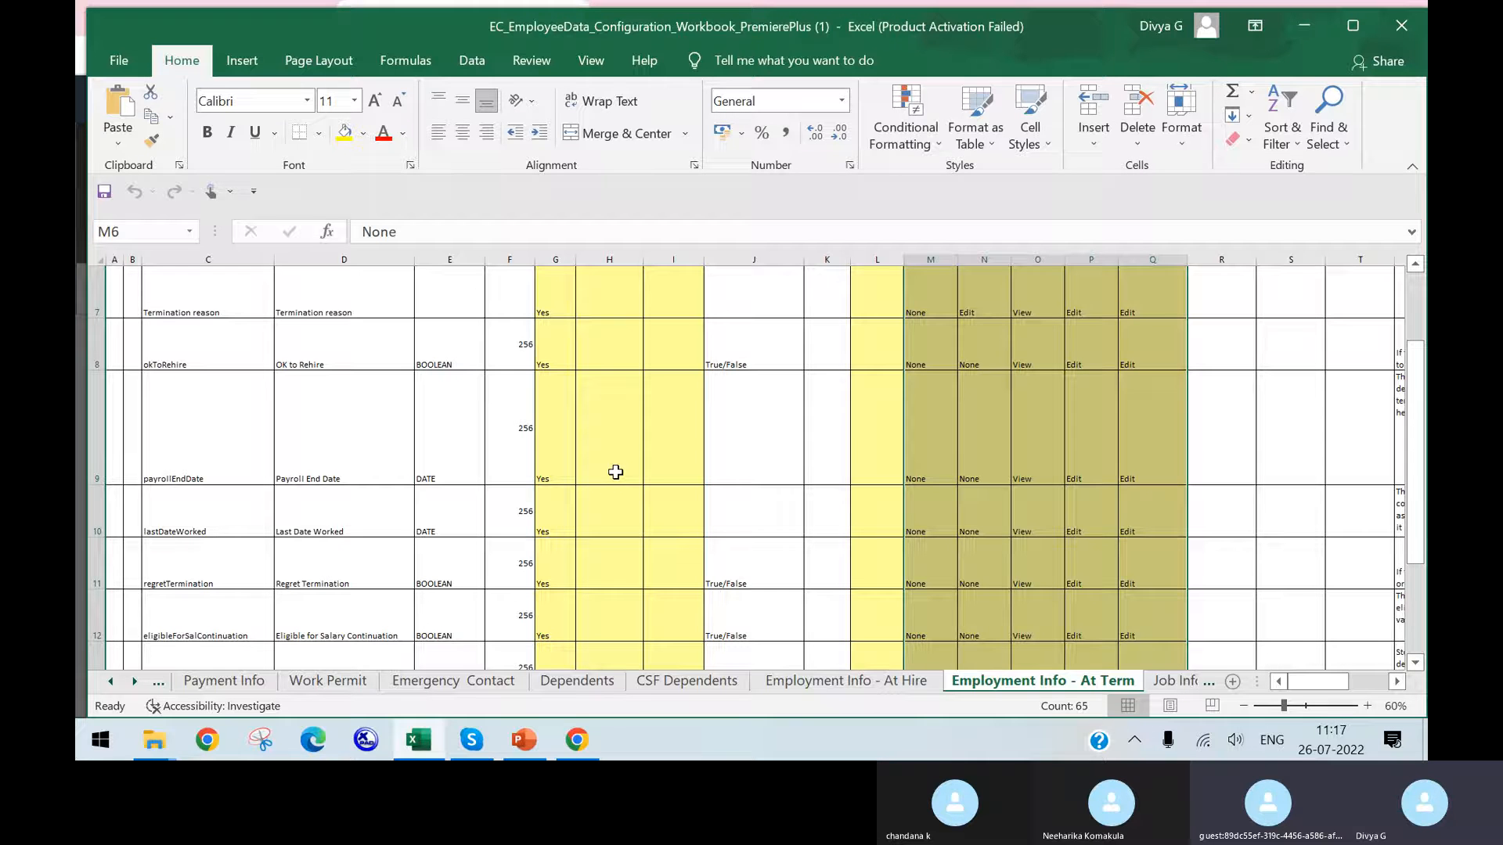
pyautogui.click(577, 740)
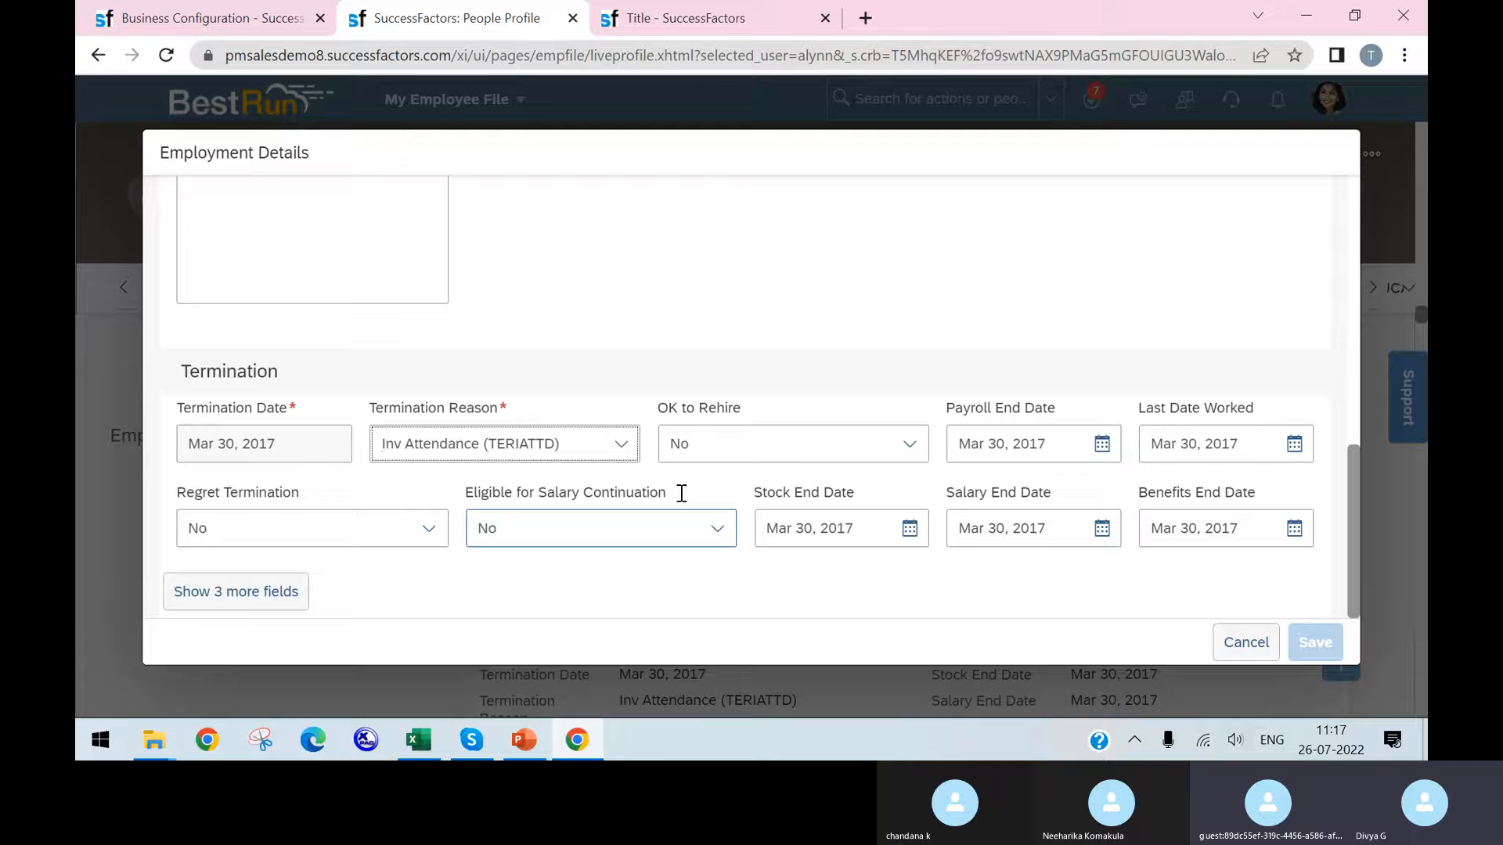
# View the OK to Rehire and Termination Reason options, and close the Employment Details without saving.
pyautogui.click(901, 445)
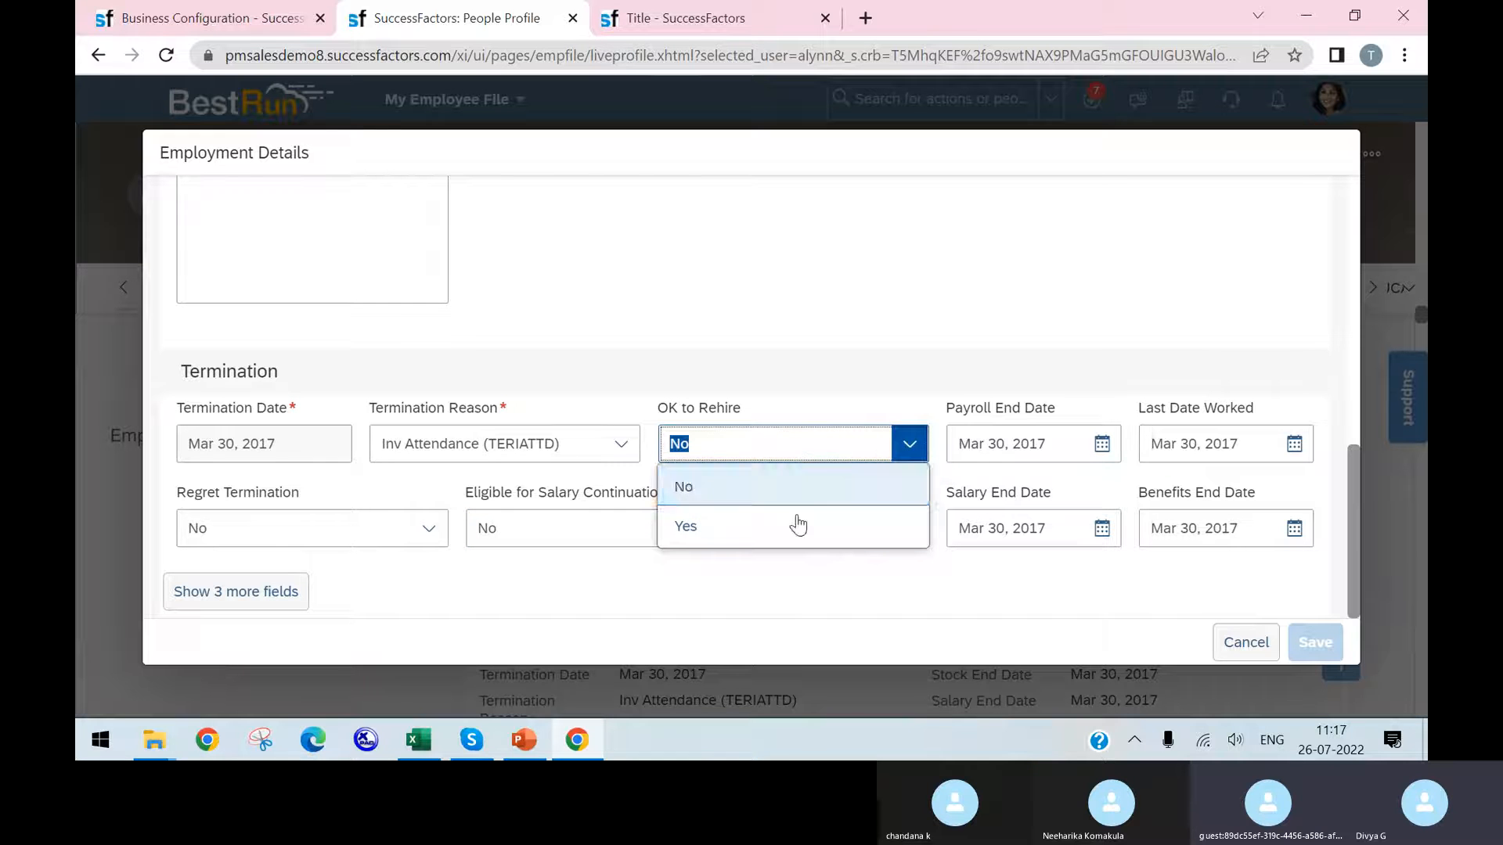
pyautogui.click(609, 446)
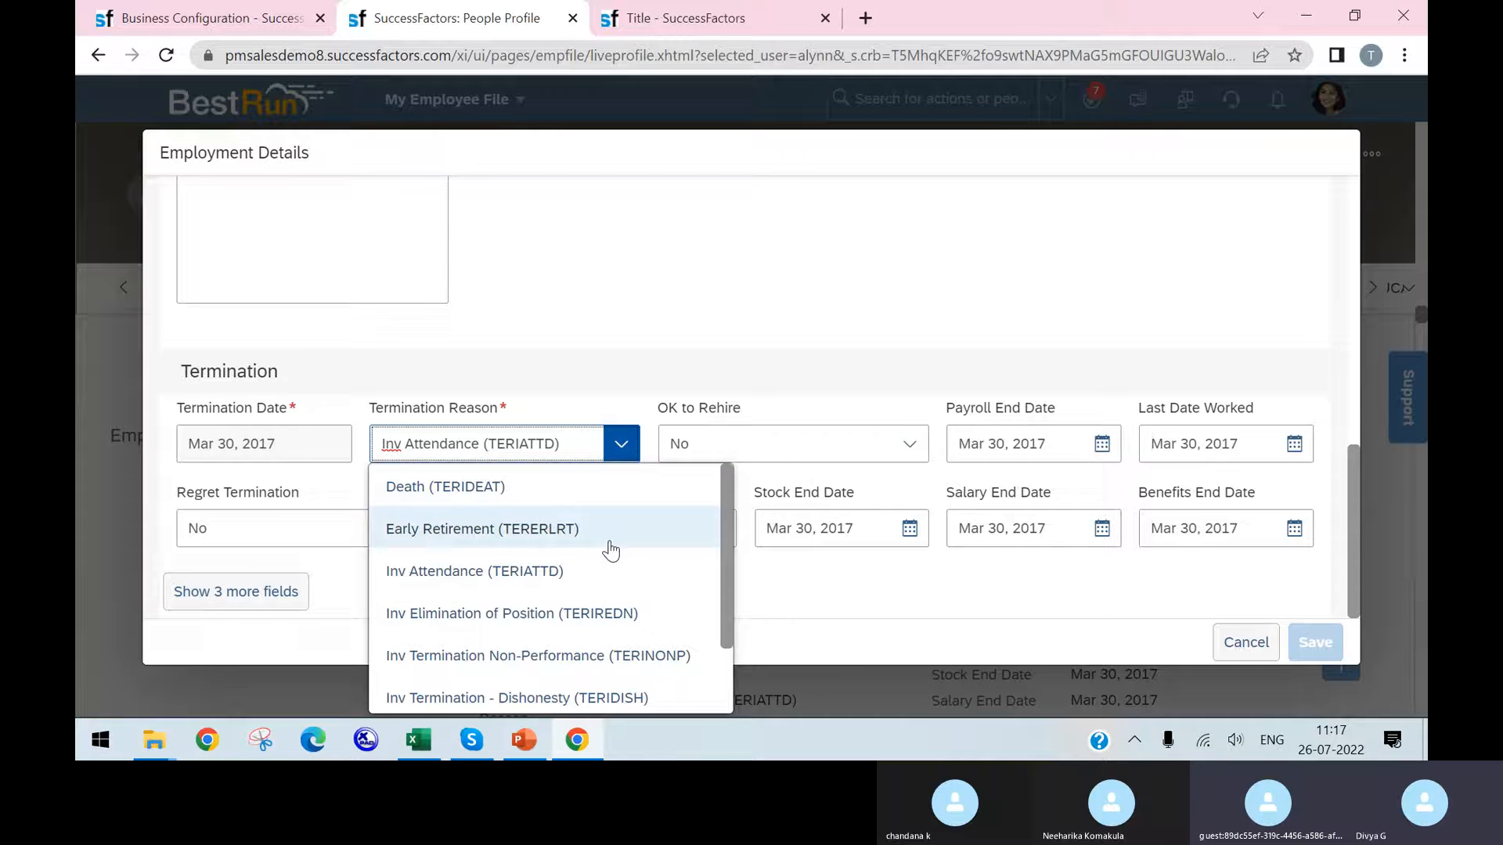
pyautogui.click(935, 624)
pyautogui.click(1216, 640)
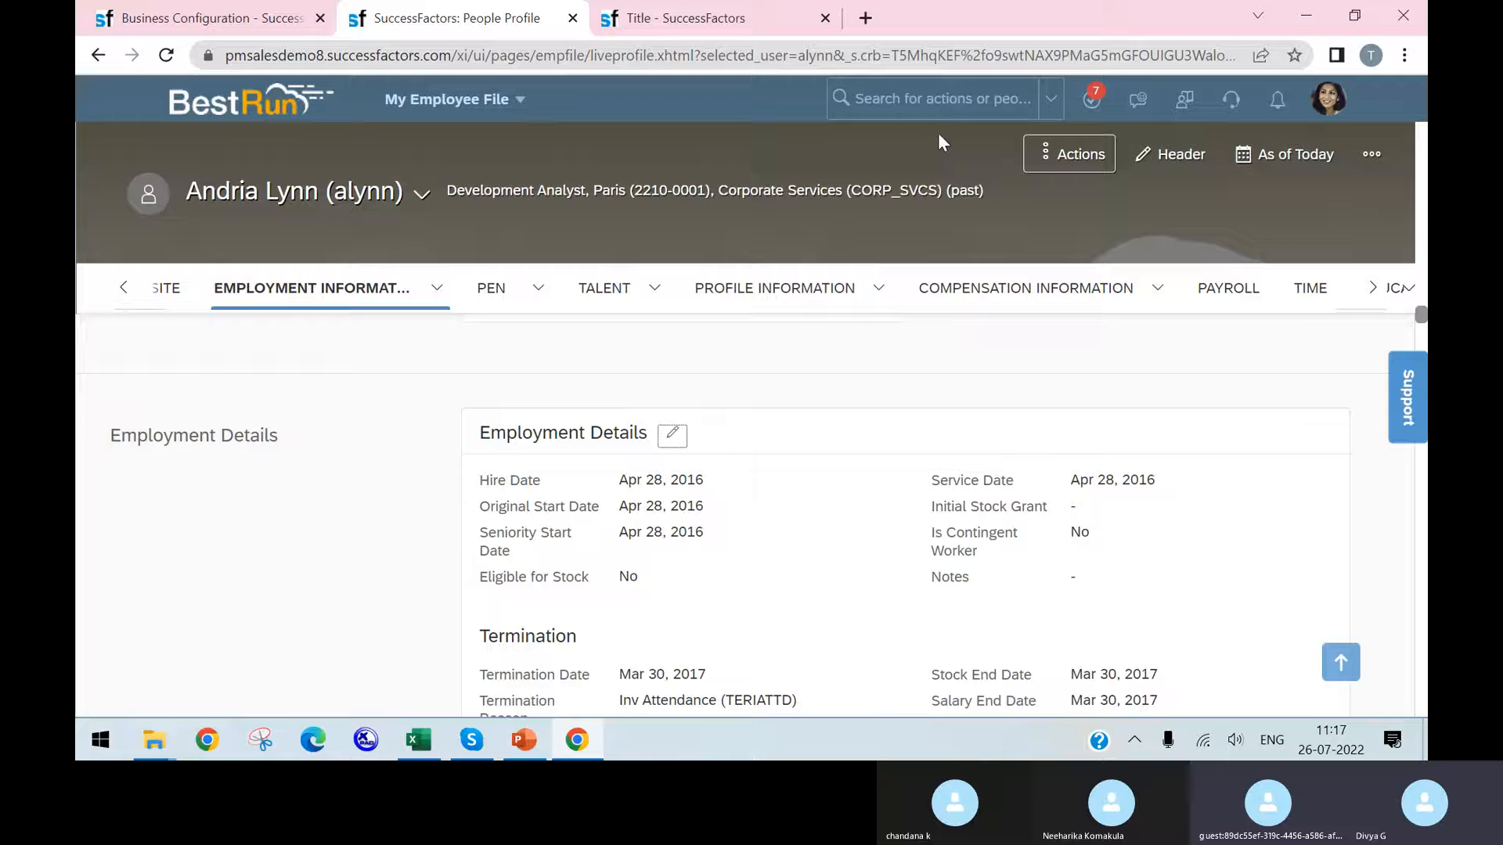
# Search for "test", open the test hire employee's profile and start the Terminate action.
pyautogui.click(936, 110)
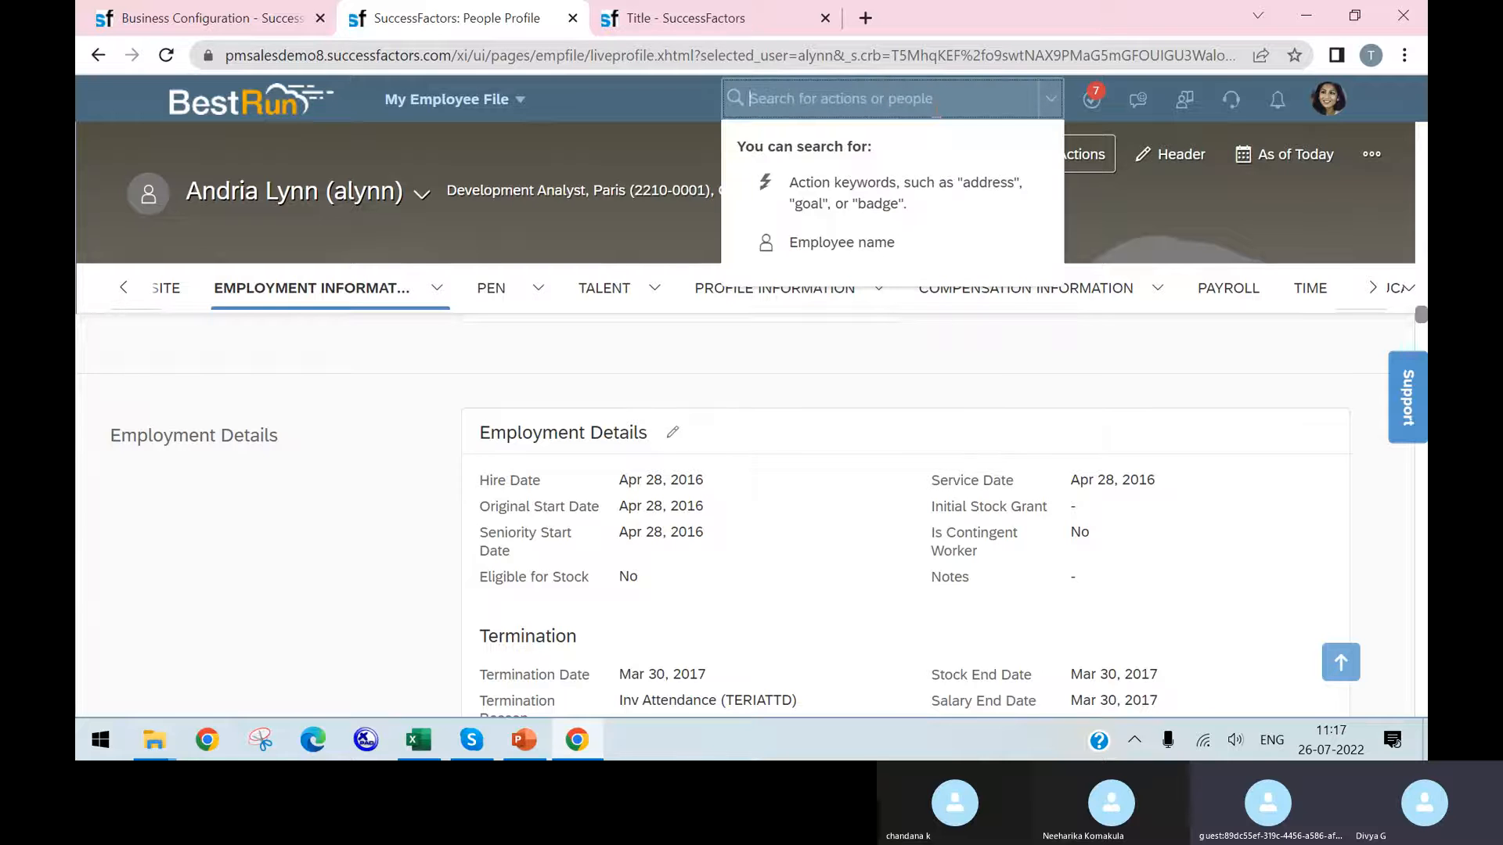
pyautogui.write('testy')
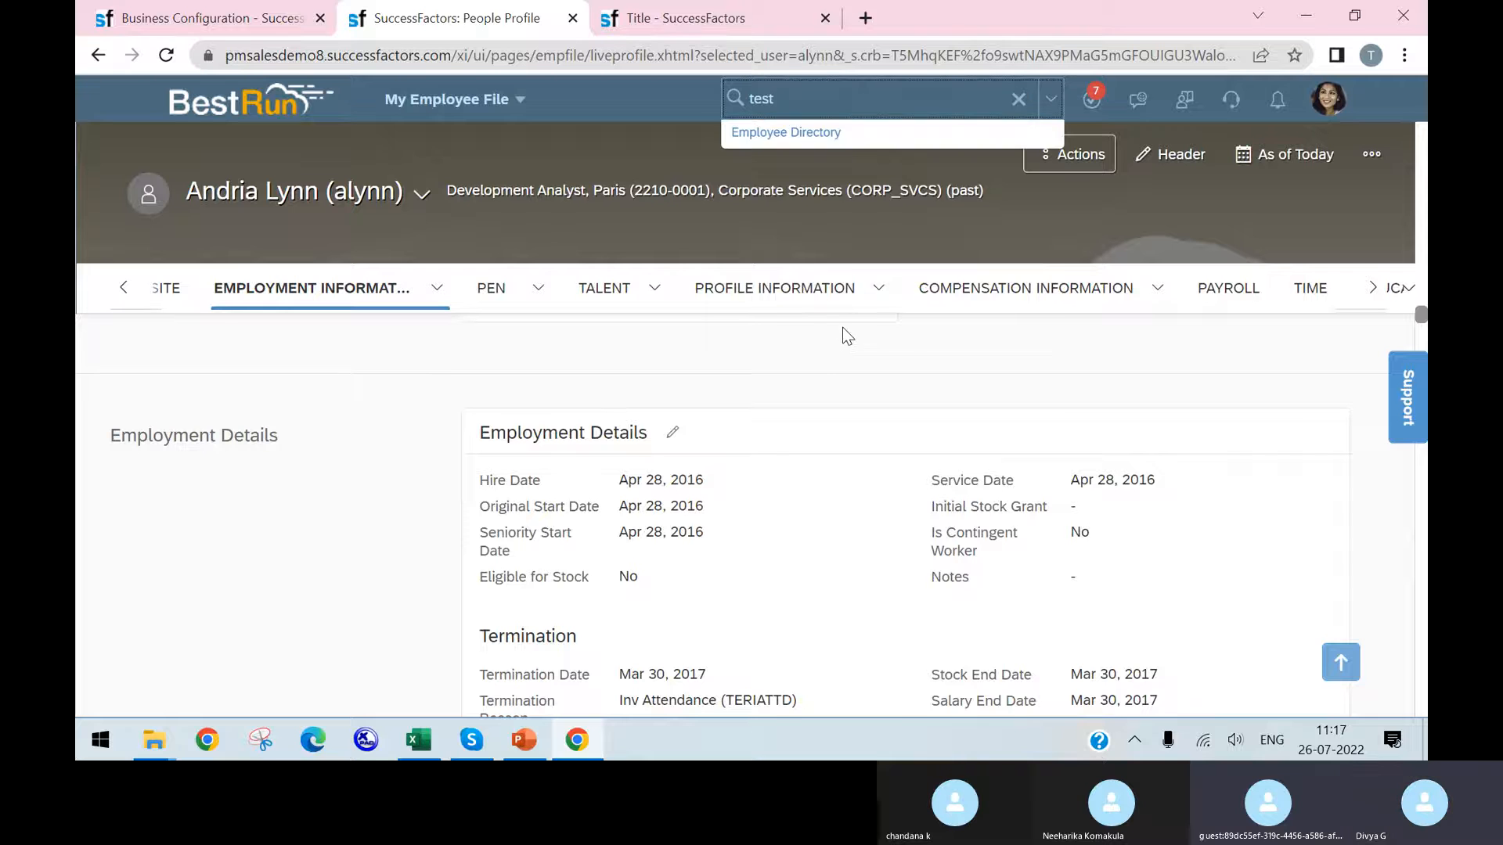
pyautogui.click(879, 424)
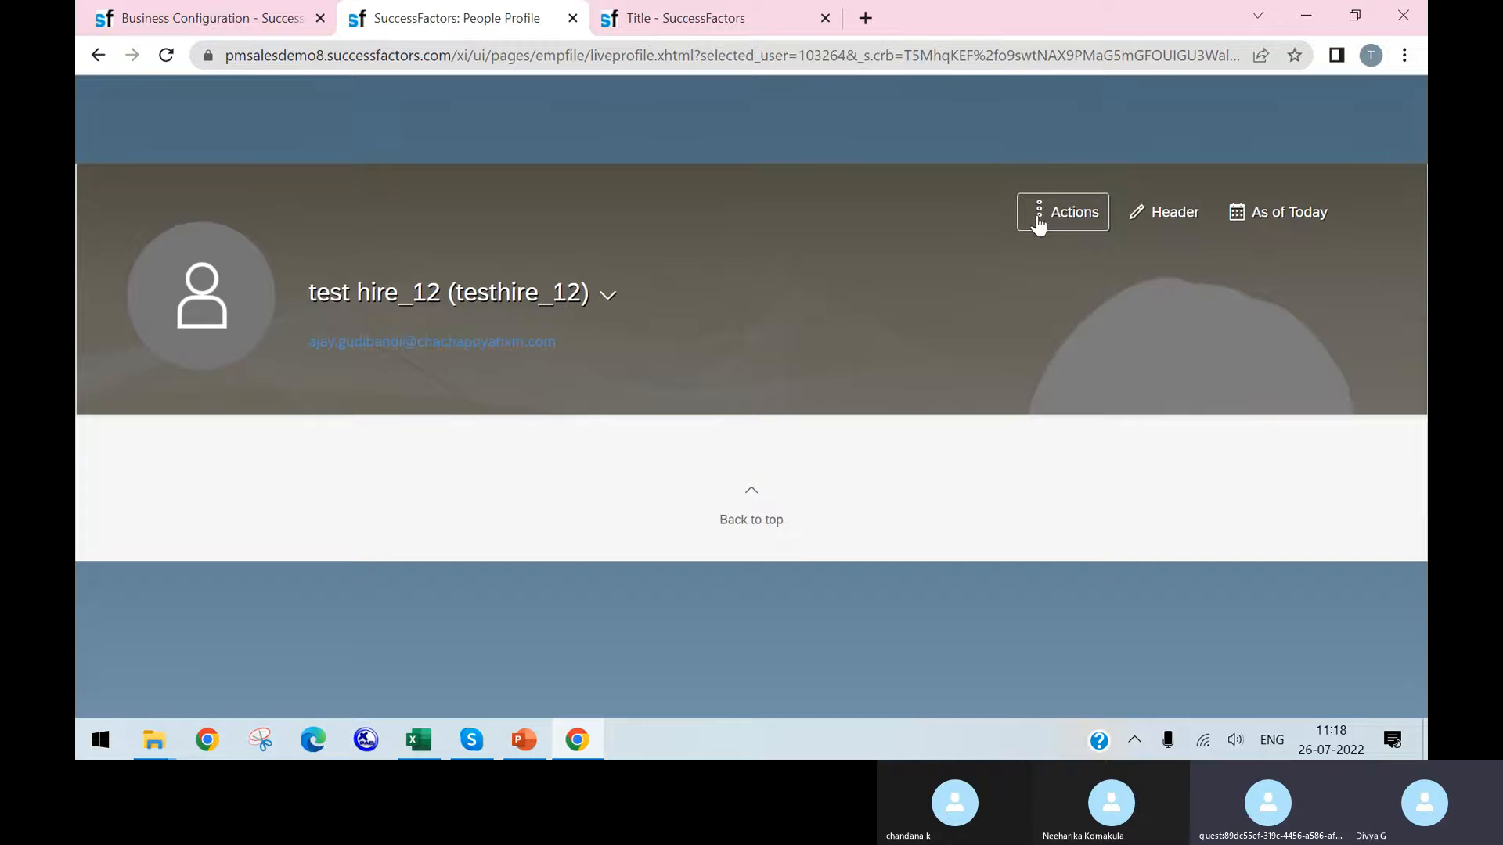
pyautogui.click(1038, 219)
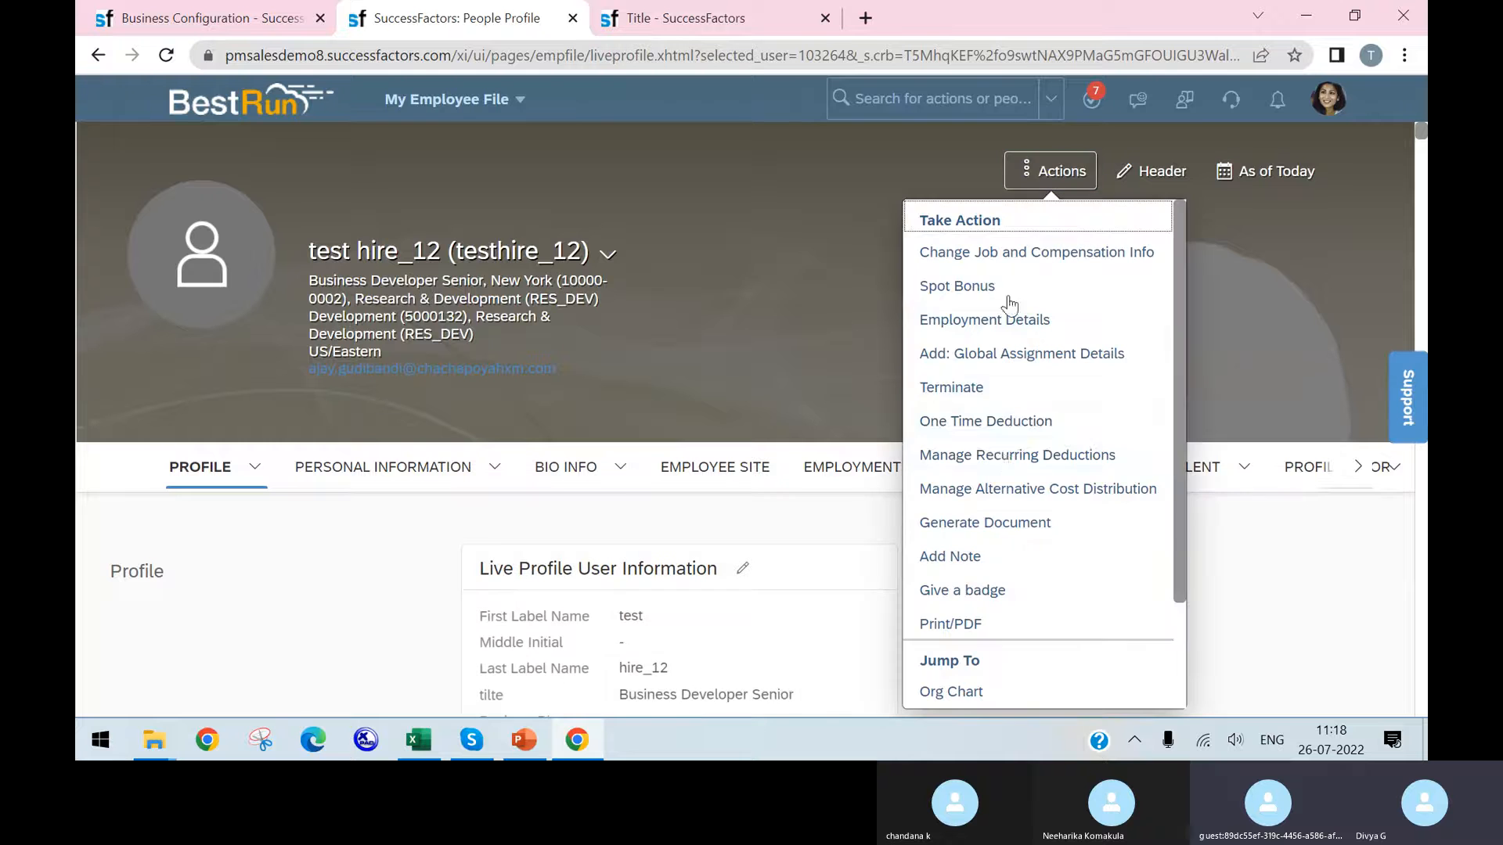
pyautogui.click(983, 387)
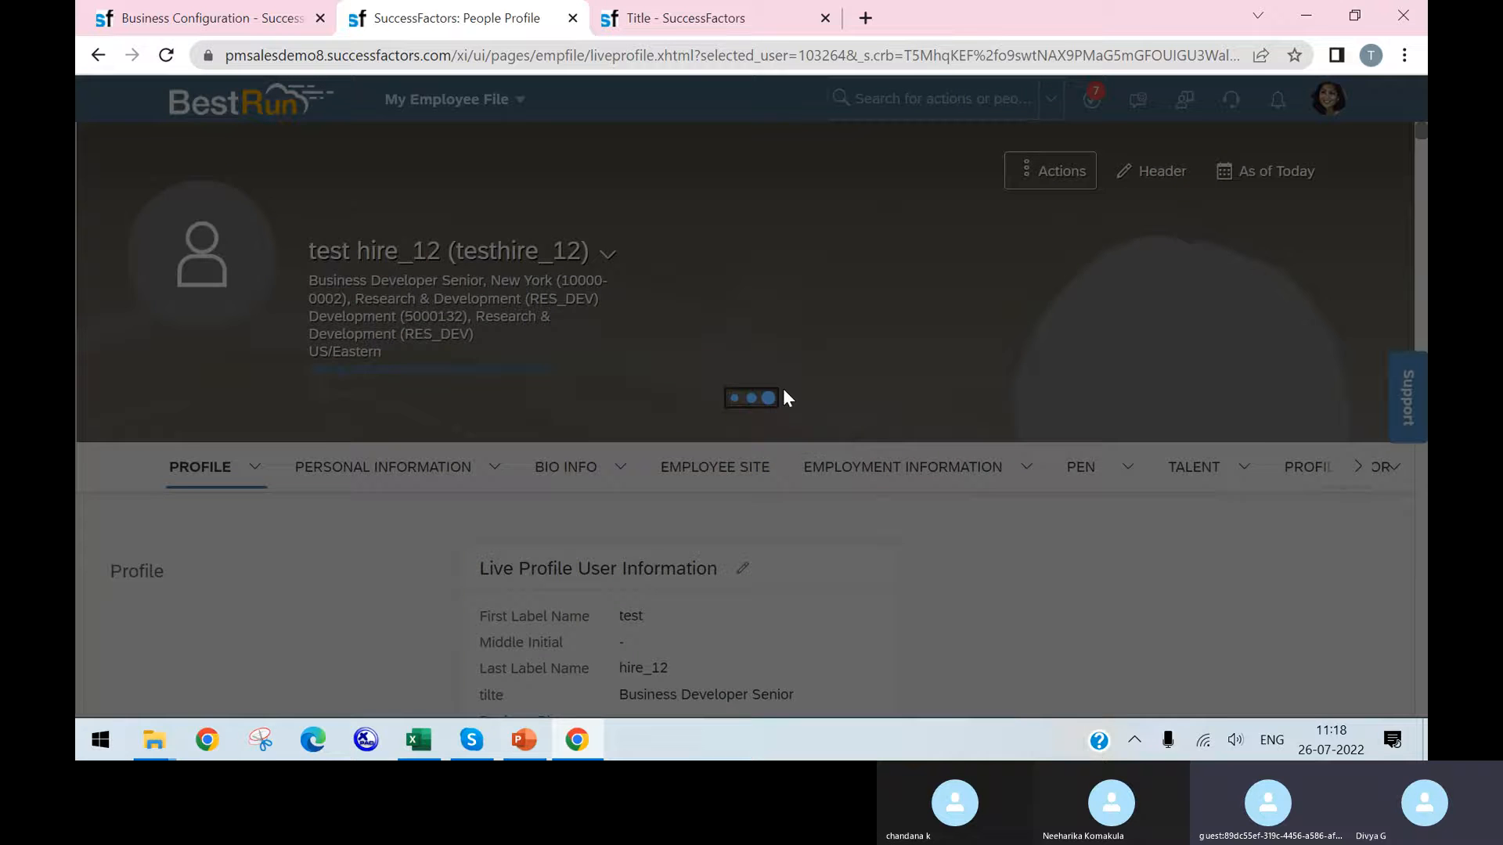
# Look through the Terminate form's fields and view the Event Reason options without choosing one.
pyautogui.scroll(-4, 564, 409)
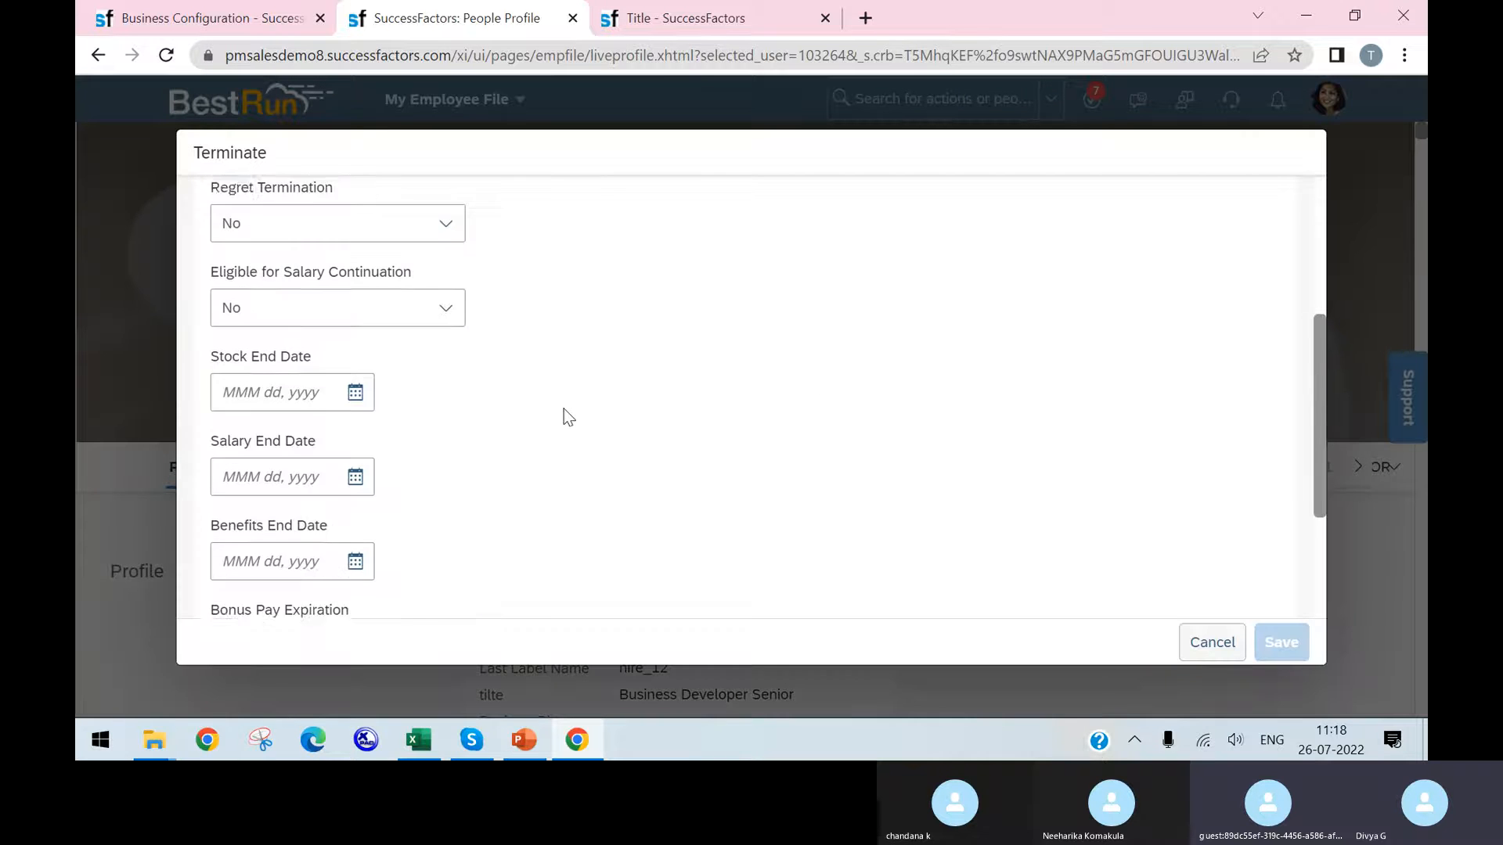
pyautogui.scroll(2, 436, 385)
pyautogui.scroll(-5, 352, 337)
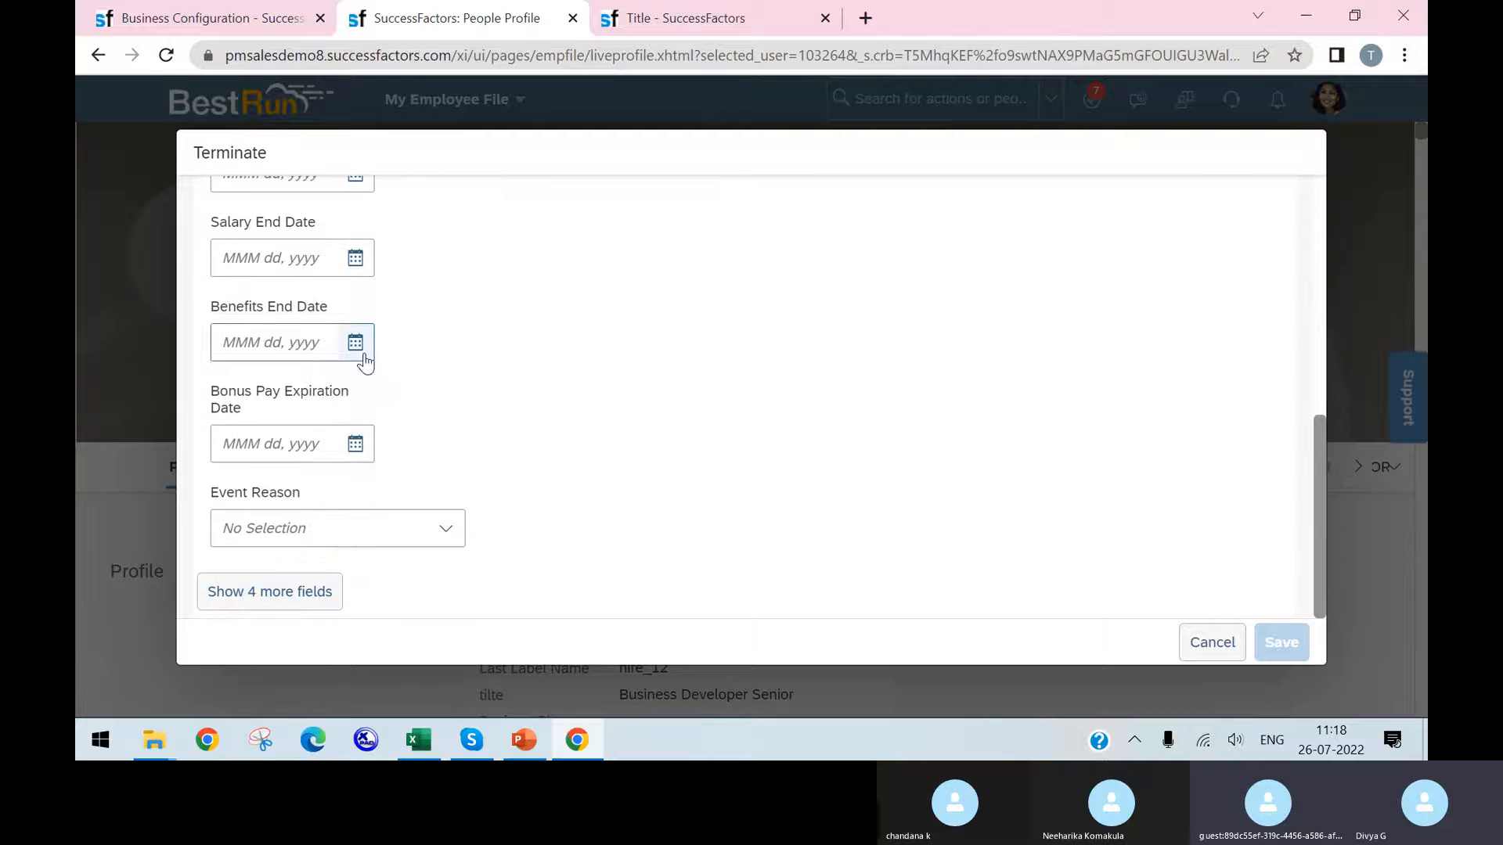
pyautogui.click(398, 530)
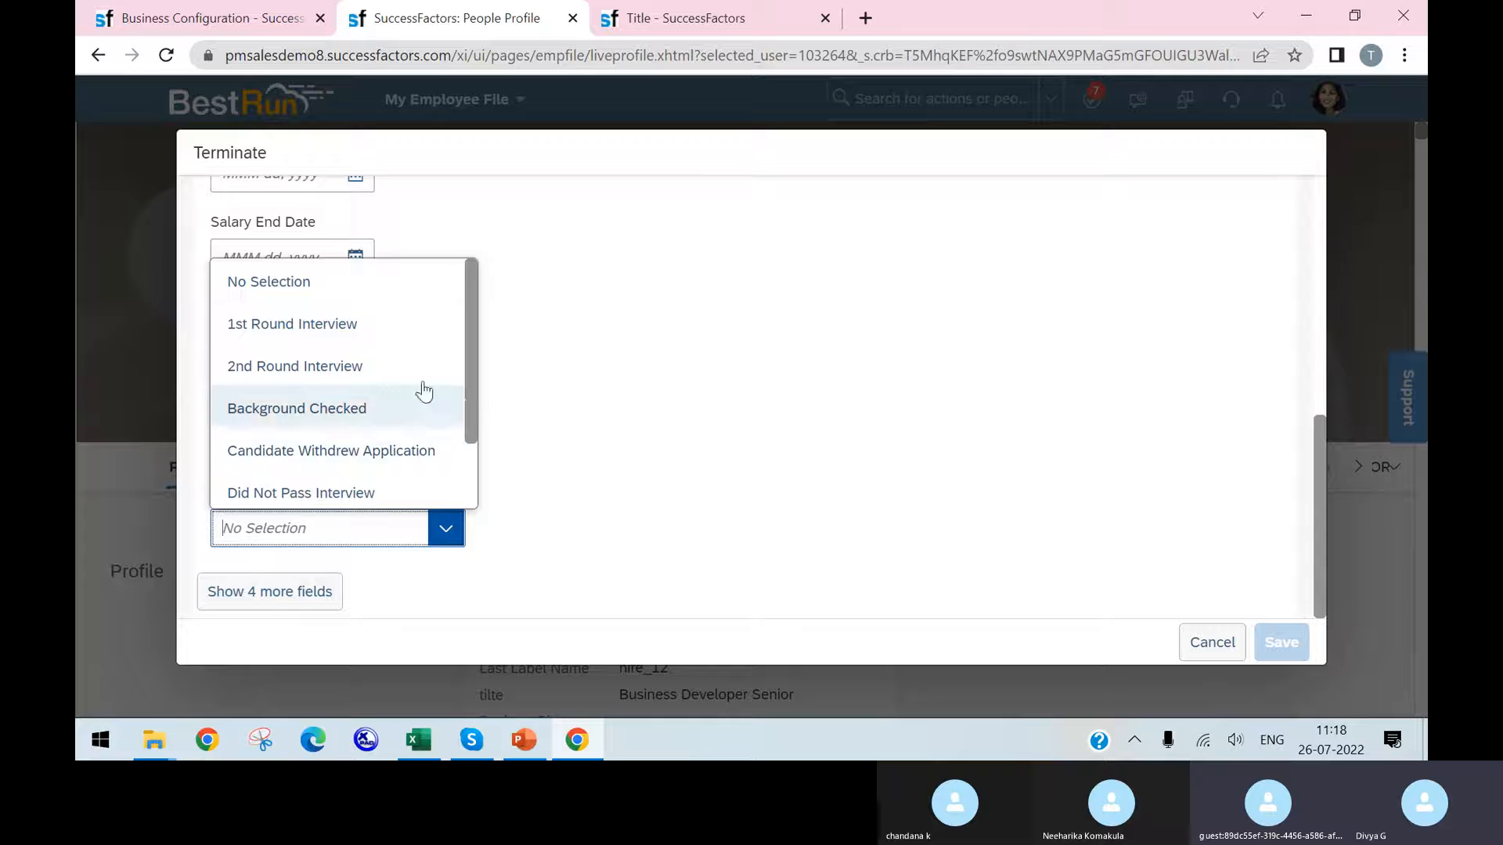
pyautogui.click(564, 490)
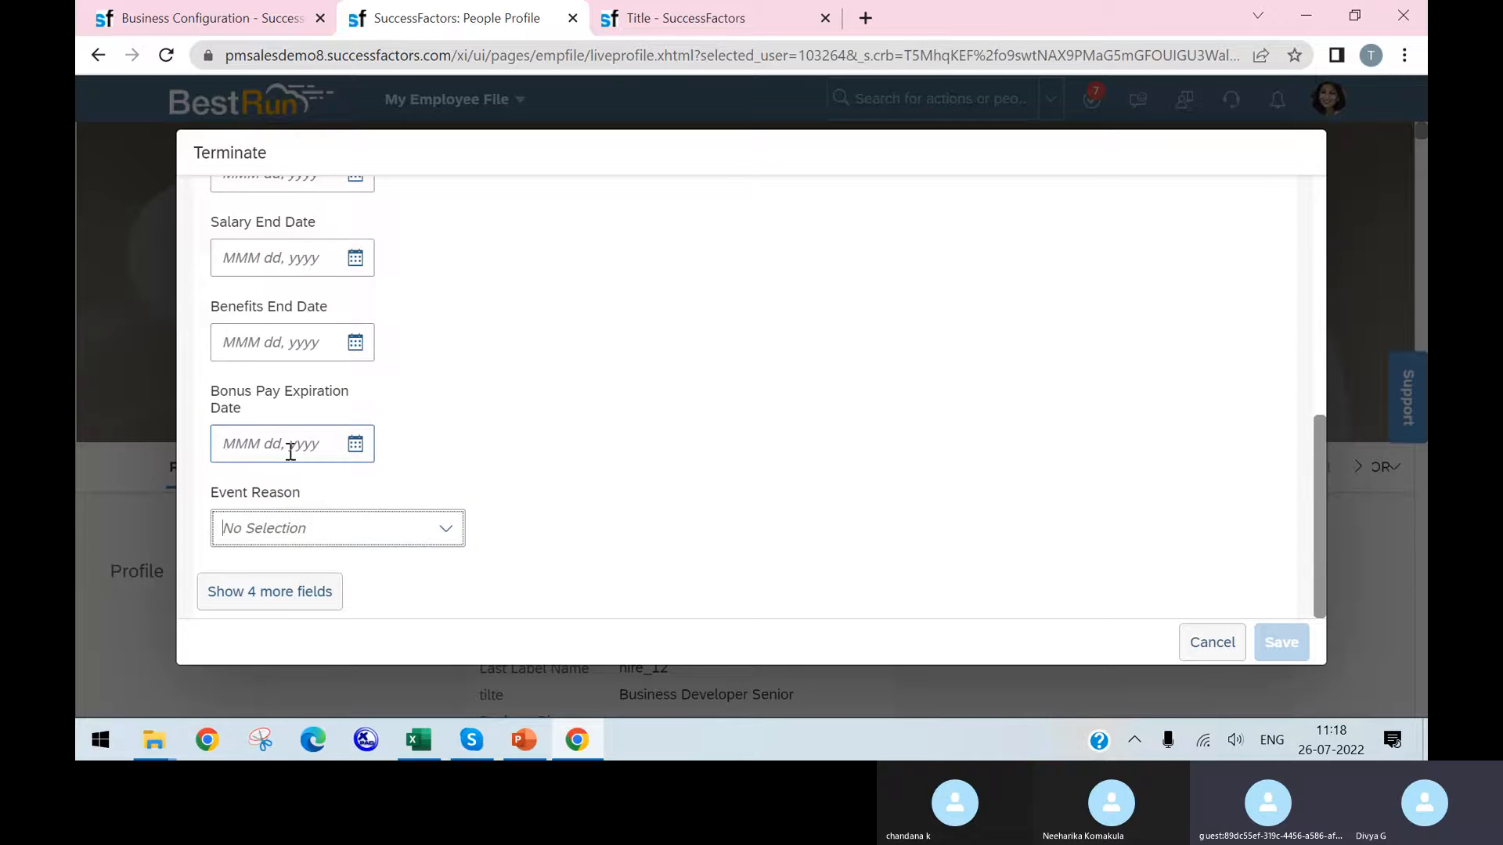
# Return to Manage Organization, Pay and Job Structures and display the REHIRE (REHIRE) event reason record.
pyautogui.click(667, 11)
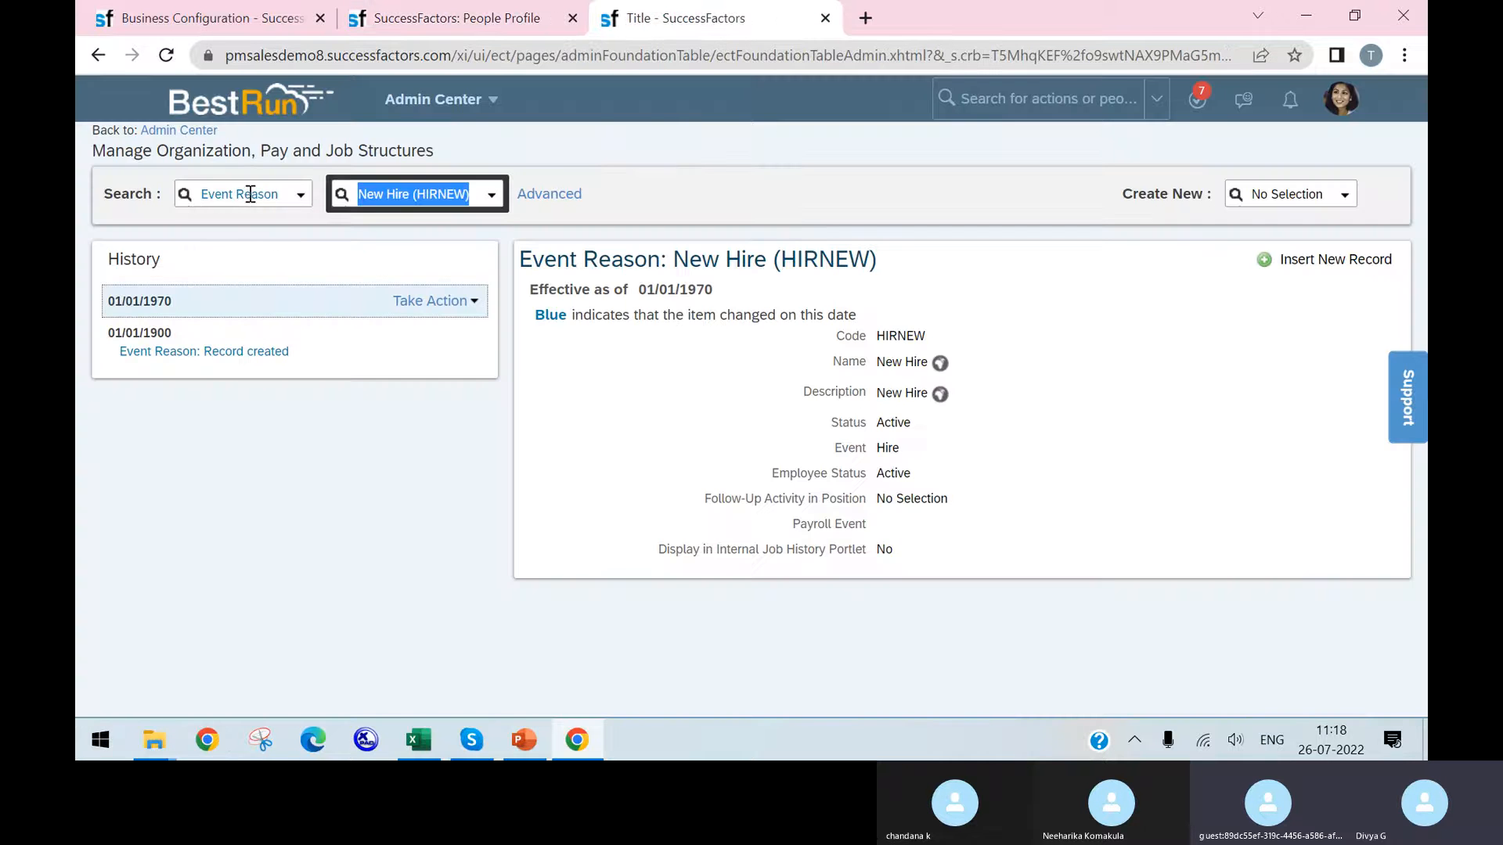
pyautogui.moveTo(94, 153); pyautogui.dragTo(426, 151)
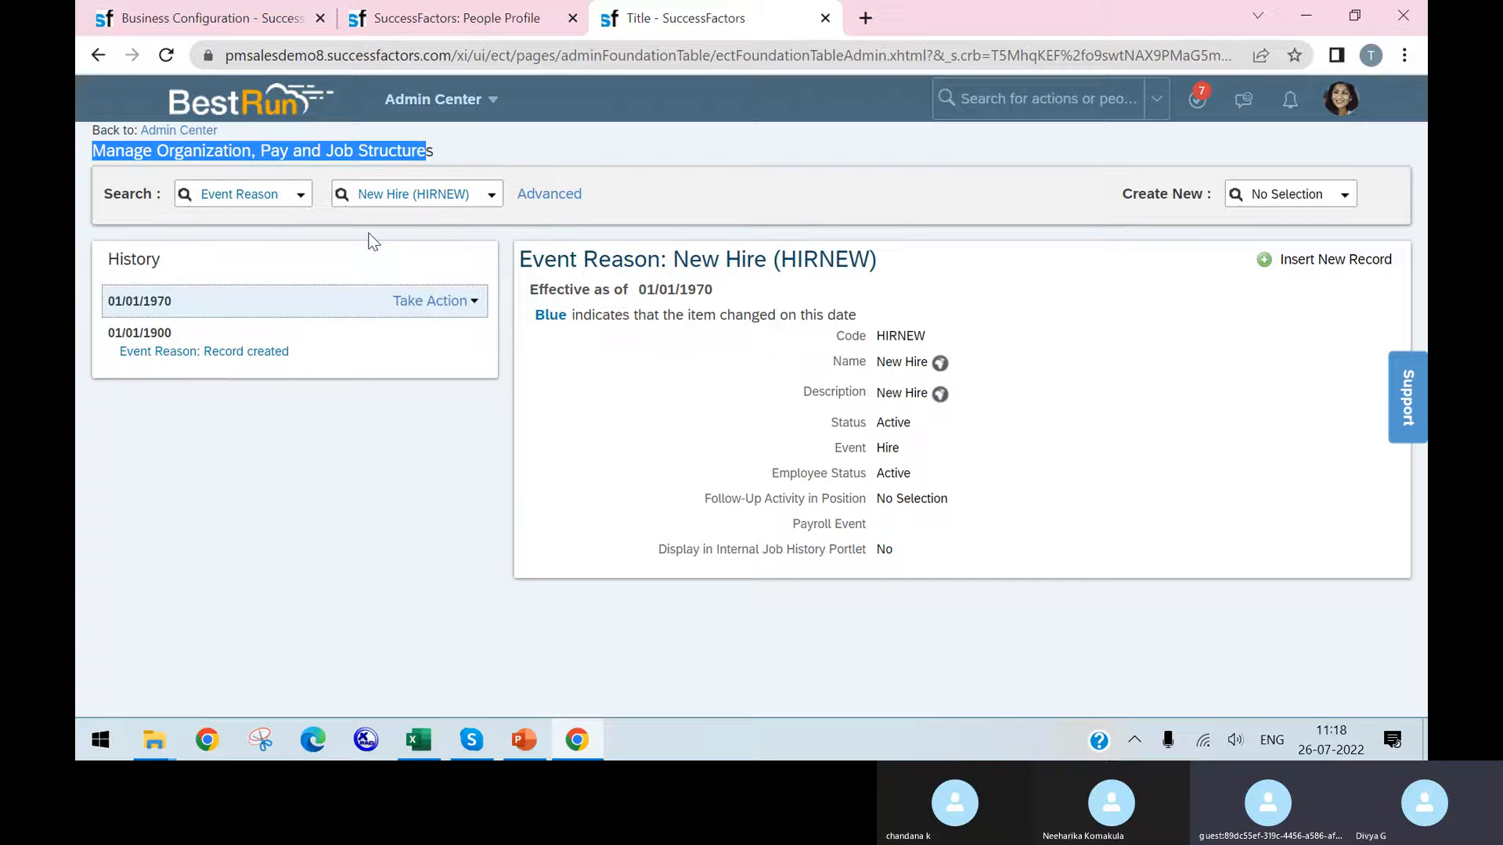
pyautogui.click(458, 202)
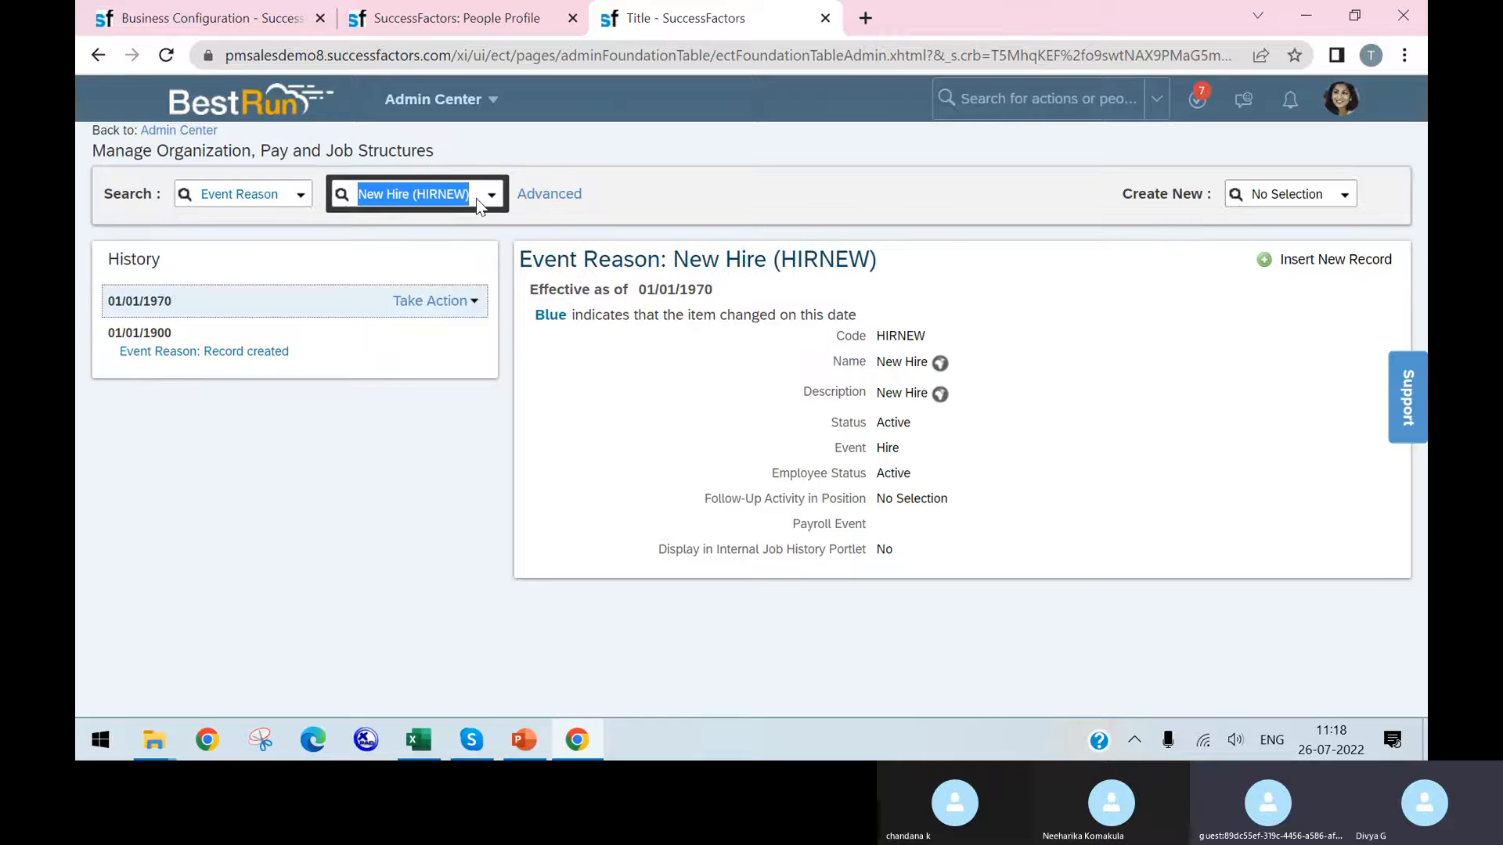
pyautogui.write('rehire')
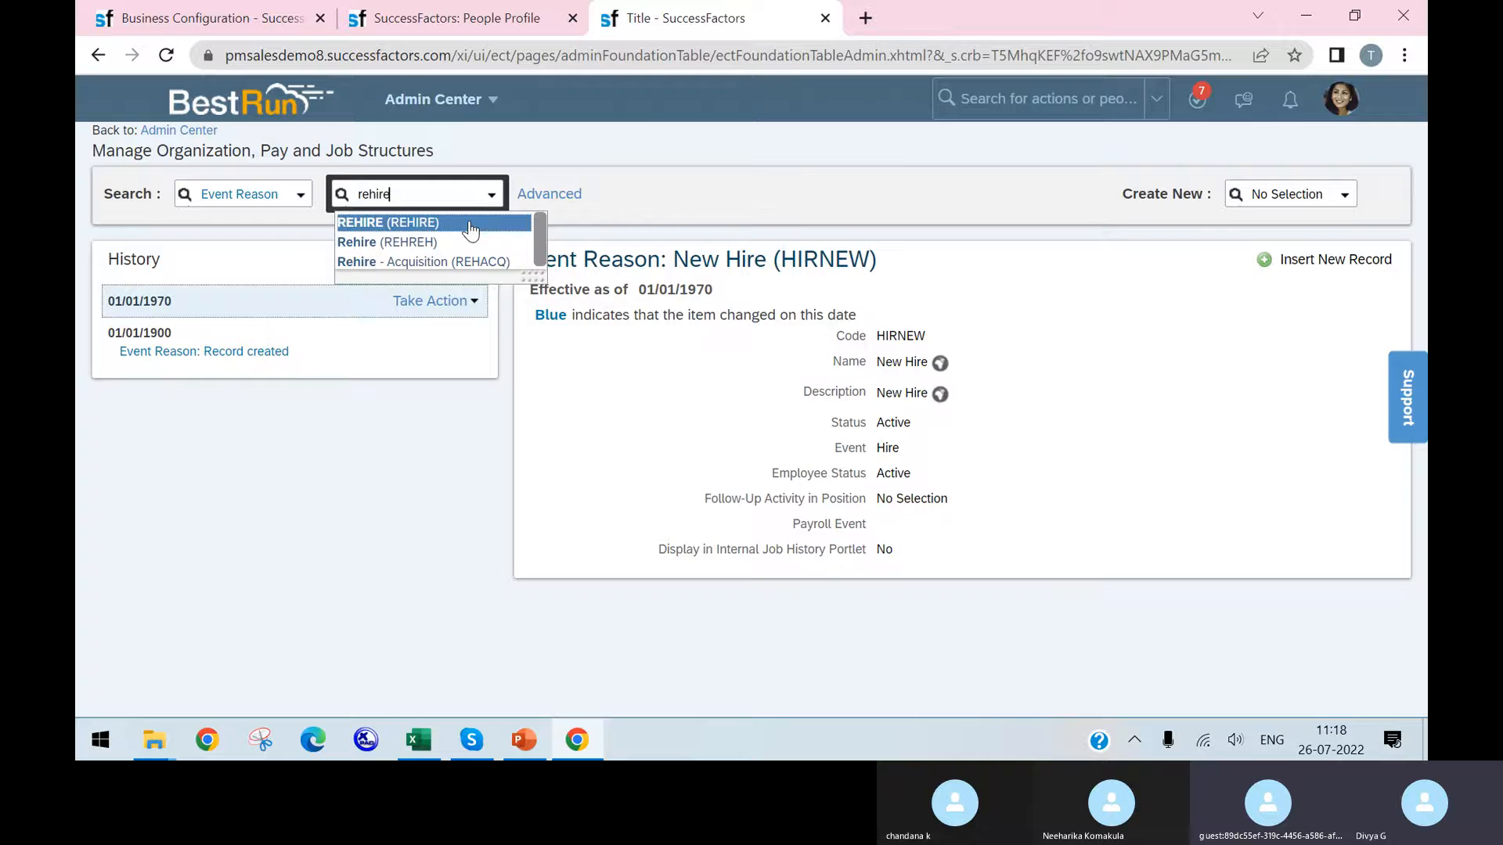
pyautogui.click(473, 220)
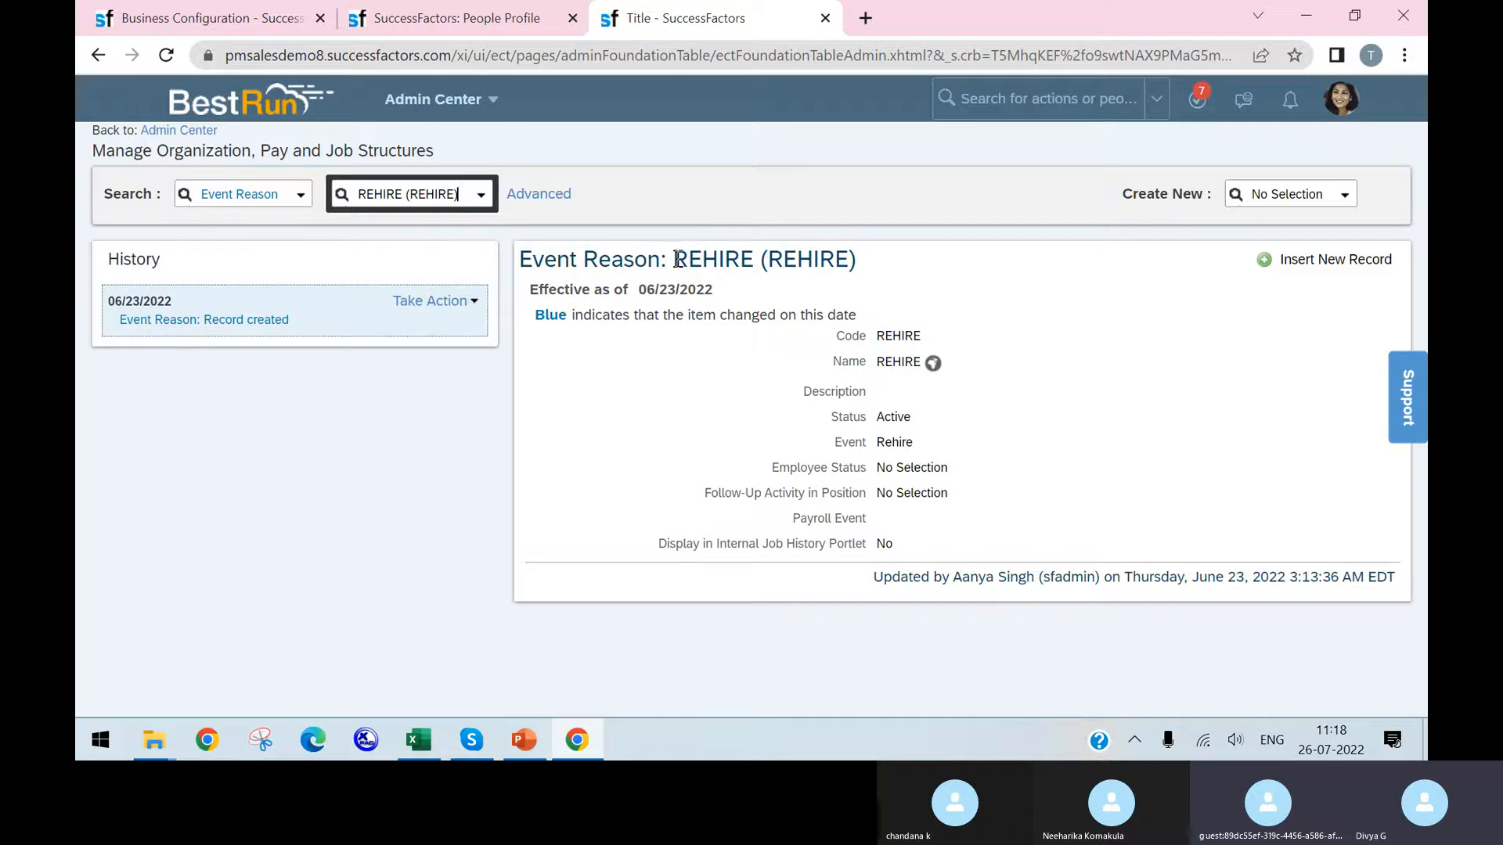
pyautogui.moveTo(675, 260); pyautogui.dragTo(520, 260)
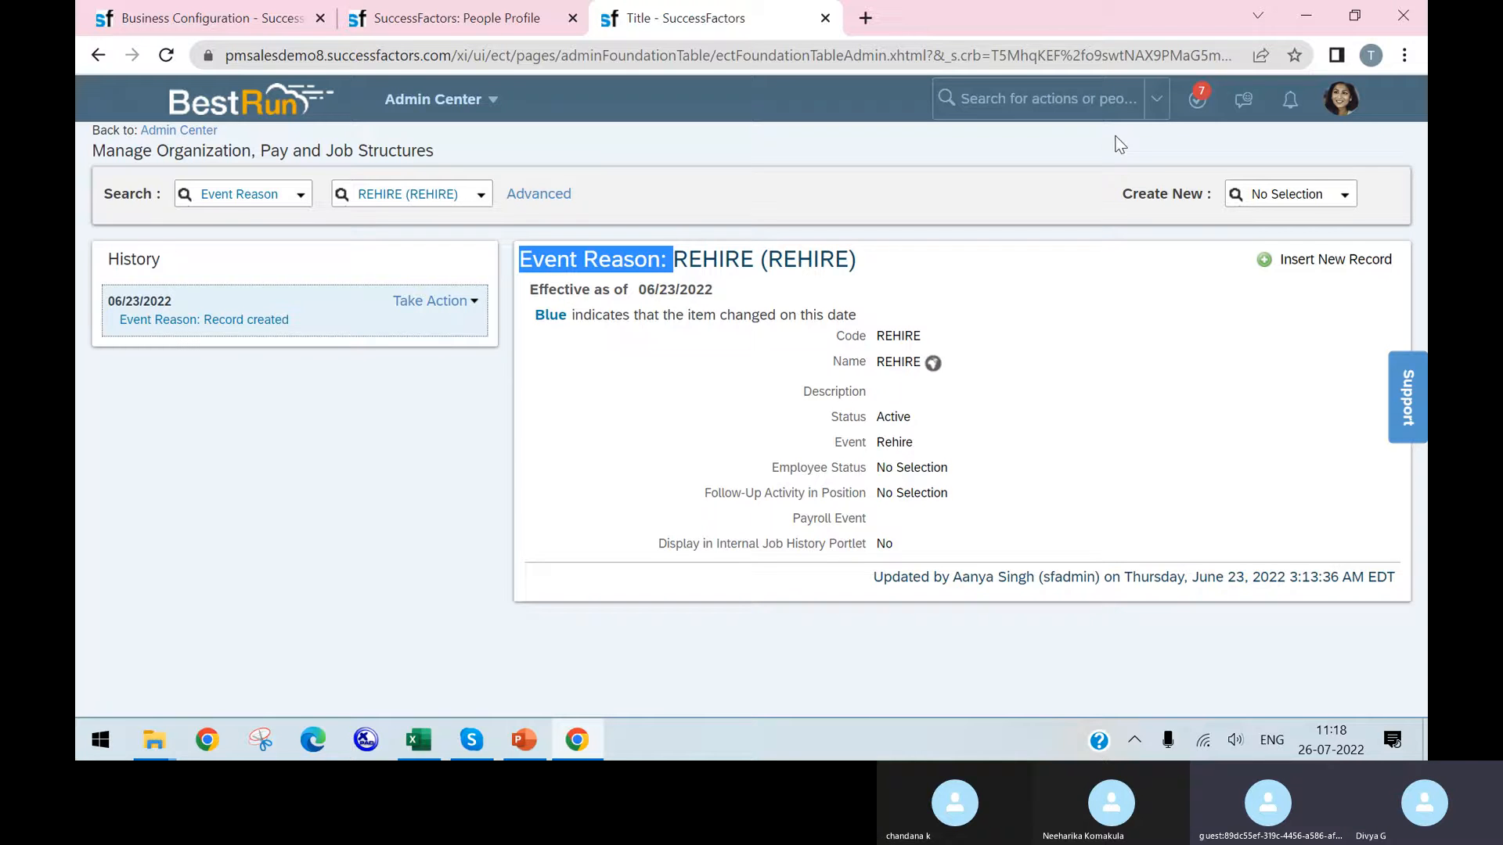
# Search the event reasons for "hire" and display the New Hire (HIRNEW) record.
pyautogui.click(410, 194)
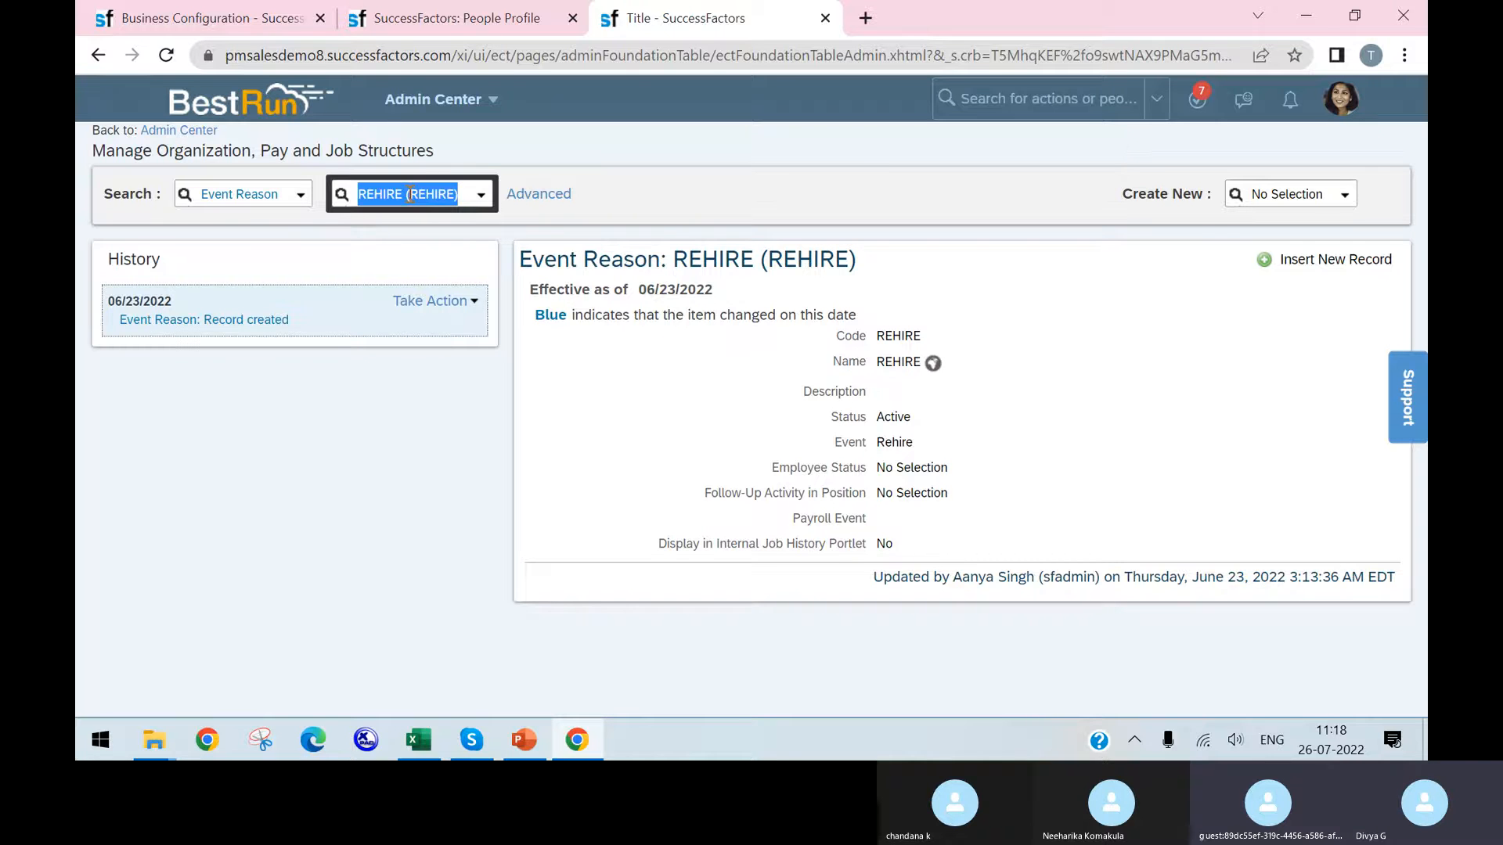
pyautogui.write('hire')
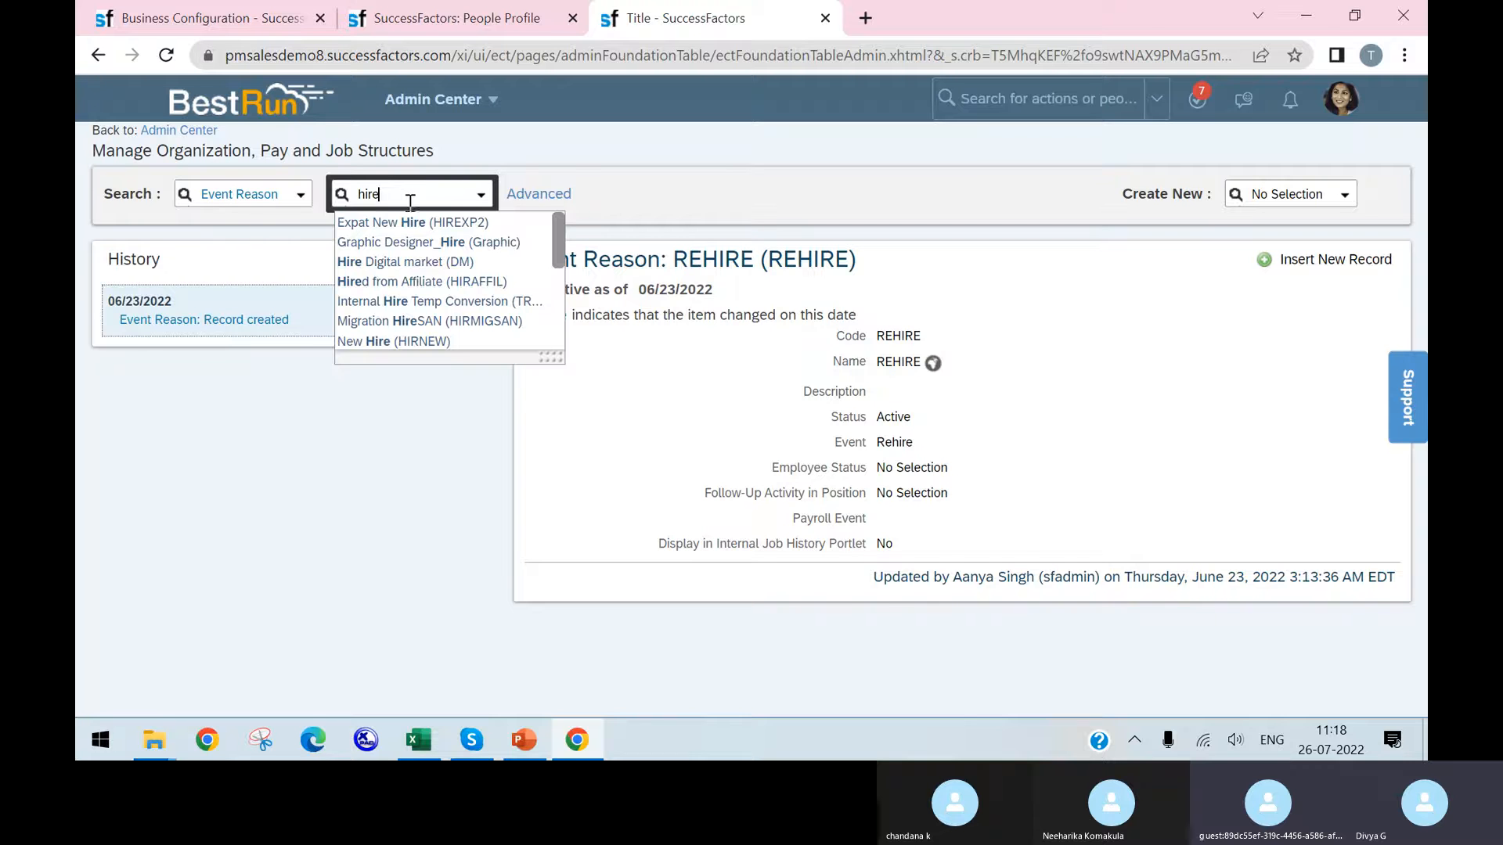
pyautogui.click(436, 343)
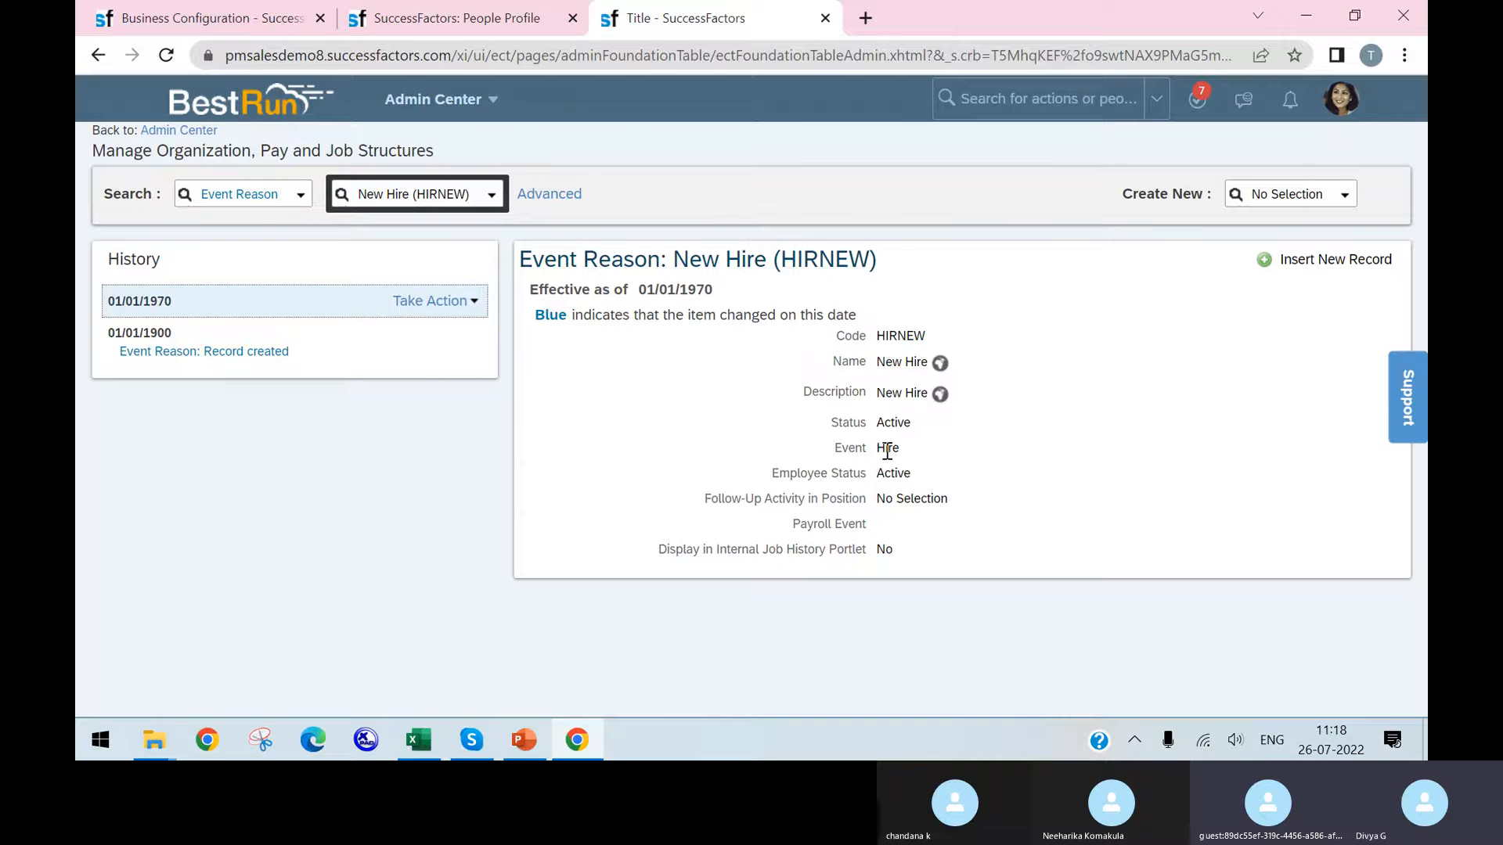
# Start inserting a new record for the New Hire event reason, effective 07/26/2022.
pyautogui.click(1265, 261)
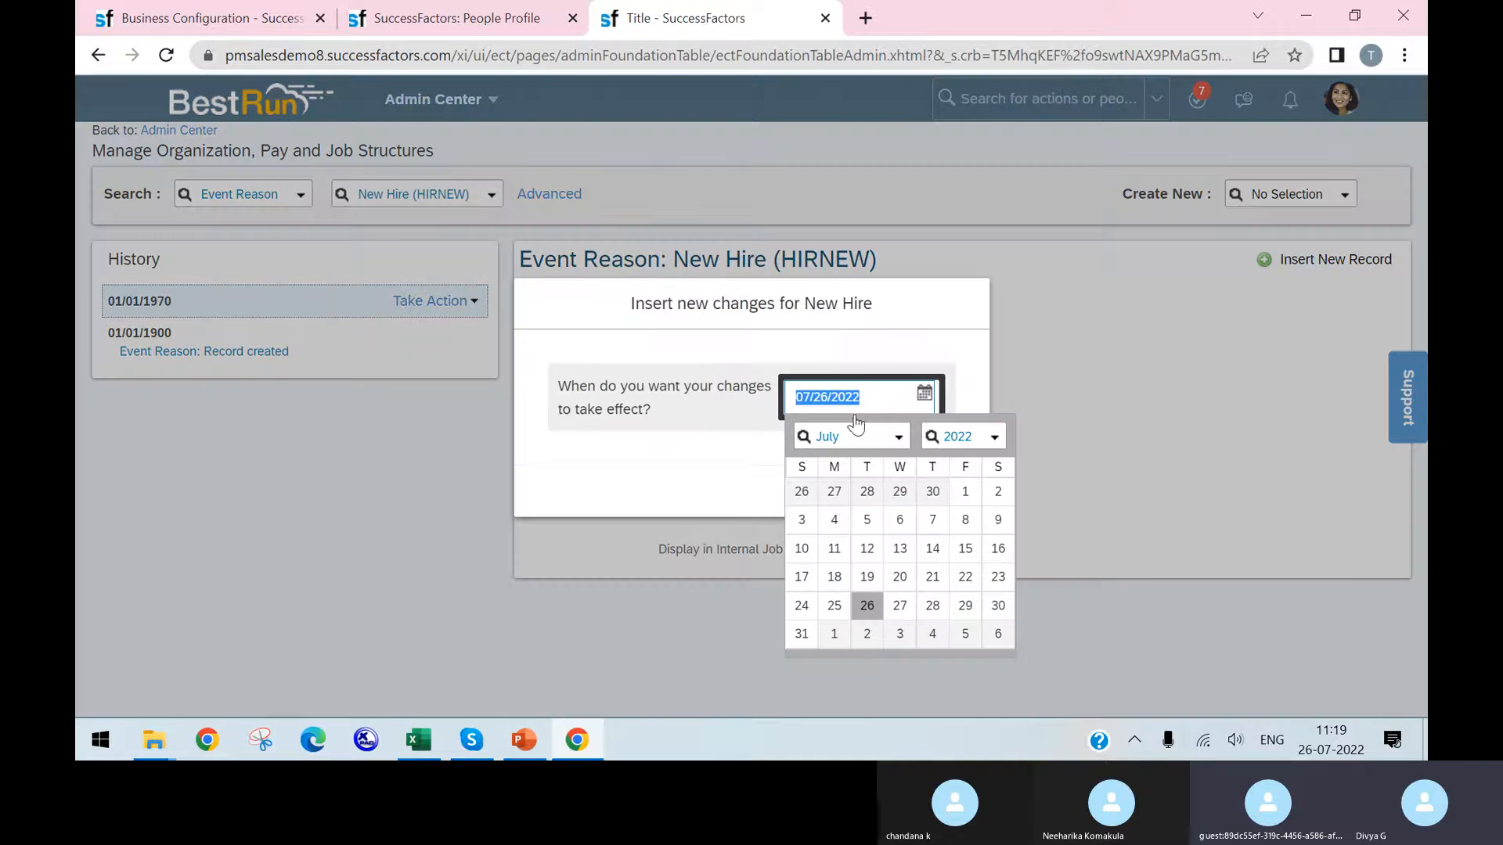
pyautogui.click(867, 605)
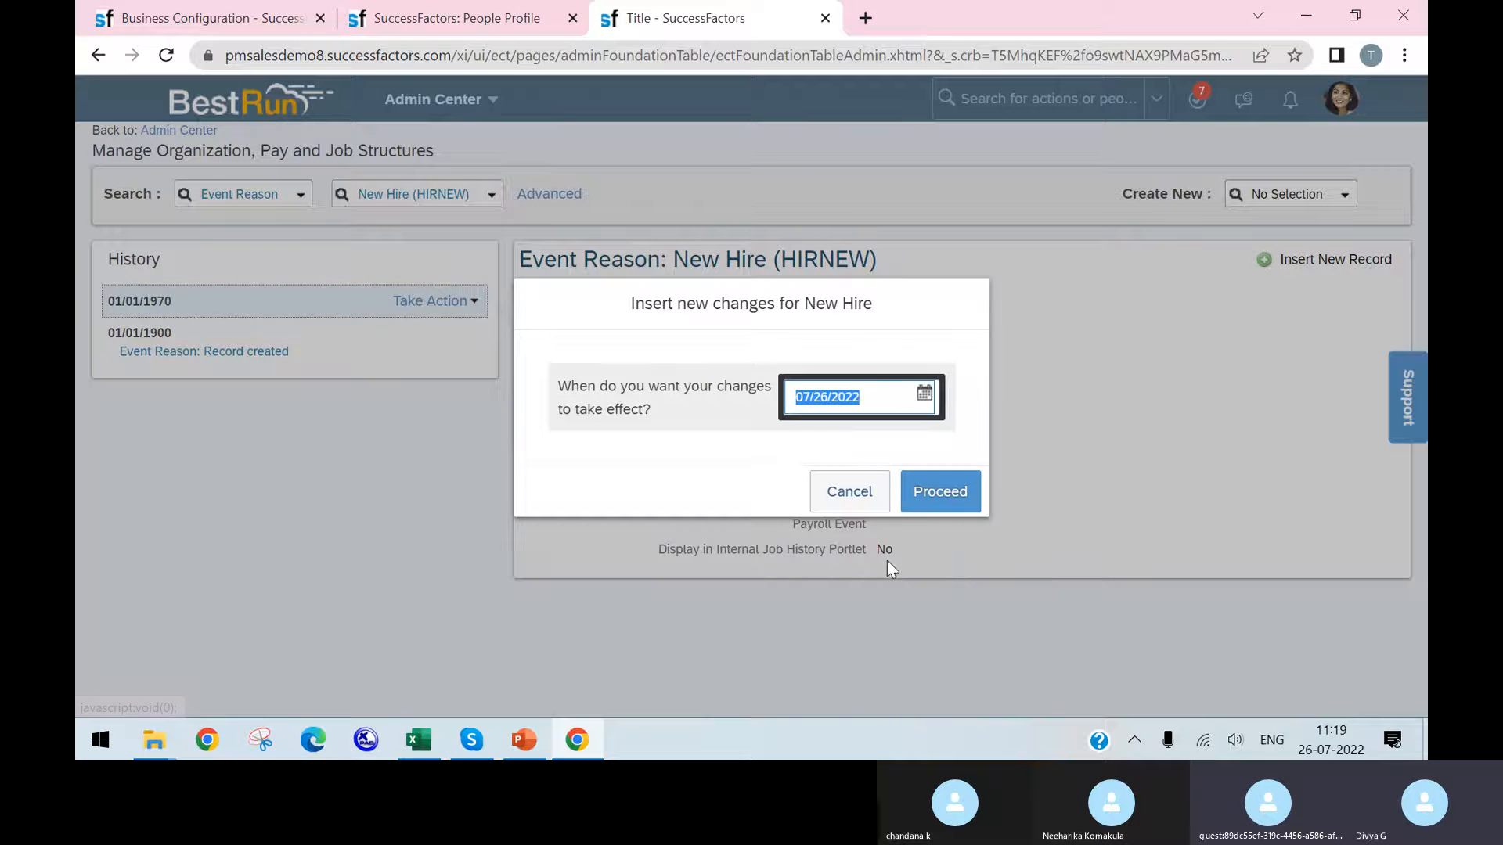
pyautogui.click(956, 491)
pyautogui.scroll(-2, 932, 509)
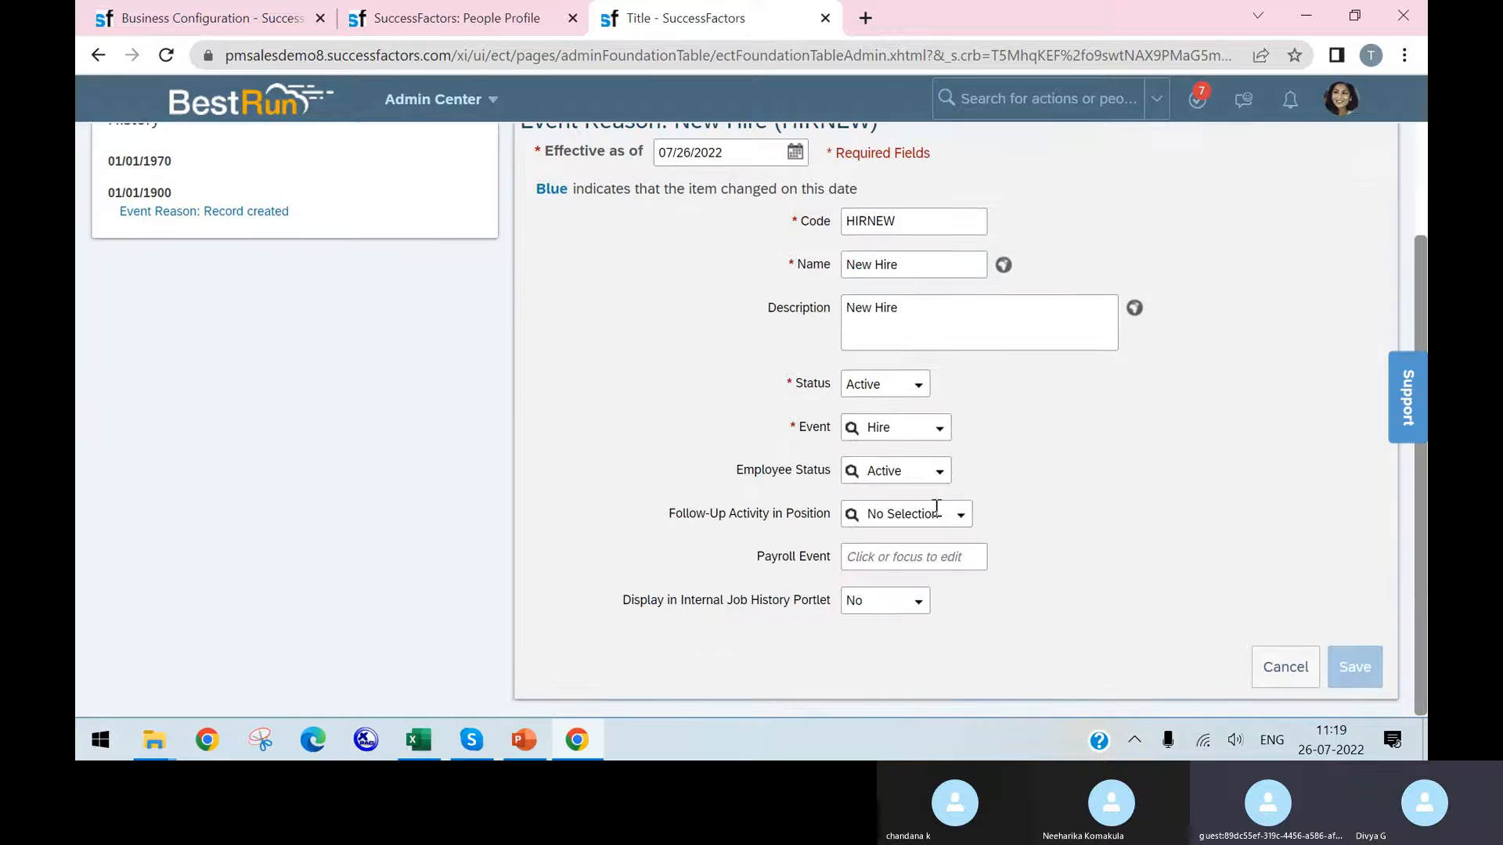
# Look through the Event options of the New Hire event reason without choosing a different one.
pyautogui.click(944, 435)
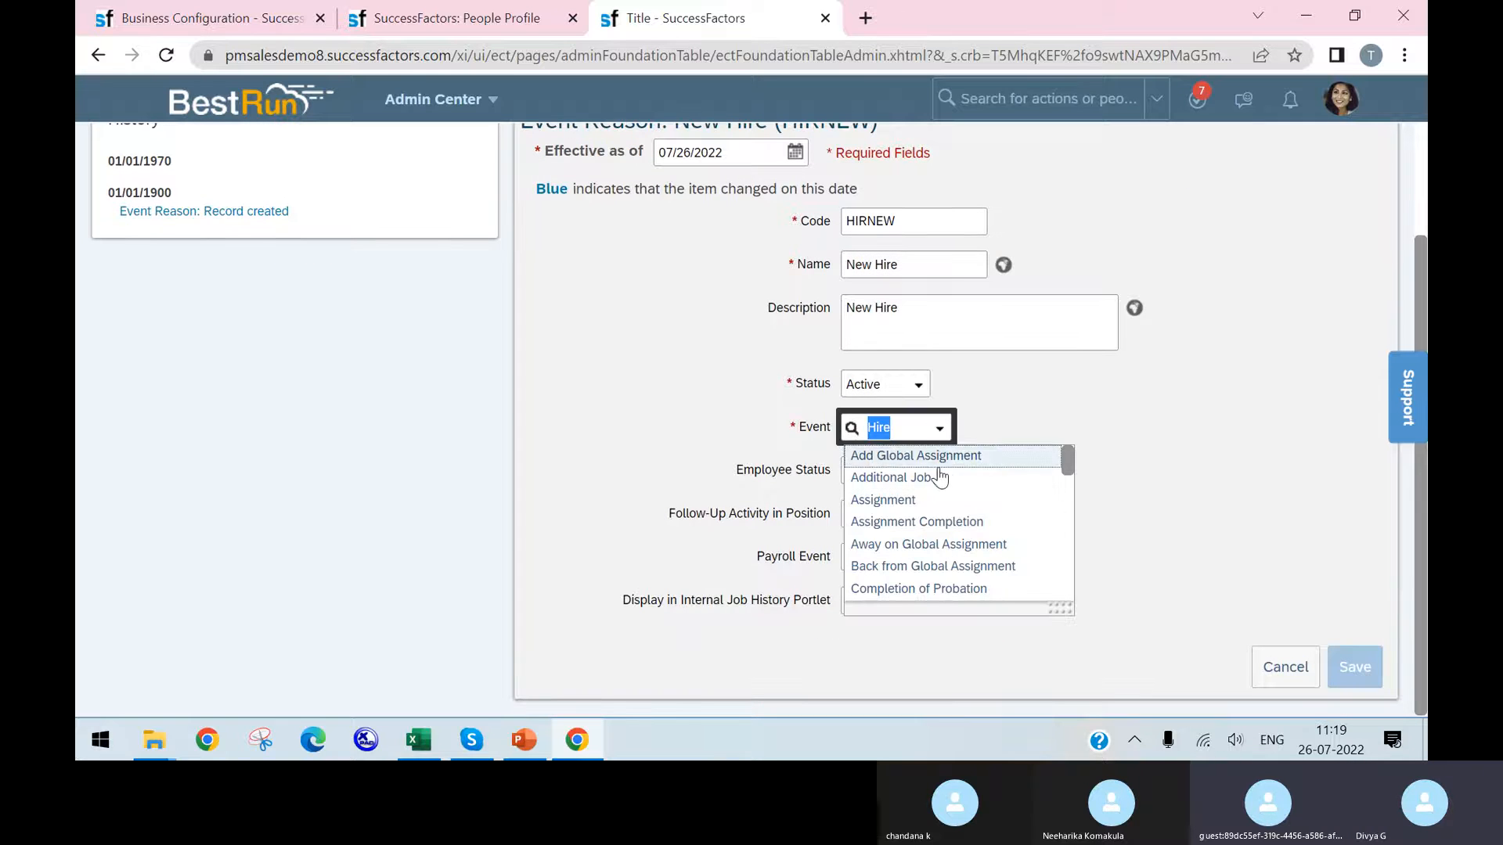
pyautogui.scroll(-5, 957, 573)
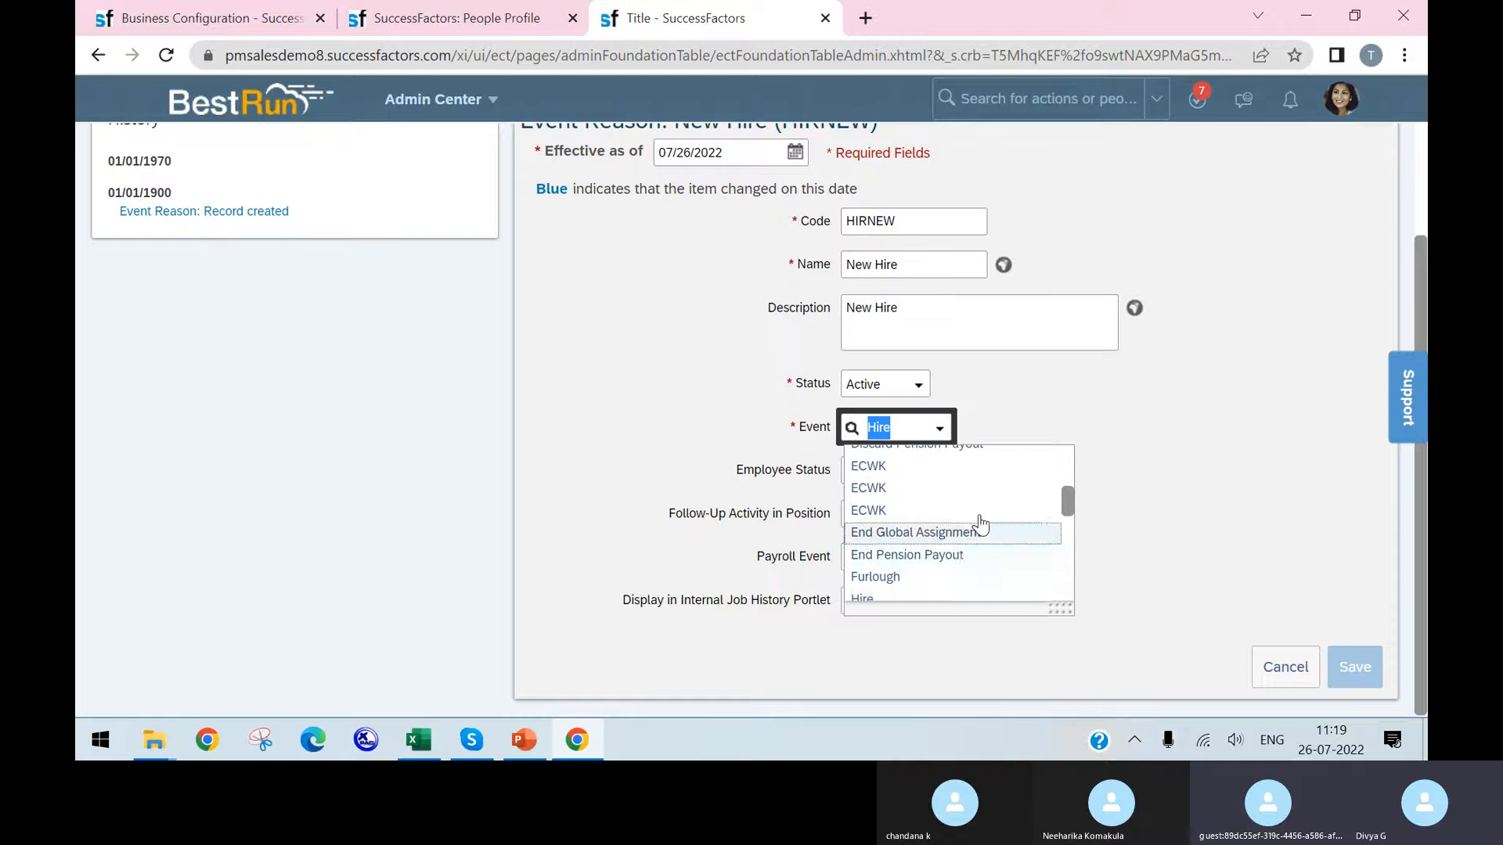
pyautogui.scroll(-5, 980, 556)
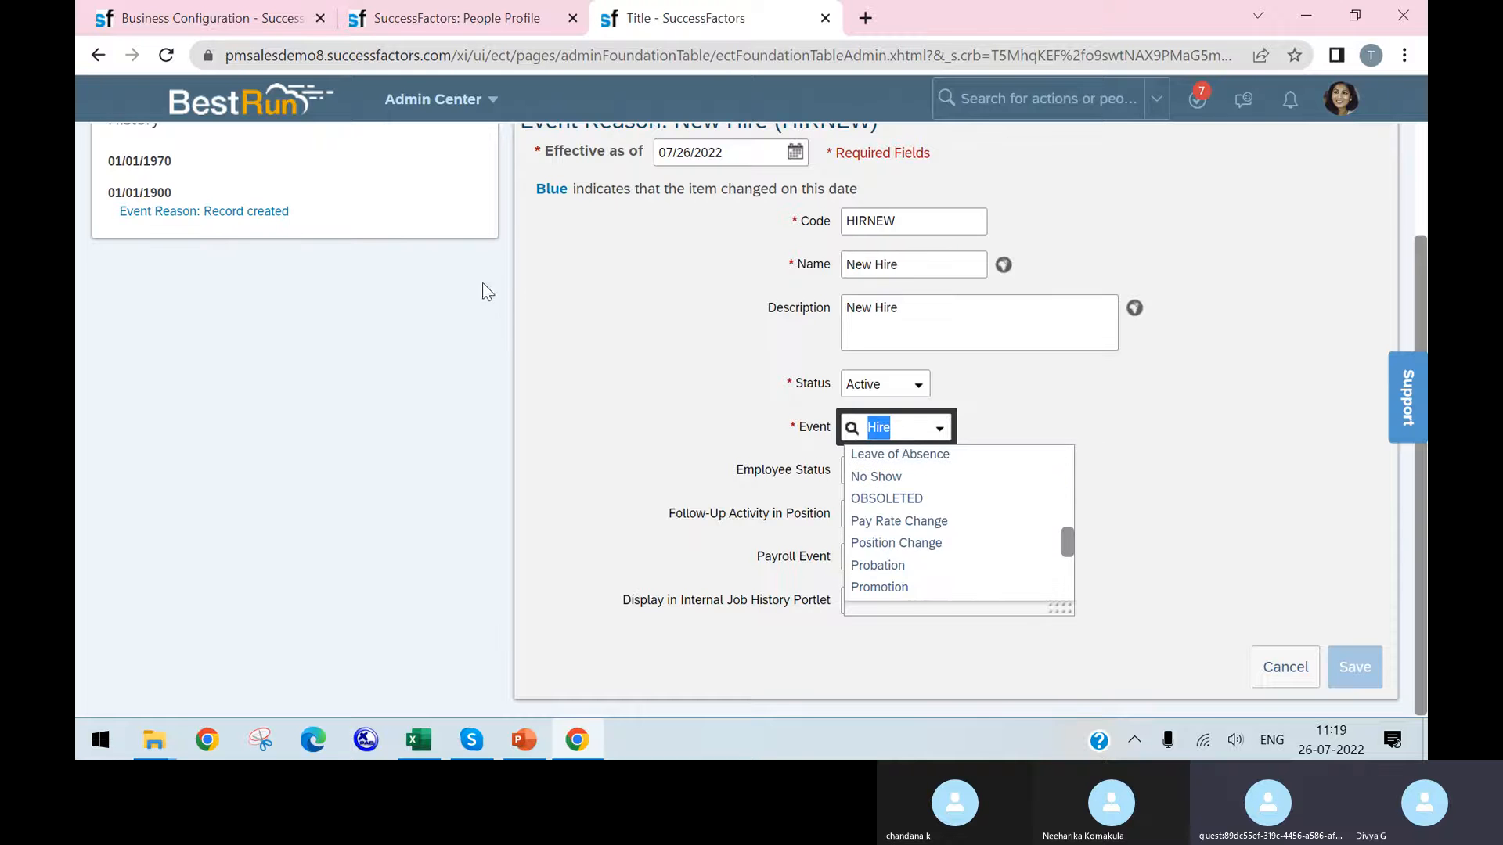
pyautogui.scroll(1, 796, 421)
pyautogui.scroll(1, 796, 421)
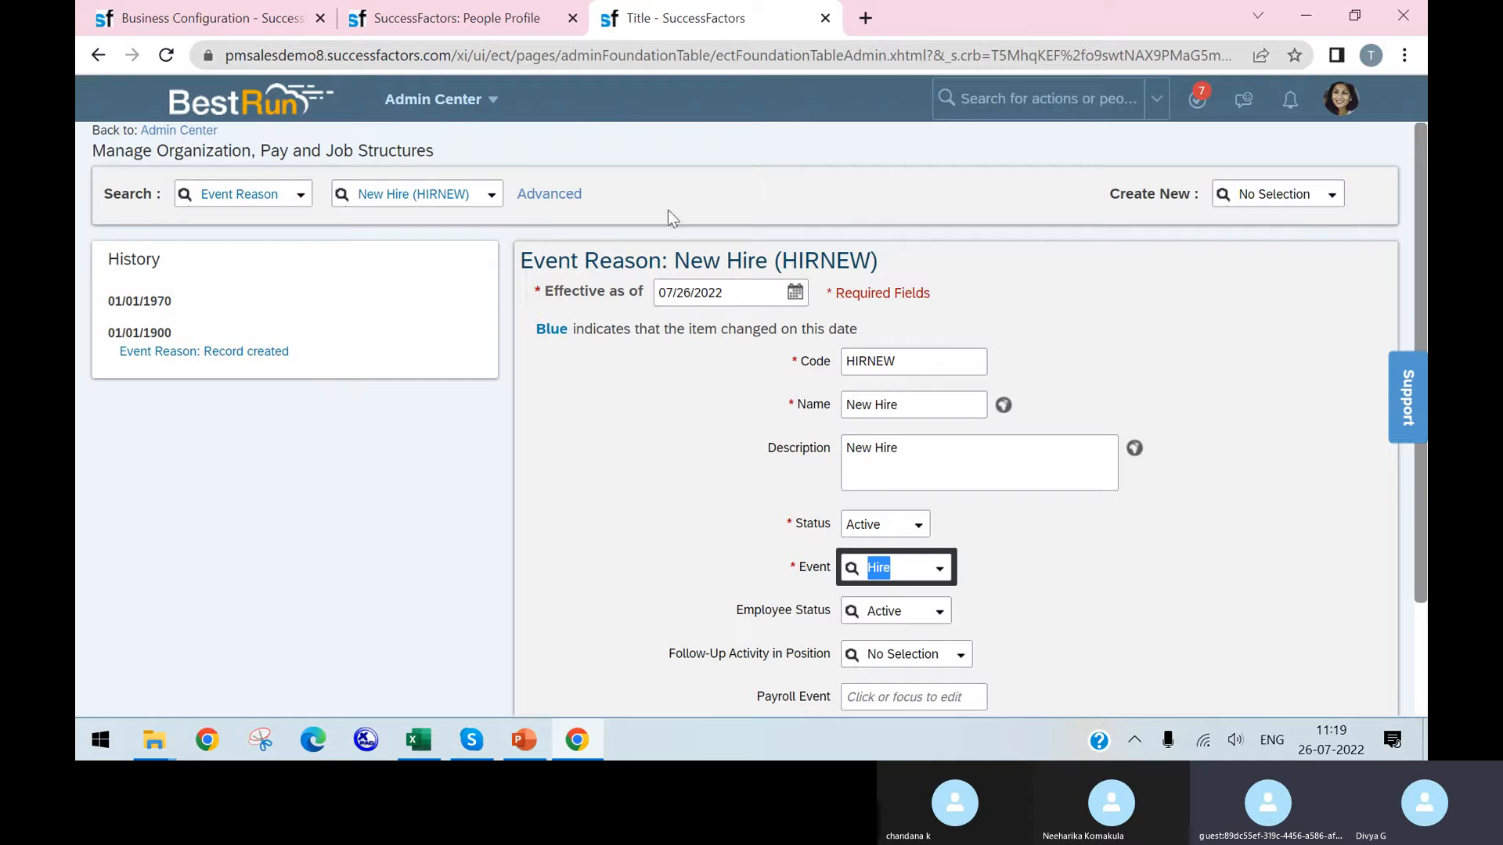
pyautogui.click(946, 574)
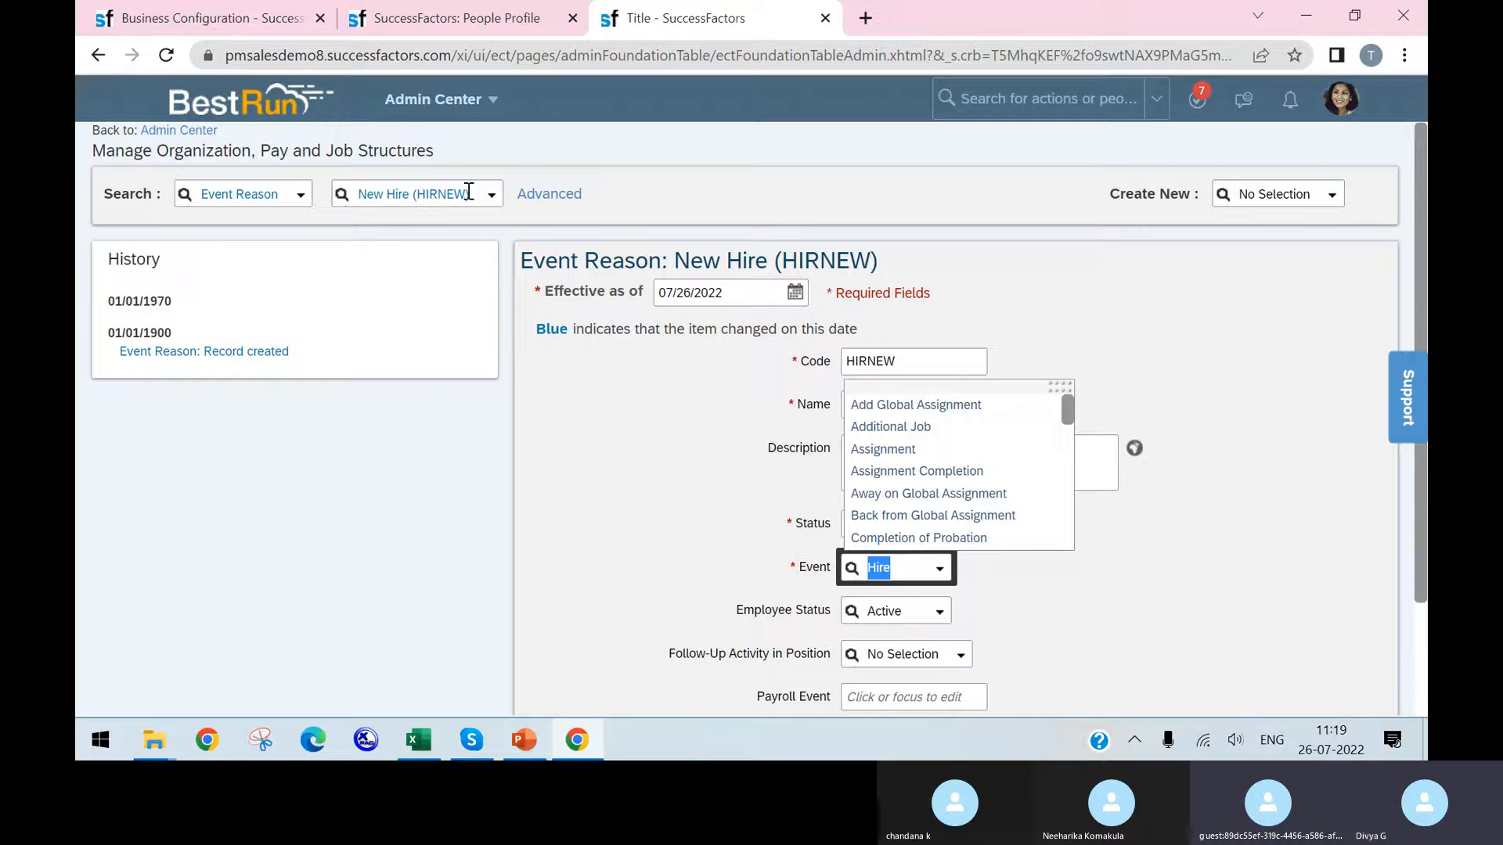
# Duplicate the Manage Organization, Pay and Job Structures page in the browser and open Picklist Center in the copy.
pyautogui.rightClick(787, 31)
pyautogui.click(860, 182)
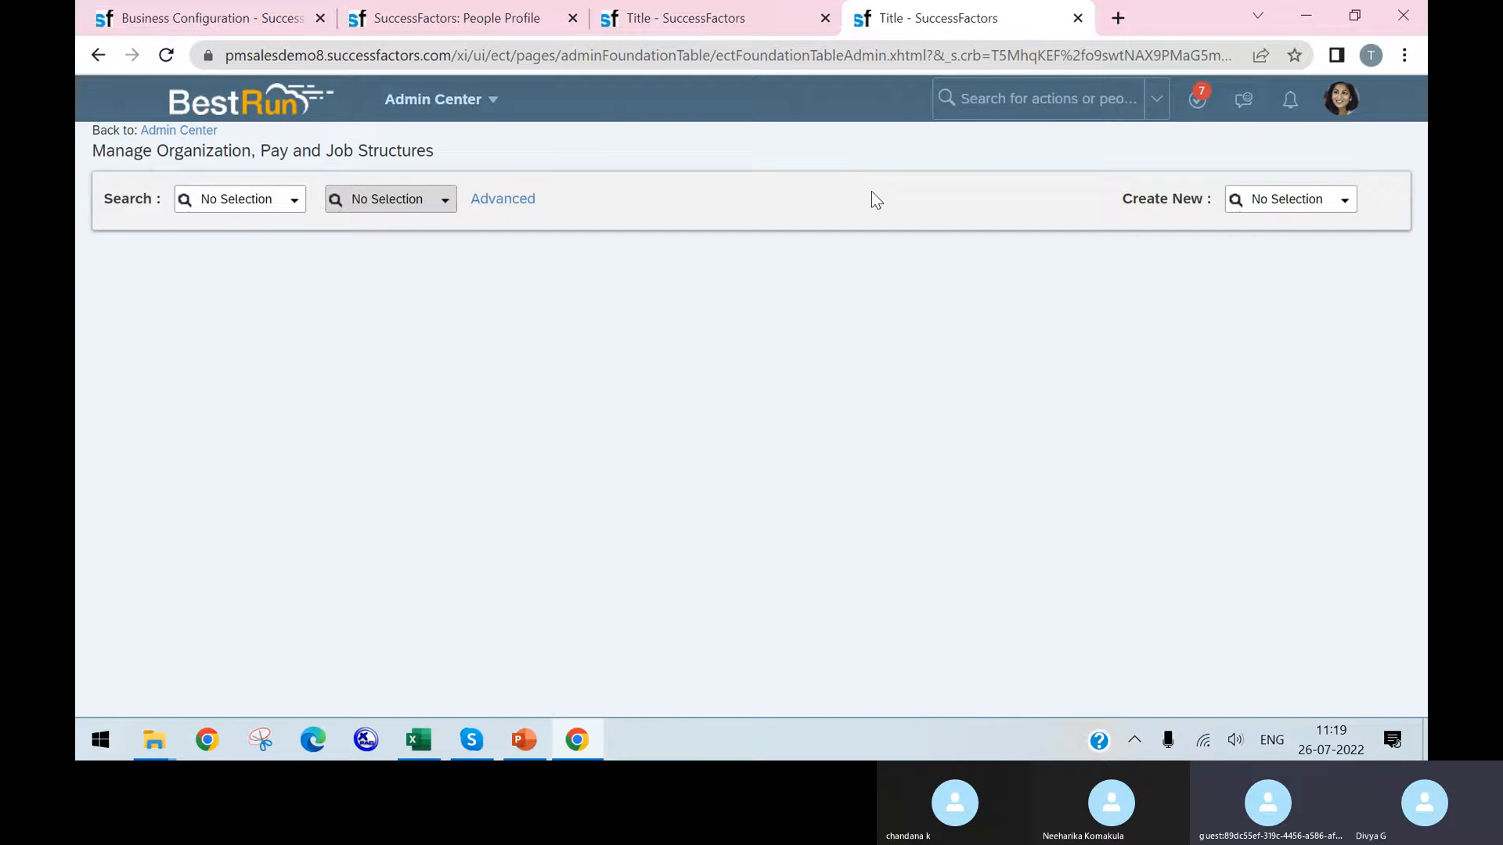
pyautogui.click(975, 117)
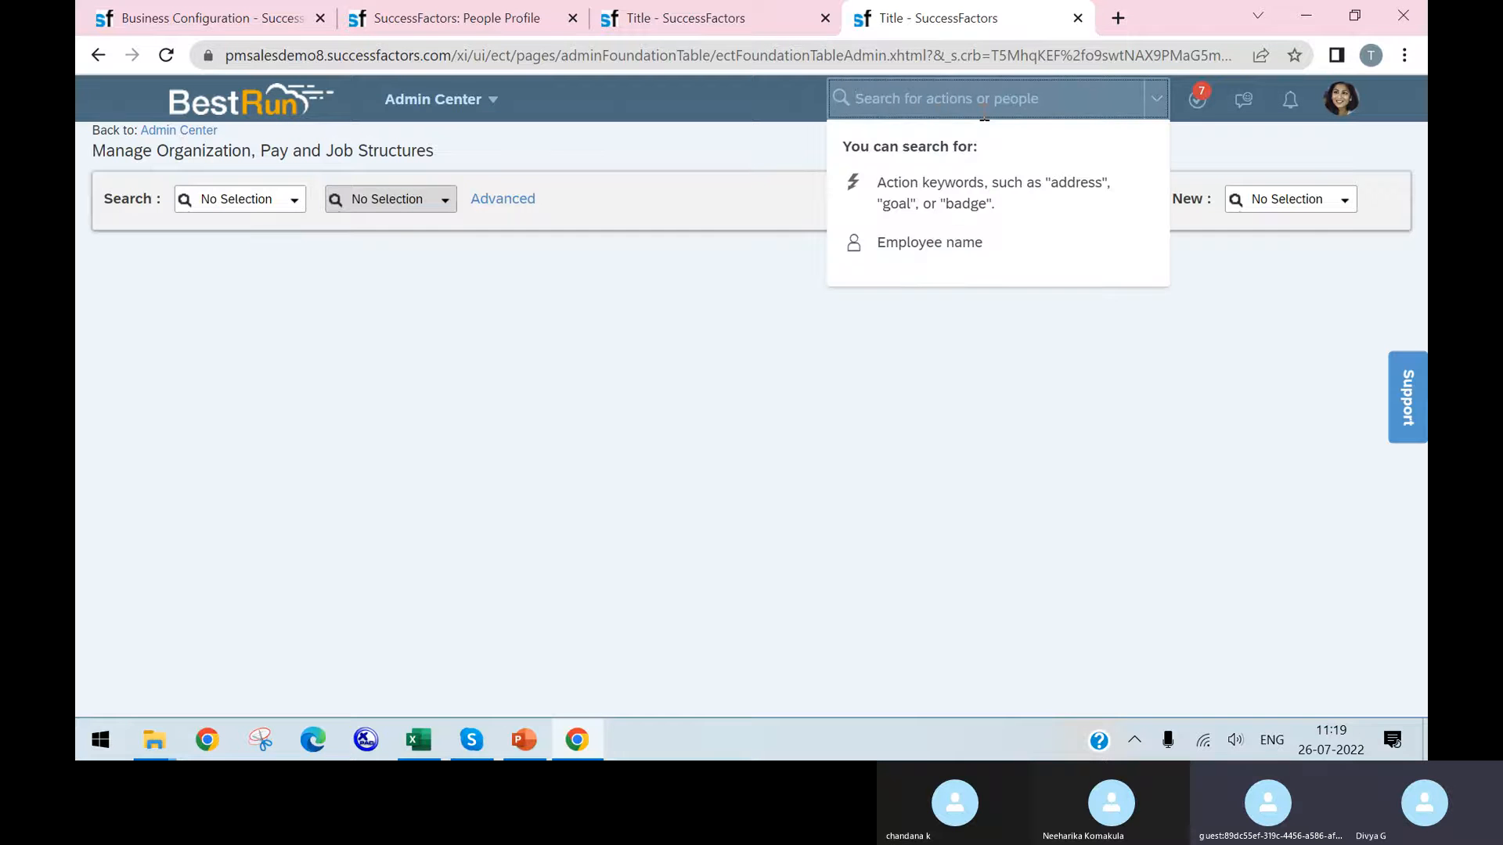
pyautogui.write('pick')
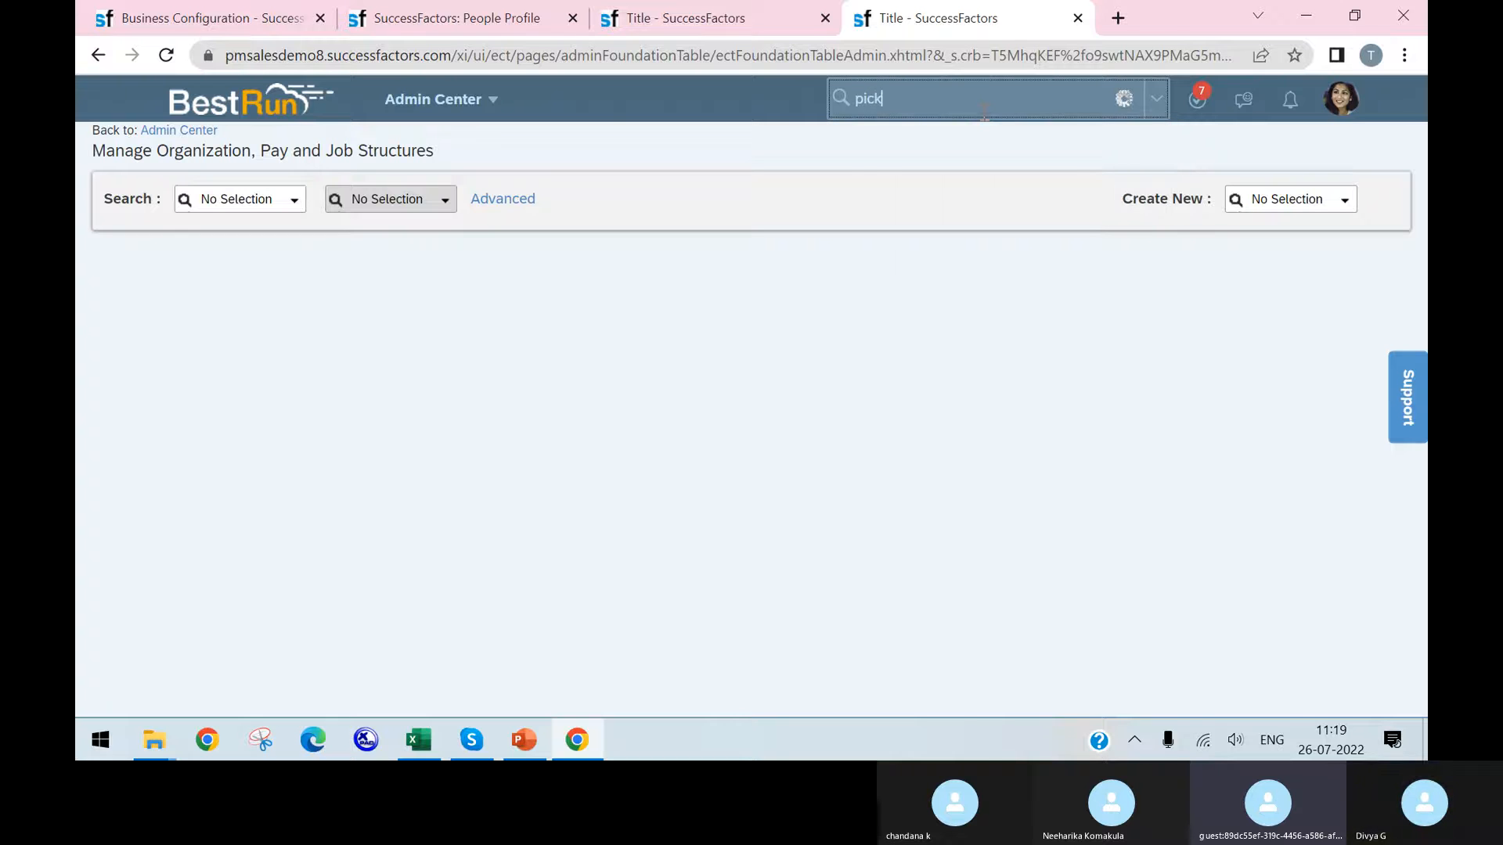
pyautogui.write('list Center')
pyautogui.click(956, 197)
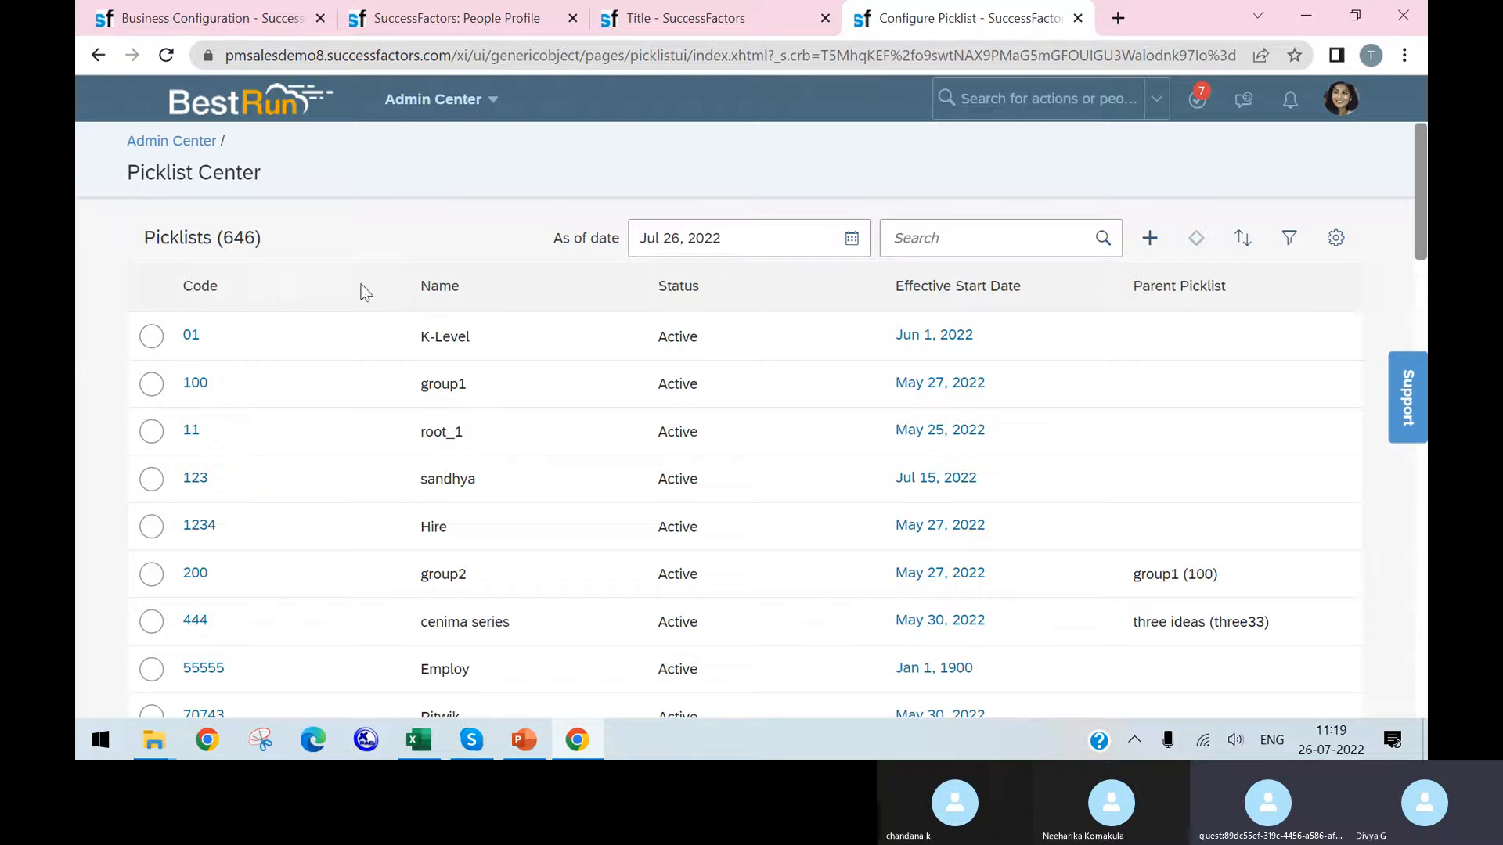
# Search the picklists for "employee".
pyautogui.click(947, 235)
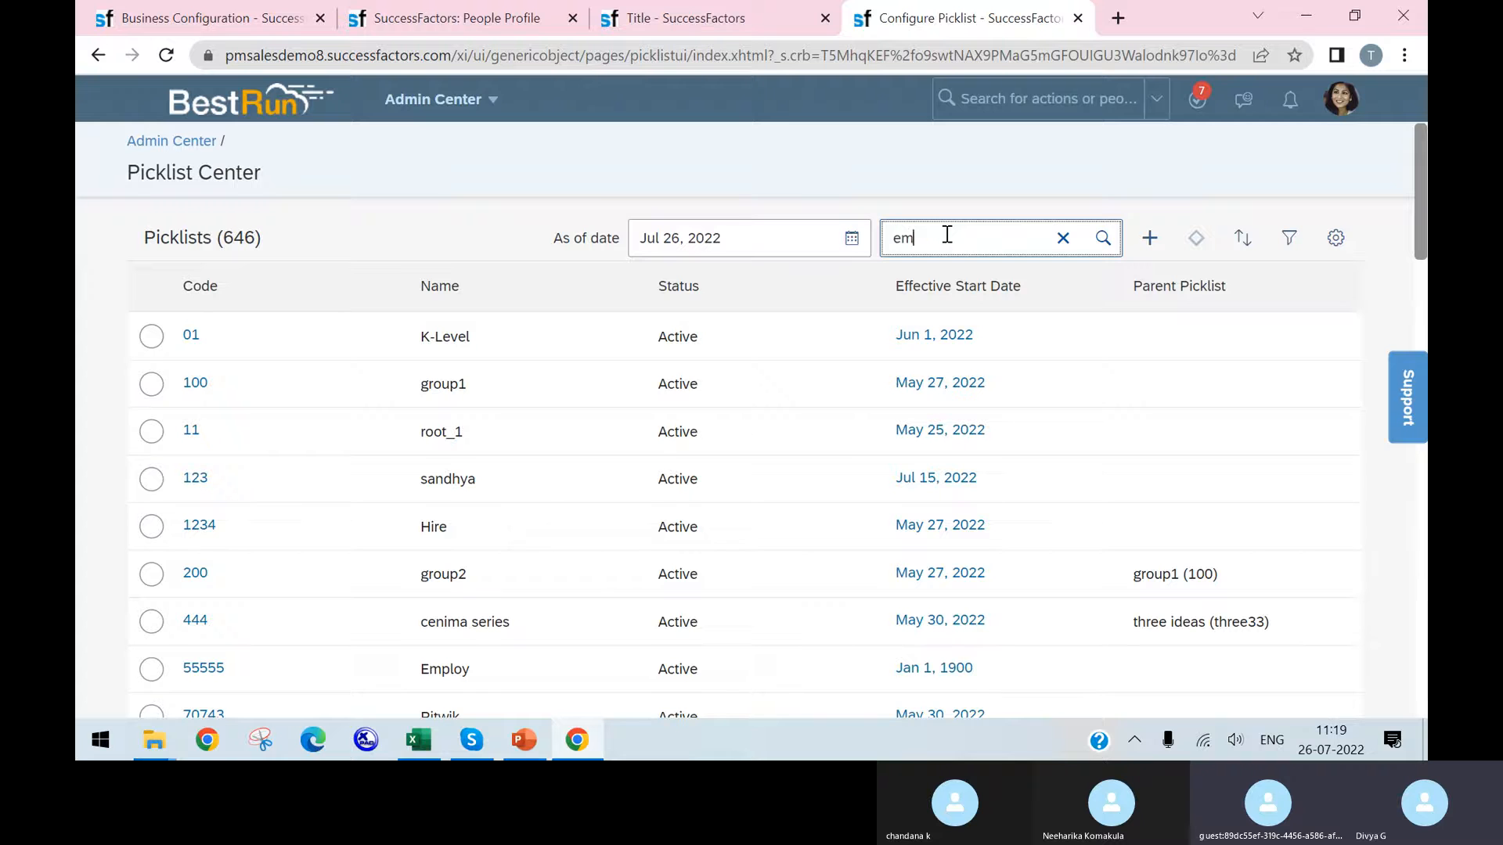
pyautogui.write('employee sta')
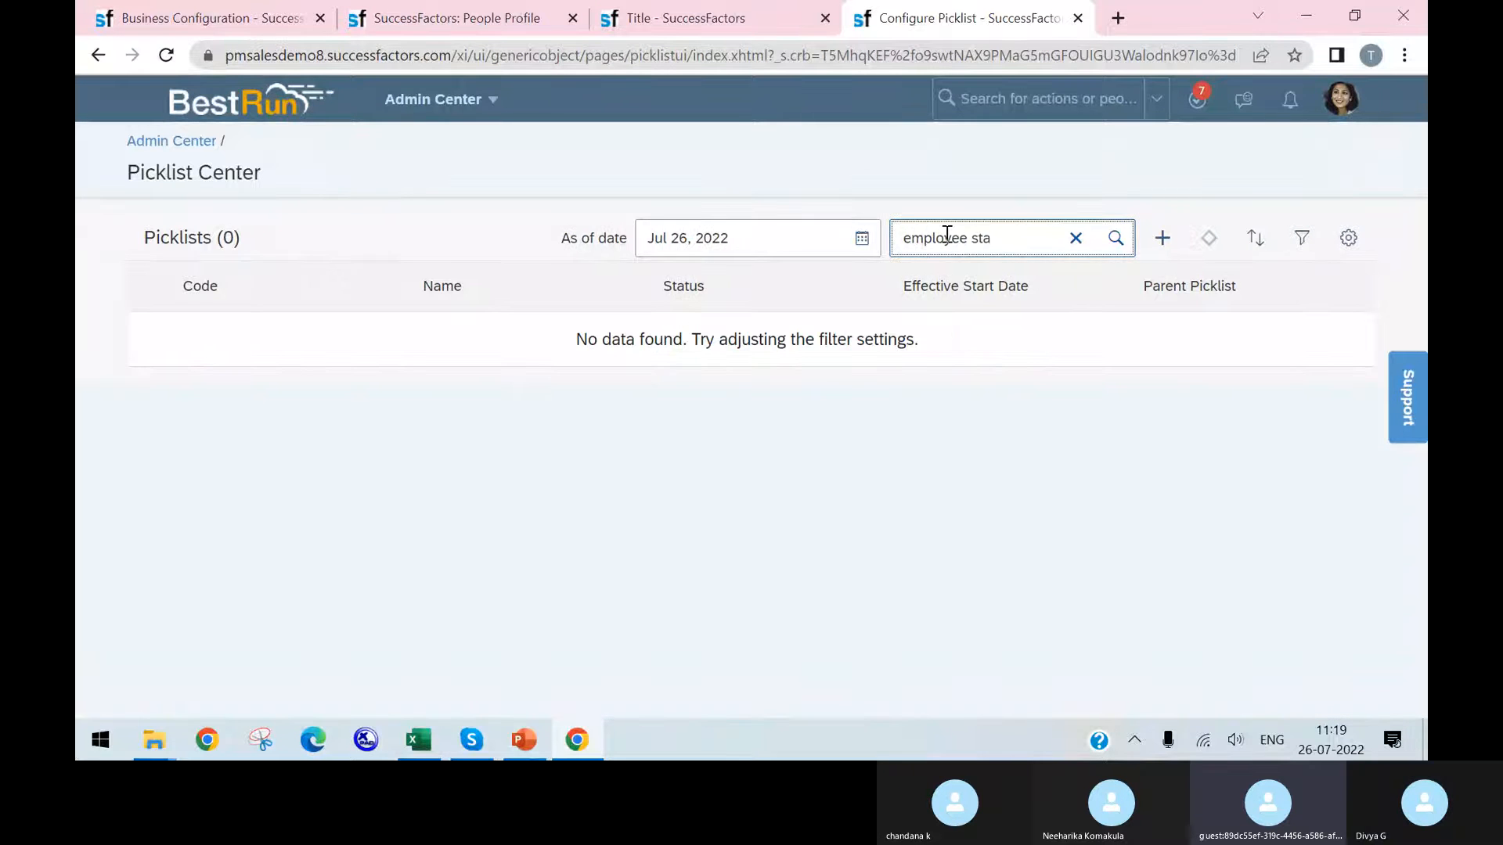
pyautogui.press('BackSpace')
pyautogui.press('BackSpace')
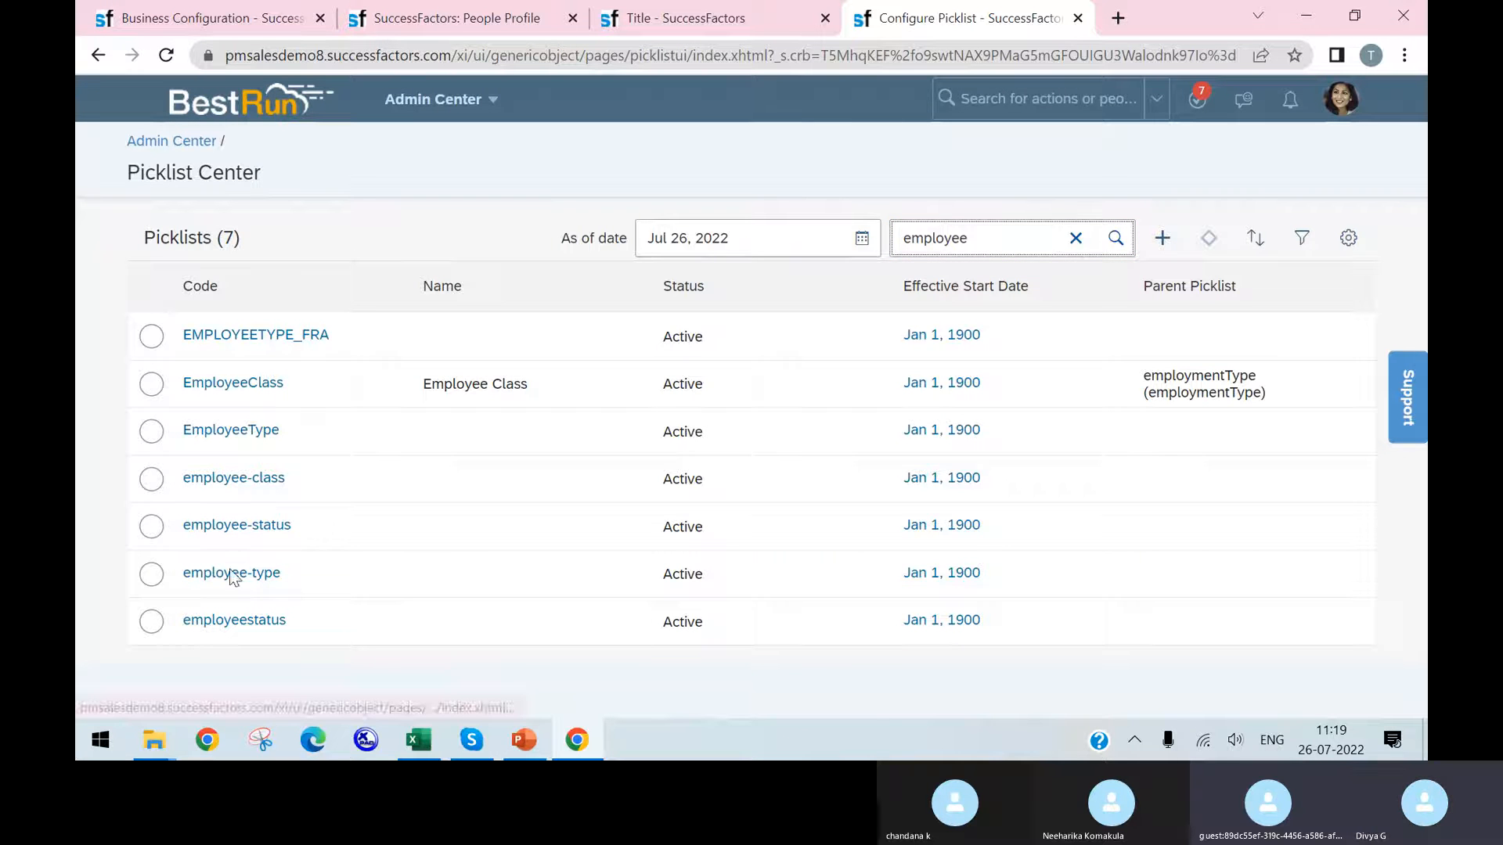
# Open the active version of the employee-status picklist and review its picklist values.
pyautogui.click(192, 528)
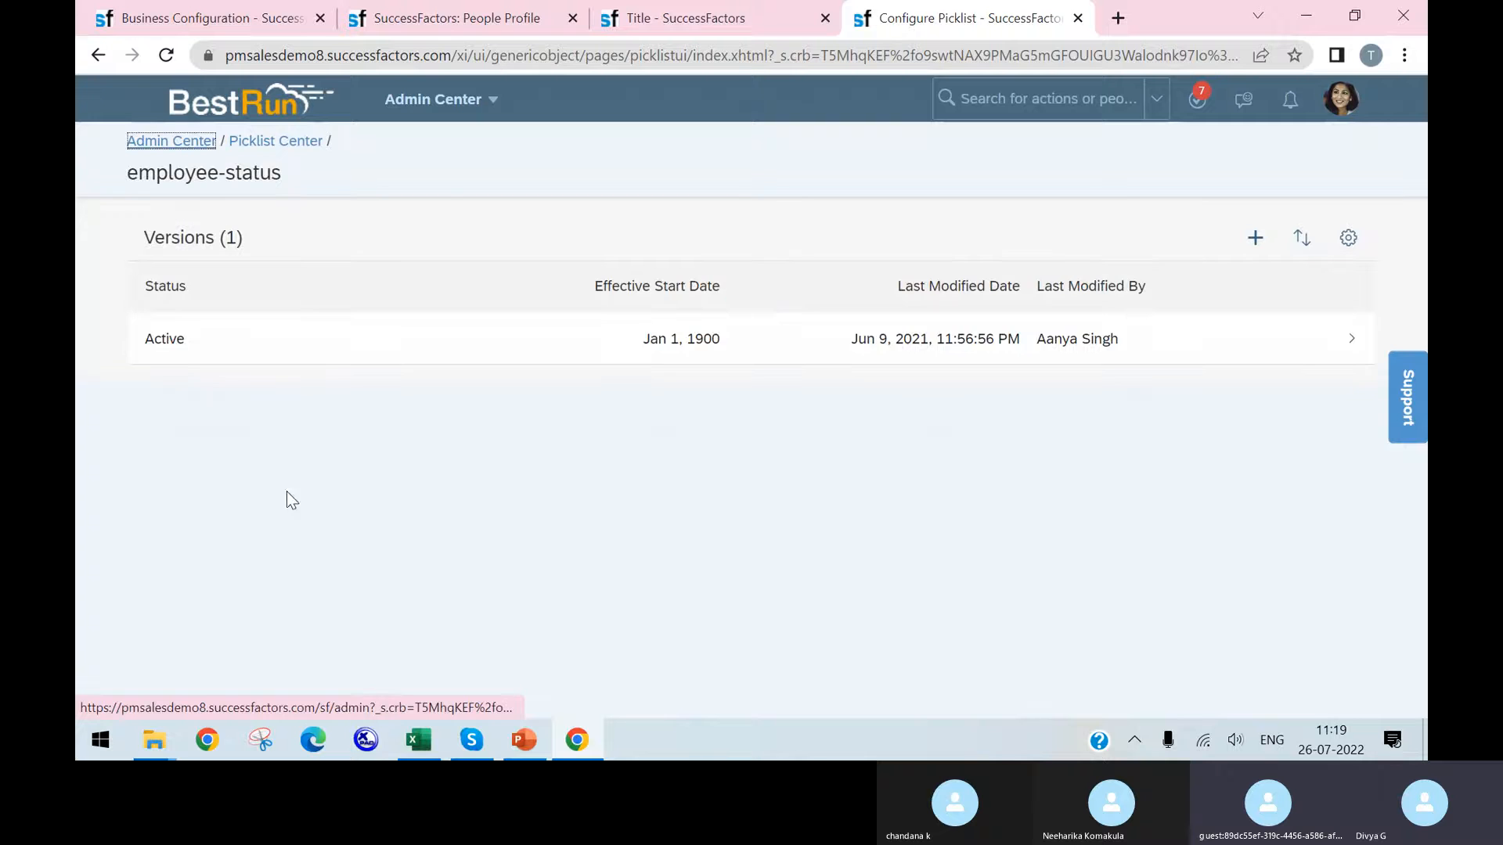
pyautogui.click(180, 343)
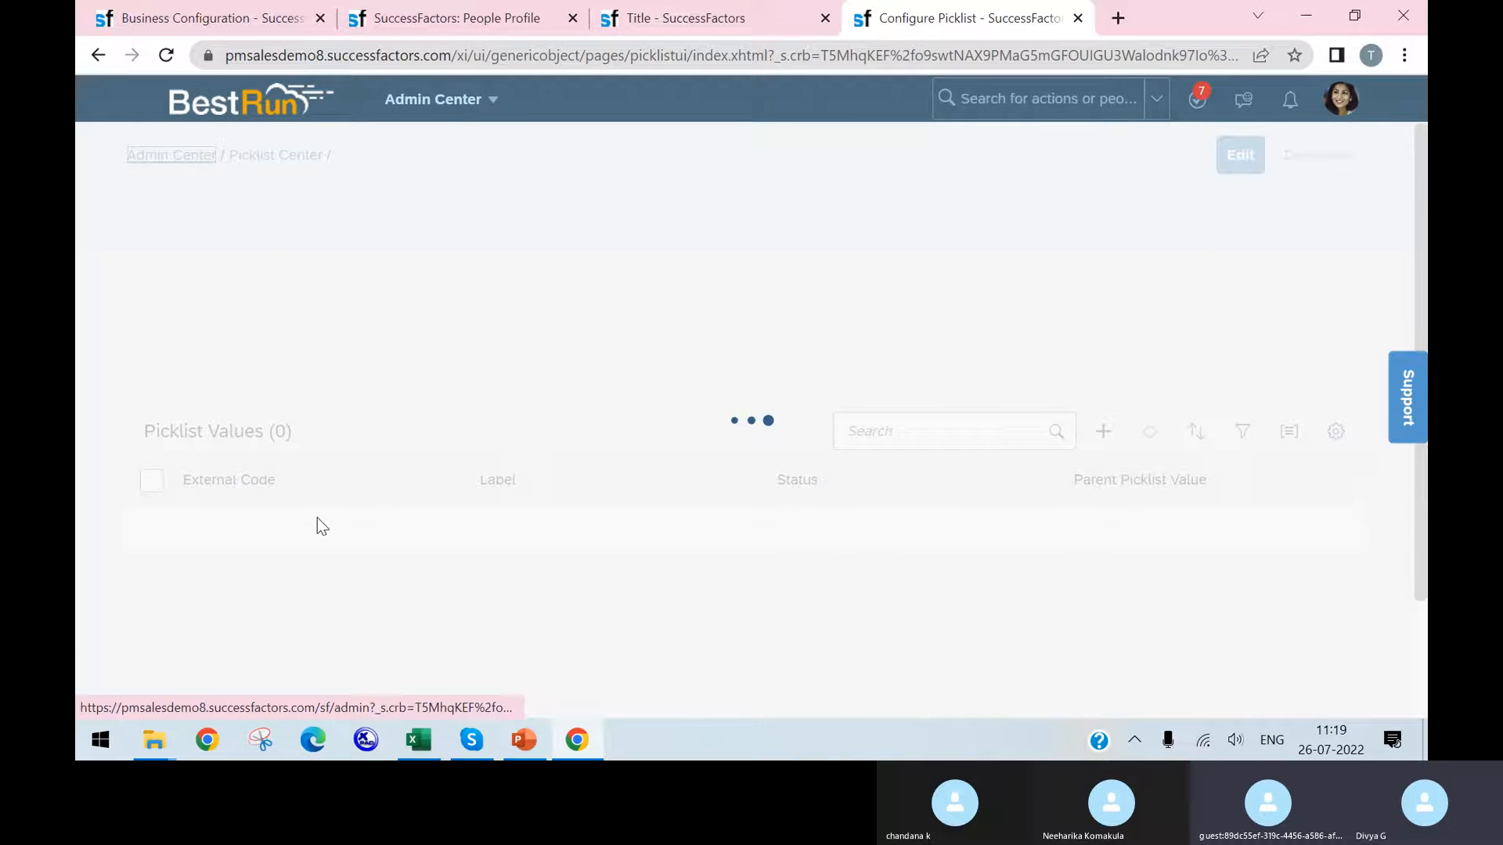
pyautogui.scroll(-5, 360, 529)
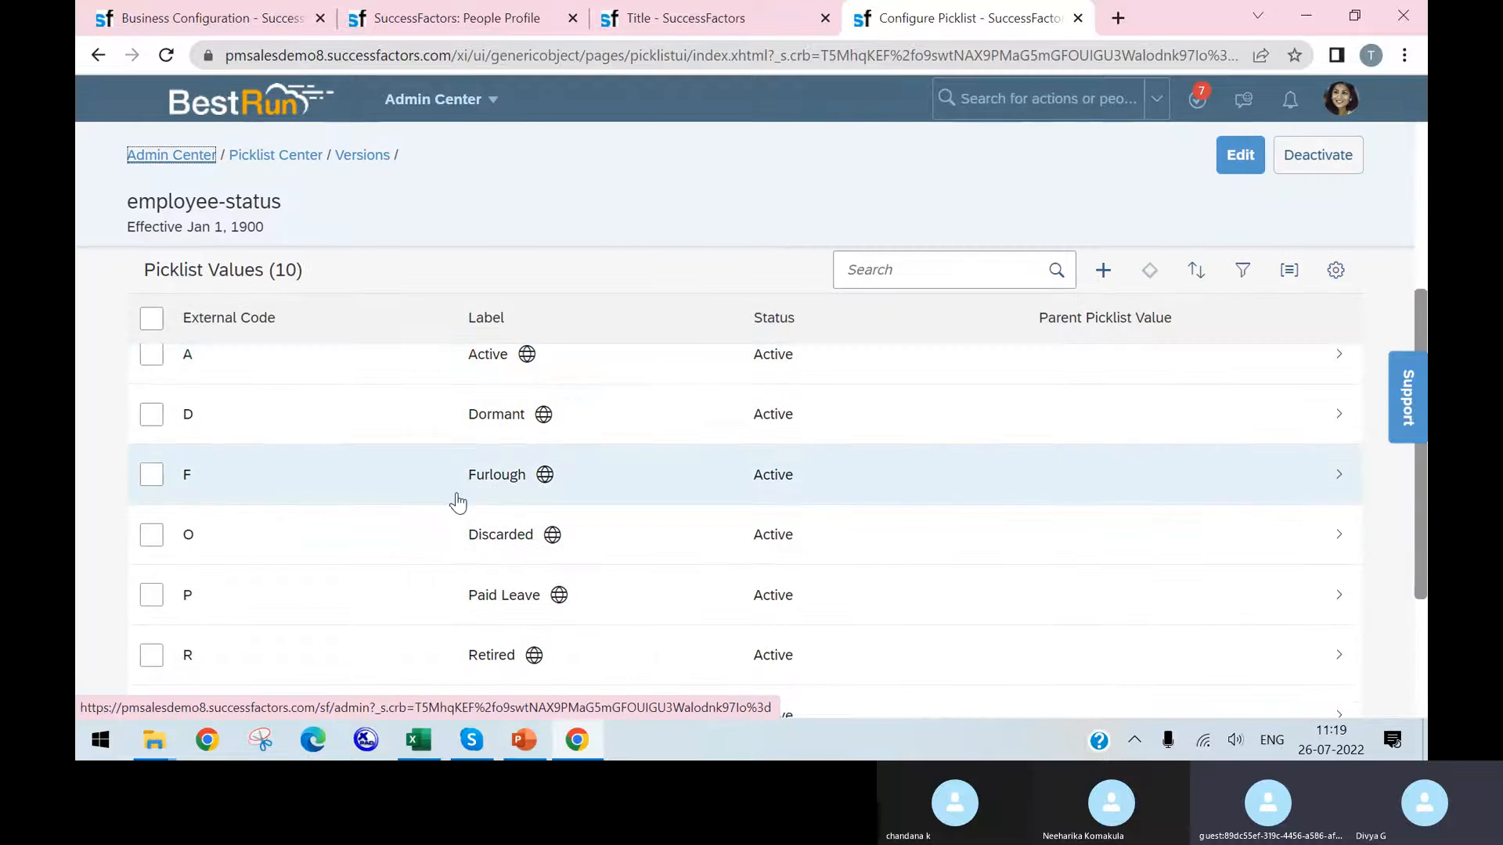
pyautogui.scroll(-3, 458, 501)
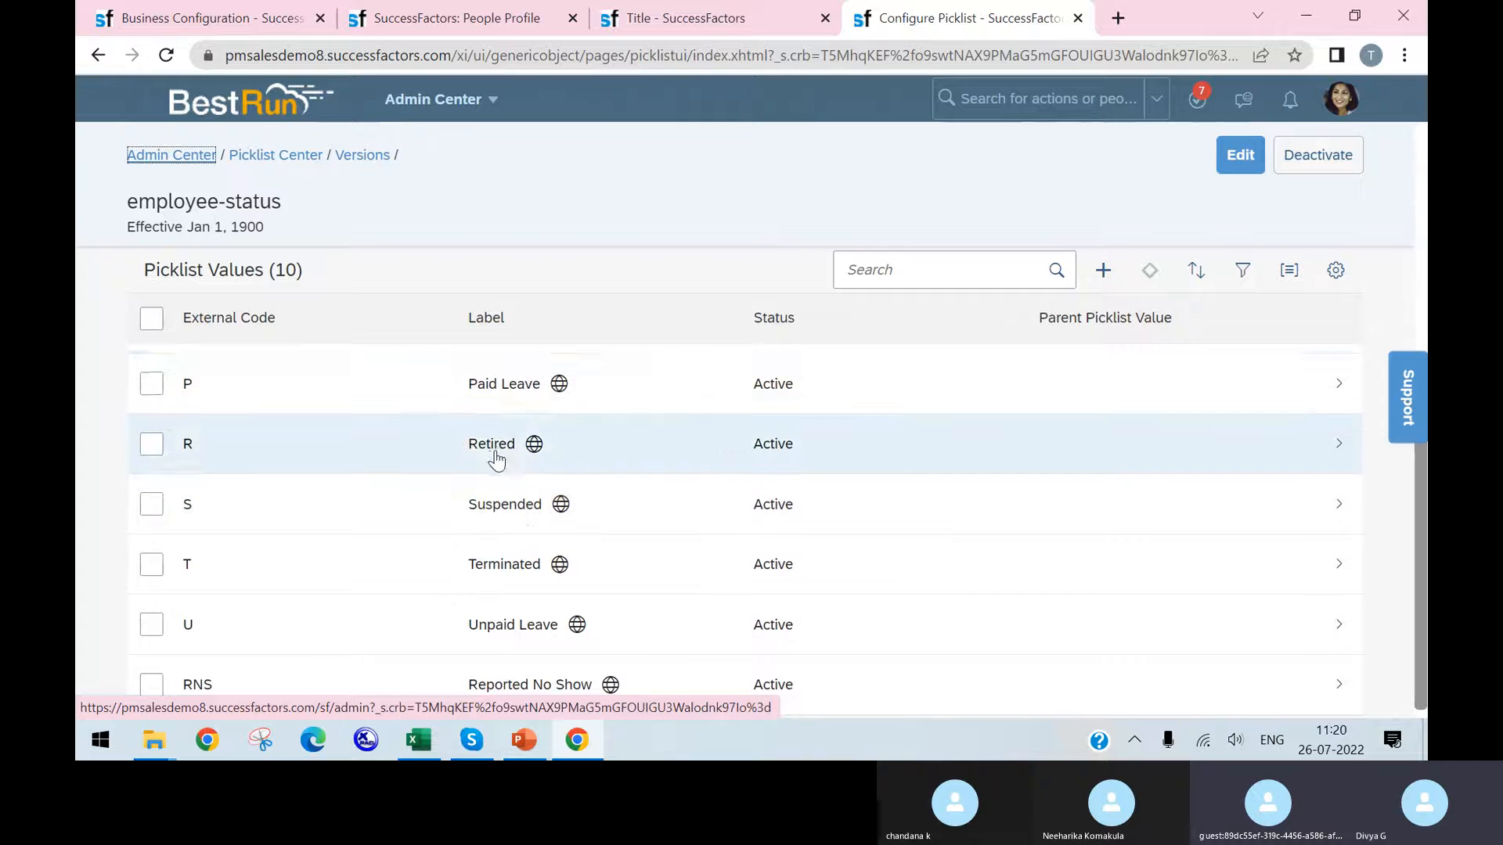
pyautogui.scroll(-1, 497, 458)
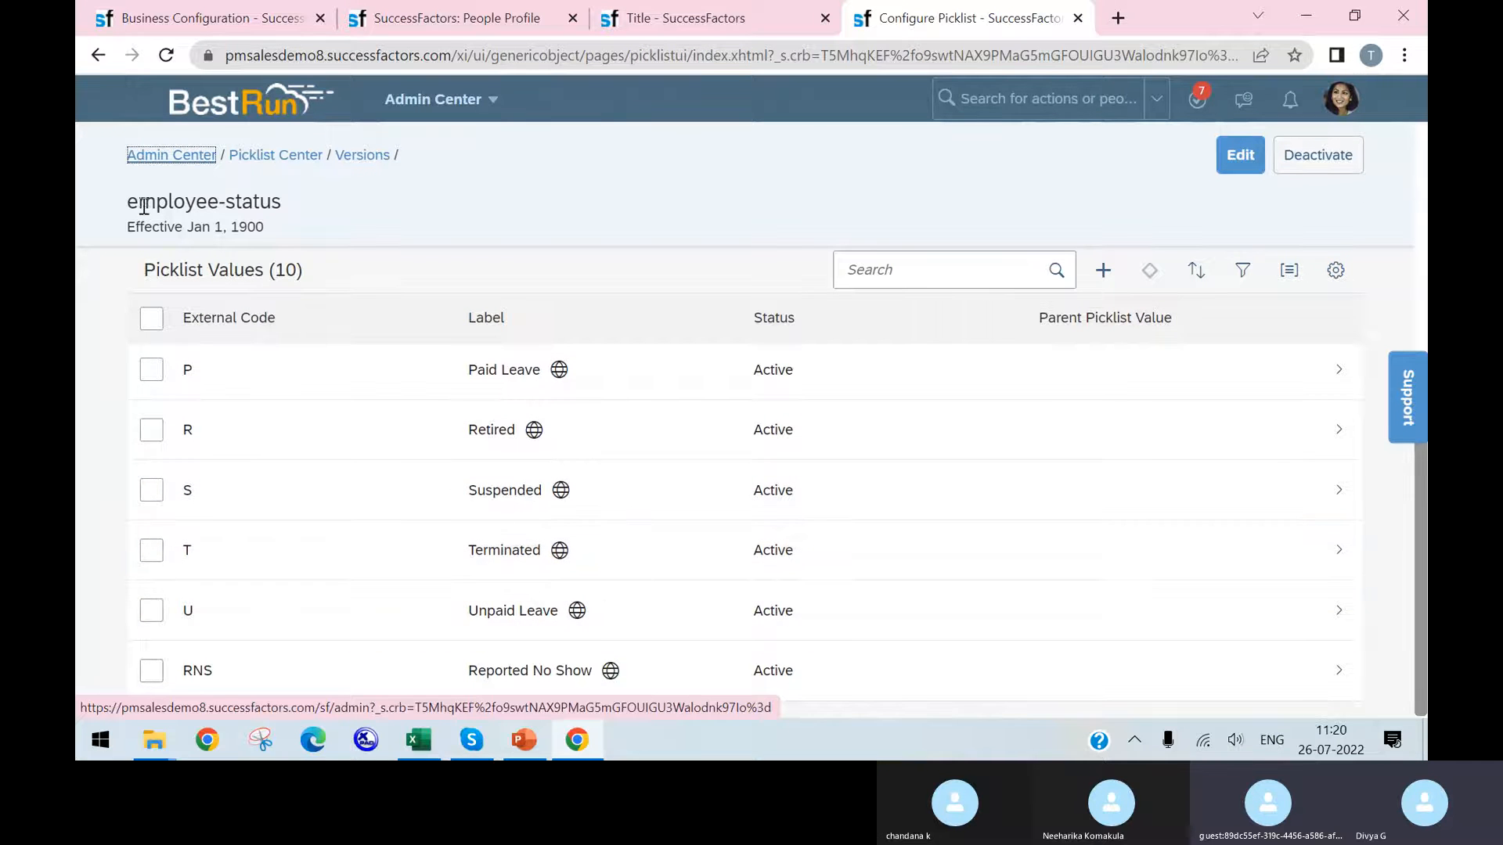
# Return to the picklist list, open the employeestatus picklist's active version and examine its values for comparison.
pyautogui.click(246, 155)
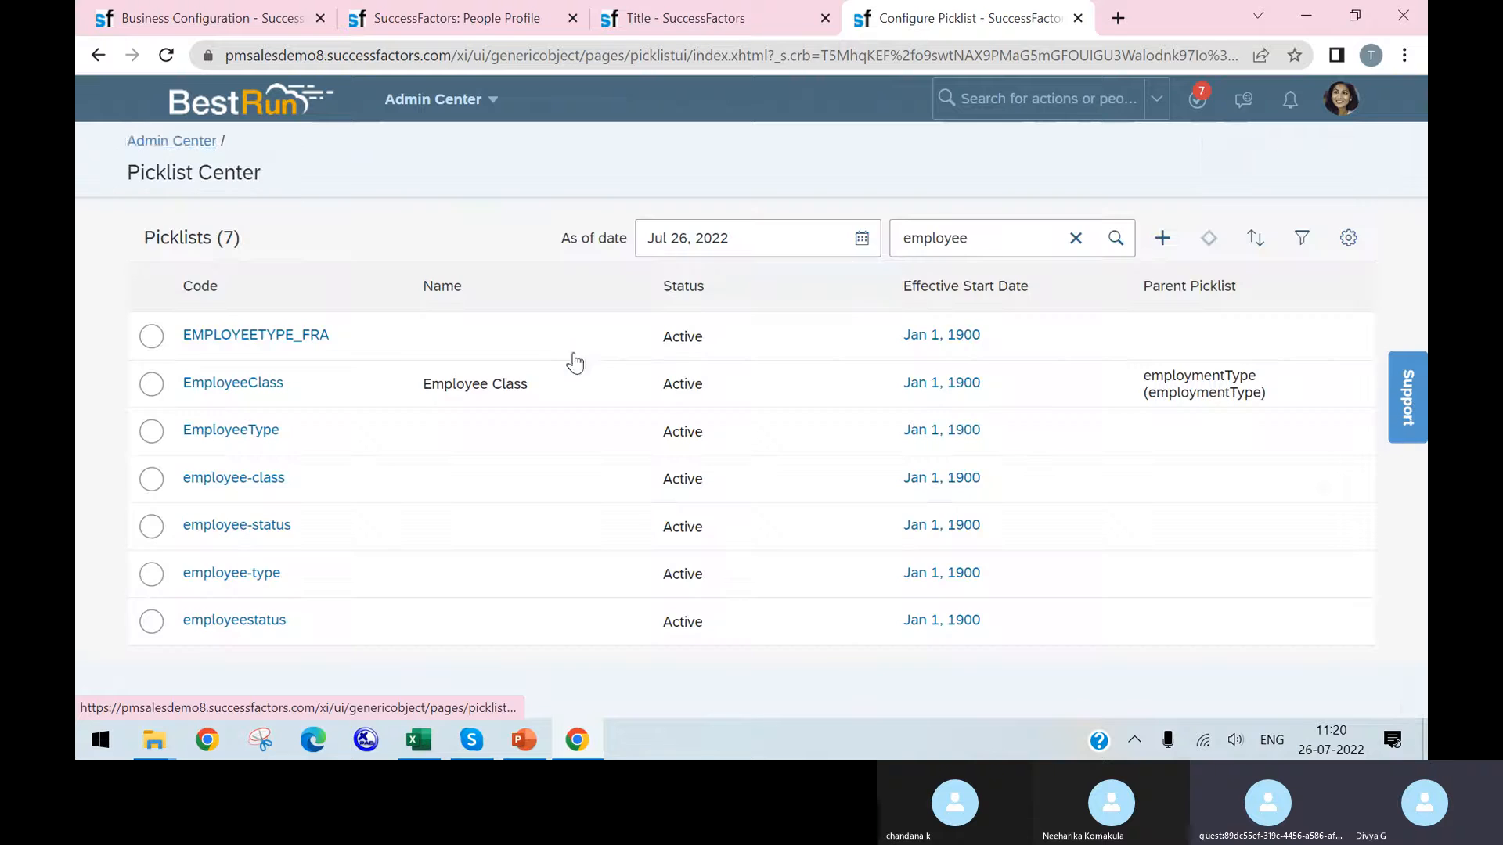
pyautogui.click(228, 620)
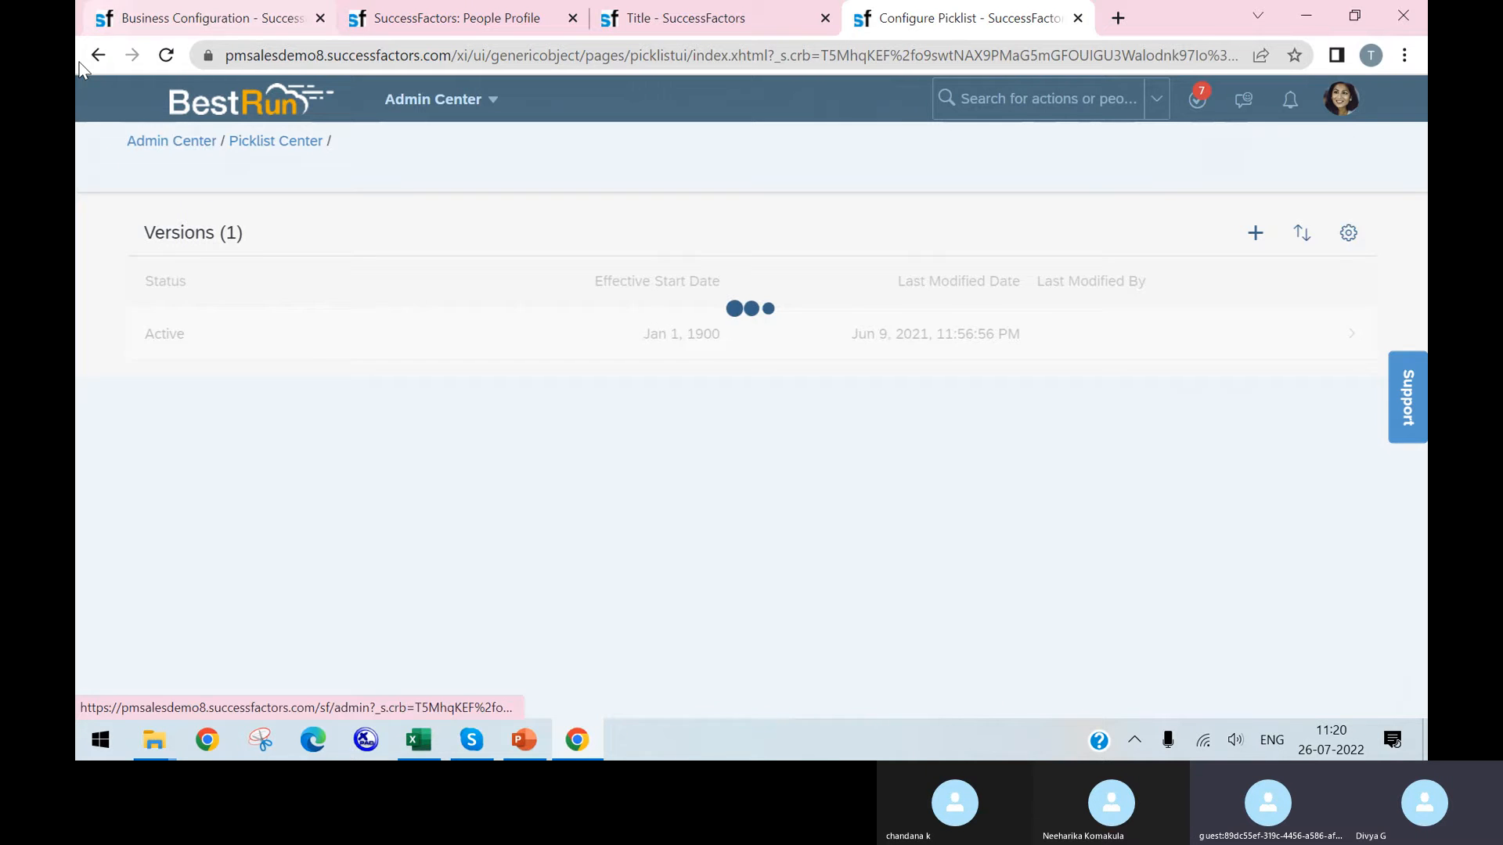
pyautogui.click(332, 359)
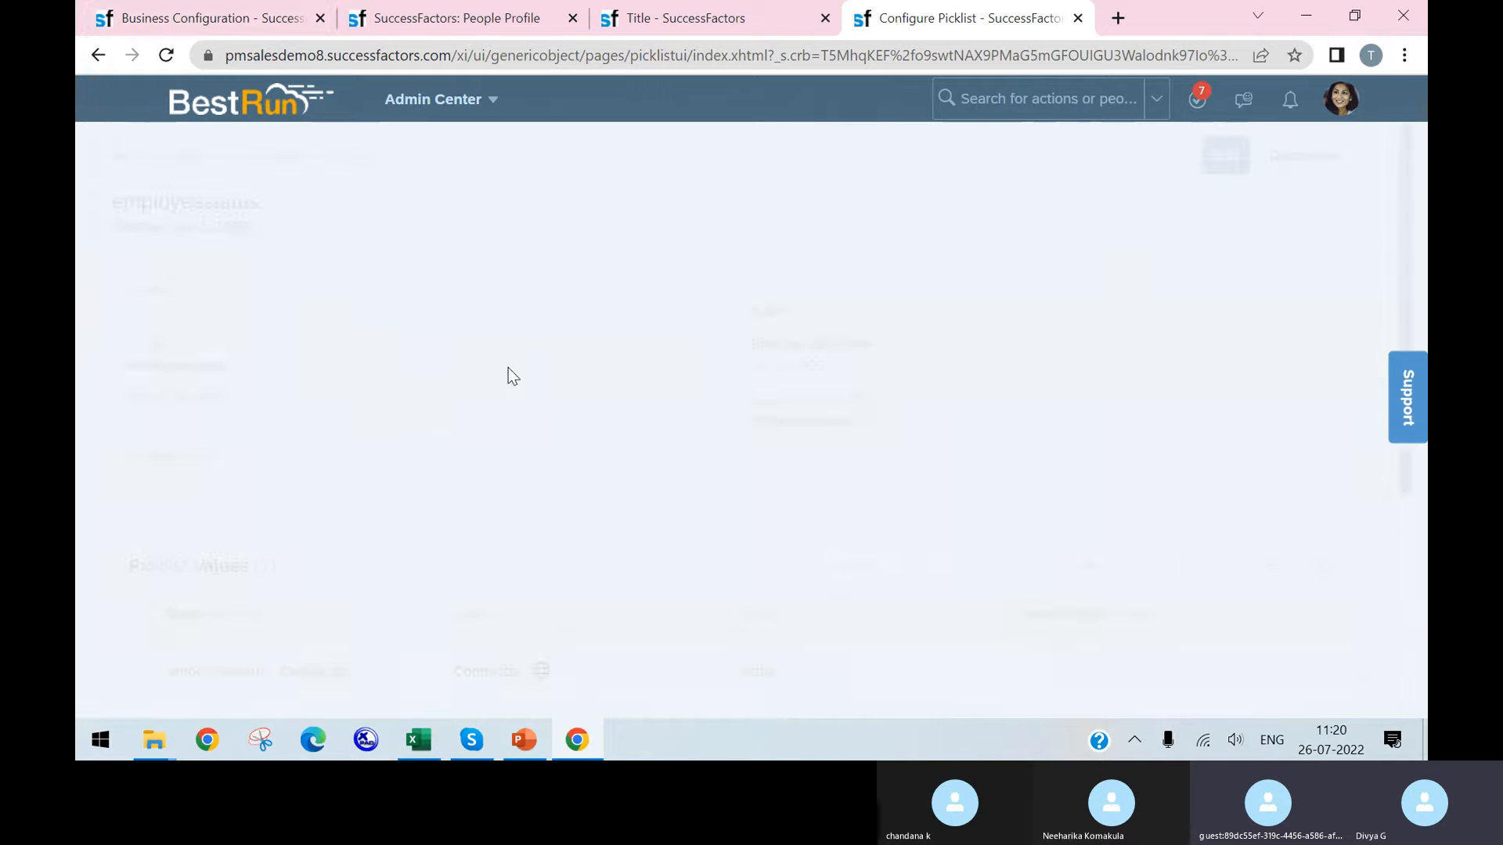
pyautogui.scroll(-5, 684, 367)
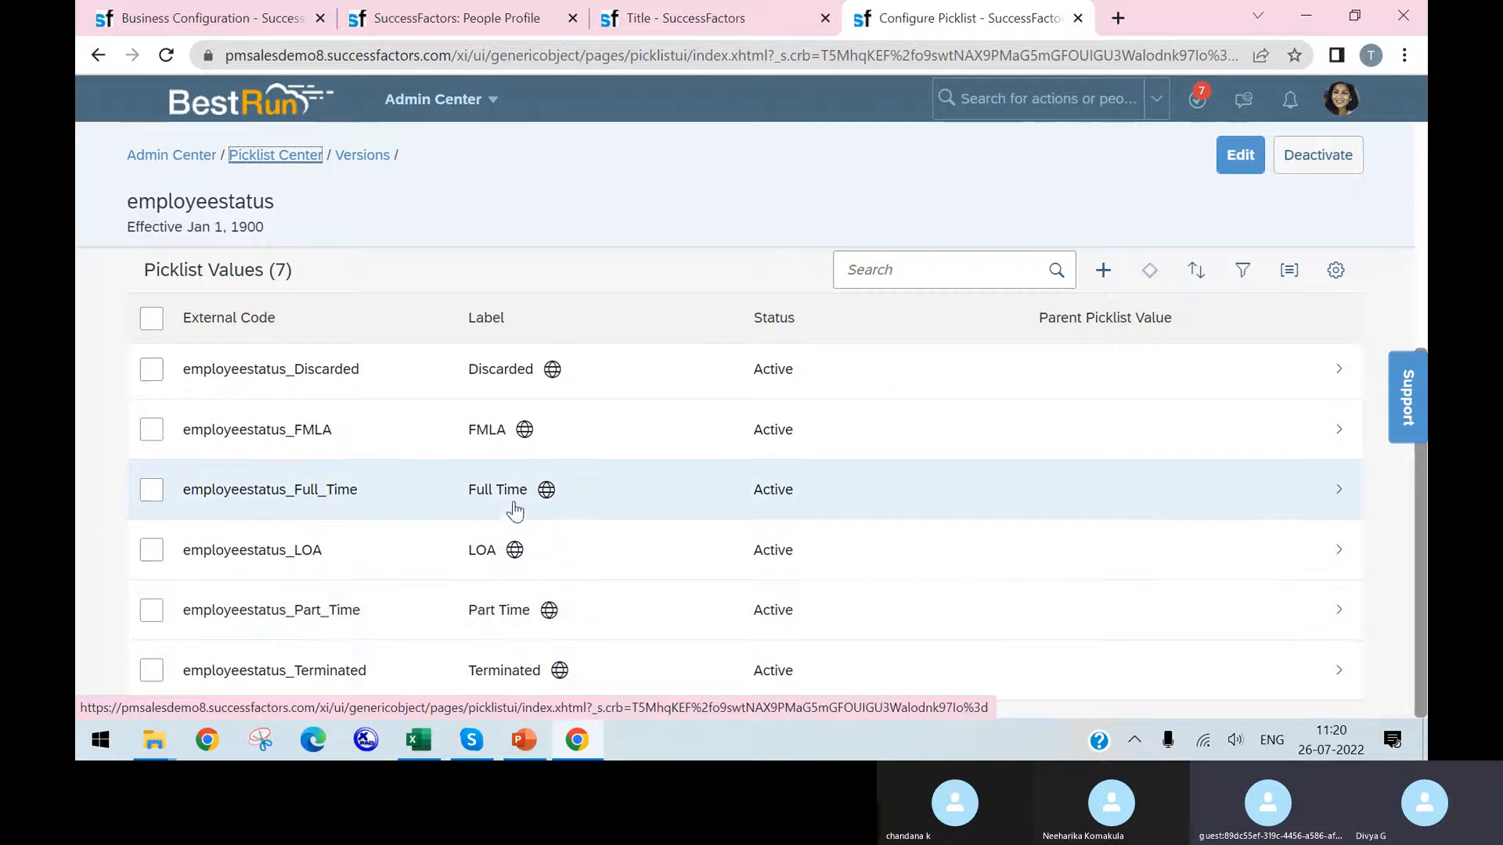
pyautogui.scroll(2, 517, 447)
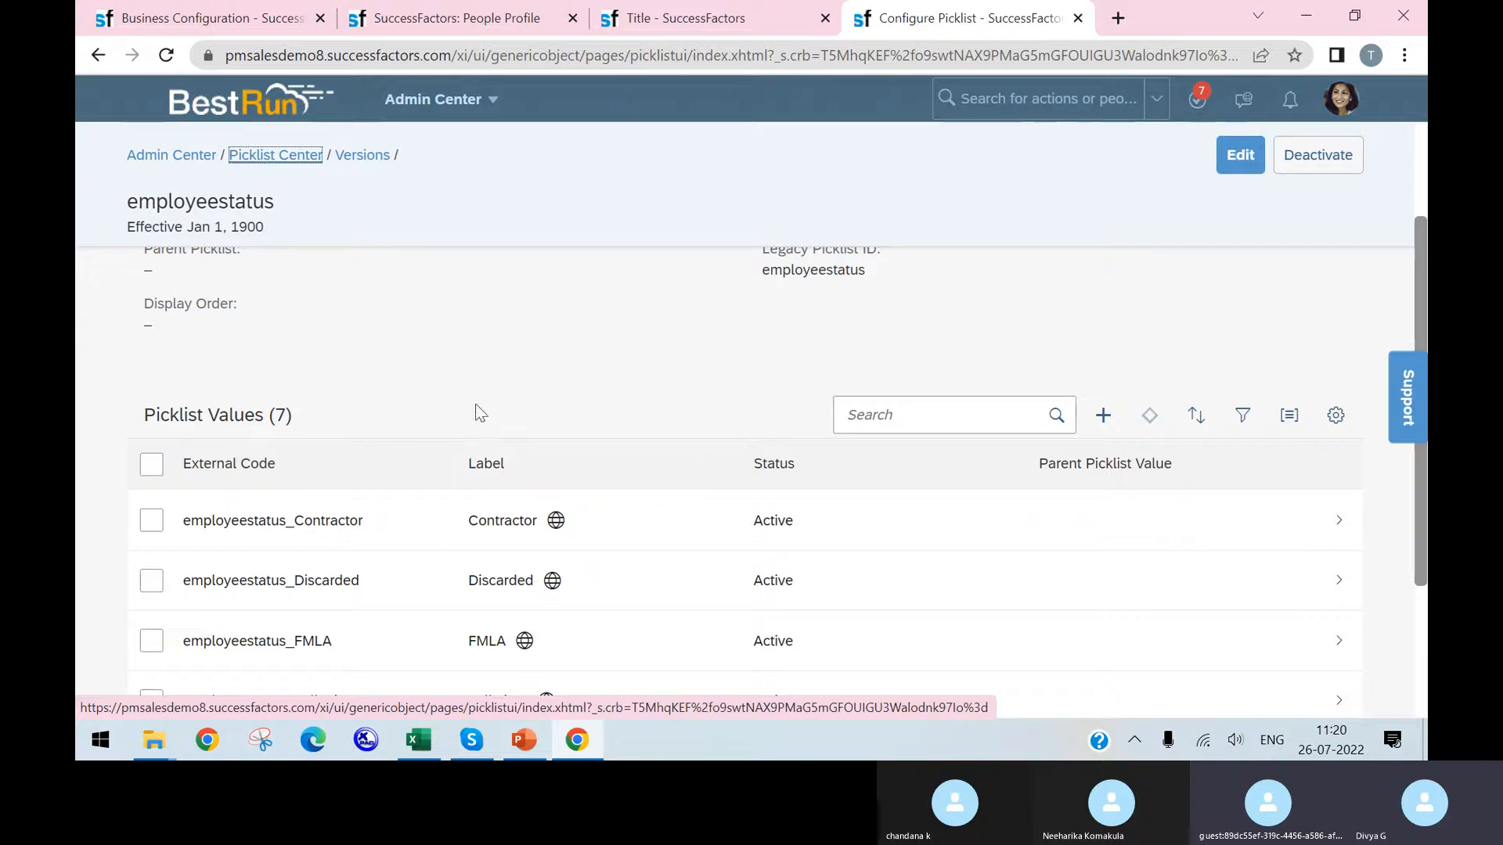
pyautogui.click(276, 155)
pyautogui.click(265, 626)
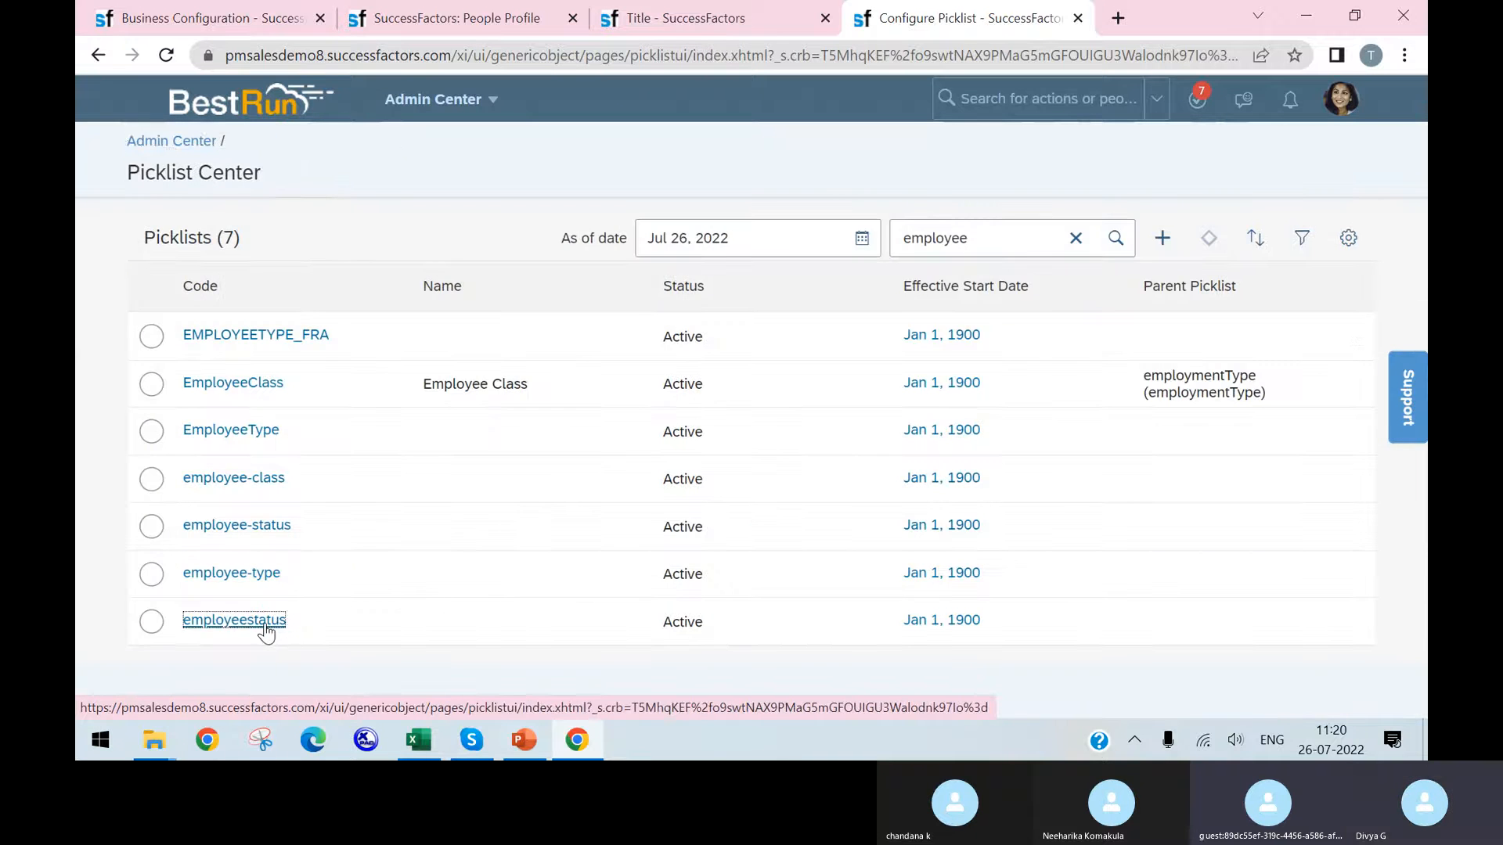
pyautogui.click(470, 358)
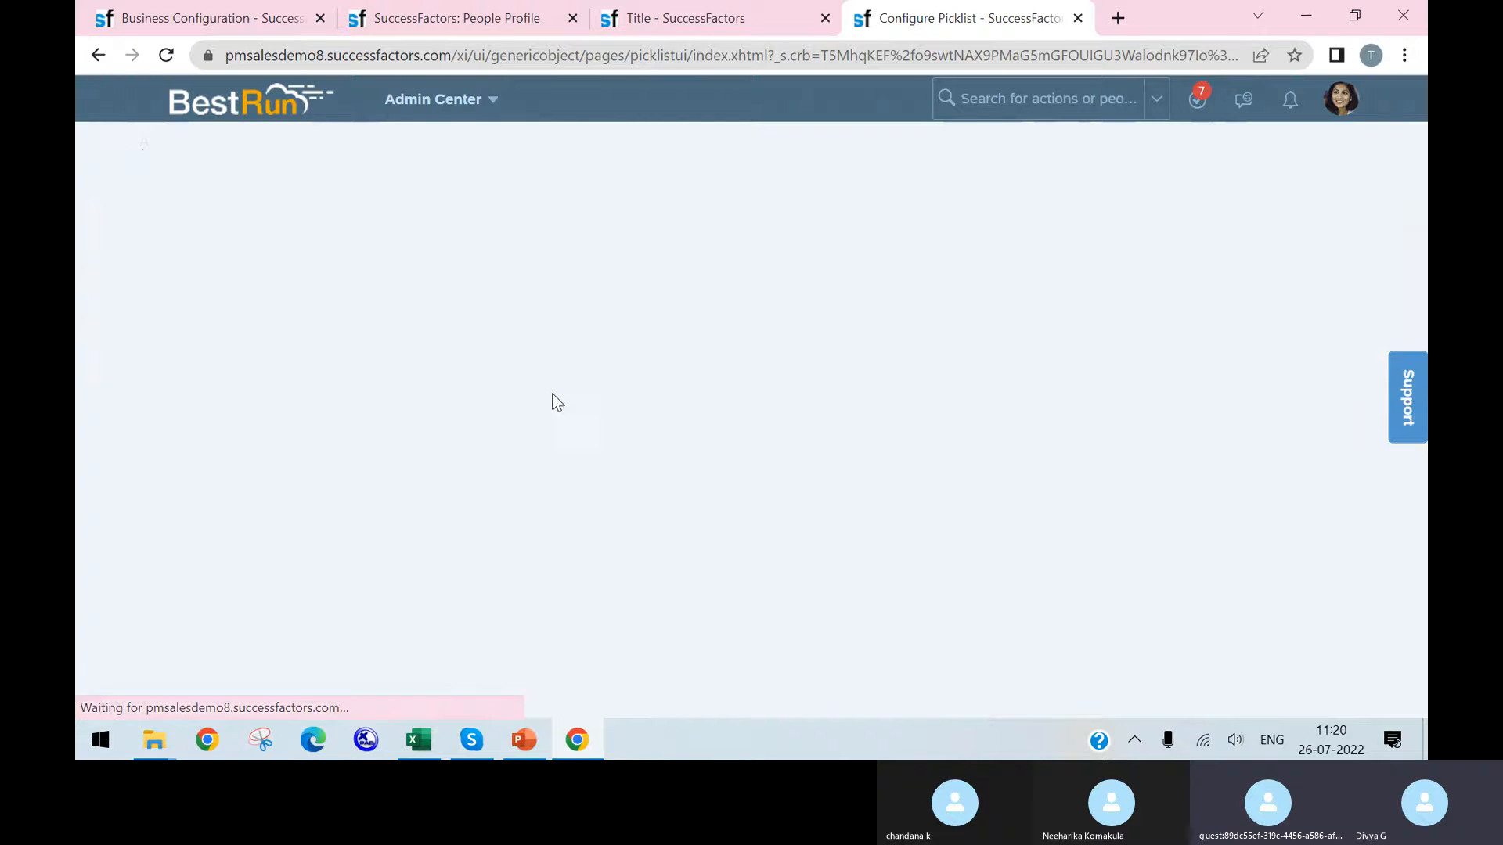
pyautogui.scroll(-2, 577, 415)
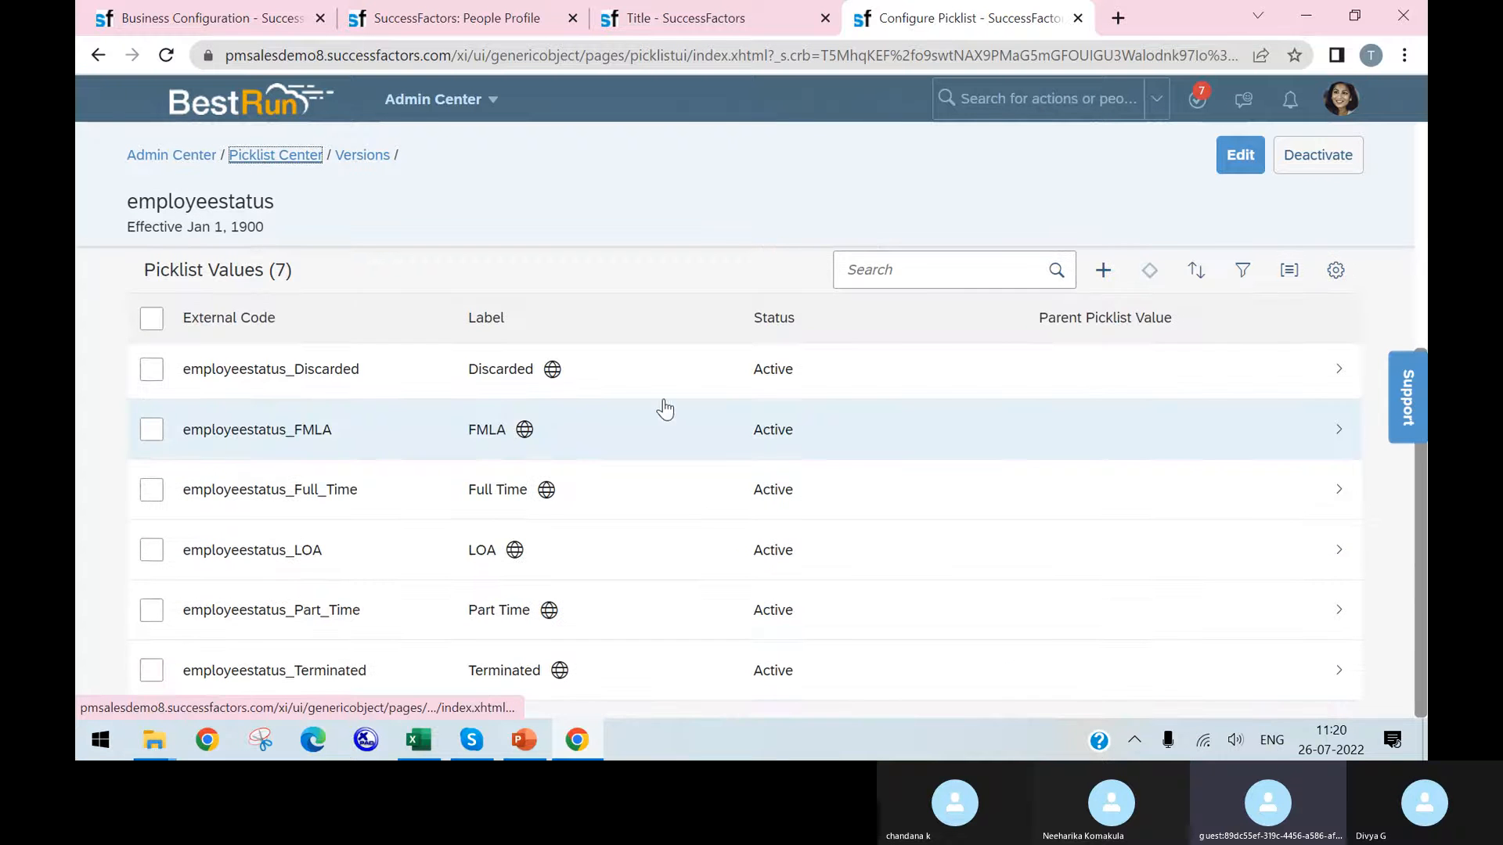
# Go back to the employee-status picklist and examine the codes and labels of its active version again.
pyautogui.click(234, 163)
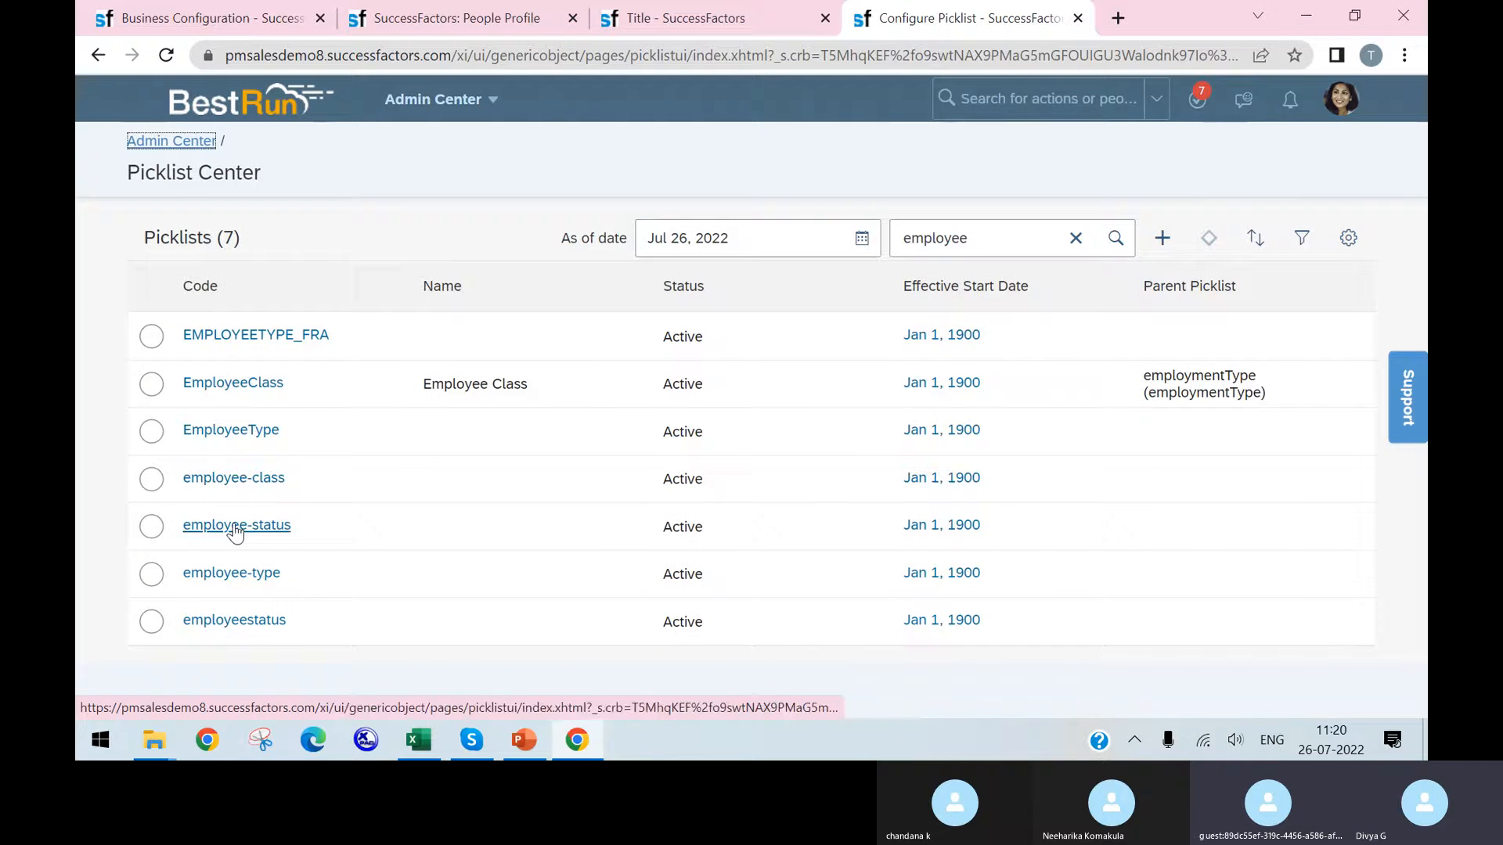
pyautogui.click(235, 526)
pyautogui.click(278, 335)
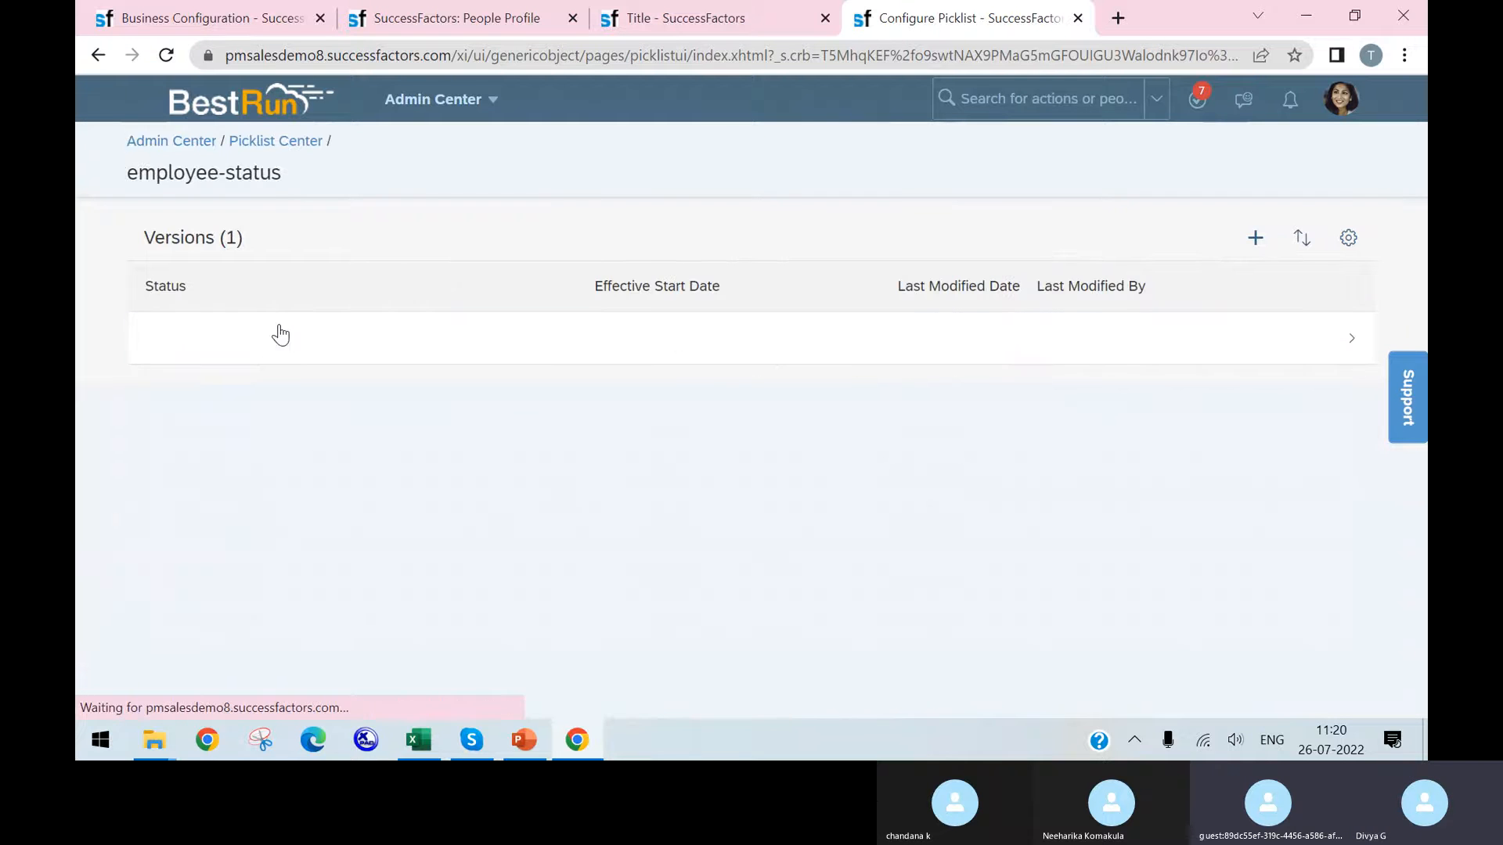
pyautogui.scroll(3, 726, 526)
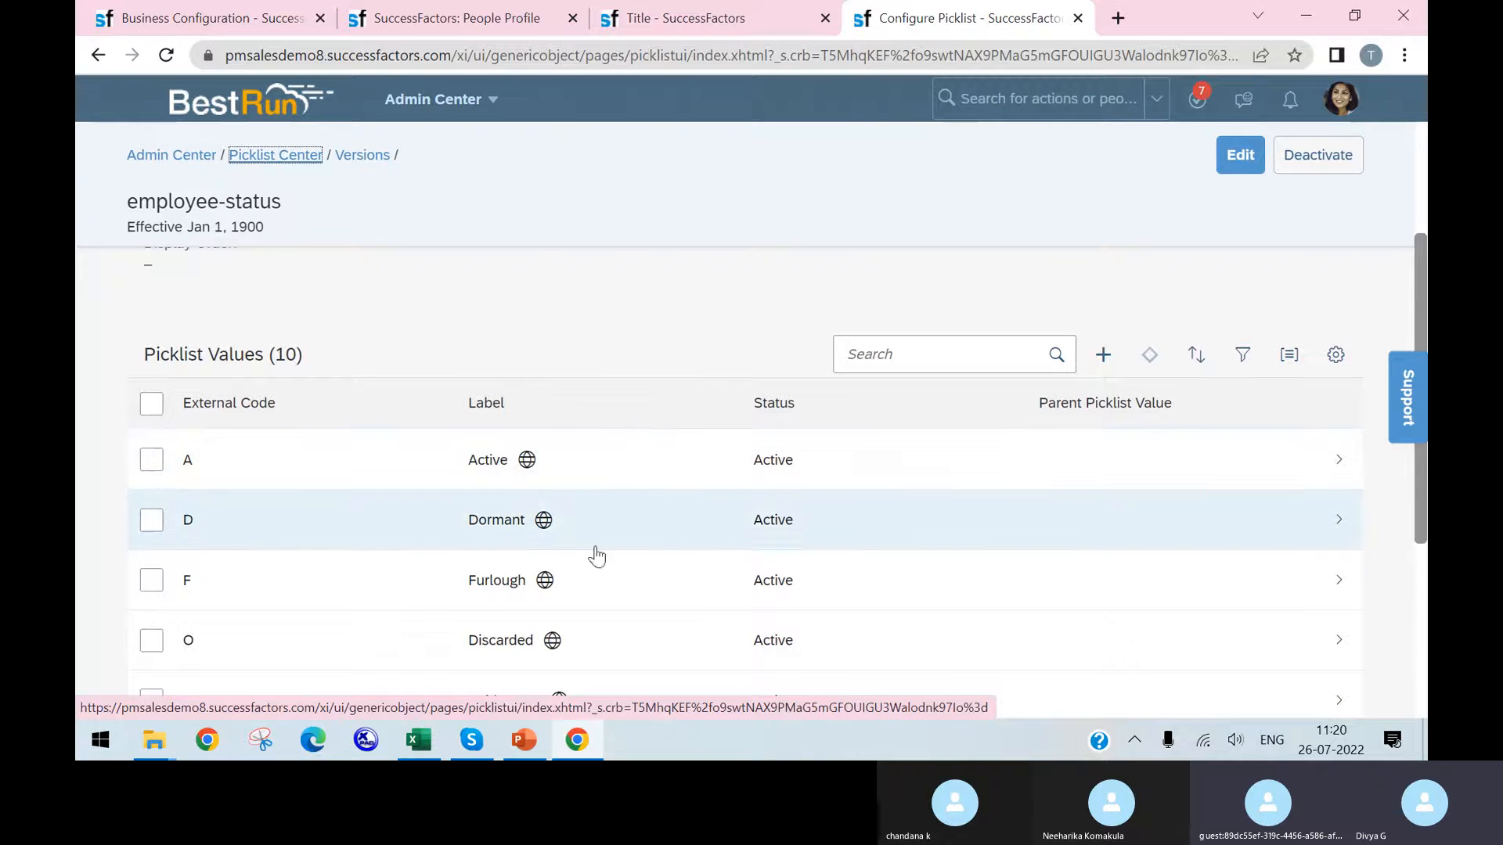
pyautogui.scroll(-5, 718, 547)
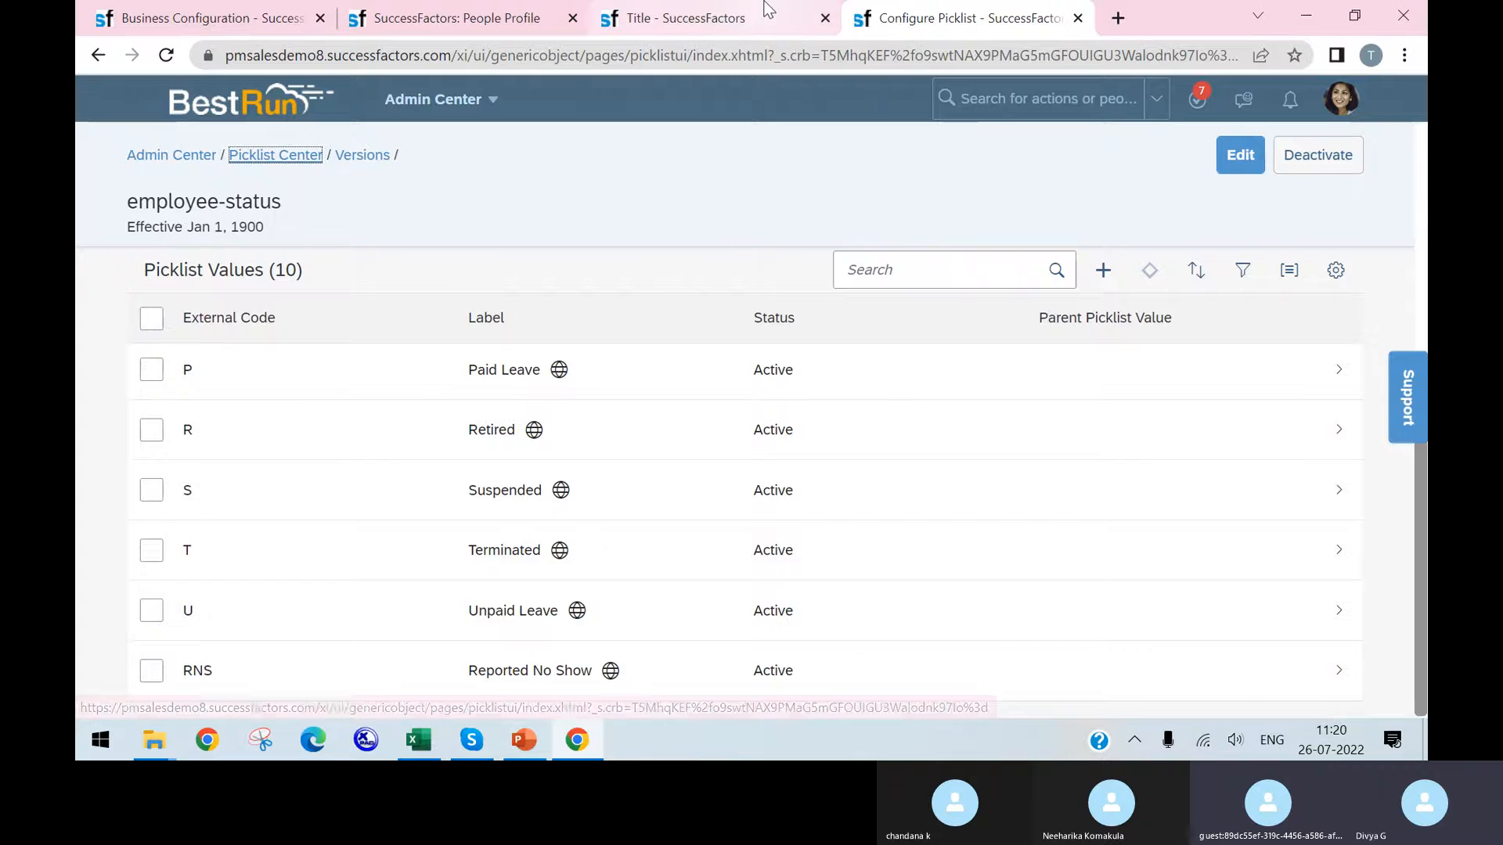
# Close the event list on the New Hire event reason and the dialog on the employee's profile, and return to the employmentInfo configuration.
pyautogui.click(644, 19)
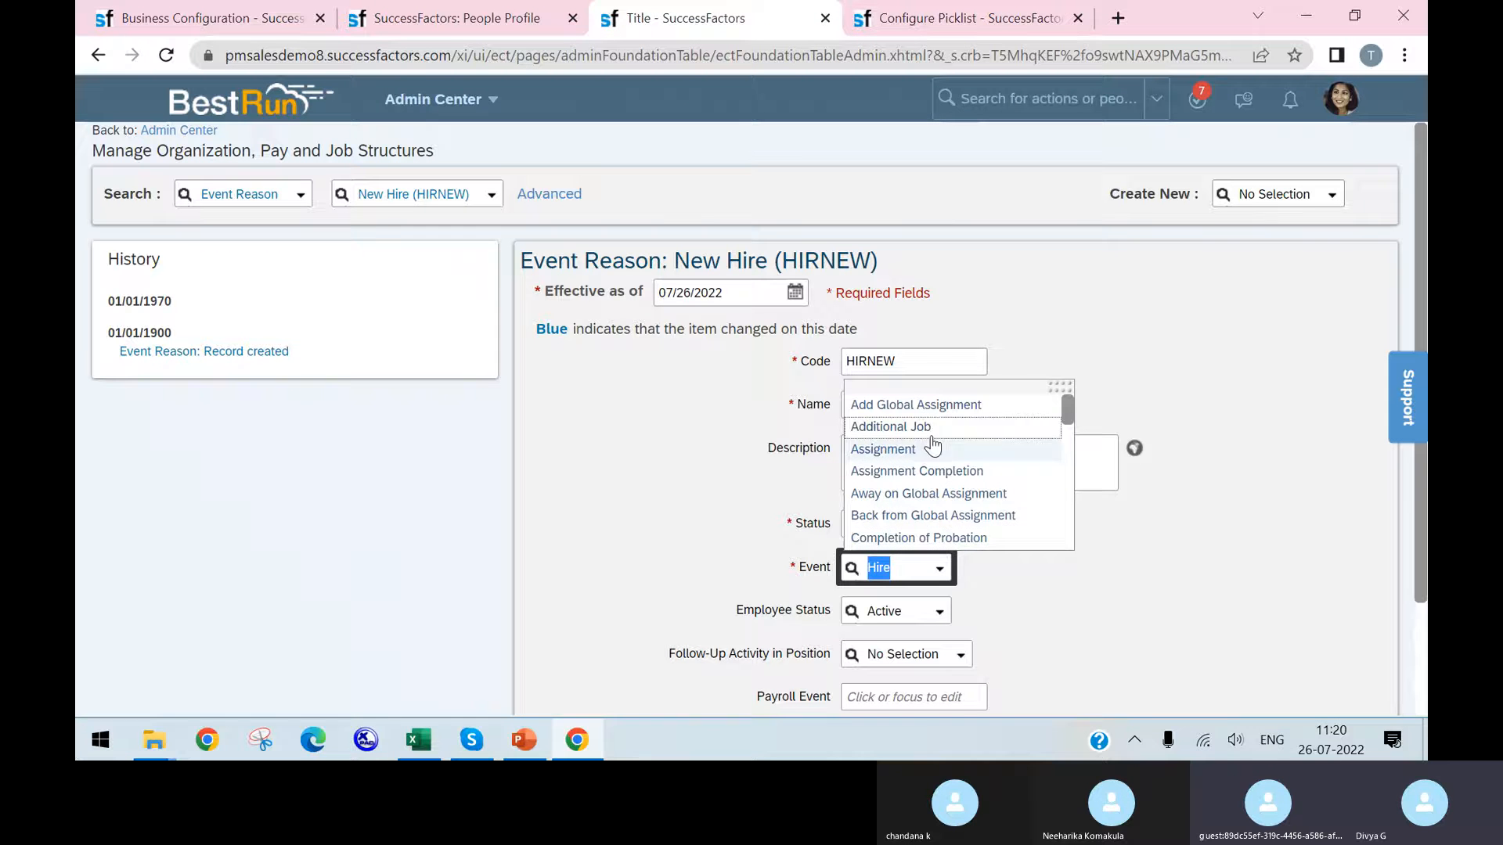
pyautogui.click(553, 402)
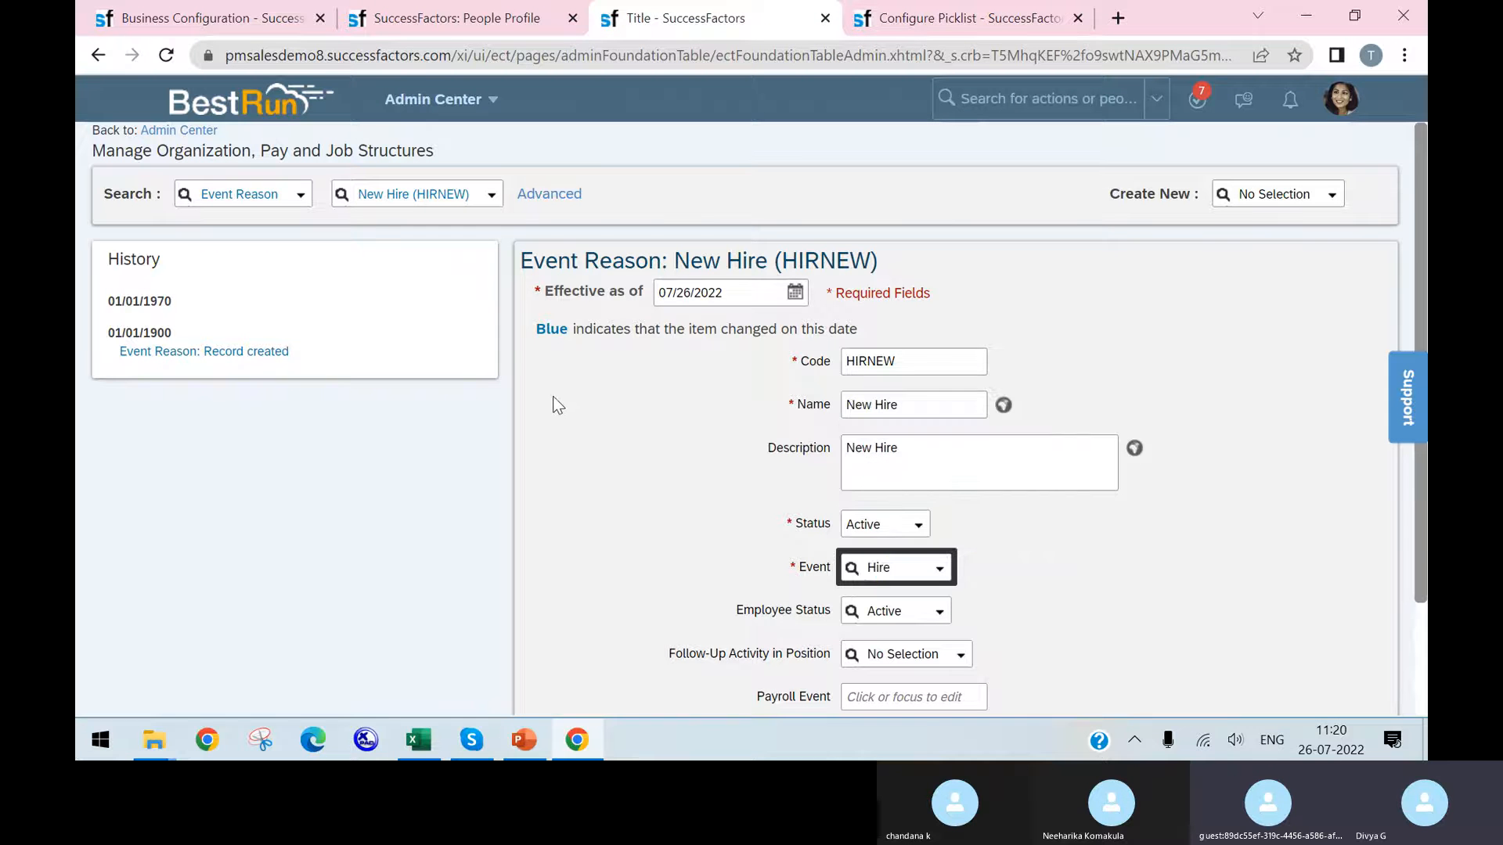
pyautogui.click(427, 22)
pyautogui.click(1215, 645)
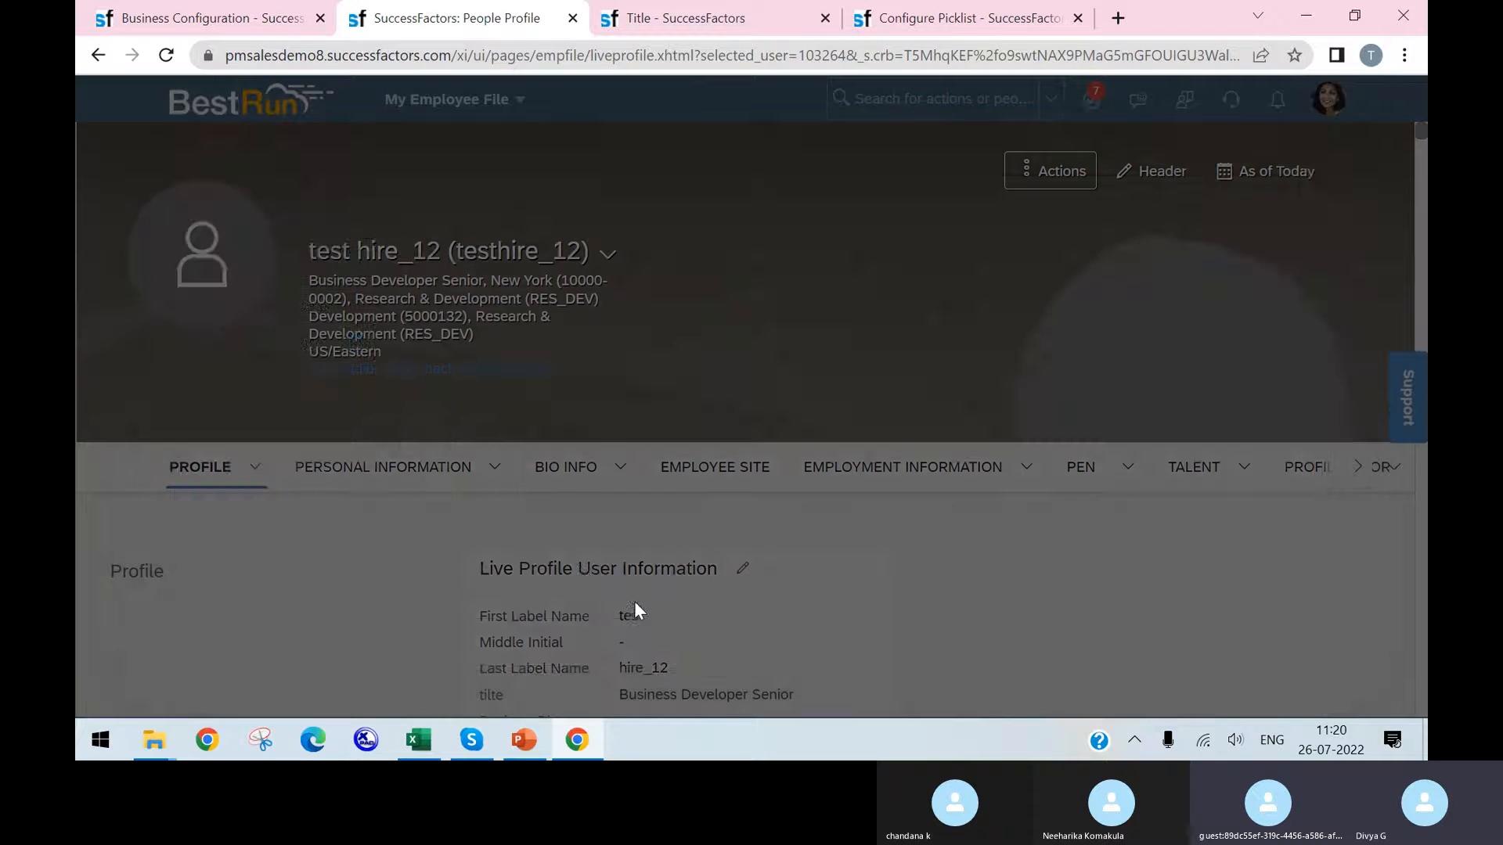
pyautogui.scroll(-2, 540, 432)
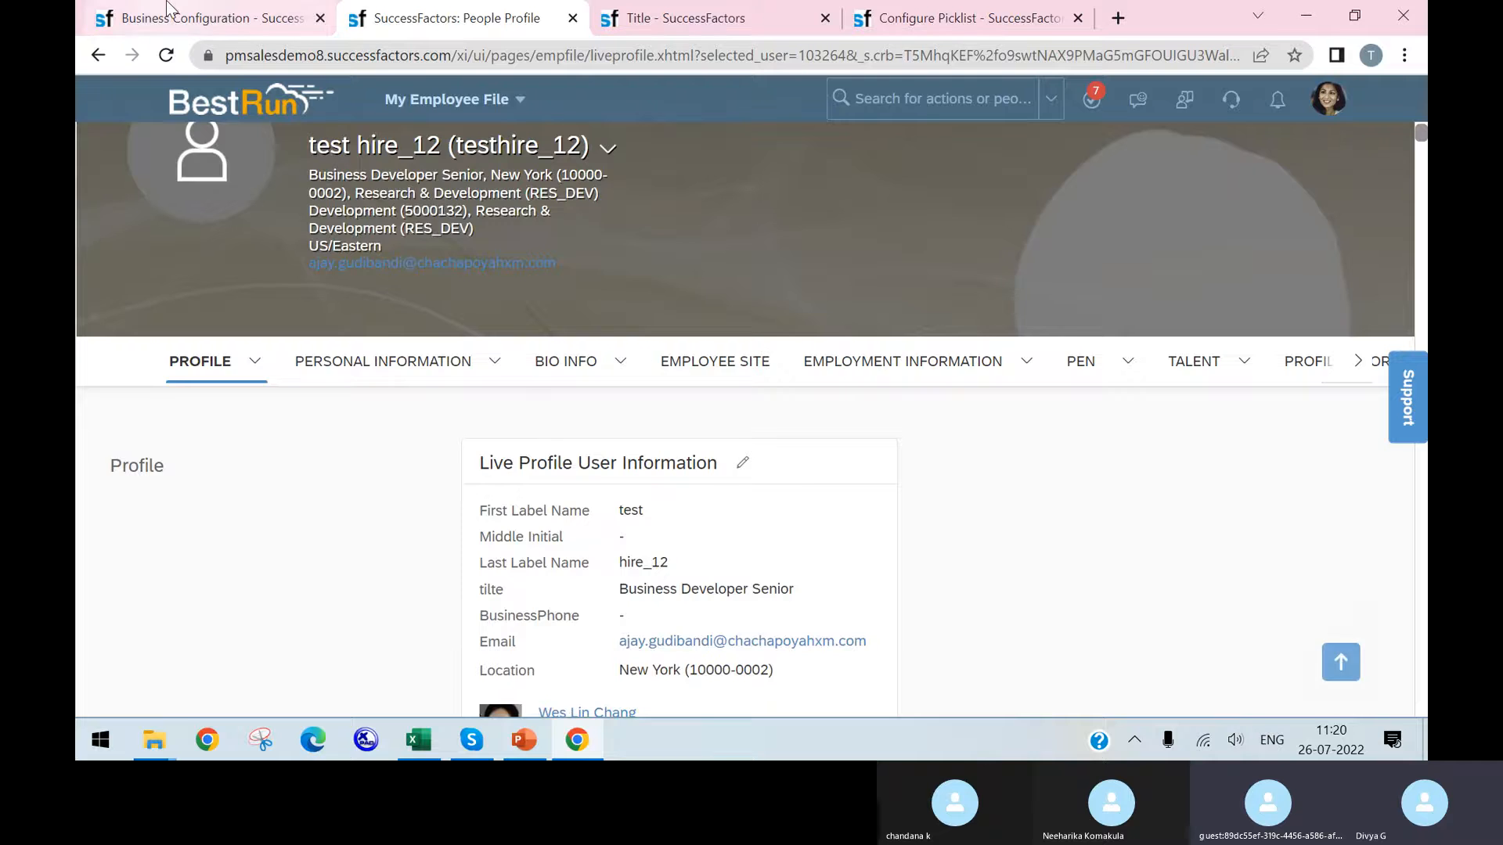
pyautogui.click(200, 18)
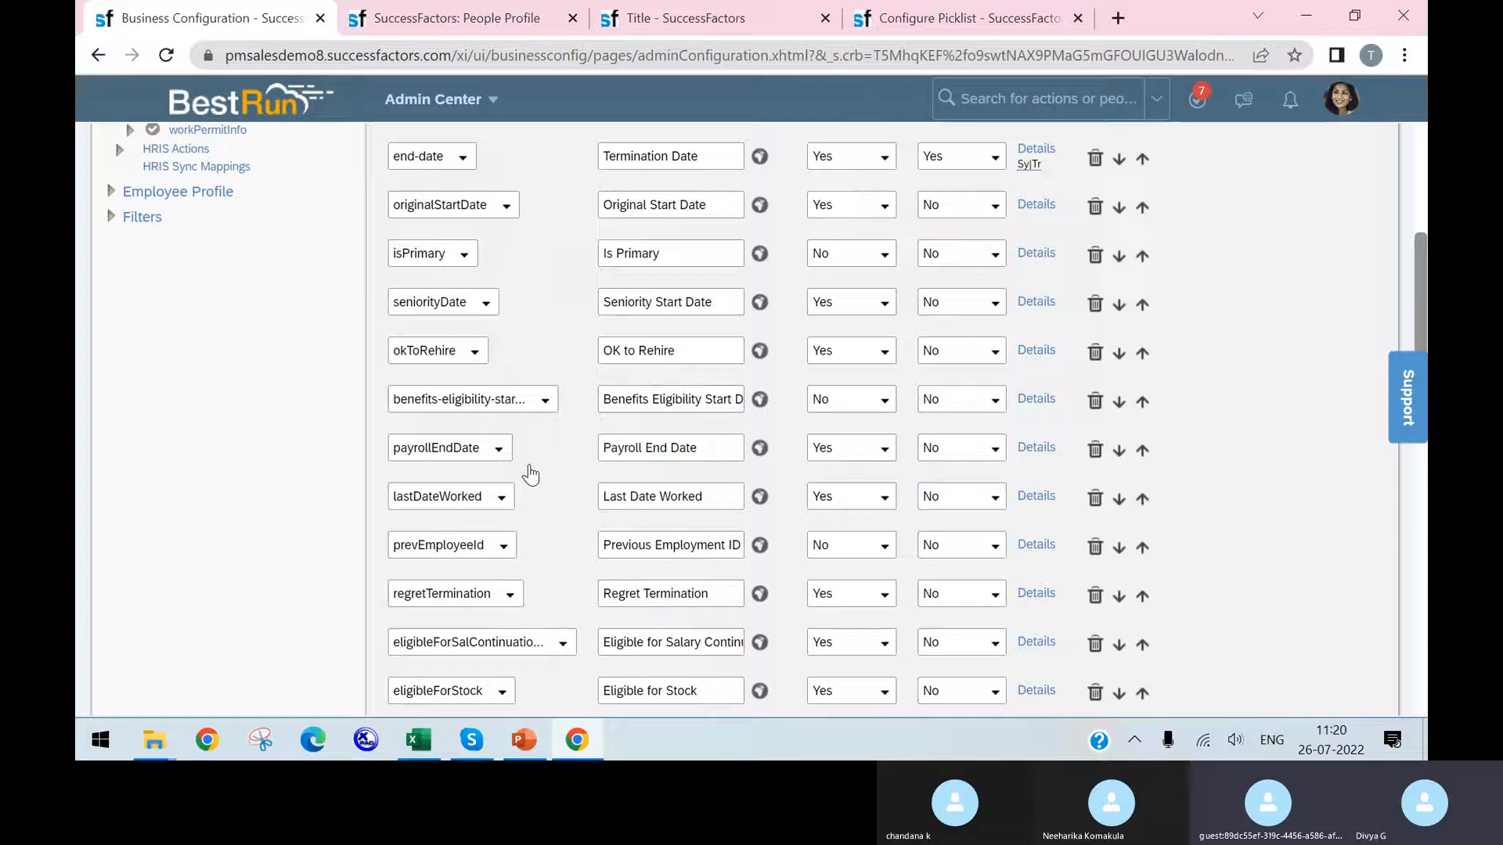
# Display the Job Info sheet of the Excel configuration workbook, and open the jobInfo HRIS element in the browser's Business Configuration.
pyautogui.click(419, 740)
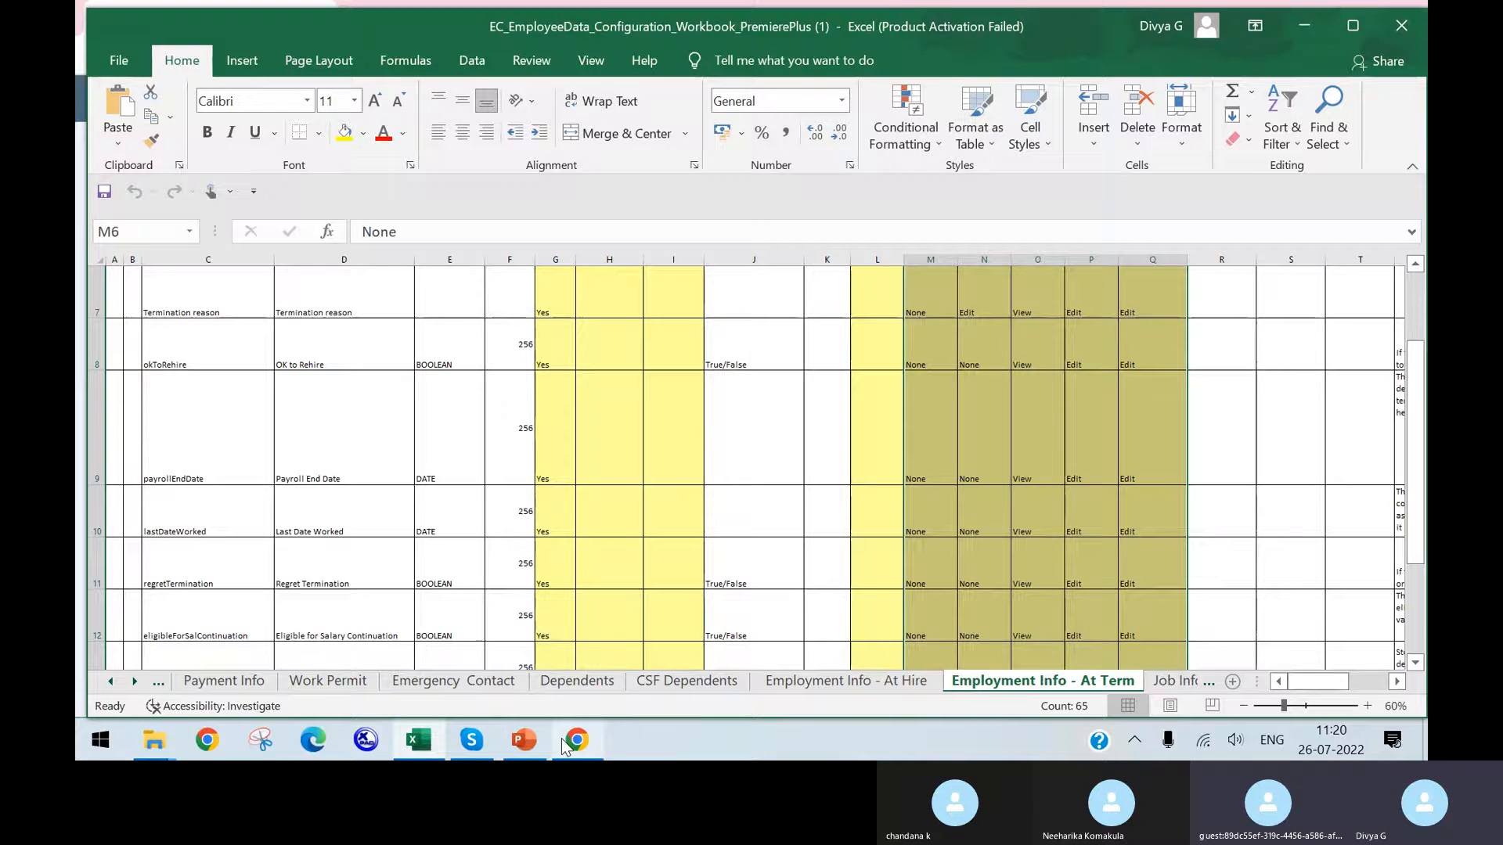
pyautogui.click(1177, 680)
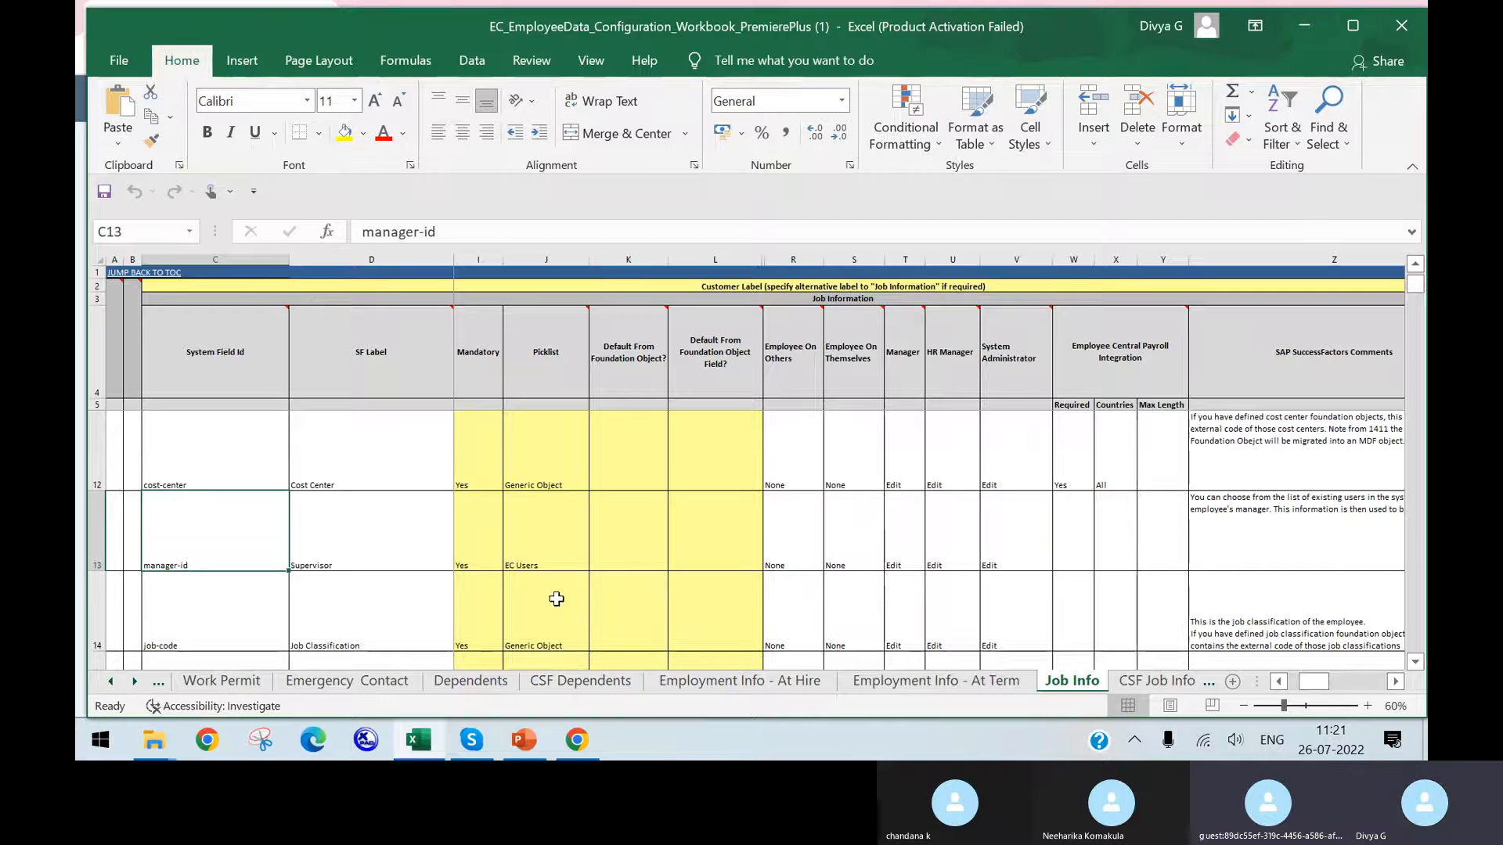
pyautogui.click(591, 750)
pyautogui.scroll(5, 272, 275)
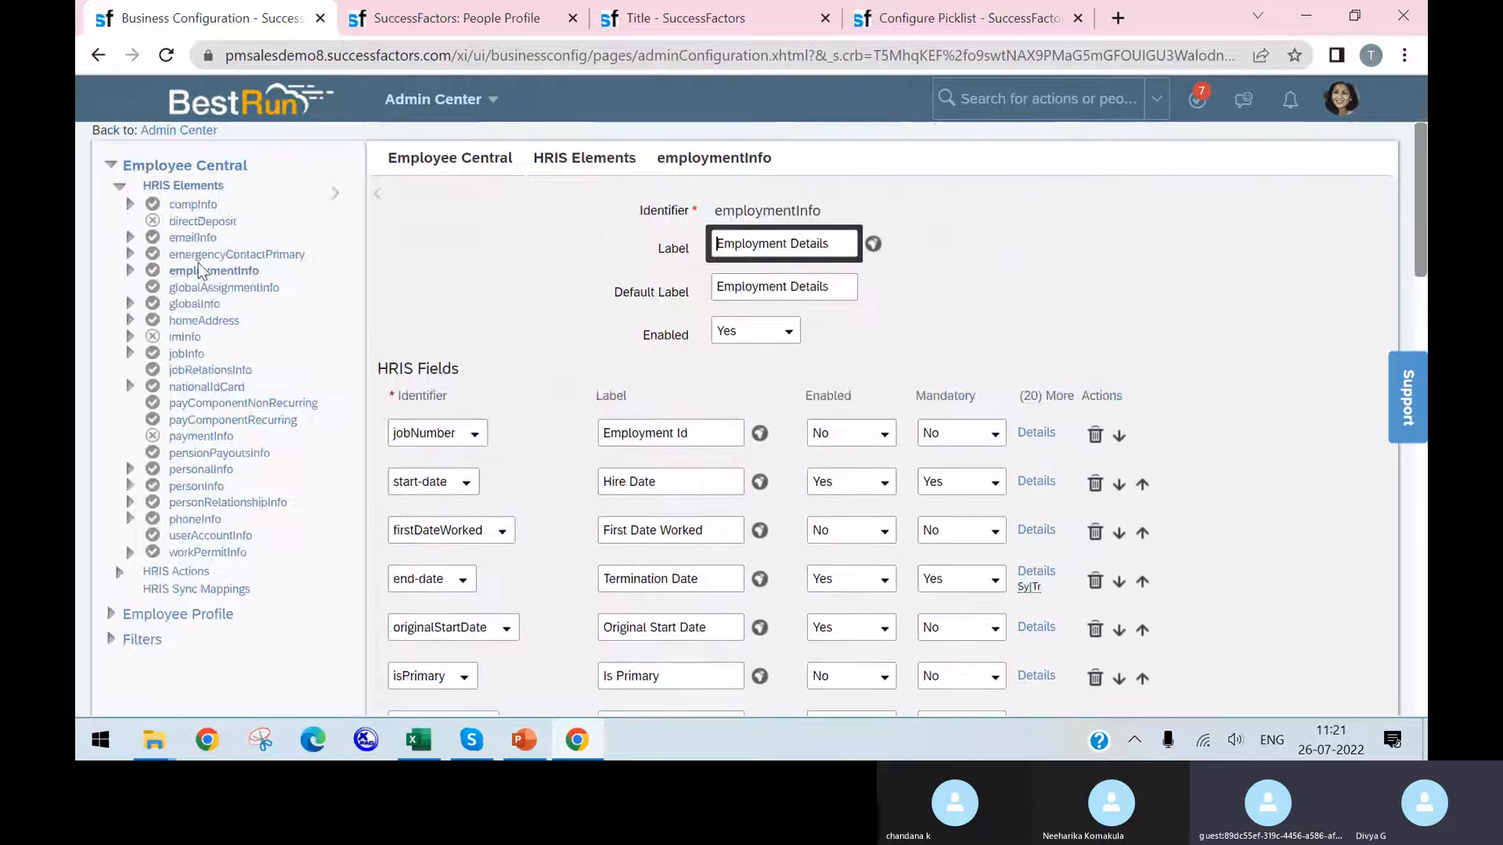
pyautogui.click(188, 355)
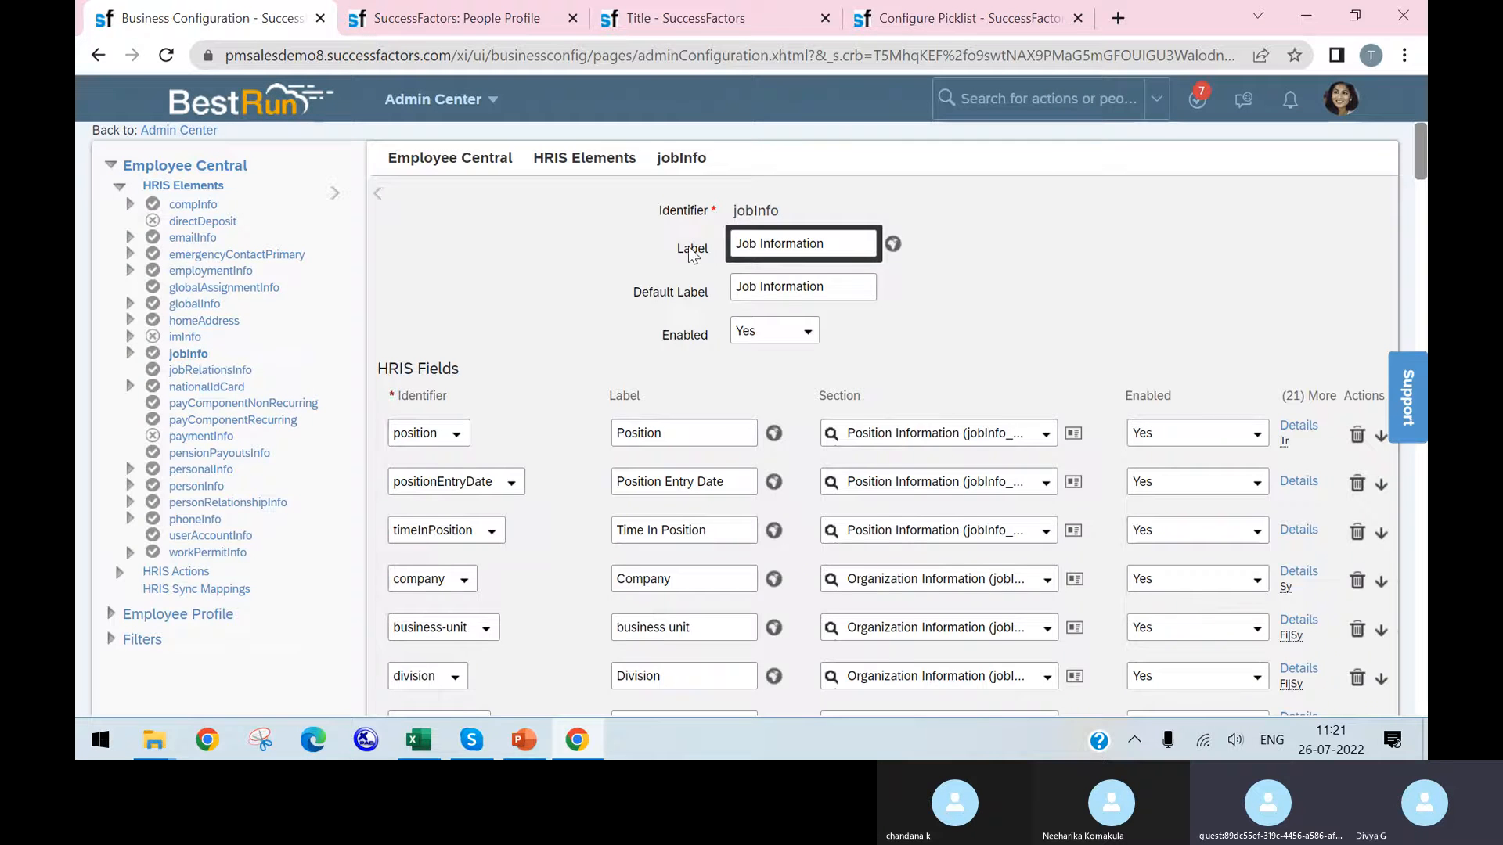
# Examine the Organisation Information and Job Information details under Employment Information in the test employee's profile.
pyautogui.click(344, 14)
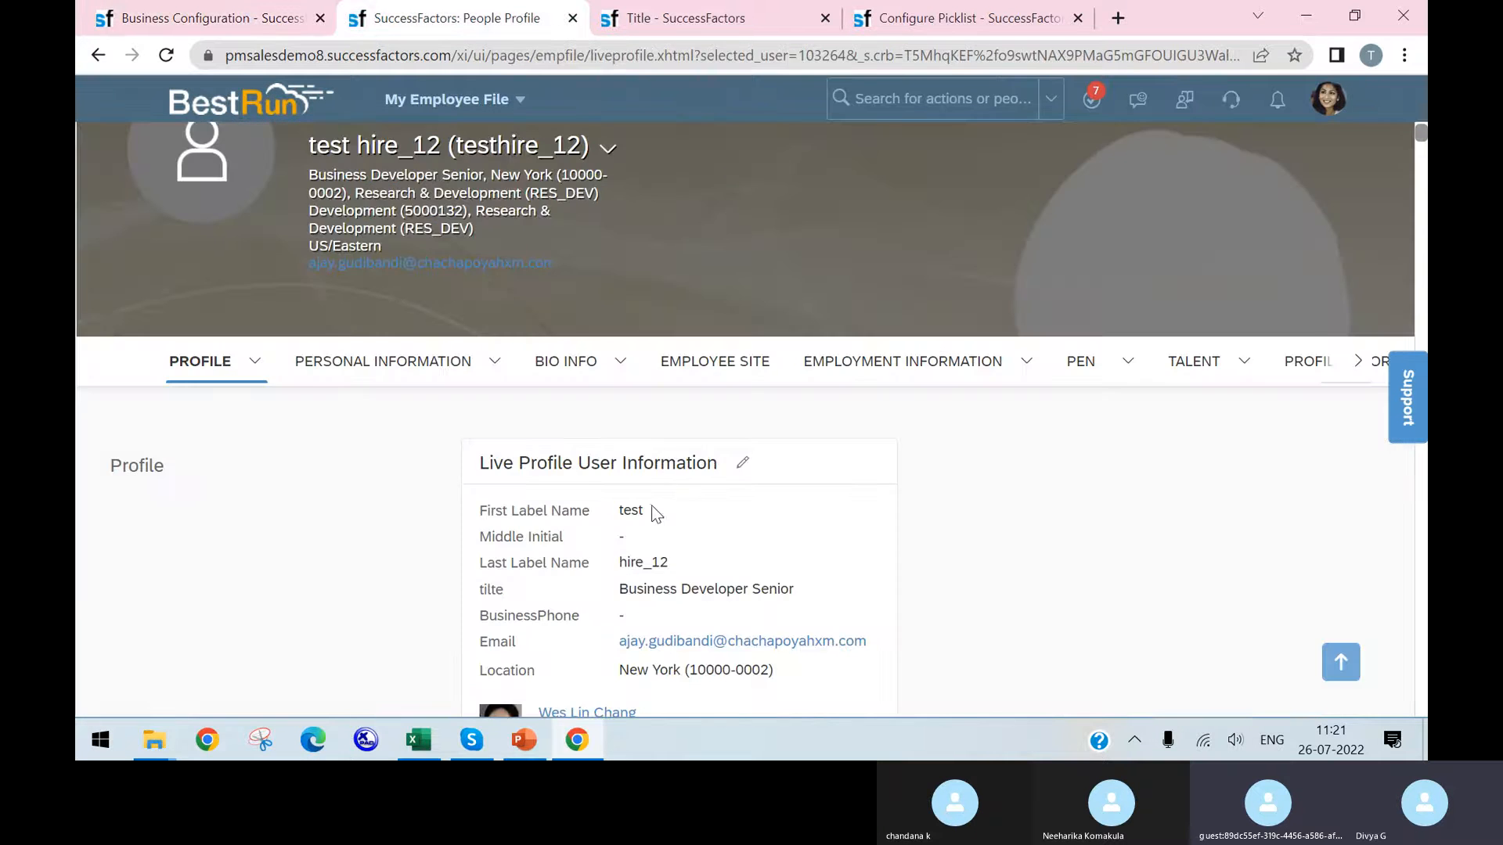
pyautogui.scroll(-10, 655, 514)
pyautogui.scroll(1, 649, 511)
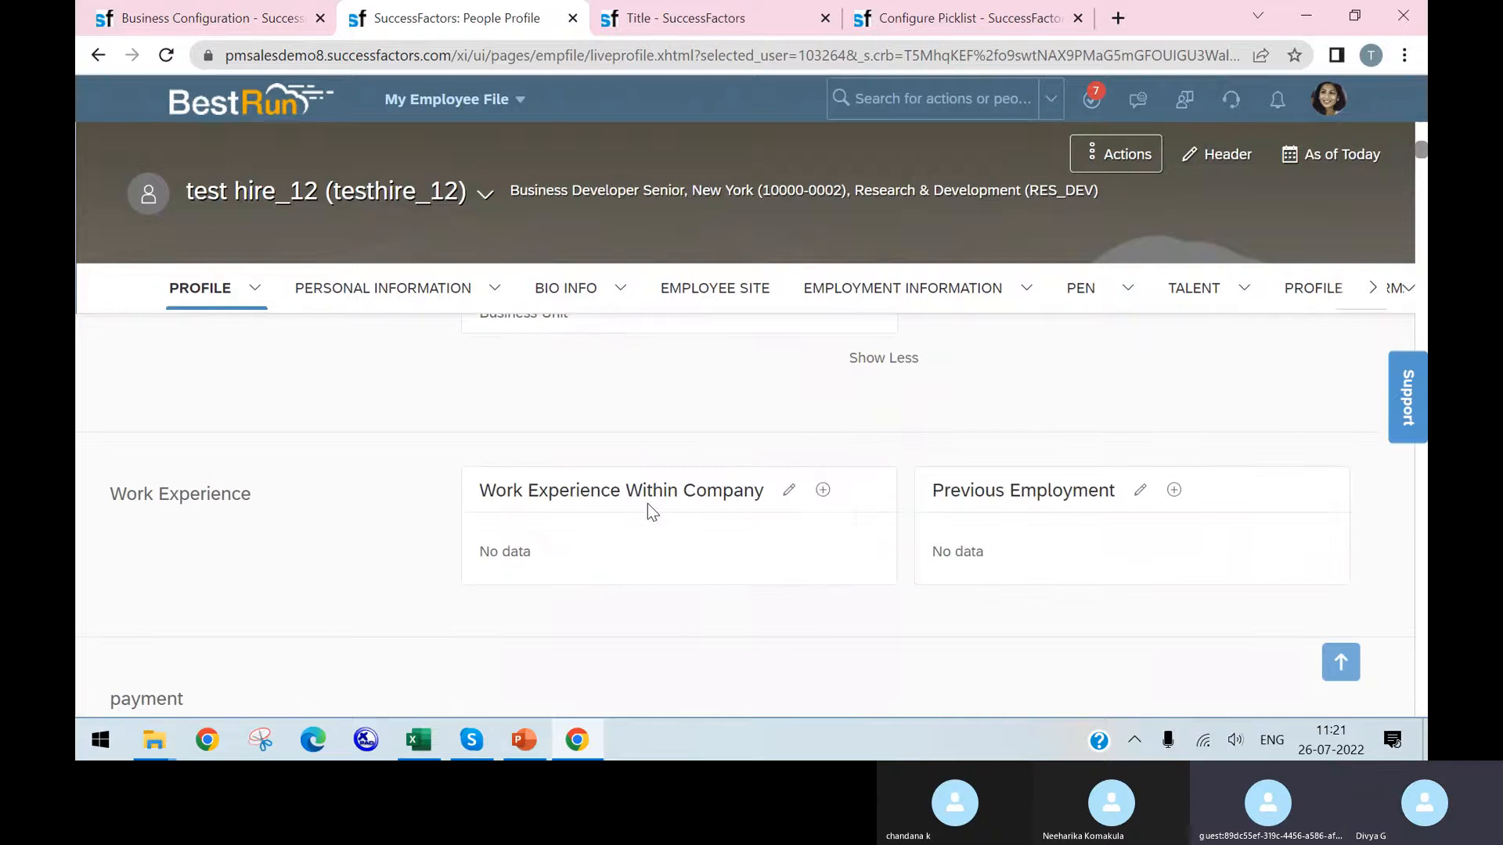
pyautogui.scroll(-3, 648, 510)
pyautogui.scroll(-4, 661, 524)
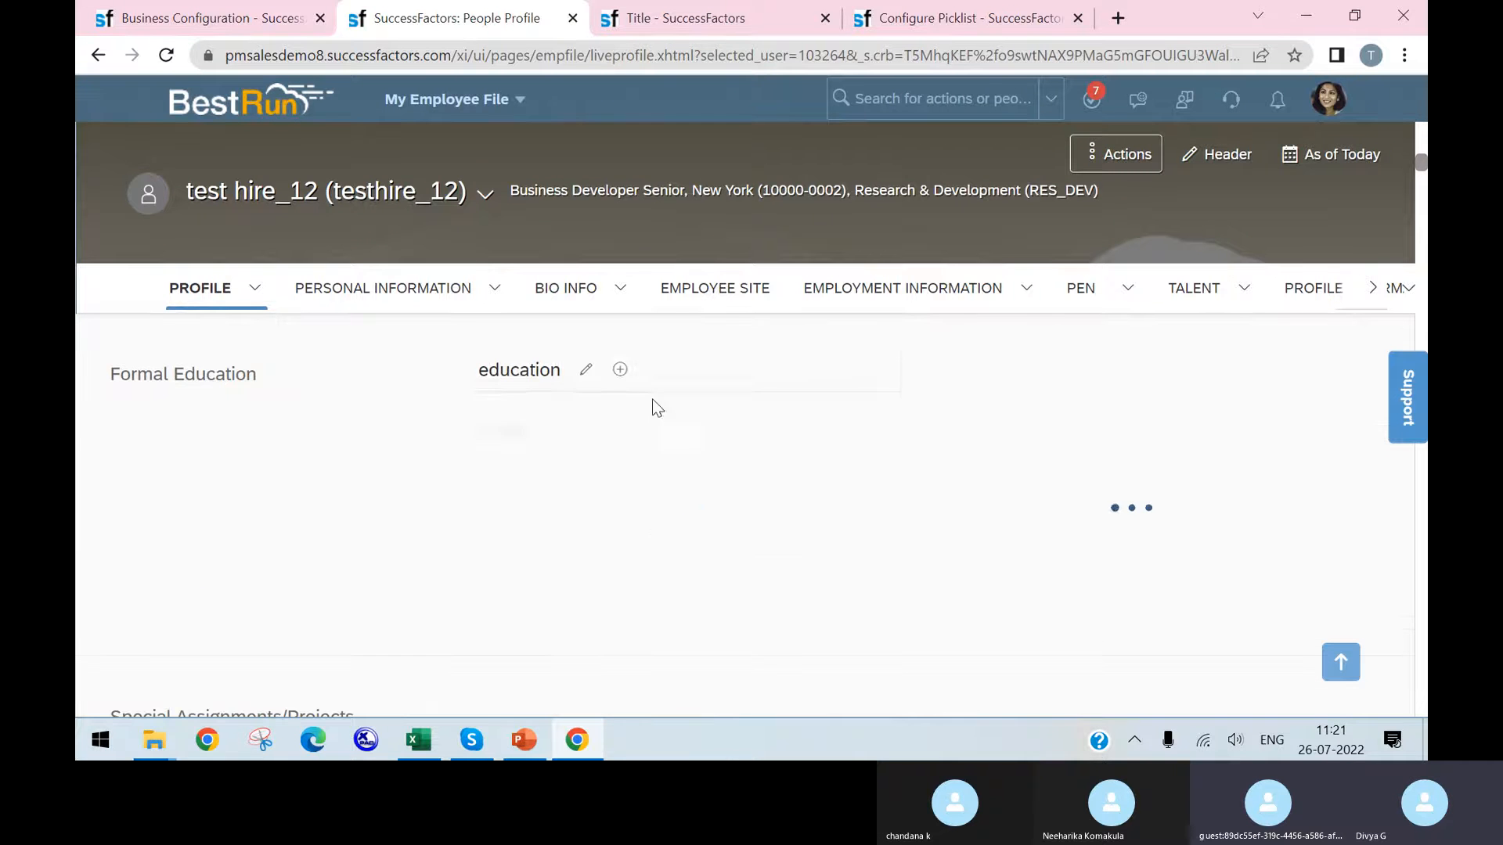
pyautogui.scroll(-5, 548, 352)
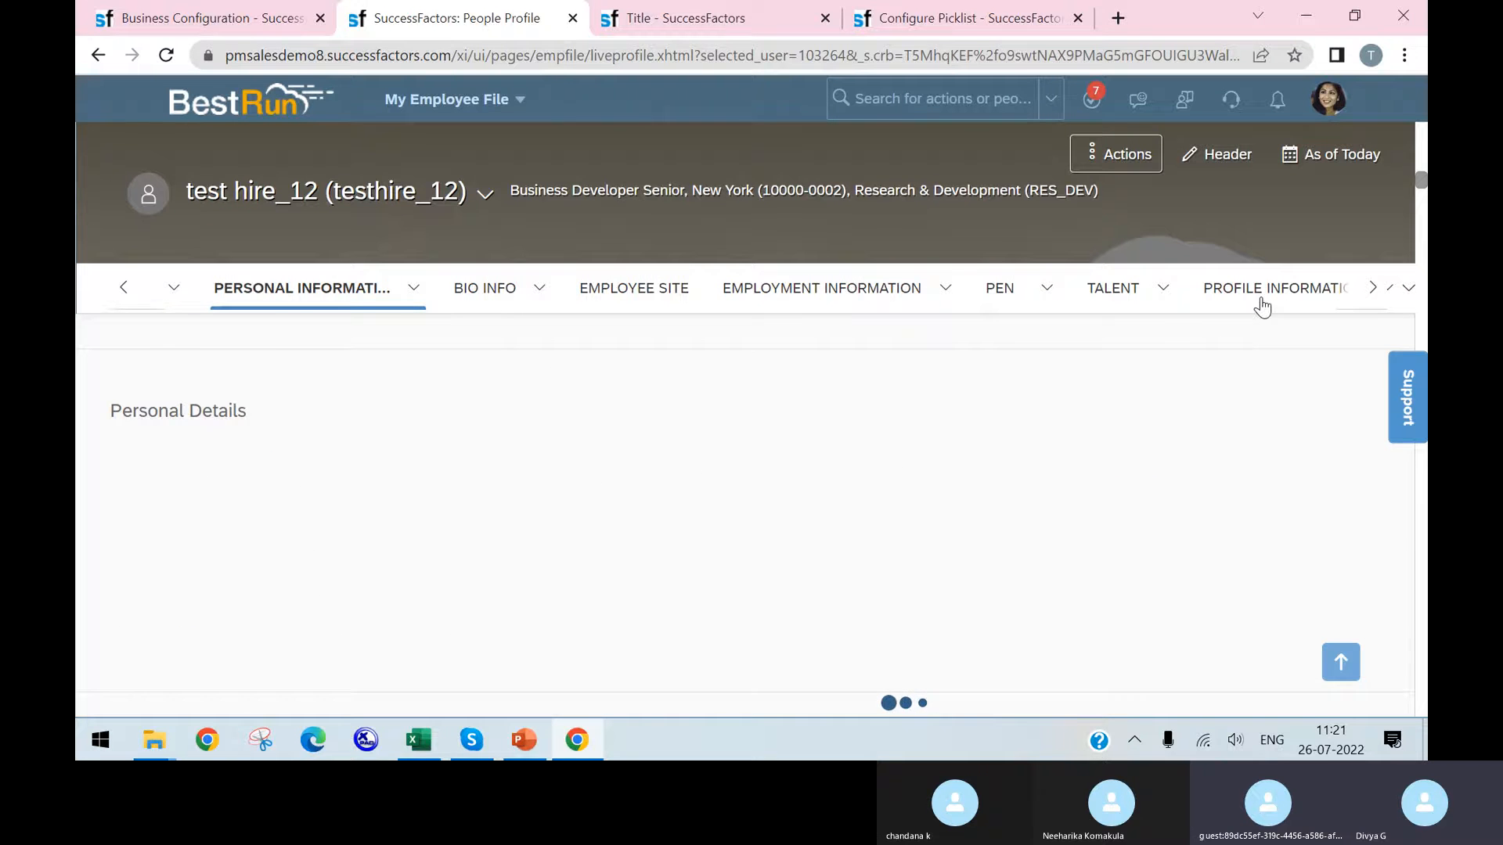
pyautogui.scroll(-6, 574, 415)
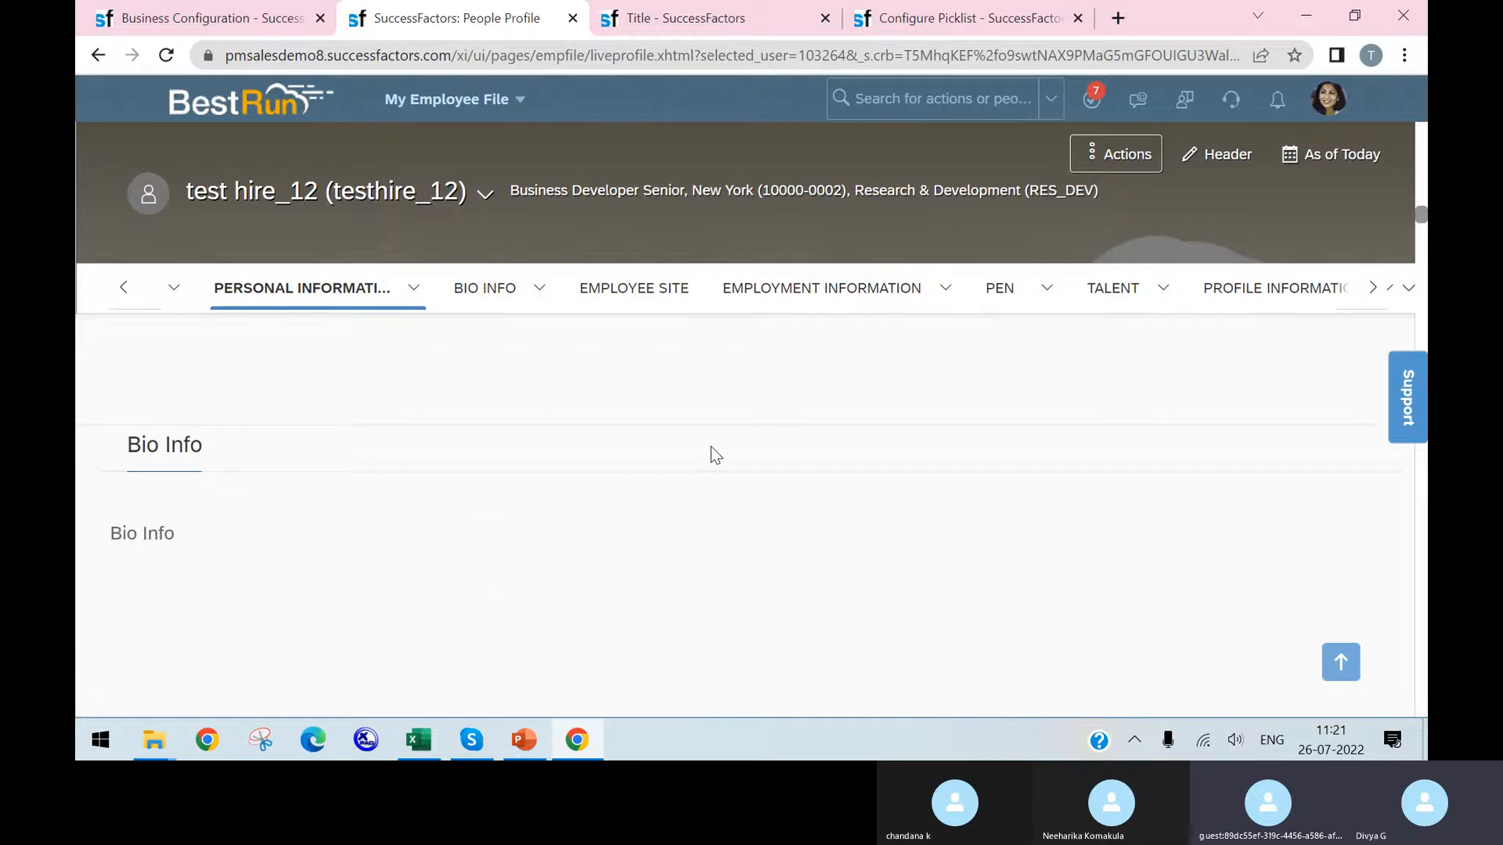
pyautogui.scroll(-6, 711, 454)
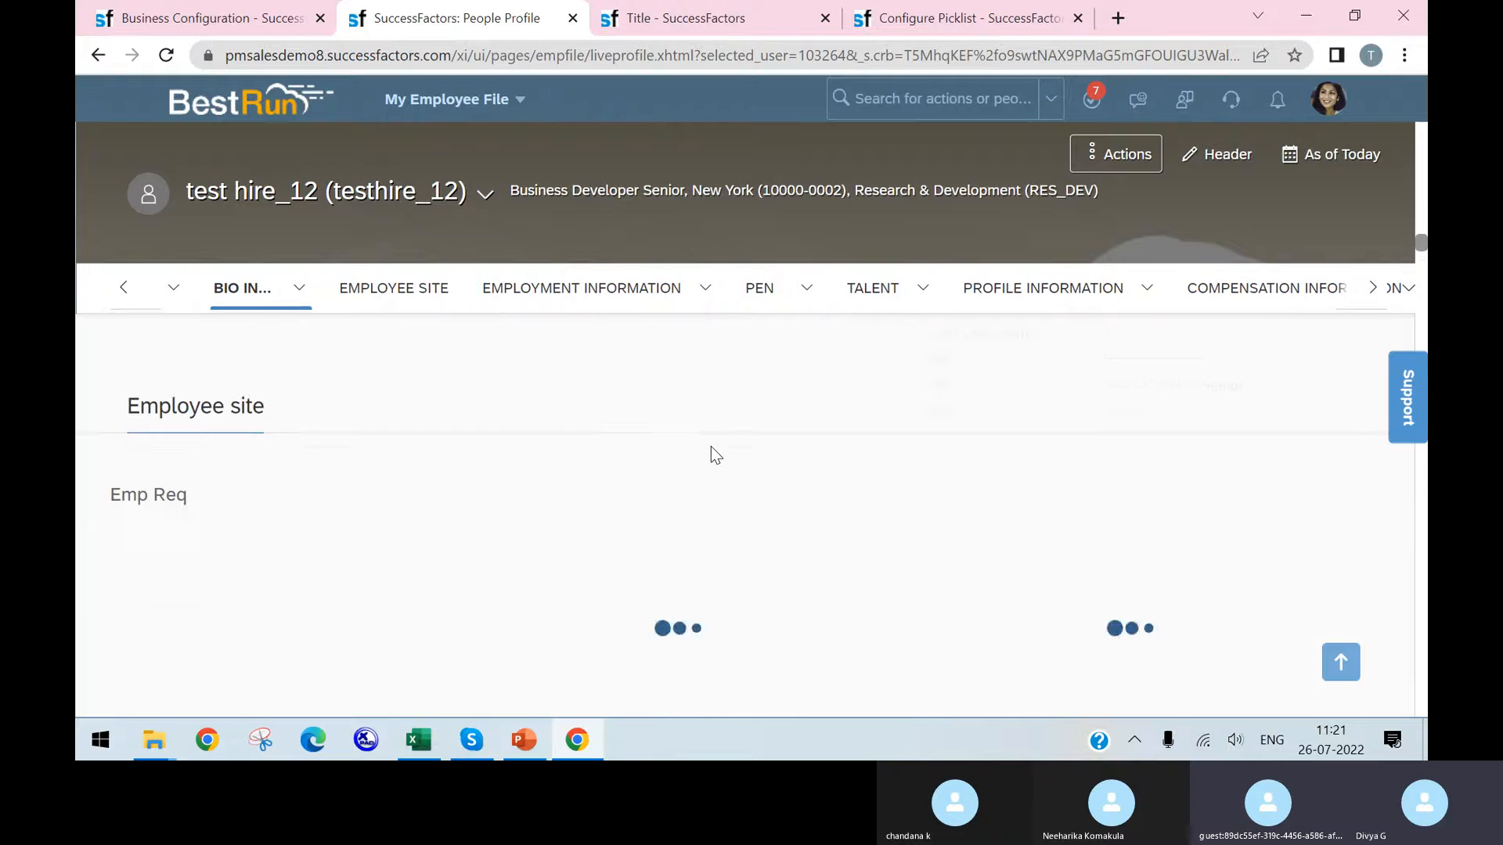
pyautogui.scroll(-5, 711, 447)
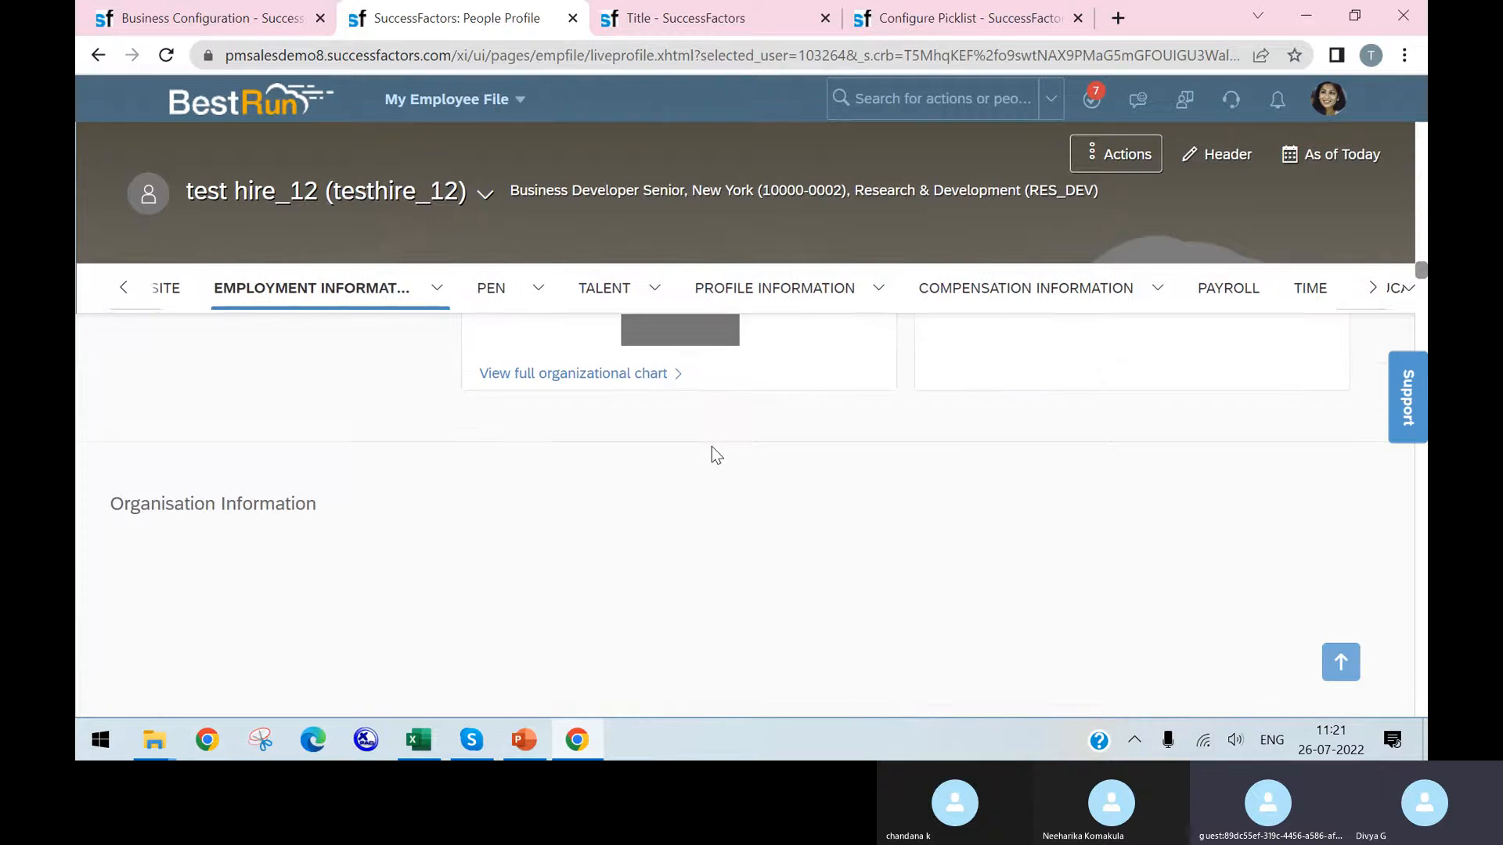
pyautogui.scroll(-5, 711, 446)
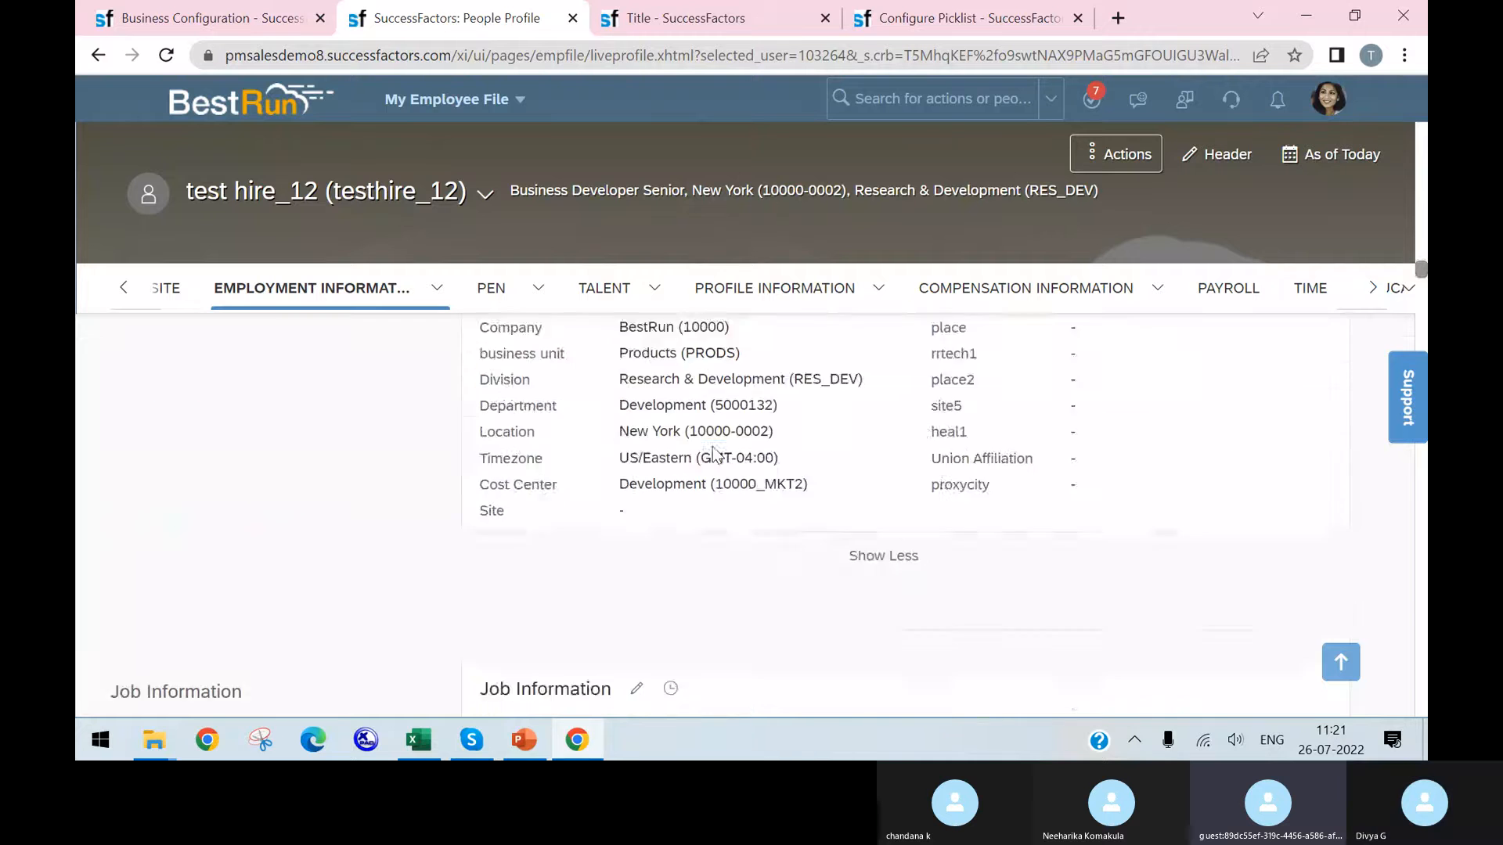
pyautogui.scroll(-6, 714, 450)
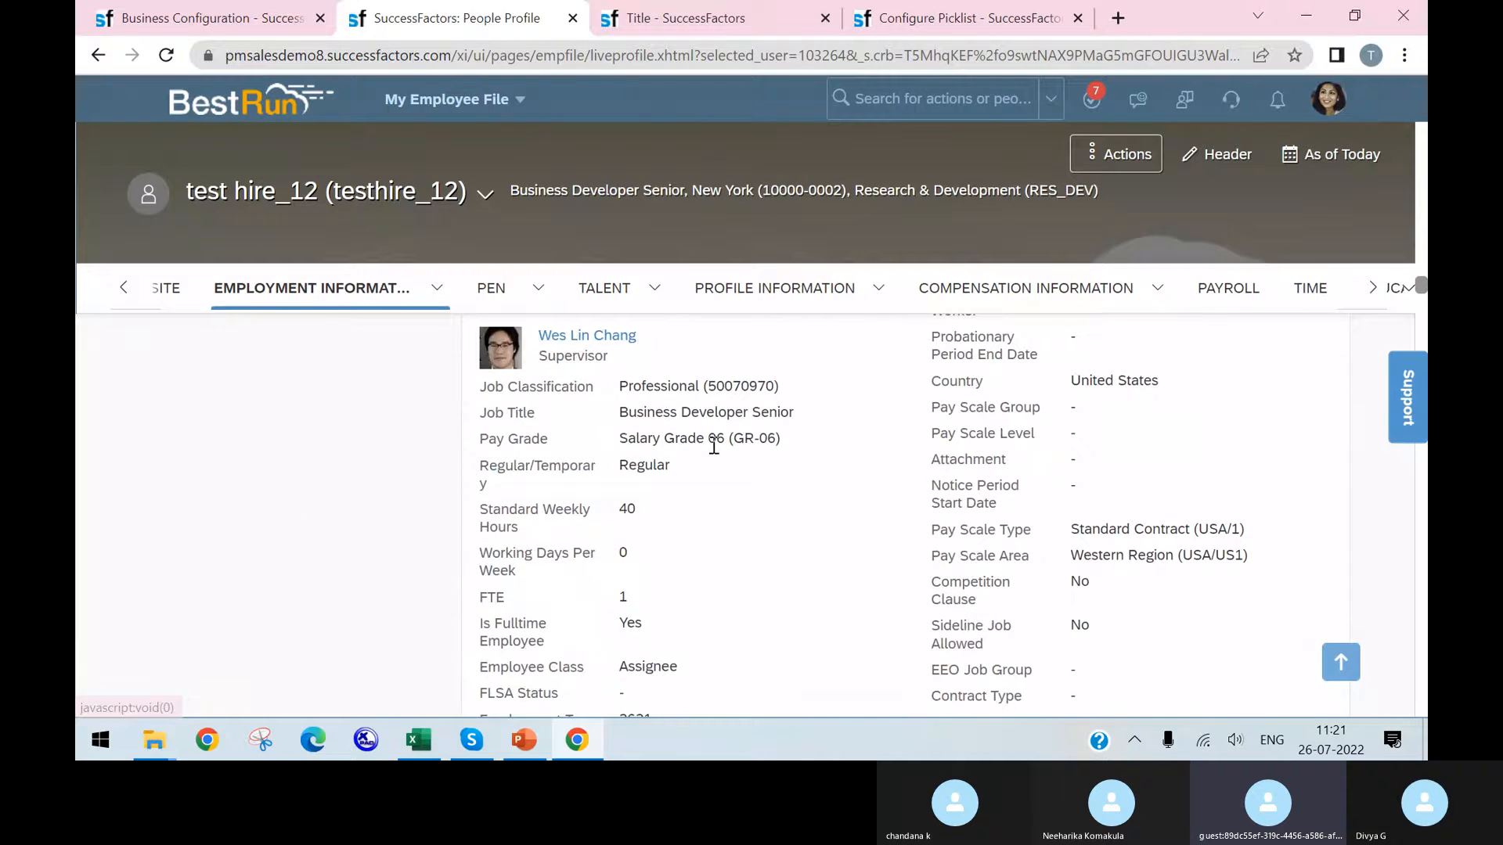
pyautogui.scroll(-3, 712, 449)
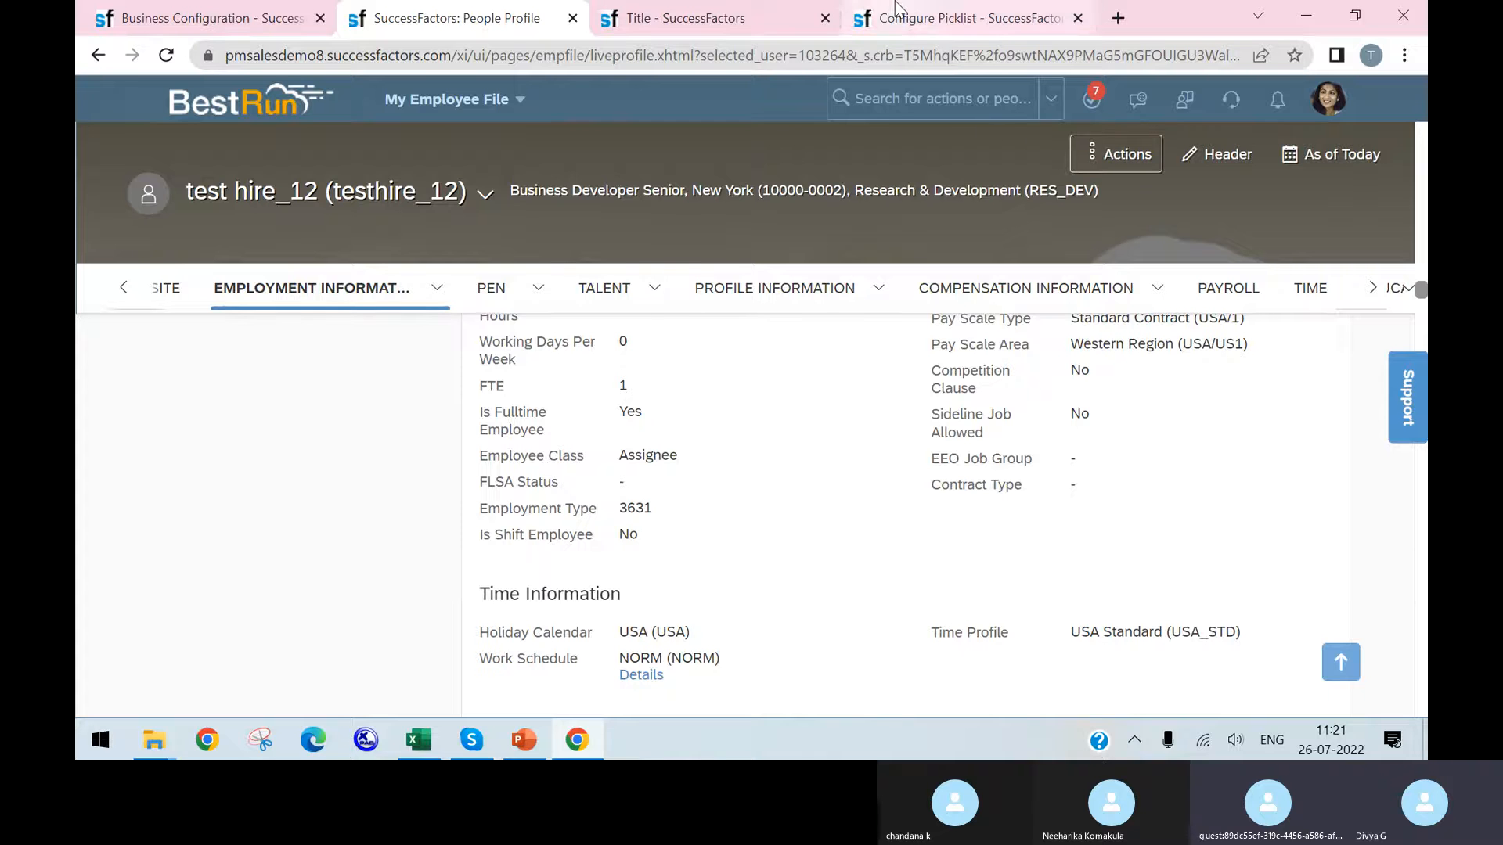
# Display the actions available for the employee and look through the profile sections following Job Information.
pyautogui.click(1105, 155)
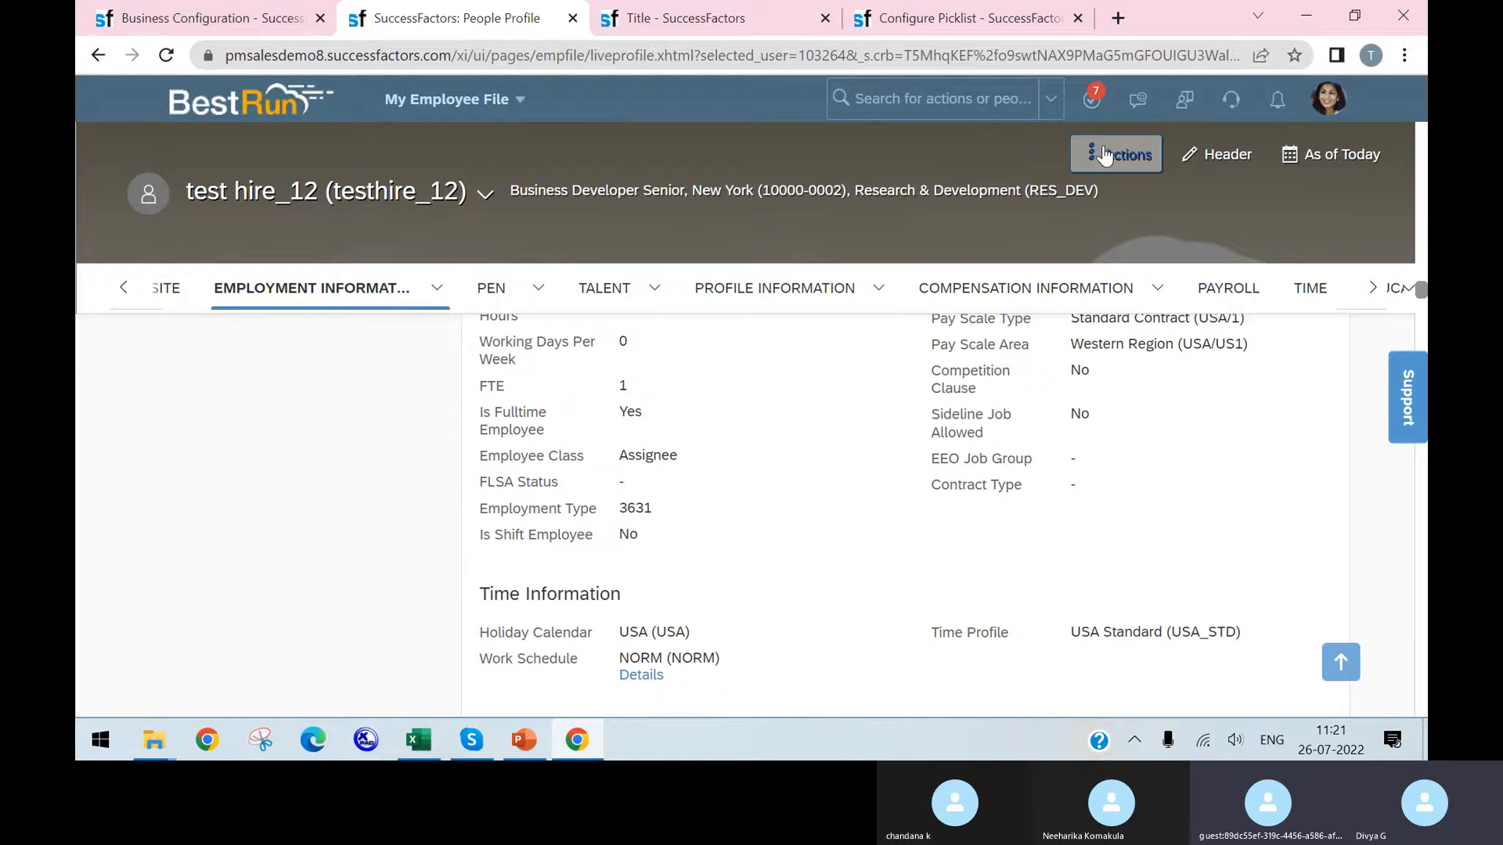
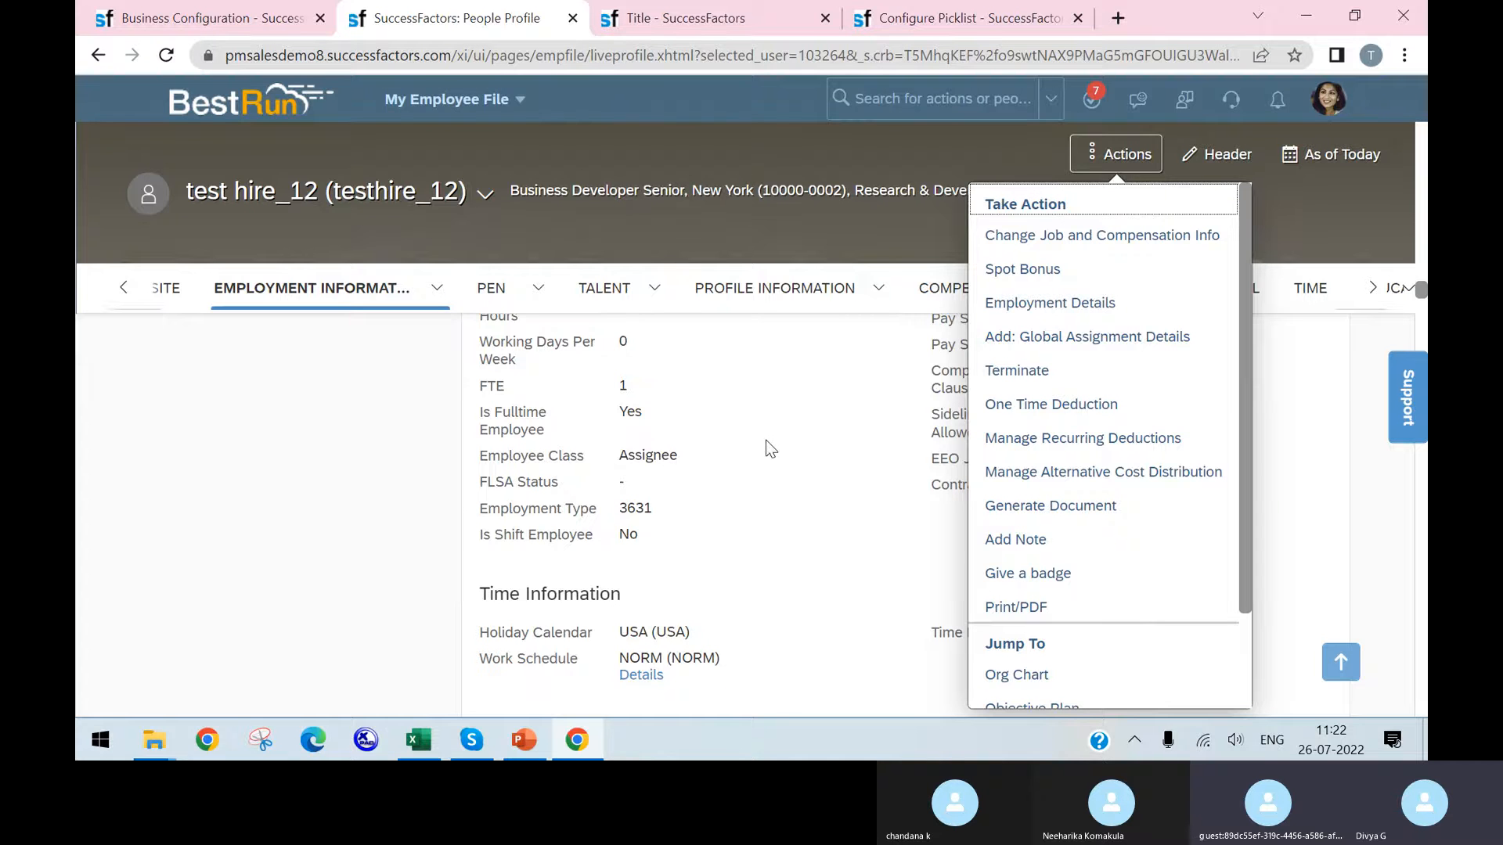
pyautogui.scroll(-5, 727, 532)
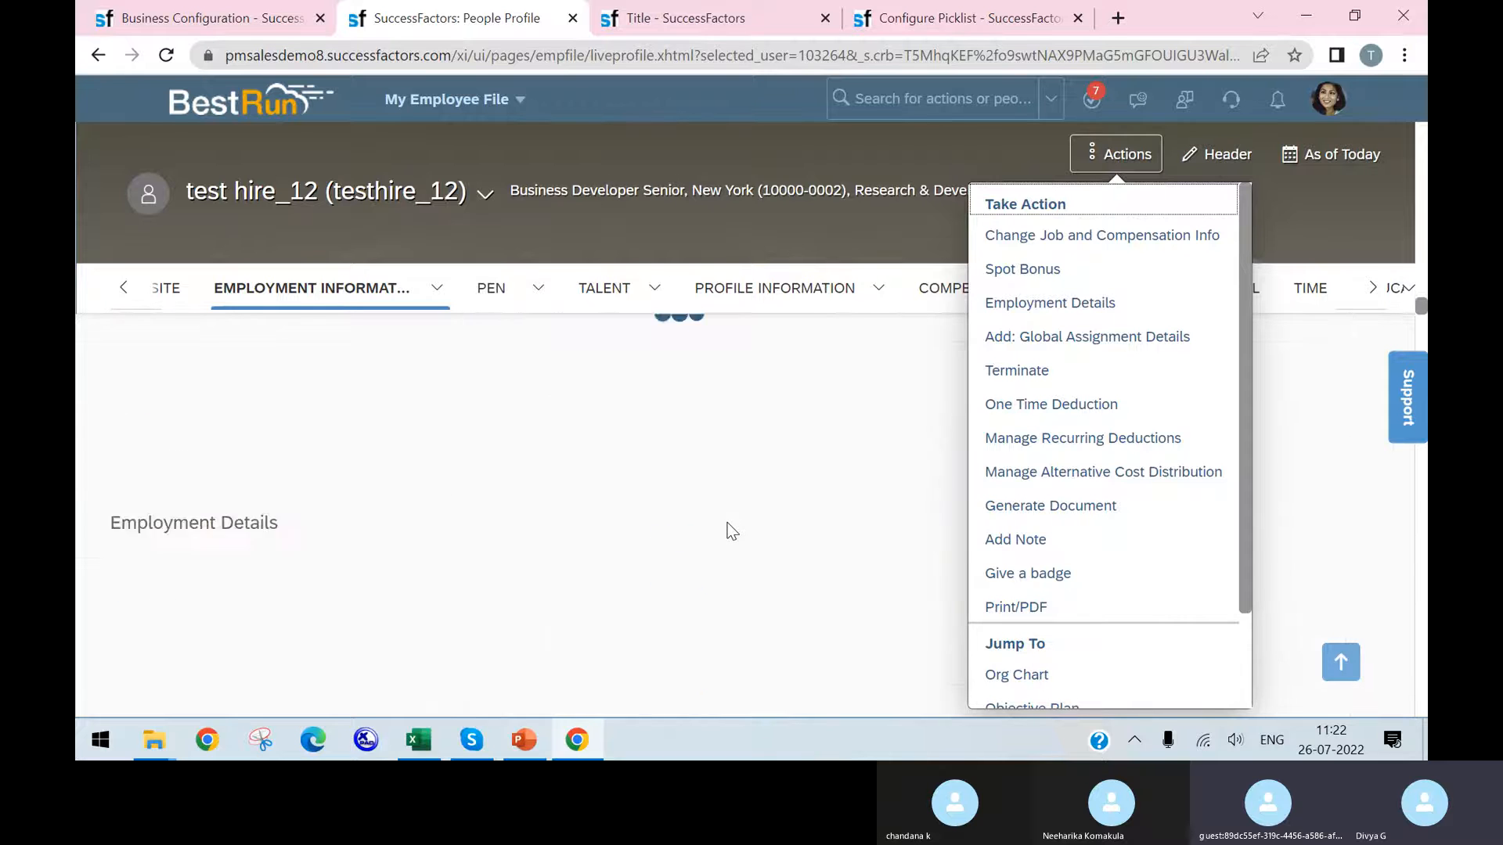
pyautogui.scroll(-8, 732, 531)
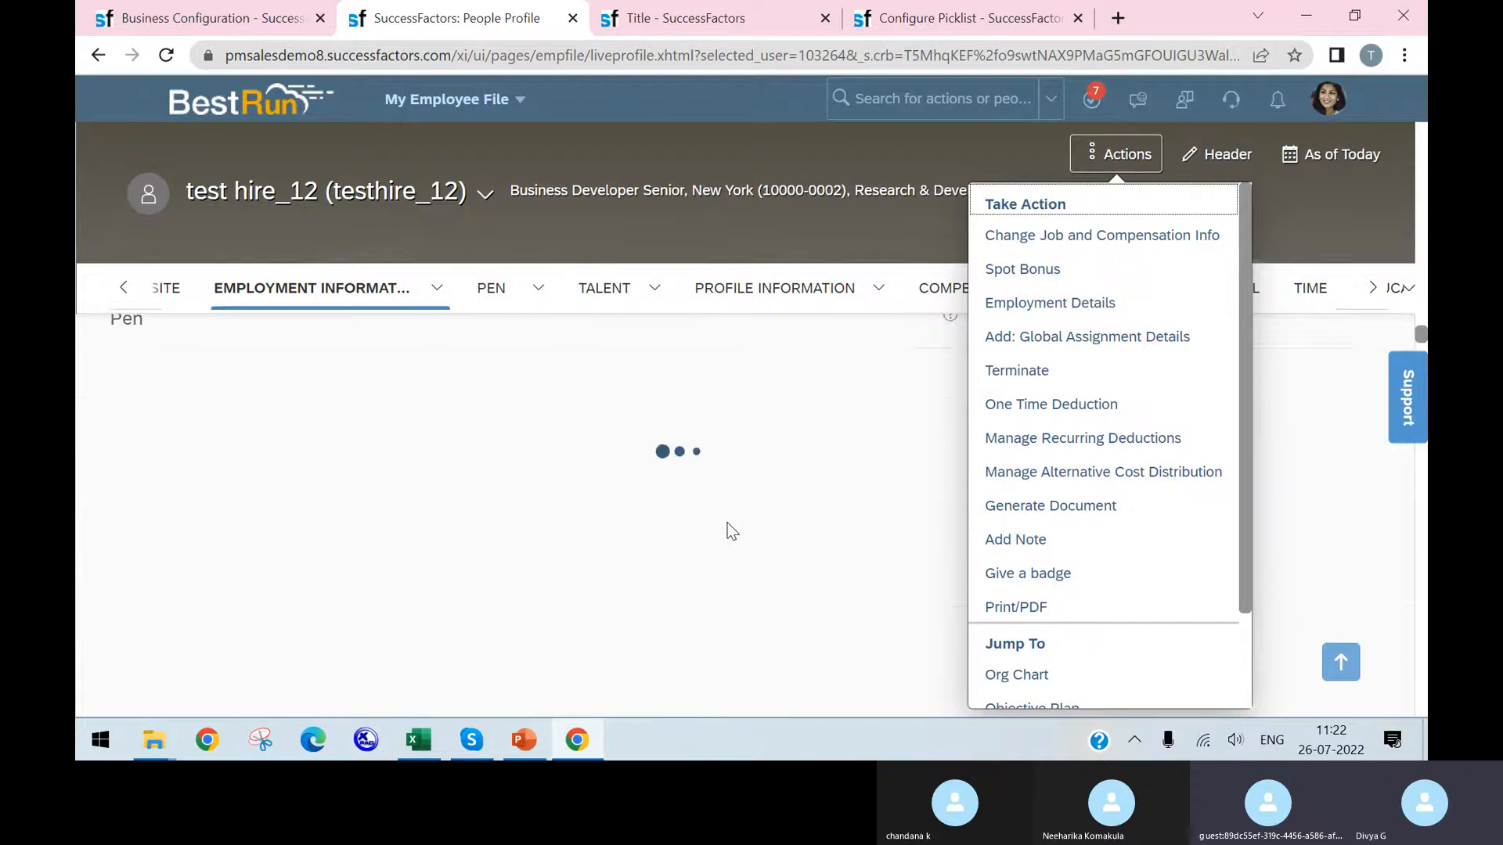
pyautogui.scroll(-6, 728, 524)
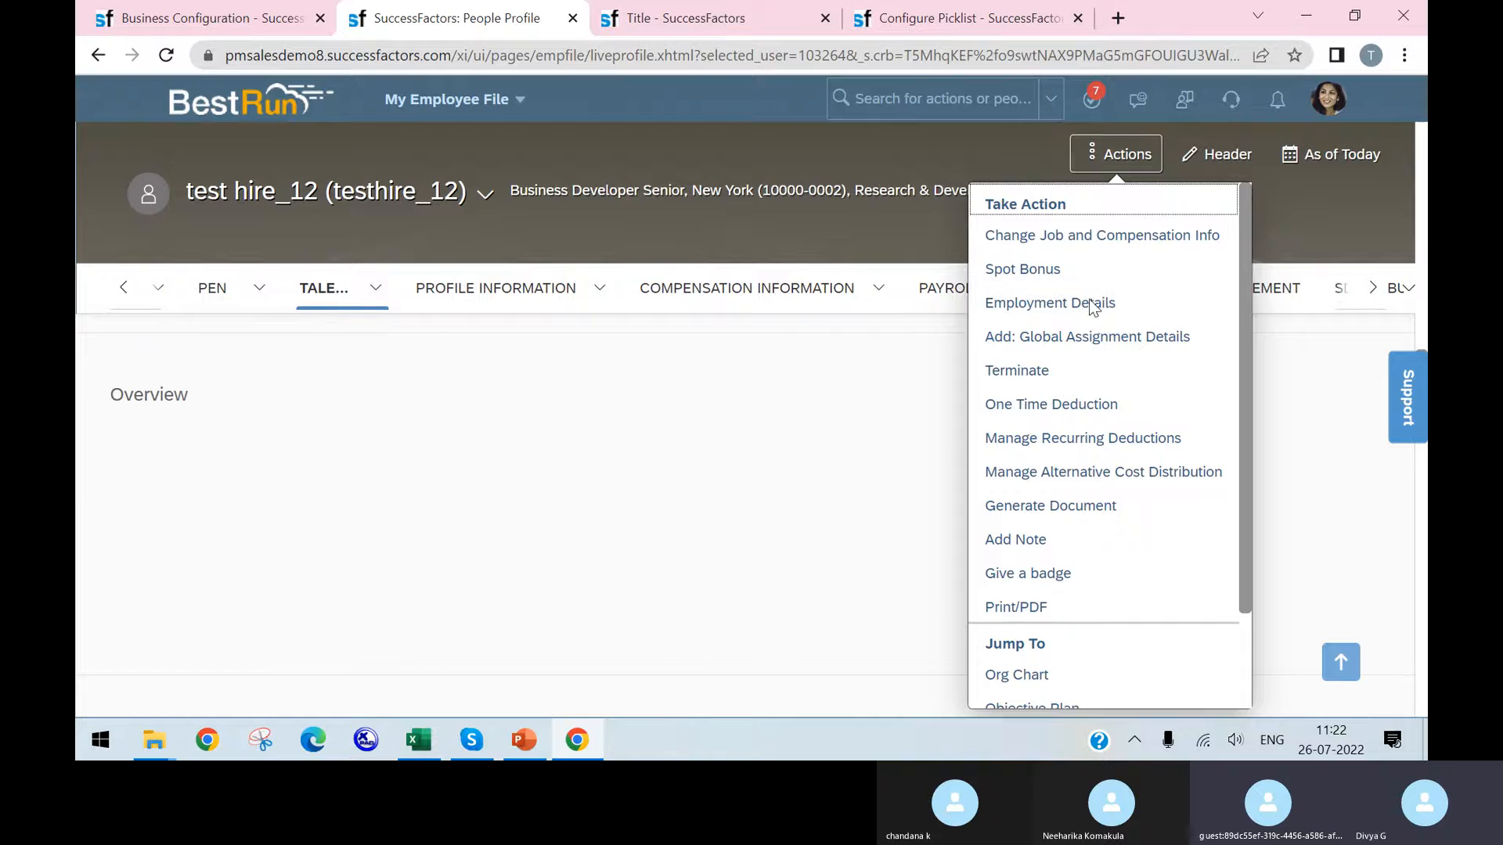
pyautogui.scroll(-2, 688, 440)
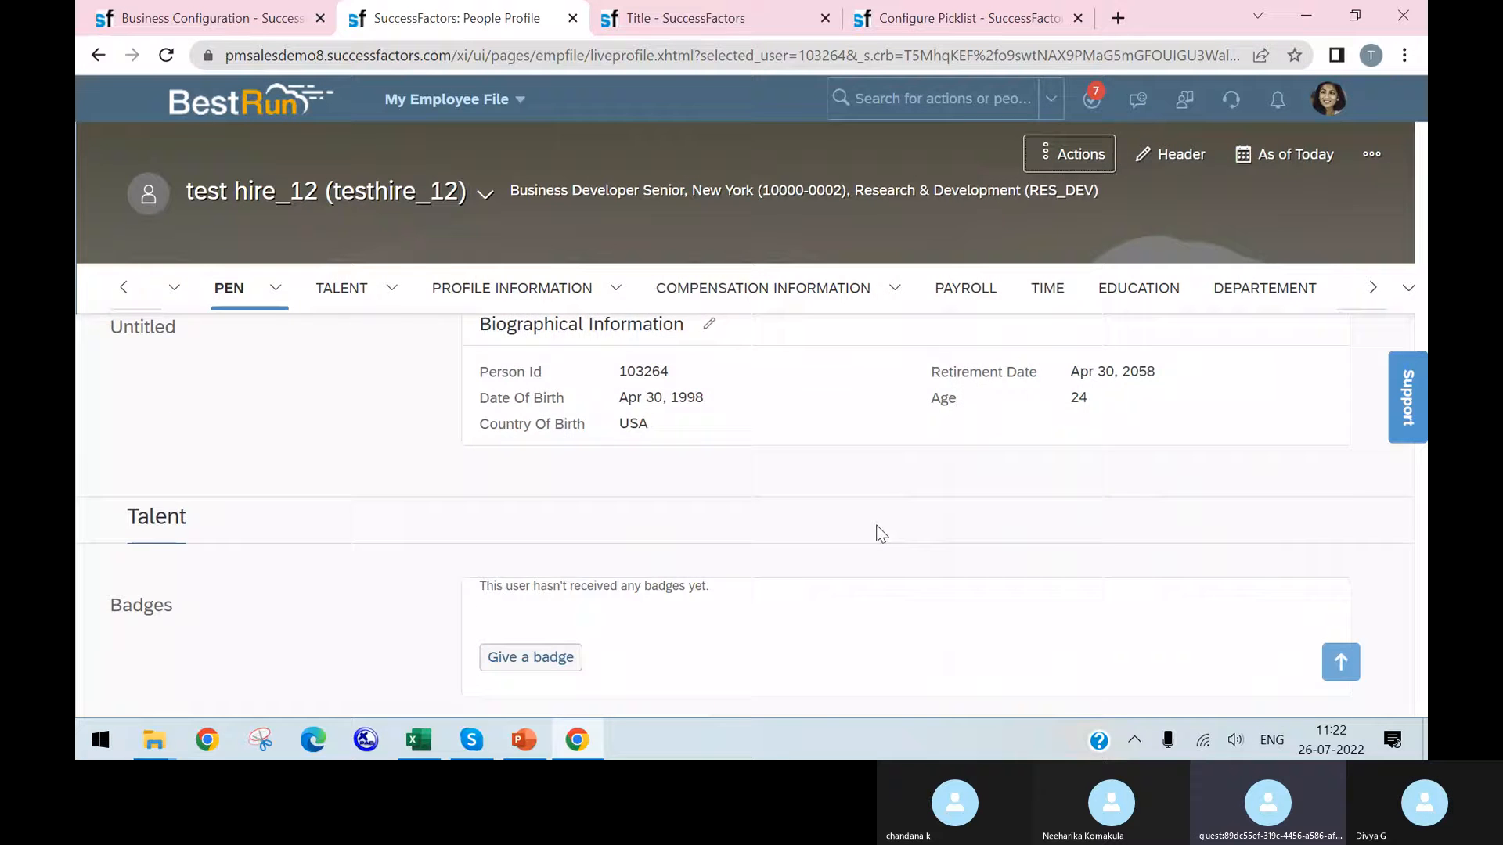
# Return to the employee's Job Information block and highlight its fields from the effective date onward.
pyautogui.scroll(20, 860, 508)
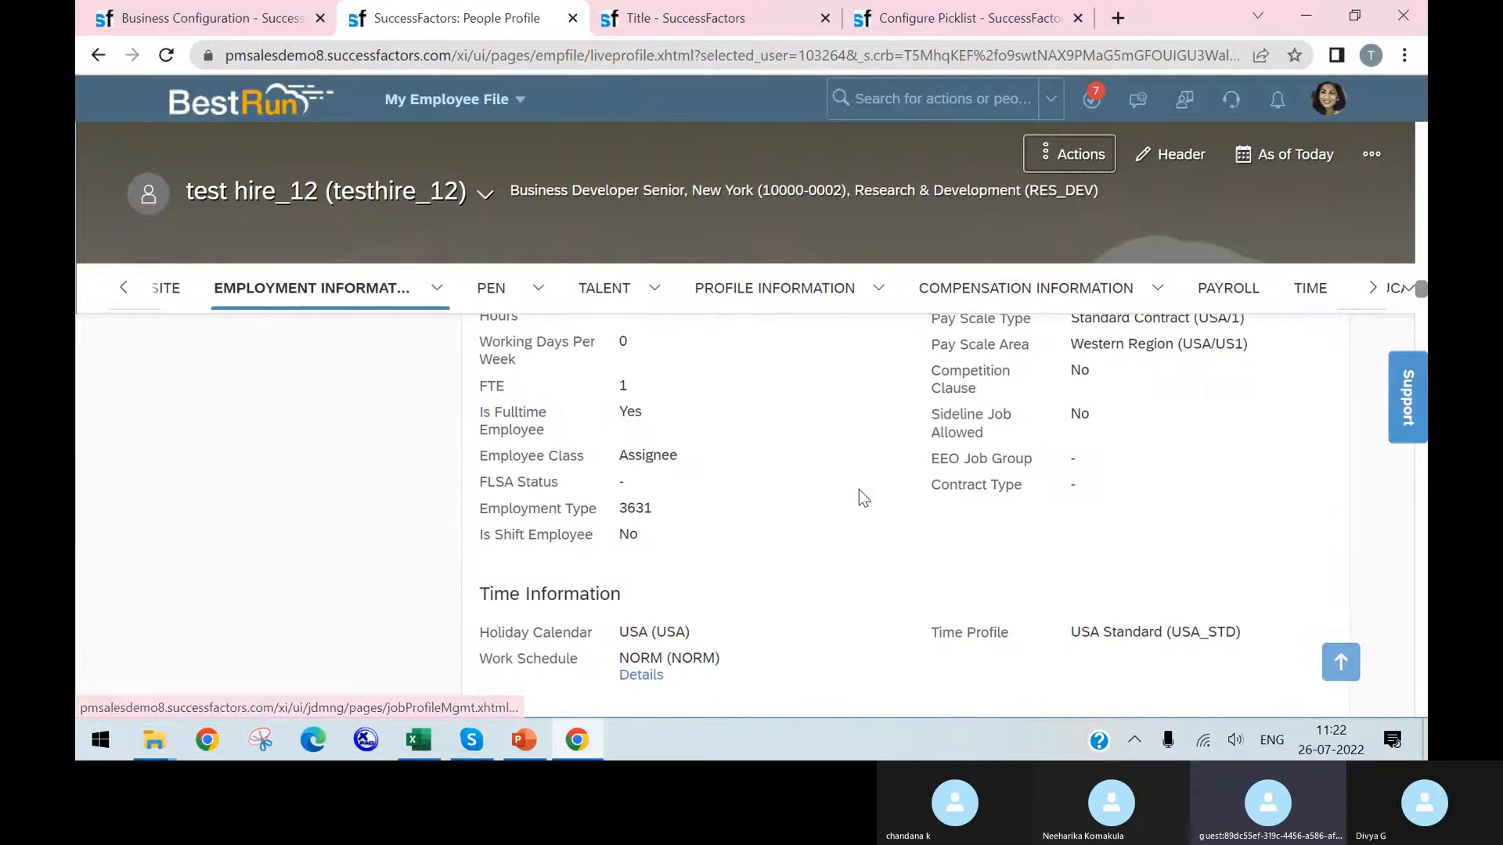
pyautogui.scroll(5, 858, 490)
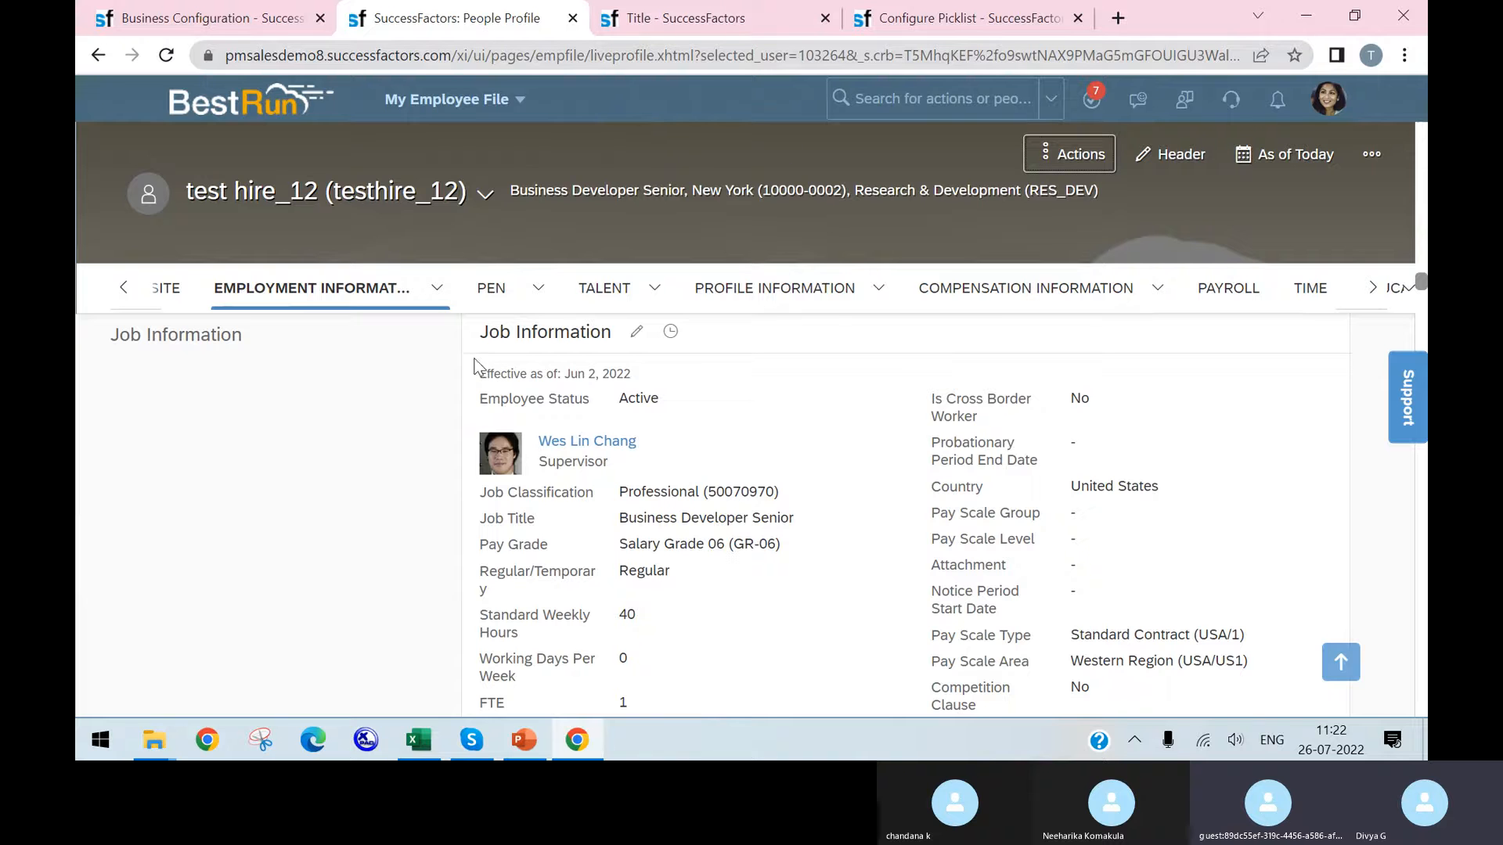
pyautogui.moveTo(476, 367); pyautogui.dragTo(926, 532)
pyautogui.scroll(1, 926, 532)
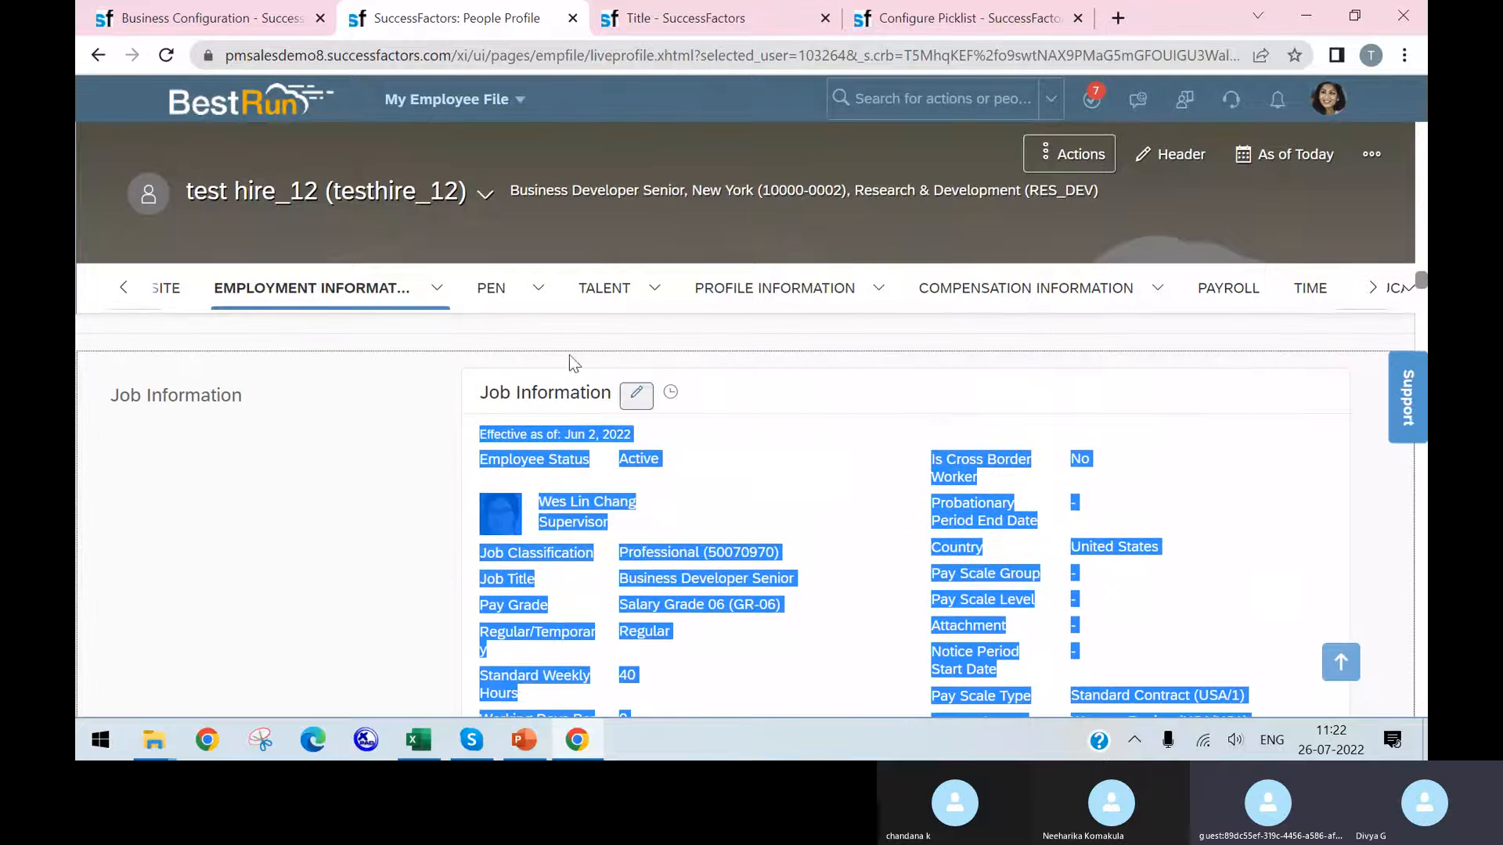
# Search the actions for "add new" from the event reason page and open the Add New Employee form.
pyautogui.click(601, 14)
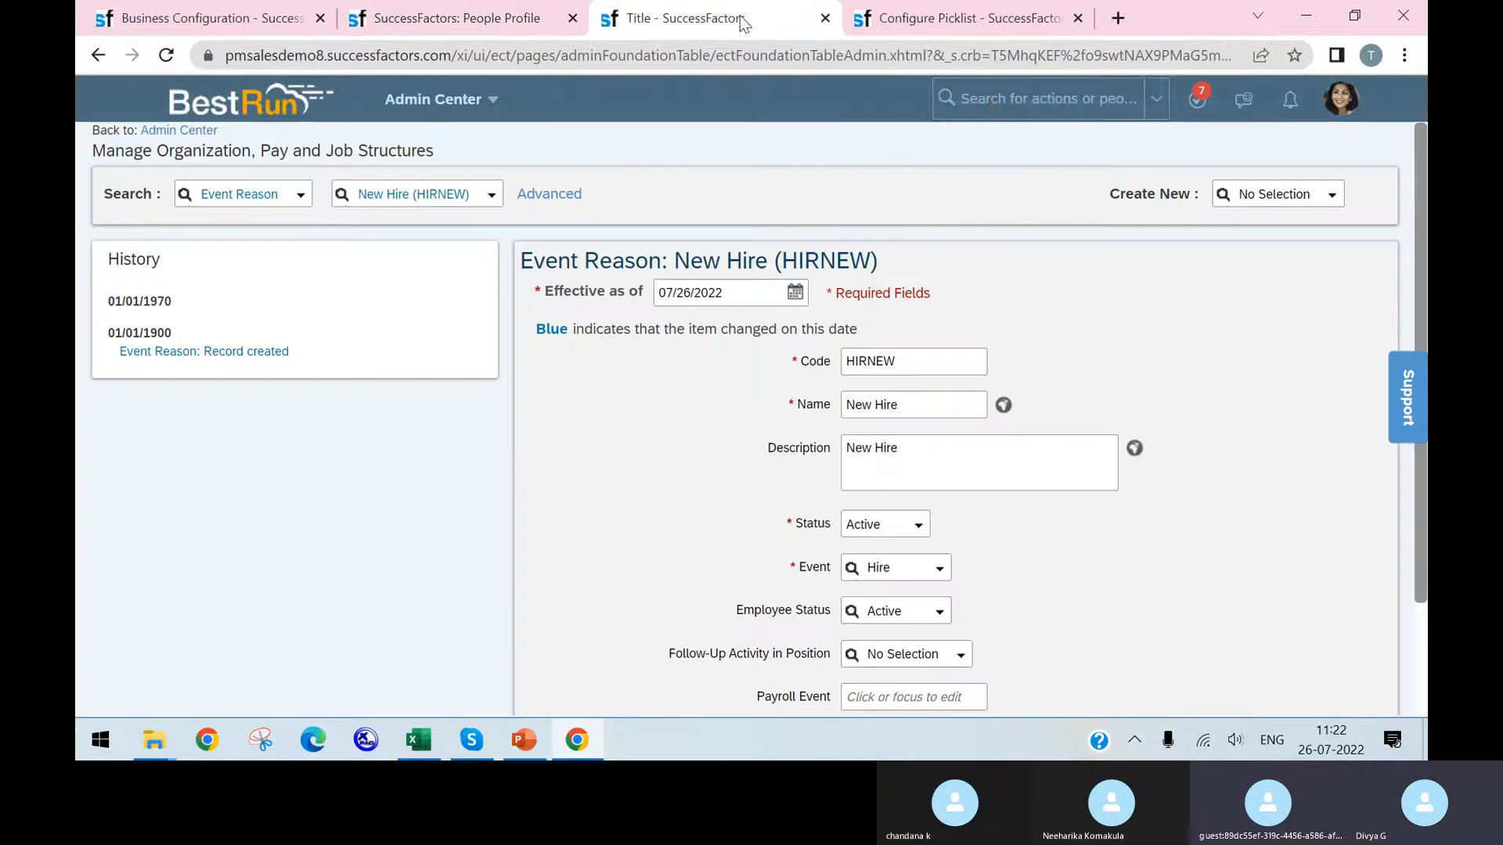
pyautogui.write('add')
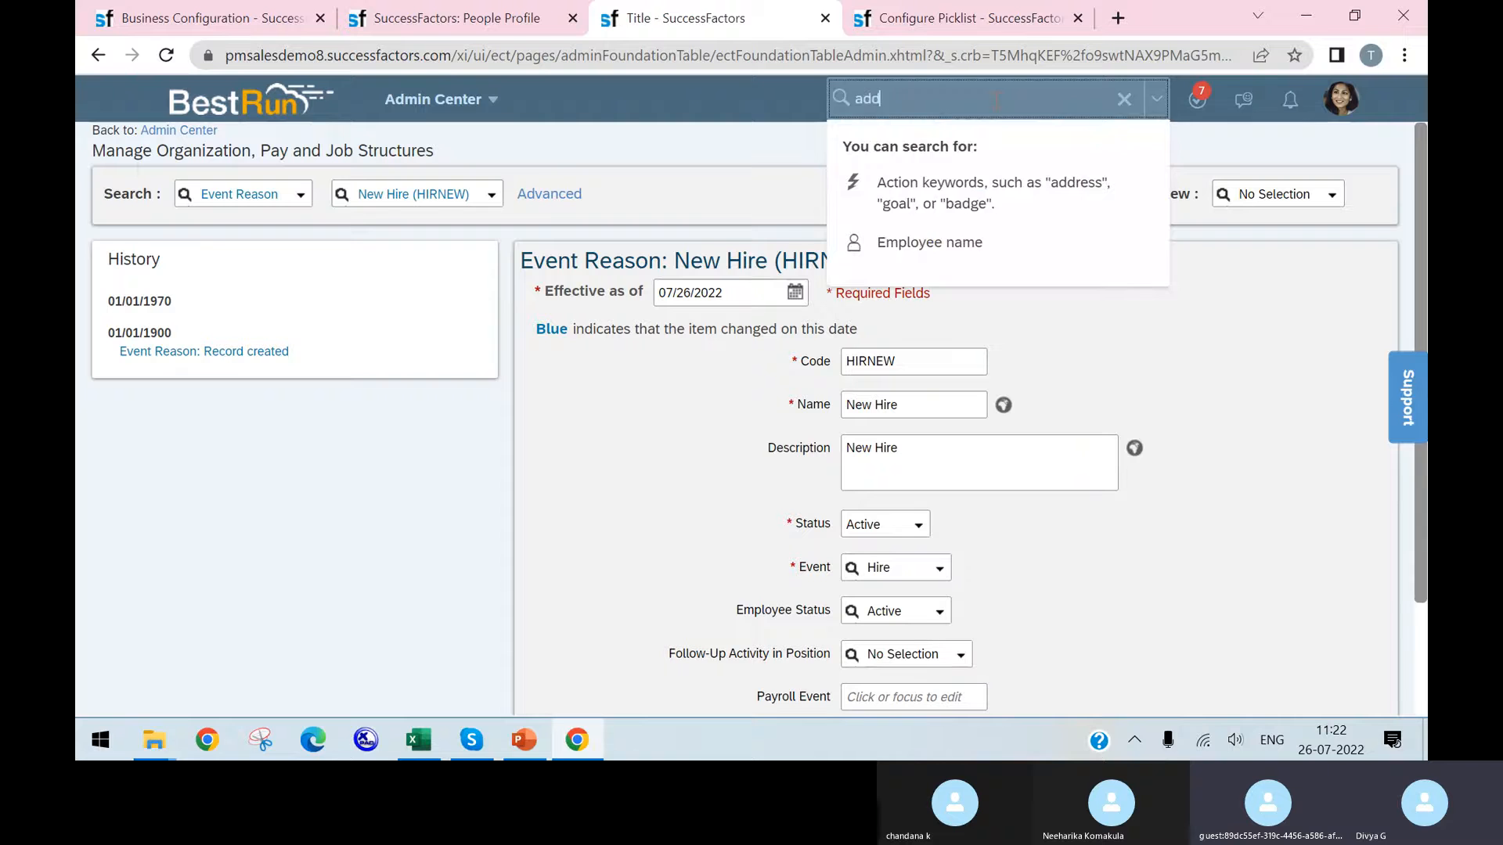
pyautogui.write(' new')
pyautogui.press('Return')
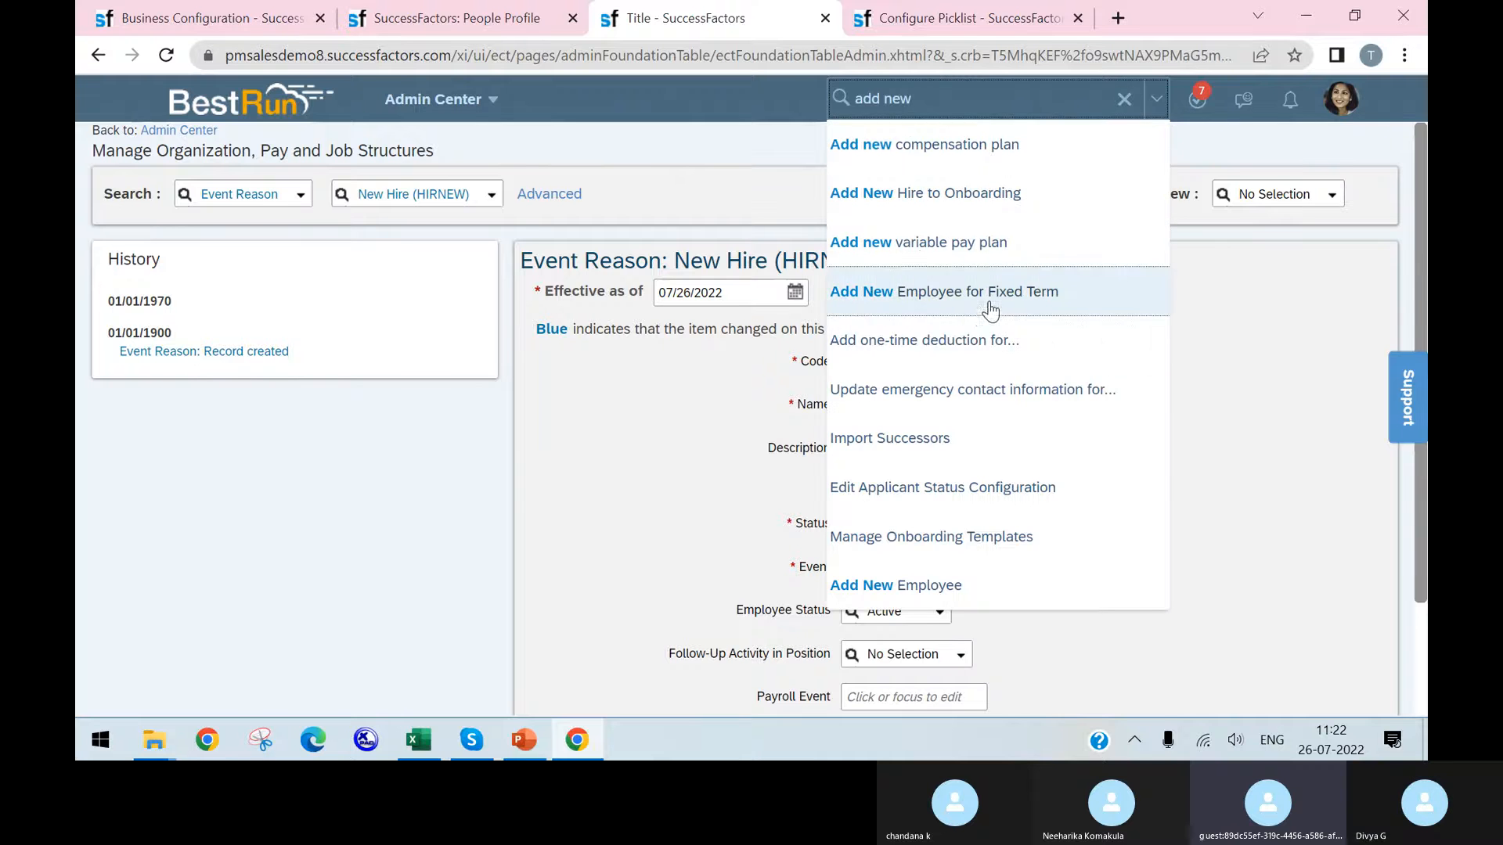
pyautogui.click(983, 596)
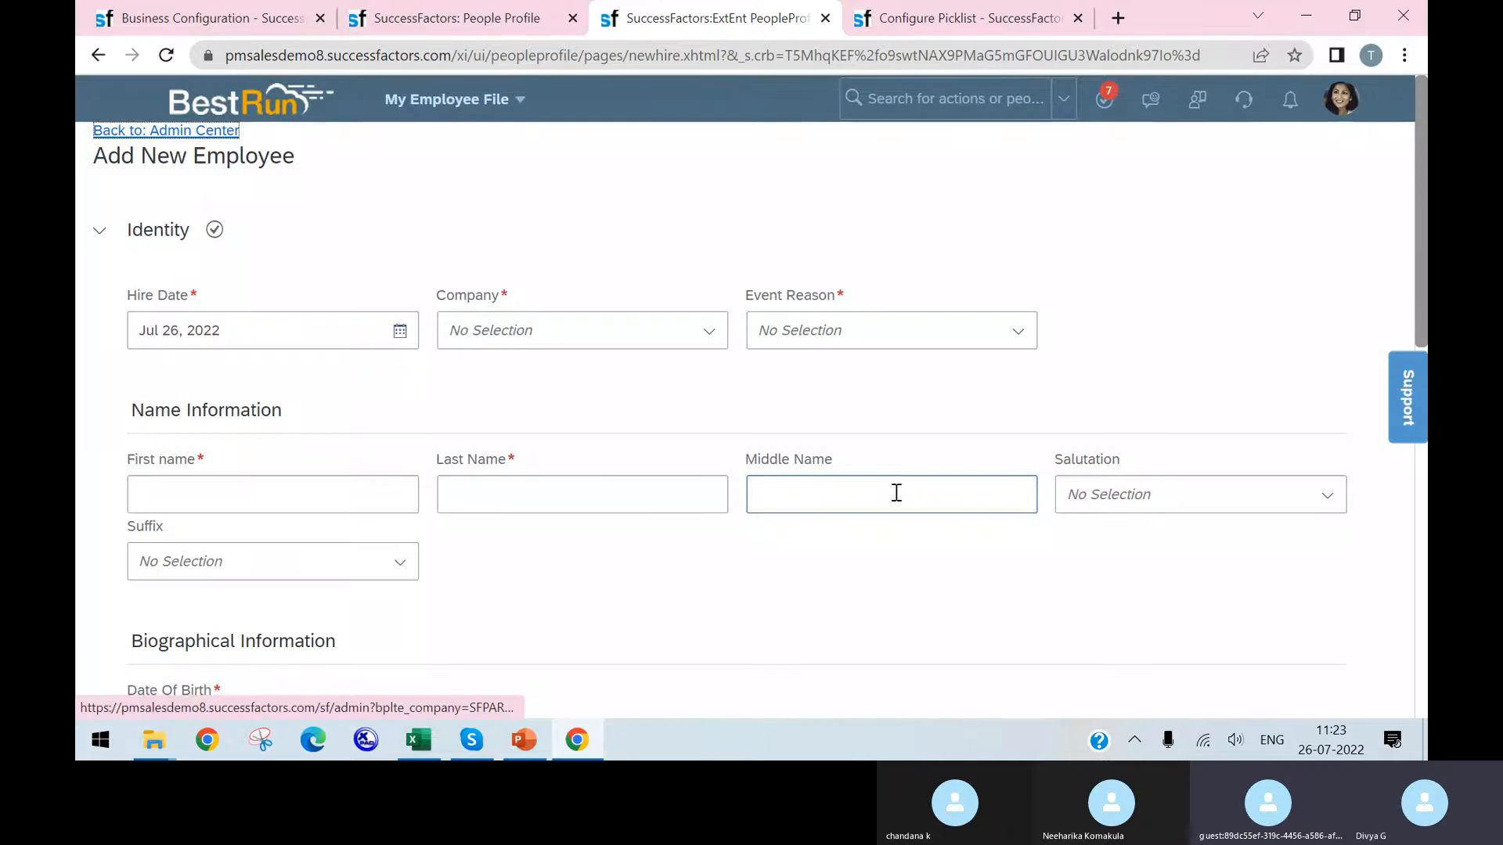
# Review the Add New Employee form's sections, from Identity through Personal, Job and Compensation Information.
pyautogui.scroll(-12, 372, 306)
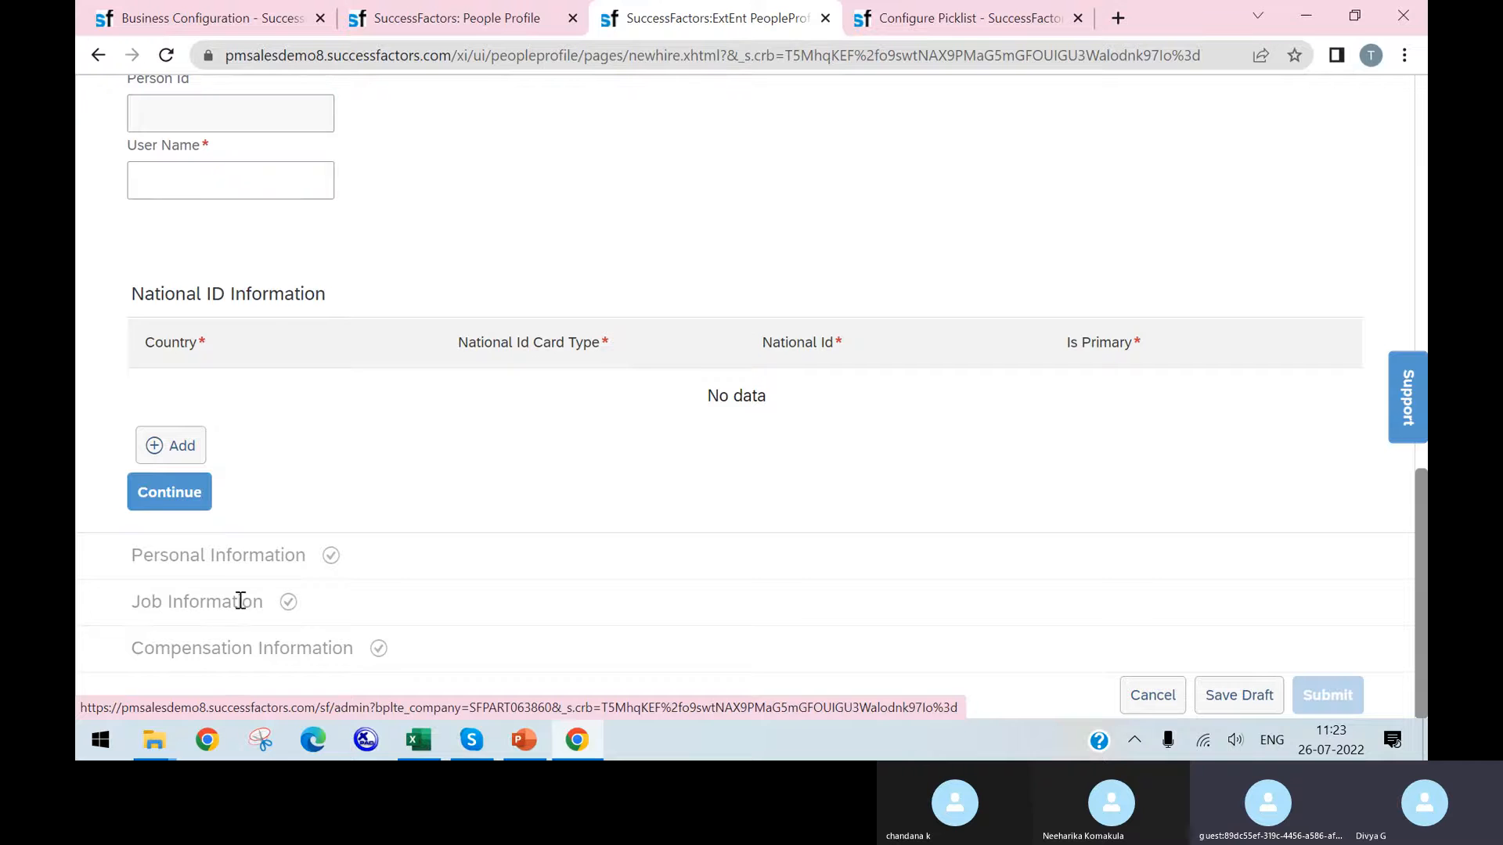
pyautogui.scroll(12, 547, 458)
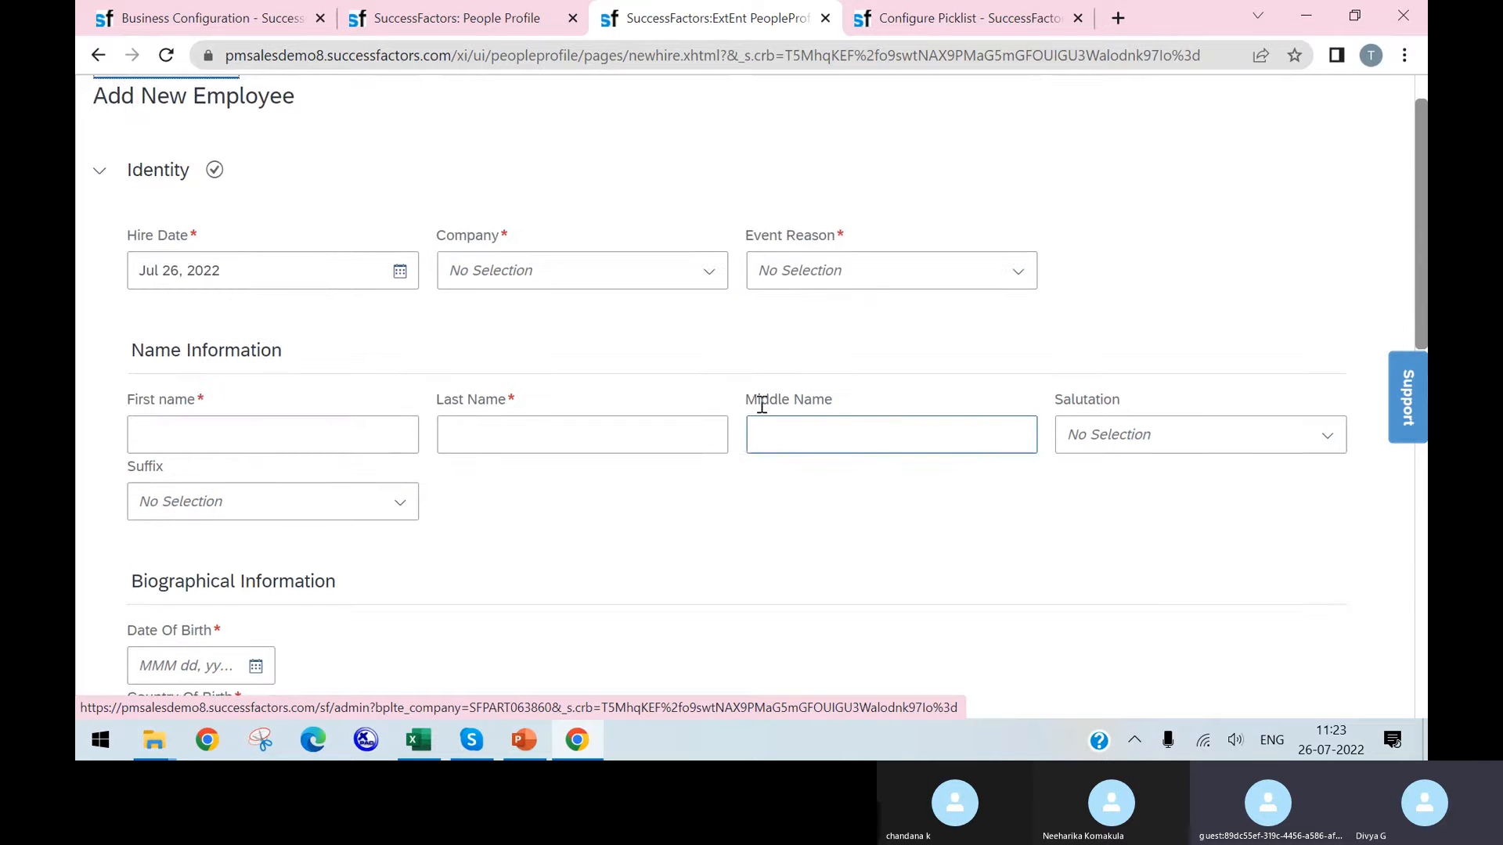
pyautogui.scroll(-12, 486, 481)
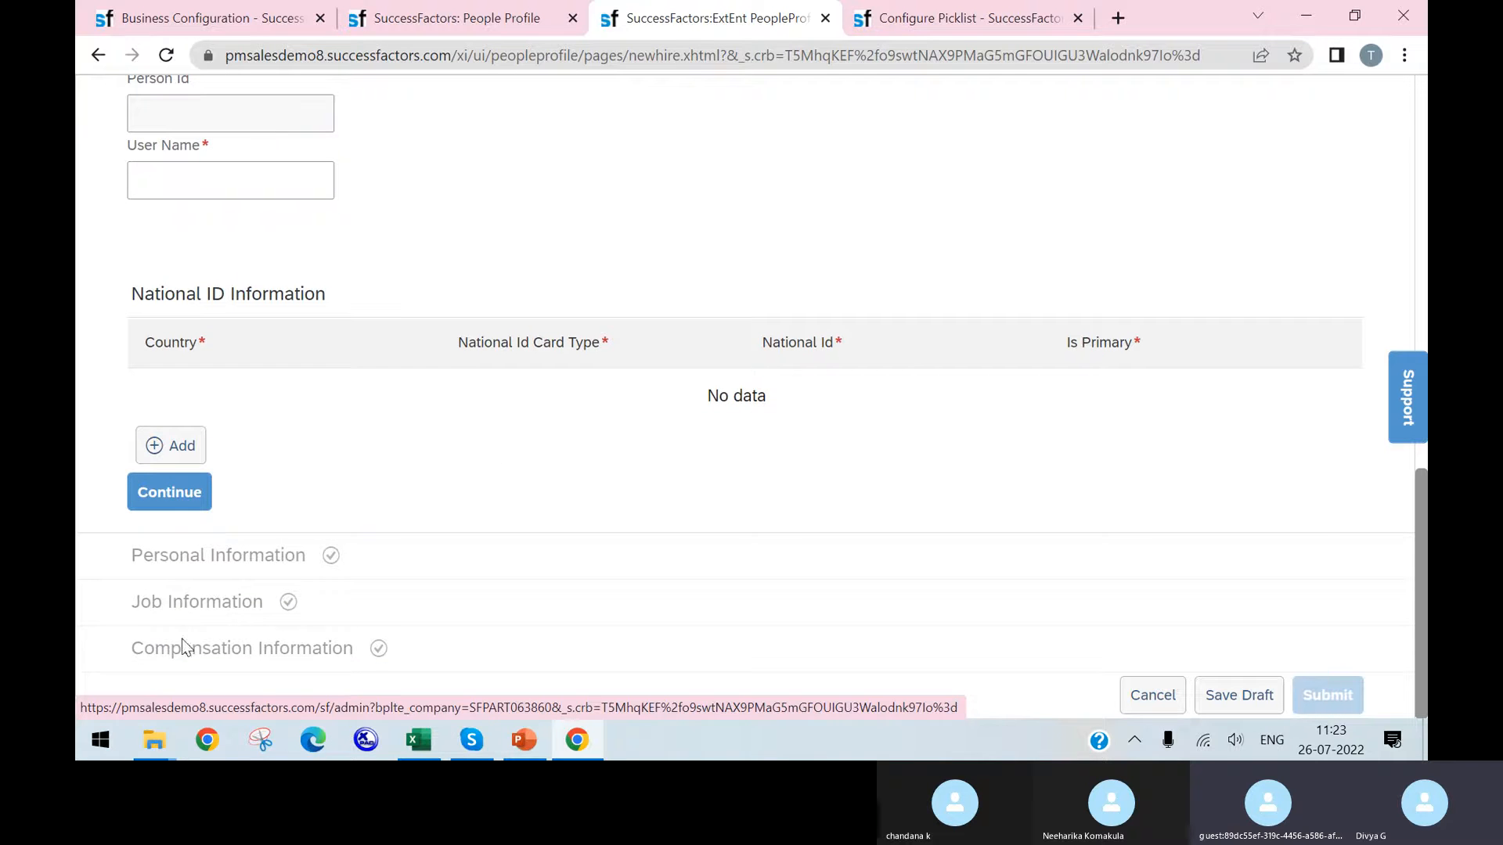
# Return to the employee's profile and look through the blocks from Job Information down to Employment Details.
pyautogui.click(496, 22)
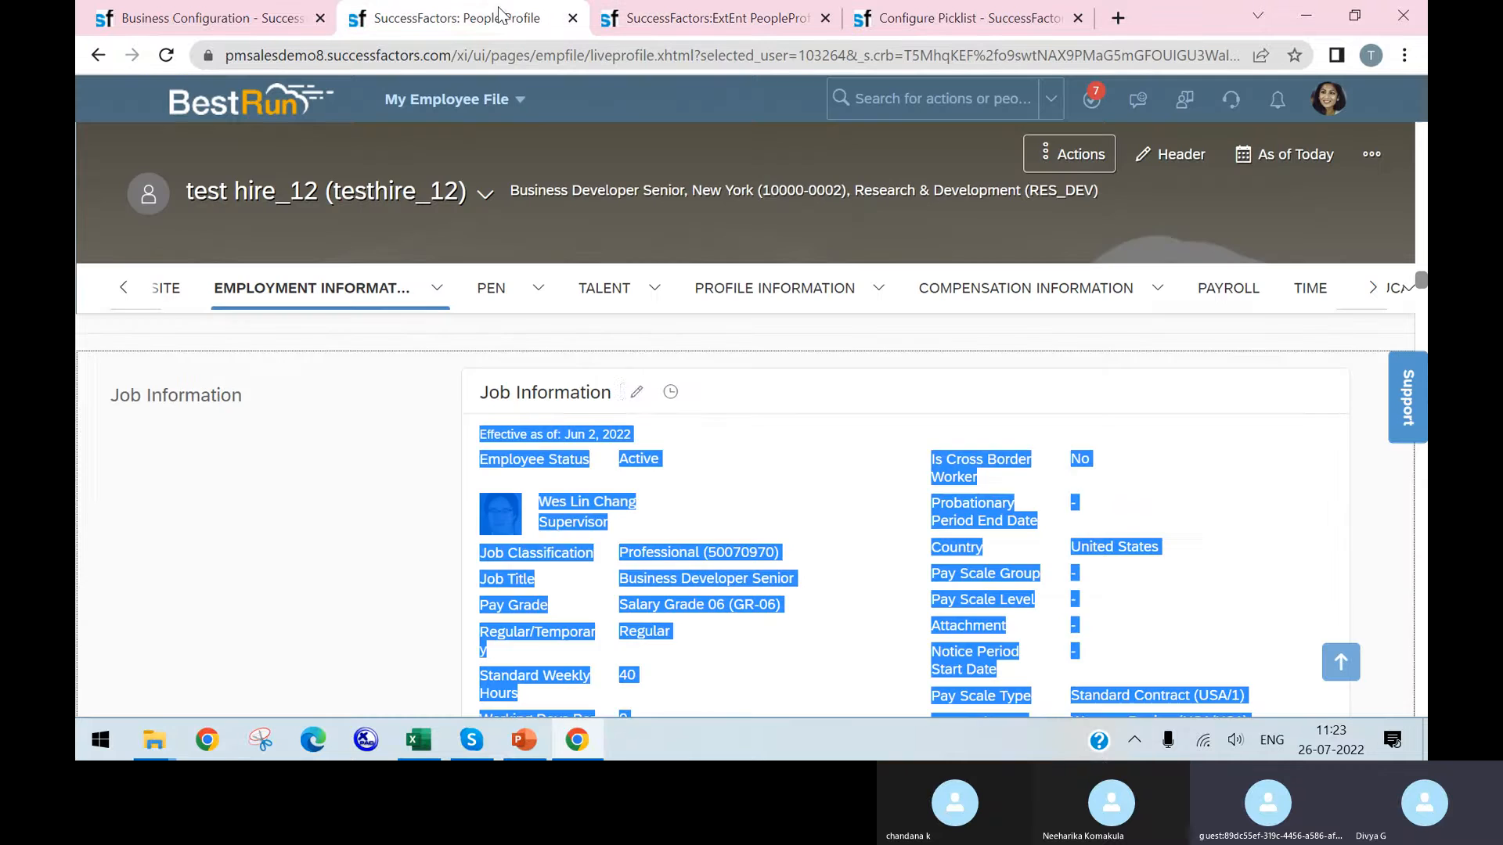
pyautogui.scroll(-5, 618, 438)
pyautogui.scroll(-5, 605, 448)
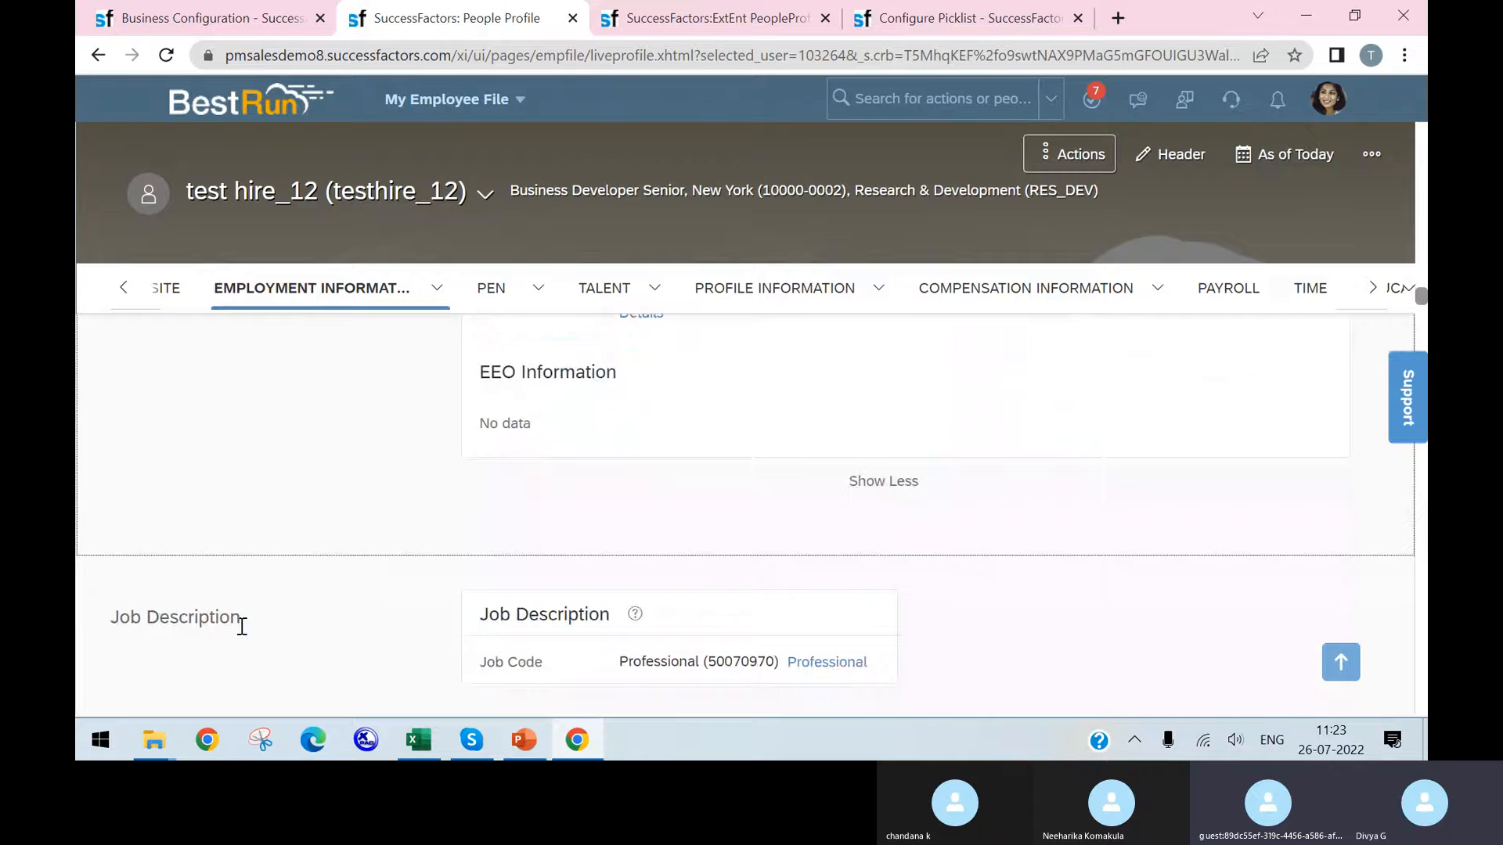
pyautogui.scroll(-5, 493, 583)
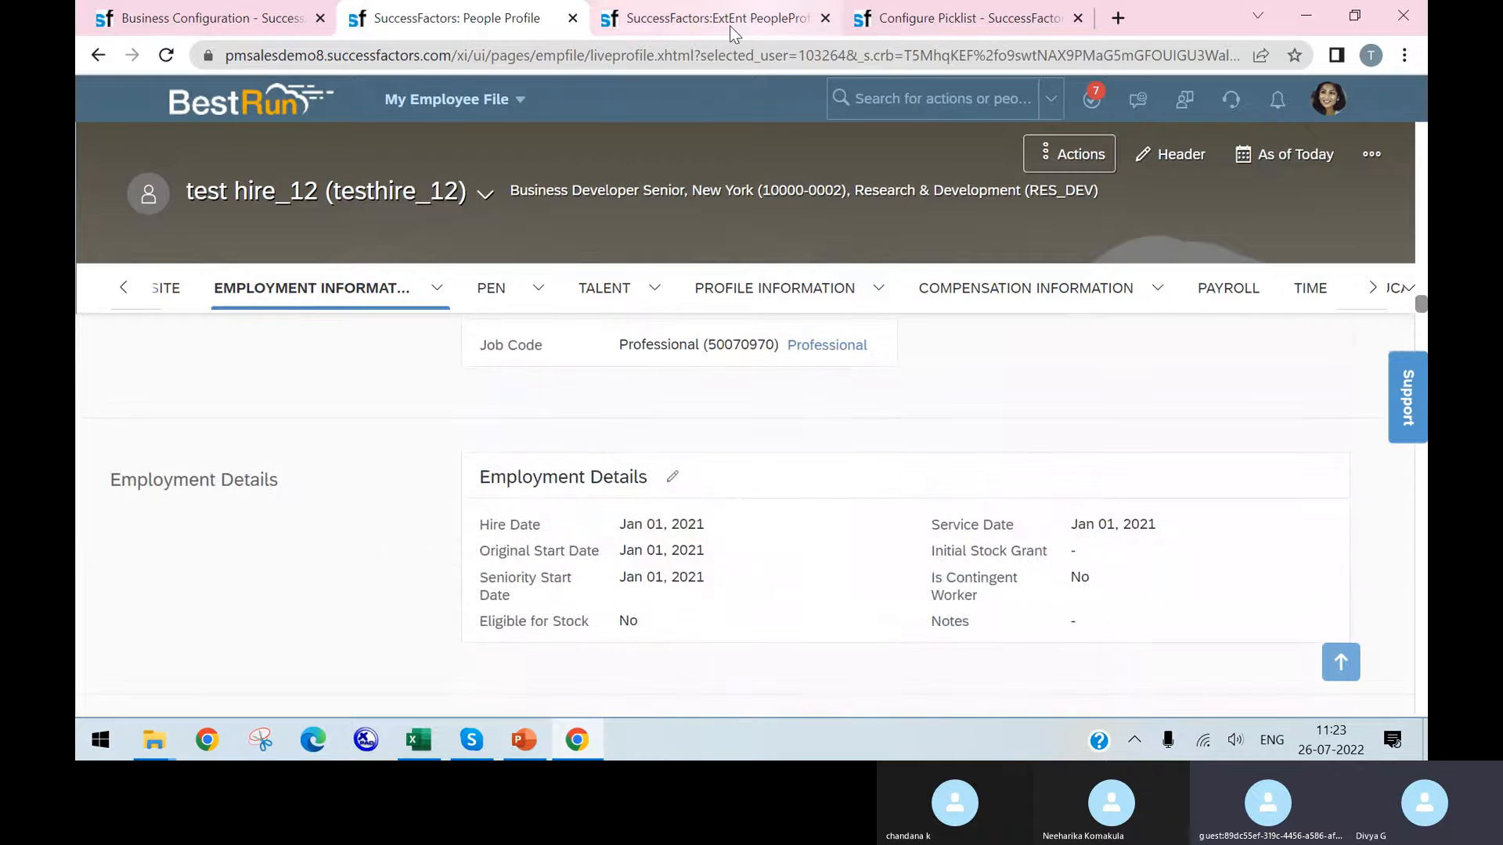
# Compare the field sections of the jobInfo element with the profile's Position, Organization and Job Information blocks.
pyautogui.click(205, 19)
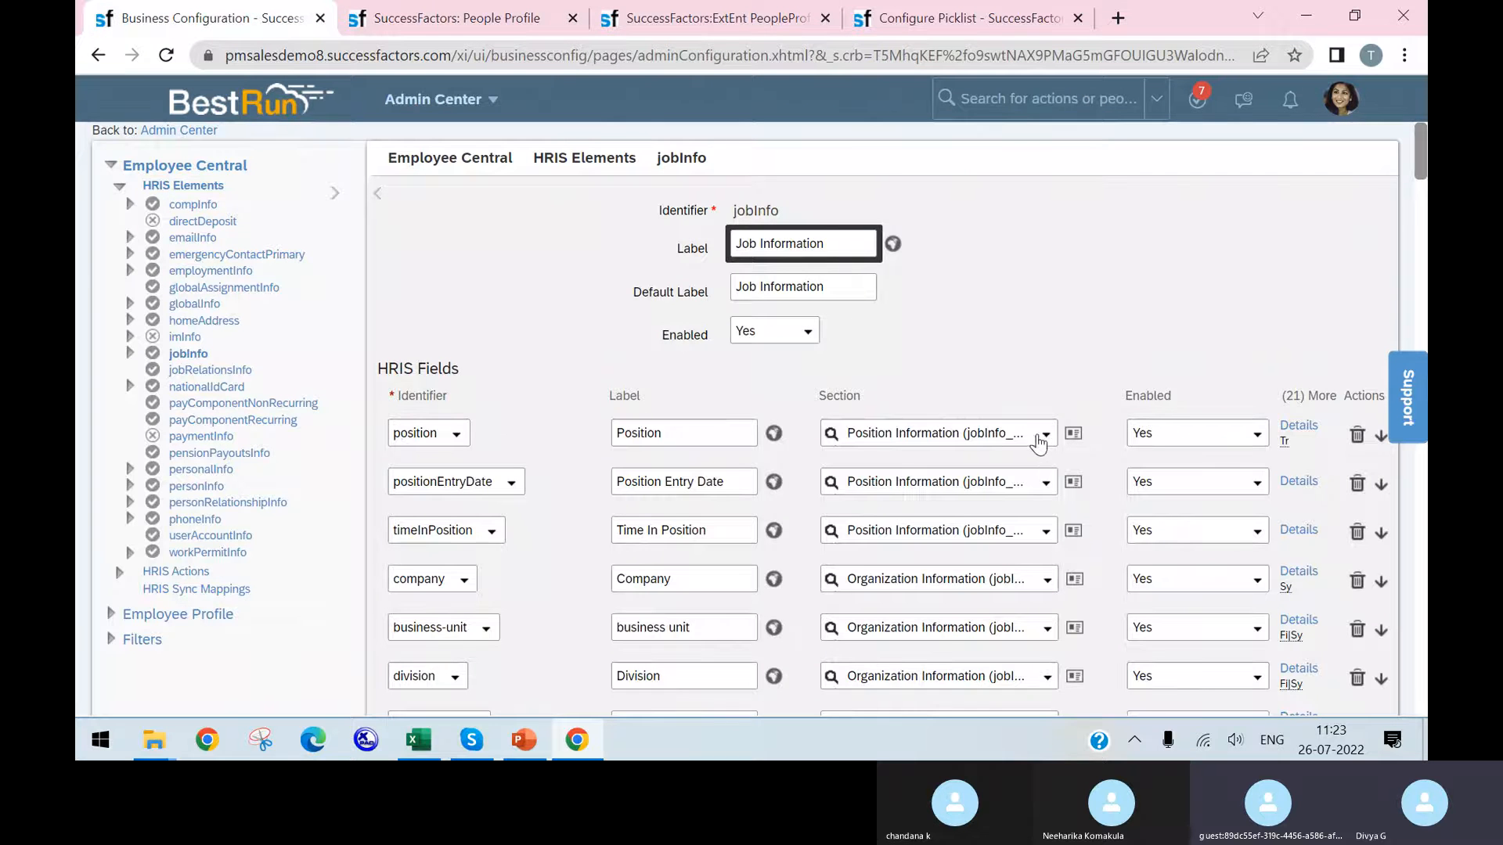
pyautogui.click(517, 19)
pyautogui.scroll(4, 573, 472)
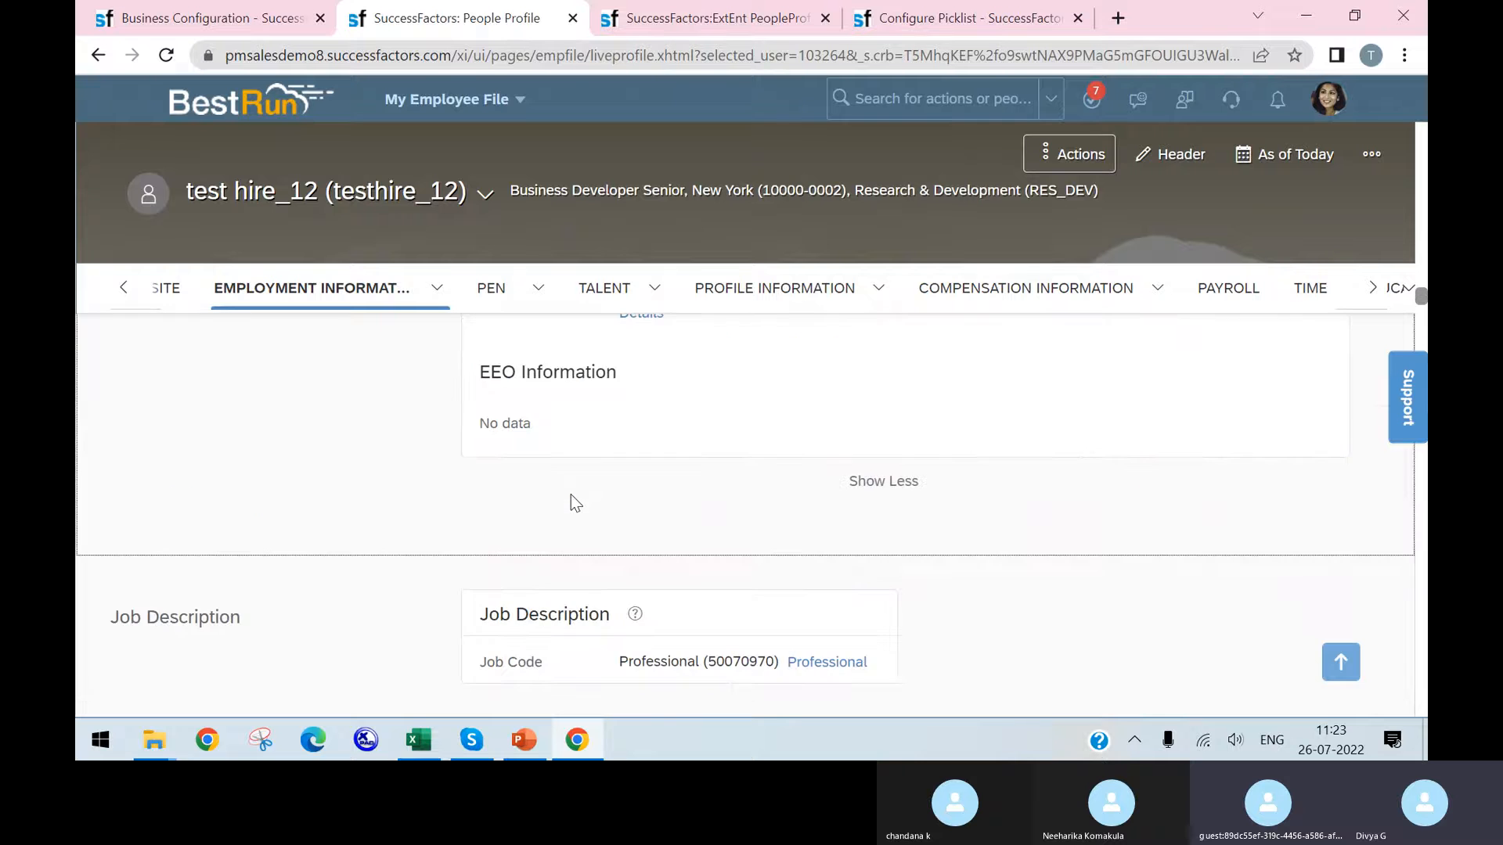
pyautogui.scroll(10, 575, 477)
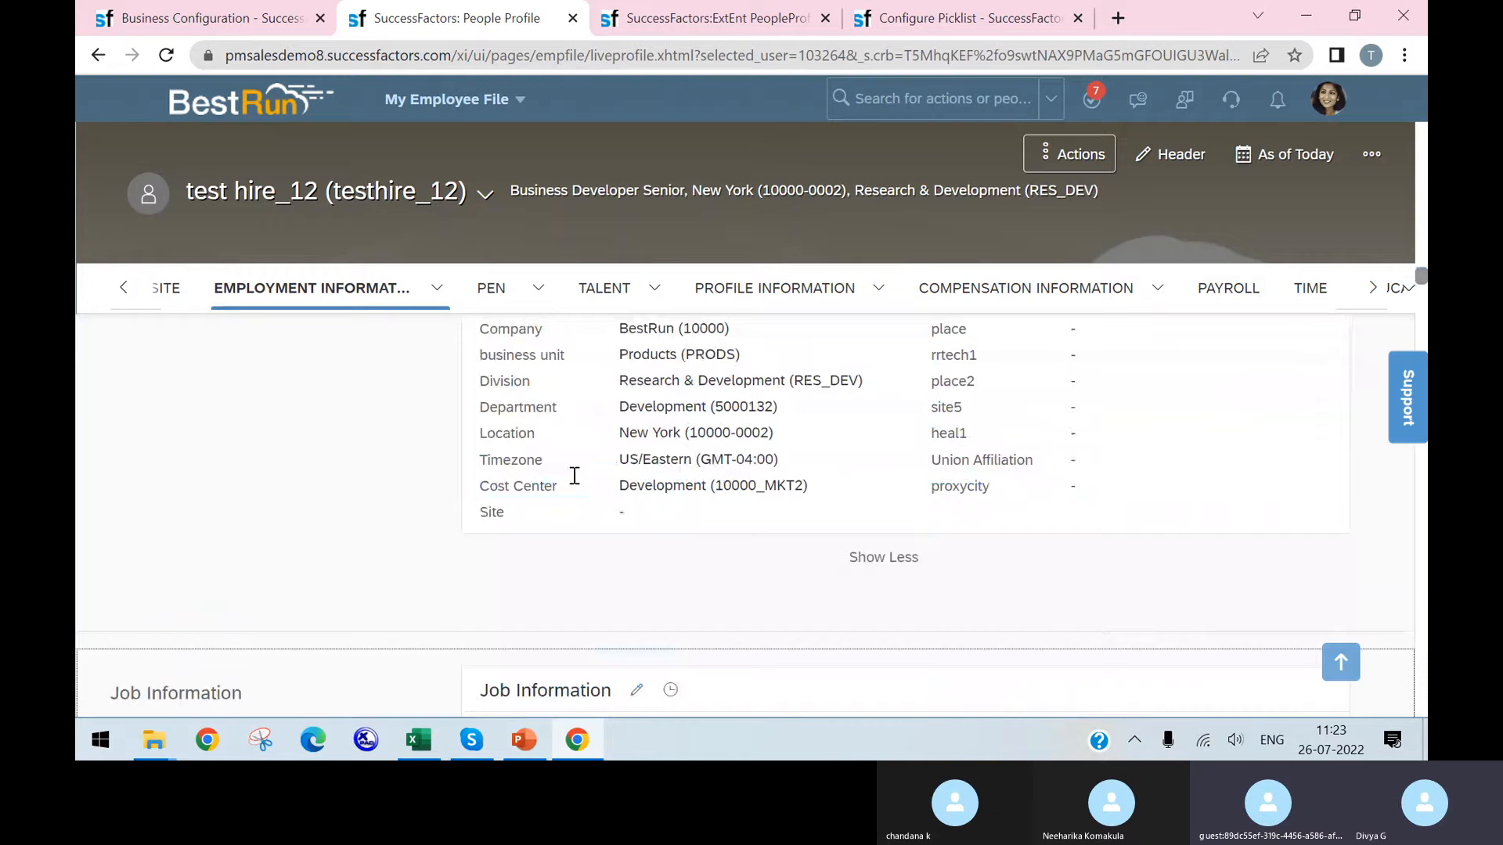
pyautogui.scroll(3, 574, 475)
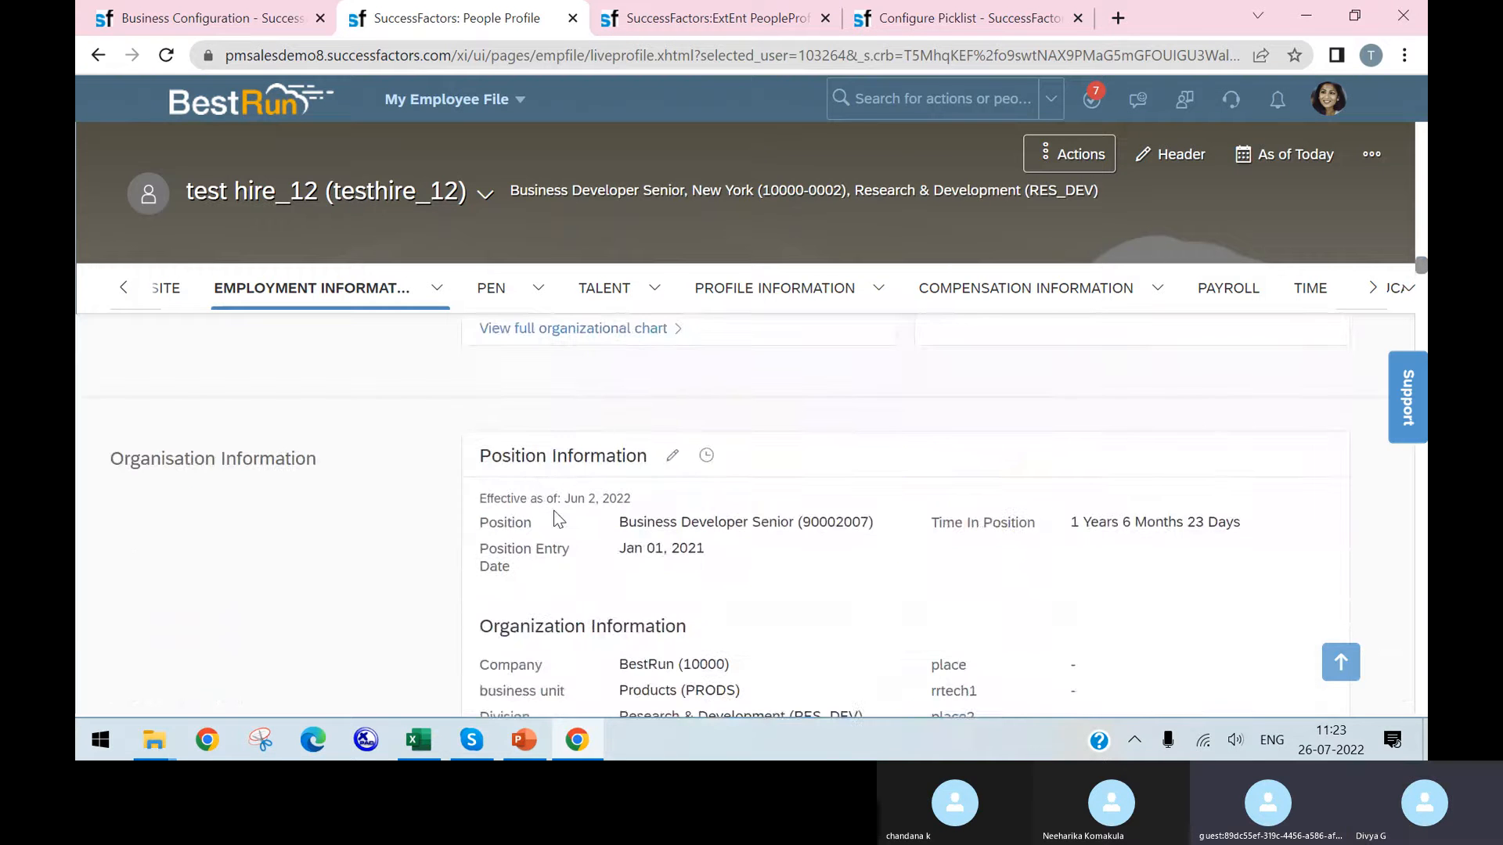
pyautogui.scroll(-7, 572, 575)
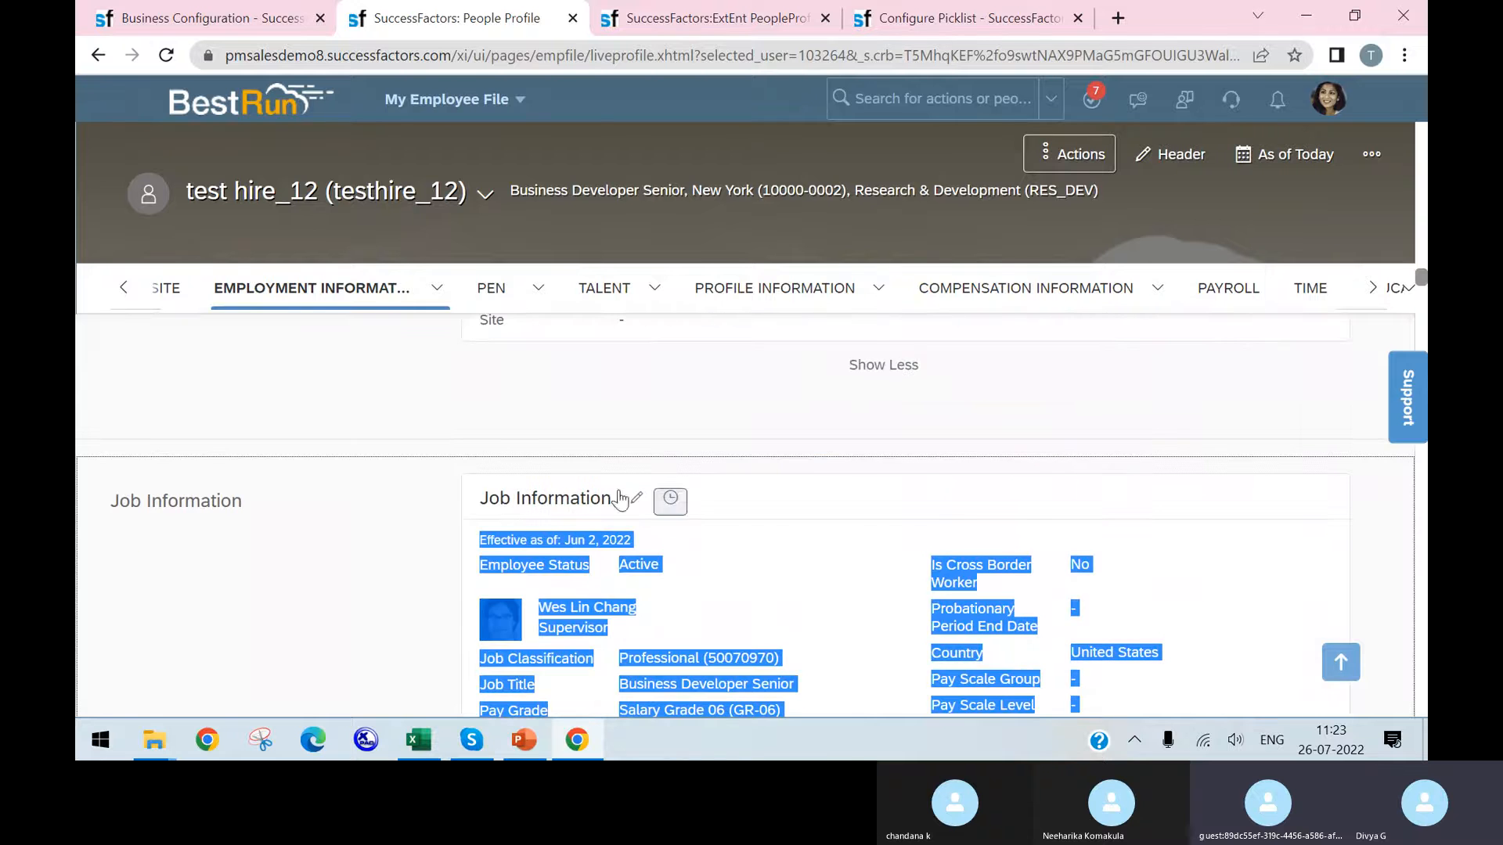
# Assign the position field of the jobInfo element to the Job Information section and highlight the Section column heading.
pyautogui.click(689, 19)
pyautogui.click(200, 18)
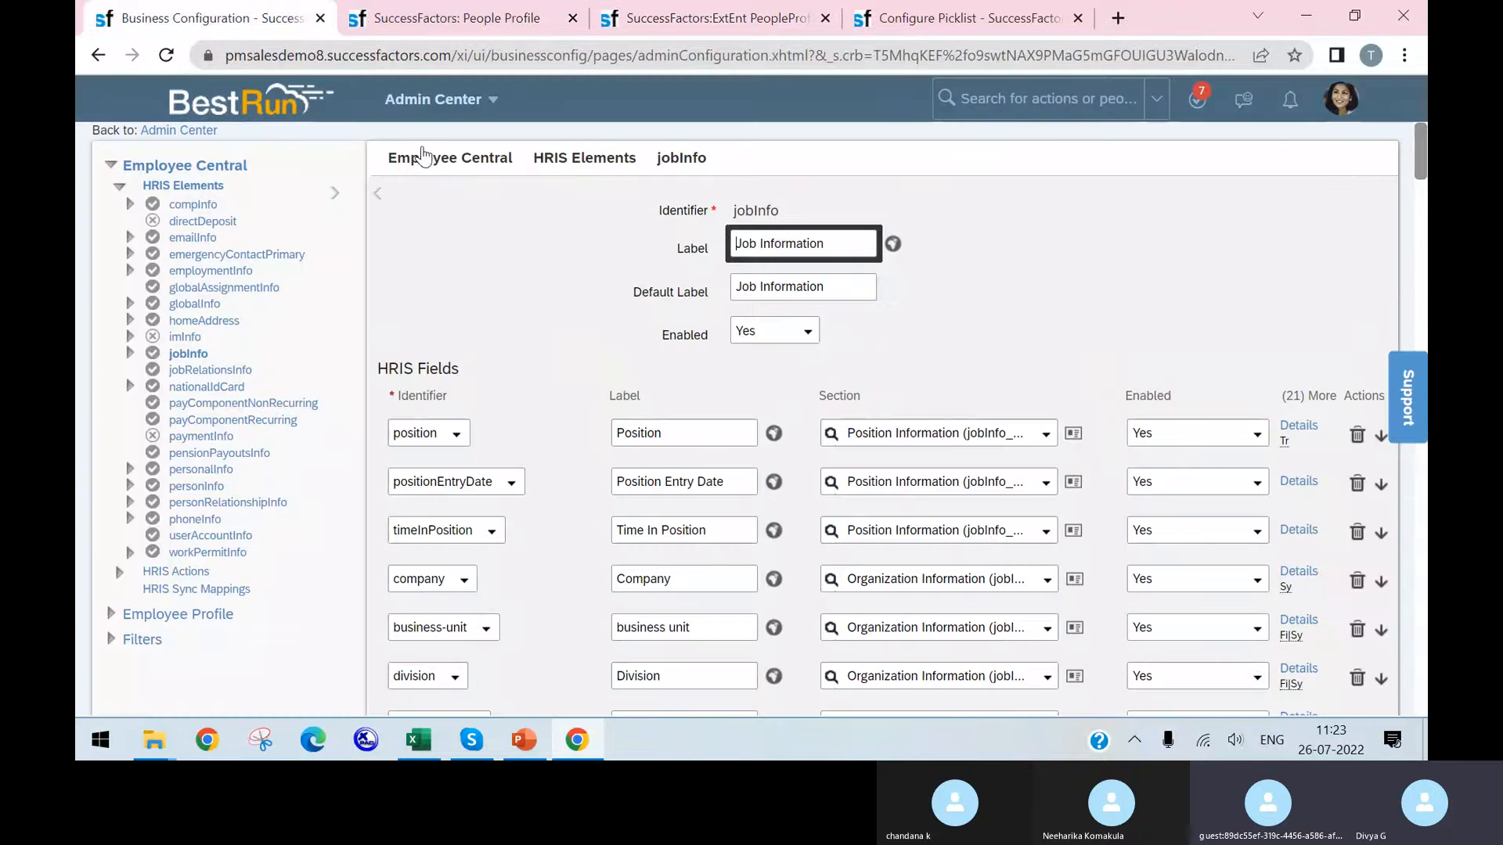
pyautogui.click(1045, 438)
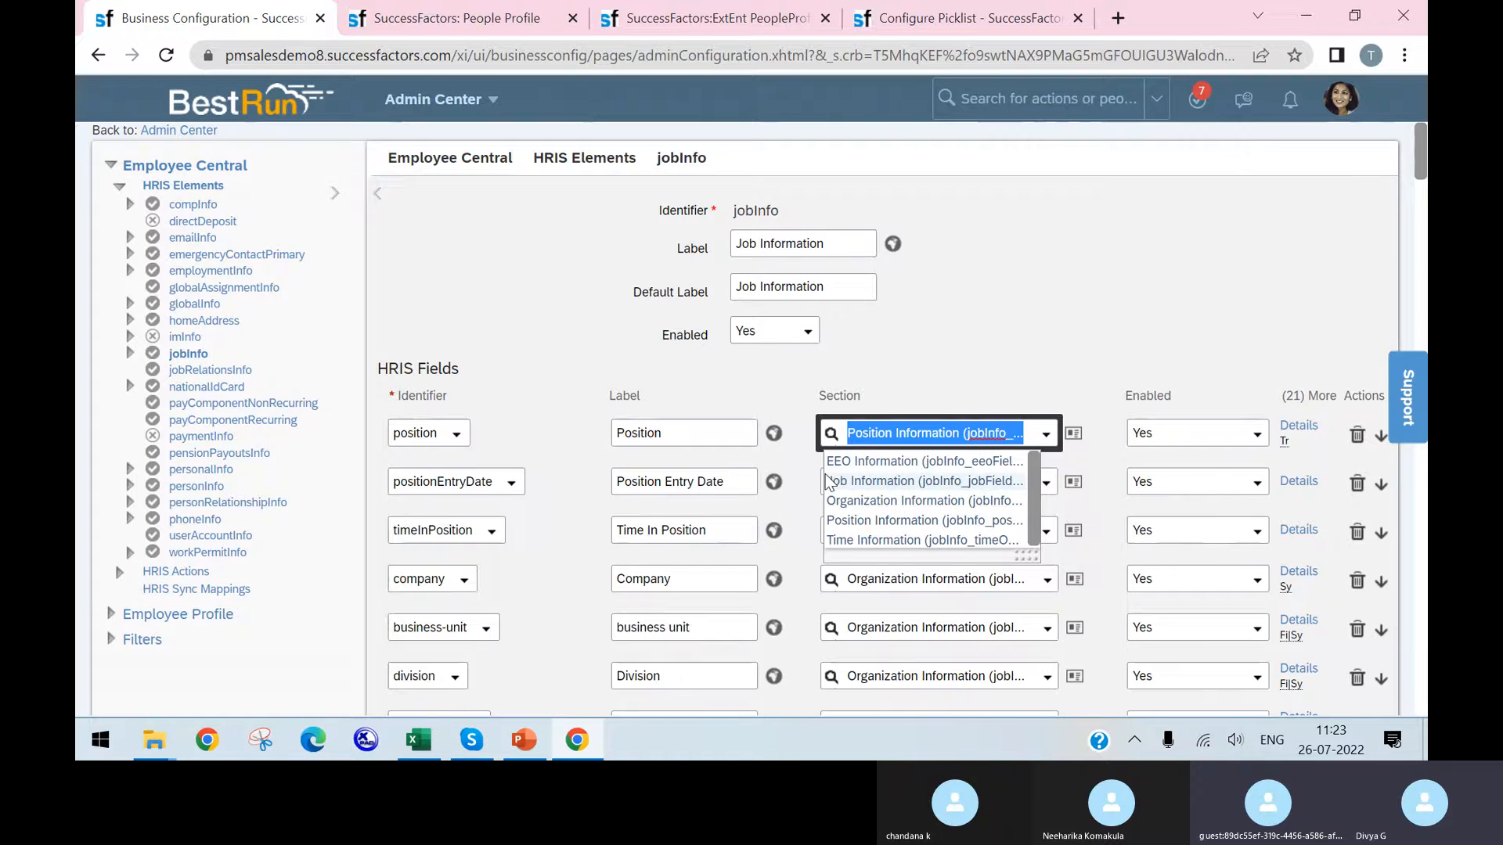
pyautogui.click(925, 481)
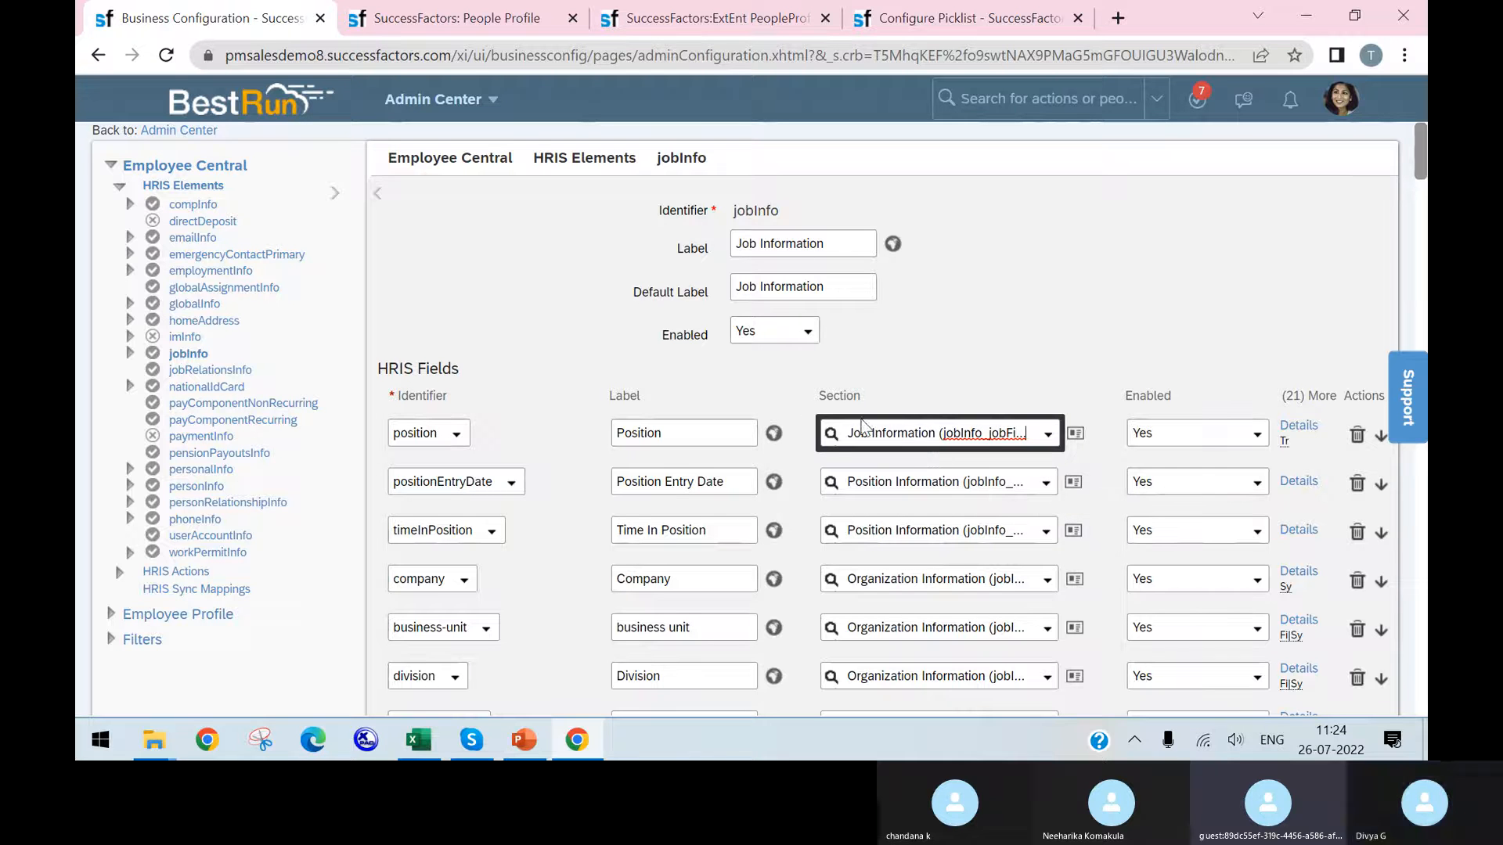
pyautogui.moveTo(814, 399); pyautogui.dragTo(926, 398)
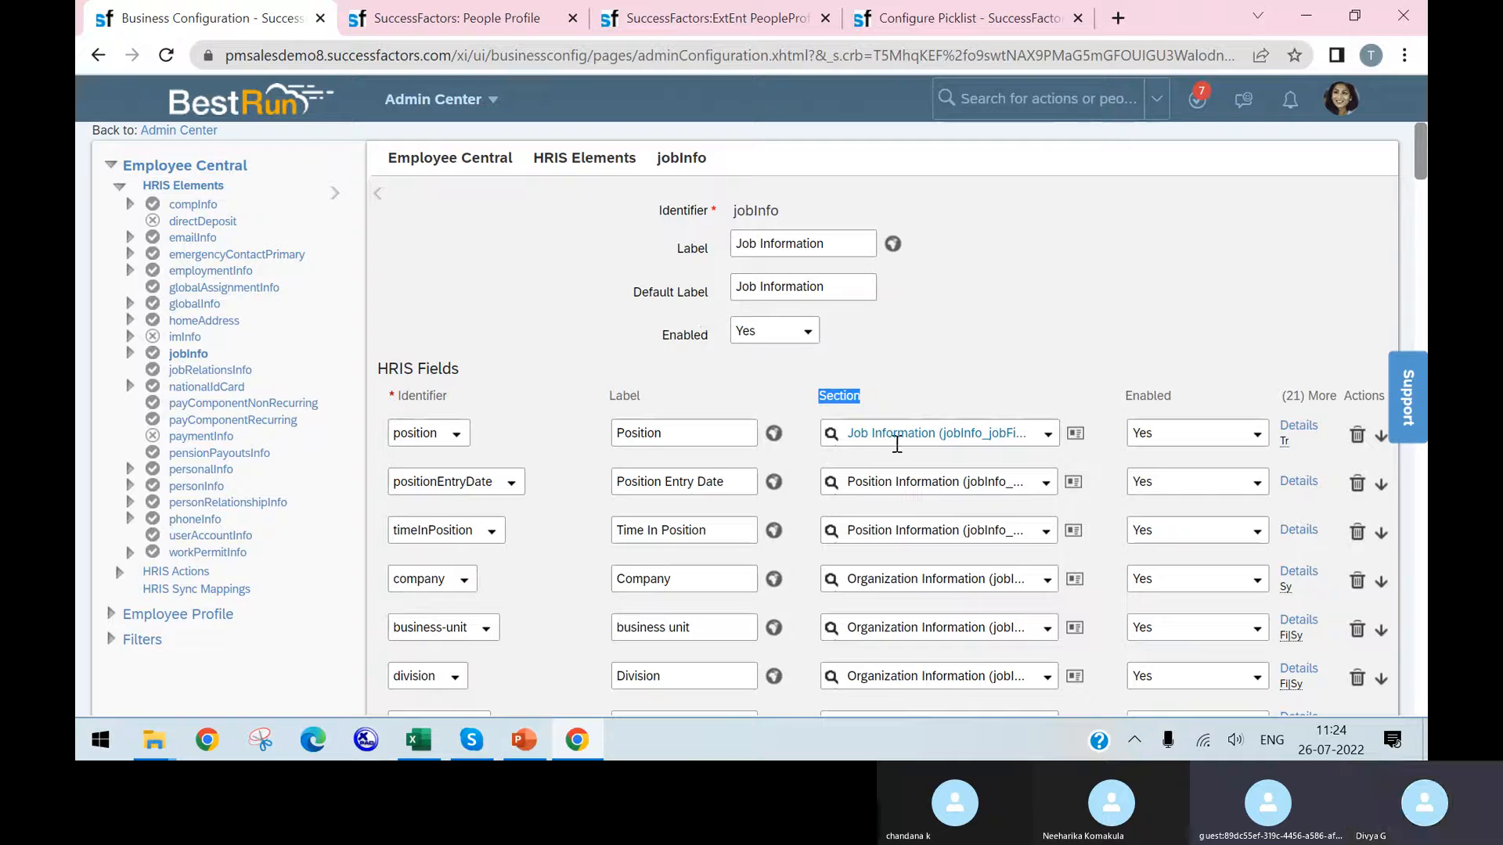
# Review the sections available for the position field, from EEO Information to Time Information, without choosing another.
pyautogui.click(1040, 439)
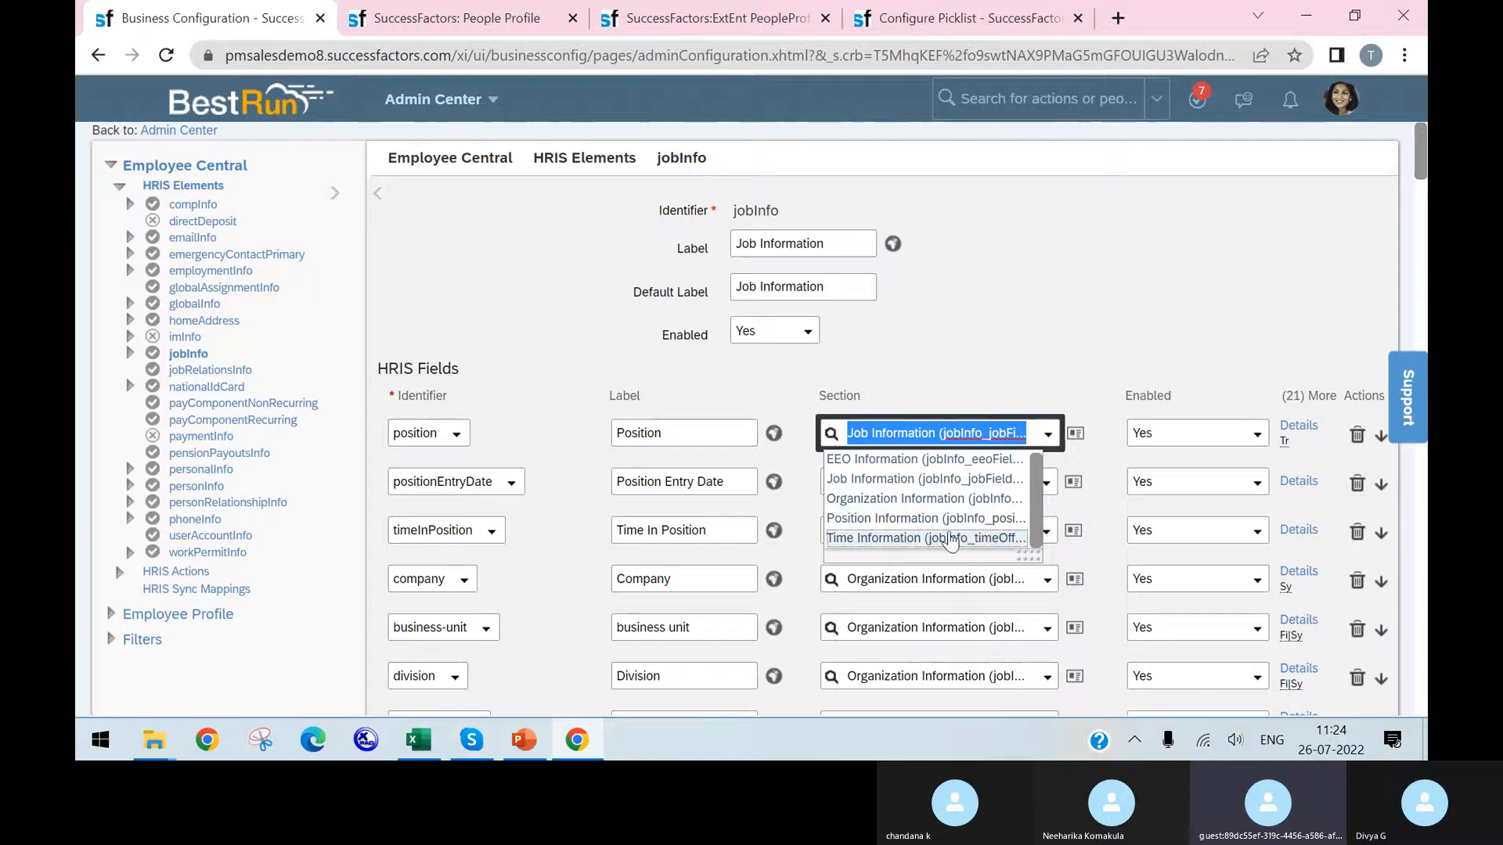
pyautogui.click(1021, 389)
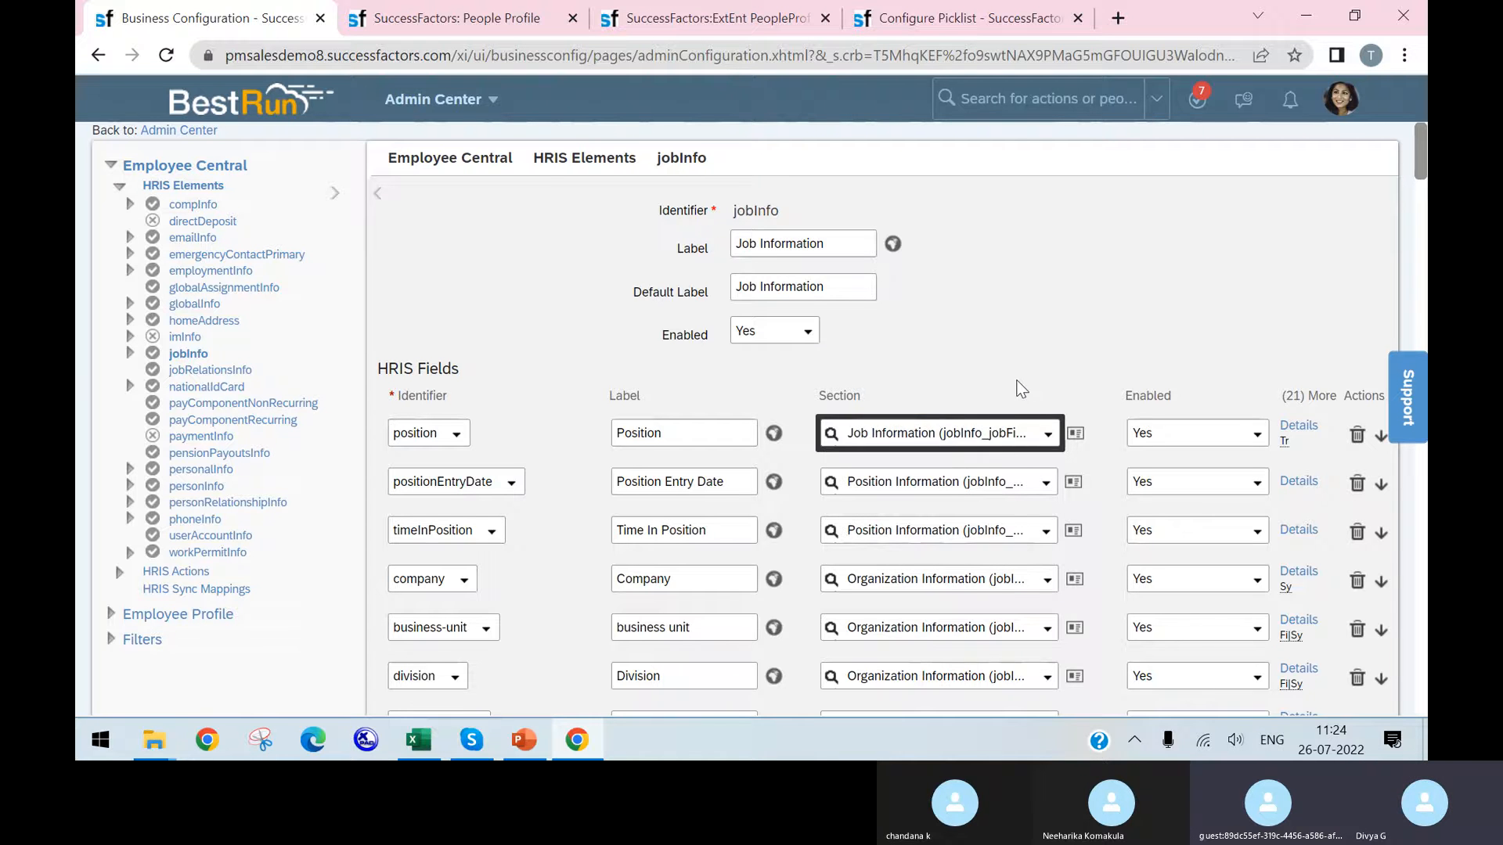
pyautogui.click(1045, 435)
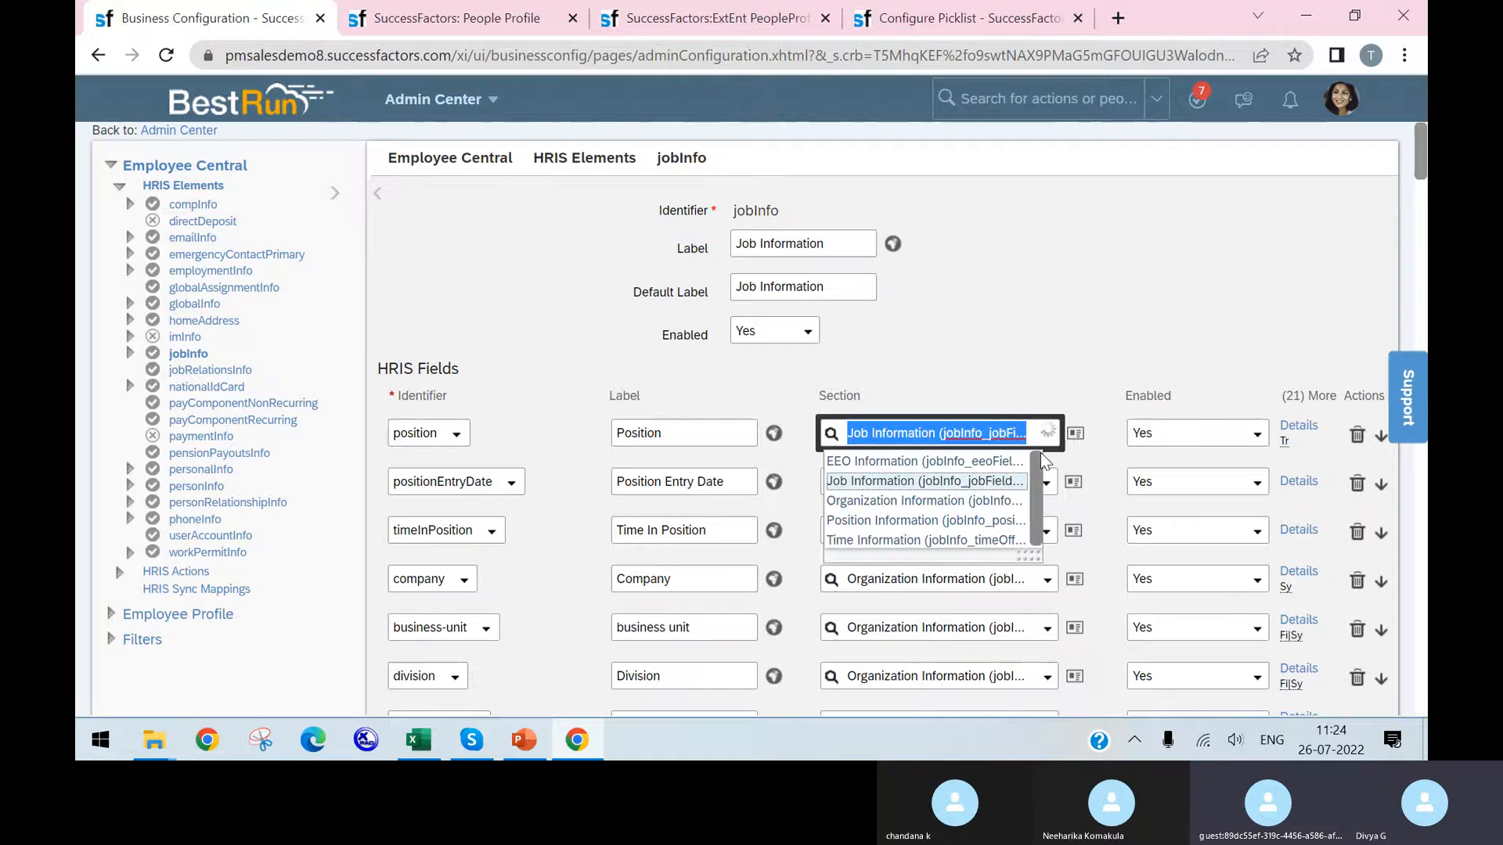
pyautogui.moveTo(1035, 520); pyautogui.dragTo(1039, 531)
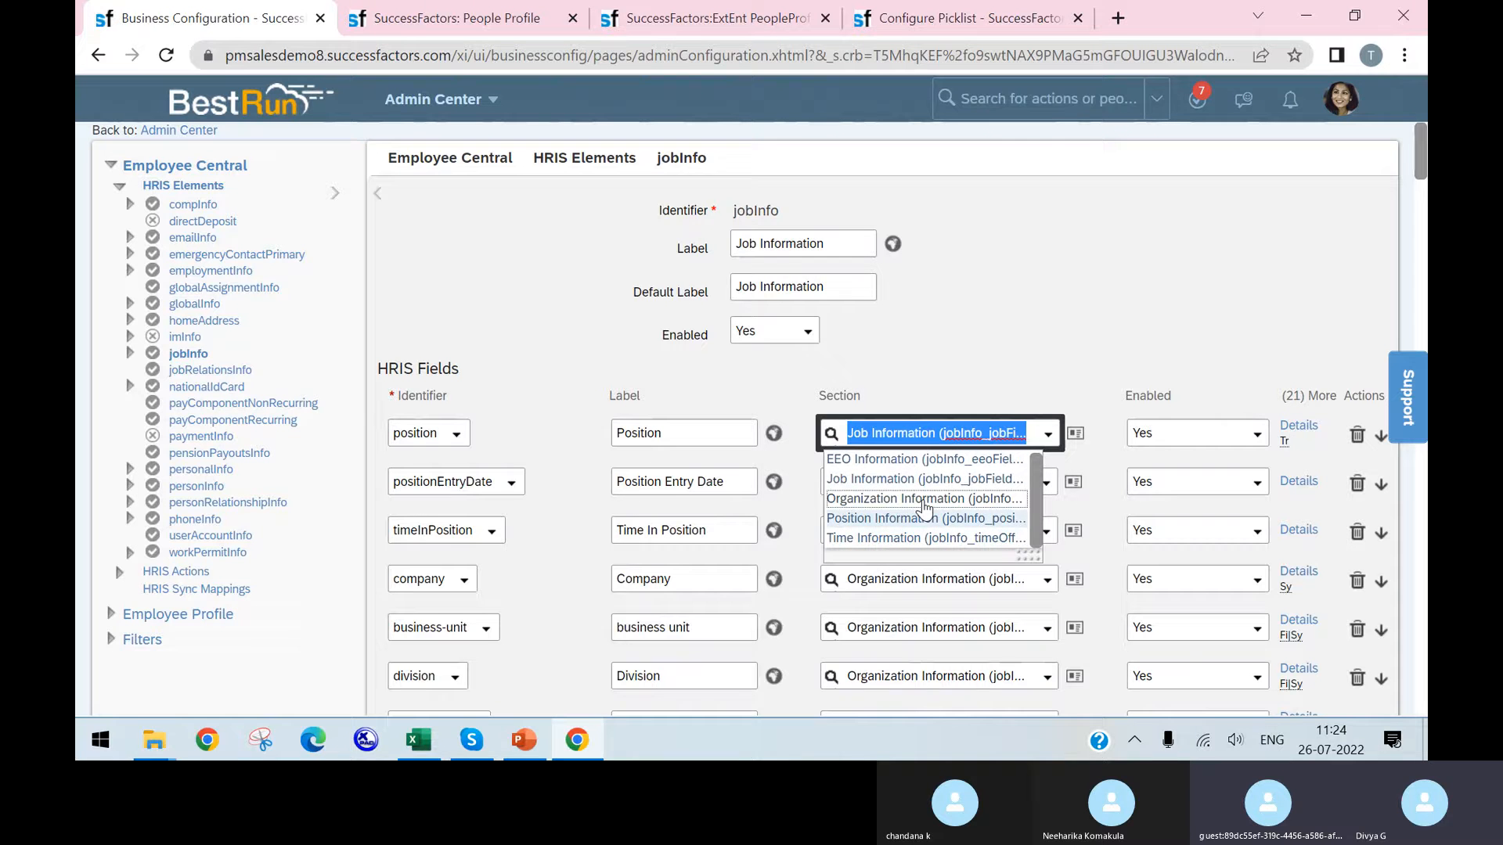
pyautogui.click(1013, 321)
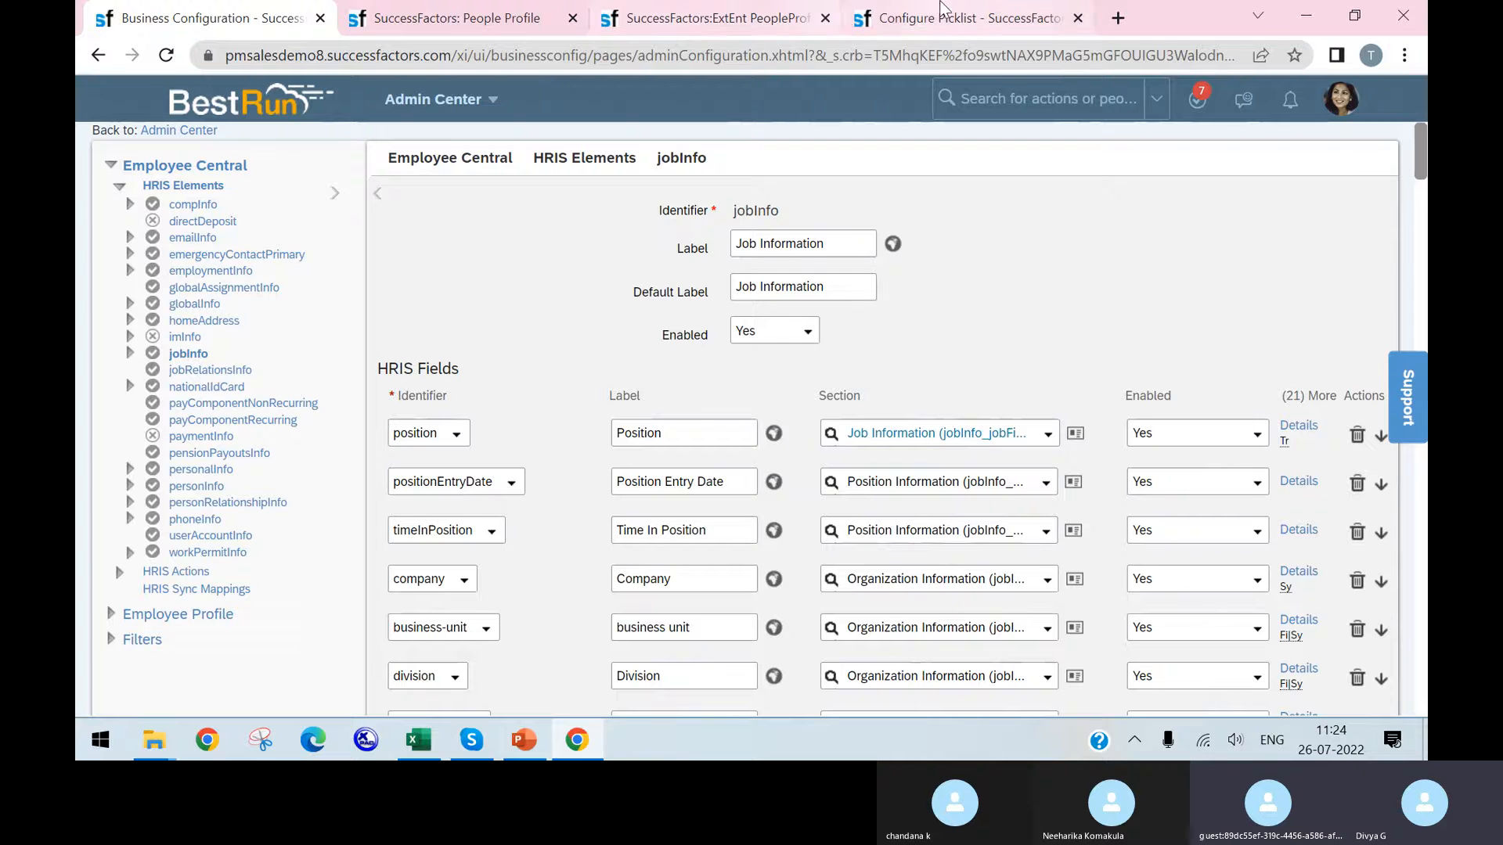
# Check the start of the Add New Employee form, then reload the jobInfo element without saving the position field's section change.
pyautogui.click(783, 18)
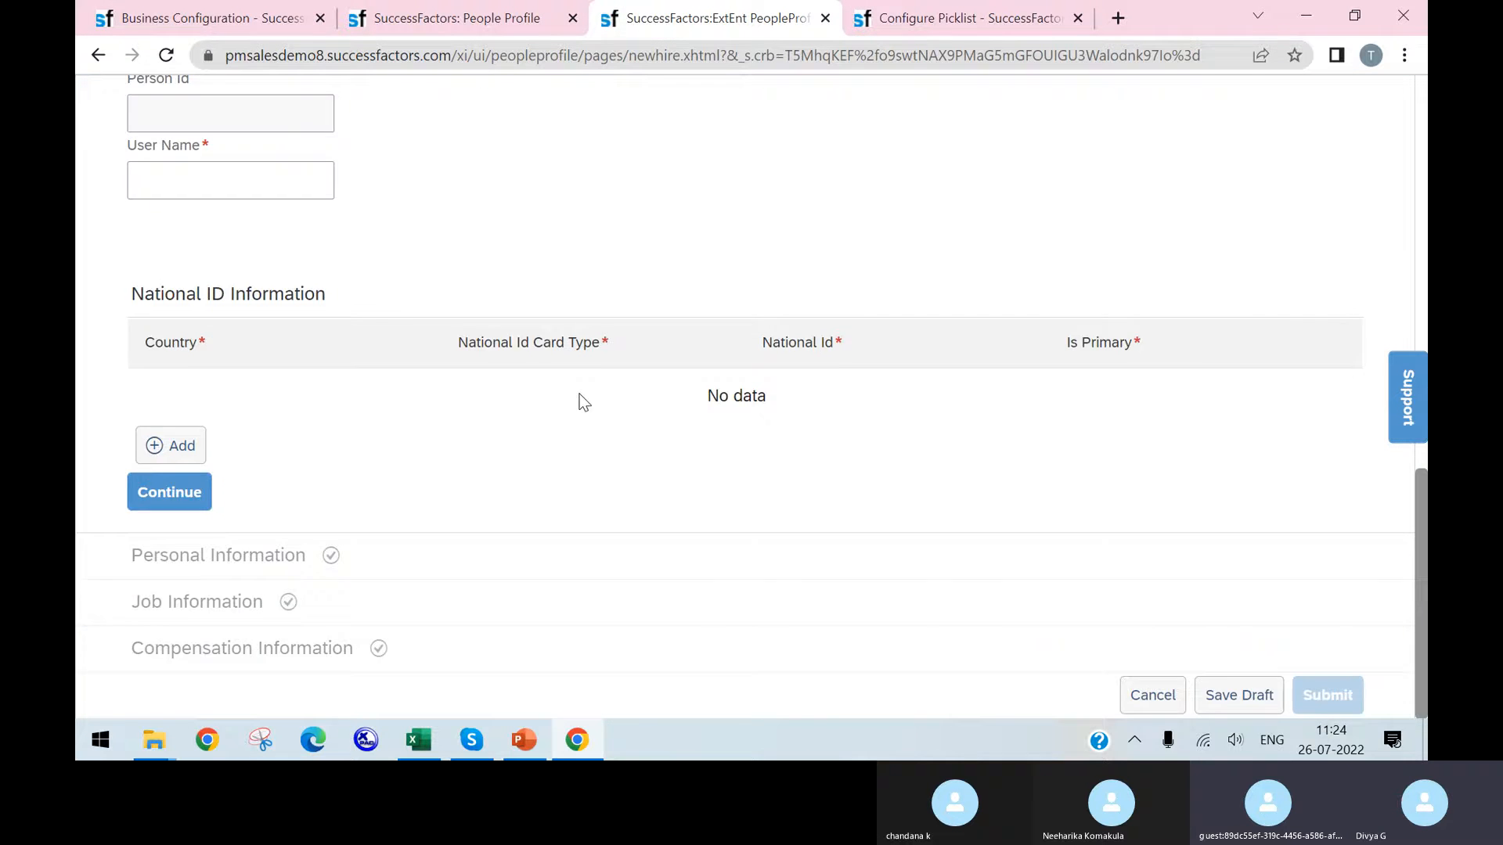
pyautogui.scroll(12, 579, 393)
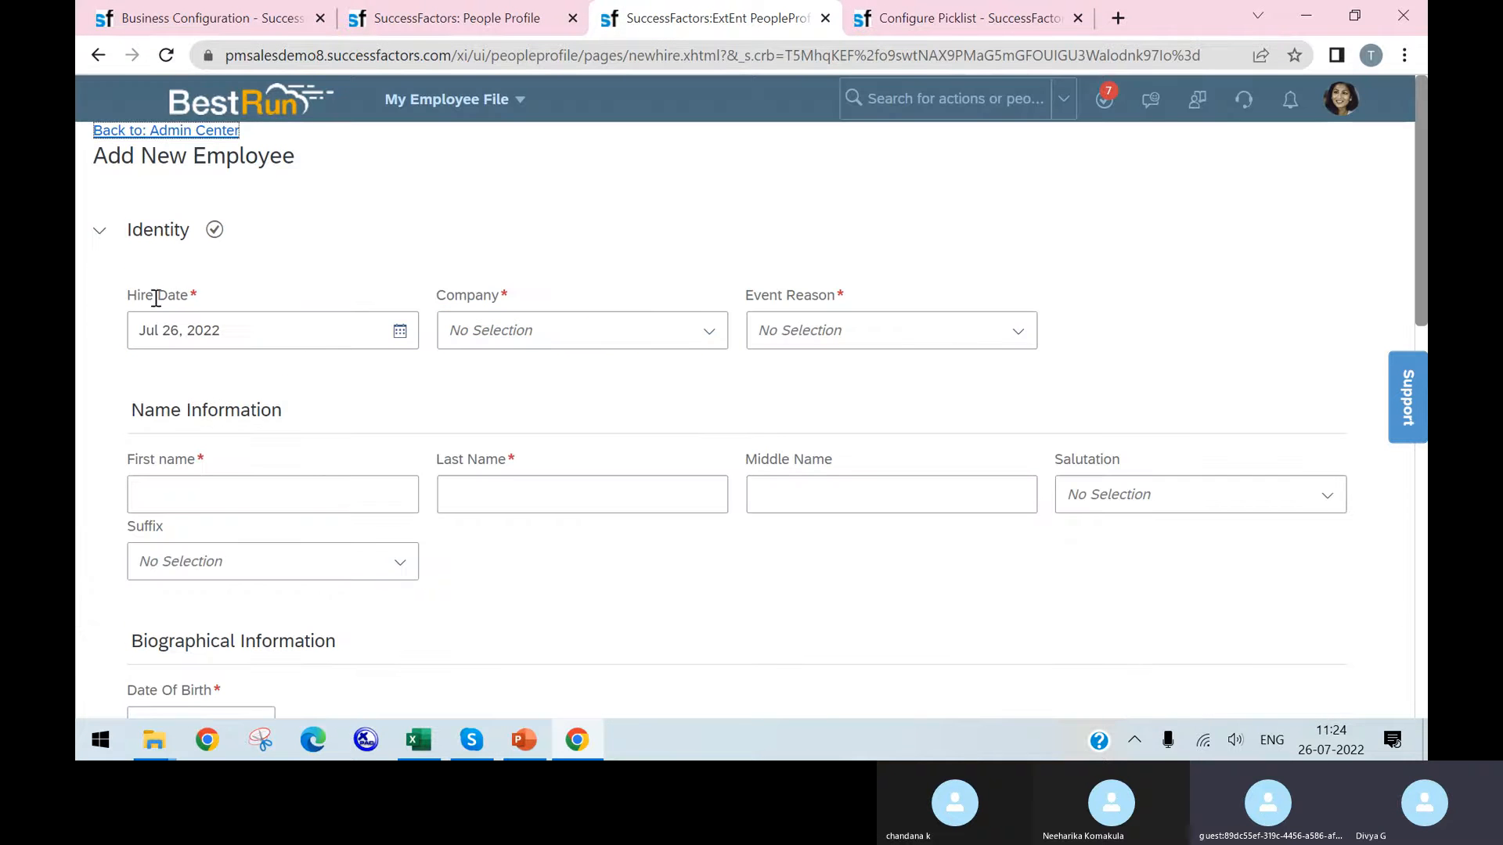
pyautogui.click(501, 22)
pyautogui.click(196, 18)
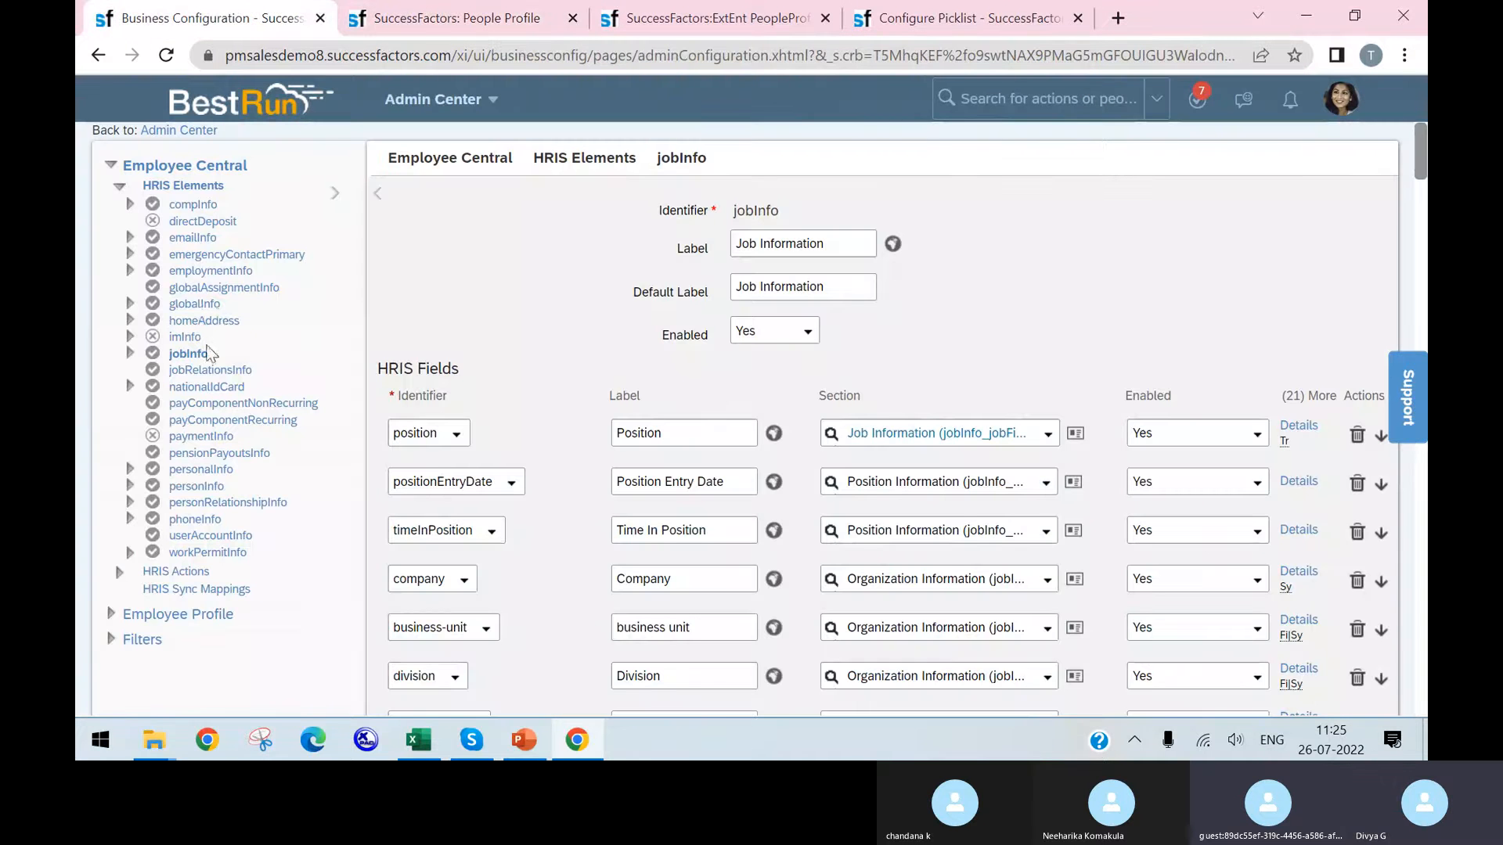
pyautogui.click(187, 353)
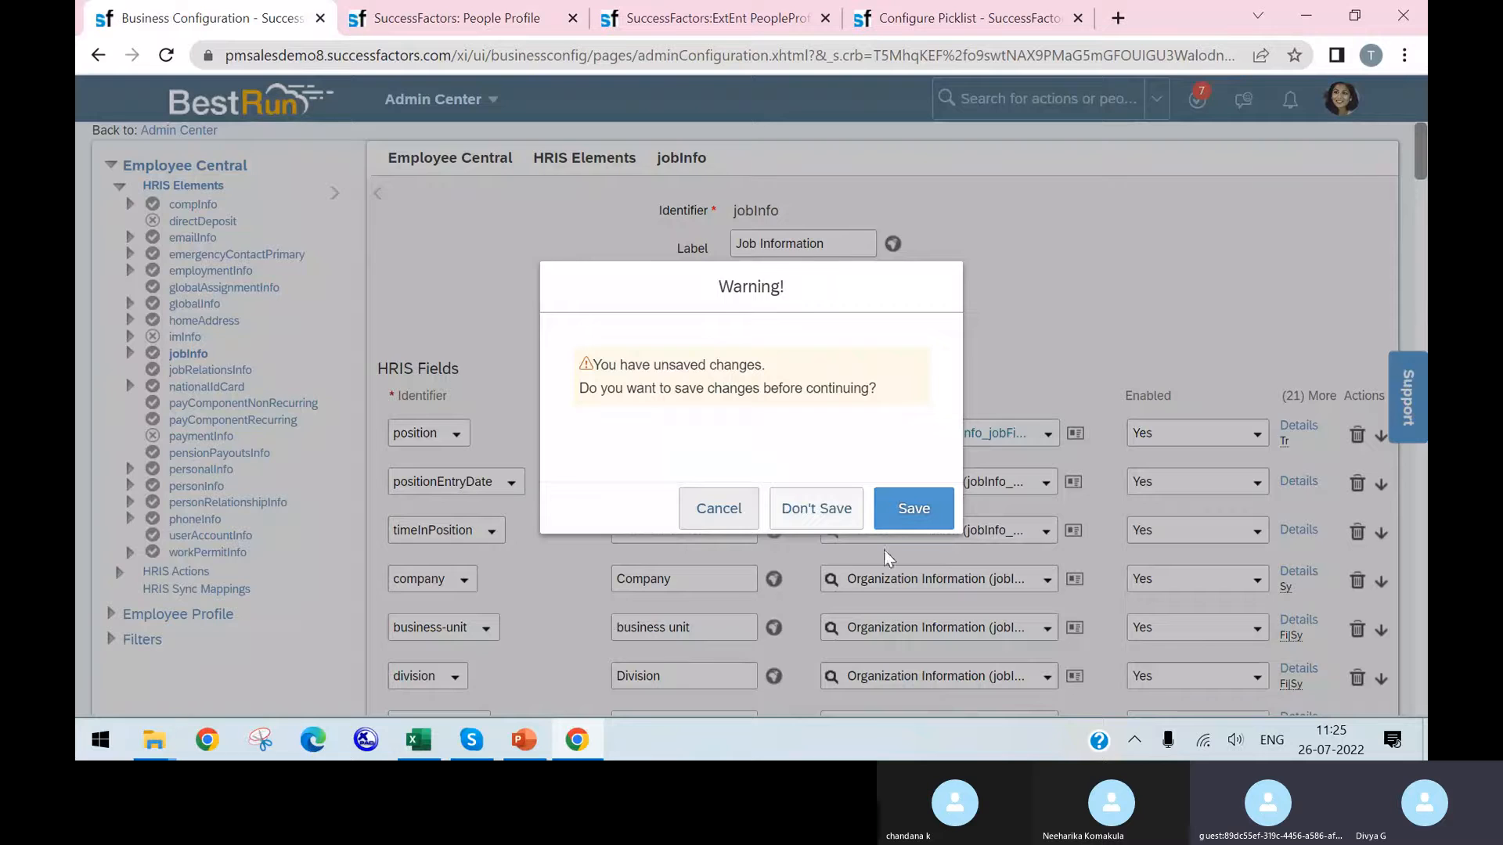
pyautogui.click(815, 509)
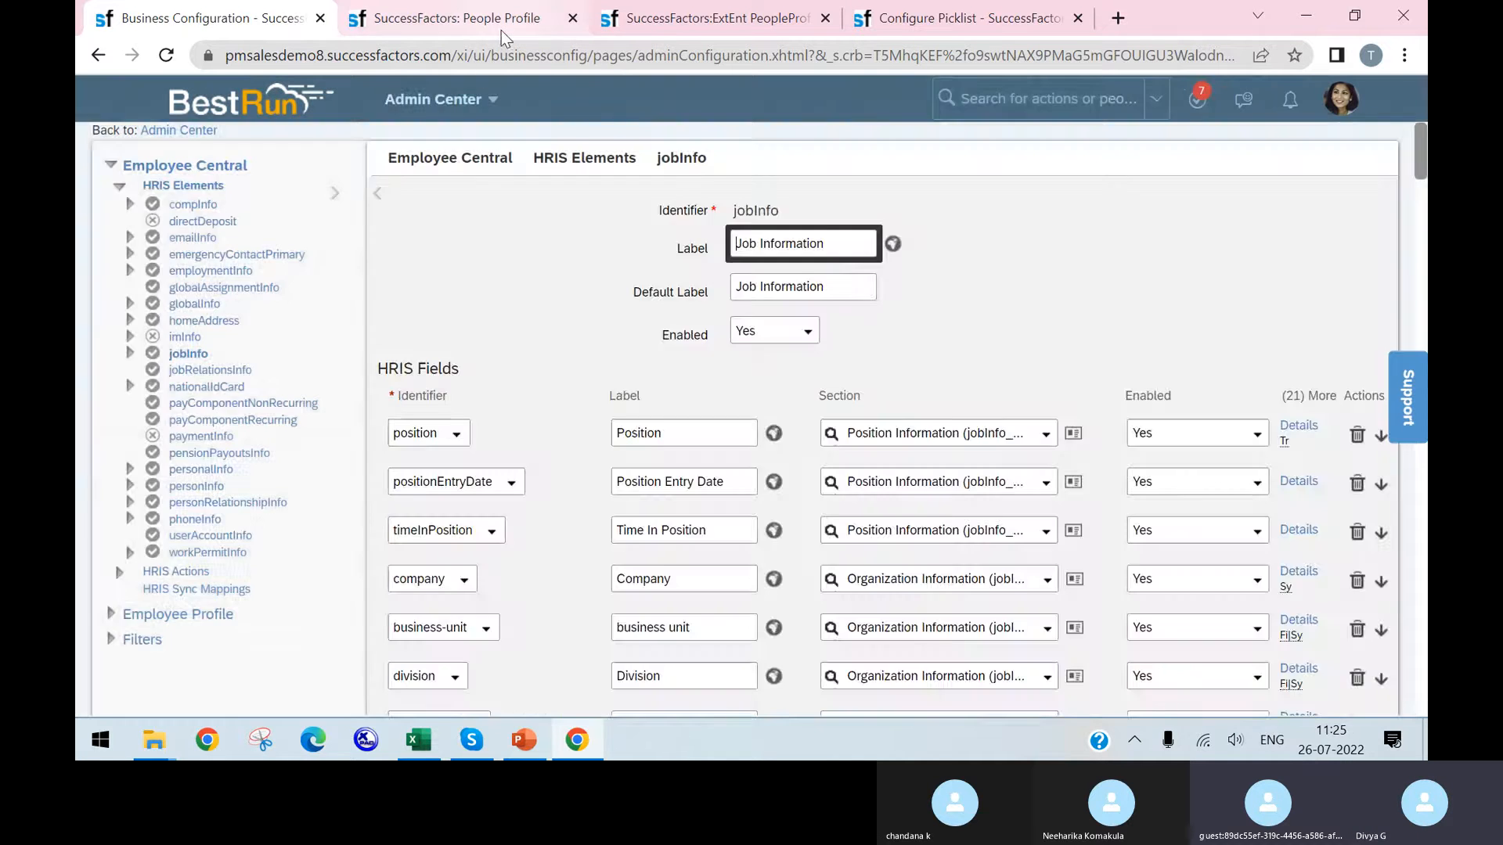
# Return to the Add New Employee form and review its Identity, Name Information and Biographical Information fields.
pyautogui.click(501, 28)
pyautogui.click(774, 17)
pyautogui.click(165, 334)
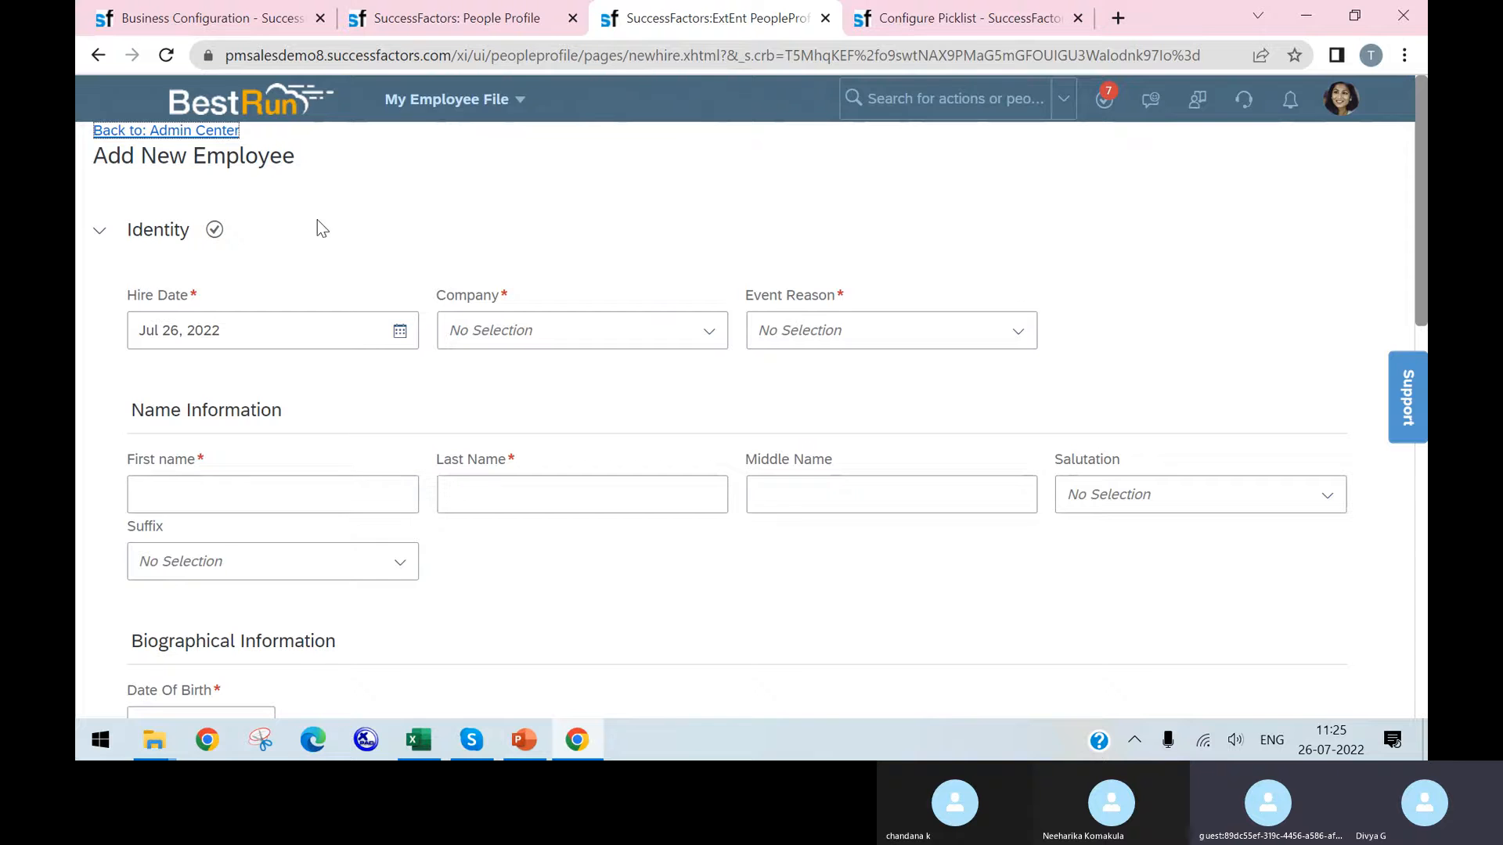
pyautogui.scroll(-1, 596, 530)
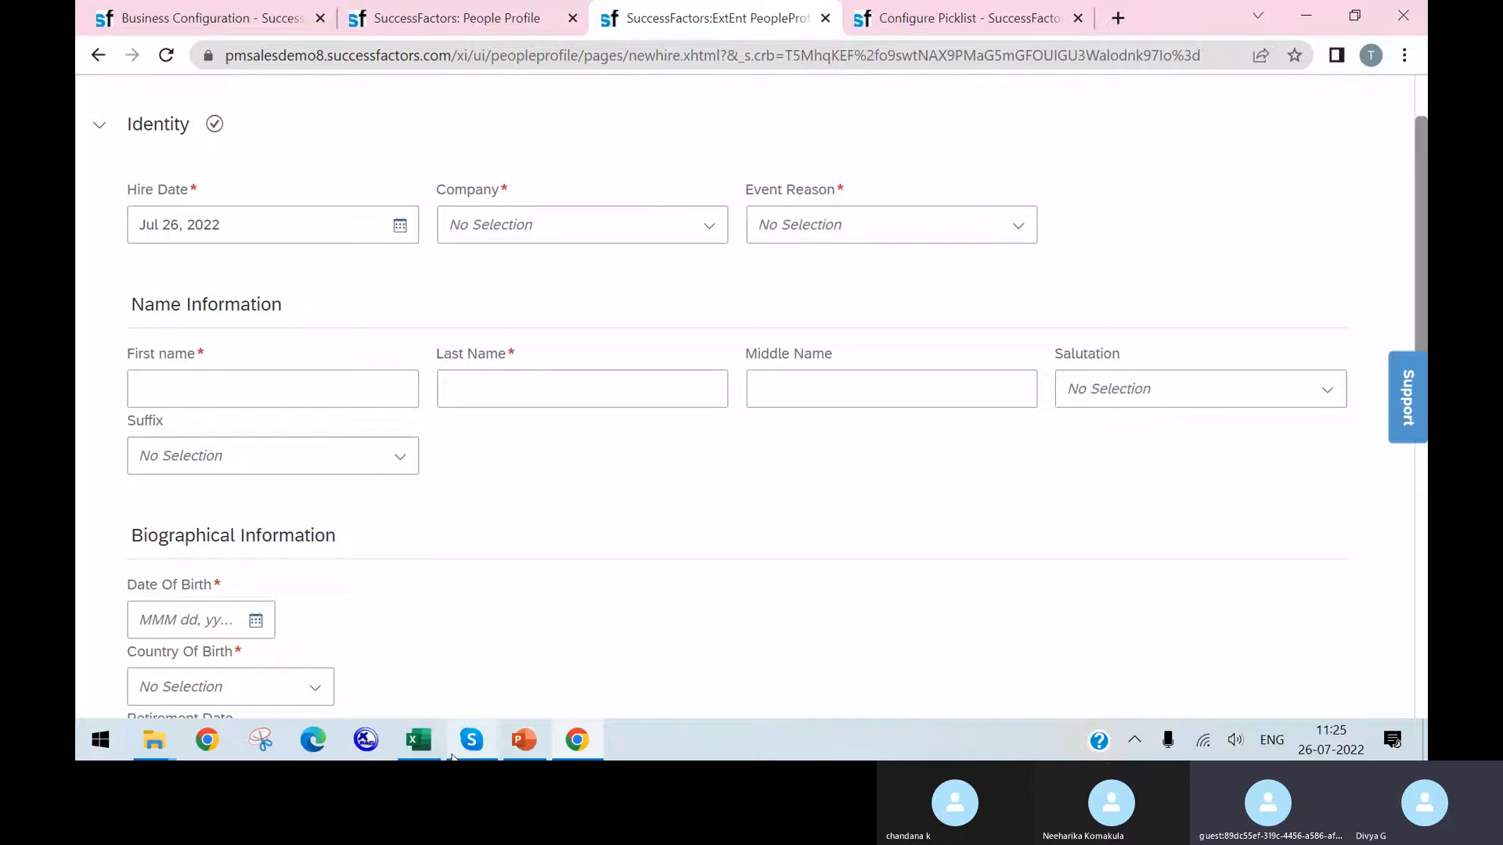
# Switch to the employee data configuration workbook in Excel and open the Biographical Info and Personal Info sheets.
pyautogui.click(420, 740)
pyautogui.click(109, 681)
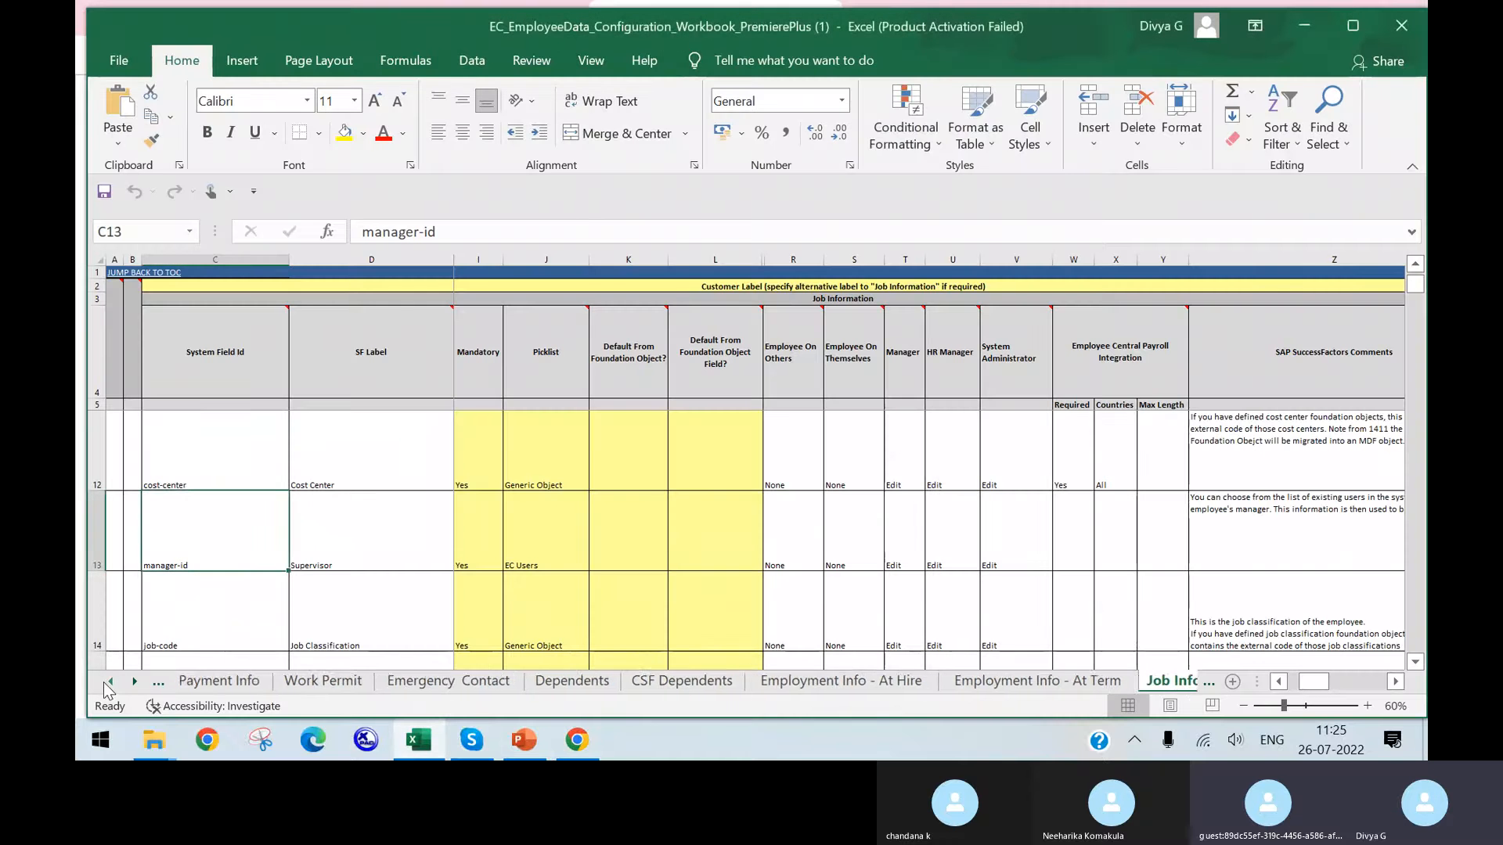
pyautogui.click(110, 681)
pyautogui.click(110, 681)
pyautogui.click(110, 682)
pyautogui.click(110, 682)
pyautogui.click(110, 682)
pyautogui.click(110, 681)
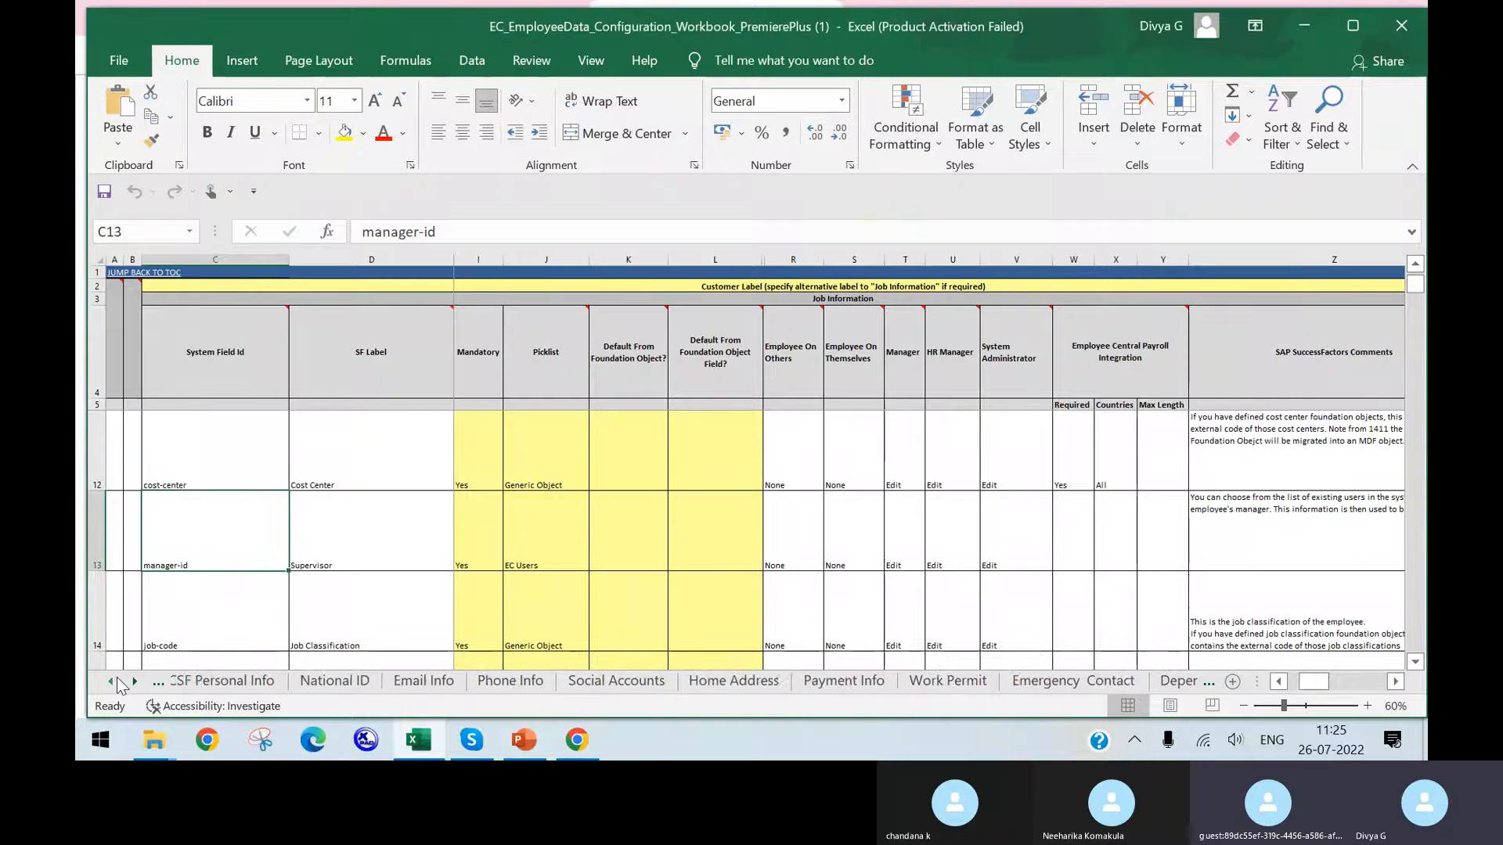
pyautogui.click(111, 682)
pyautogui.click(110, 682)
pyautogui.click(110, 682)
pyautogui.click(110, 682)
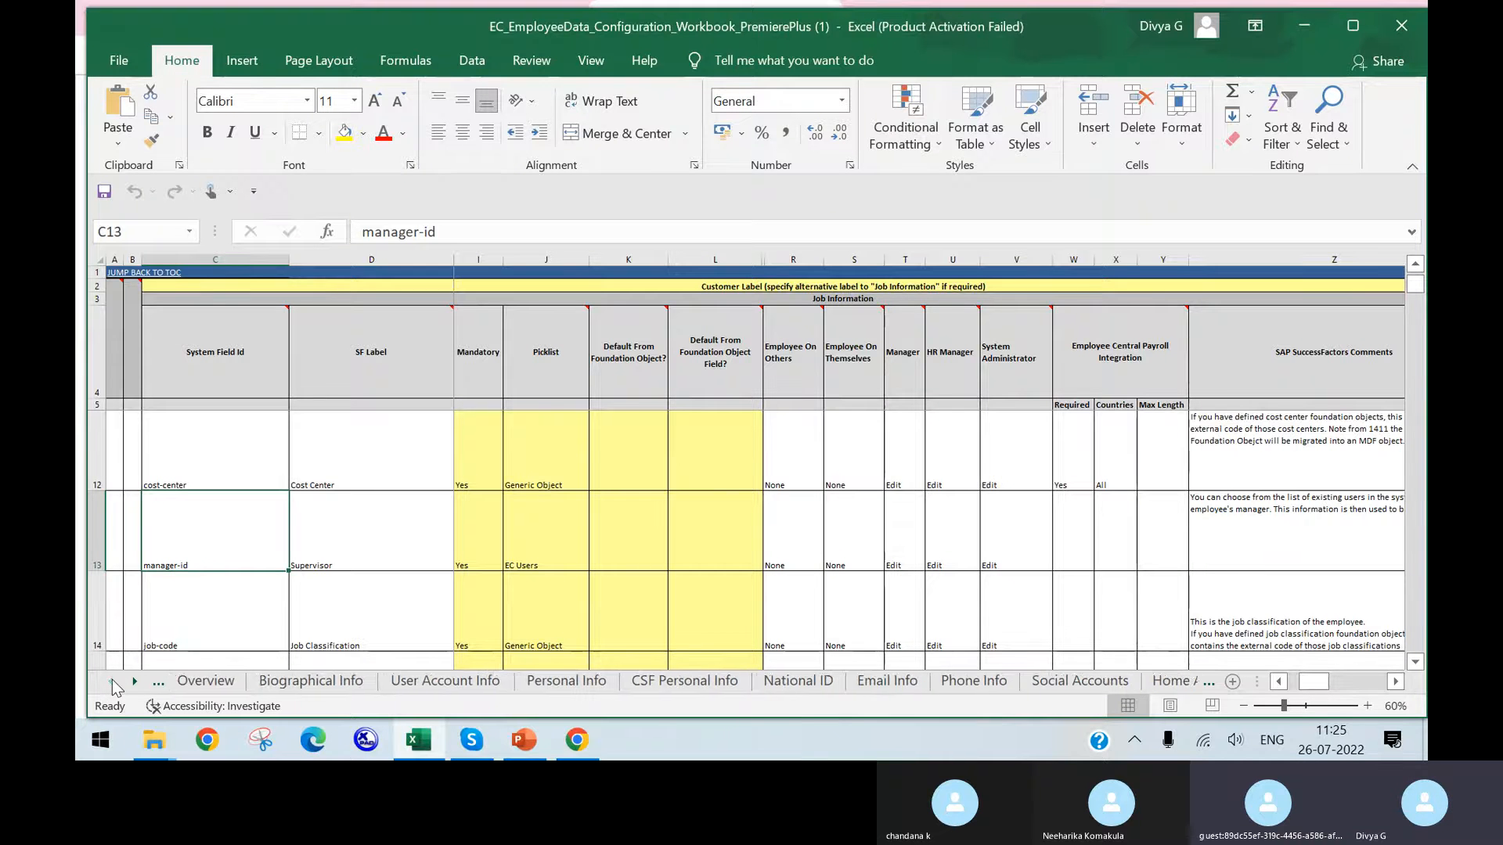
pyautogui.click(313, 681)
pyautogui.click(579, 682)
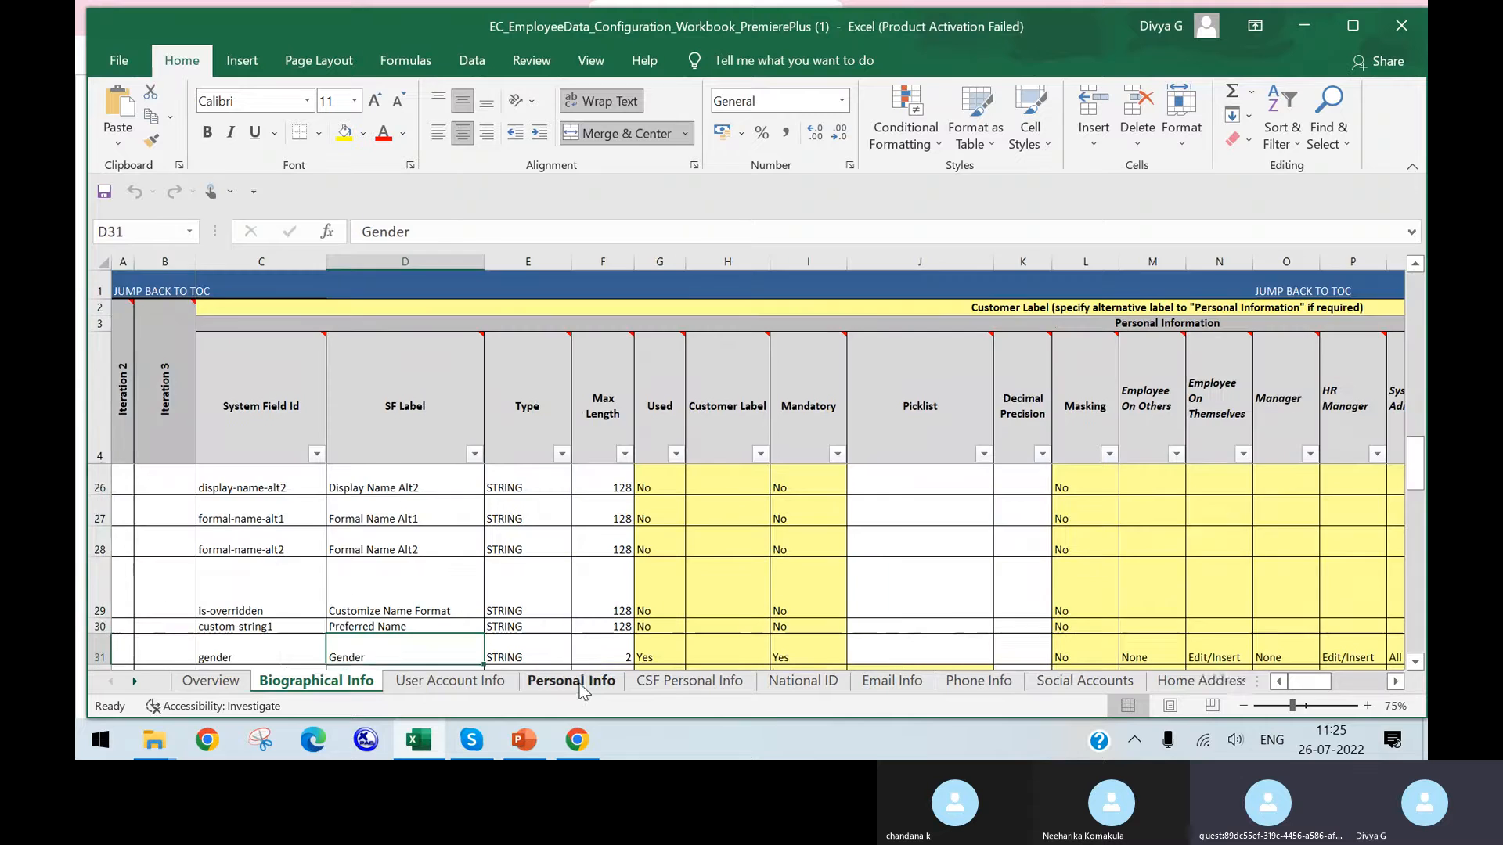
# Switch back to the Add New Employee form in Chrome and highlight the Personal Information and Job Information section headings.
pyautogui.click(577, 740)
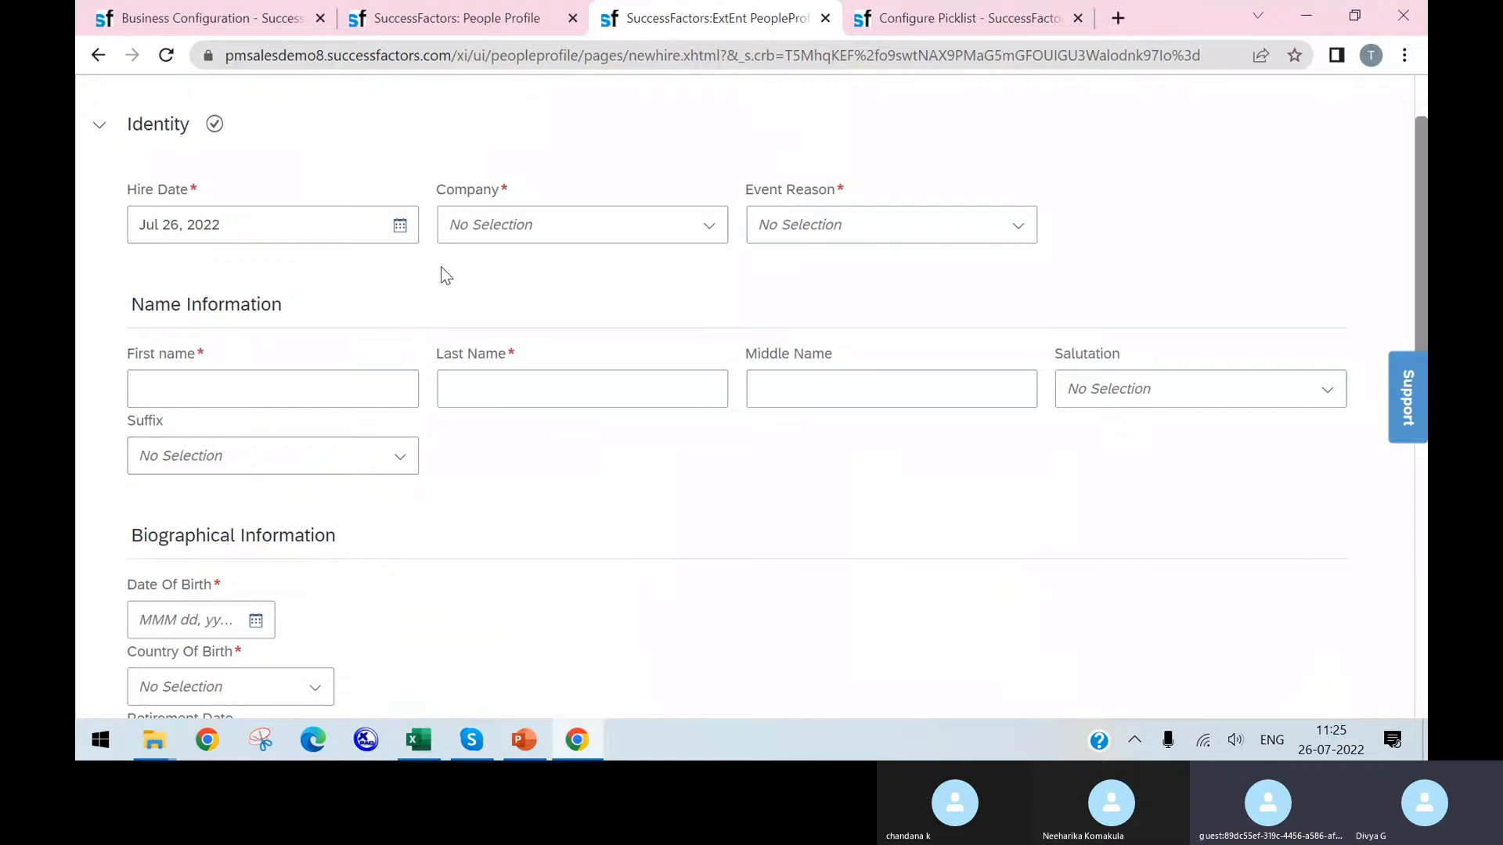
pyautogui.scroll(-10, 555, 614)
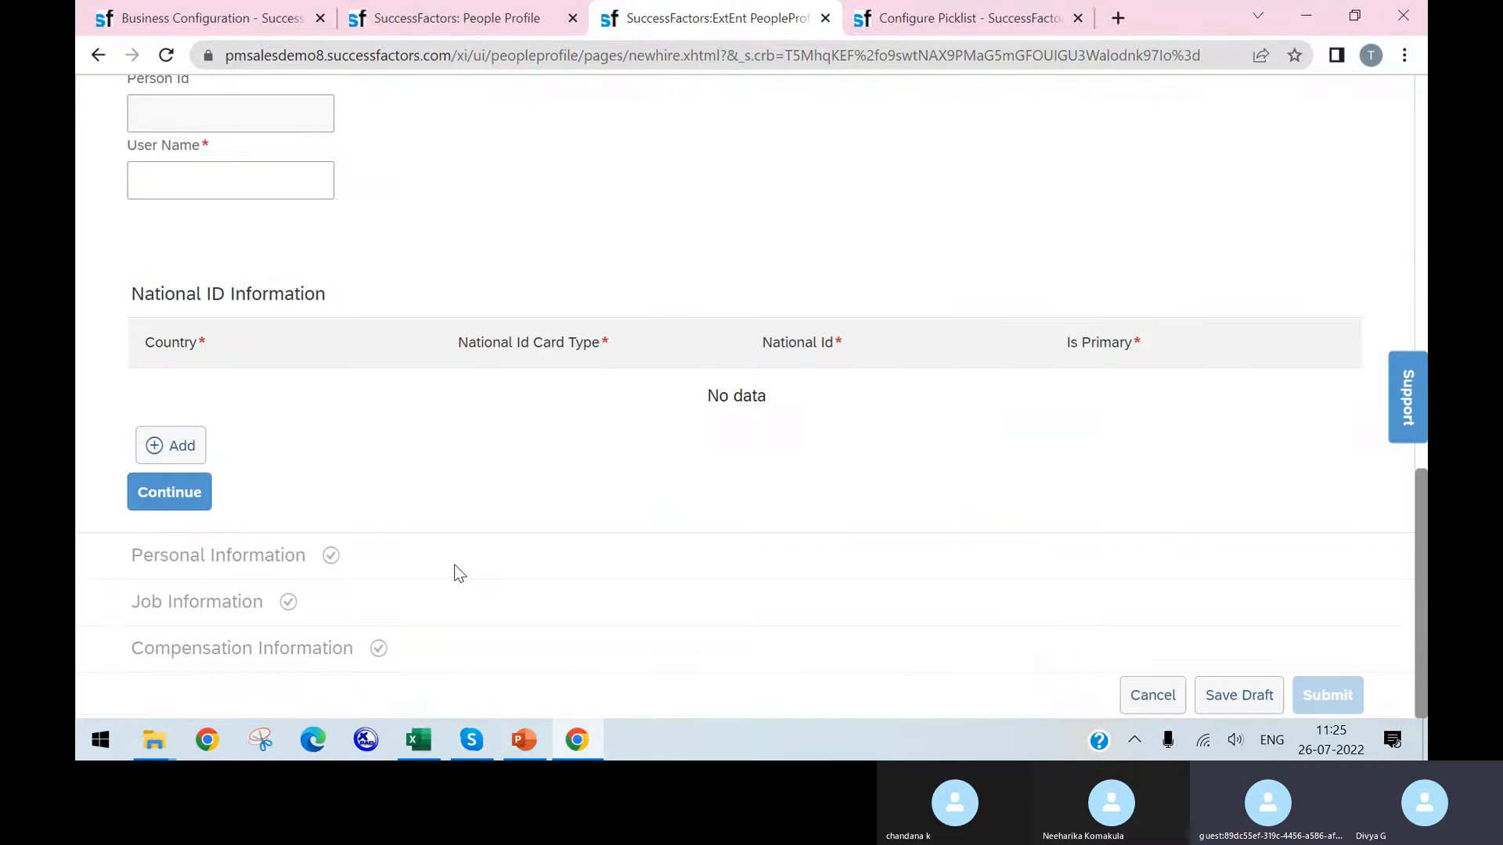
pyautogui.moveTo(128, 556); pyautogui.dragTo(319, 575)
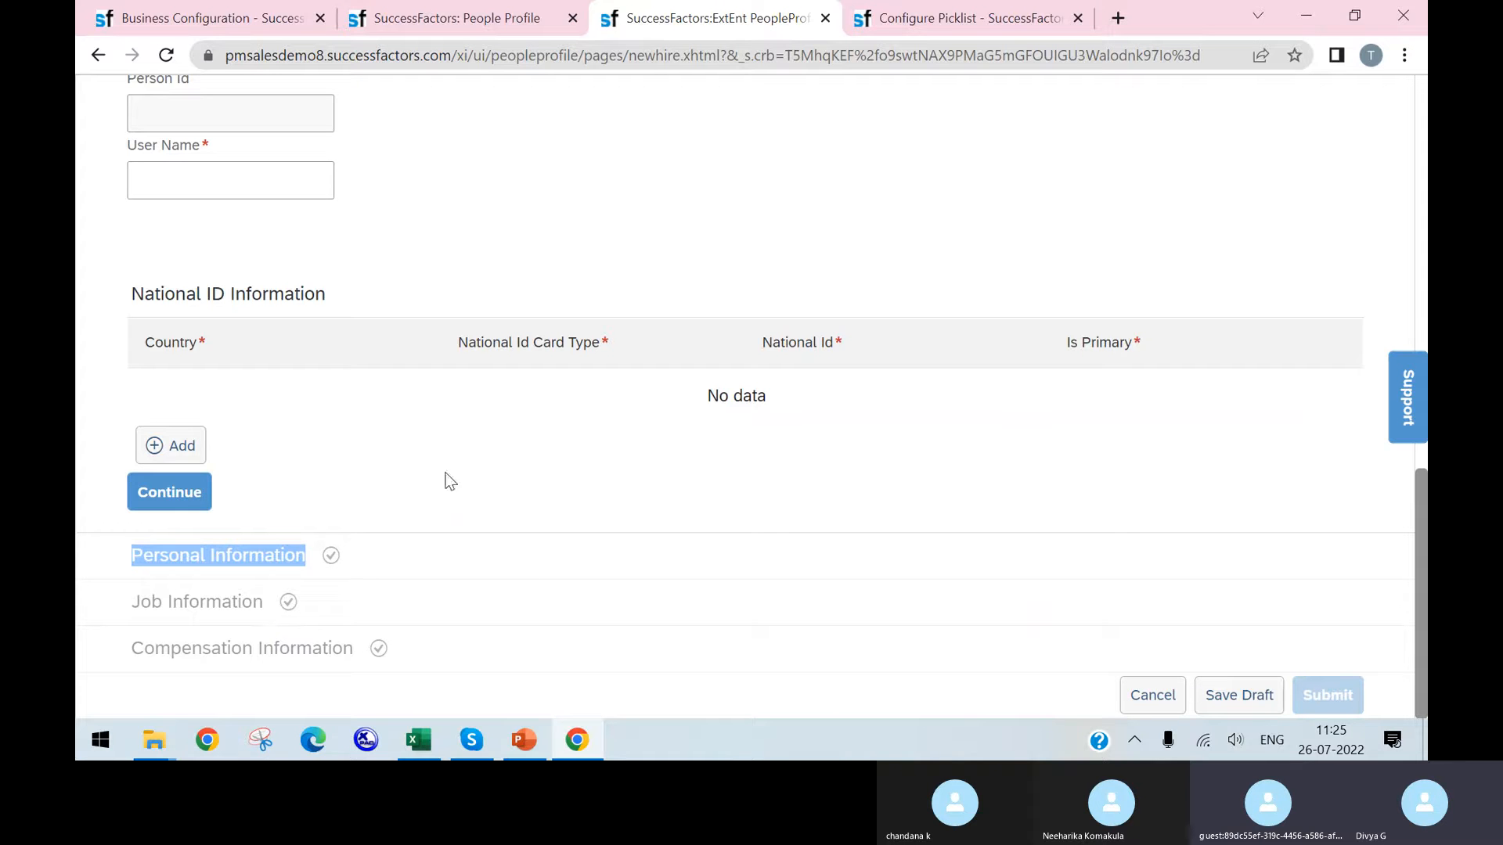
pyautogui.moveTo(127, 607); pyautogui.dragTo(293, 609)
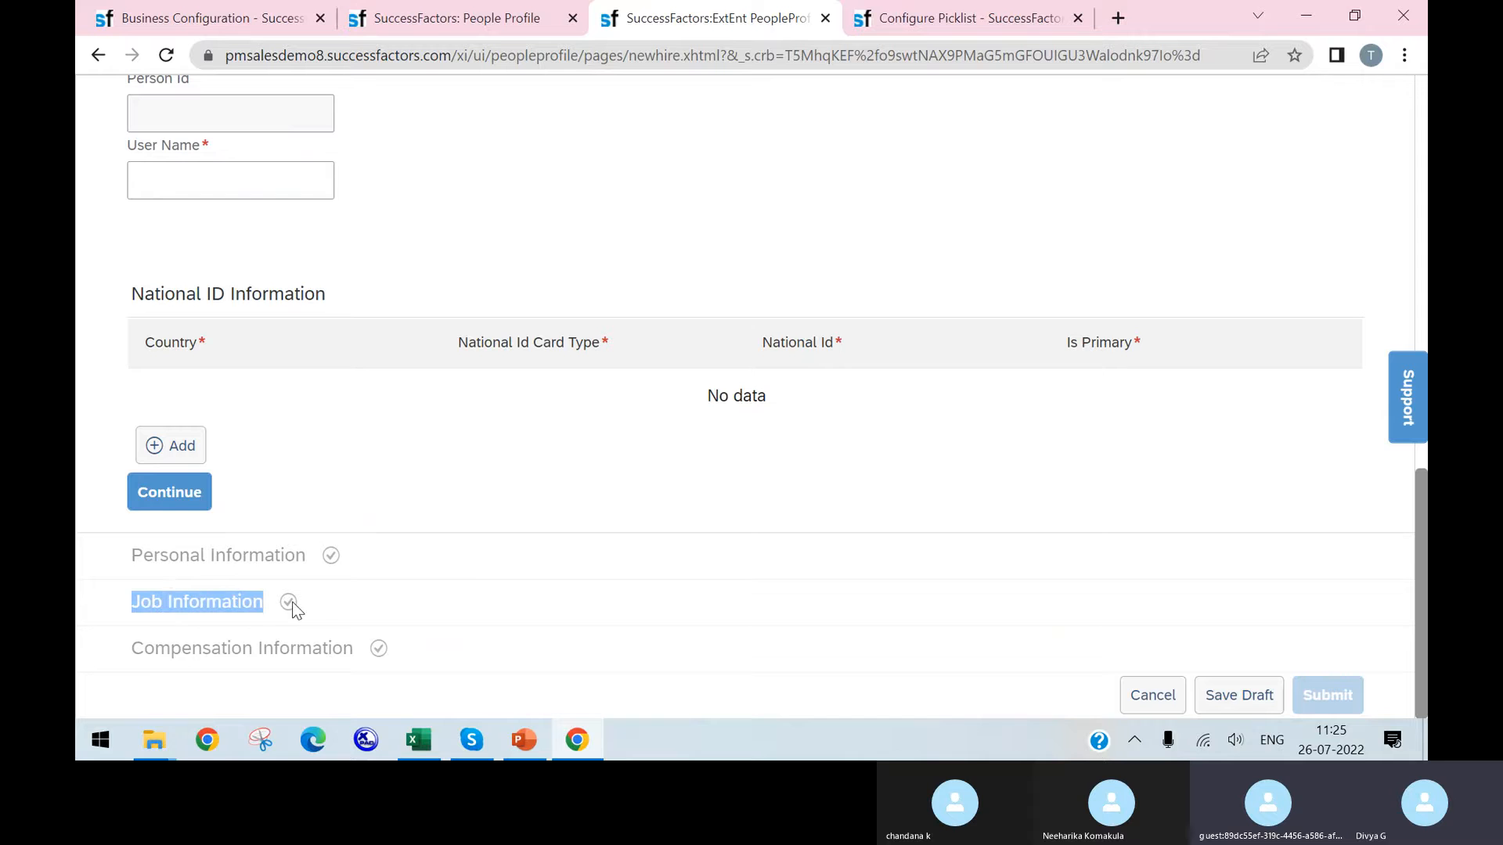
# Highlight the Add New Employee page title, then return to the jobInfo element's configuration.
pyautogui.scroll(10, 577, 412)
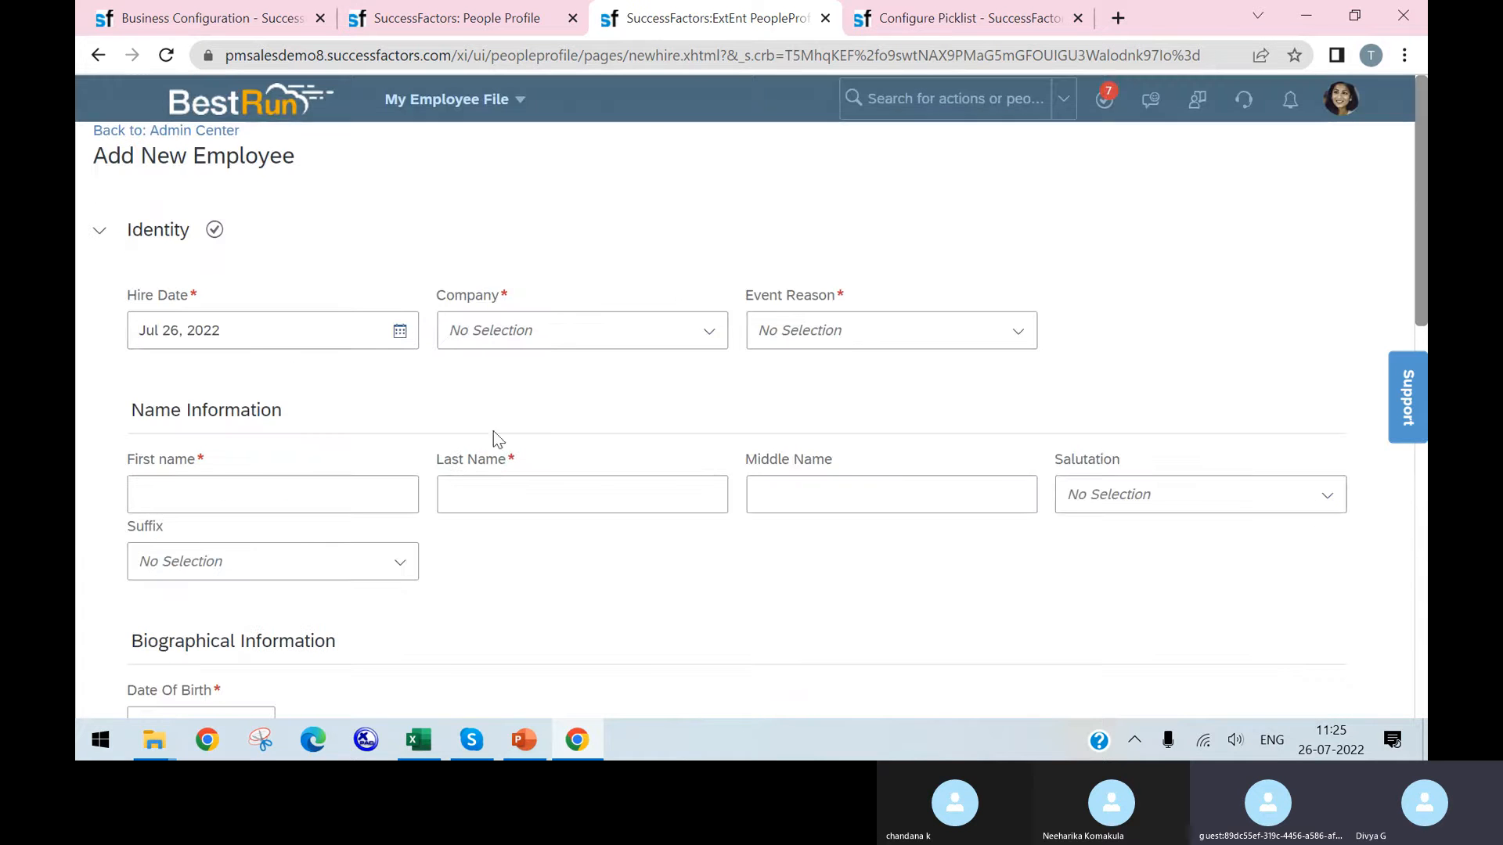
pyautogui.moveTo(98, 156); pyautogui.dragTo(457, 178)
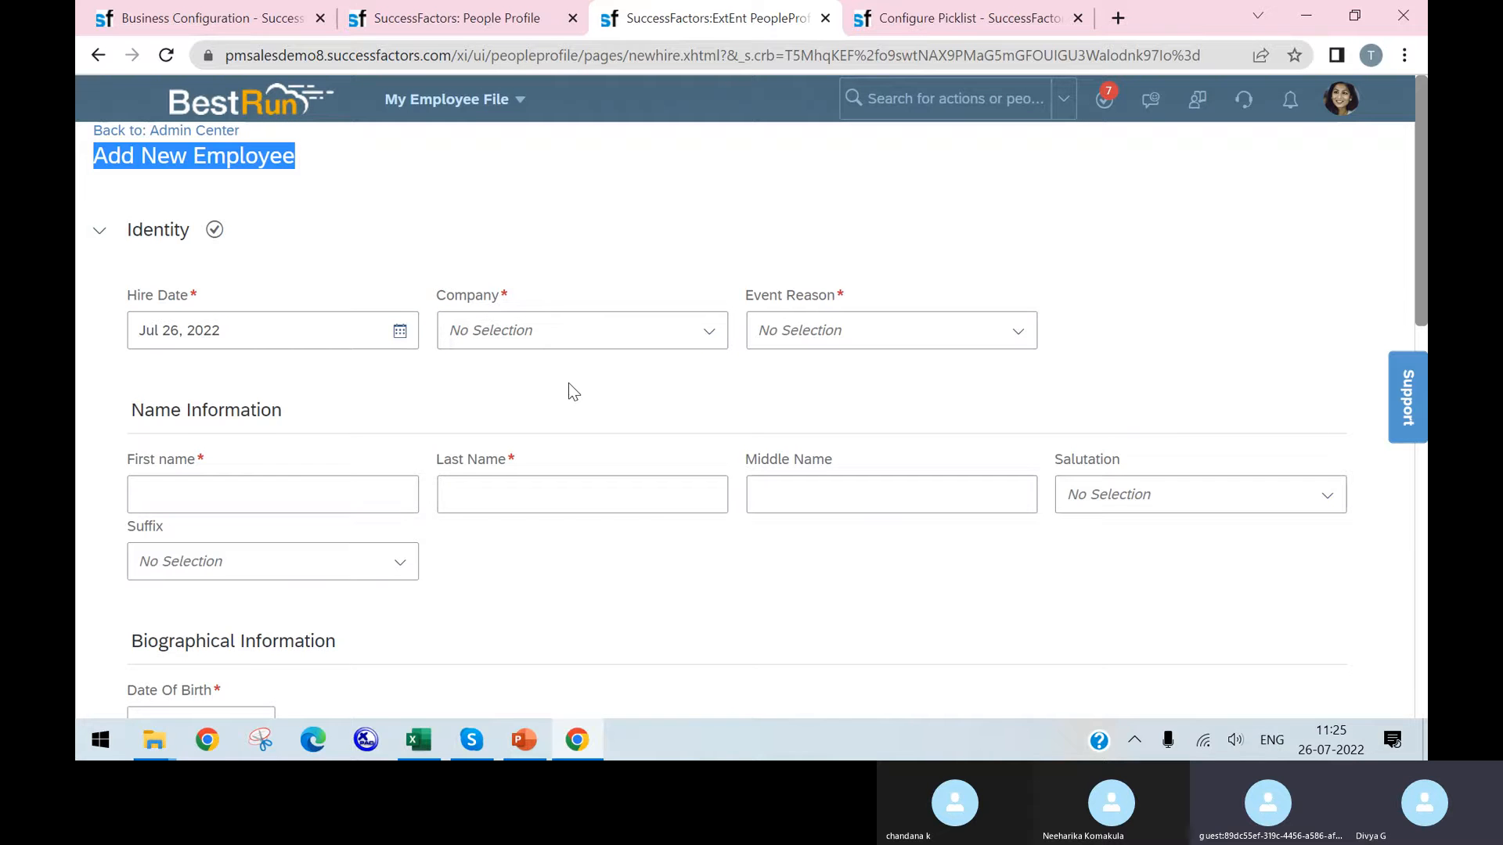
pyautogui.click(479, 20)
pyautogui.click(212, 9)
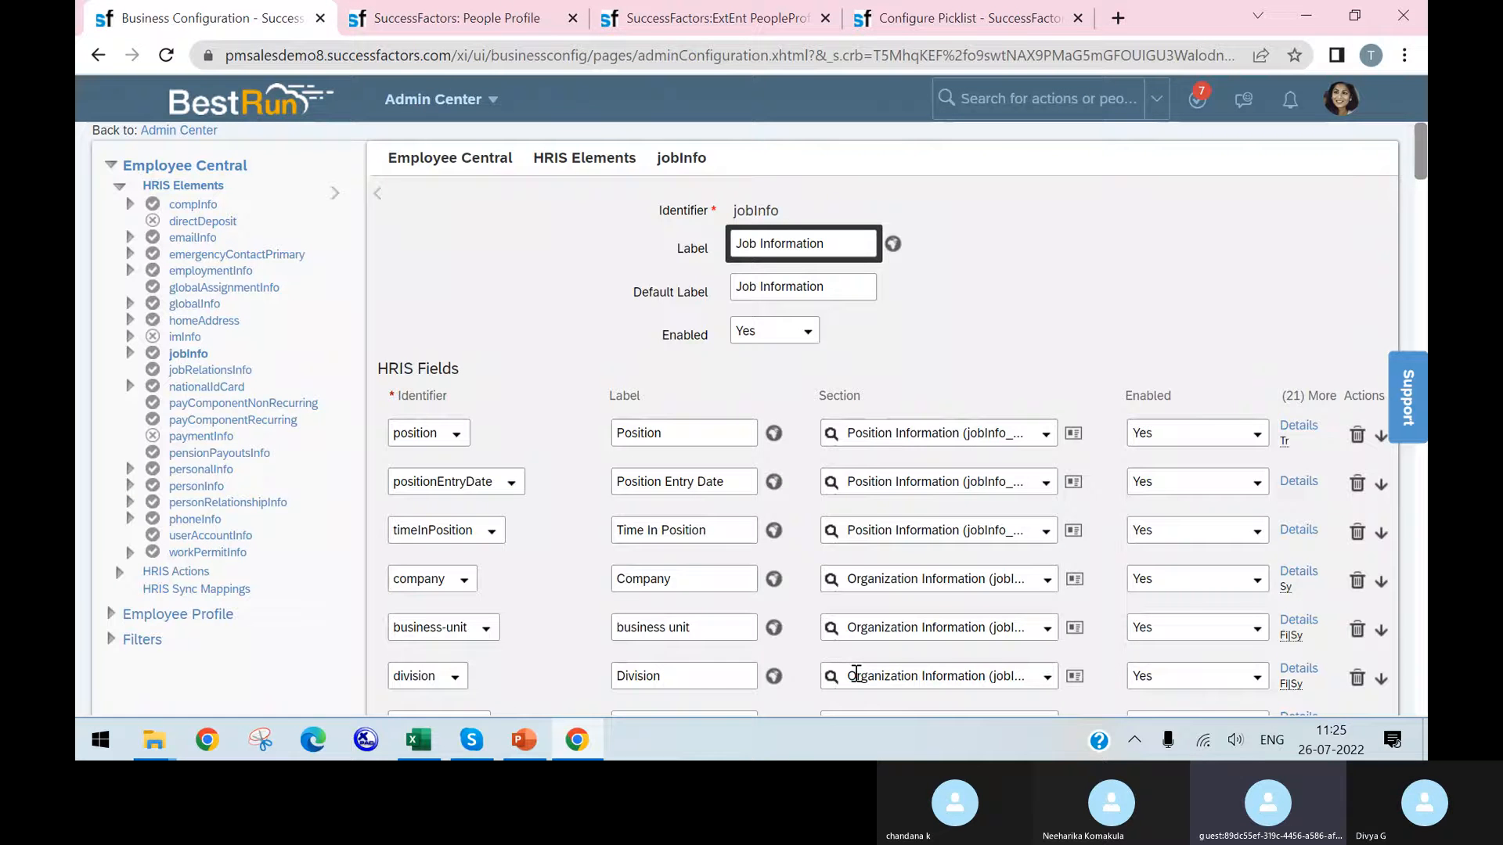
# Switch to the employee data configuration workbook in Excel and open the Job Info sheet.
pyautogui.click(429, 750)
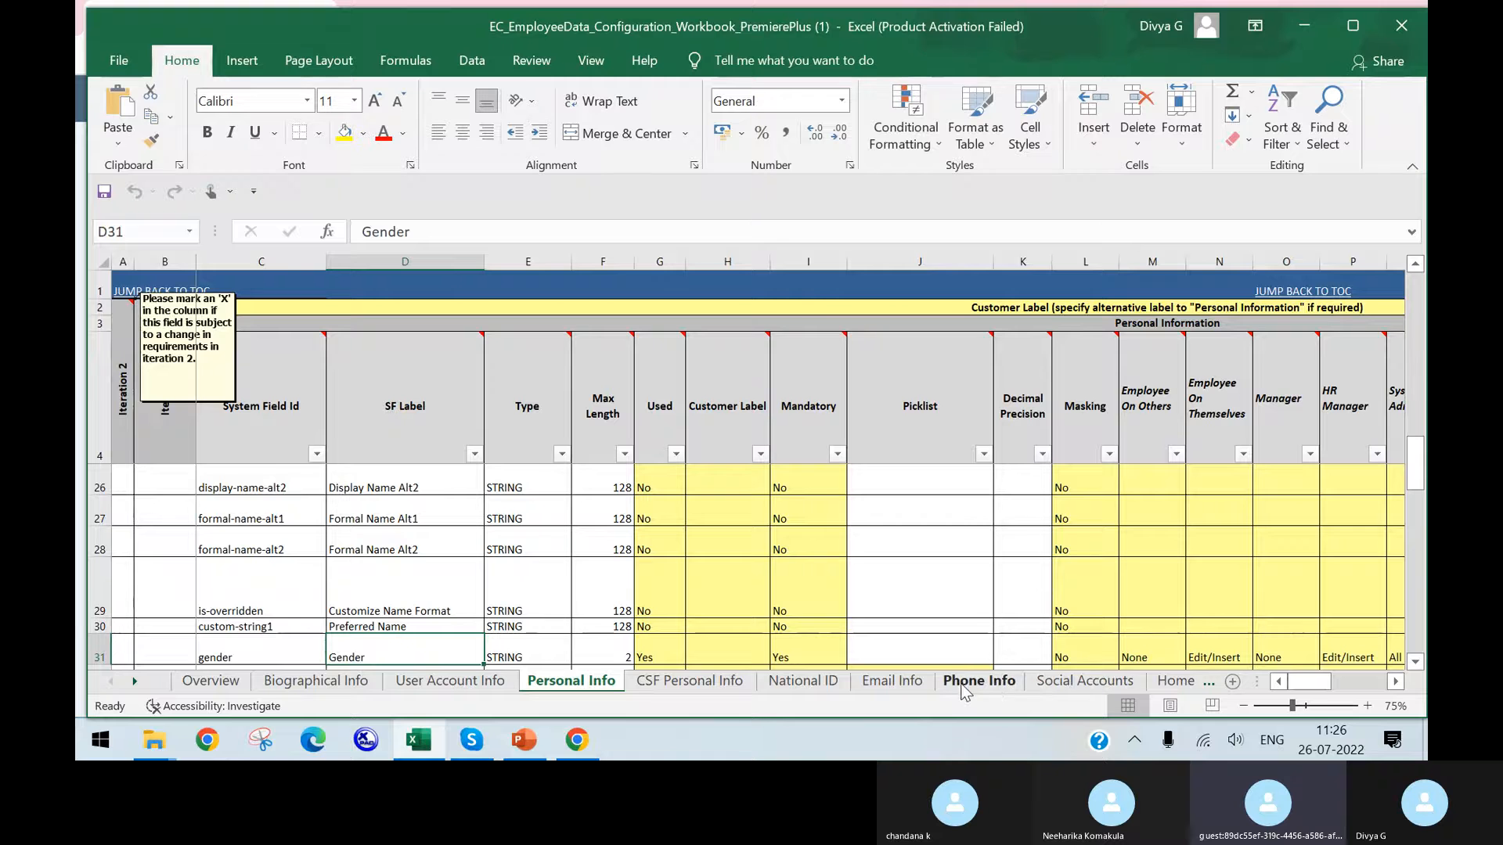
pyautogui.click(1177, 684)
pyautogui.click(1190, 686)
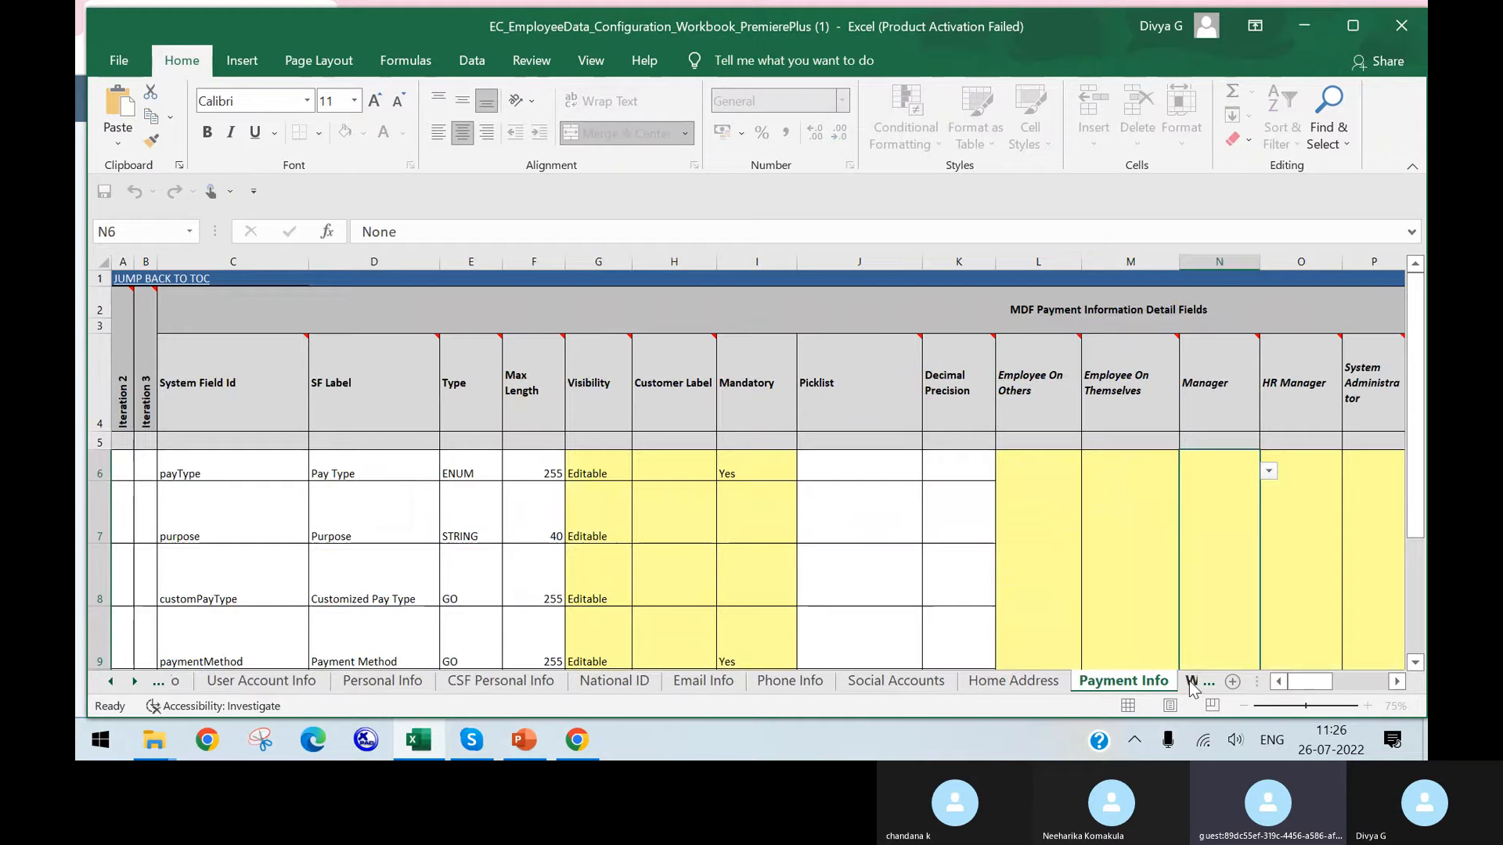
pyautogui.click(1189, 685)
pyautogui.click(1189, 686)
pyautogui.click(1187, 686)
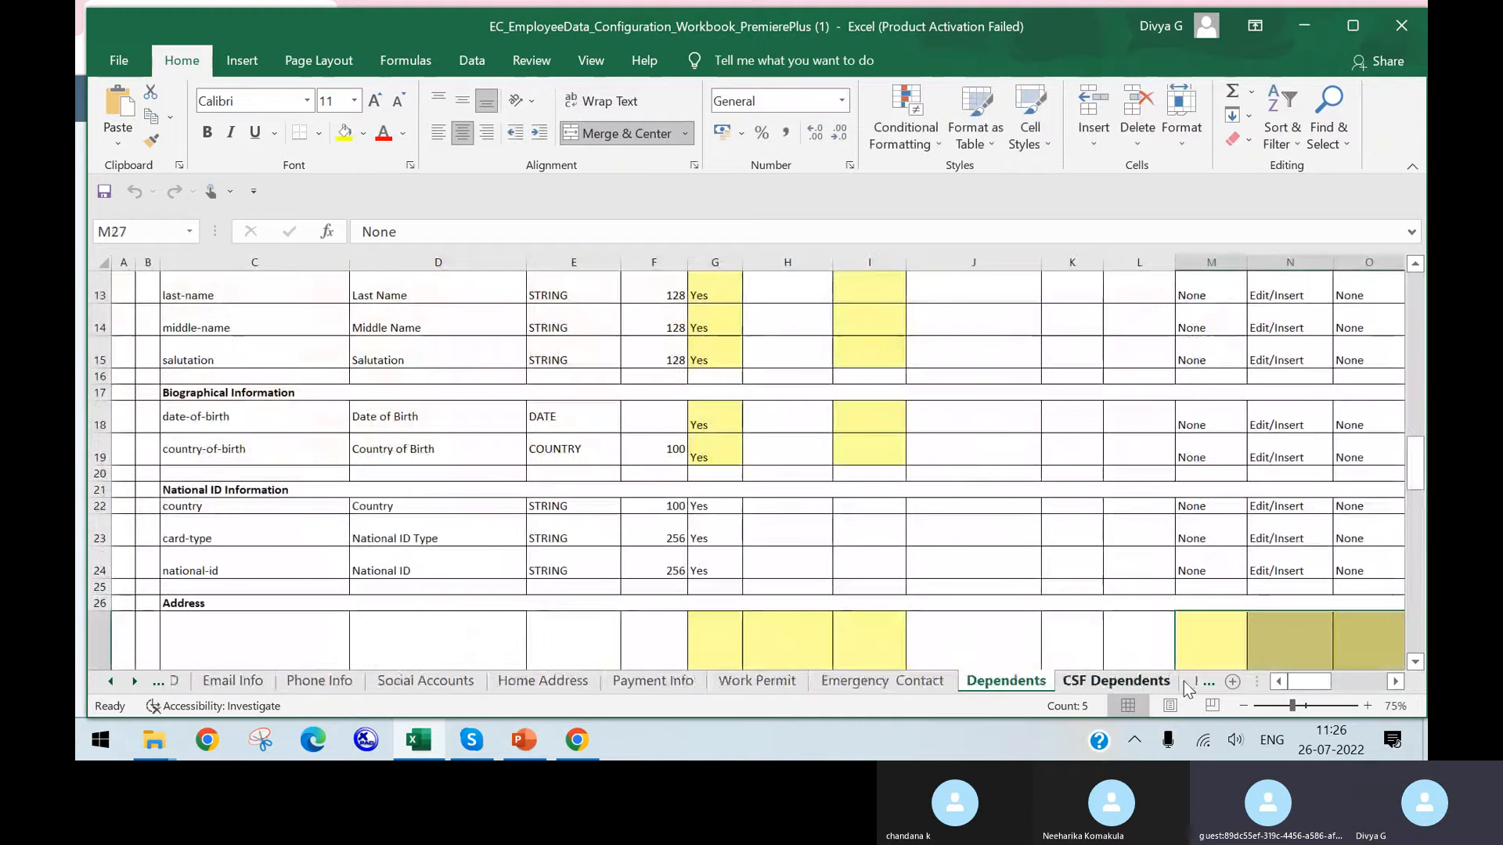
pyautogui.click(1183, 683)
pyautogui.click(1186, 684)
pyautogui.click(1189, 684)
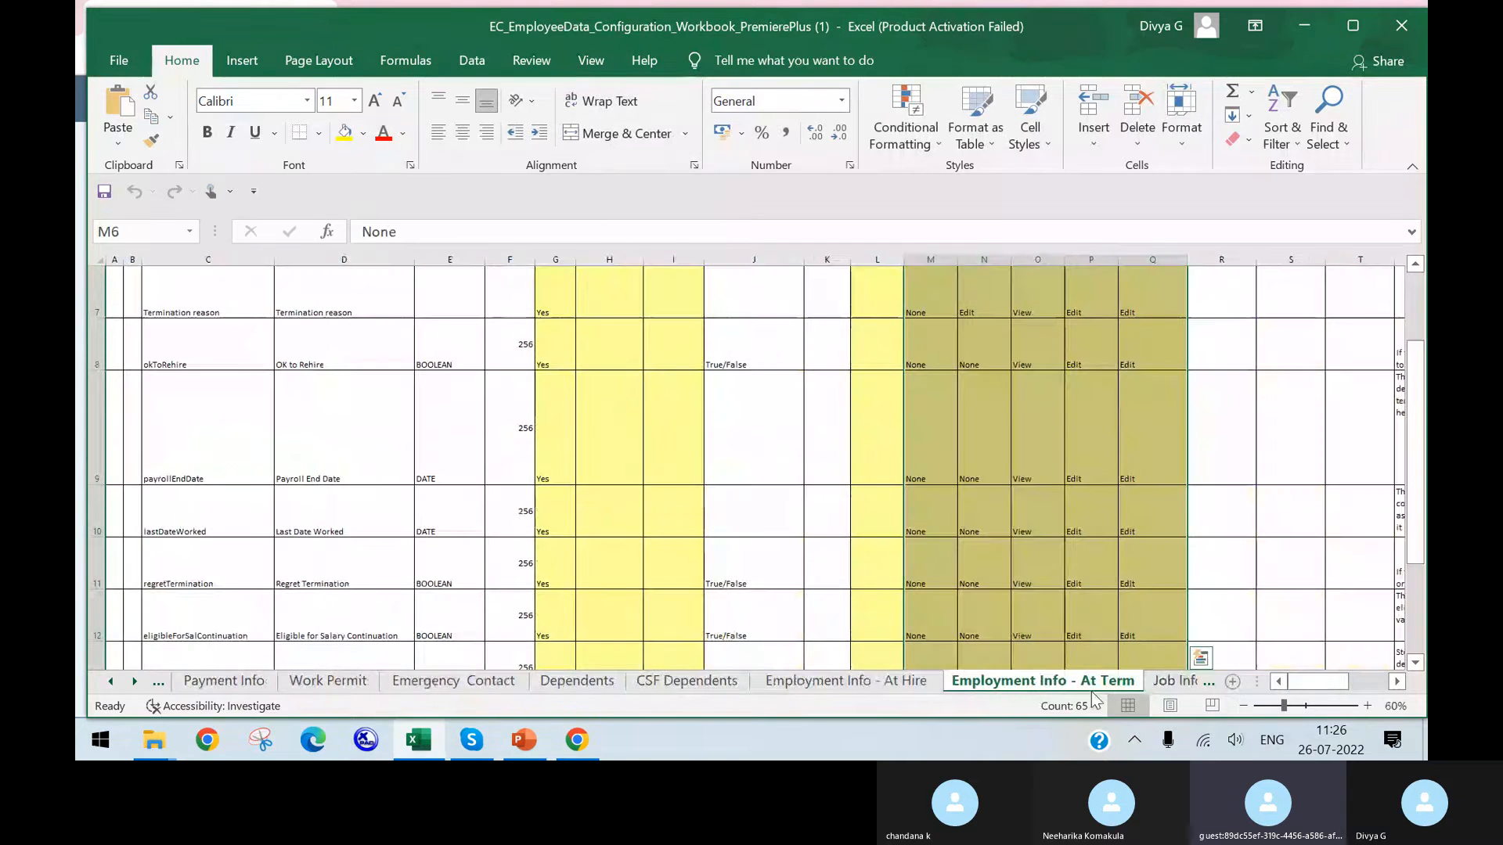
pyautogui.moveTo(1318, 683); pyautogui.dragTo(1378, 683)
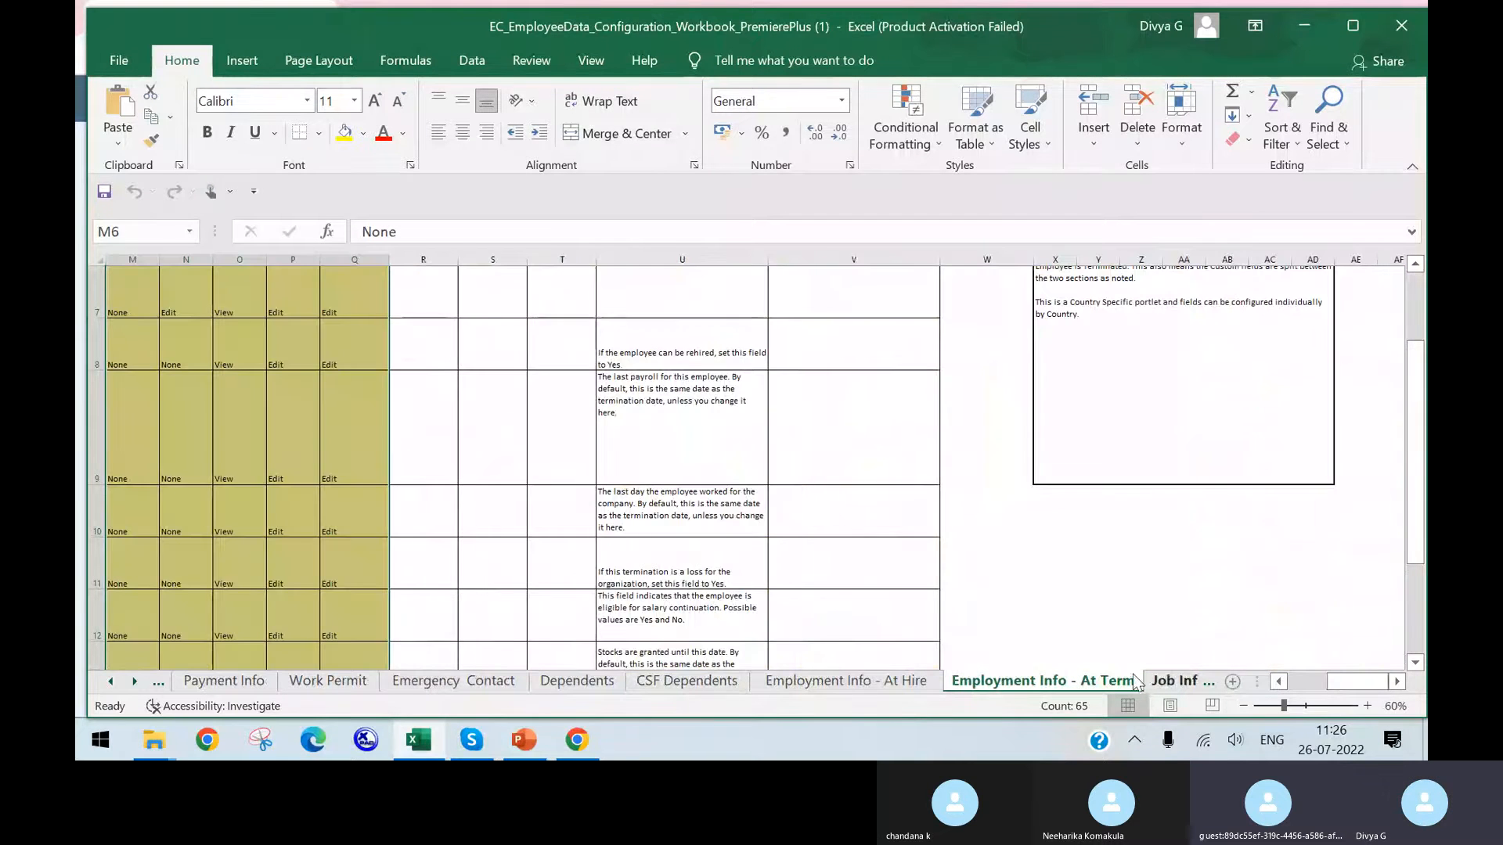
pyautogui.scroll(2, 1061, 623)
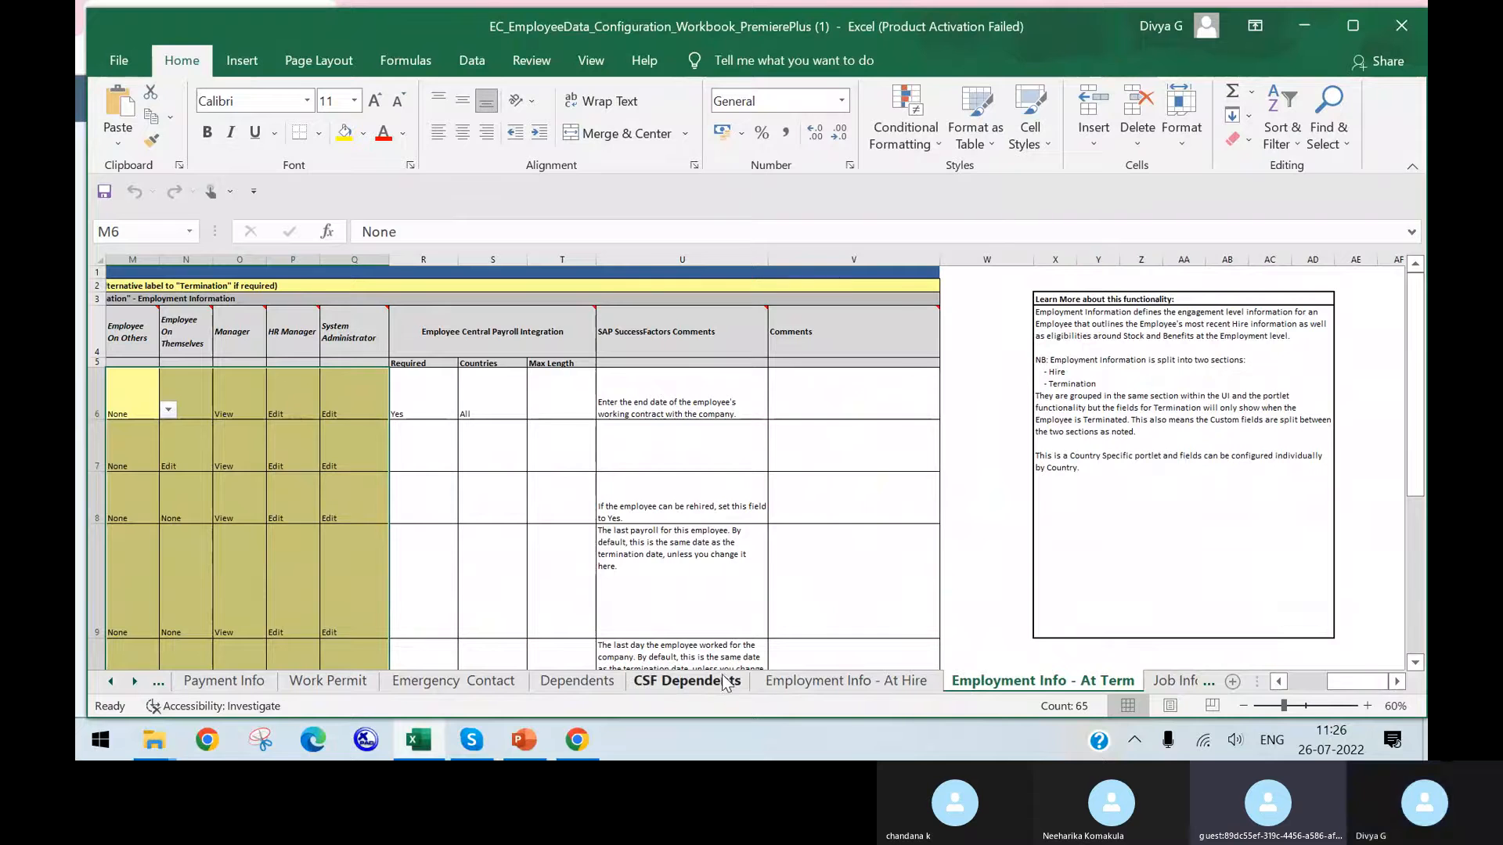
pyautogui.click(1173, 679)
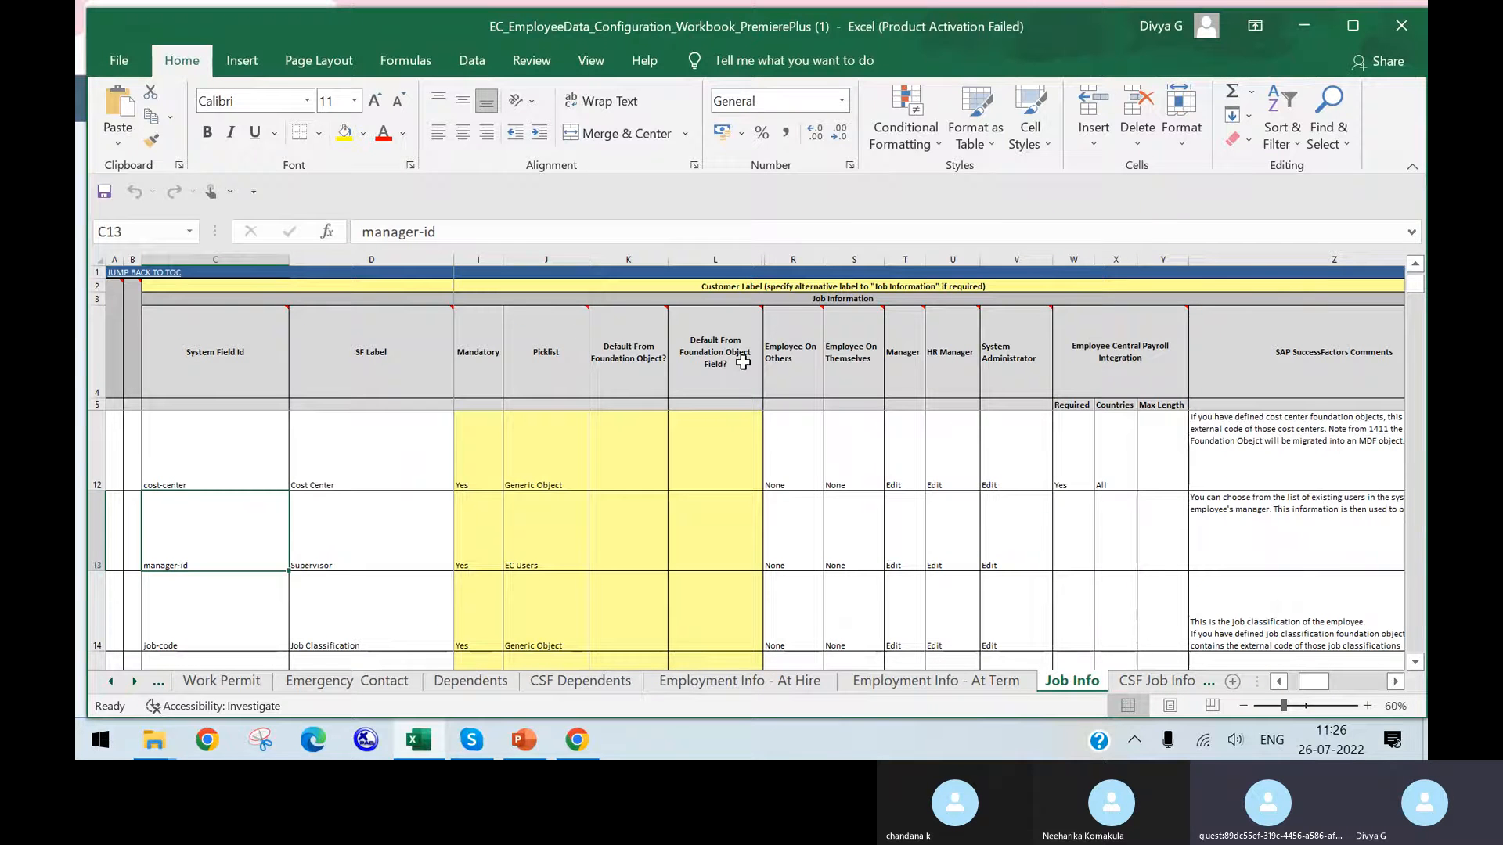
# Review the cost-center row's access settings for Employee On Others, Employee On Themselves, Manager, HR Manager and System Administrator.
pyautogui.moveTo(1318, 688)
pyautogui.mouseDown()
pyautogui.moveTo(1334, 688)
pyautogui.moveTo(1316, 683)
pyautogui.mouseUp()
pyautogui.click(913, 345)
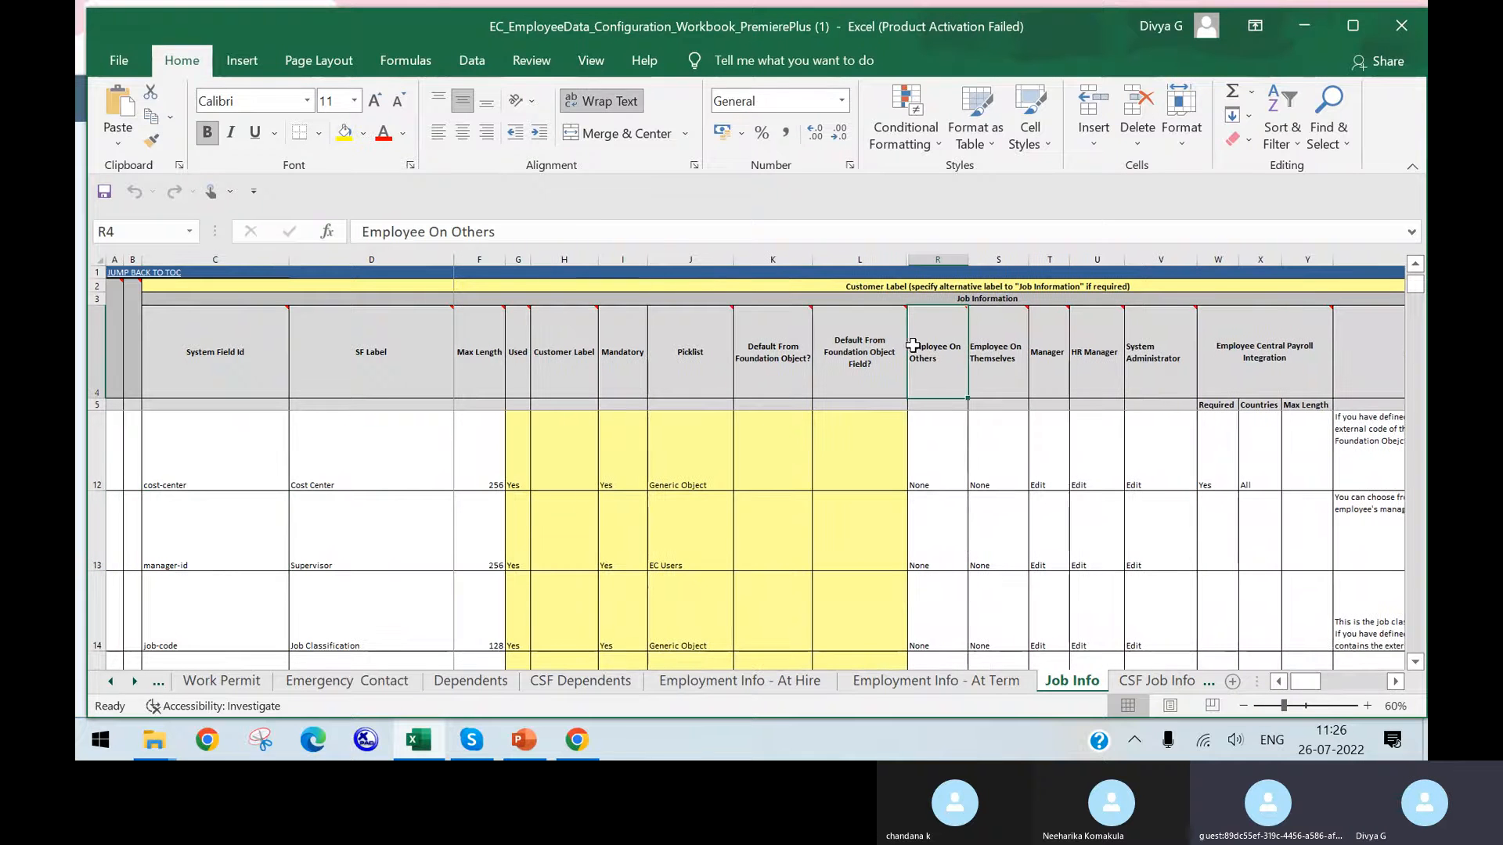
pyautogui.click(949, 439)
pyautogui.click(1003, 325)
pyautogui.click(1002, 442)
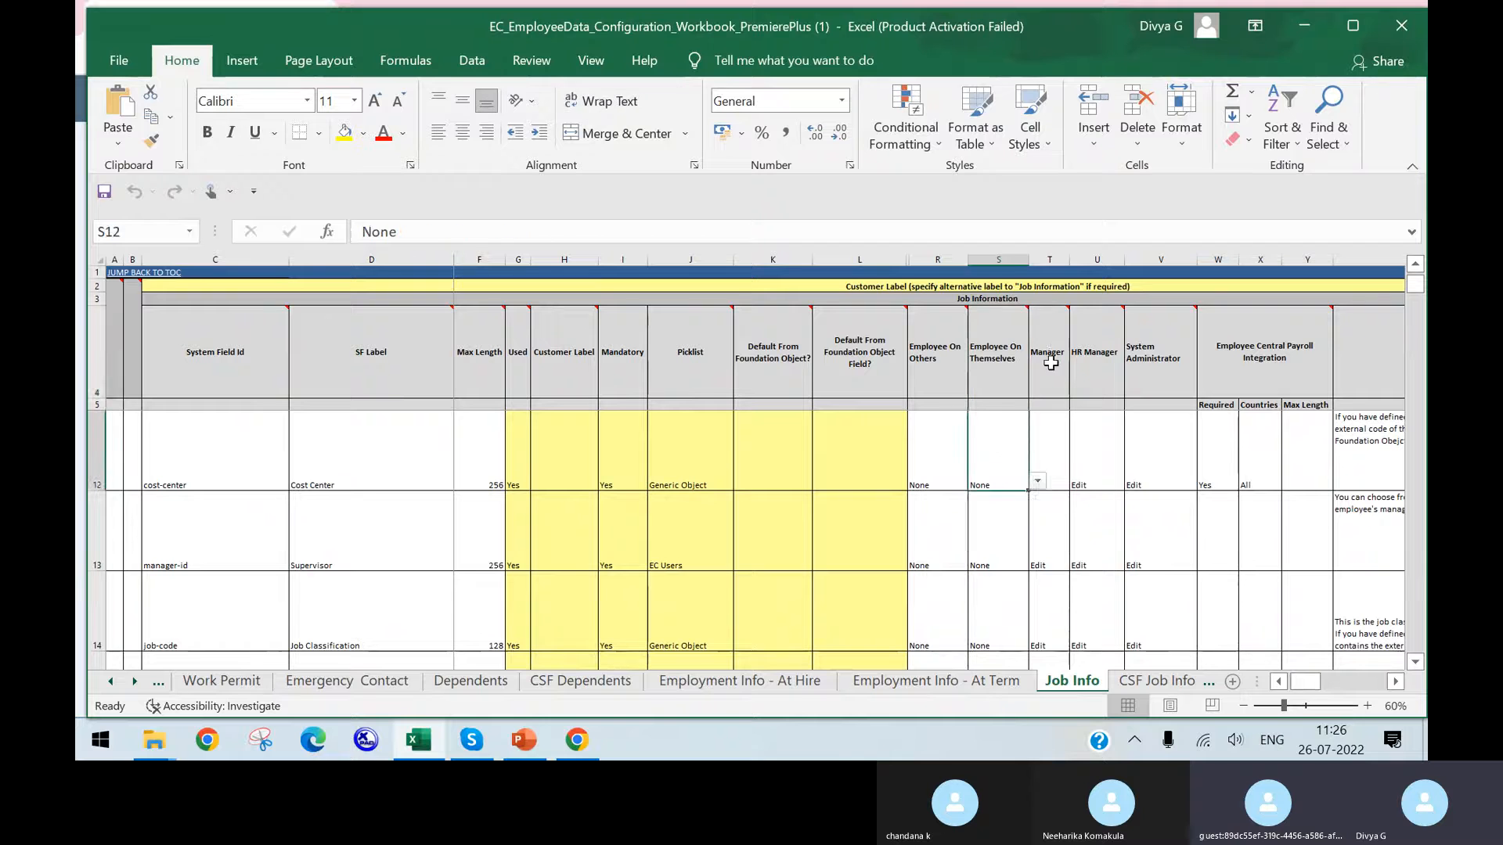
pyautogui.click(1050, 362)
pyautogui.click(1057, 458)
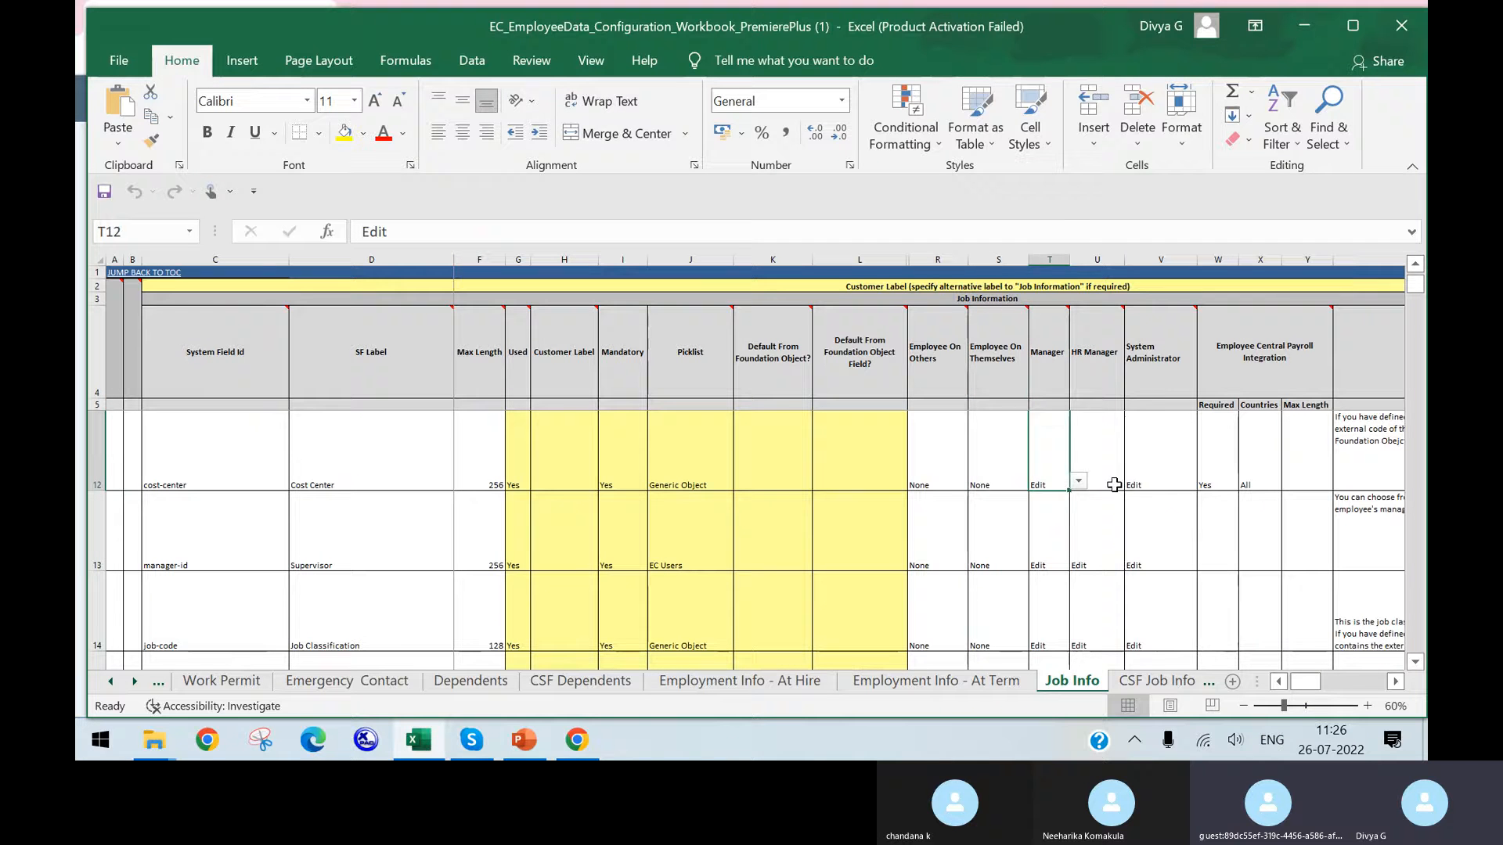
pyautogui.click(1114, 484)
pyautogui.click(1166, 443)
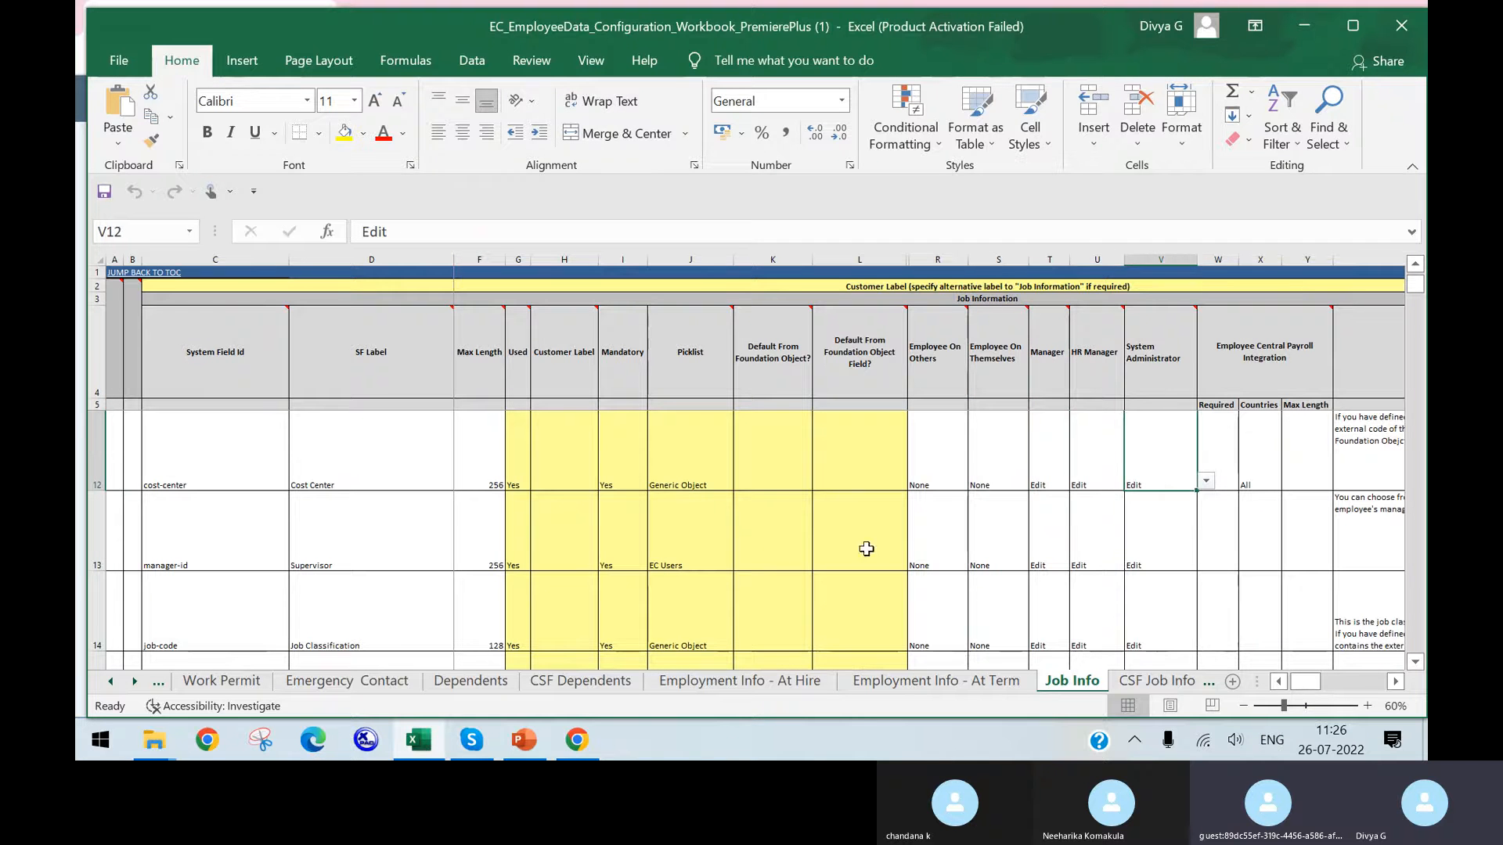
pyautogui.click(916, 475)
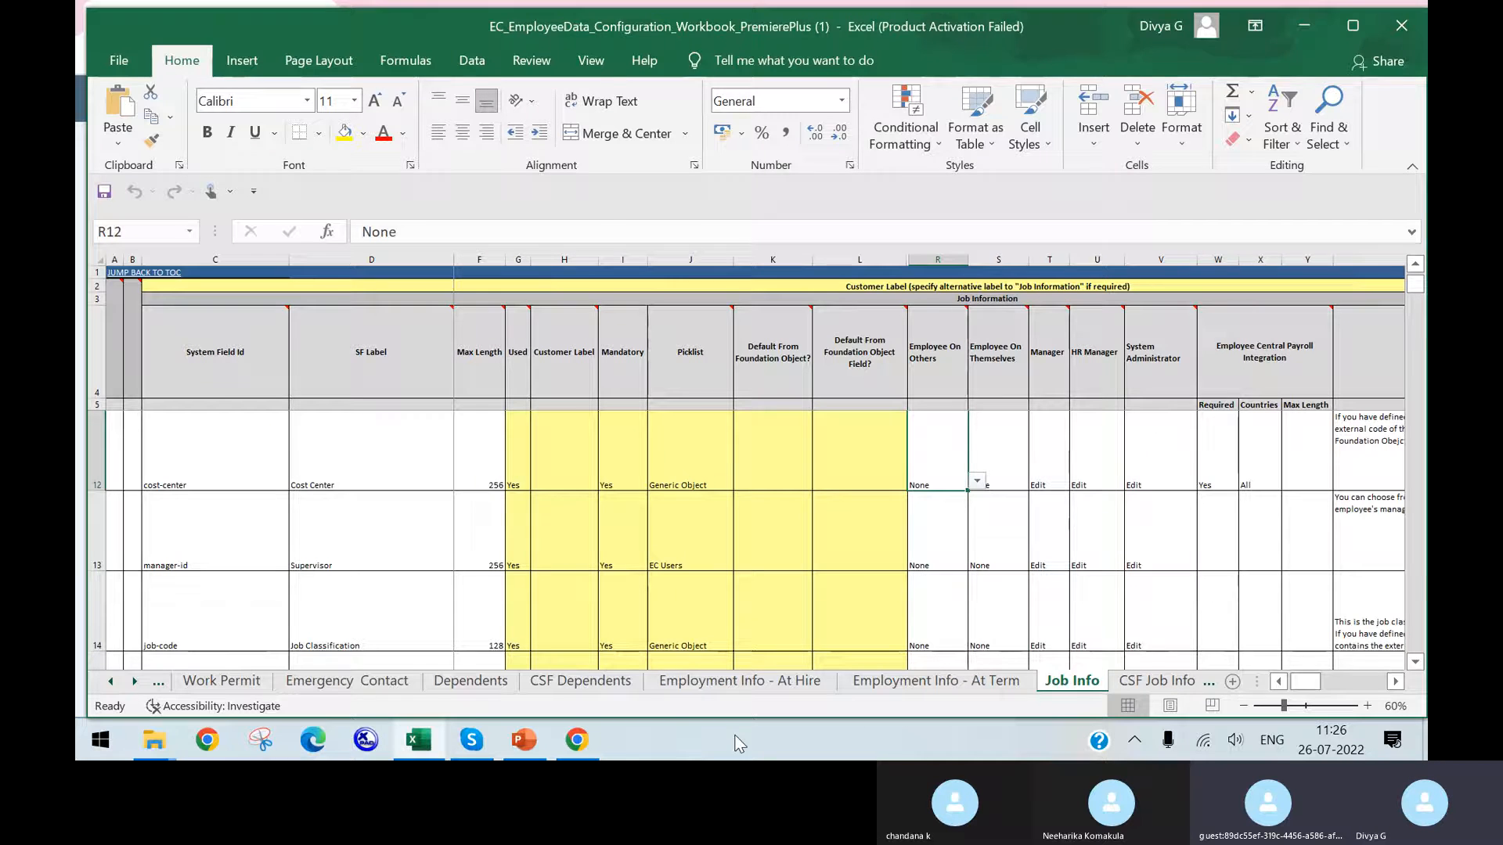
# Switch back to the Add New Employee page in Chrome, search actions for "manage role" and open Manage Permission Roles.
pyautogui.click(577, 739)
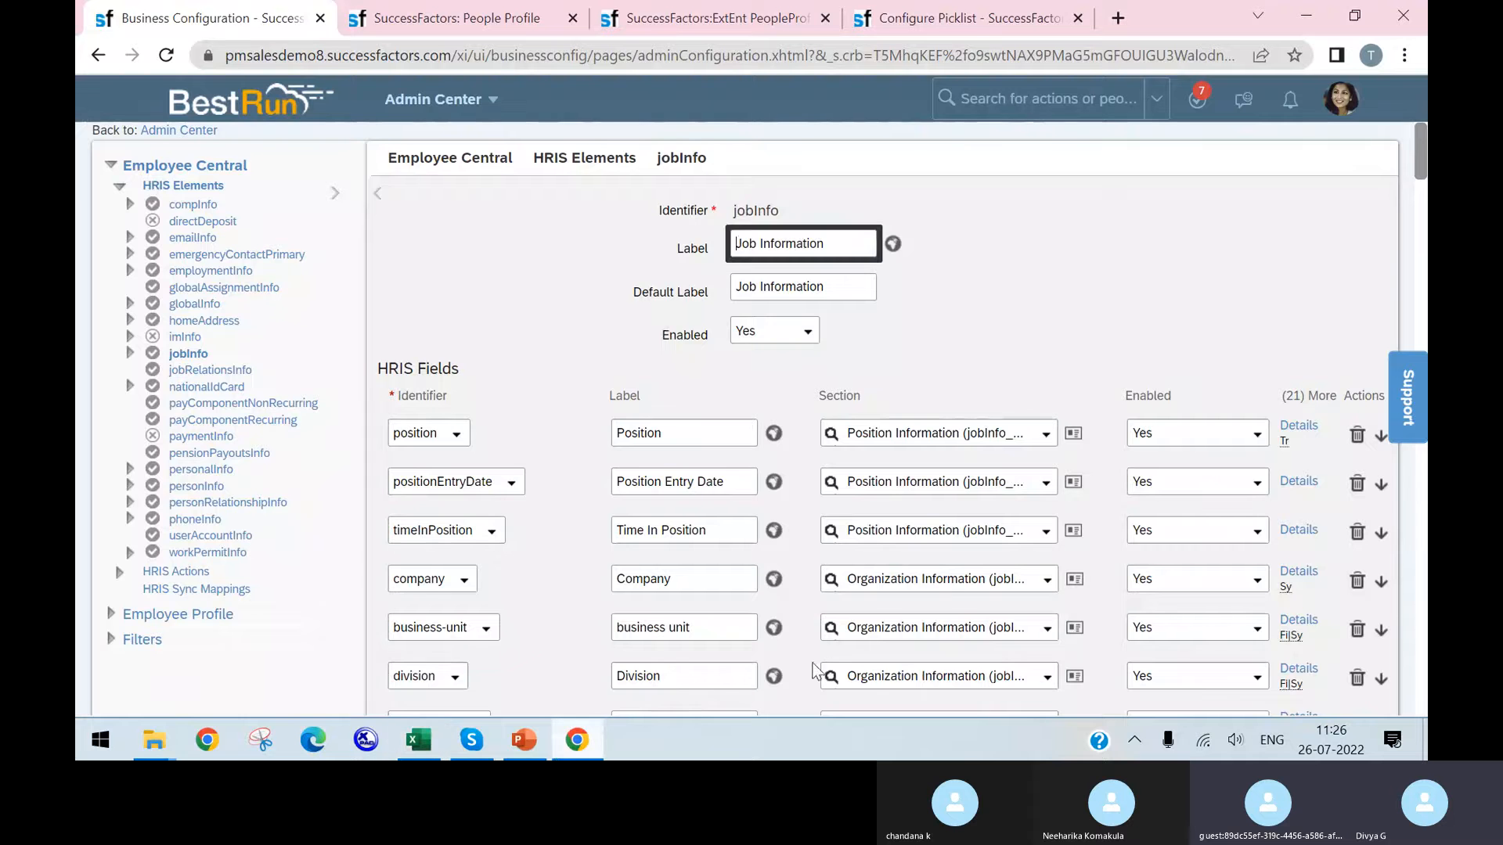
pyautogui.click(705, 18)
pyautogui.click(957, 105)
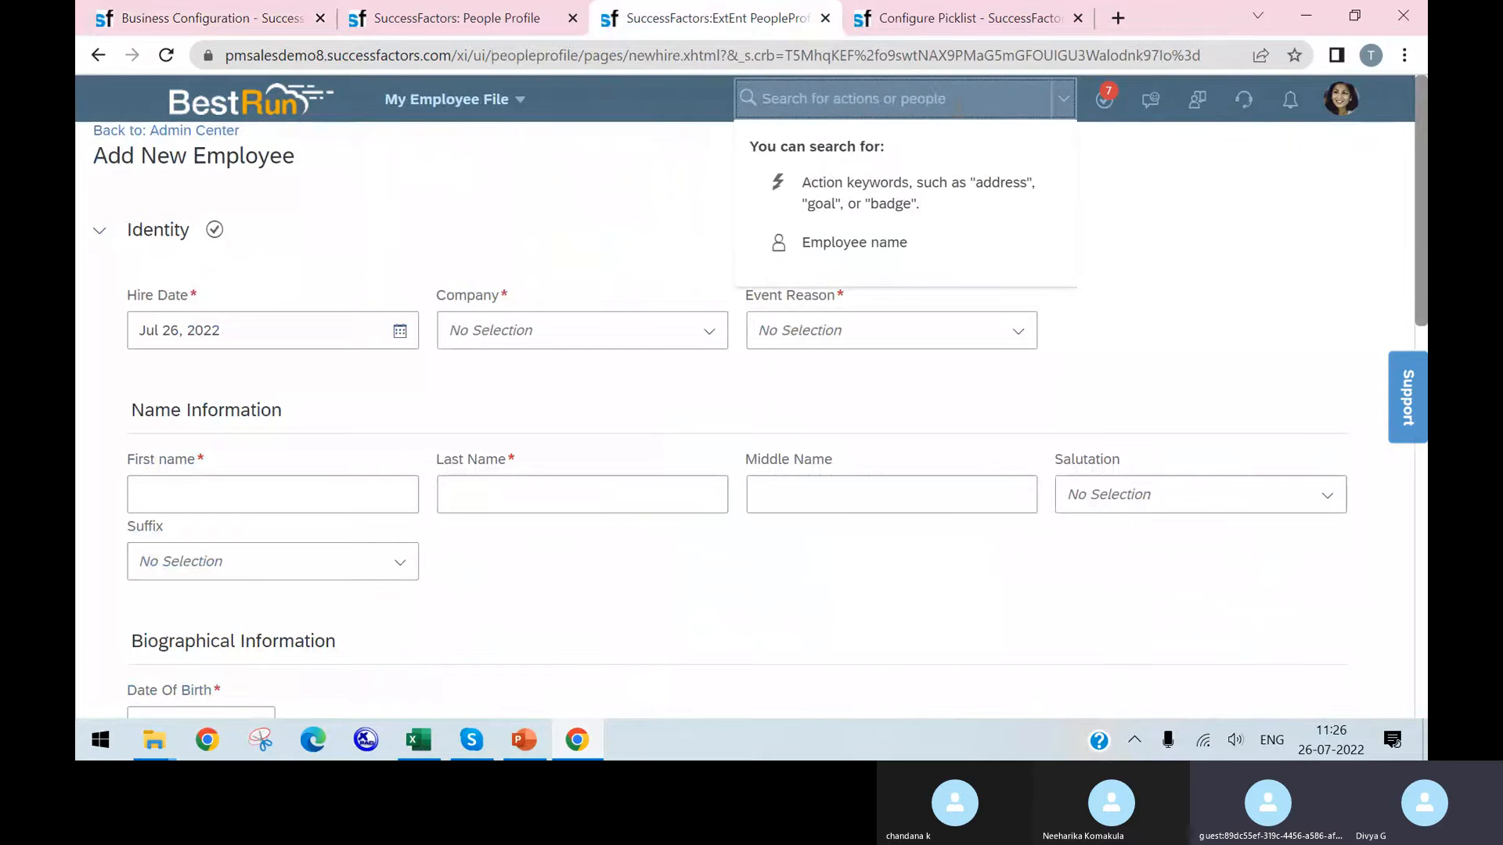
pyautogui.write('manage role')
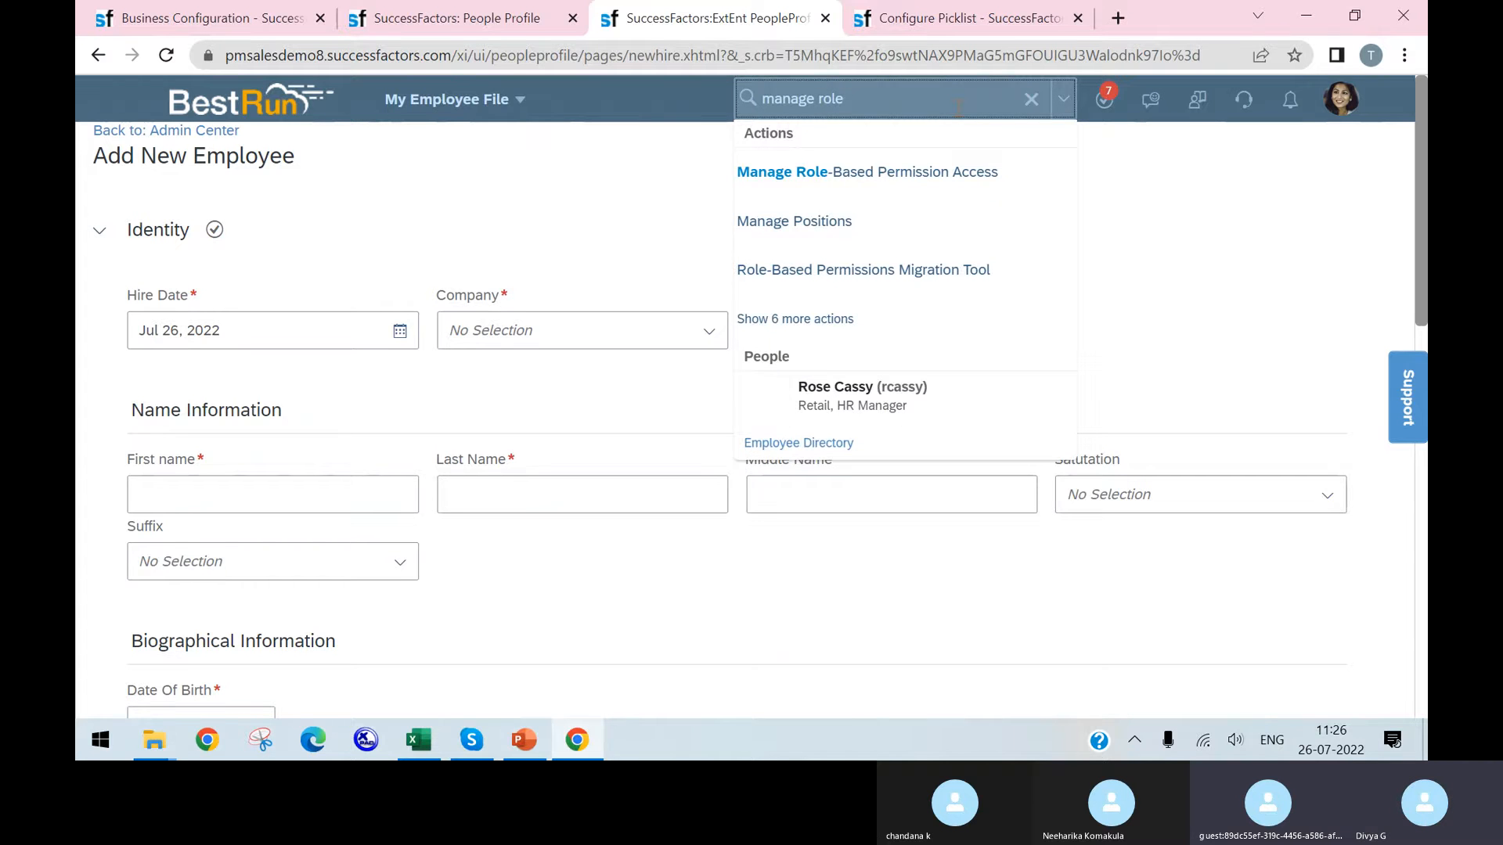
pyautogui.click(923, 311)
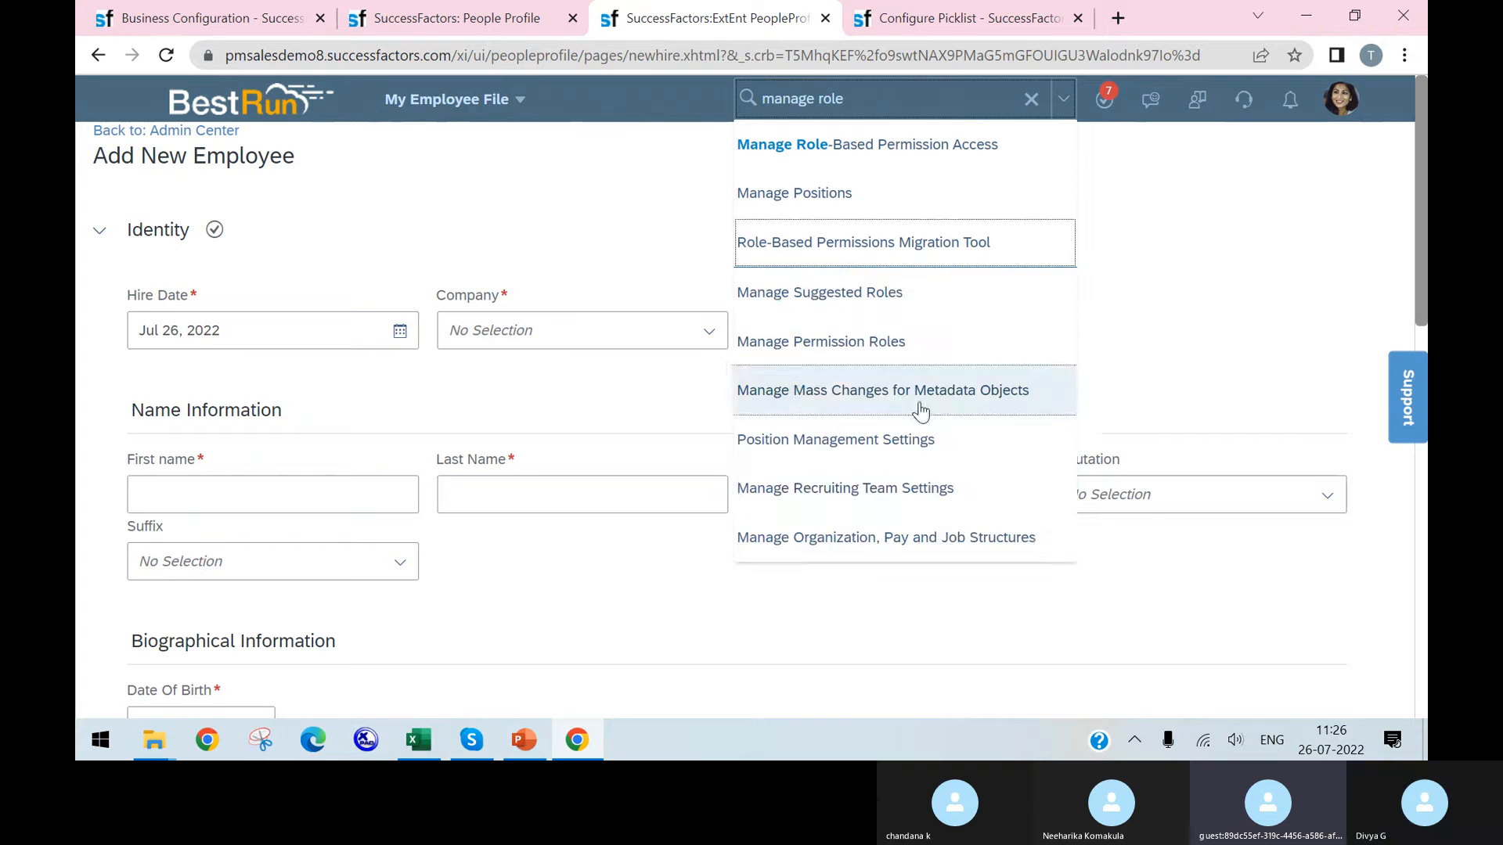
pyautogui.click(927, 336)
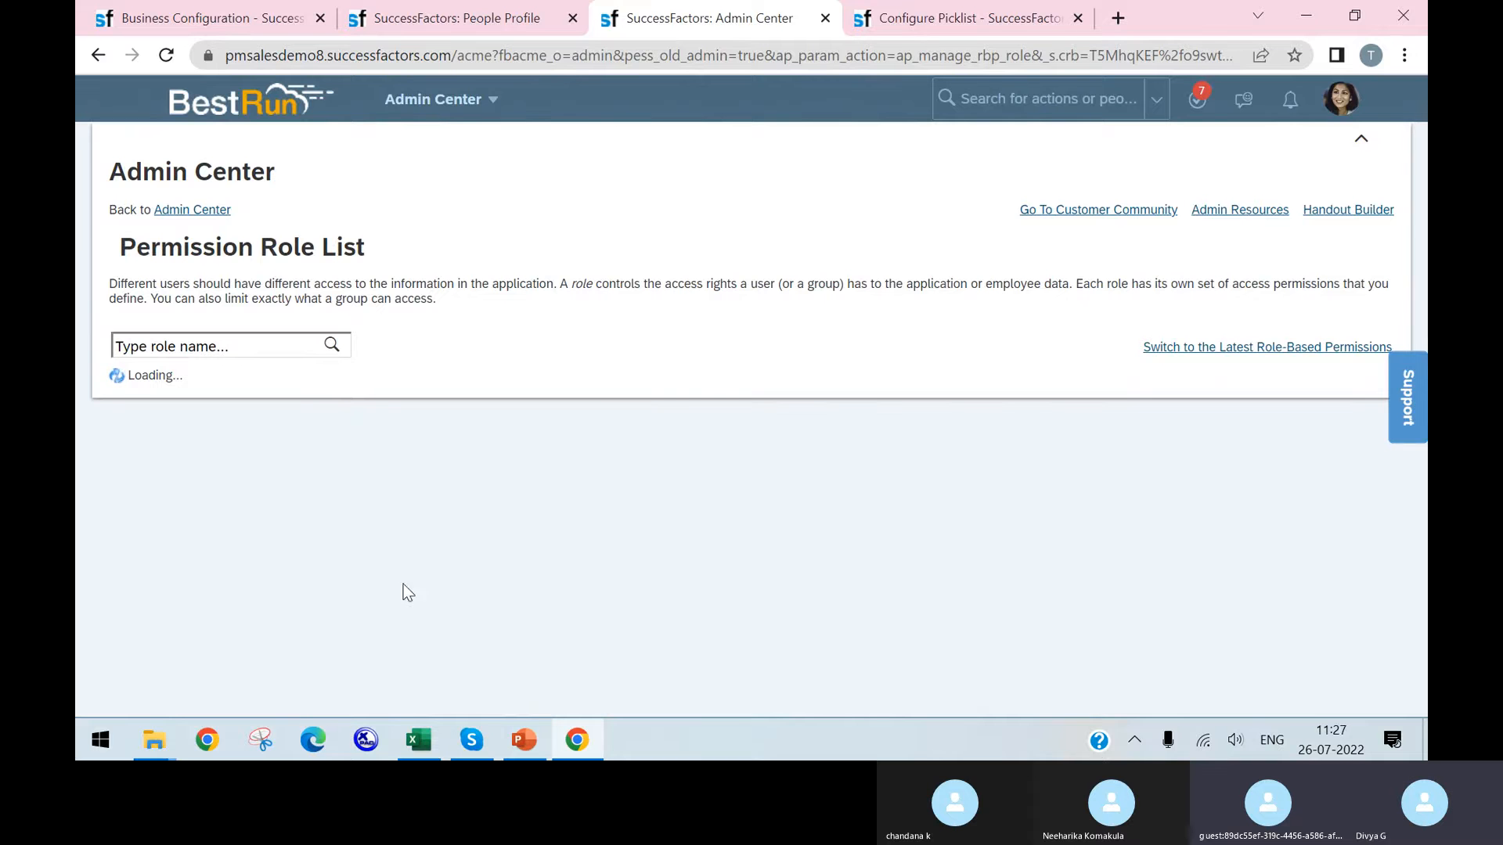
# Search the Permission Role List for "employee" and open the Employee On Themselves role.
pyautogui.click(421, 740)
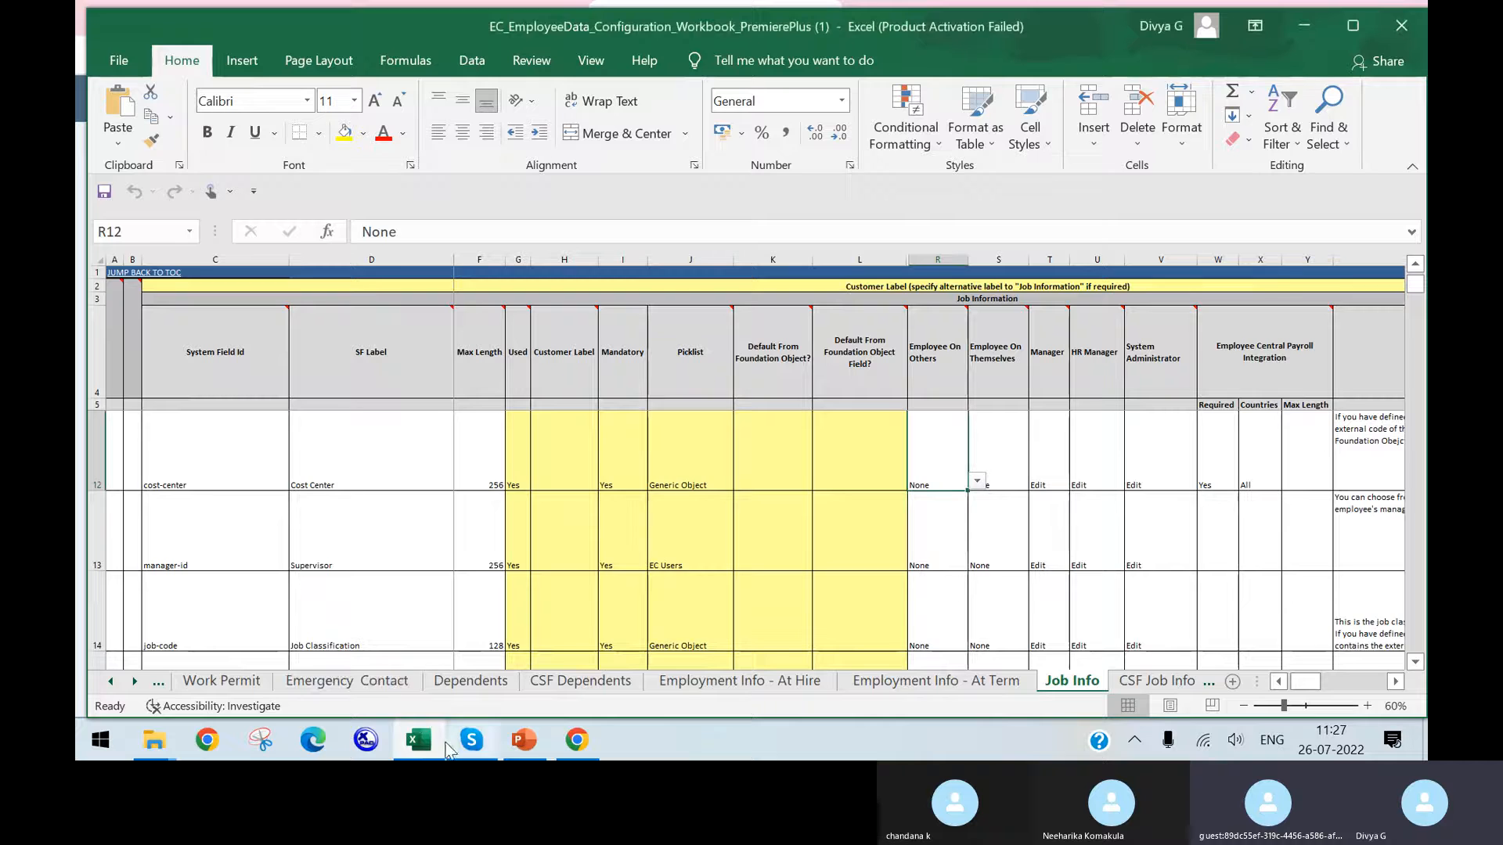
pyautogui.click(577, 739)
pyautogui.click(305, 342)
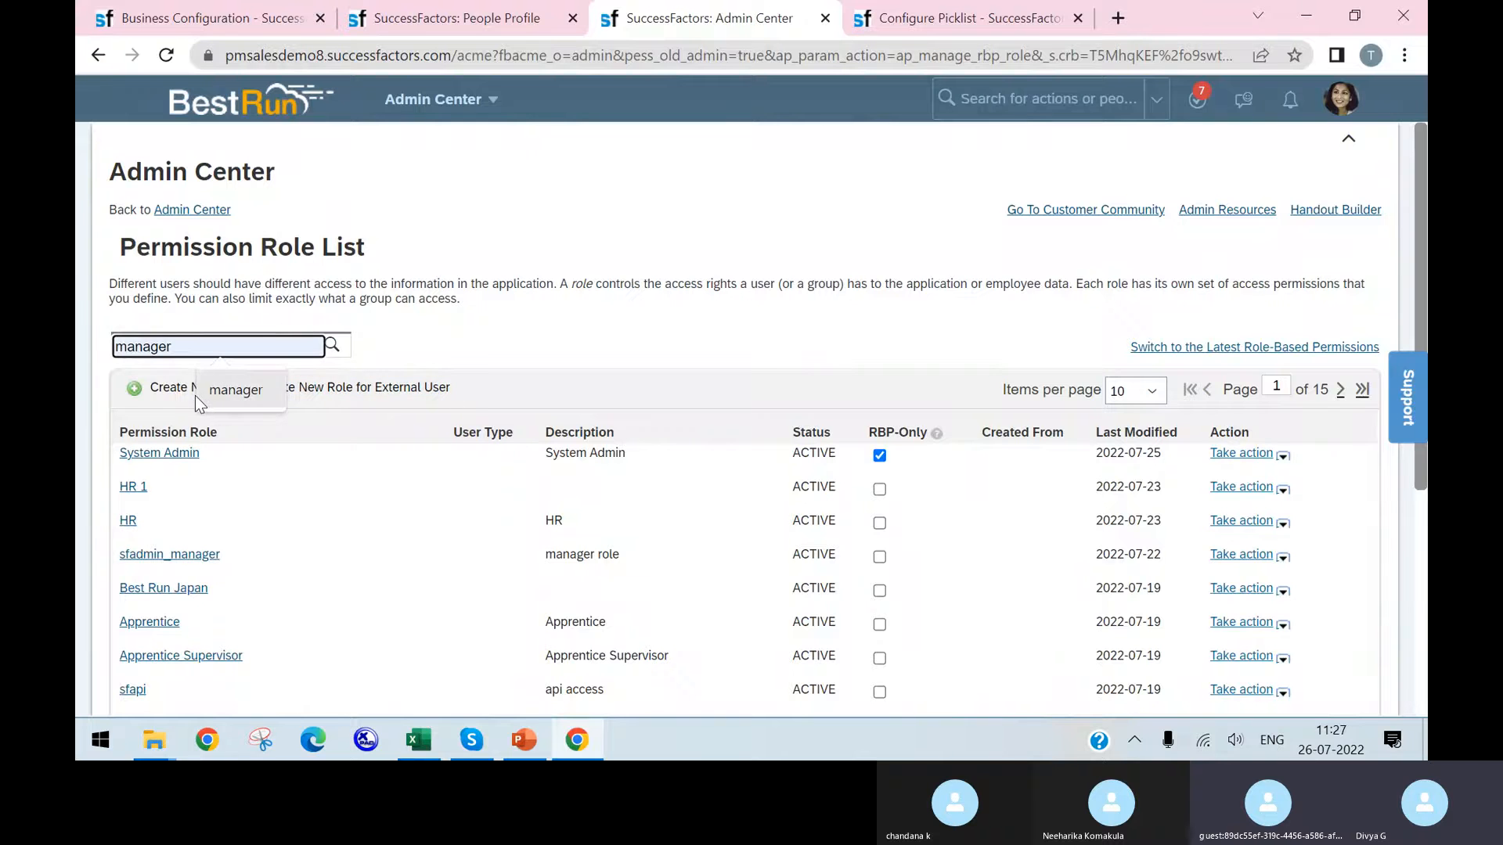
pyautogui.click(290, 371)
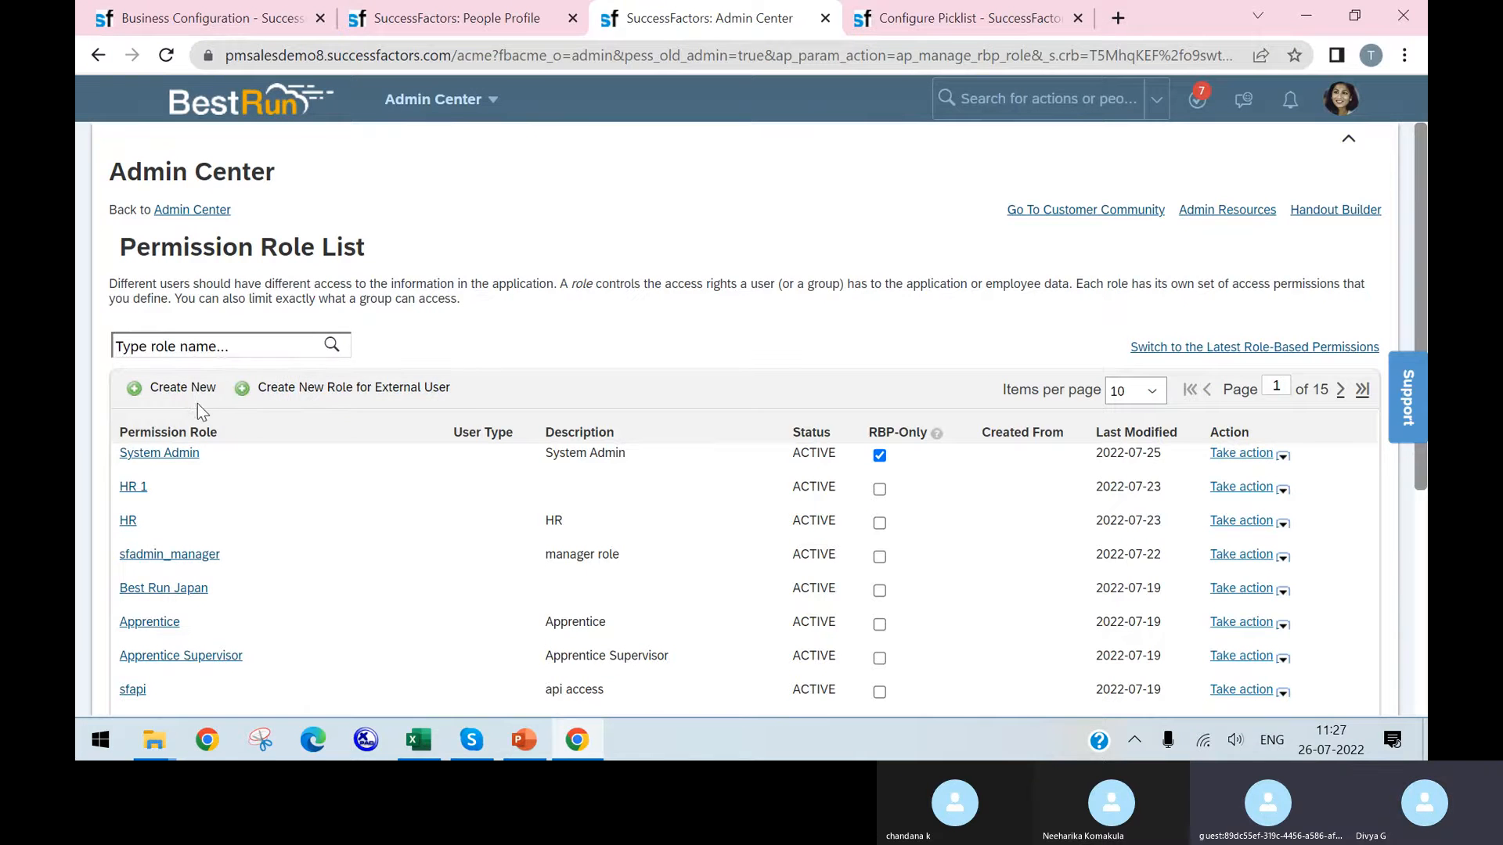
pyautogui.click(233, 336)
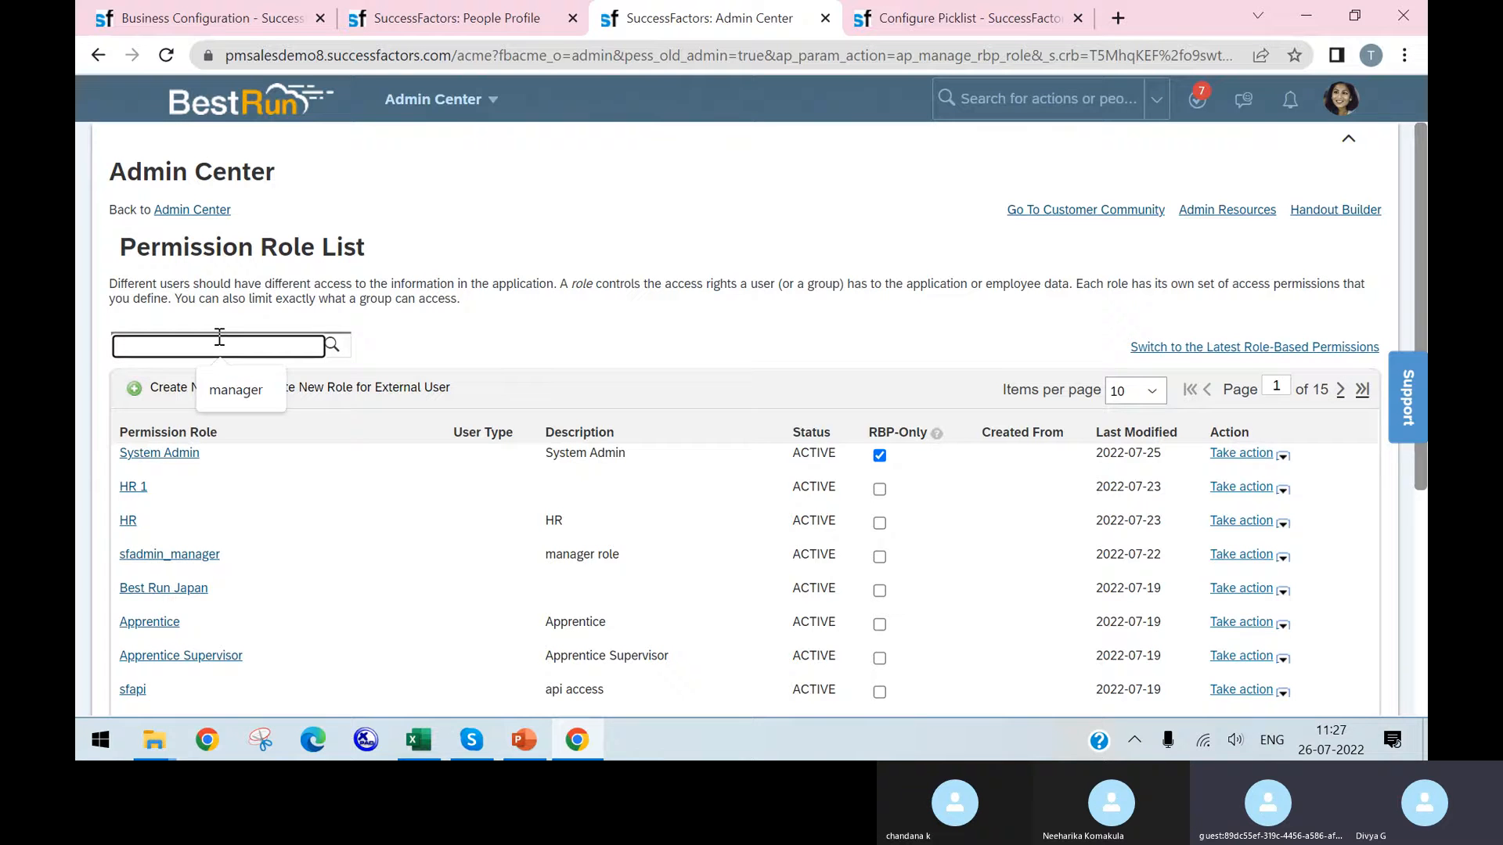
pyautogui.write('e')
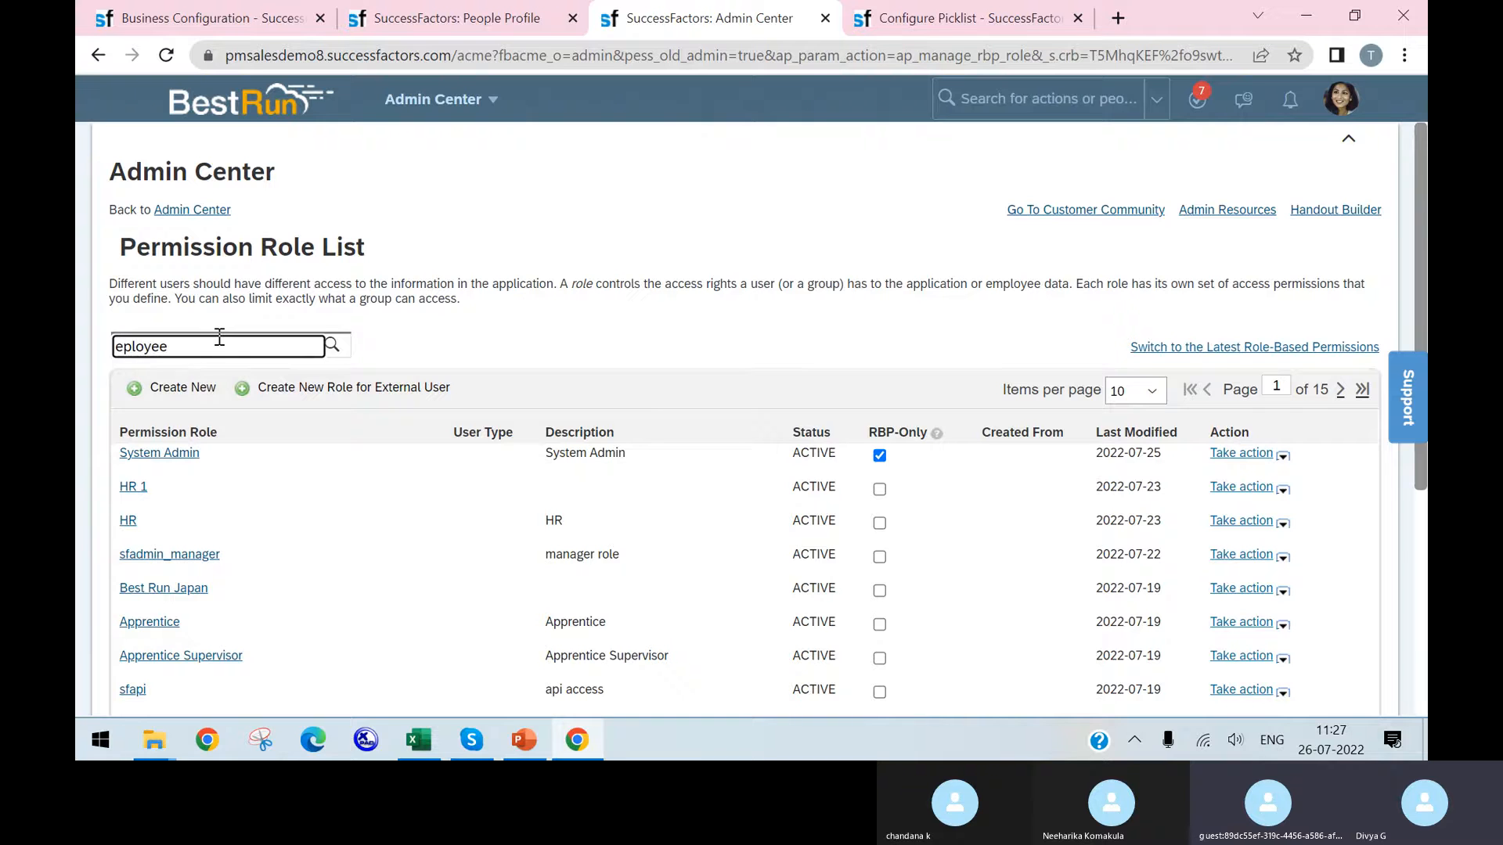
pyautogui.write('mplo')
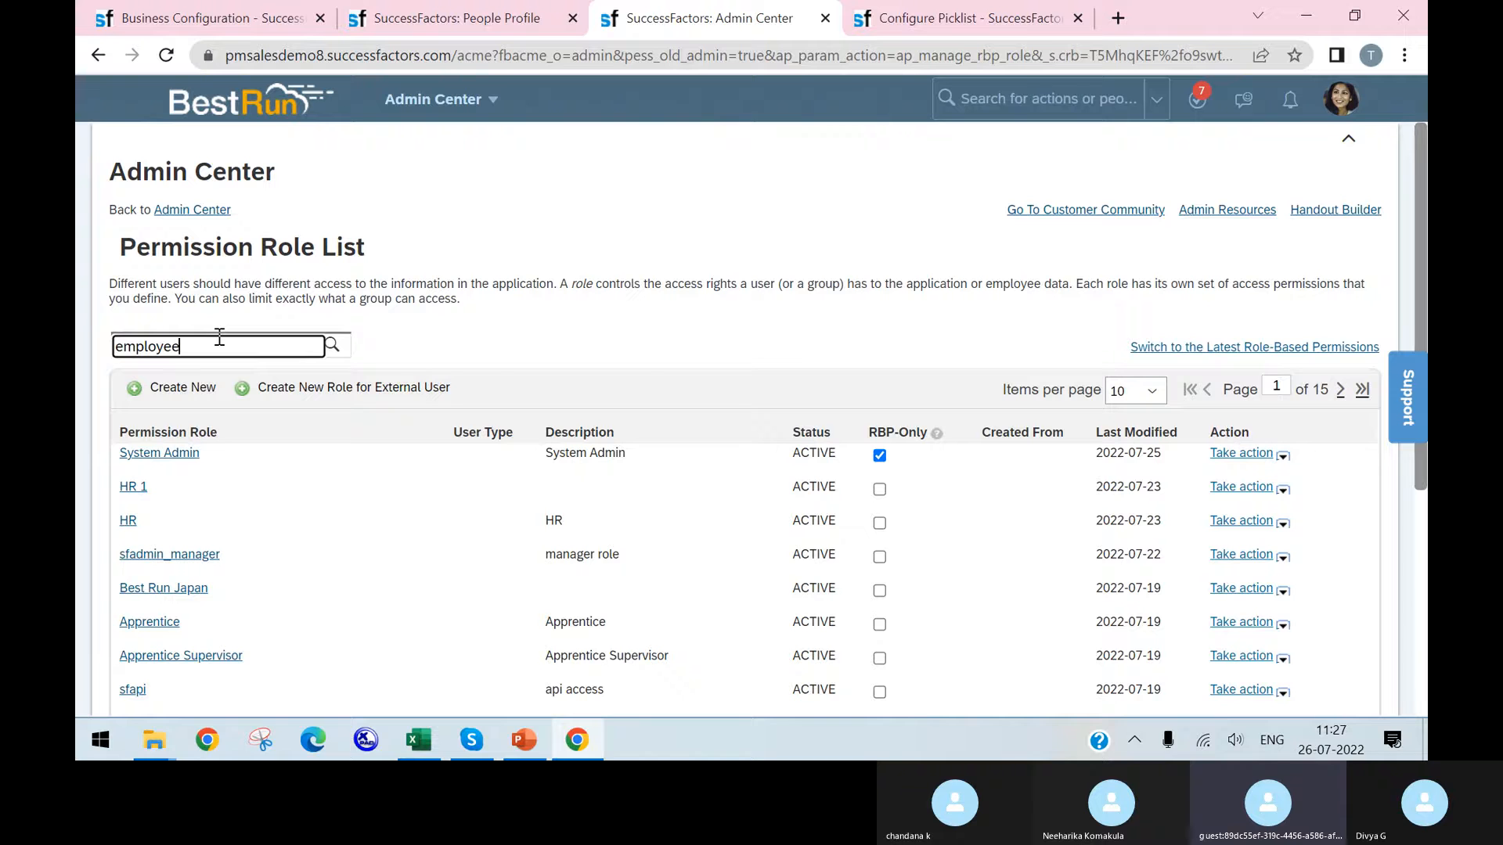
pyautogui.click(332, 346)
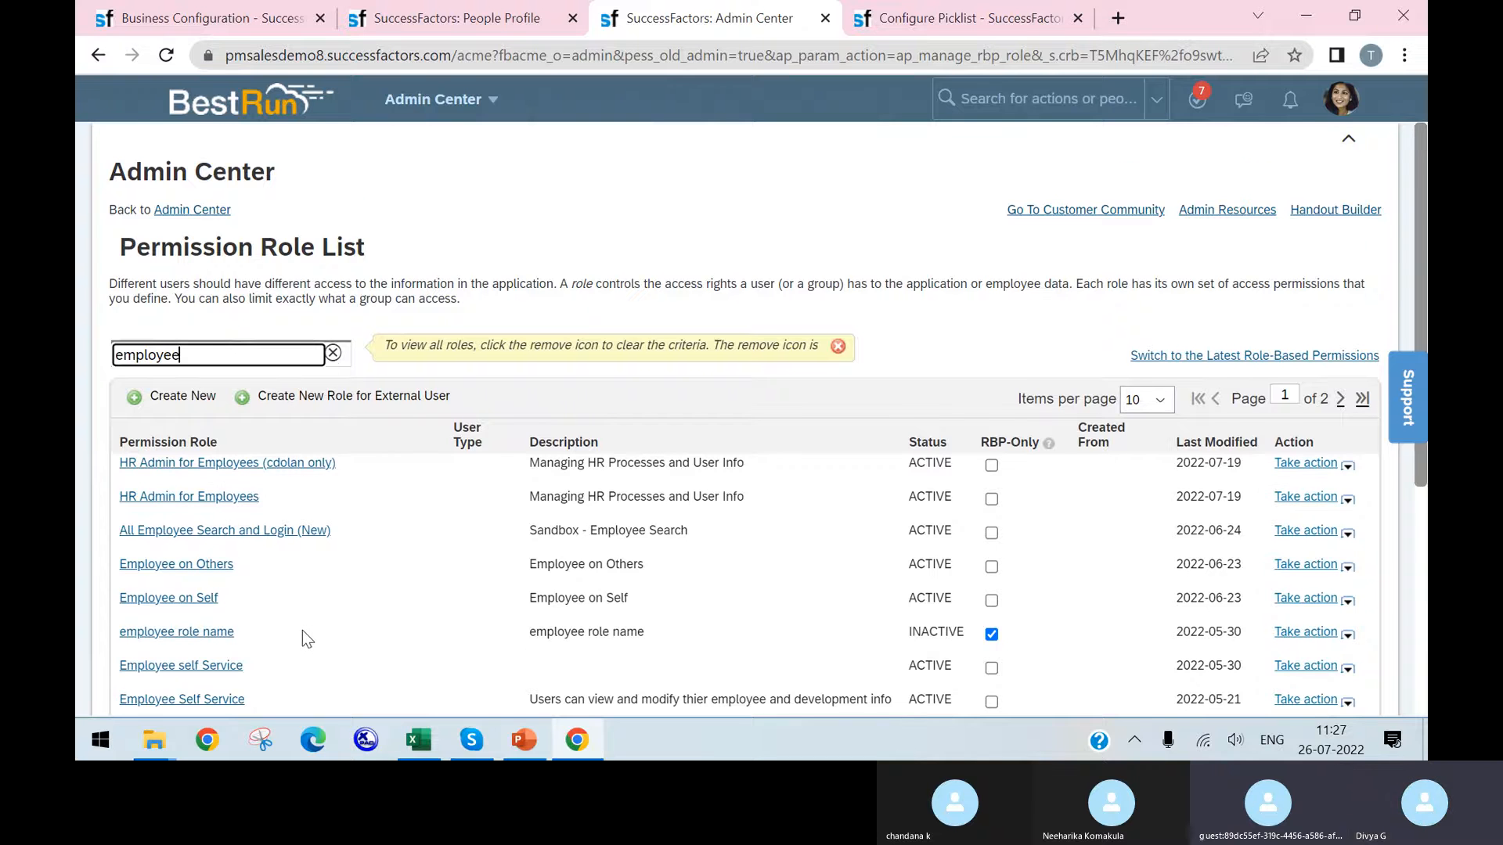
pyautogui.scroll(-1, 302, 631)
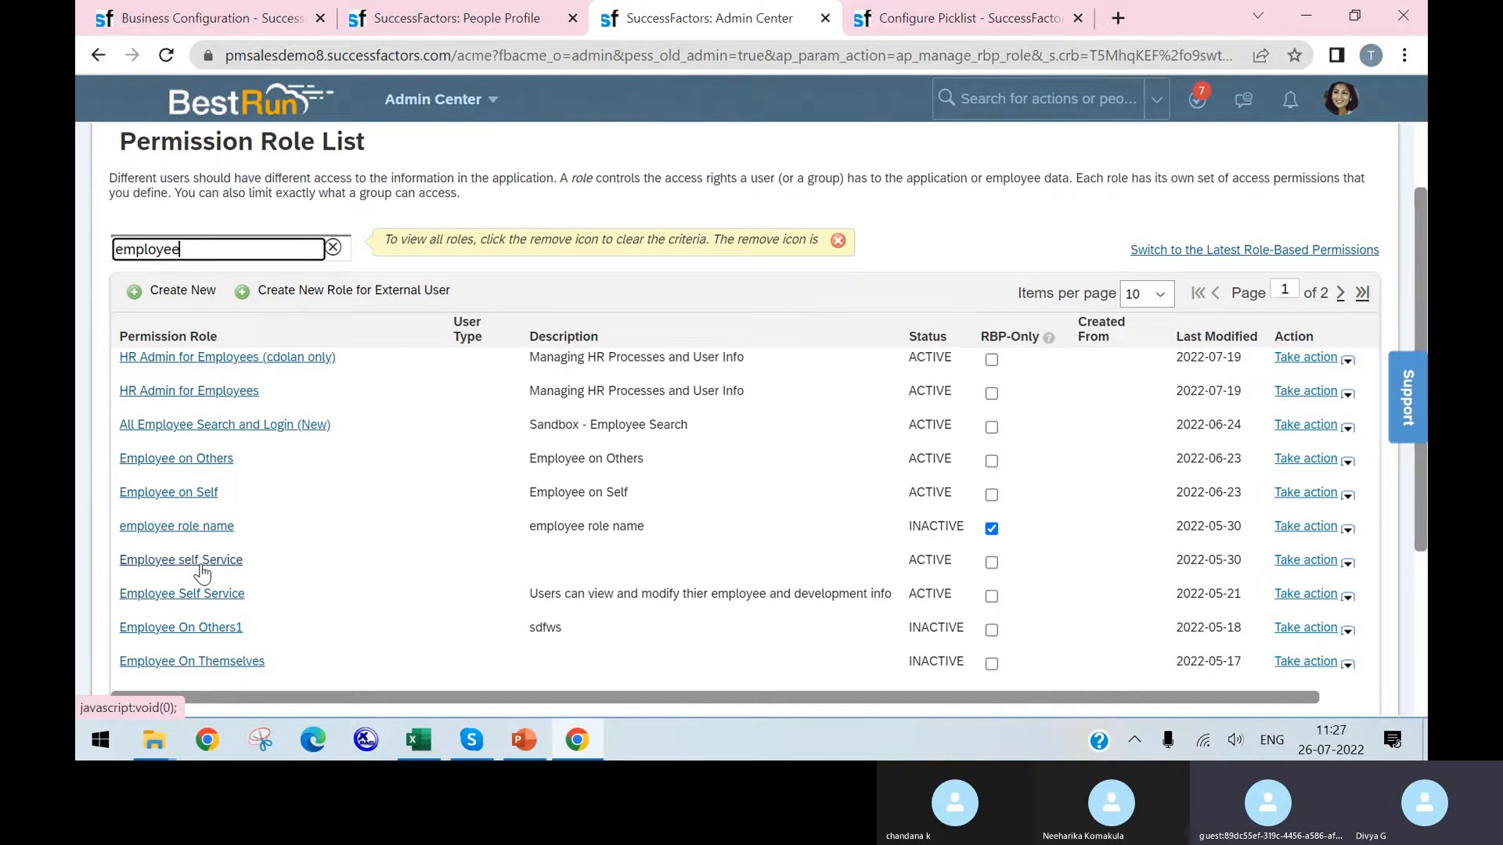
pyautogui.click(206, 671)
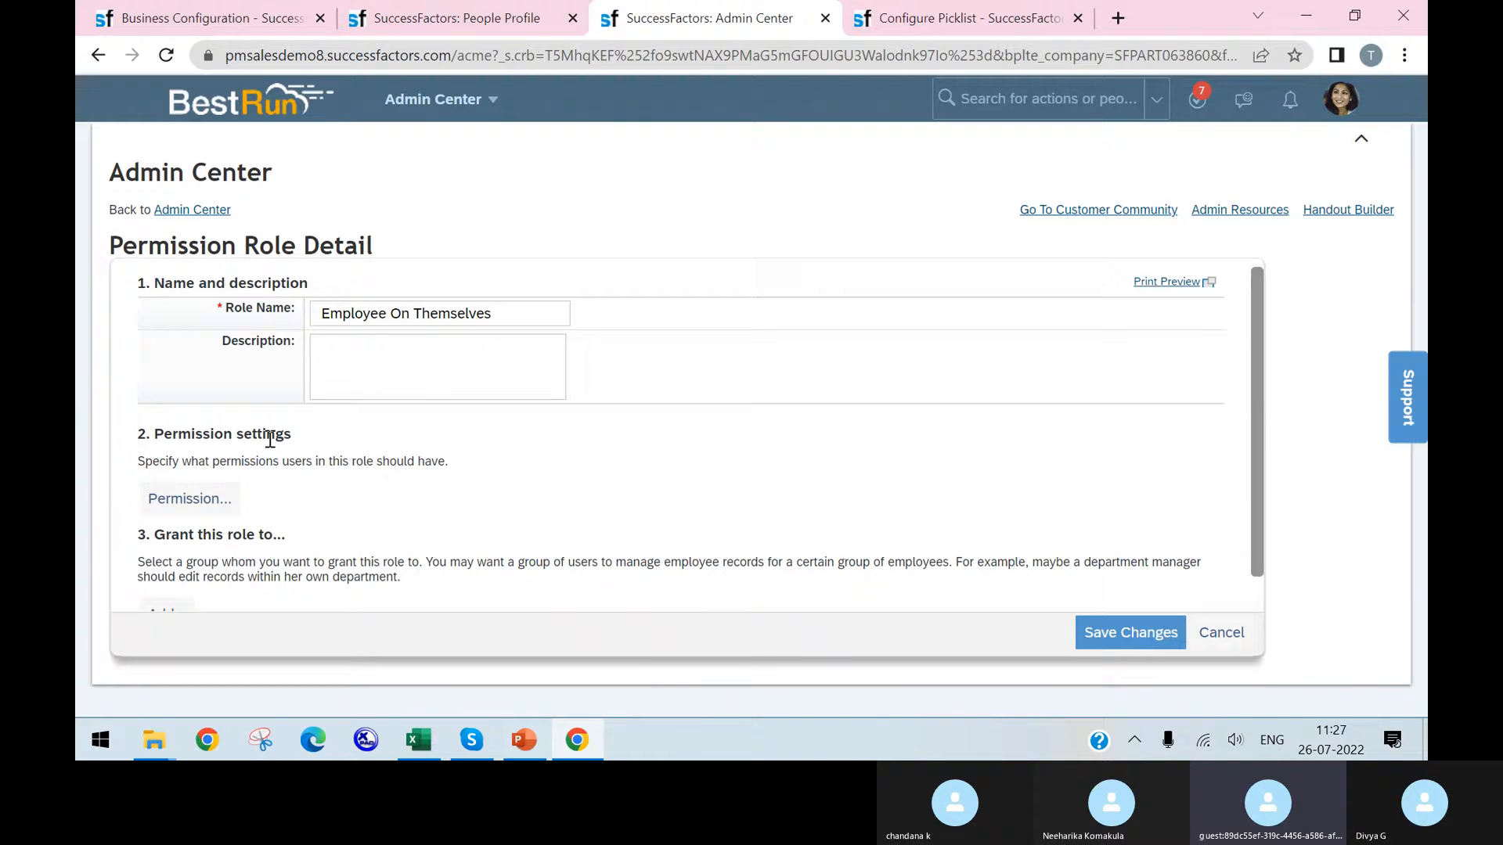
# In the role's Employee Central Effective Dated Entities permissions, enable View Current, View History, Edit/Insert and Correct for Personal Information Actions.
pyautogui.click(201, 508)
pyautogui.scroll(-3, 502, 436)
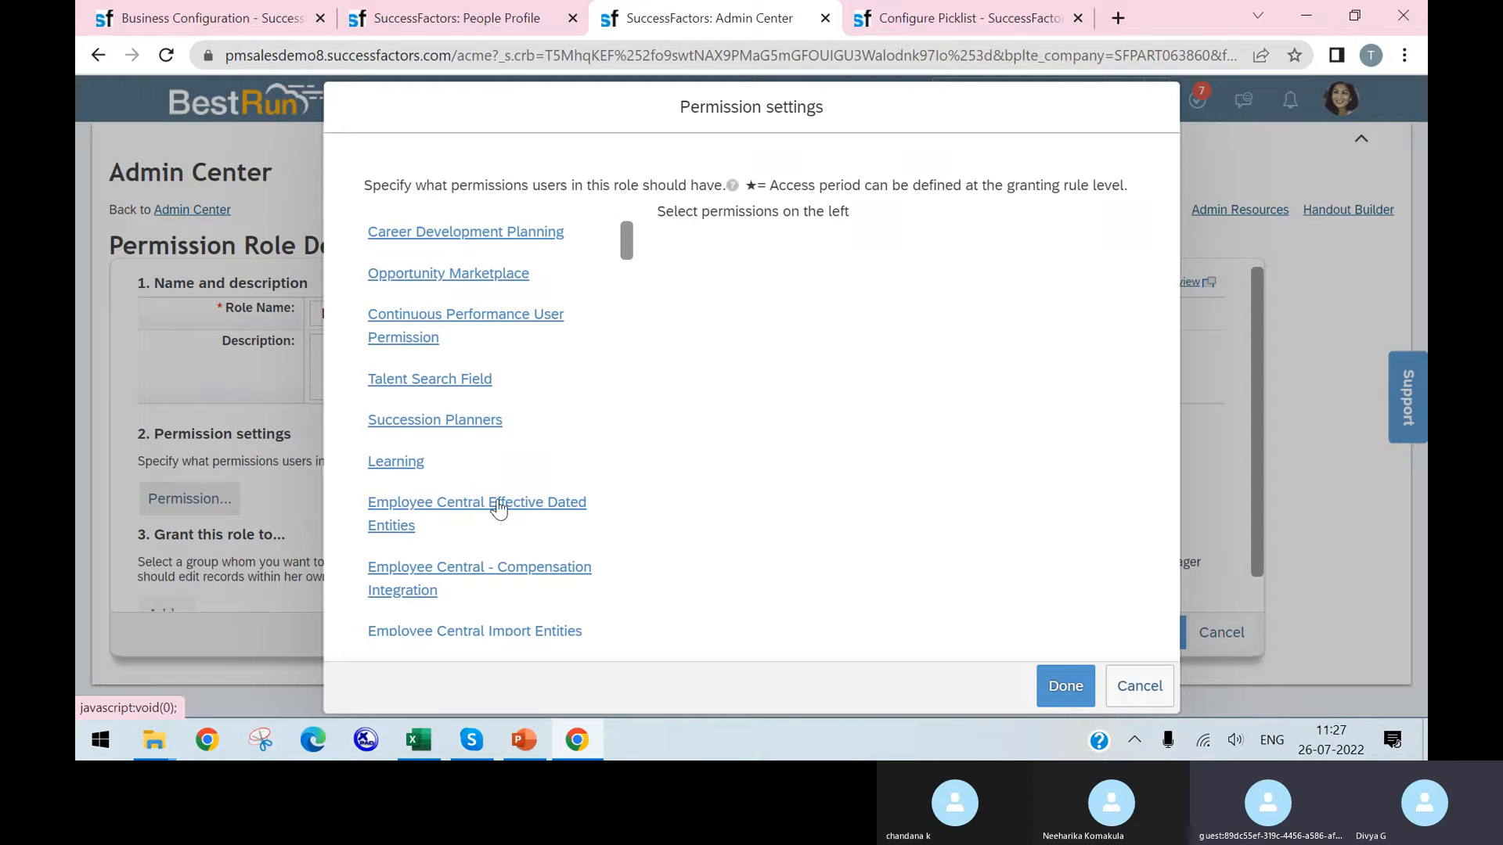
pyautogui.click(541, 517)
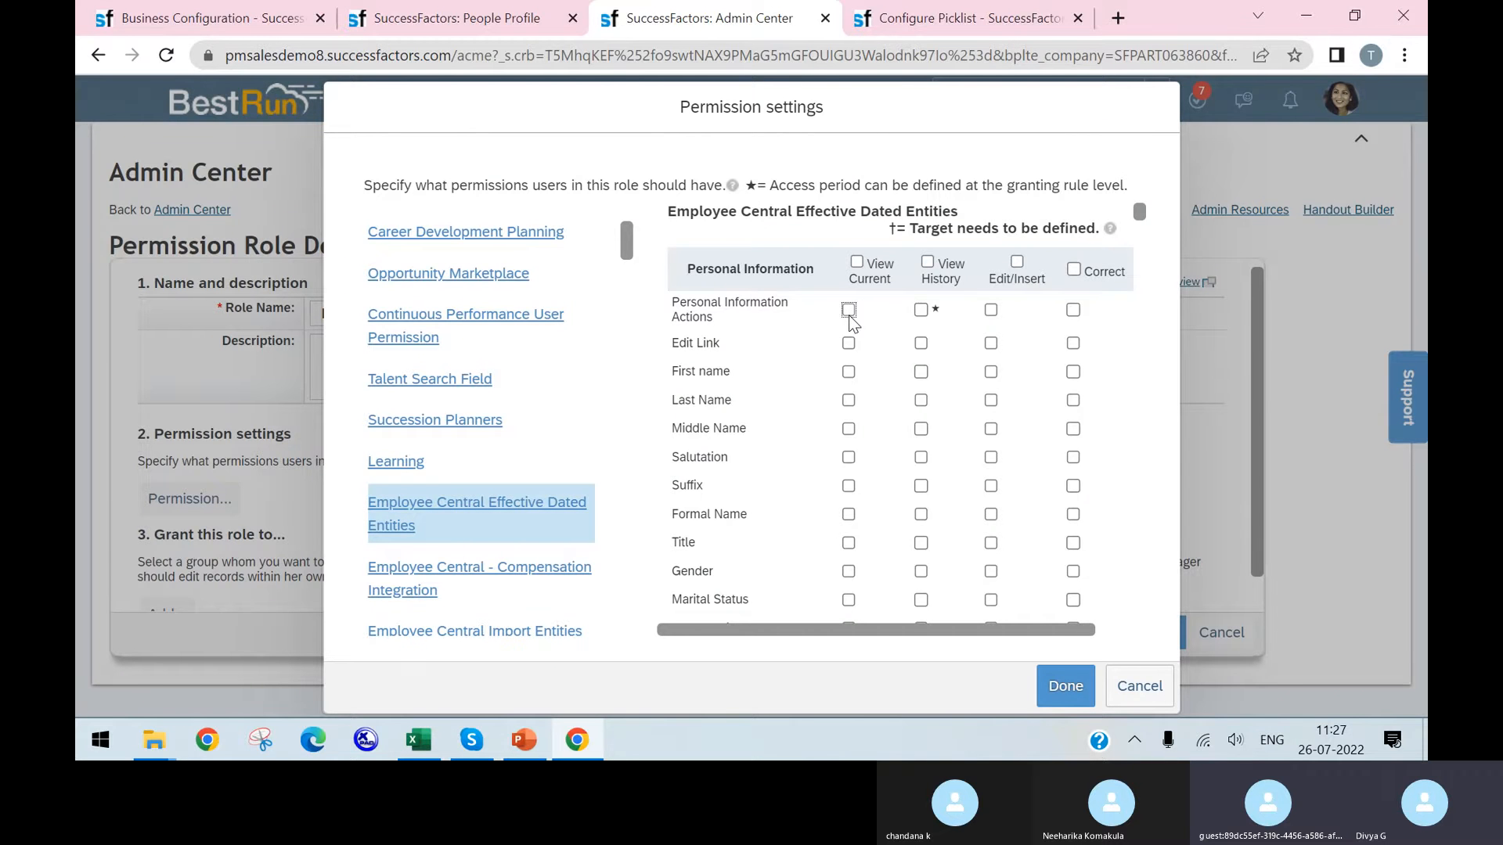
pyautogui.click(921, 310)
pyautogui.click(992, 312)
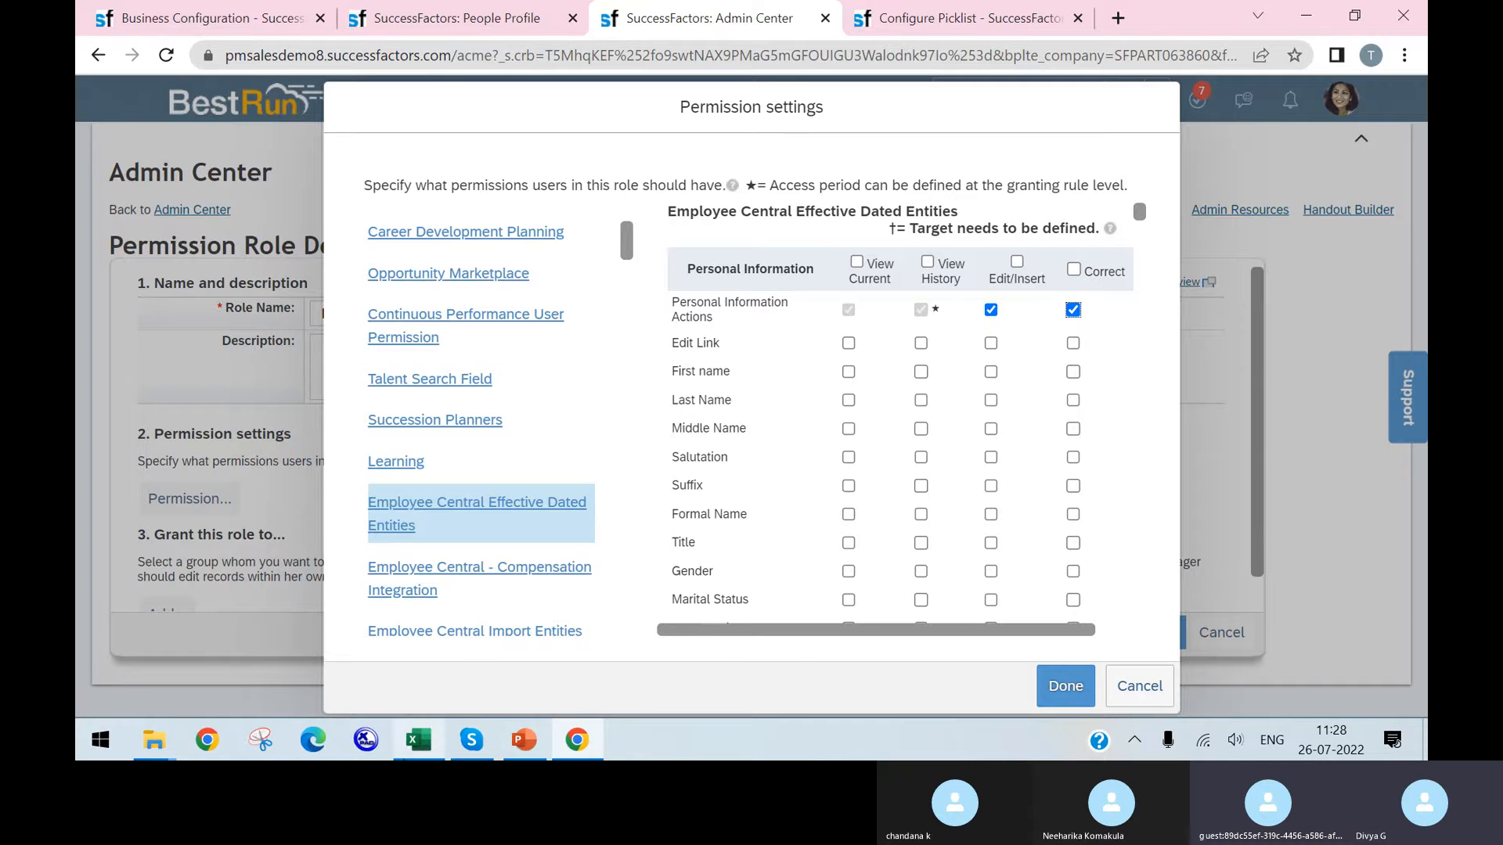
# Switch to the configuration workbook in Excel, open the Personal Info sheet and examine its Masking and role access columns.
pyautogui.click(404, 756)
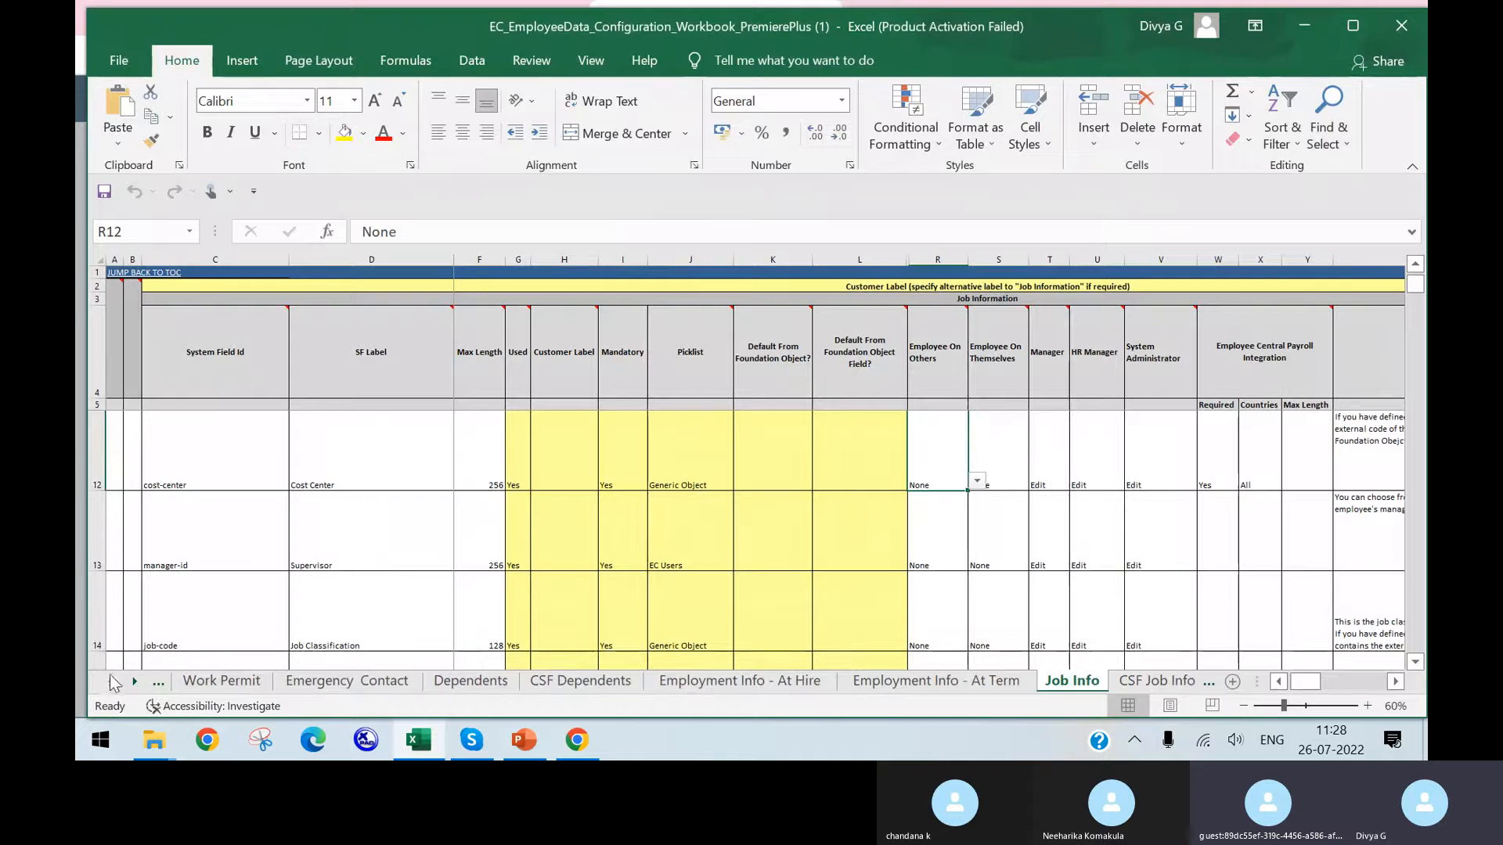
pyautogui.scroll(10, 399, 681)
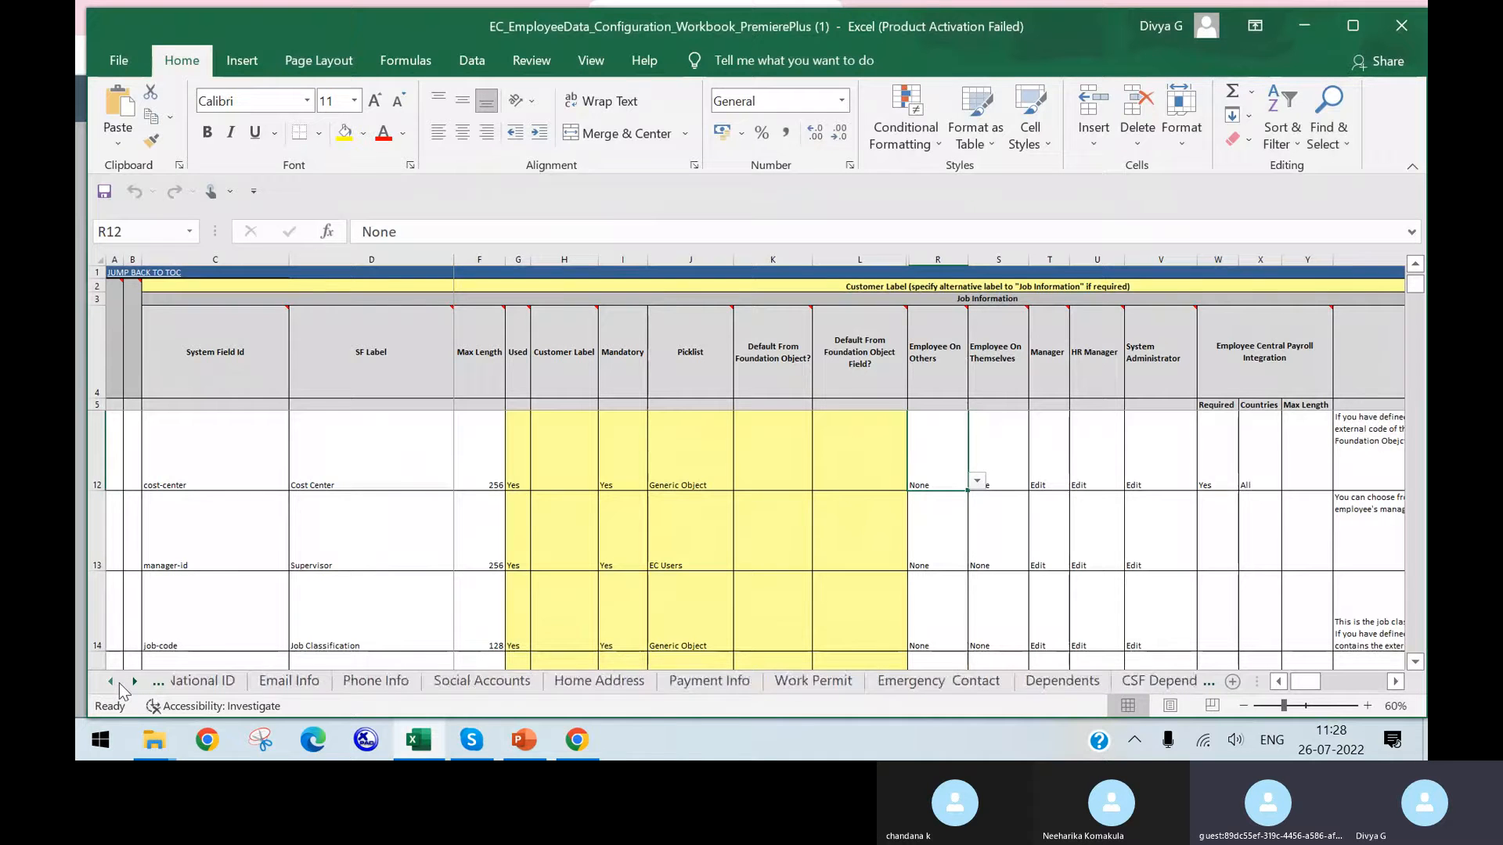
pyautogui.scroll(3, 391, 679)
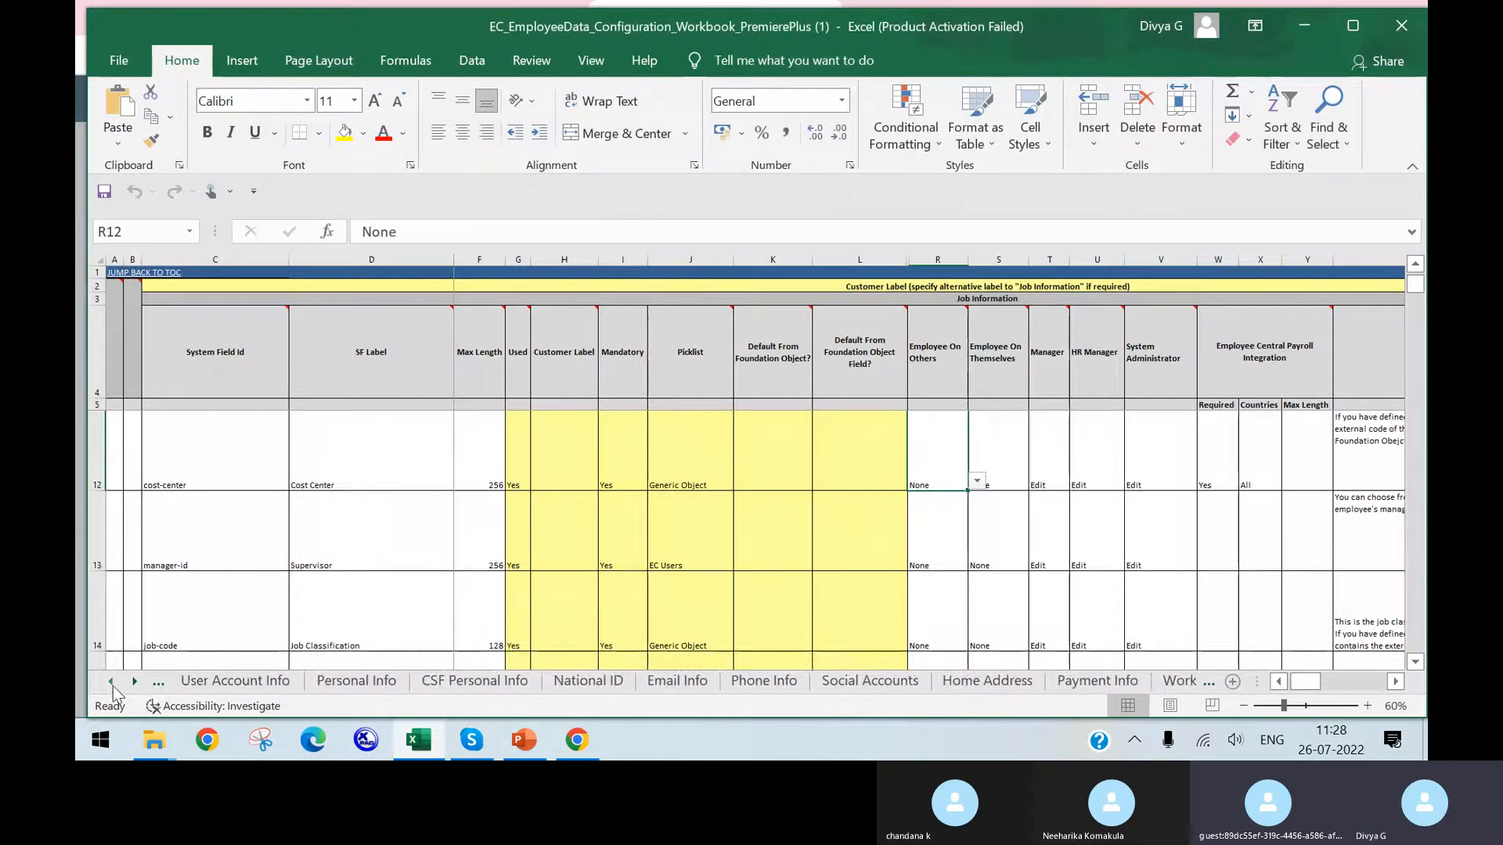
pyautogui.click(485, 681)
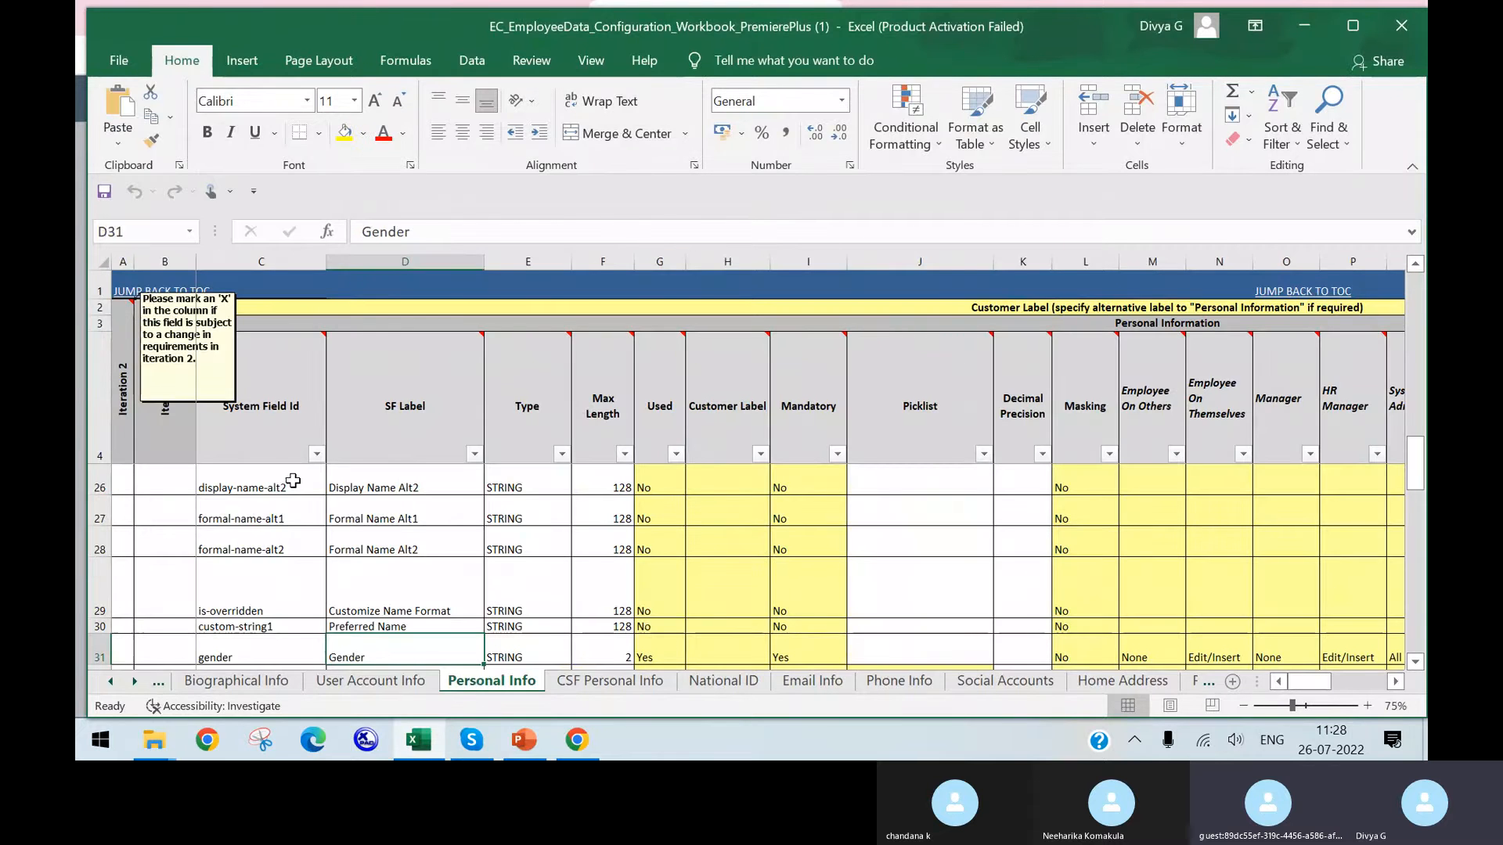
pyautogui.click(1086, 488)
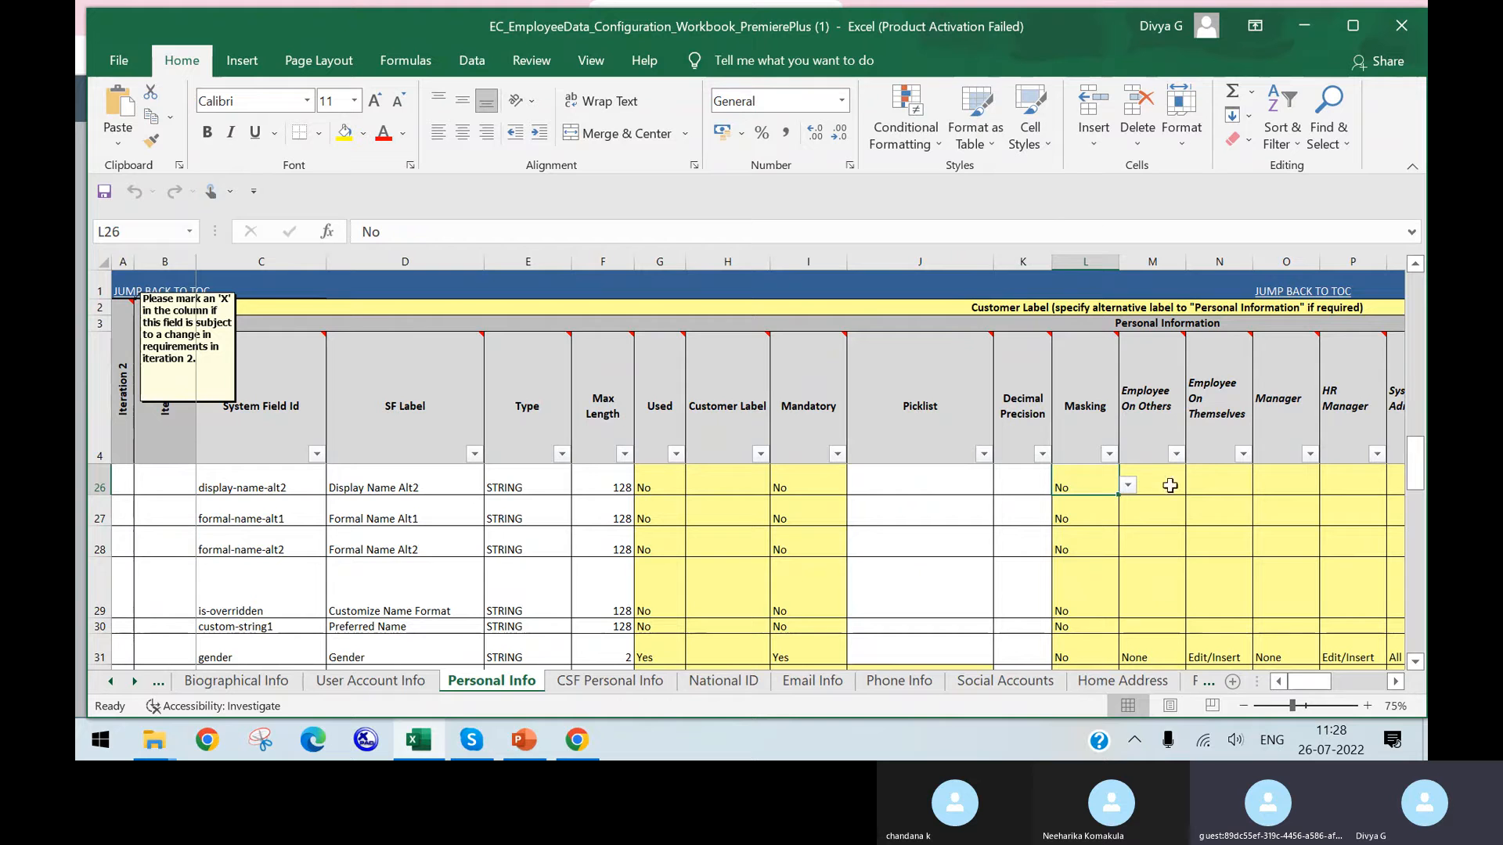
pyautogui.click(1160, 287)
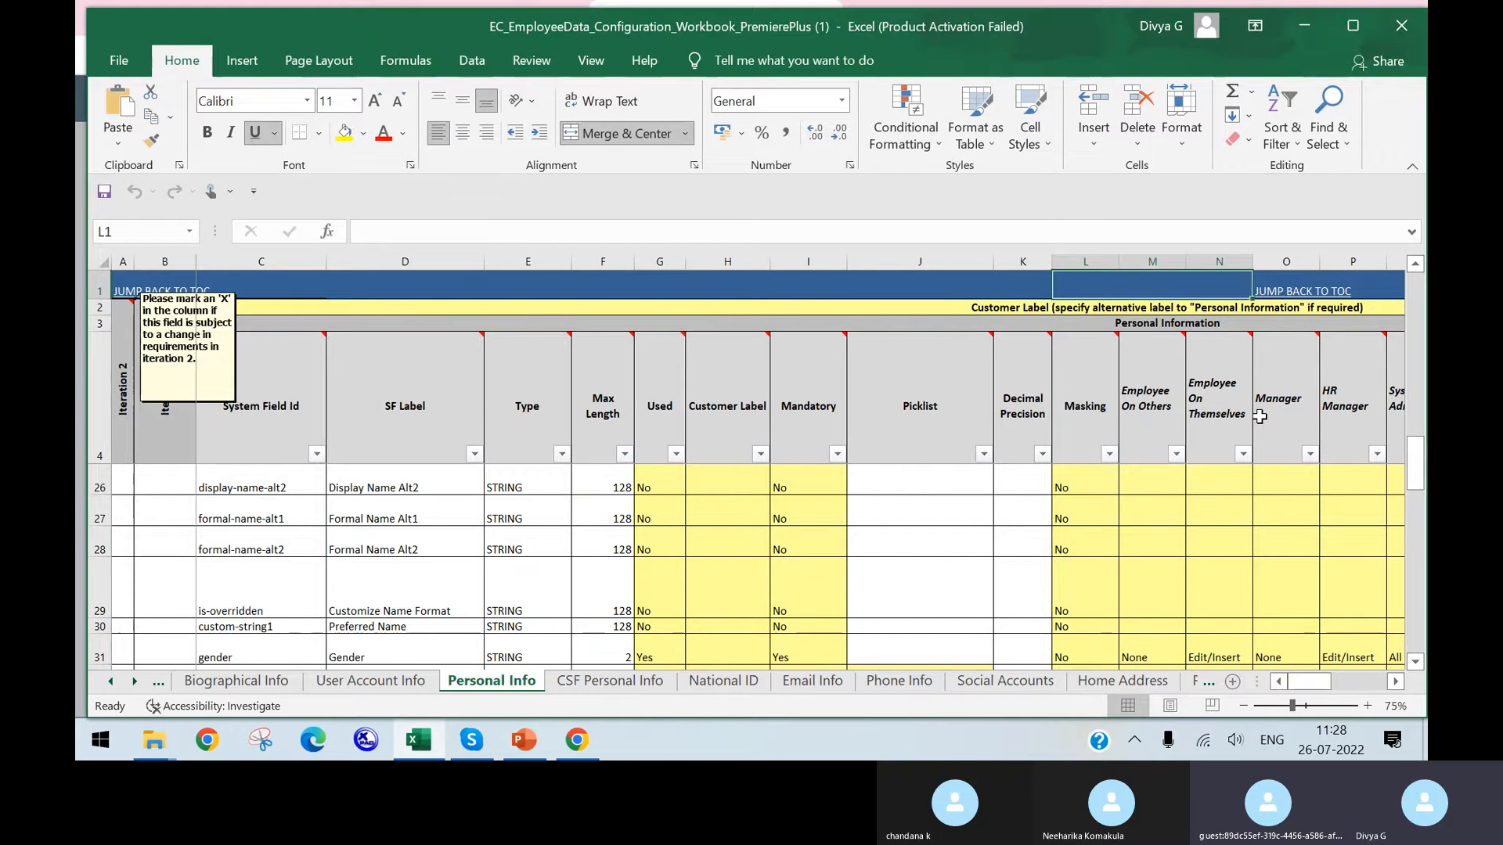
# Examine the Employee On Themselves access value for the gender field in the Personal Info sheet.
pyautogui.click(1246, 653)
pyautogui.moveTo(1315, 681); pyautogui.dragTo(1326, 687)
pyautogui.scroll(-1, 1010, 612)
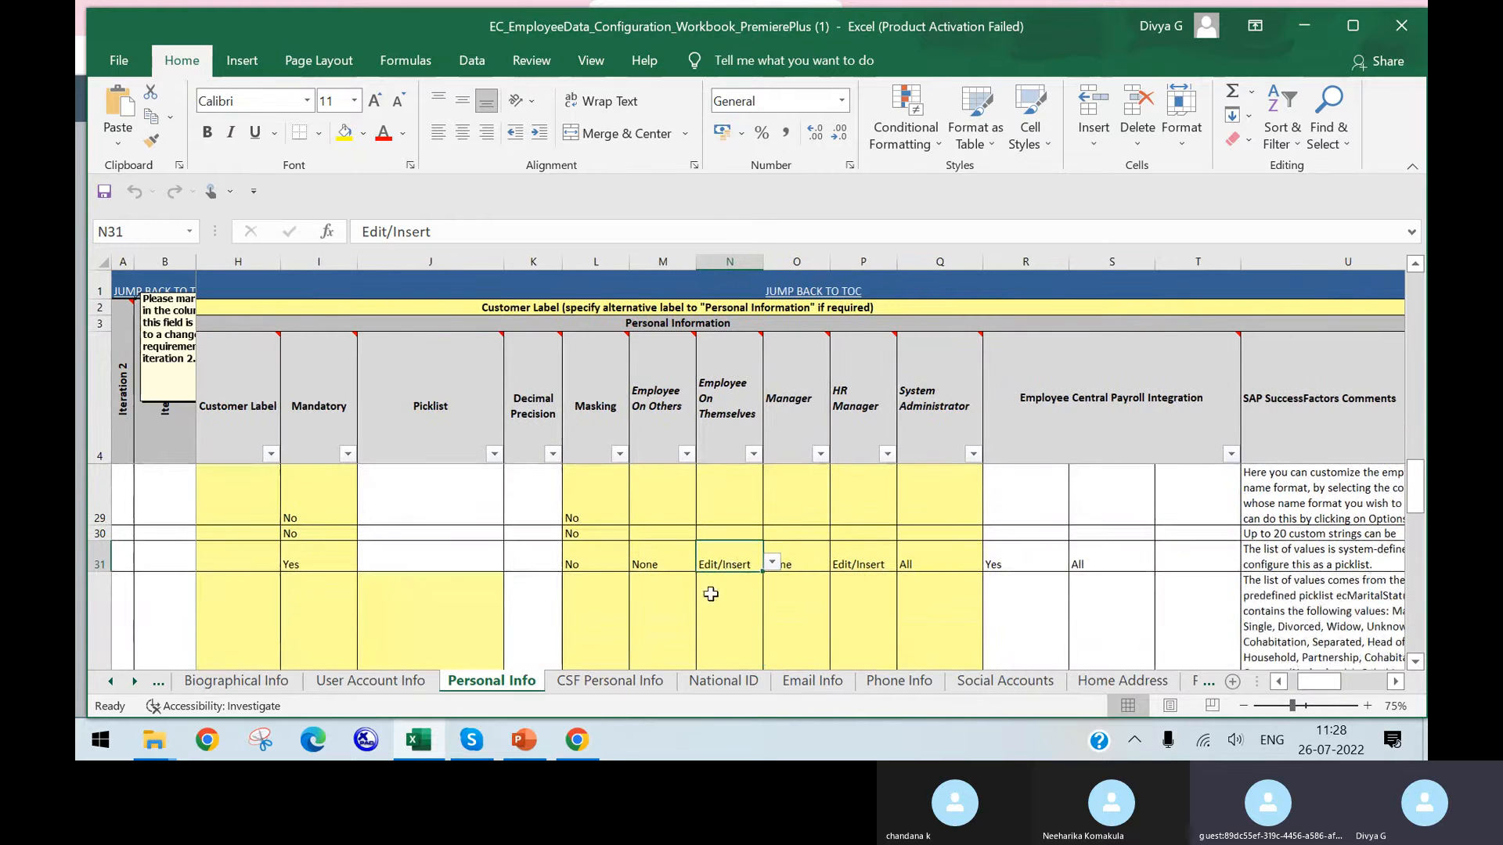
# Switch to the Permission settings in Chrome and enable View History for First name under Personal Information.
pyautogui.click(577, 740)
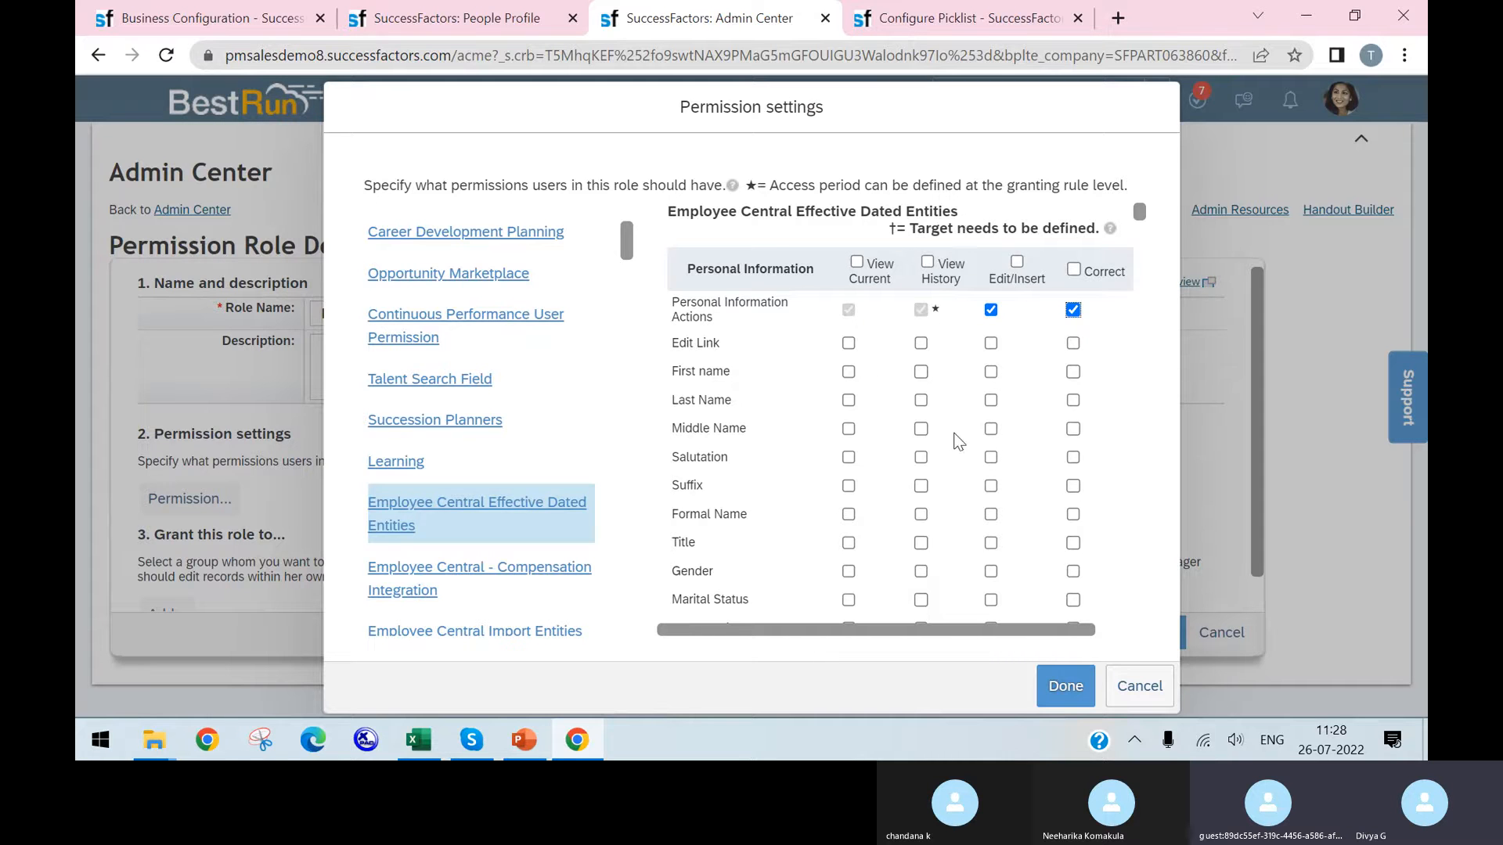
pyautogui.click(920, 371)
# Switch back to the configuration workbook in Excel and look through the sheets from Biographical Info to Phone Info.
pyautogui.click(578, 739)
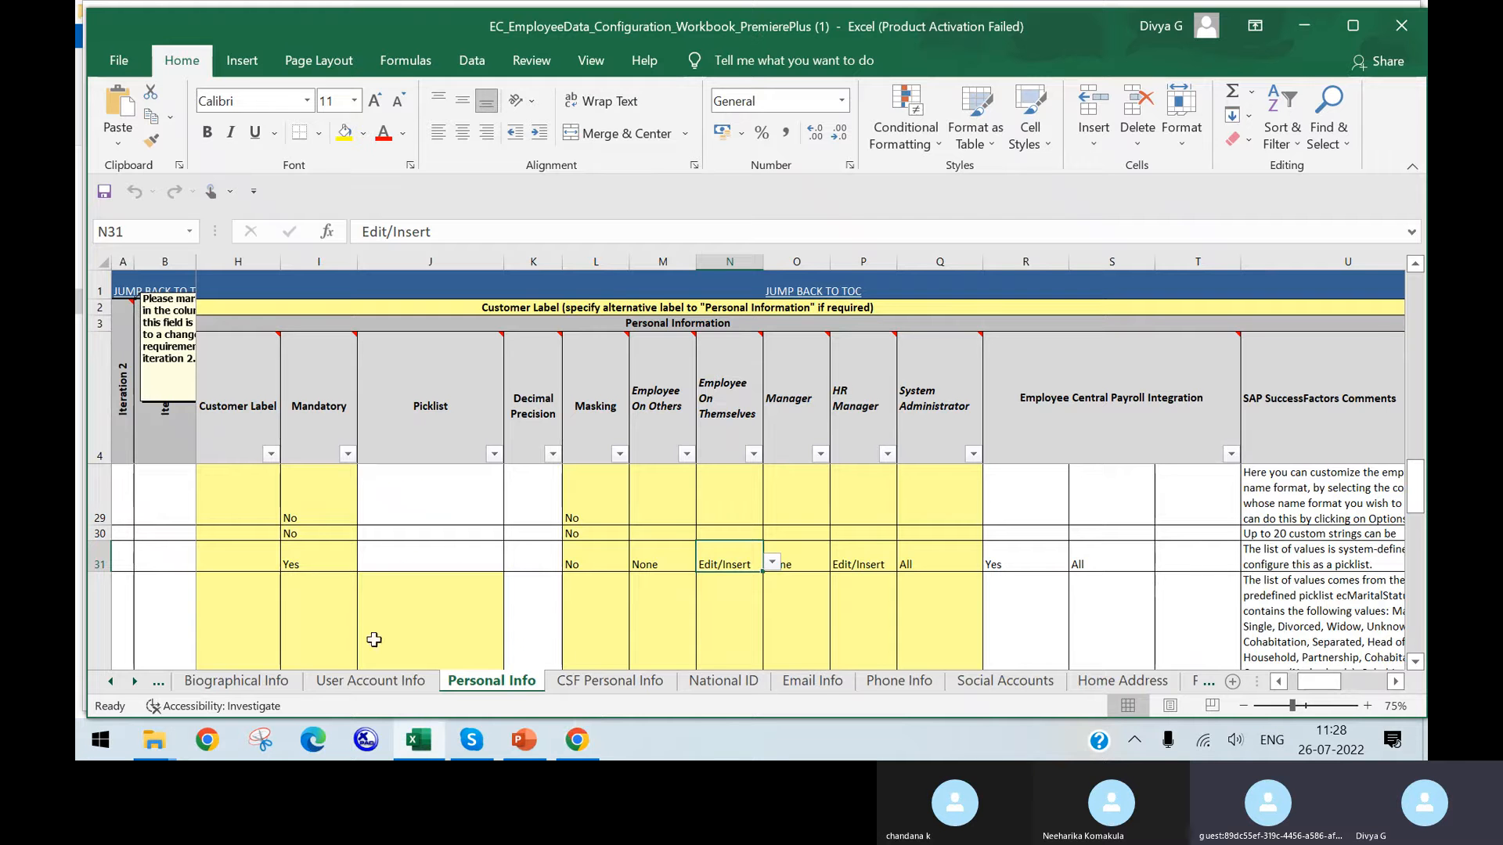
pyautogui.click(239, 683)
pyautogui.click(371, 680)
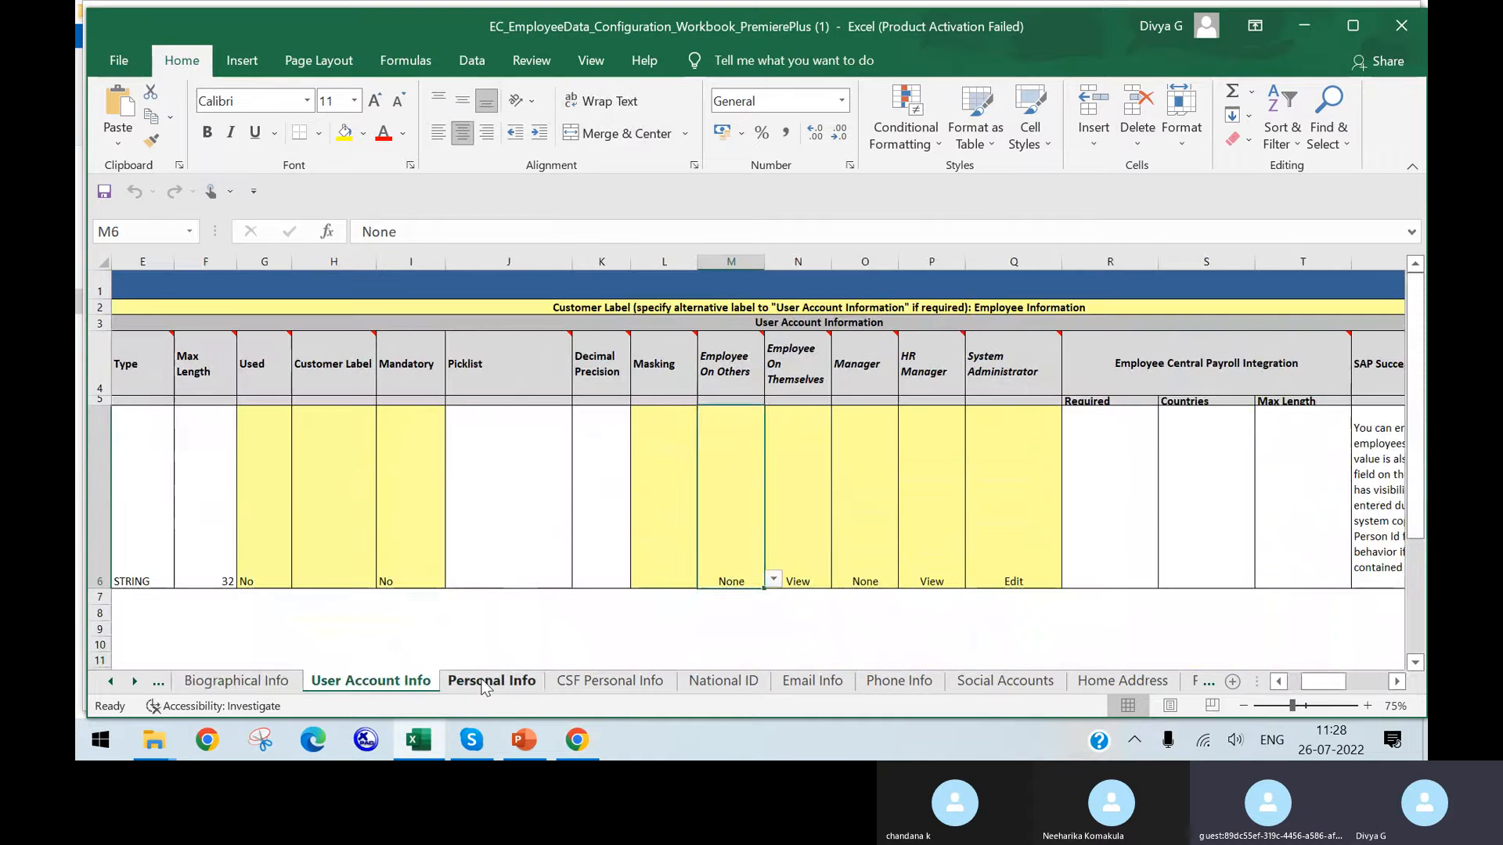
pyautogui.click(491, 680)
pyautogui.click(723, 680)
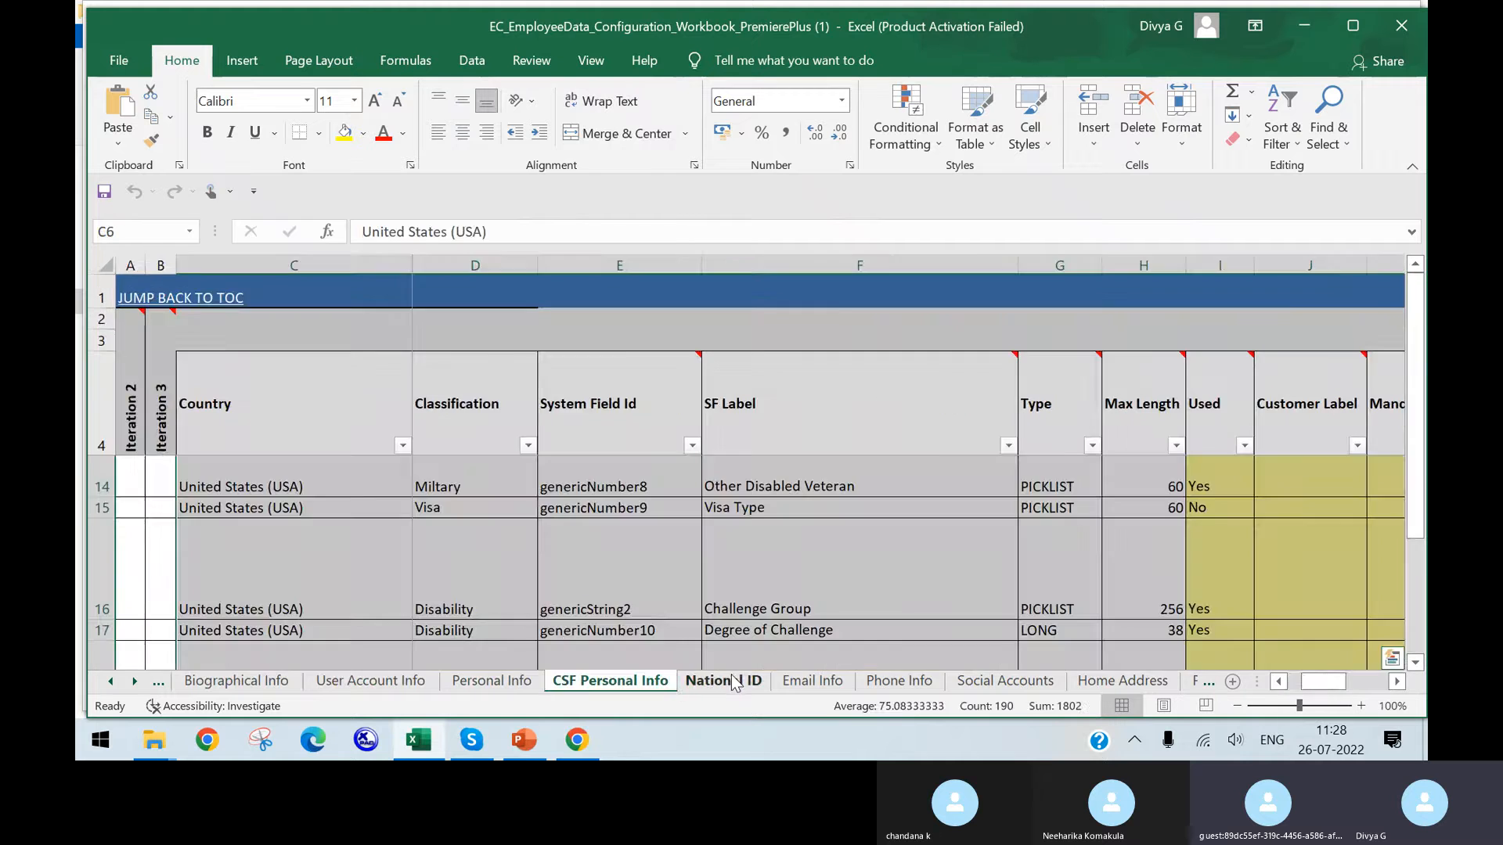
pyautogui.click(813, 680)
pyautogui.click(900, 680)
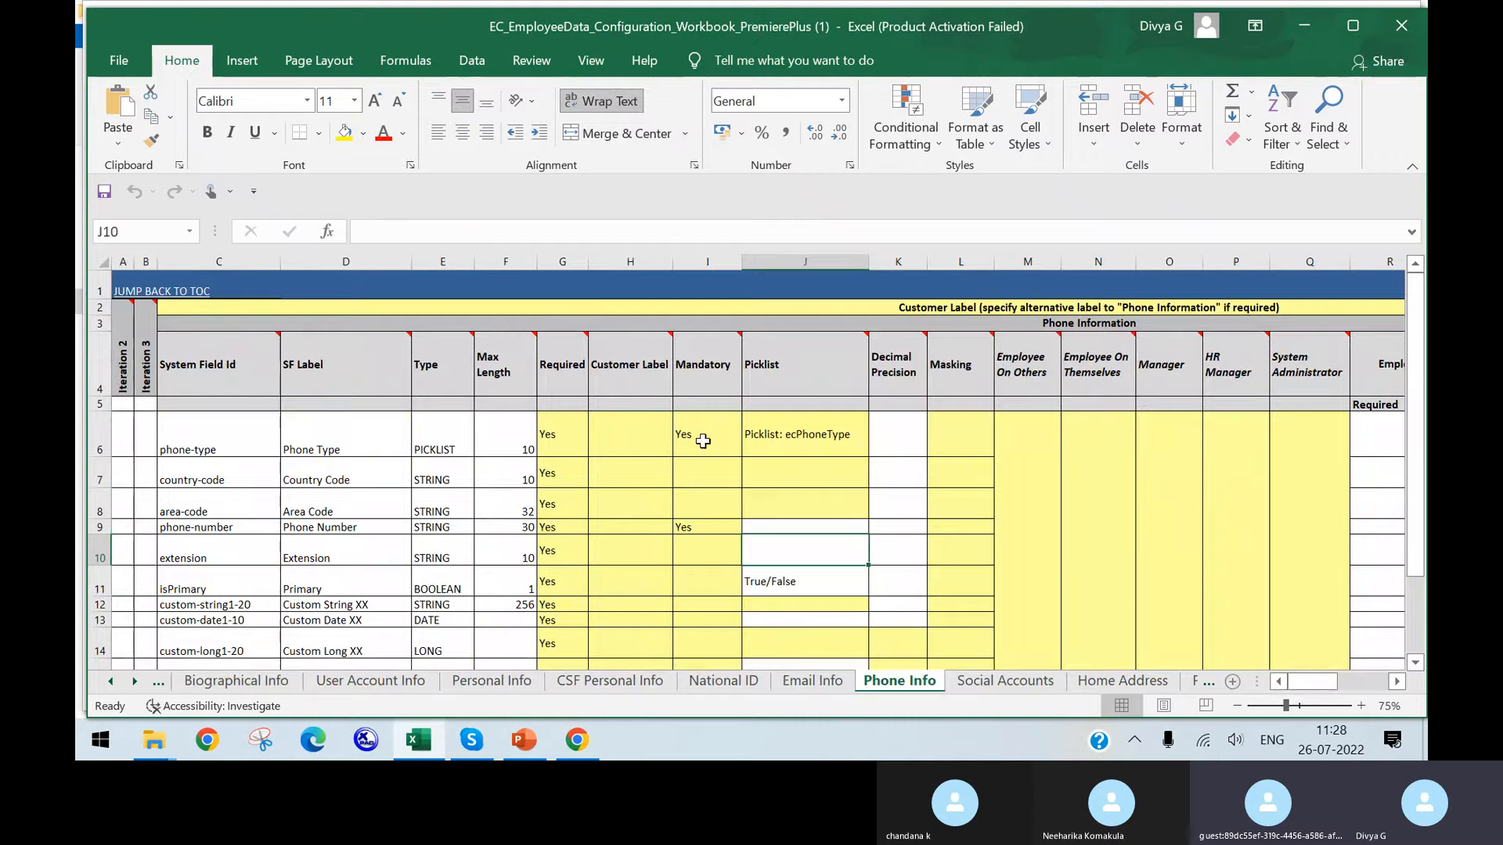
# Switch to Chrome, cancel the Permission settings dialog and return to the Business Configuration page.
pyautogui.click(589, 737)
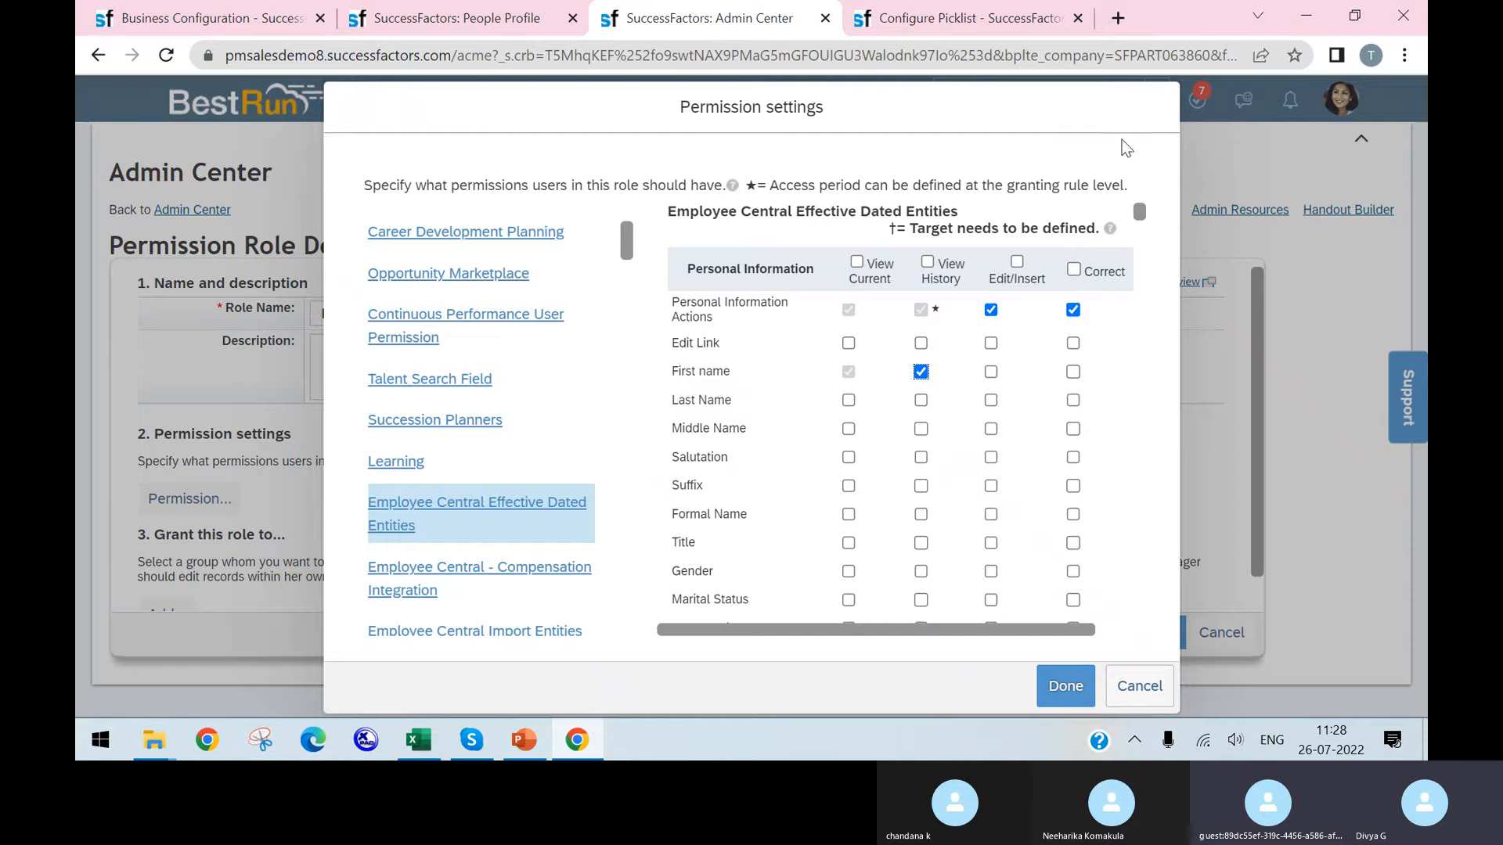
pyautogui.click(1163, 675)
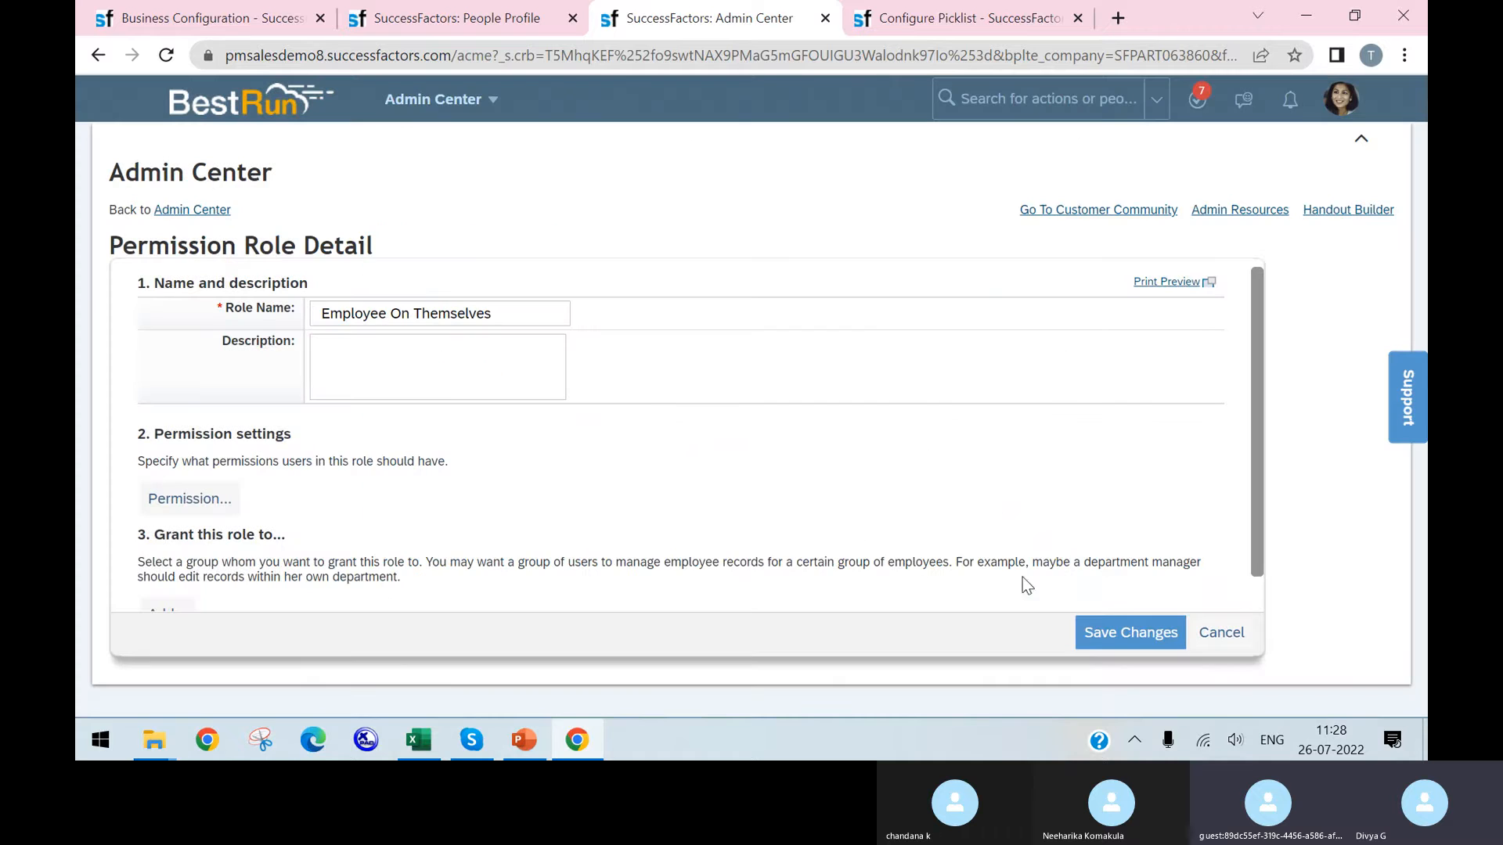
pyautogui.click(268, 22)
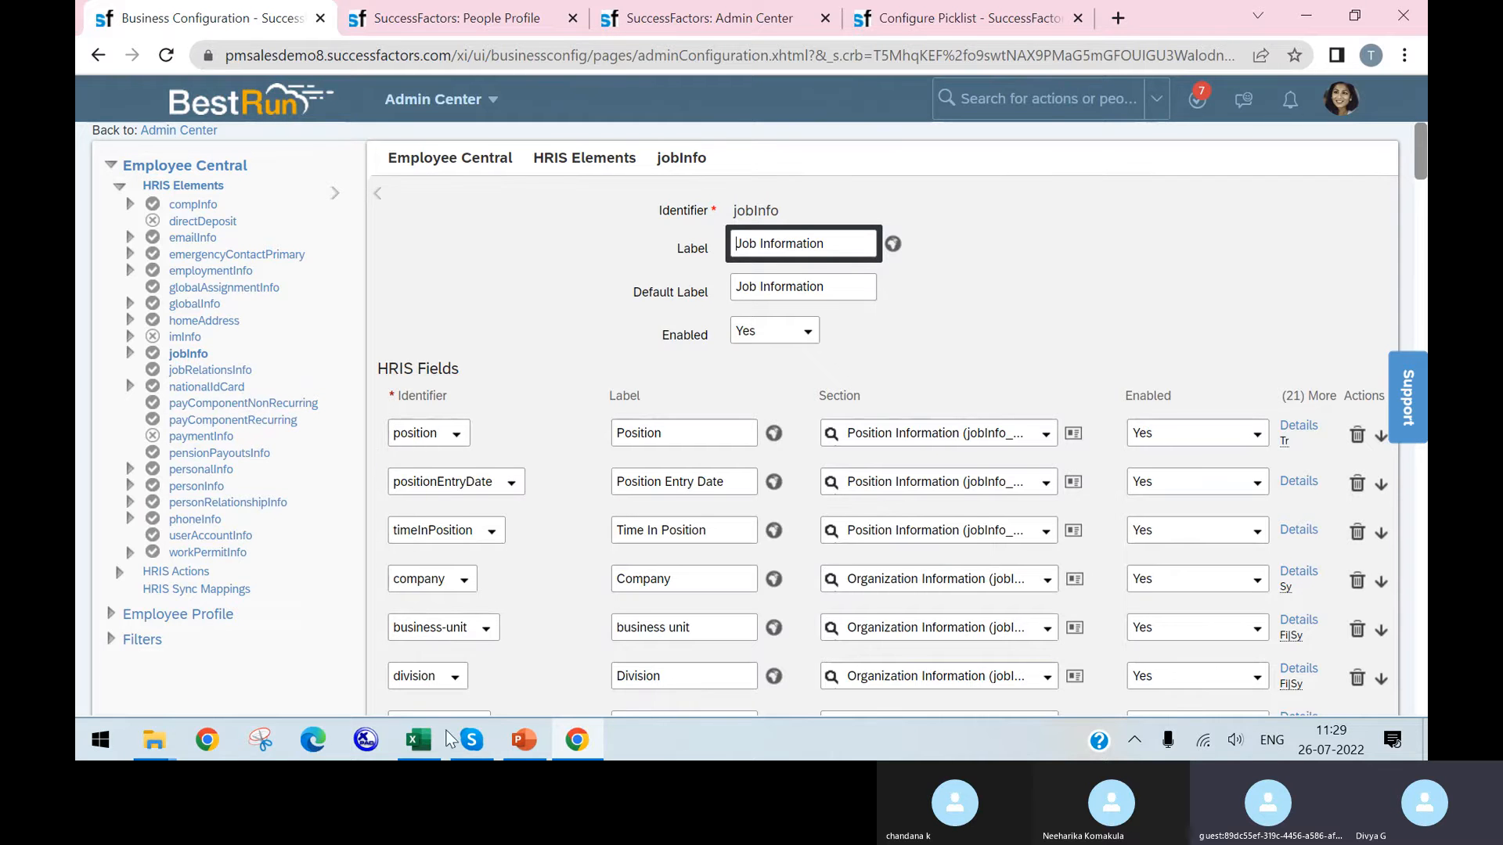
# Switch to the configuration workbook in Excel and look through the Home Address and Work Permit sheets.
pyautogui.moveTo(426, 753)
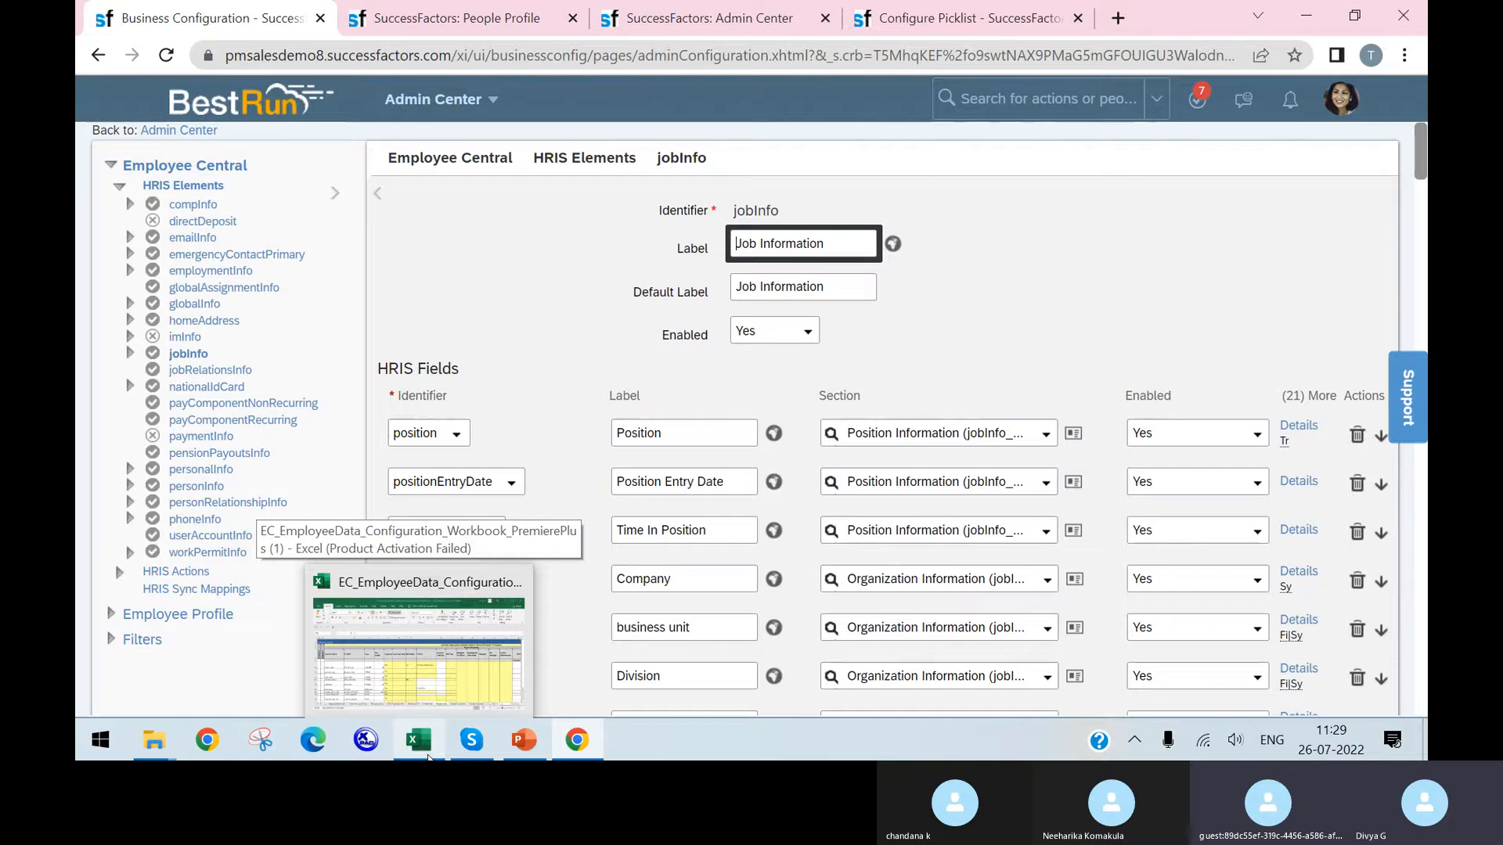
pyautogui.click(428, 756)
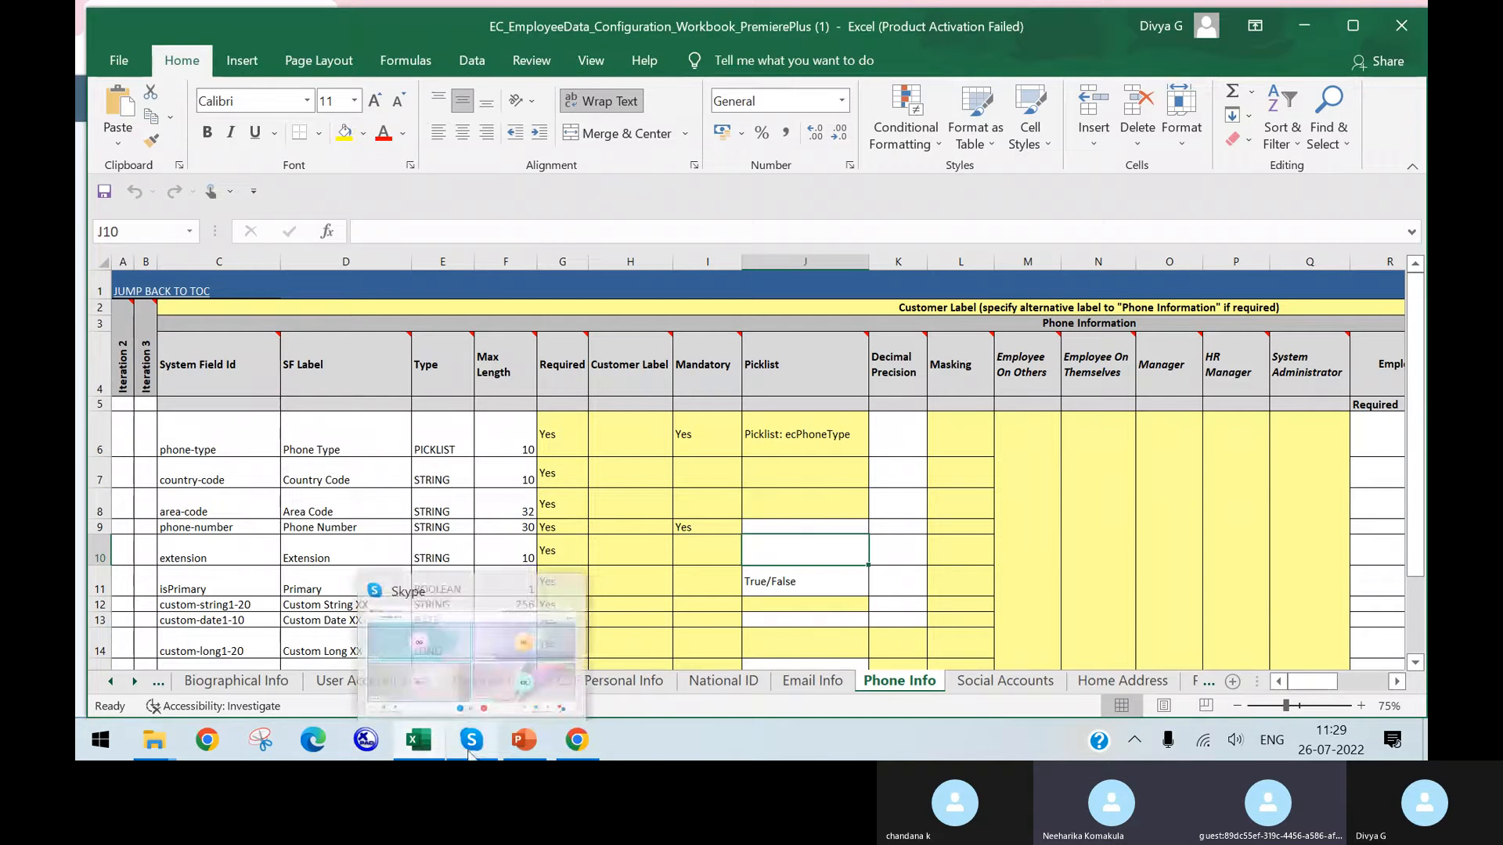
pyautogui.click(421, 751)
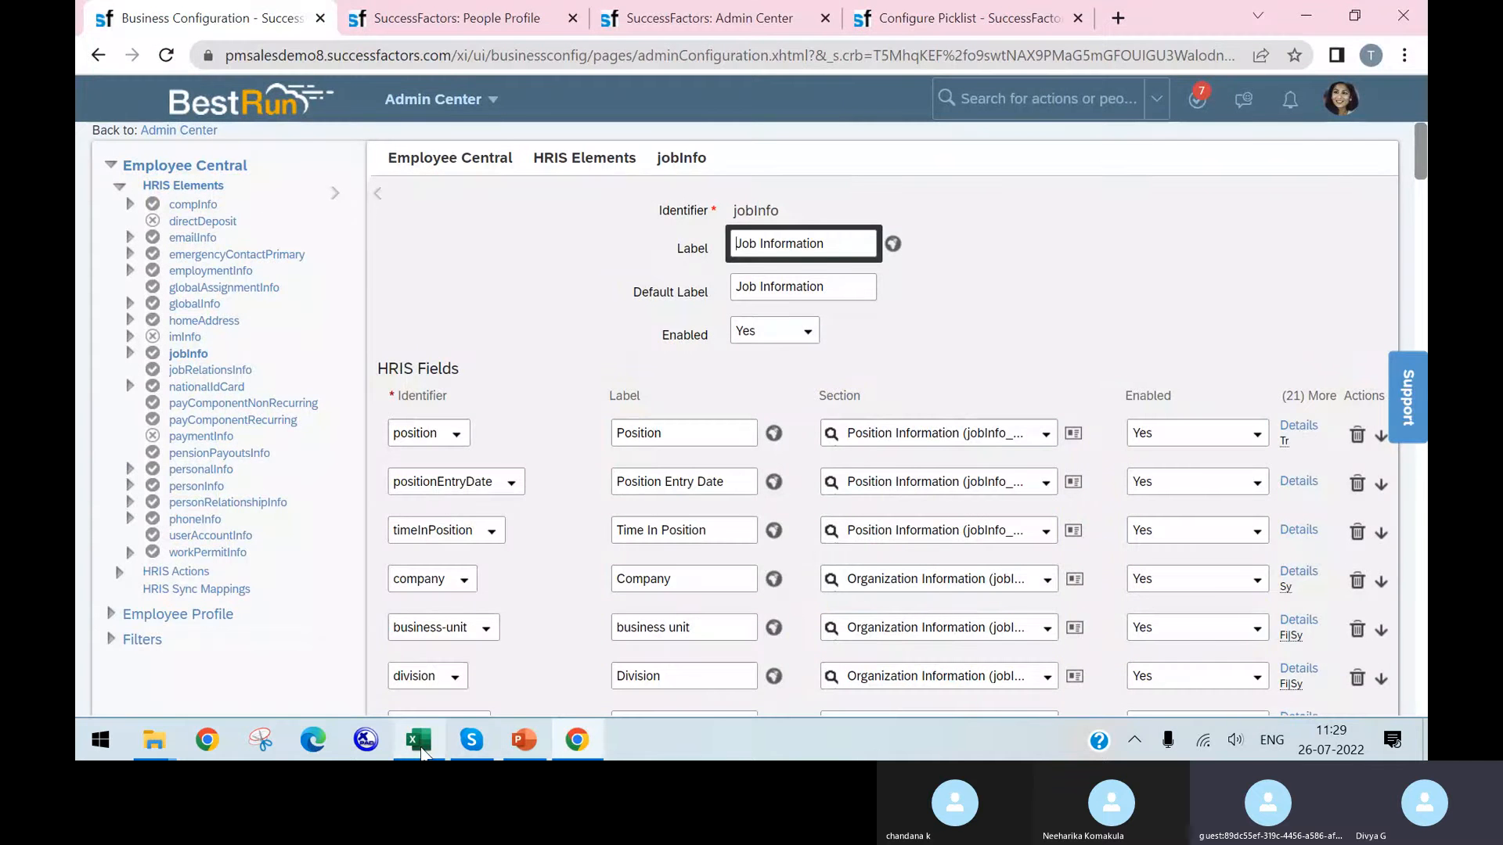
pyautogui.click(423, 751)
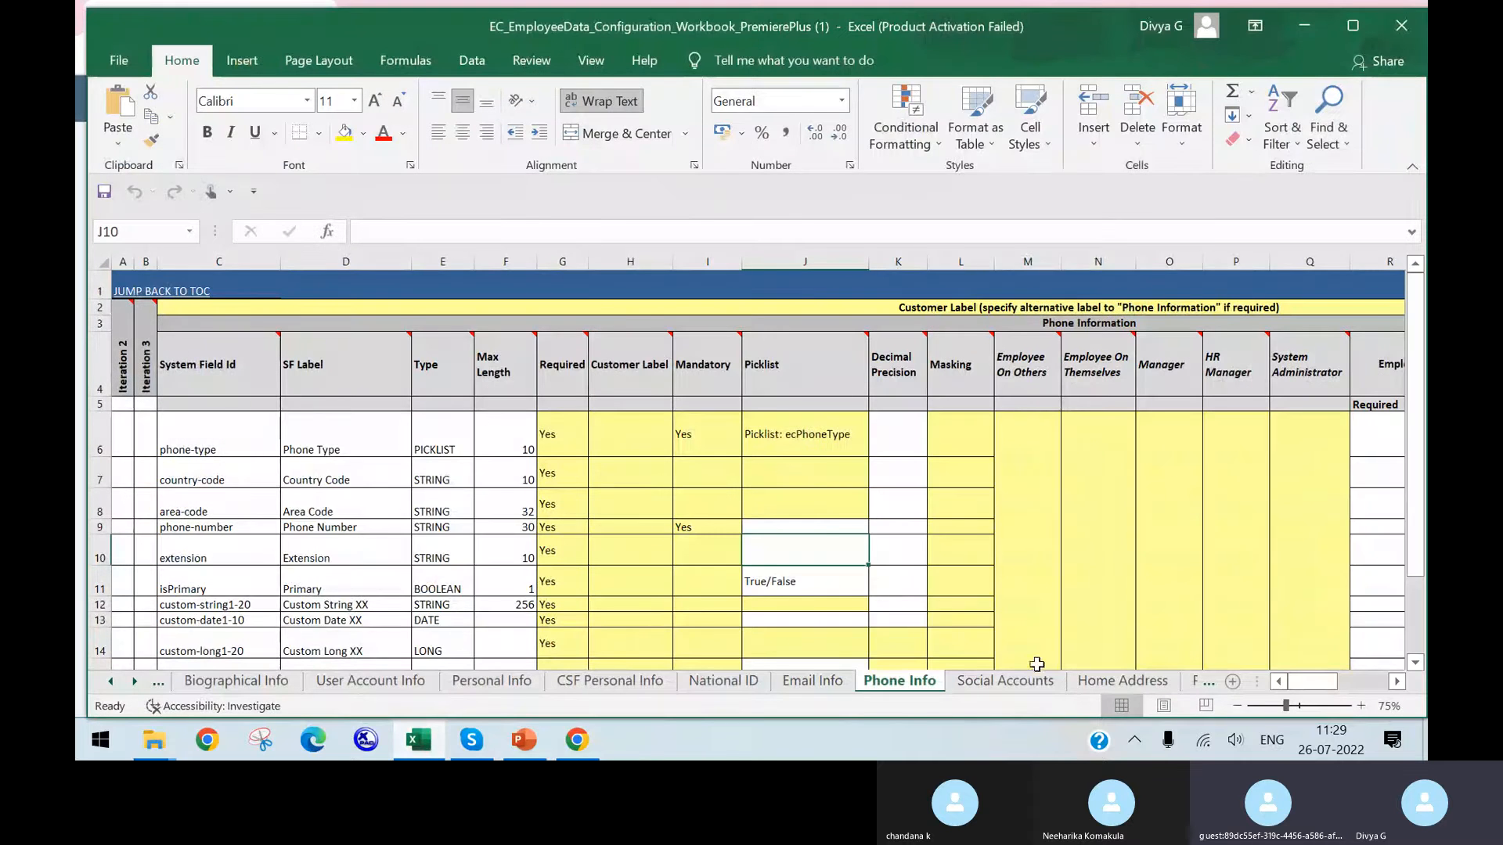
pyautogui.click(1122, 680)
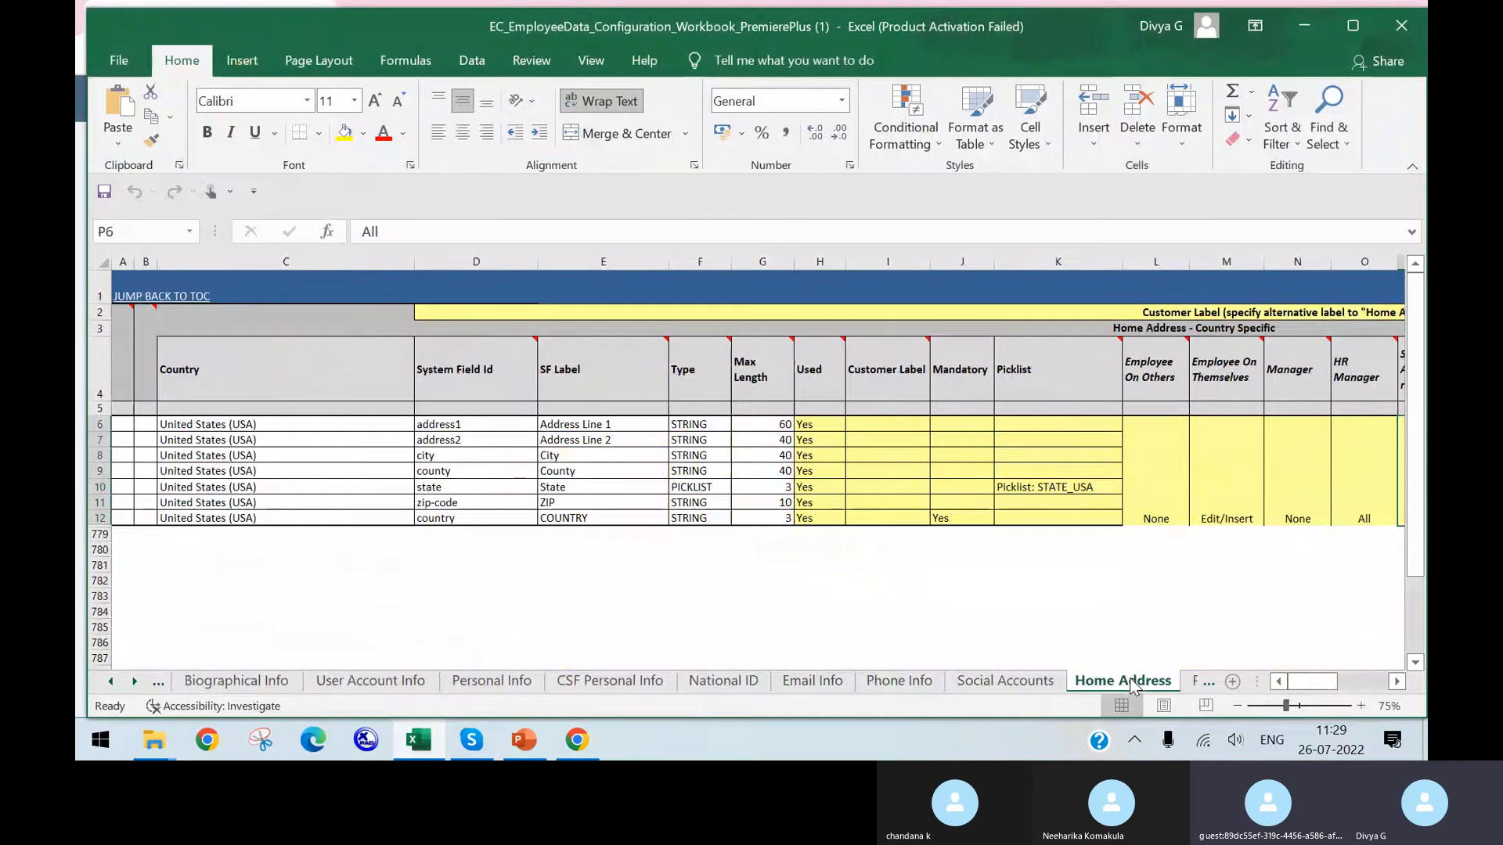
pyautogui.click(1188, 681)
pyautogui.click(1186, 681)
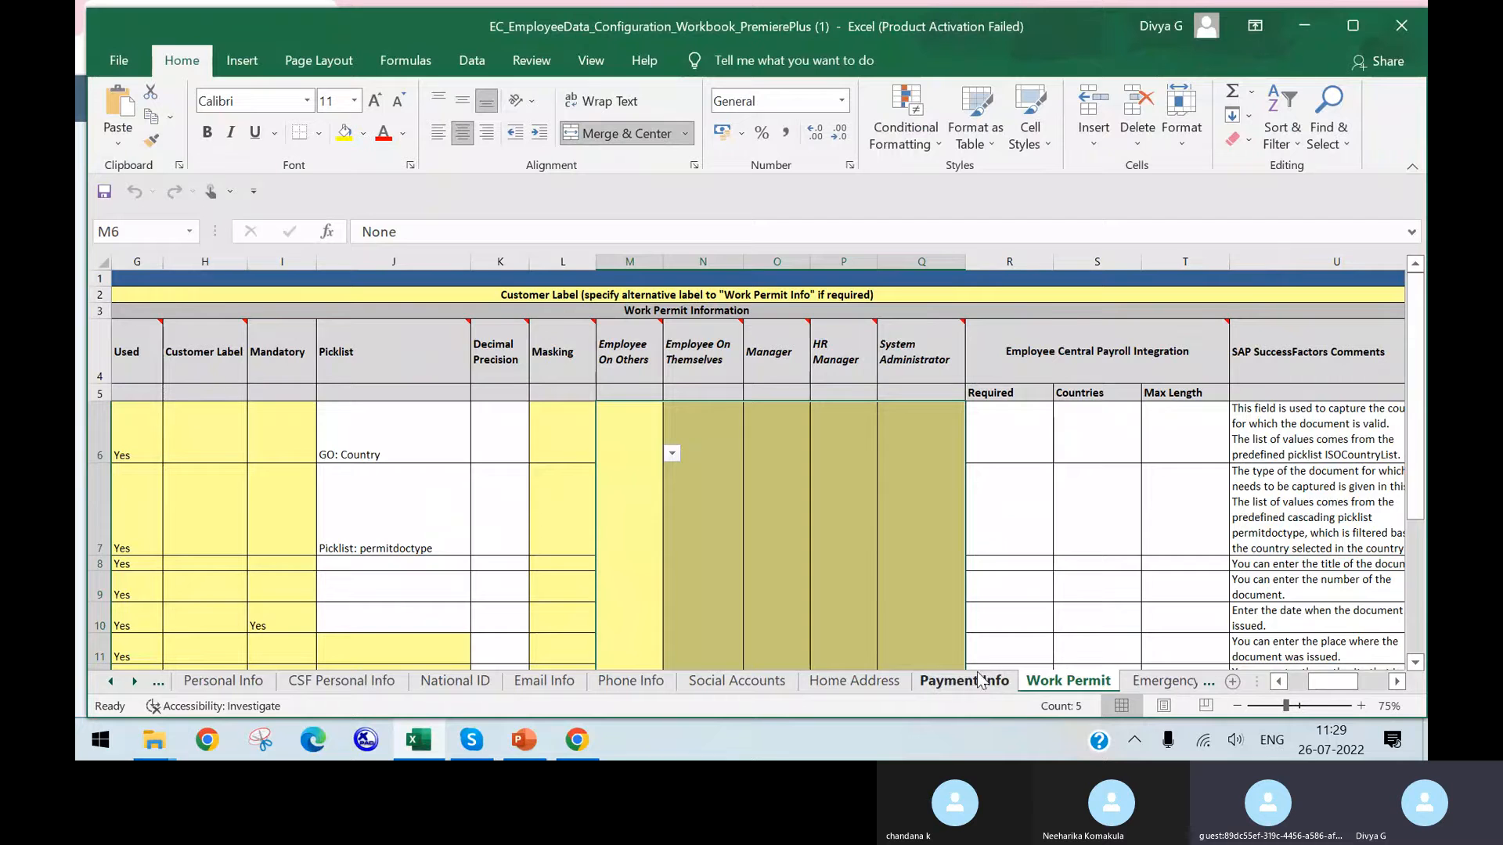
# Examine the Payment Info sheet's field list from payType to paySequence and its role access columns.
pyautogui.click(978, 679)
pyautogui.scroll(-5, 563, 497)
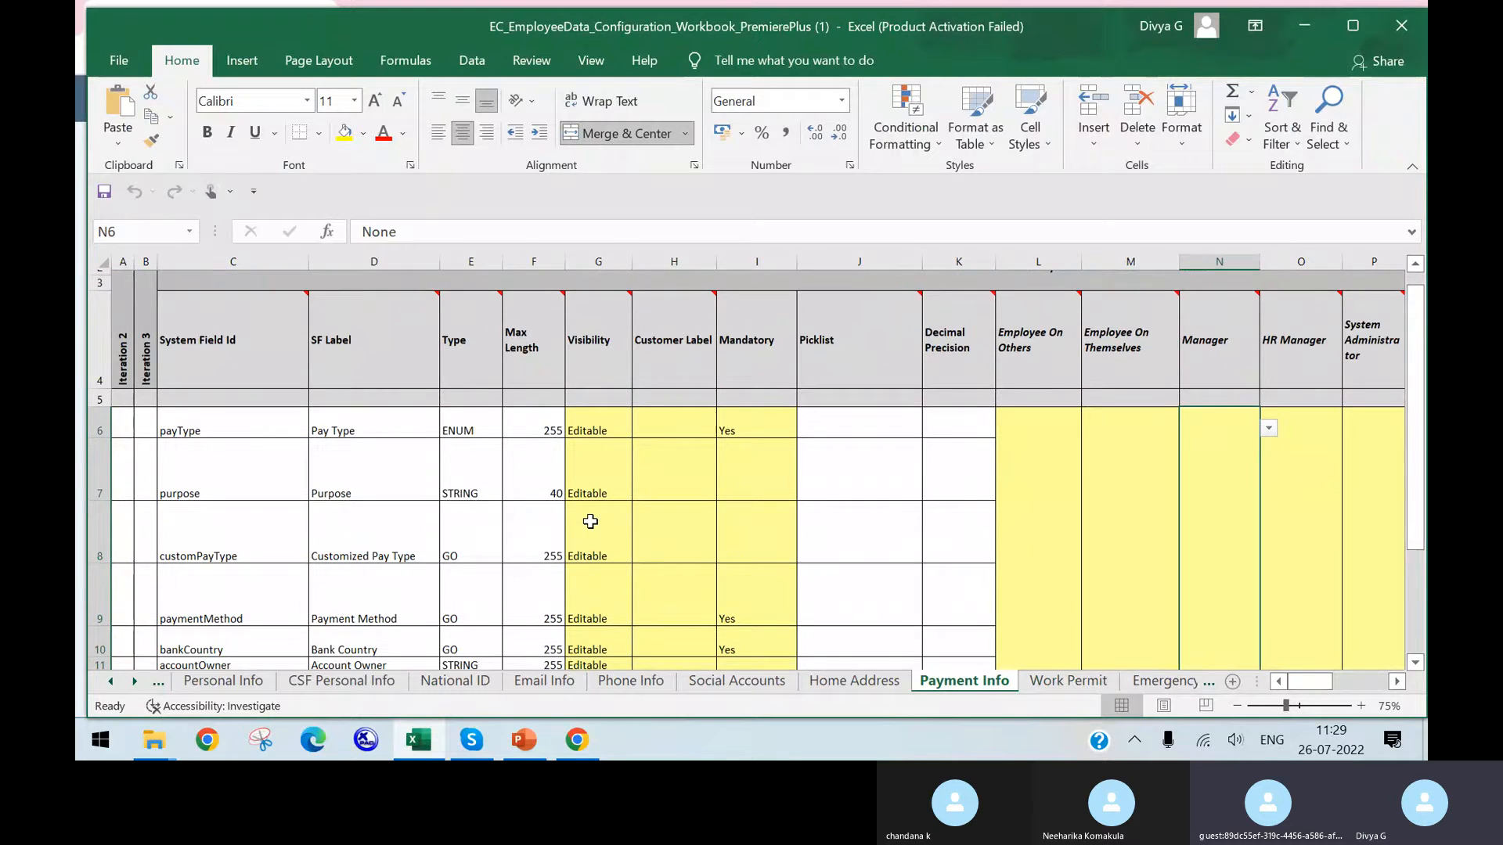
pyautogui.scroll(5, 674, 486)
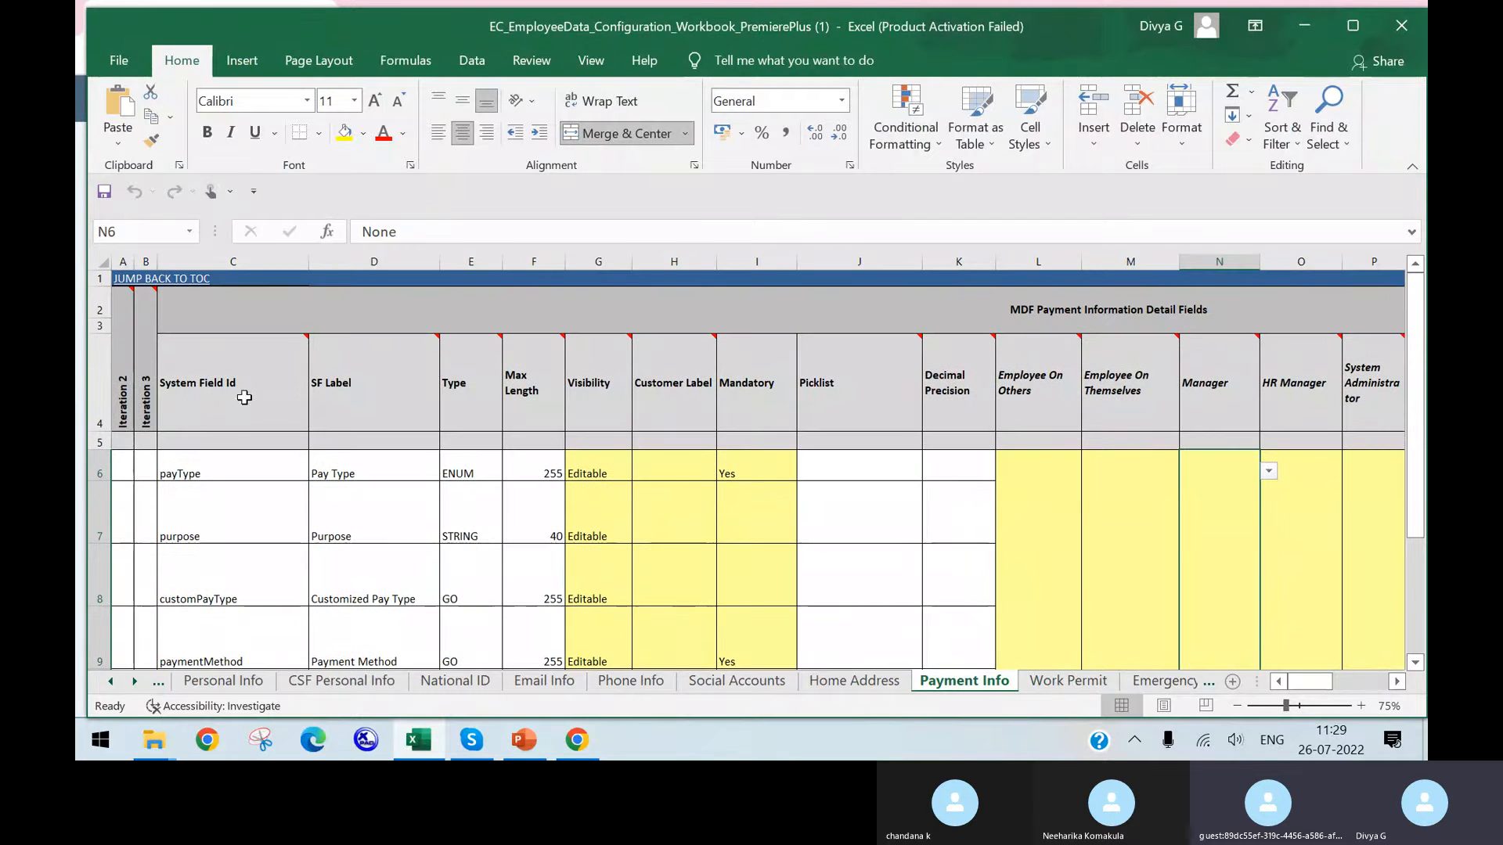
pyautogui.click(256, 460)
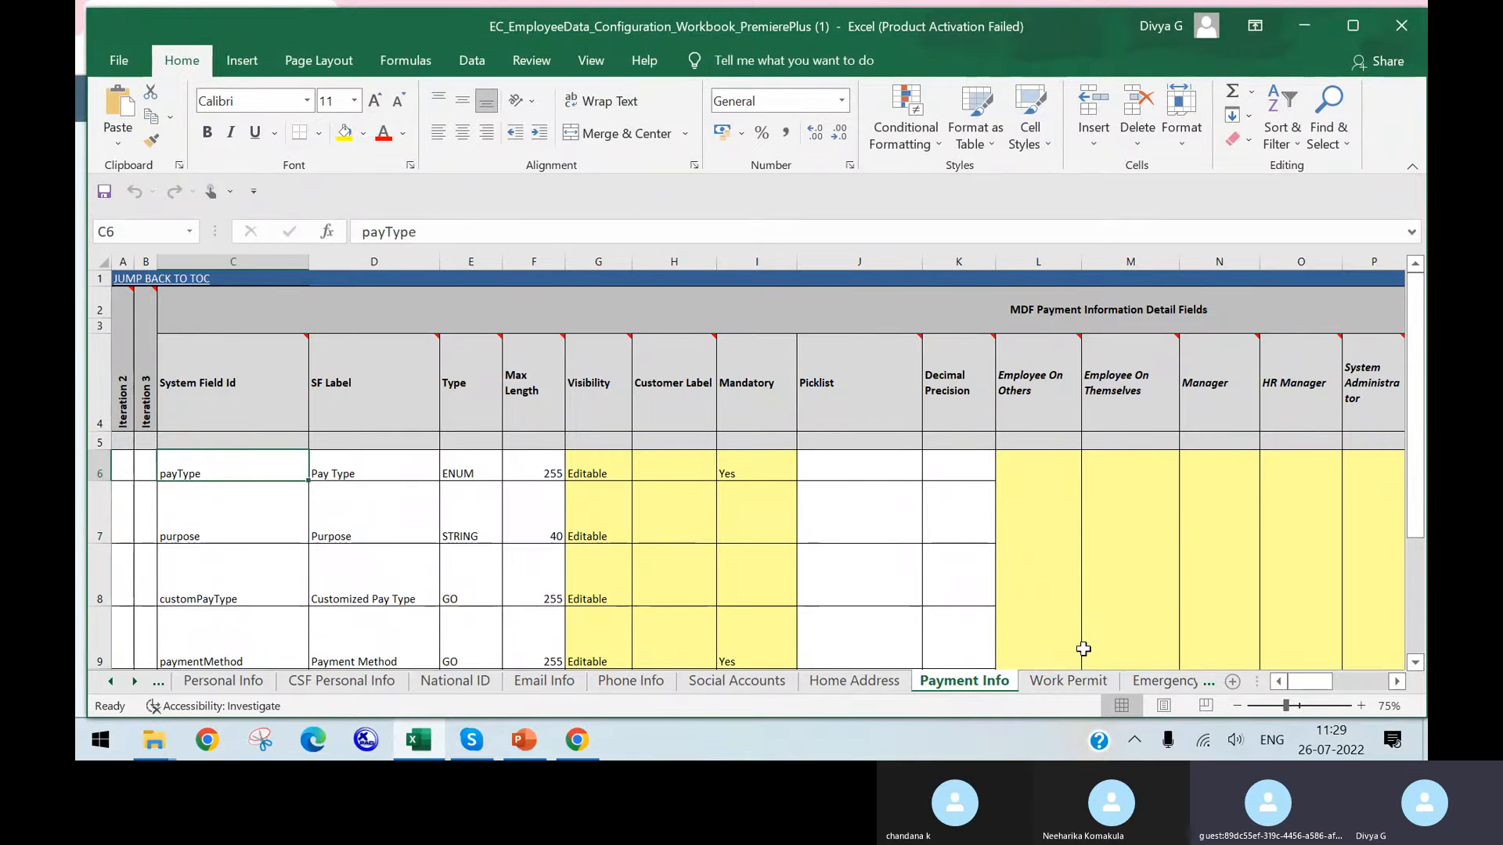
pyautogui.scroll(-5, 861, 558)
pyautogui.scroll(-3, 802, 561)
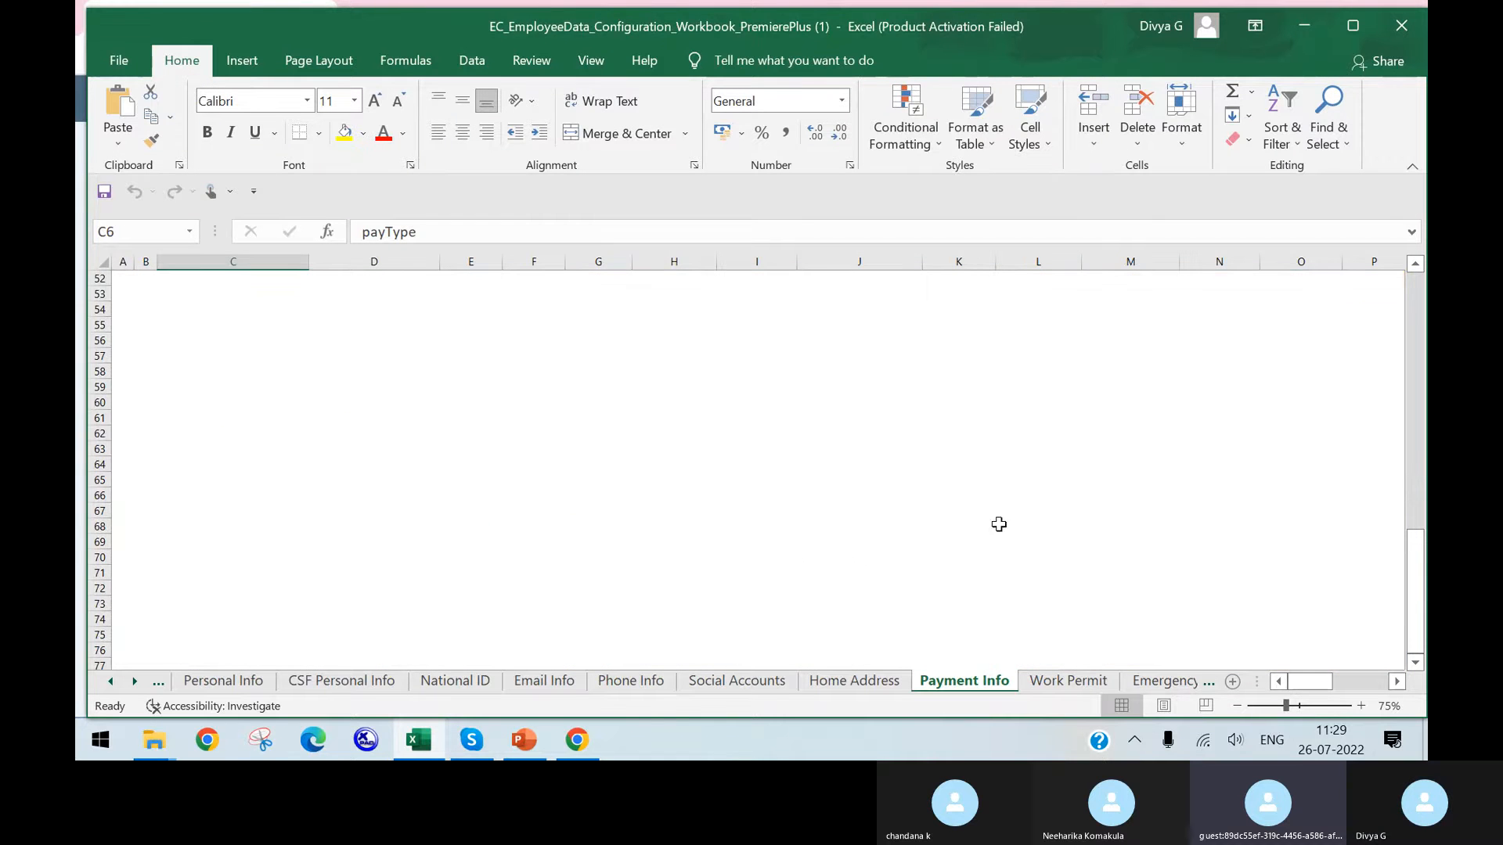
pyautogui.scroll(10, 882, 590)
pyautogui.scroll(-6, 887, 587)
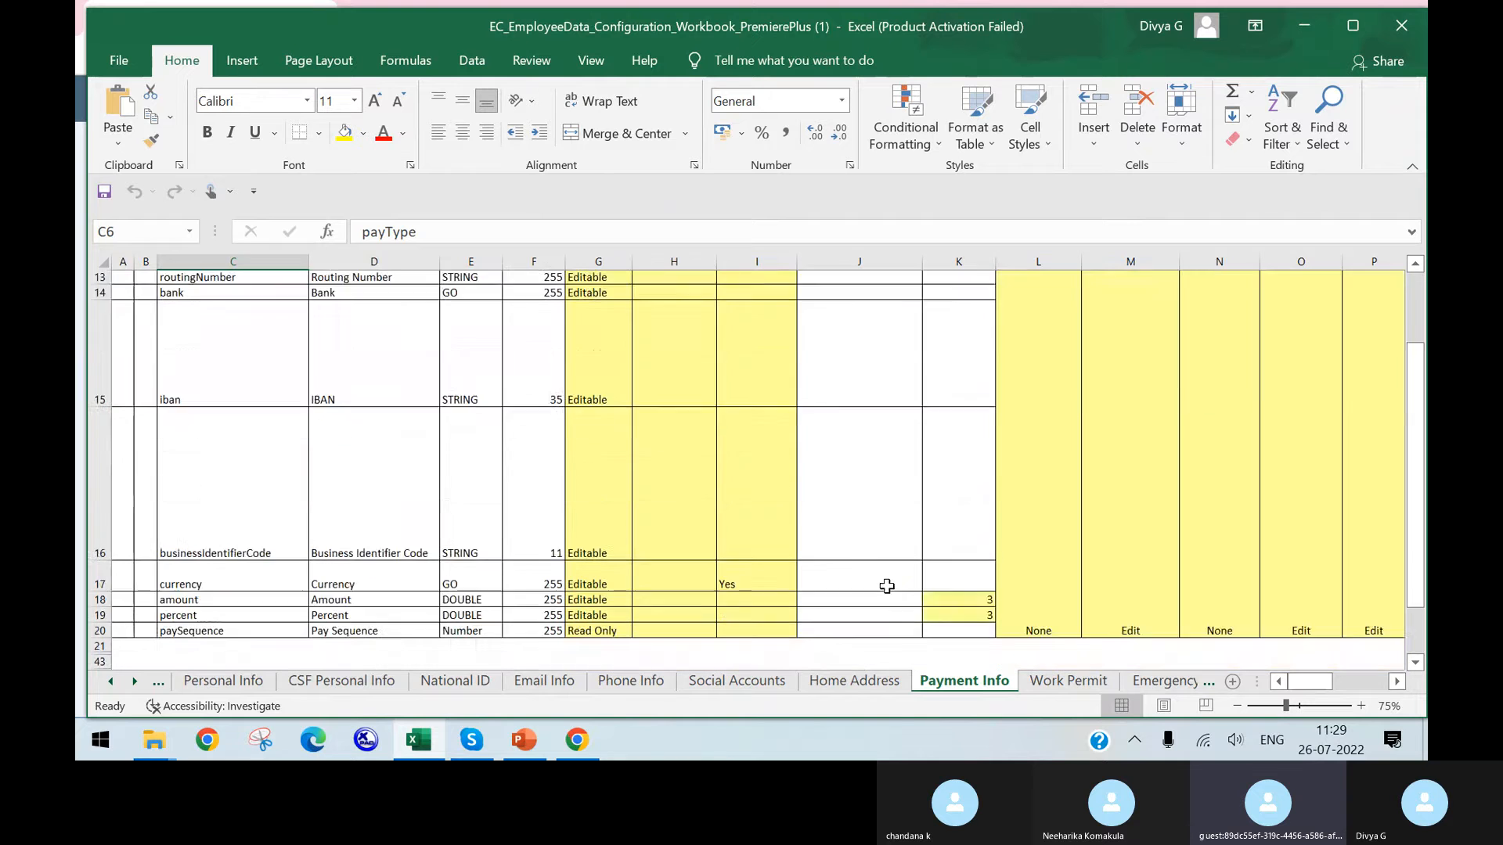
pyautogui.scroll(5, 885, 584)
# Look through the workbook sheets from Work Permit past Dependents and Job Info to Pay Component.
pyautogui.click(1083, 681)
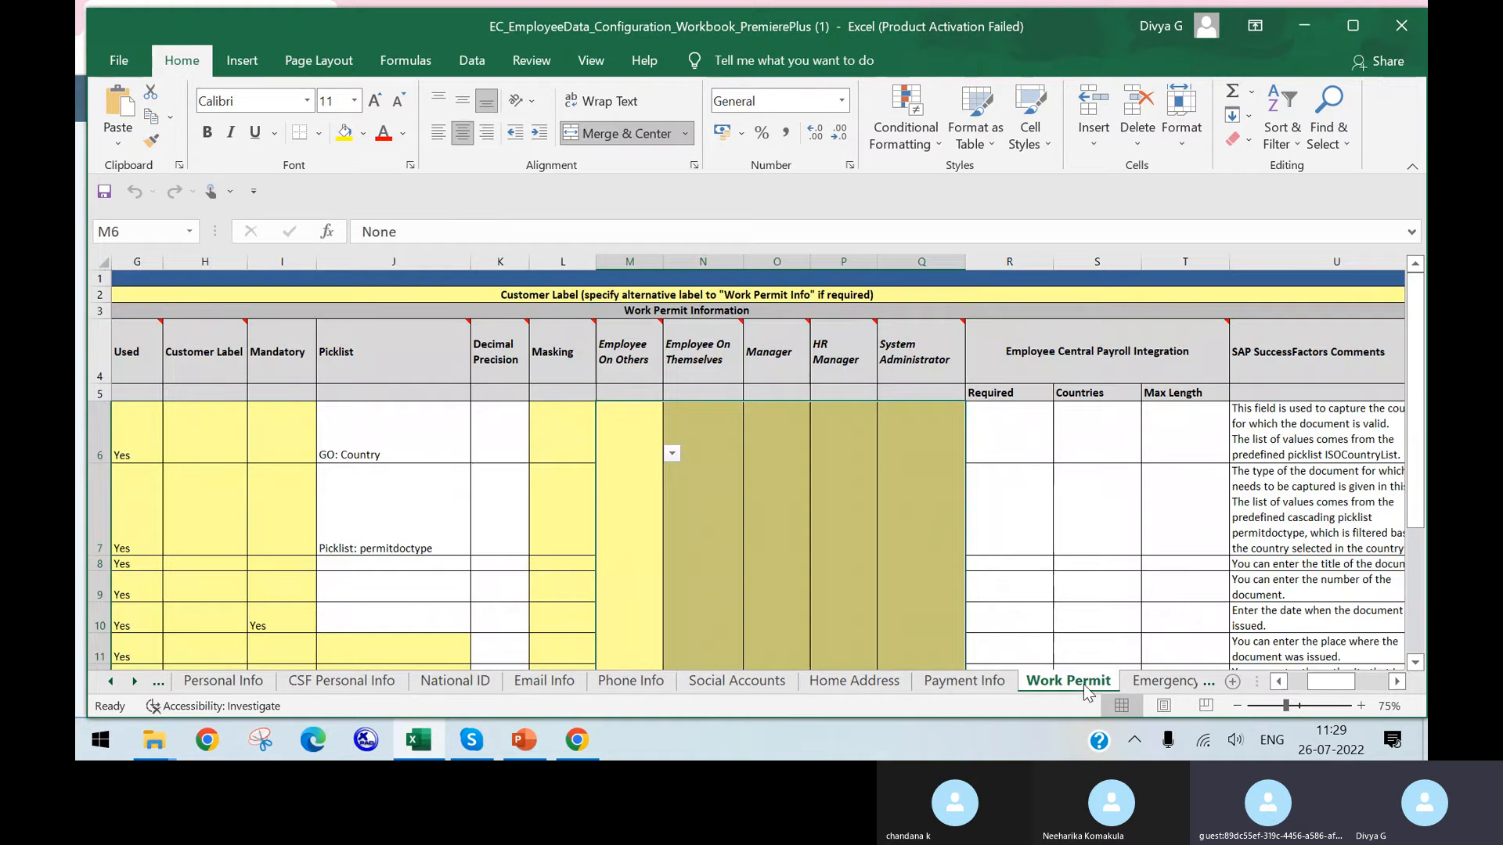
pyautogui.click(1166, 681)
pyautogui.click(1136, 683)
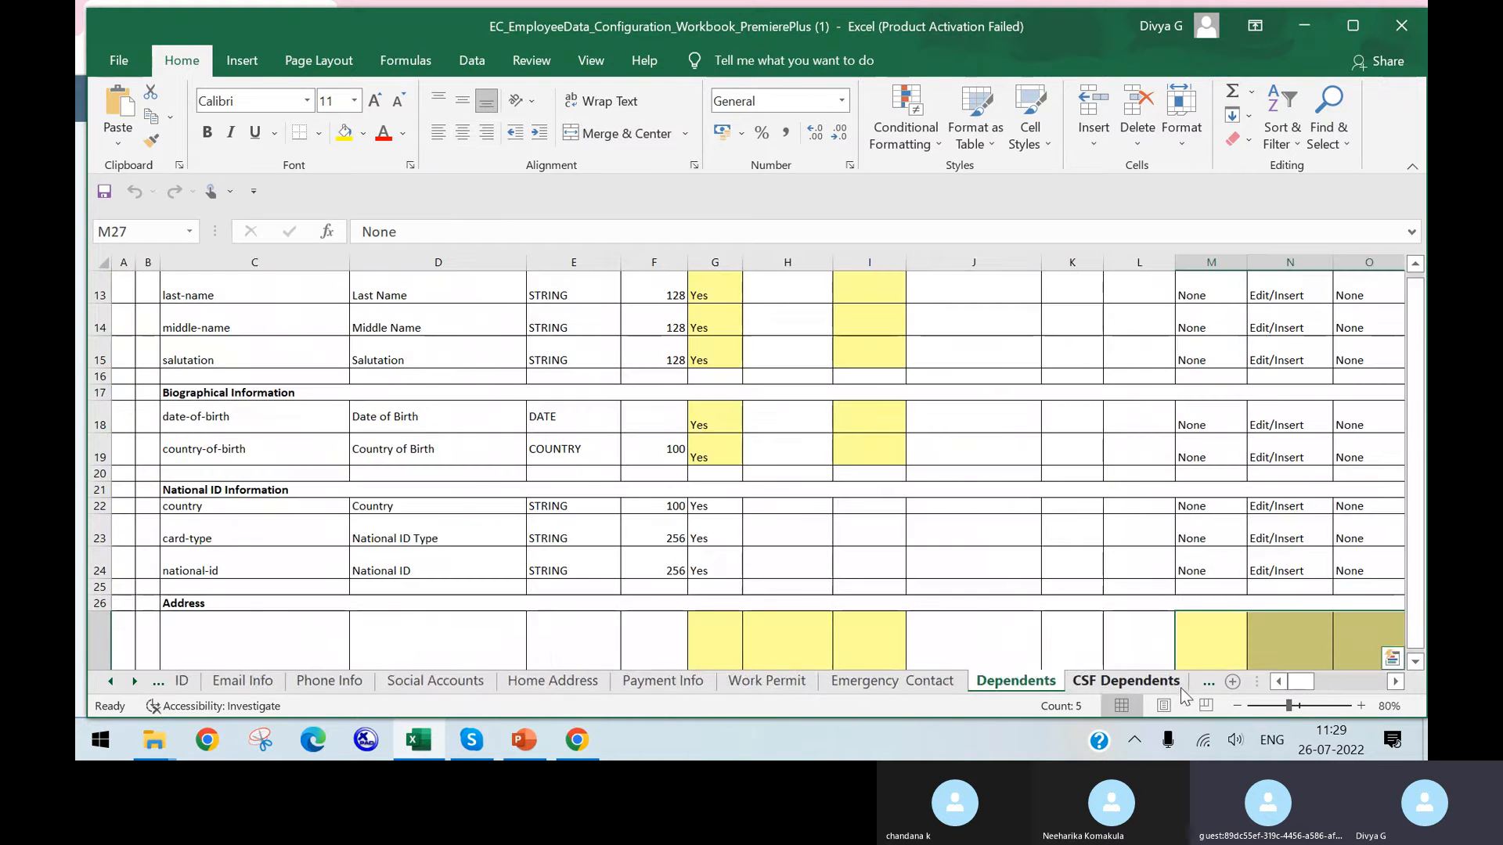
pyautogui.click(1179, 685)
pyautogui.click(1180, 686)
pyautogui.click(1191, 682)
pyautogui.click(1197, 683)
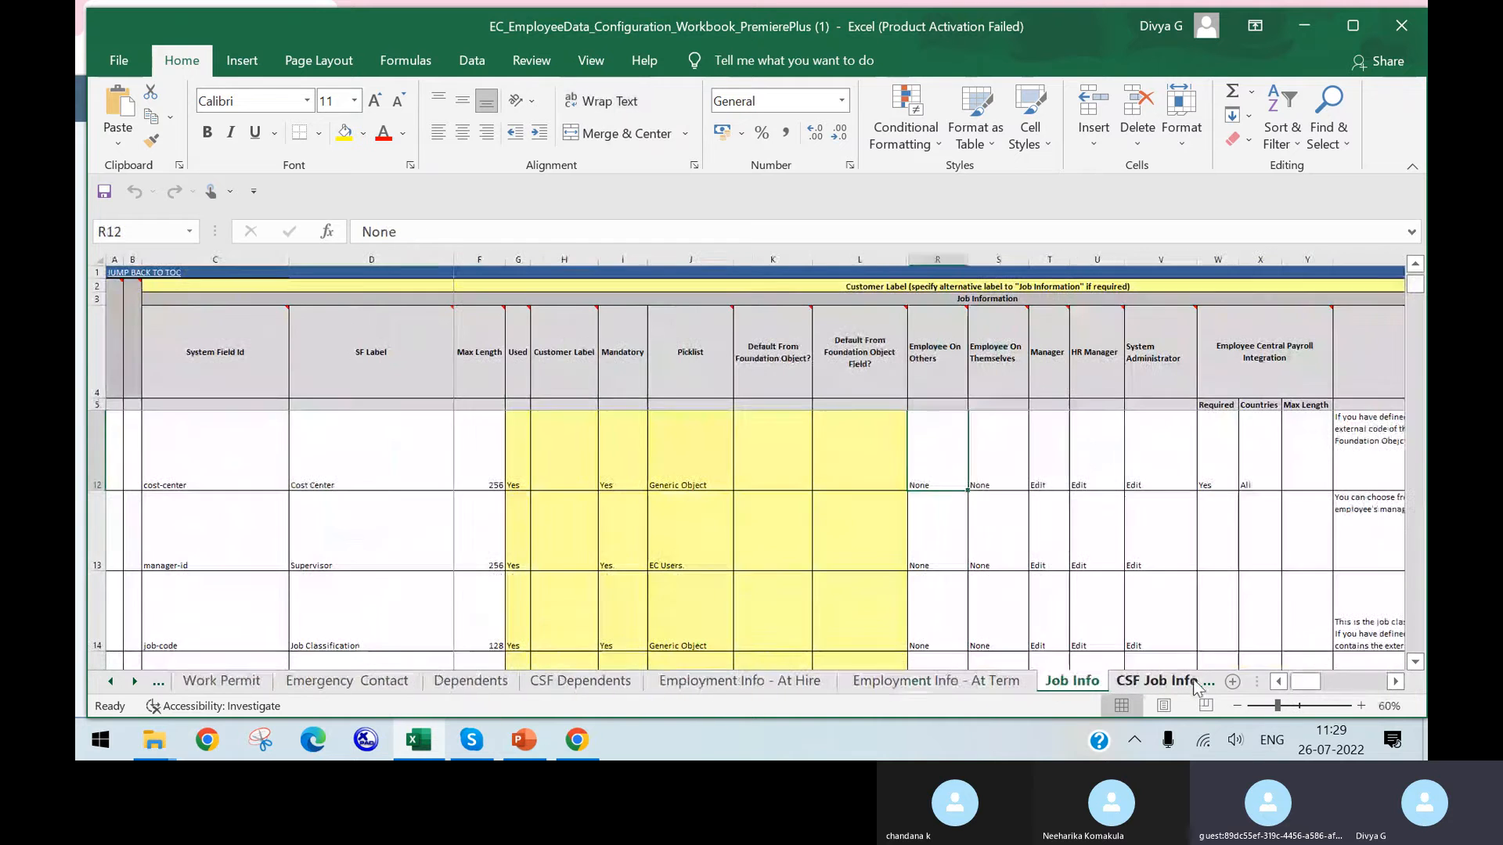
pyautogui.click(1190, 683)
pyautogui.click(1185, 682)
pyautogui.click(1186, 681)
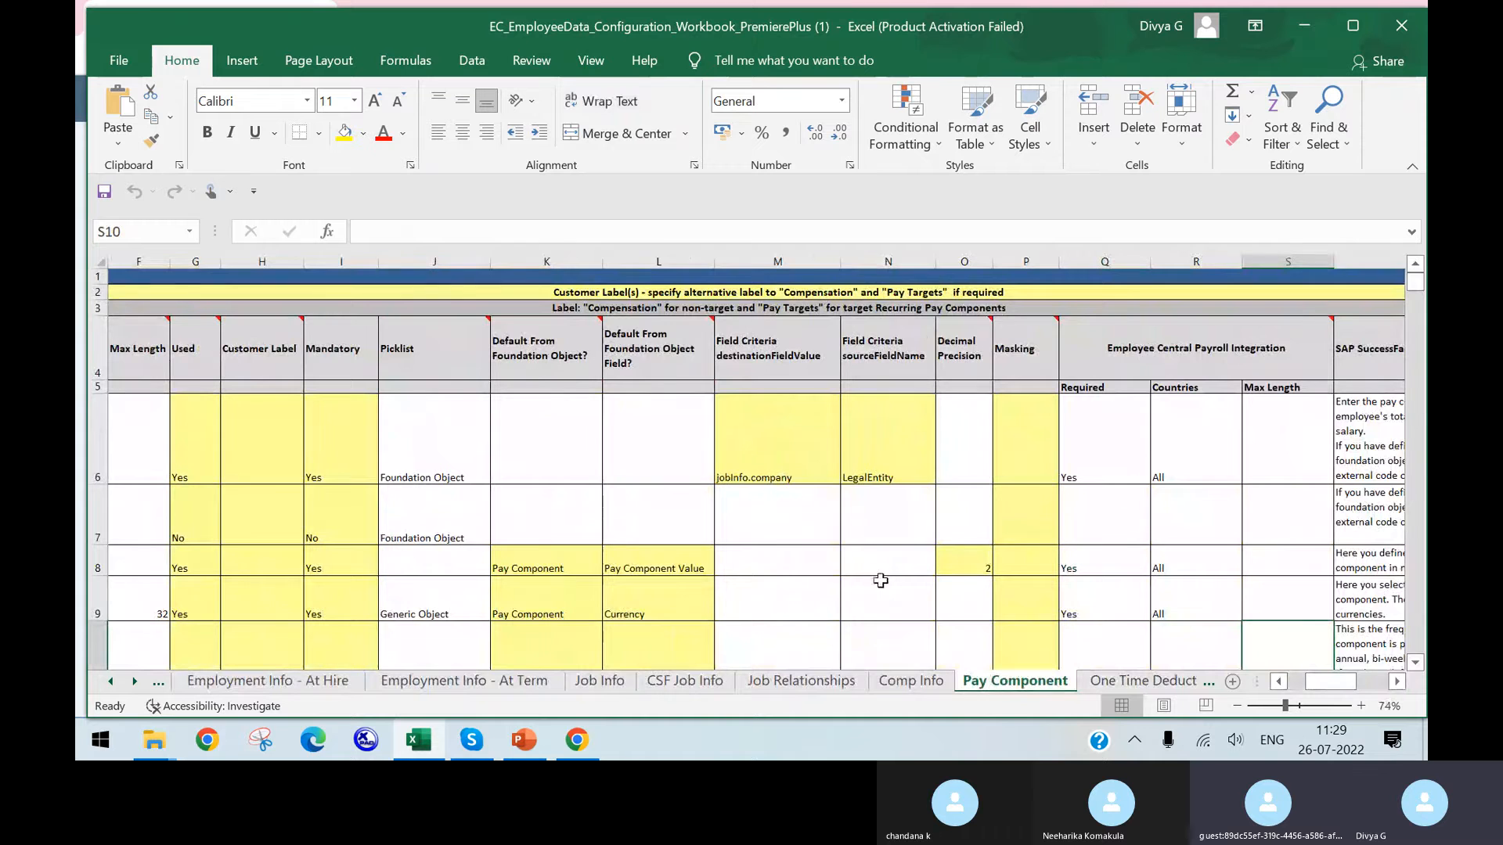
# Examine the recurring pay component and Spot Bonus field tables in the Pay Component sheet.
pyautogui.click(572, 498)
pyautogui.scroll(-12, 869, 507)
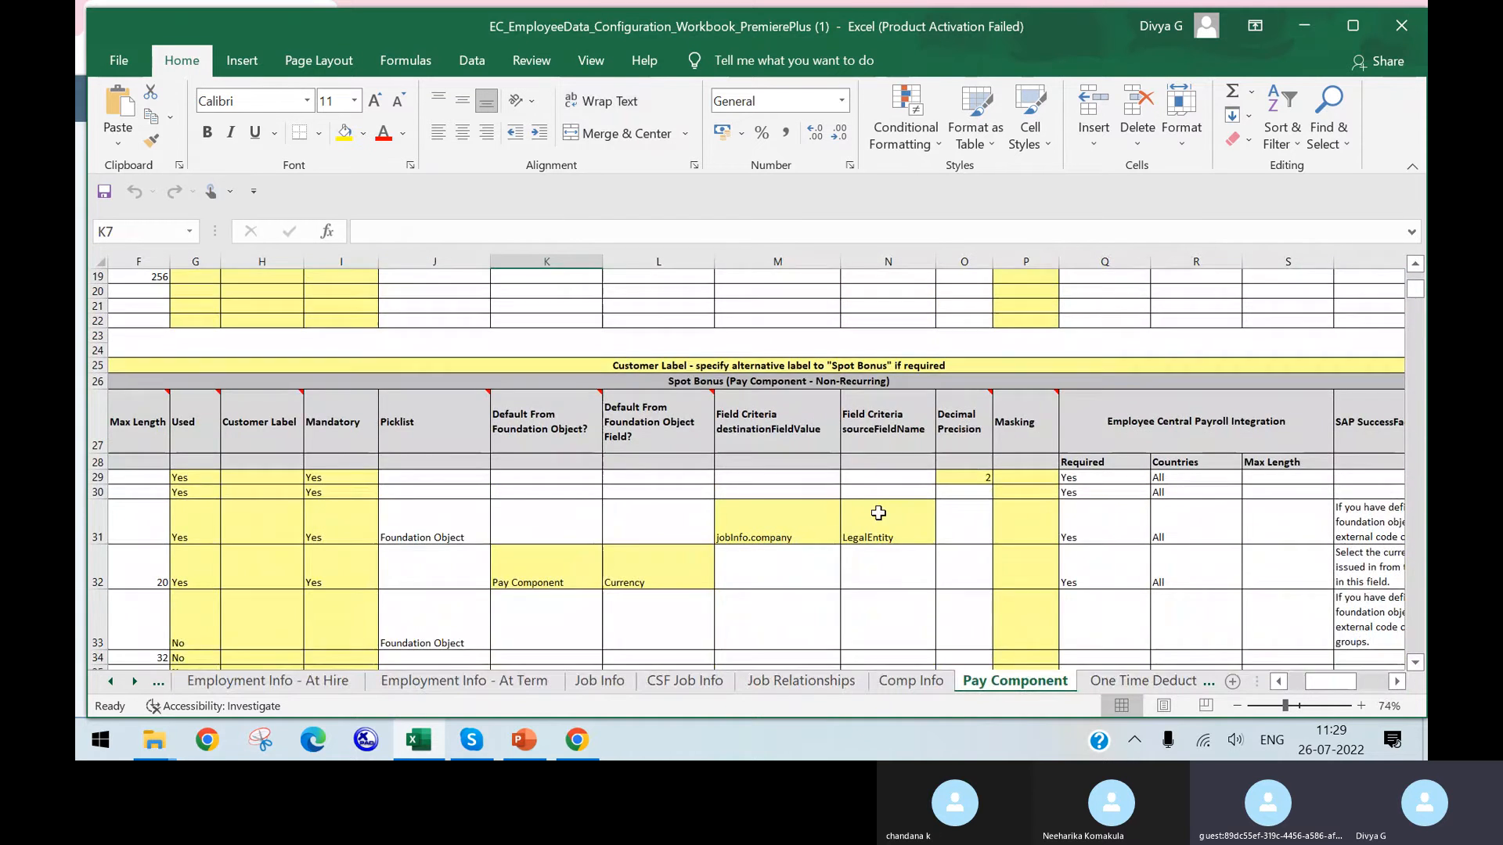
pyautogui.scroll(7, 878, 515)
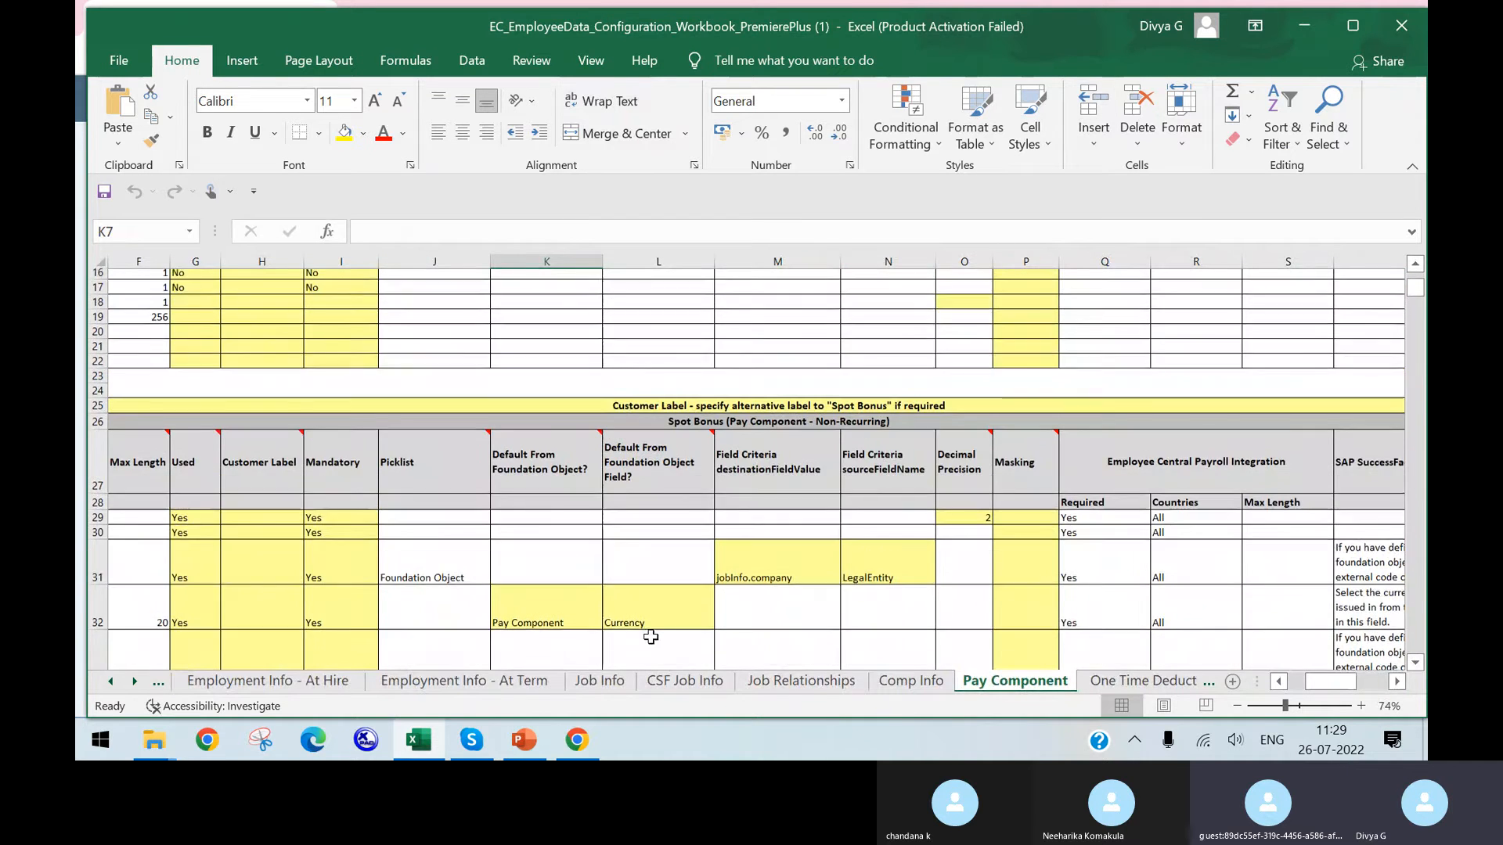
pyautogui.scroll(6, 695, 440)
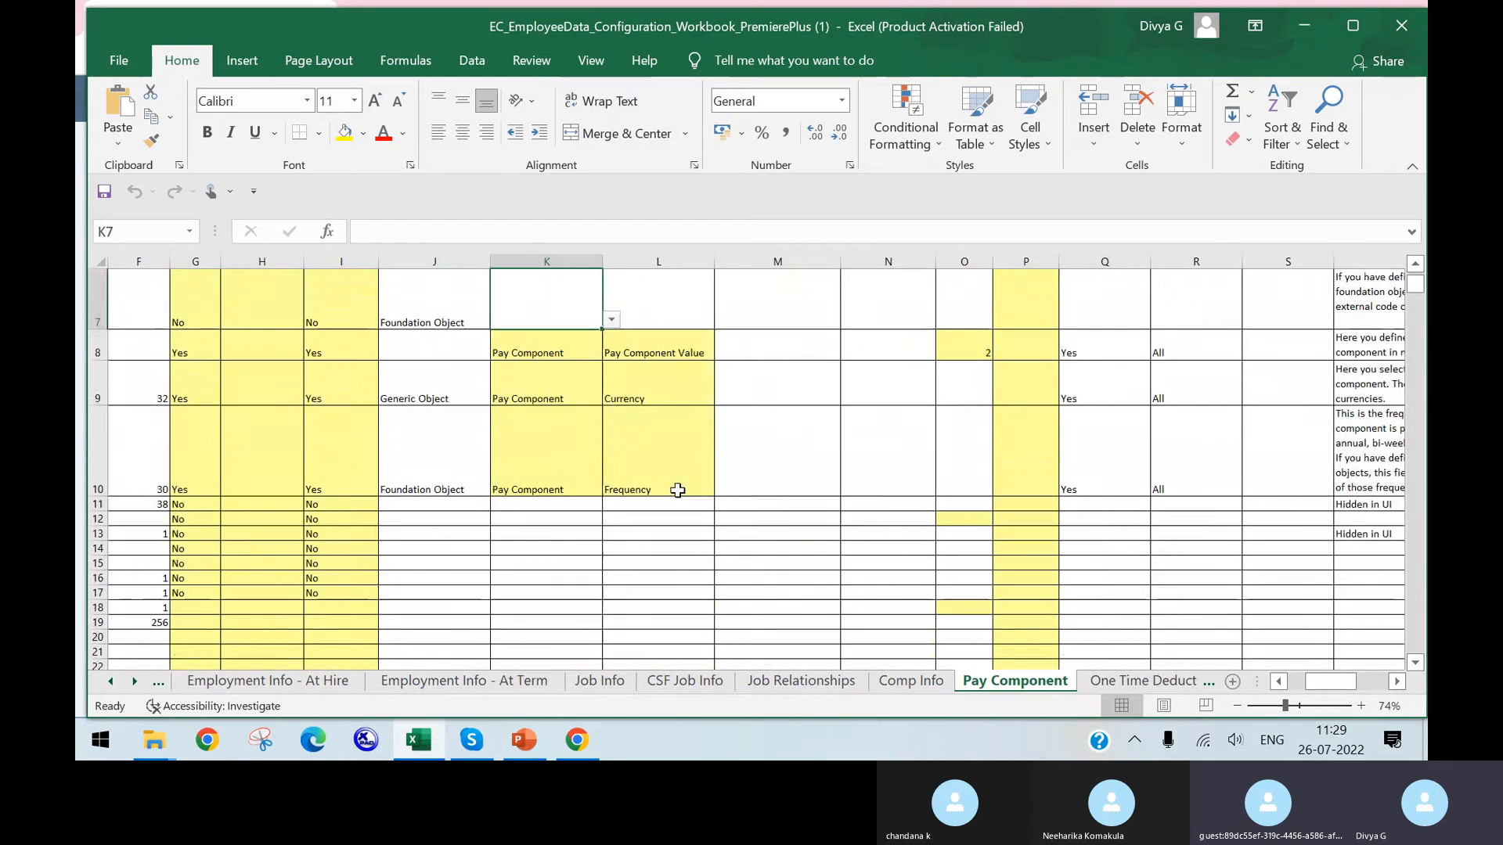
pyautogui.scroll(-6, 677, 491)
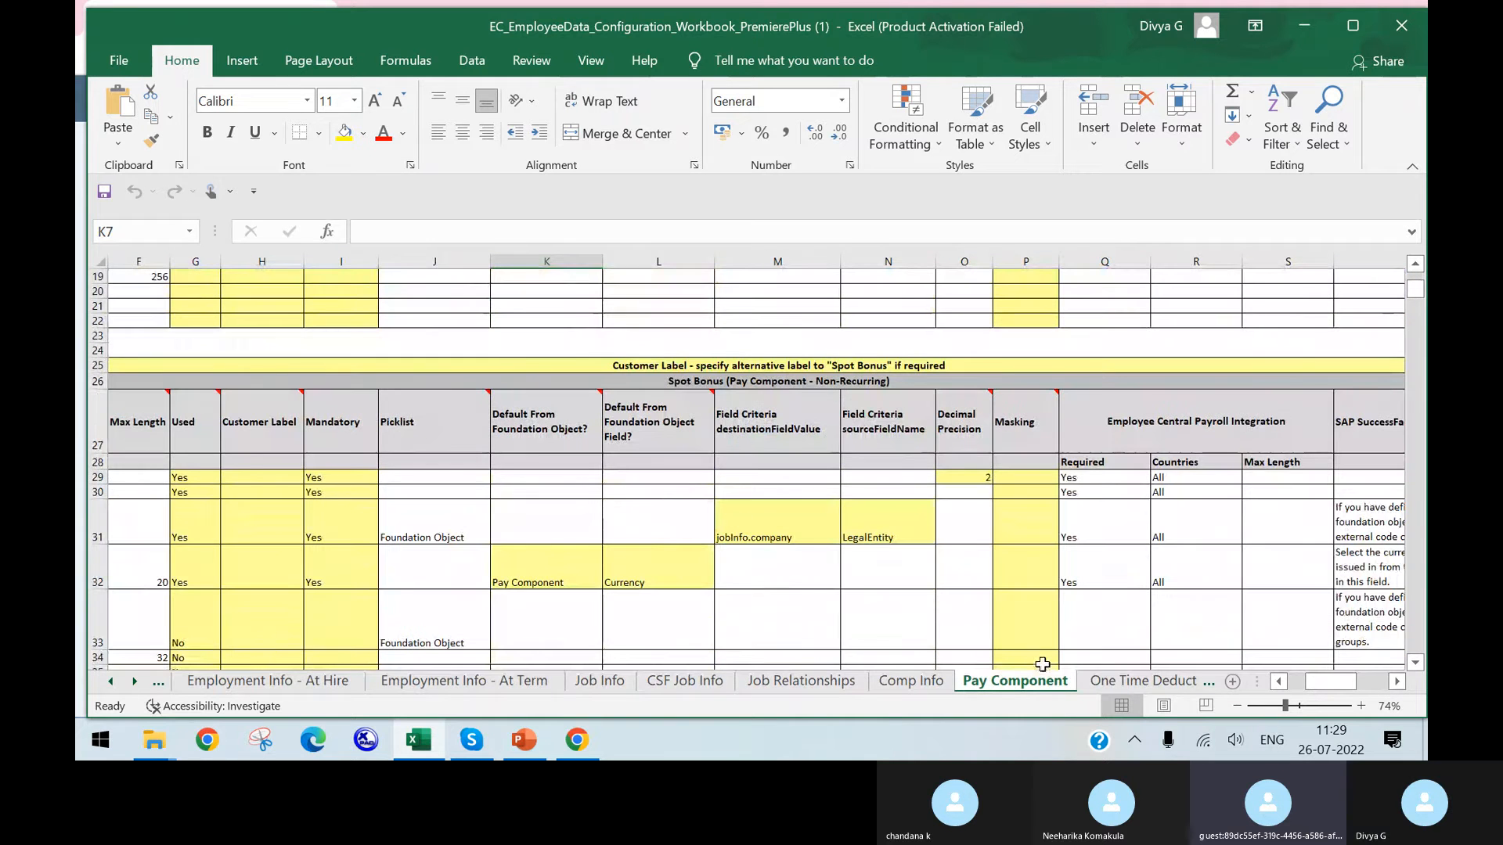
# Look over the One Time Deduction and Comp Info sheets.
pyautogui.click(1127, 681)
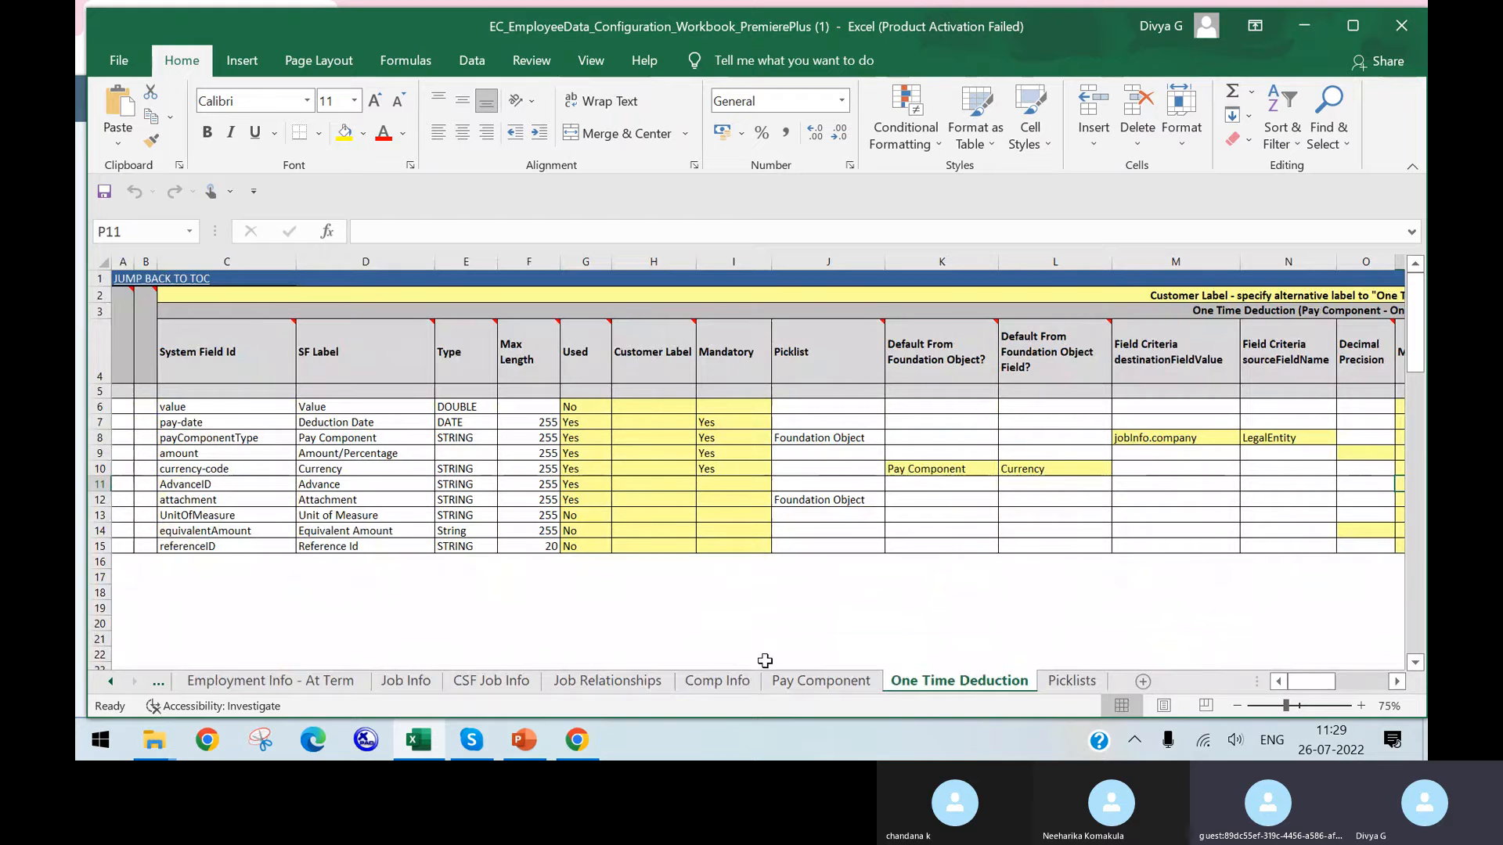
pyautogui.click(717, 680)
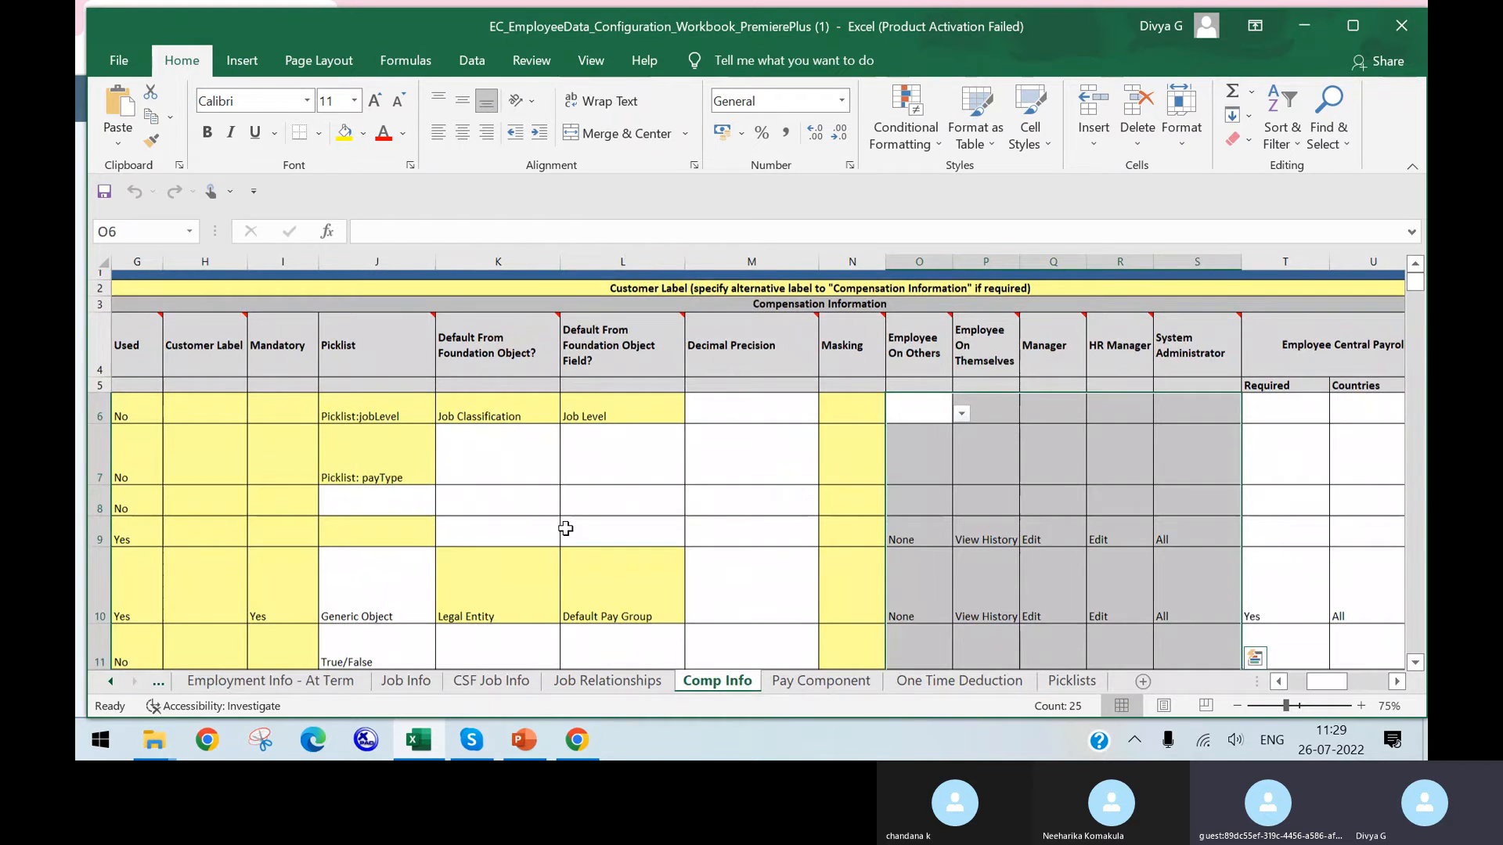
pyautogui.scroll(-8, 565, 528)
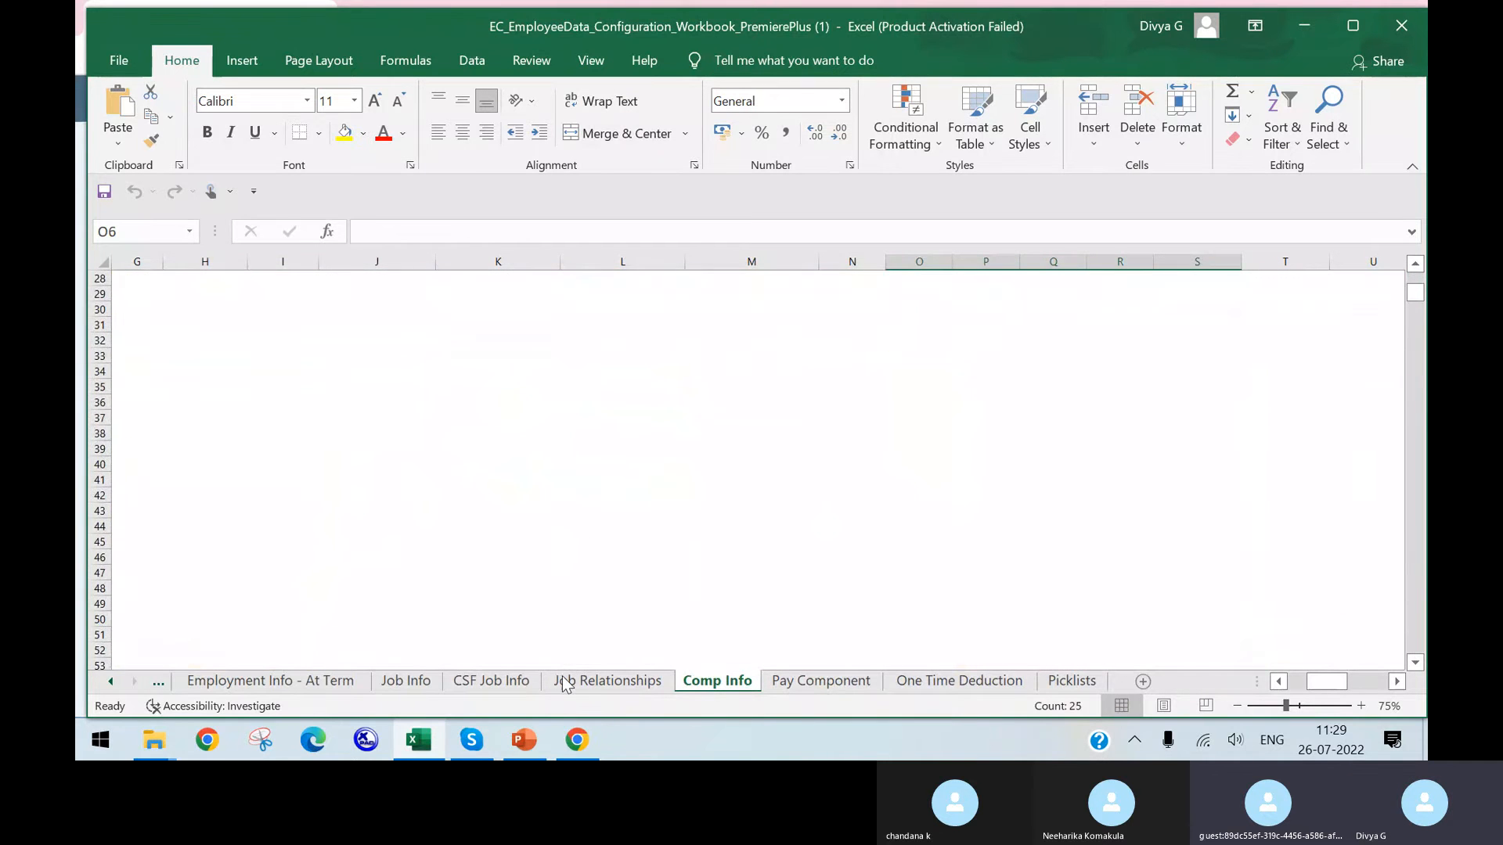
# Return to the Payment Info sheet to view its fields, and switch to the Business Configuration page in Chrome.
pyautogui.click(112, 680)
pyautogui.click(112, 681)
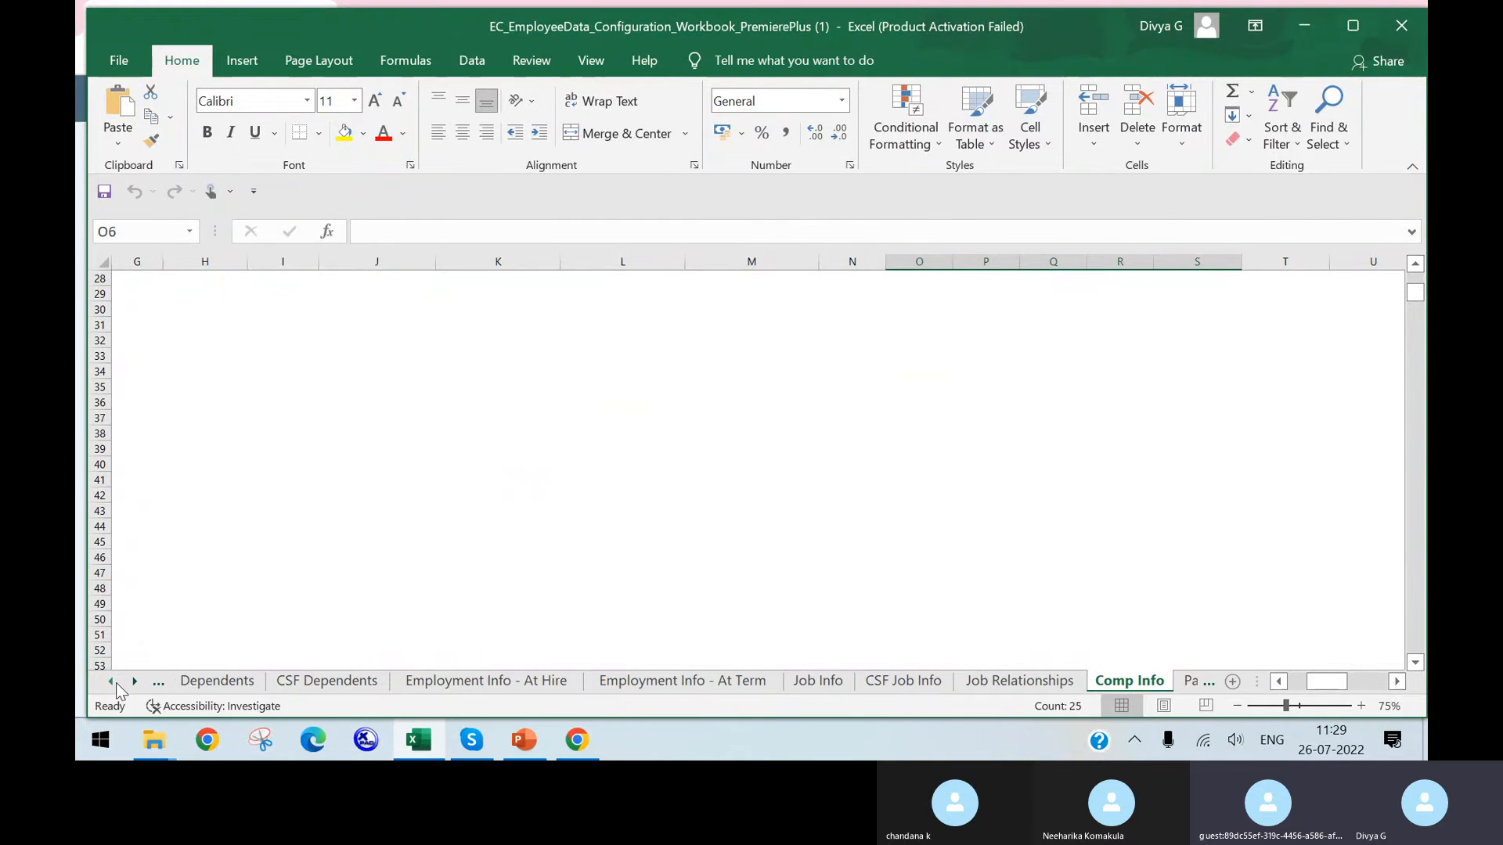
pyautogui.click(112, 681)
pyautogui.click(113, 682)
pyautogui.click(113, 682)
pyautogui.click(113, 682)
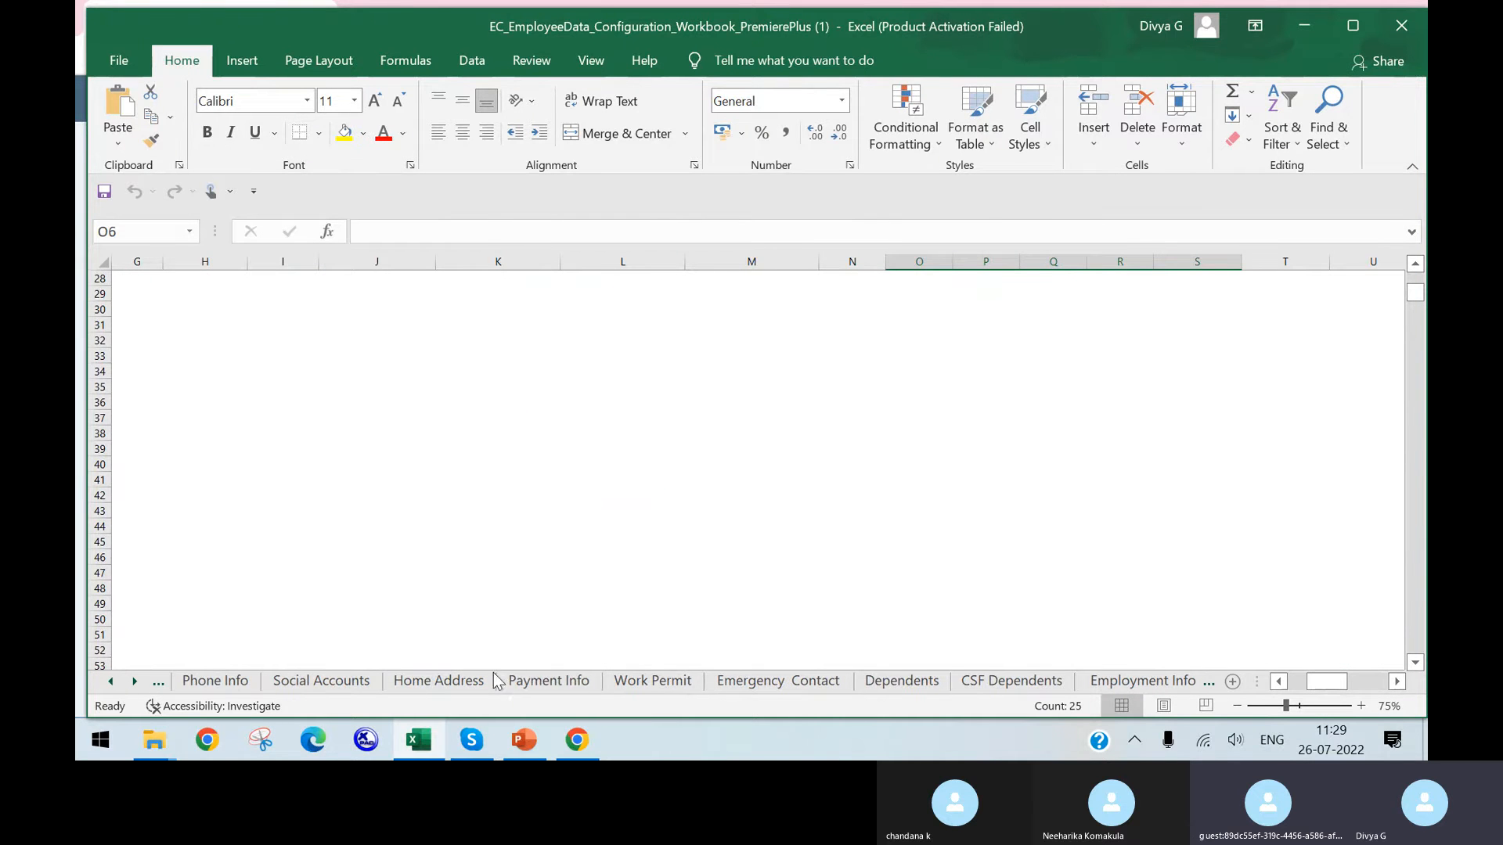
pyautogui.click(548, 680)
pyautogui.scroll(3, 630, 552)
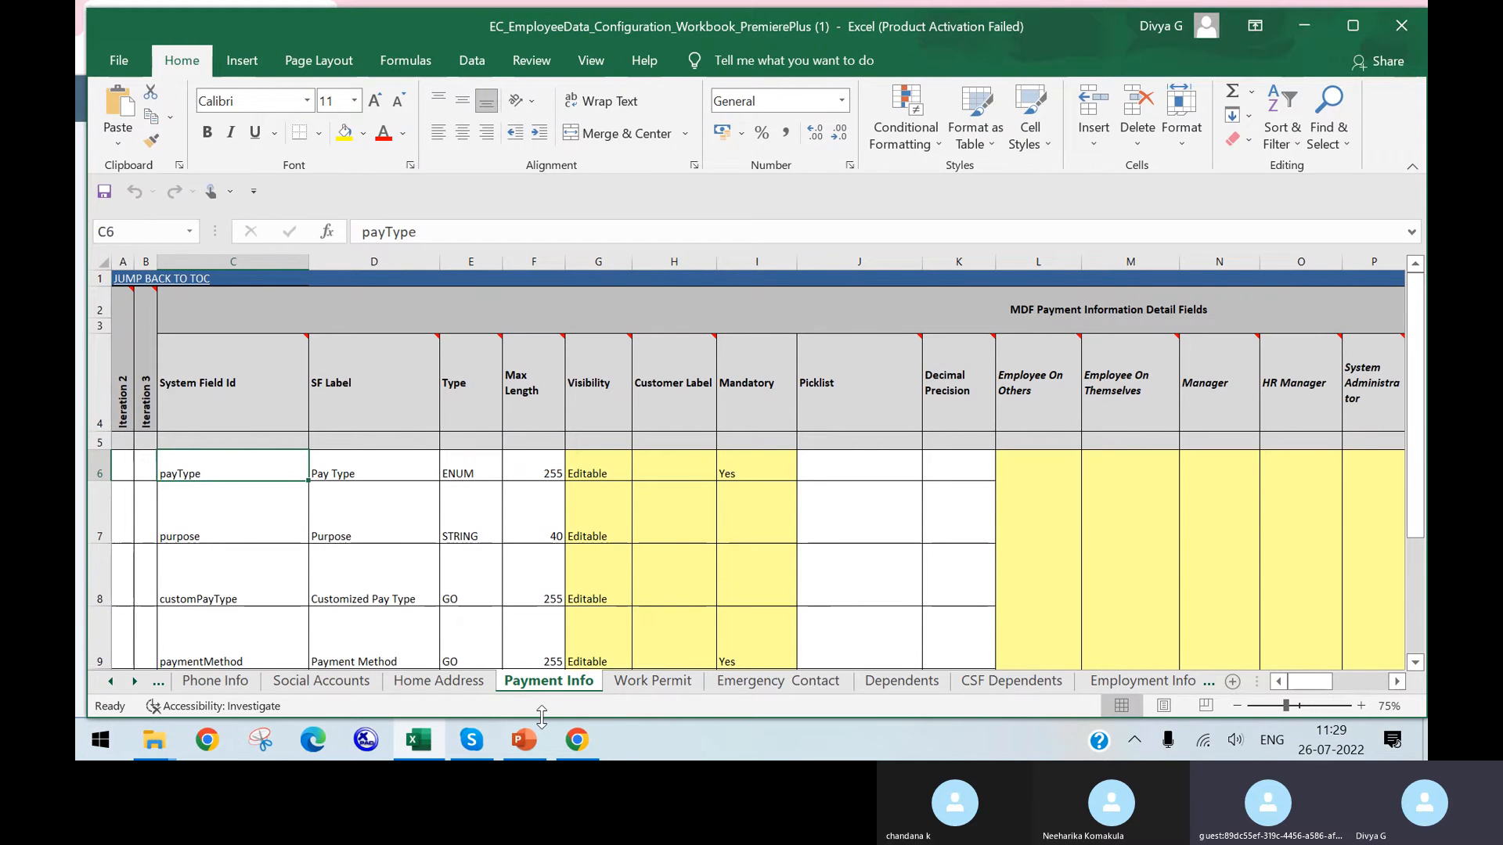
pyautogui.click(581, 745)
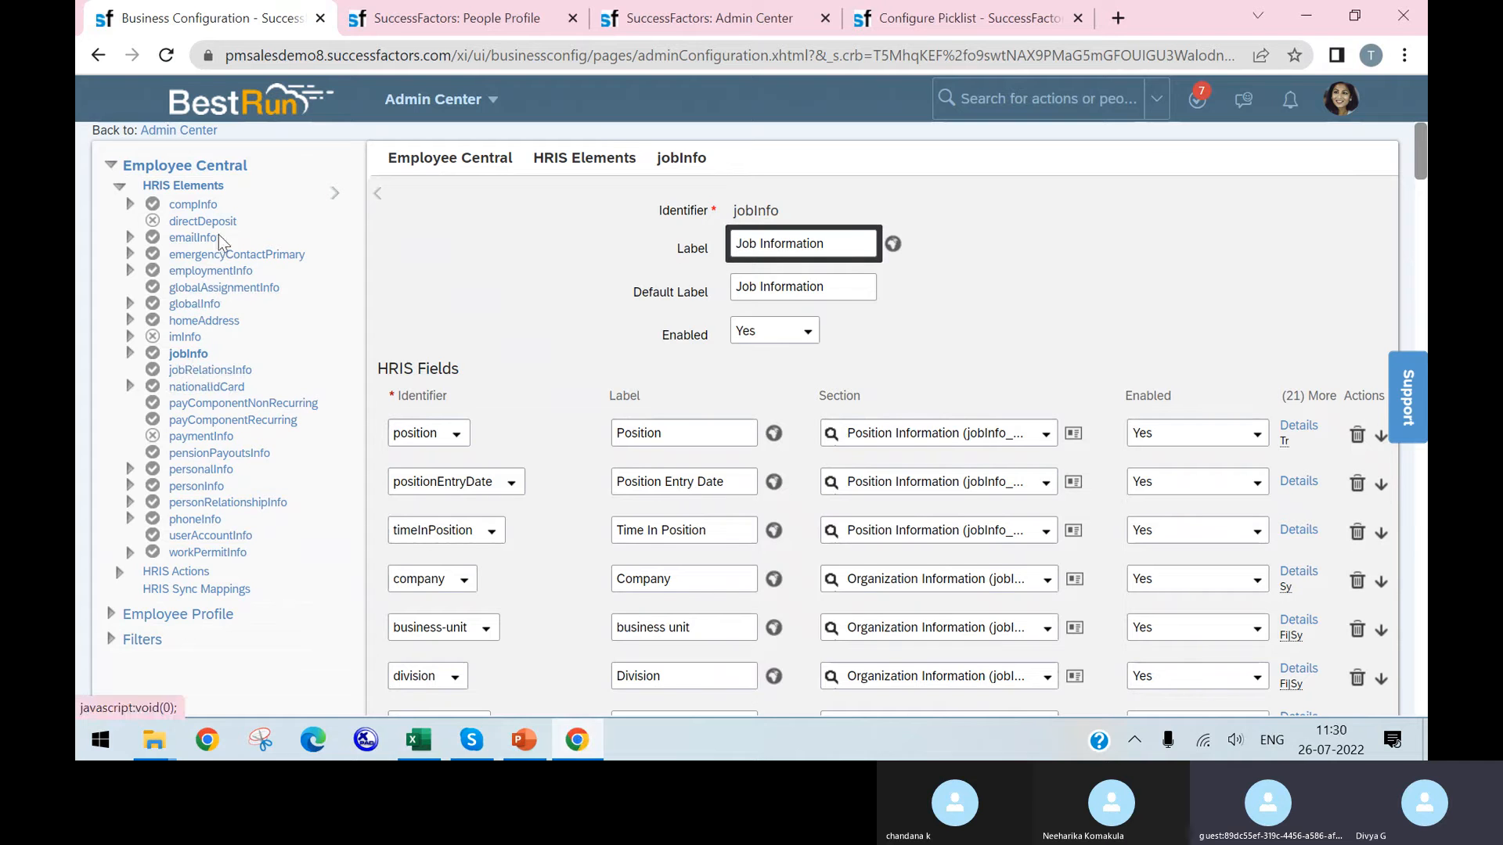
# View the paymentInfo HRIS element and the employee's People Profile page, and switch back to the workbook in Excel.
pyautogui.click(213, 440)
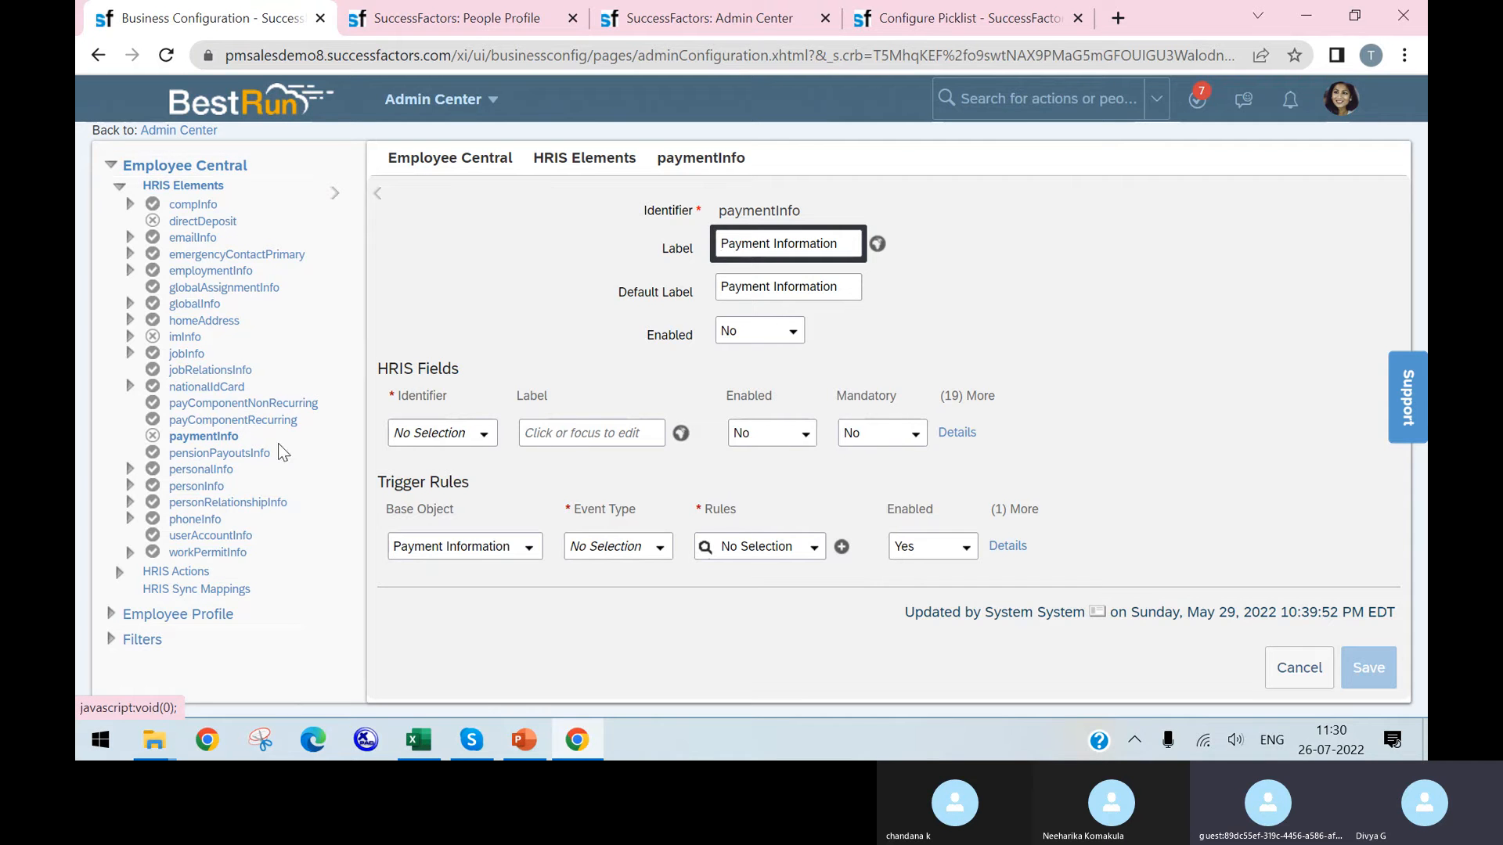
pyautogui.click(526, 24)
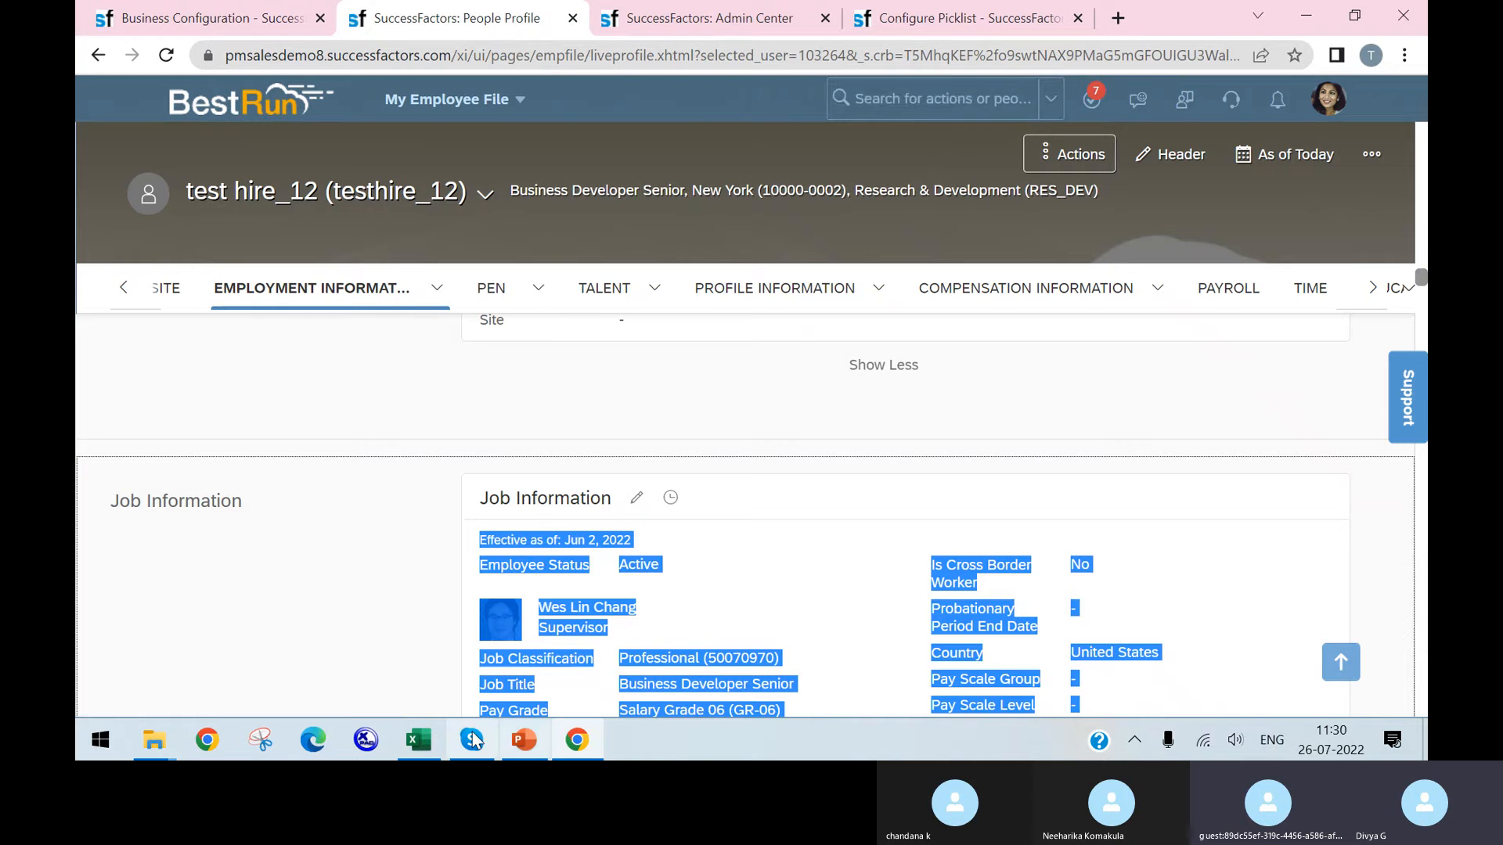
pyautogui.click(423, 739)
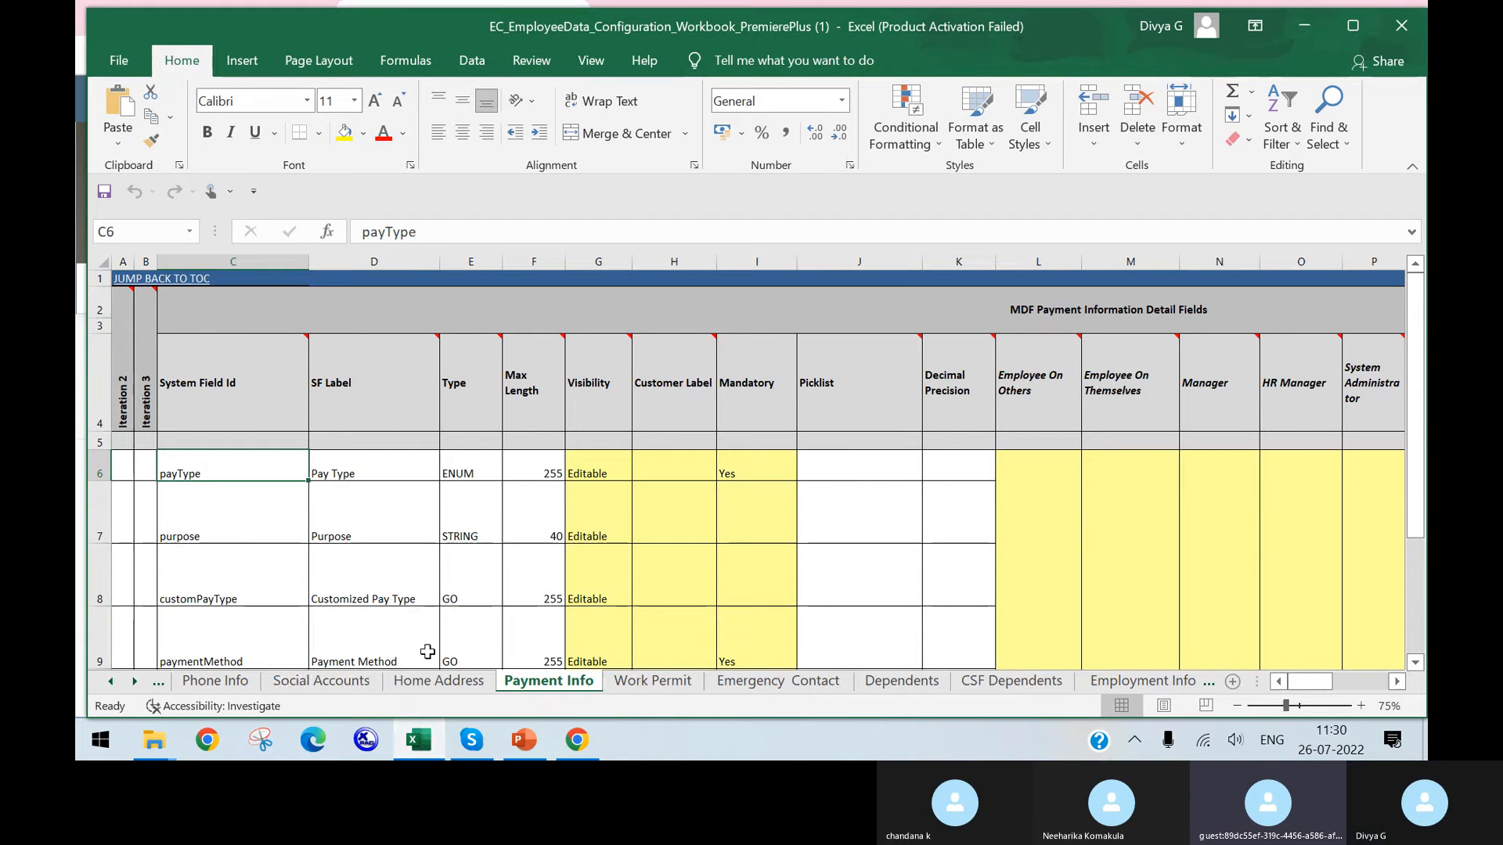
# Add a blank worksheet after the Payment Info sheet and enter the heading "Compensation" in cell A1.
pyautogui.click(1232, 681)
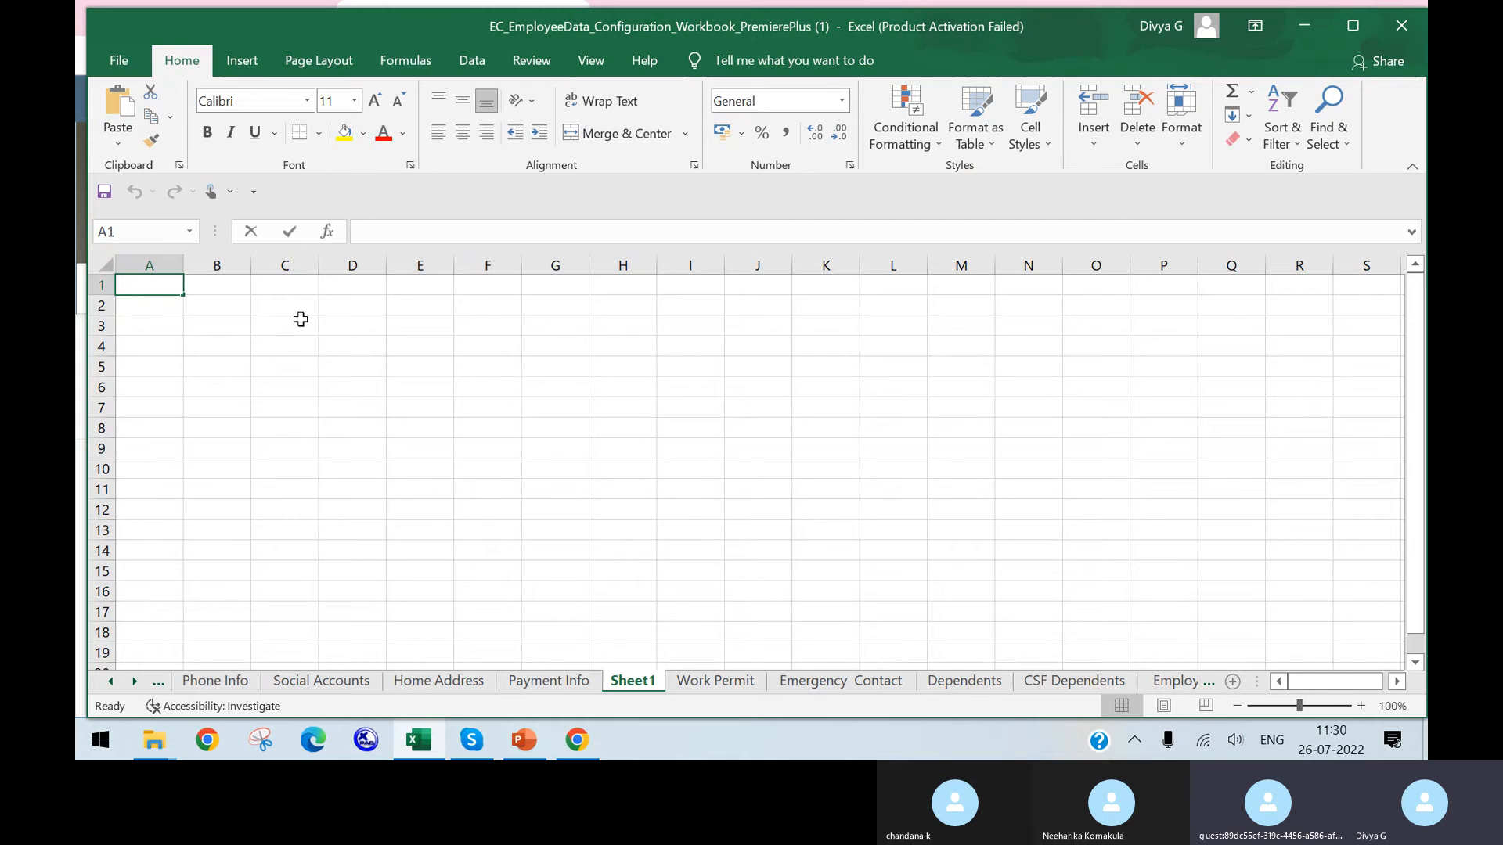
pyautogui.write('Compens')
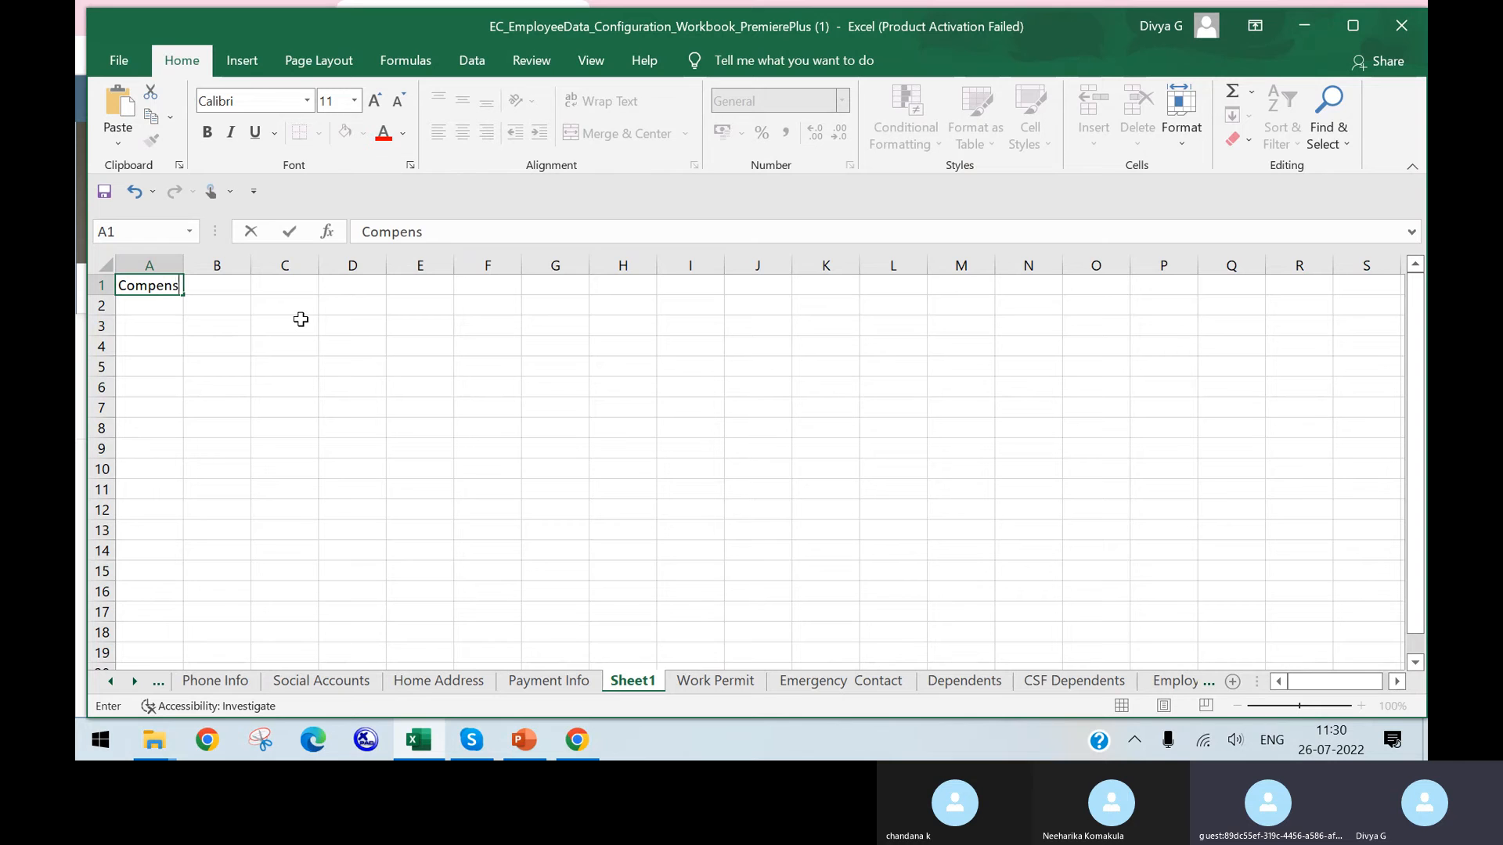
pyautogui.write('ation')
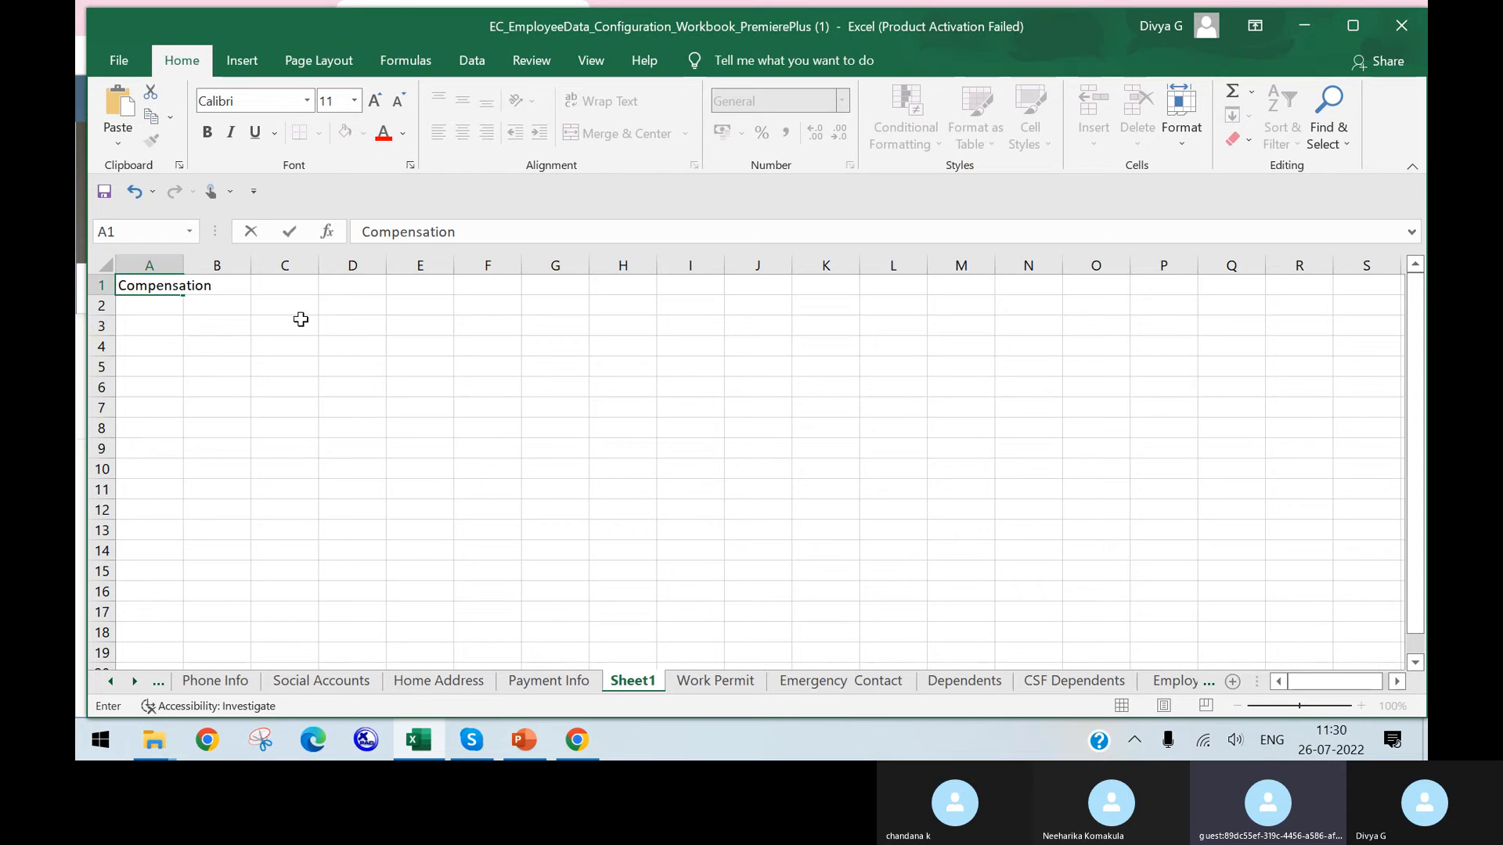
pyautogui.press('Return')
pyautogui.click(415, 406)
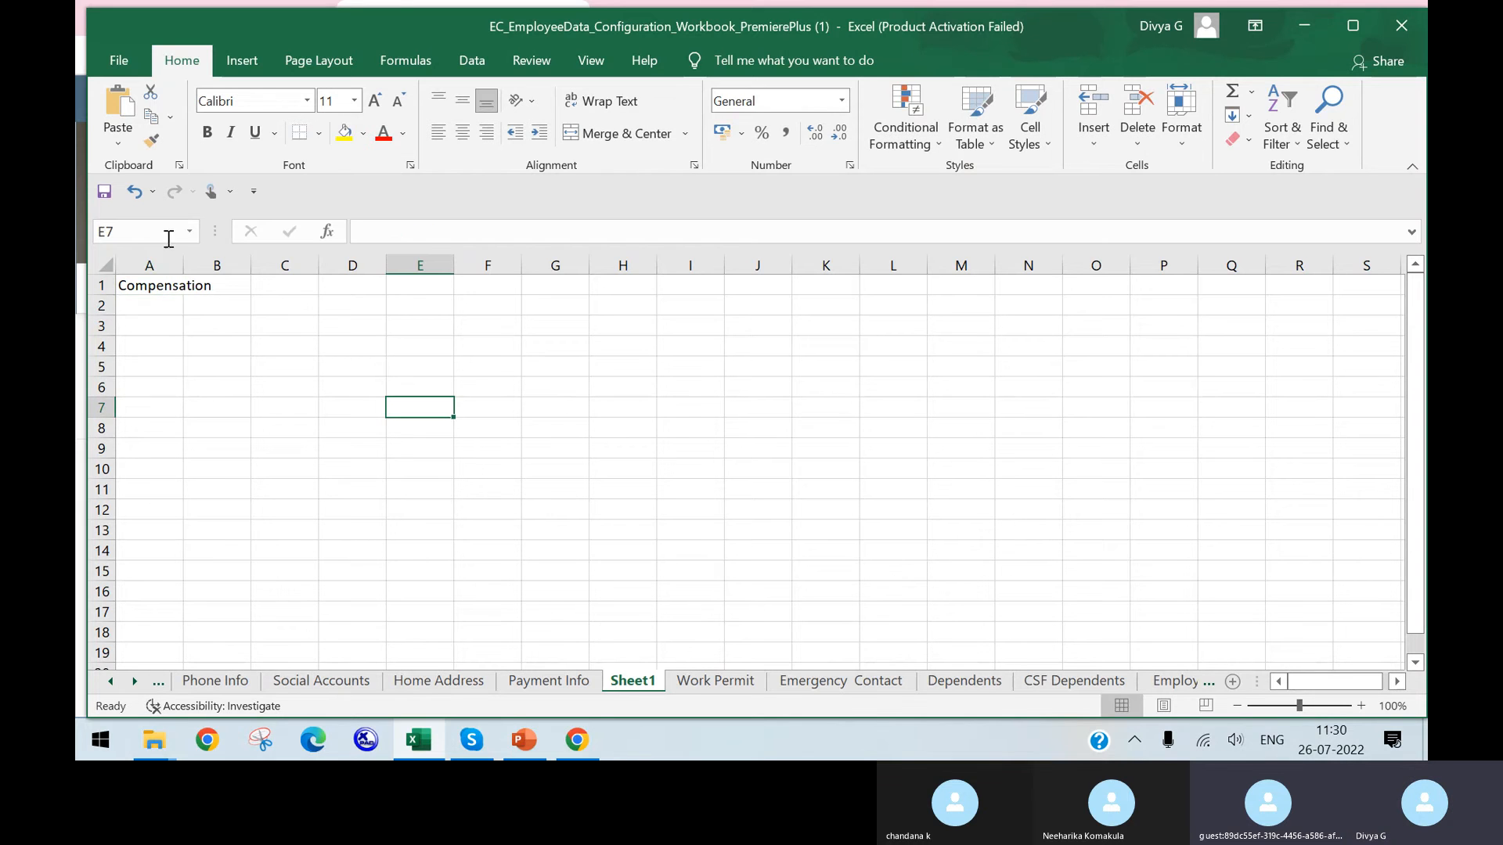
# List "Recurring" in both cells A3 and A4 under the Compensation heading.
pyautogui.click(142, 328)
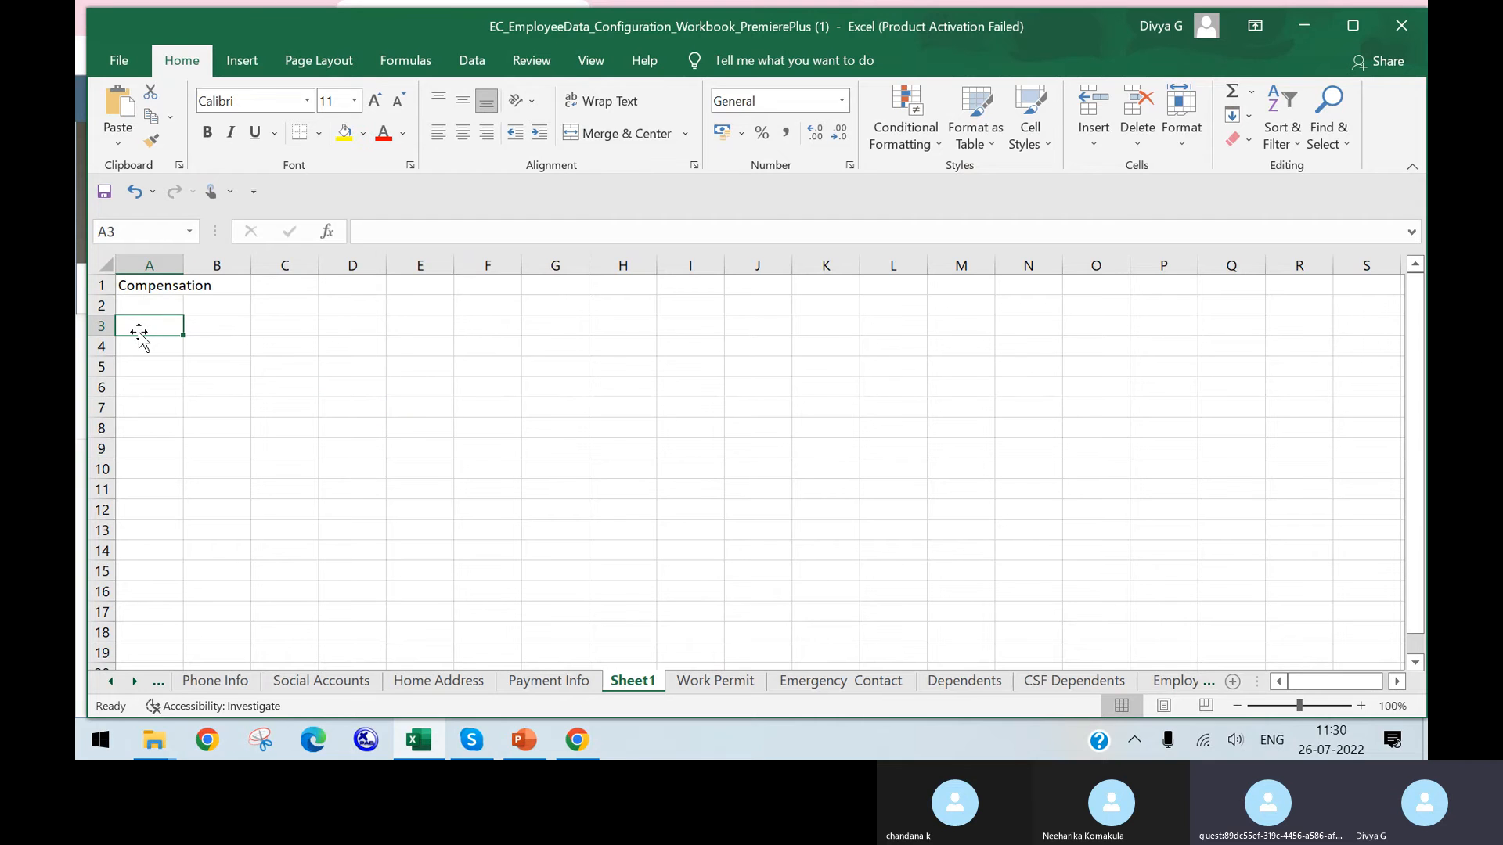
pyautogui.write('Rec')
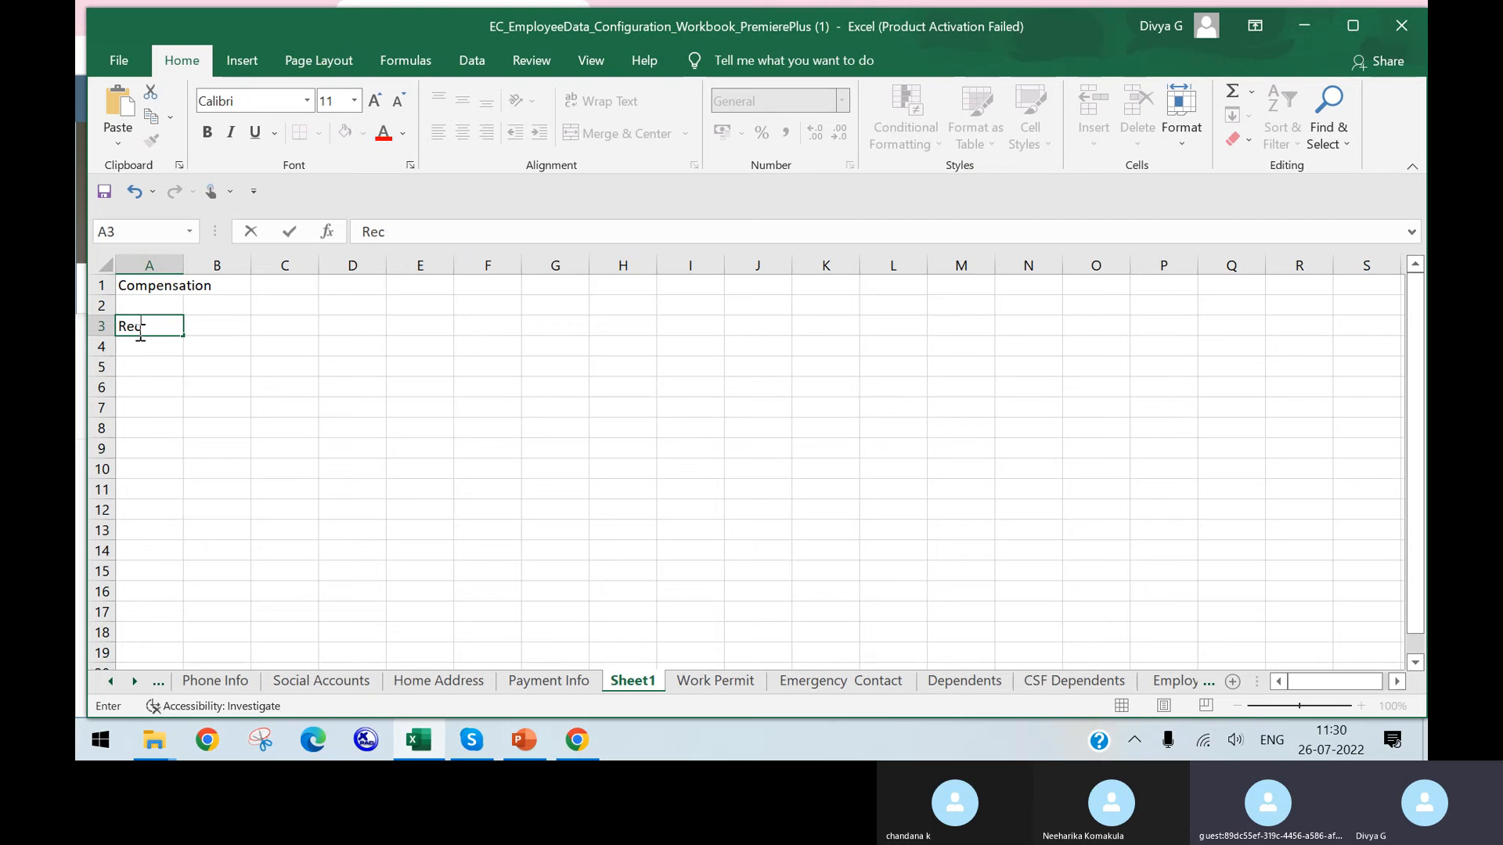
pyautogui.write('urring')
pyautogui.press('Return')
pyautogui.write('r')
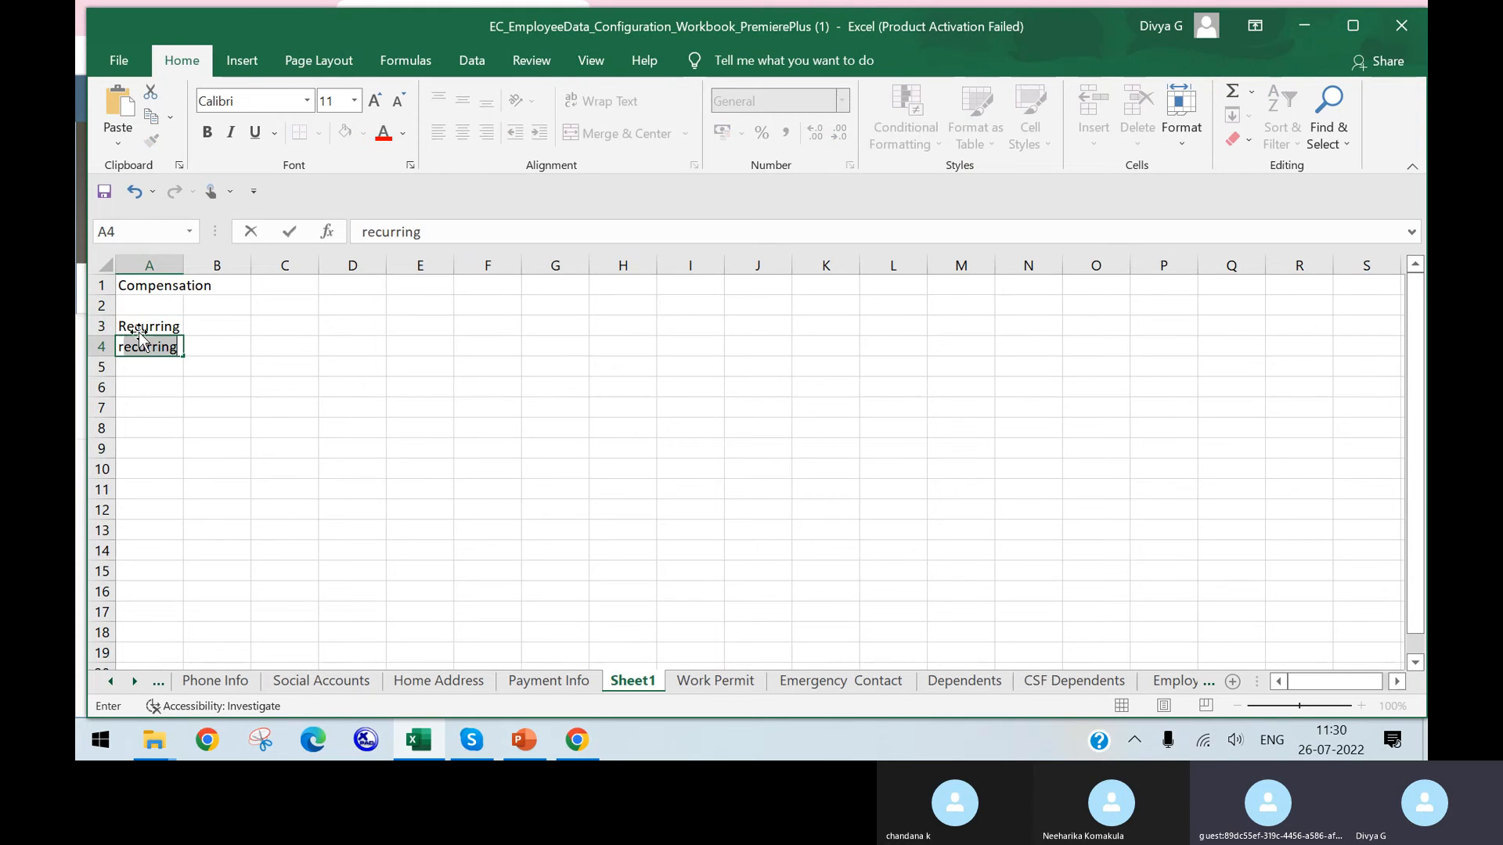
pyautogui.press('Return')
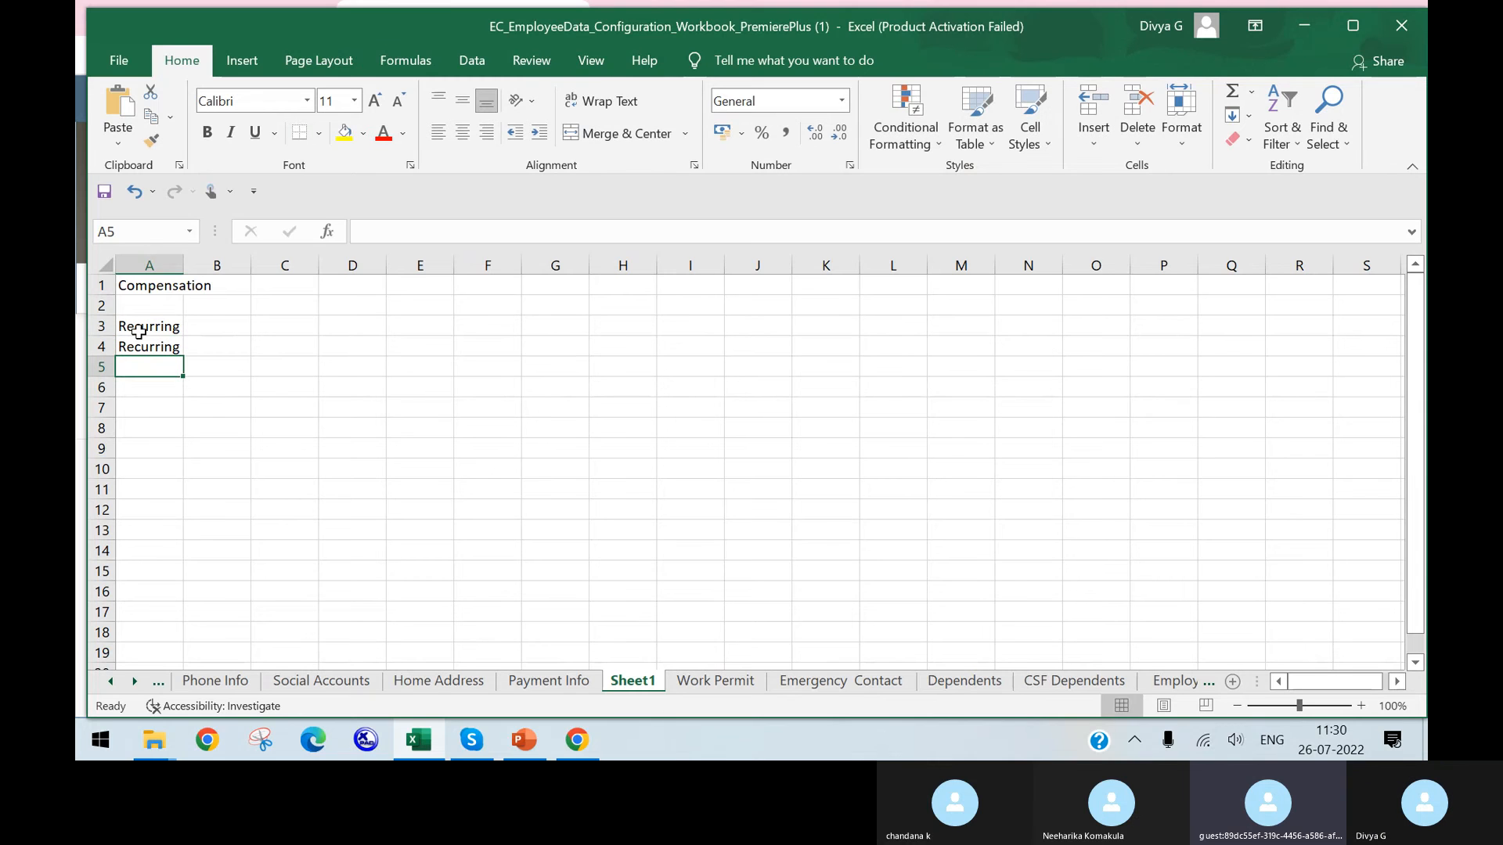
# Add "No recuuring" to the compensation list in cells A5 and A6.
pyautogui.write('No rec')
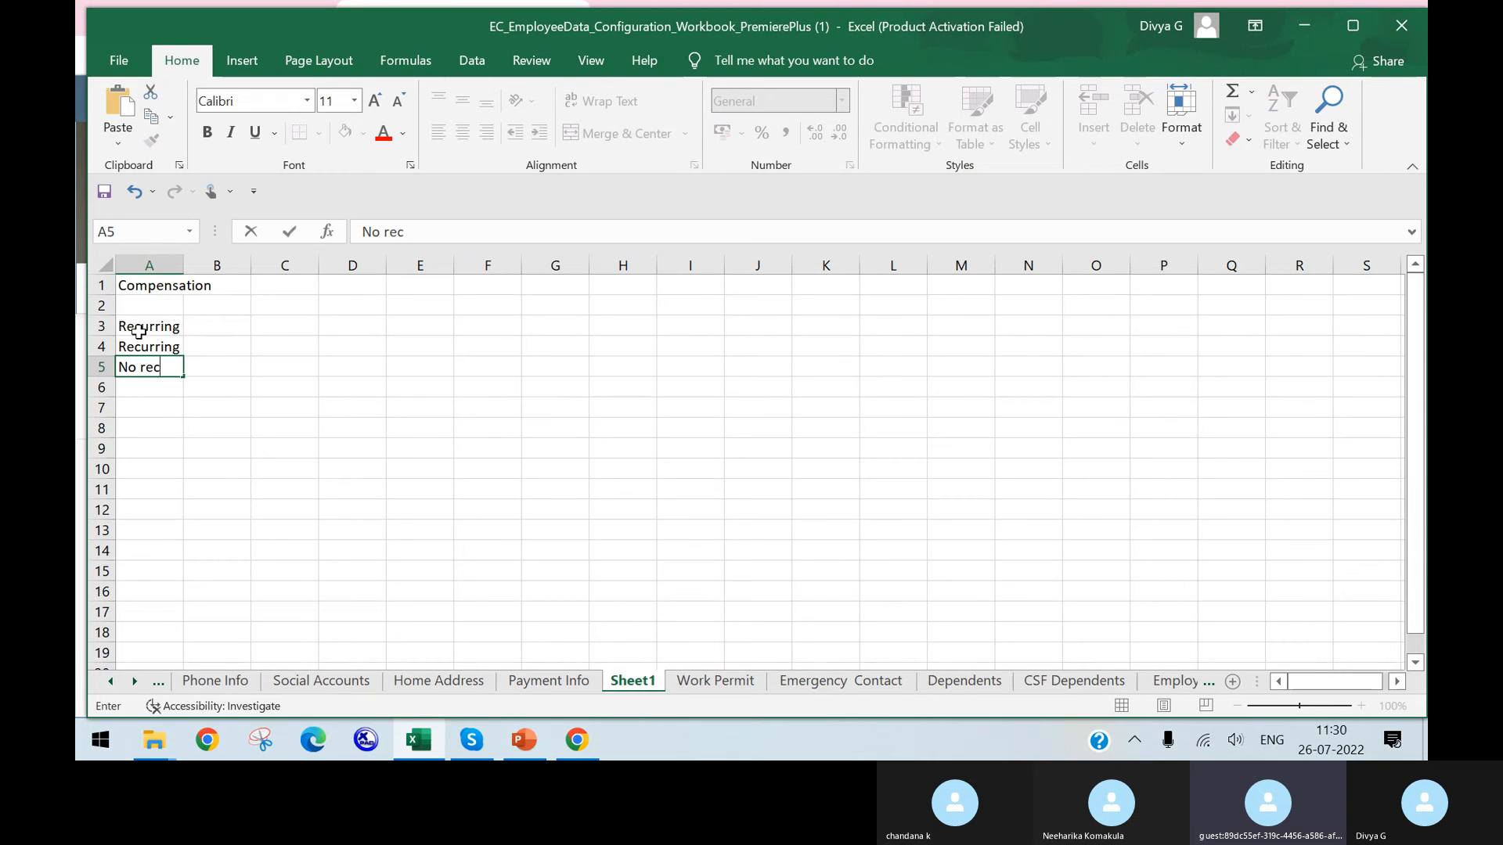
pyautogui.write('uu')
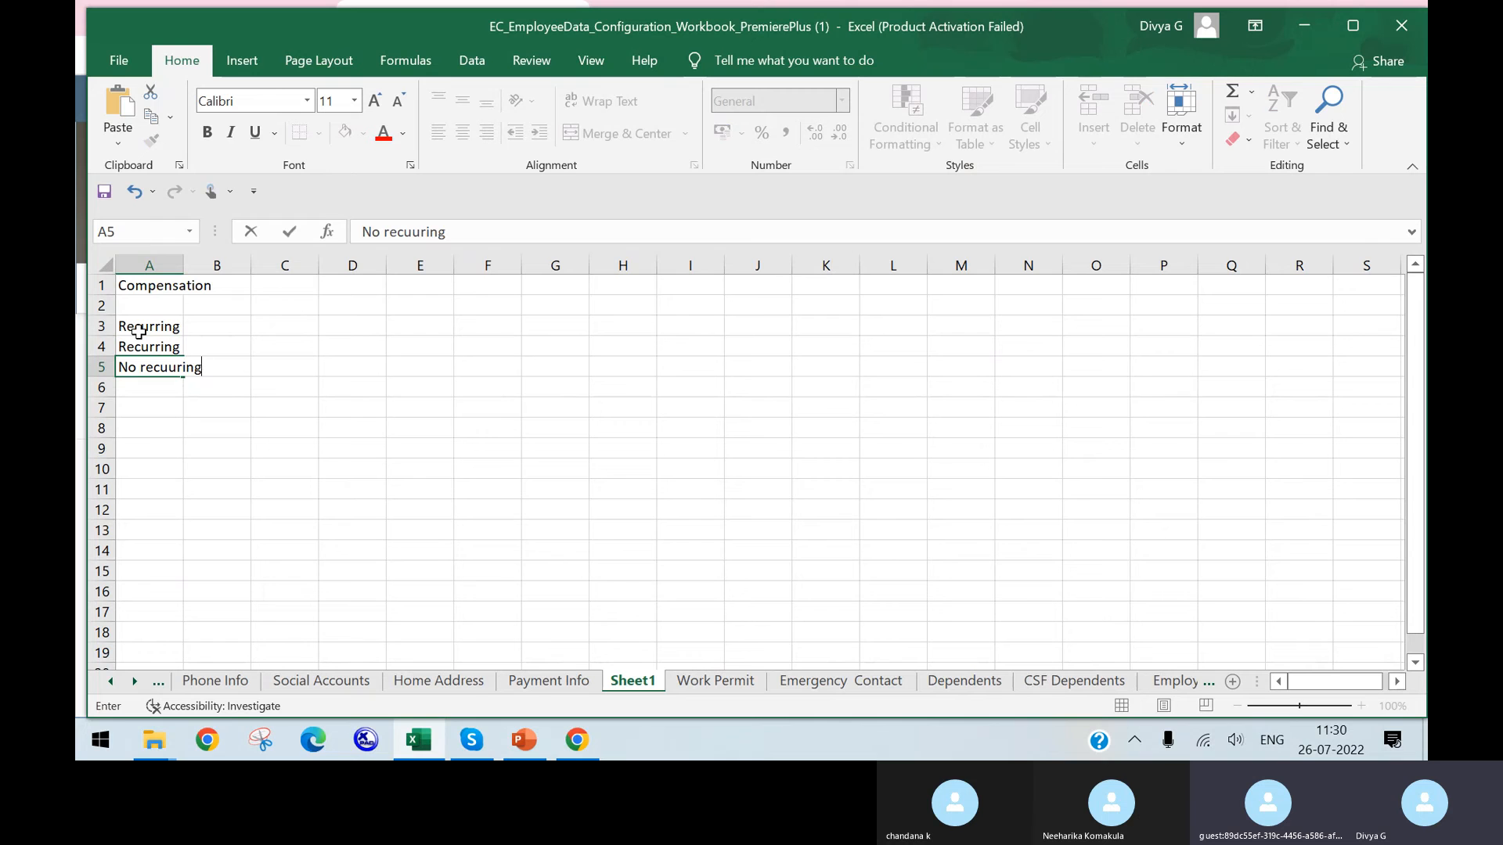
pyautogui.write('ring')
pyautogui.press('Return')
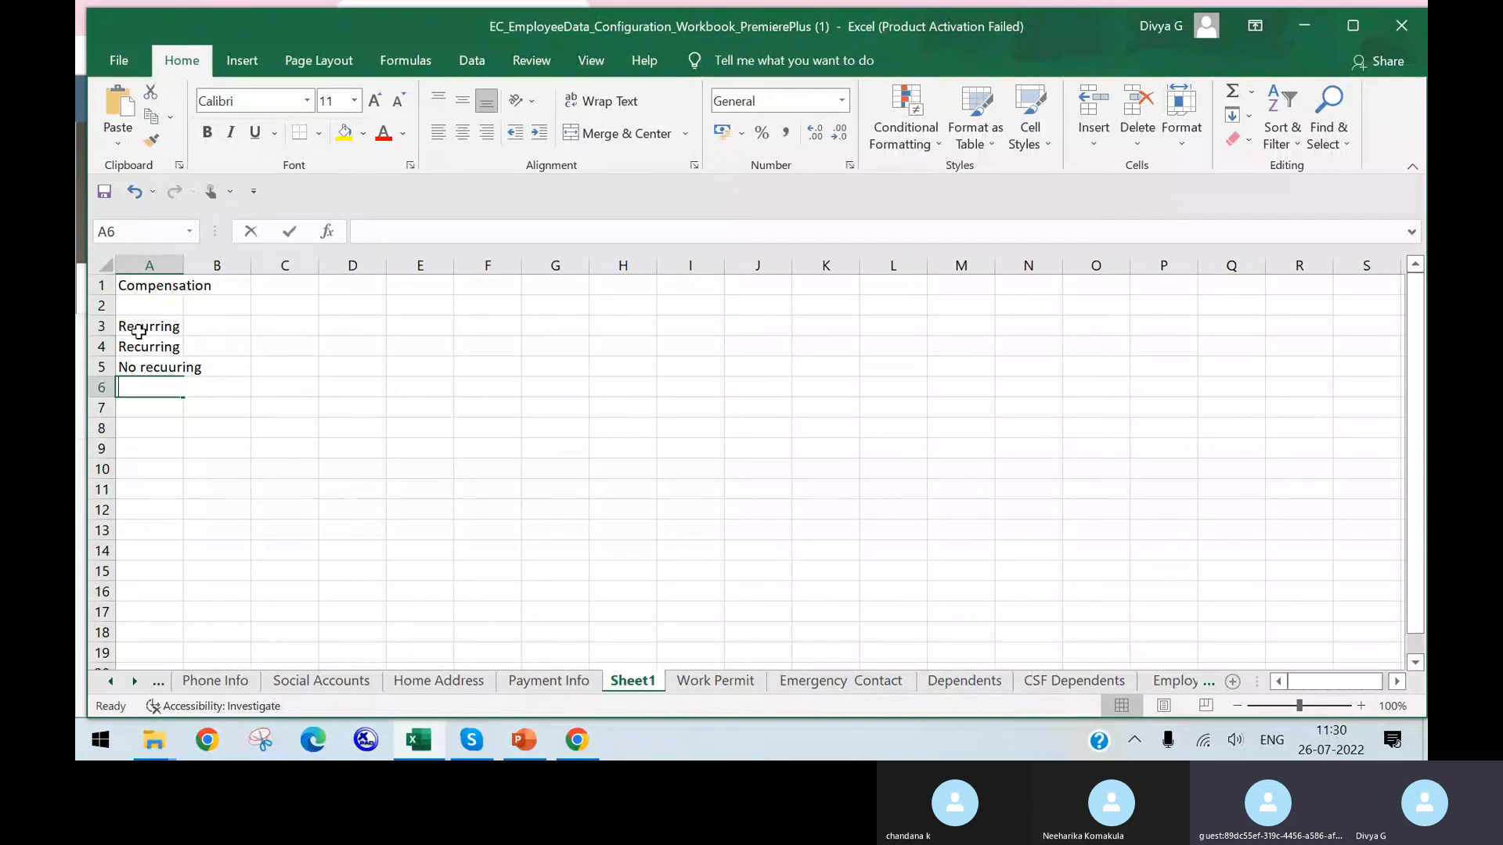
pyautogui.write('No recuuring')
pyautogui.press('Return')
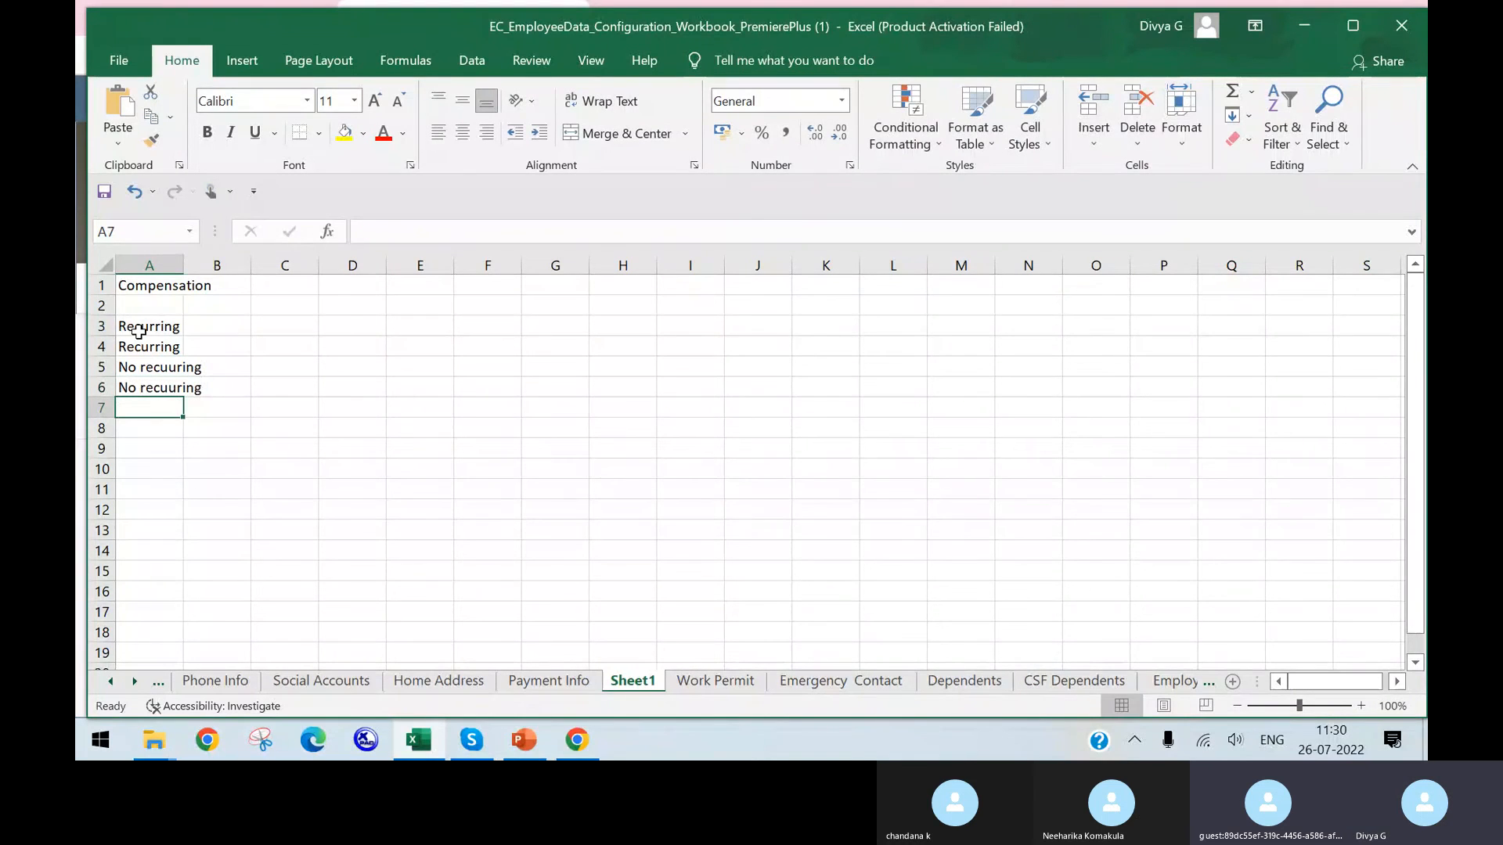
# Complete the list with "Target" in A7 and "One time deduction" in A8, and widen columns A and B.
pyautogui.write('Target')
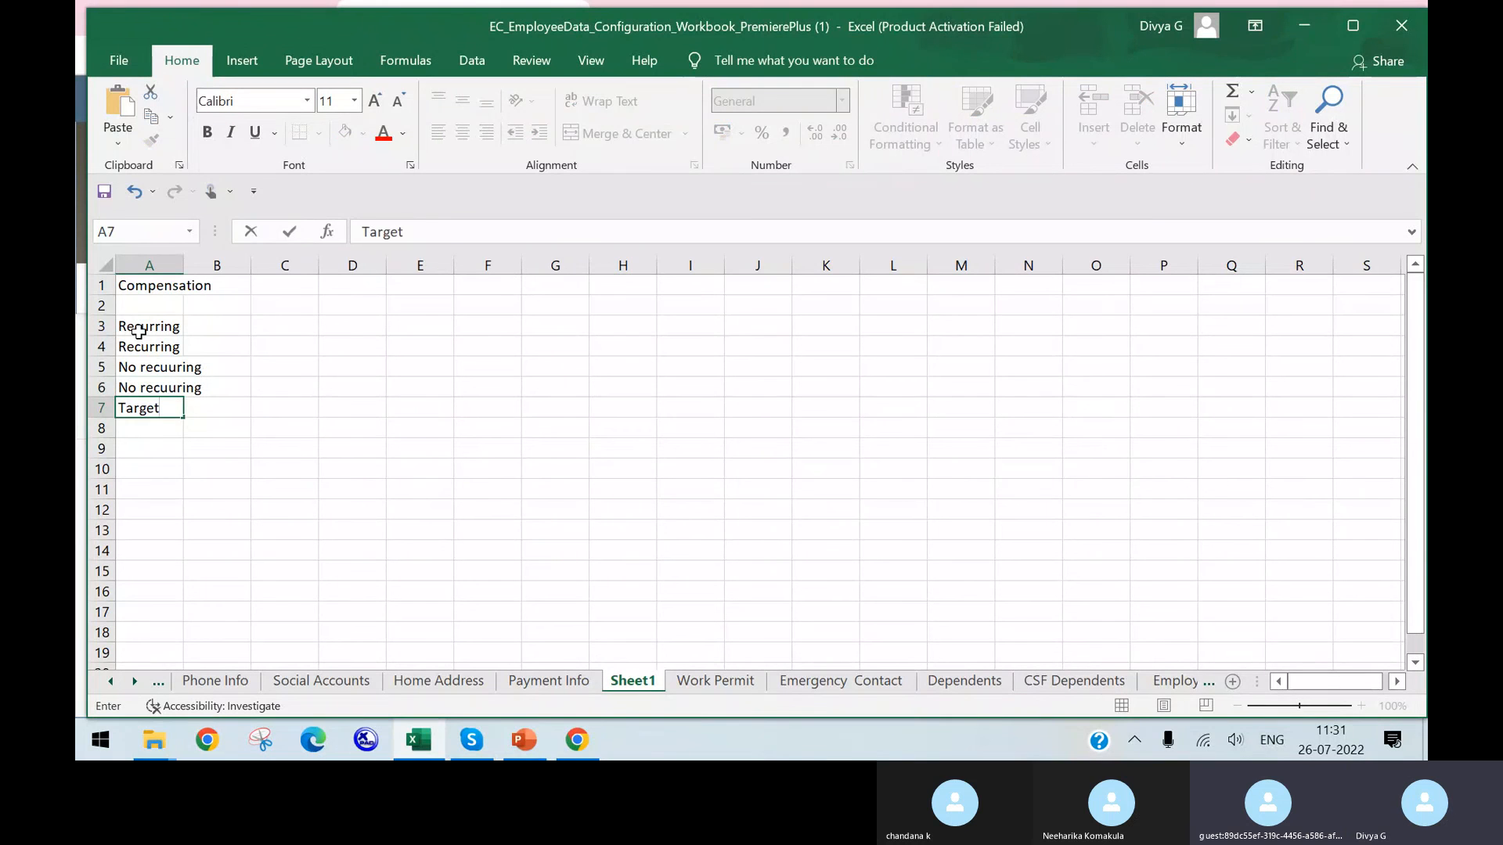
pyautogui.press('Return')
pyautogui.write('On')
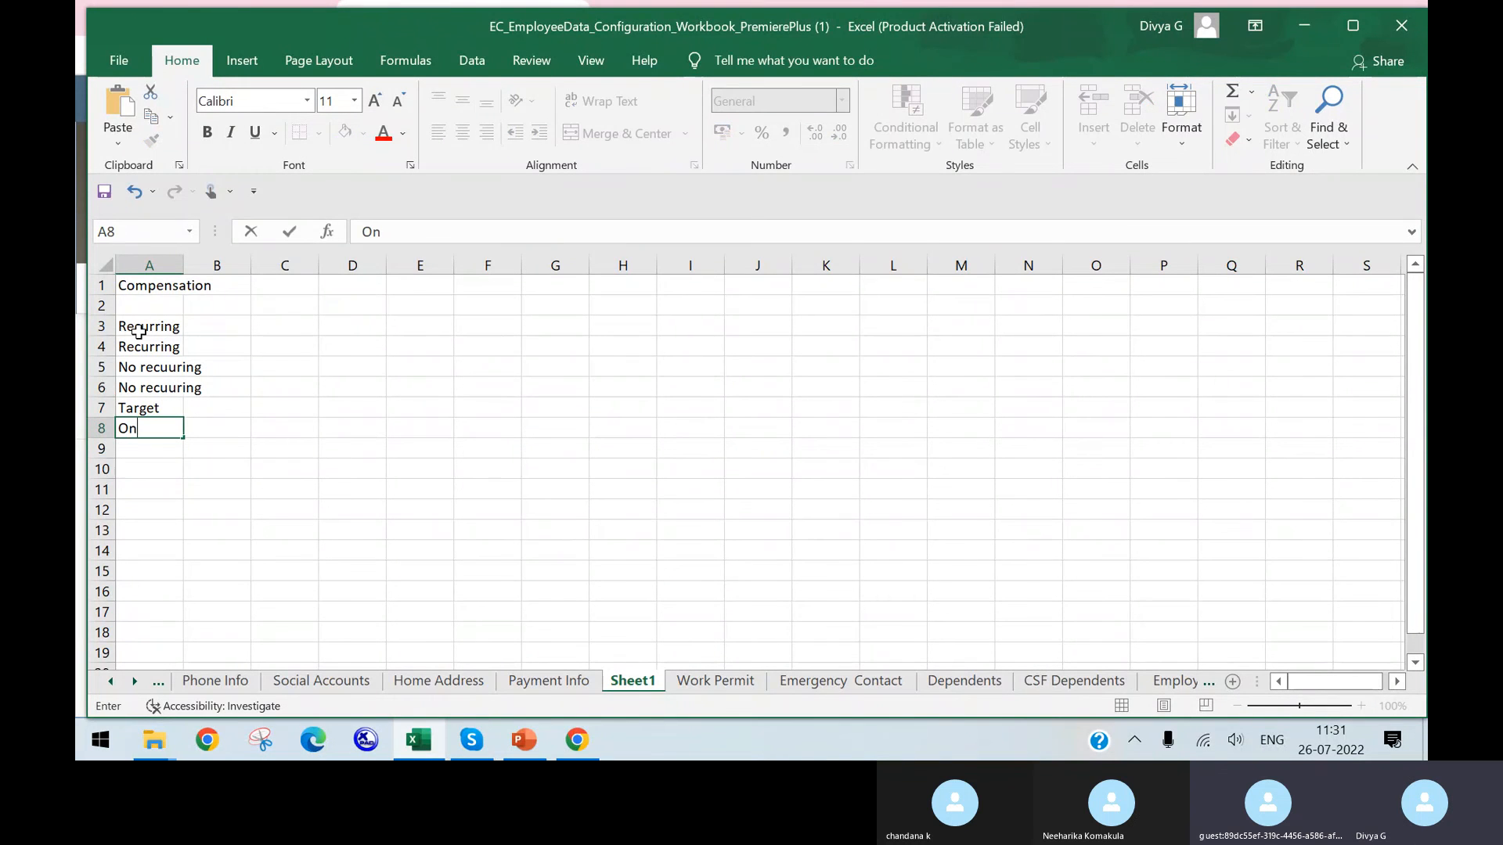
pyautogui.write('e time deduction')
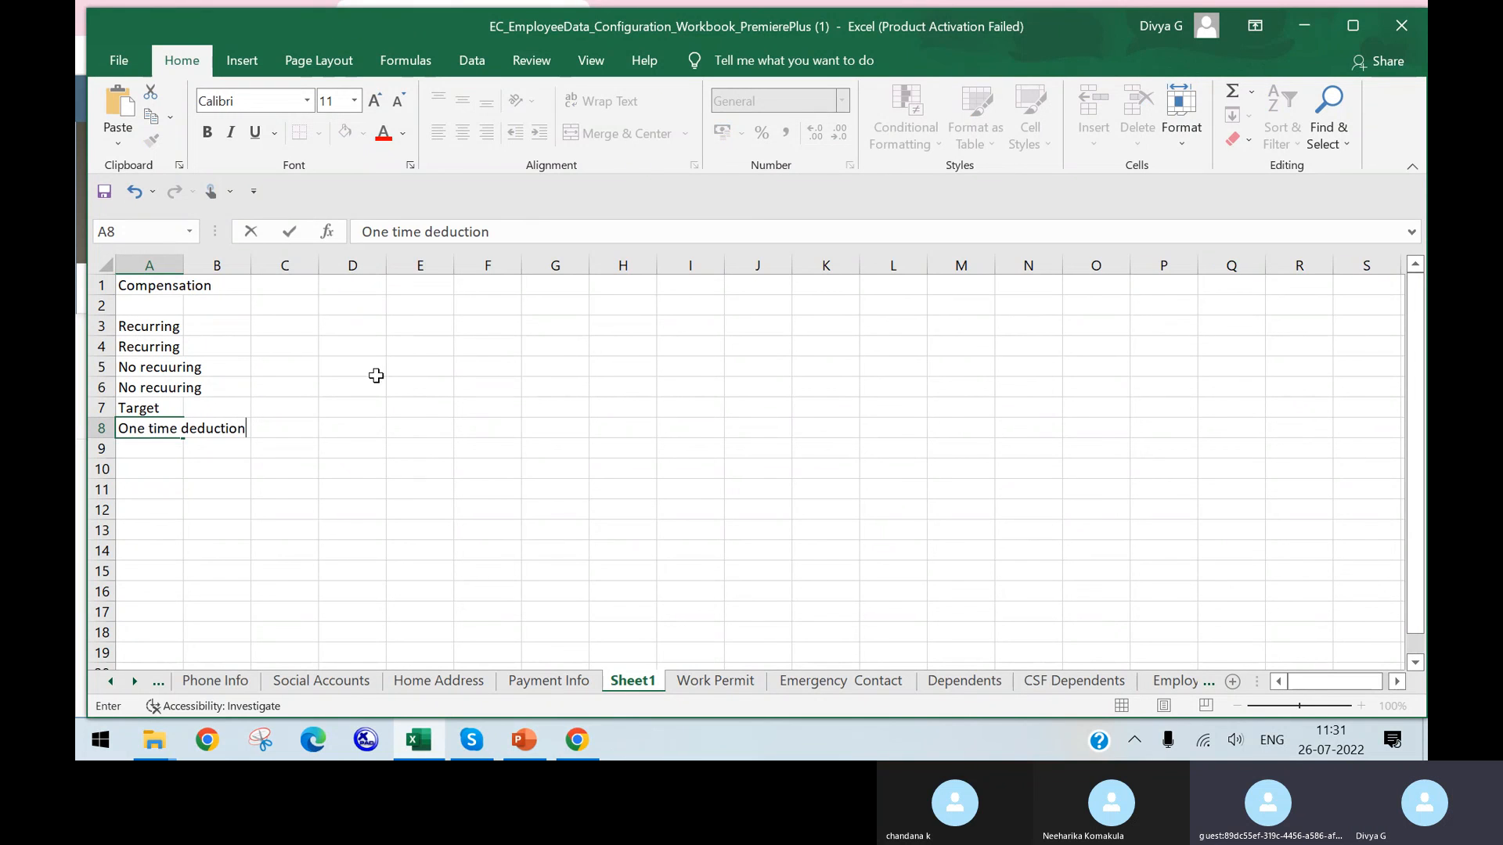
pyautogui.click(388, 389)
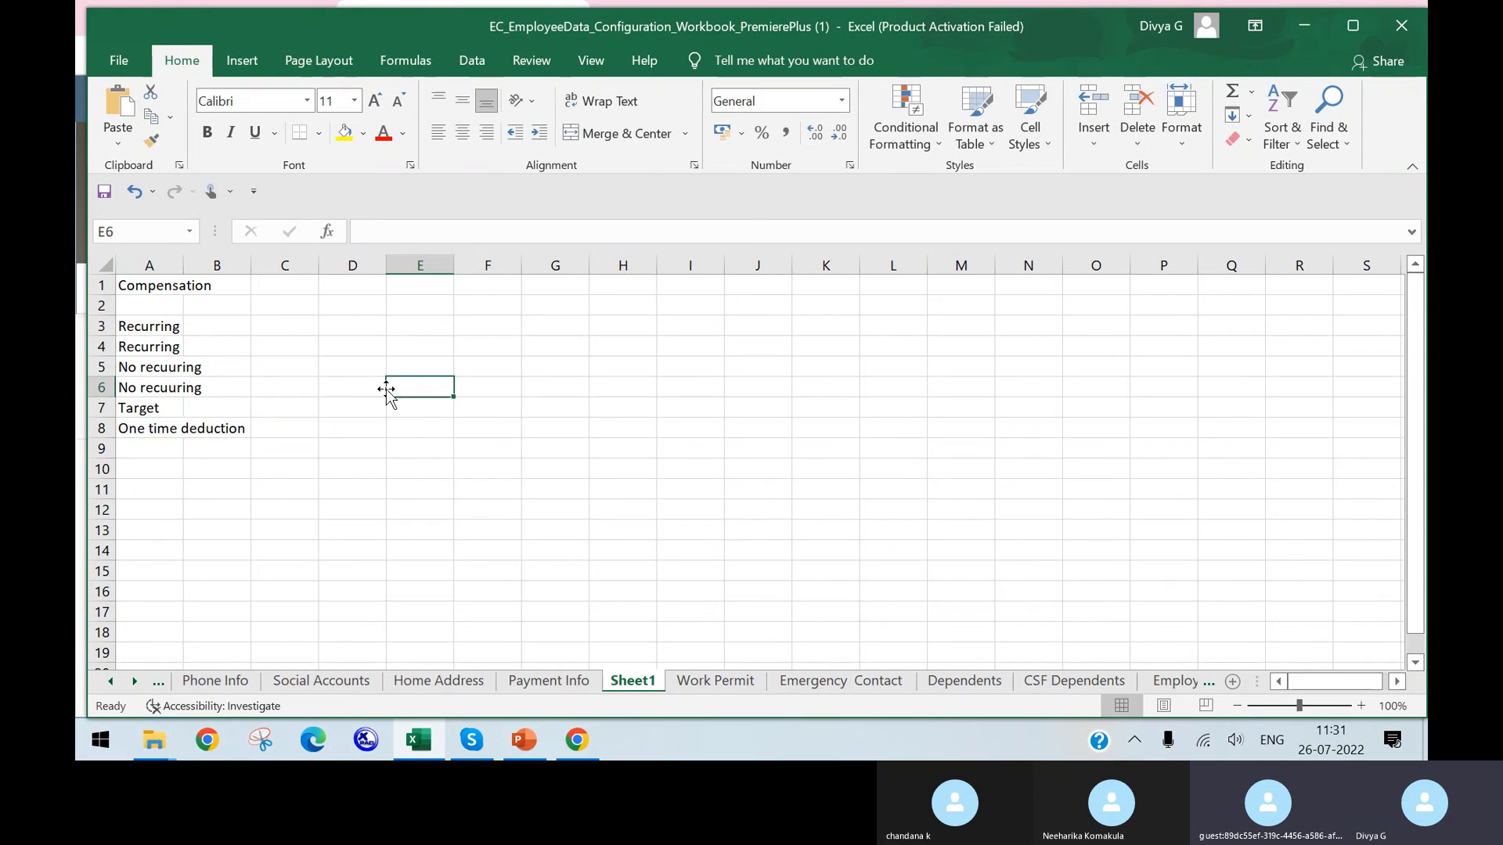
pyautogui.moveTo(196, 269); pyautogui.dragTo(356, 272)
pyautogui.click(325, 328)
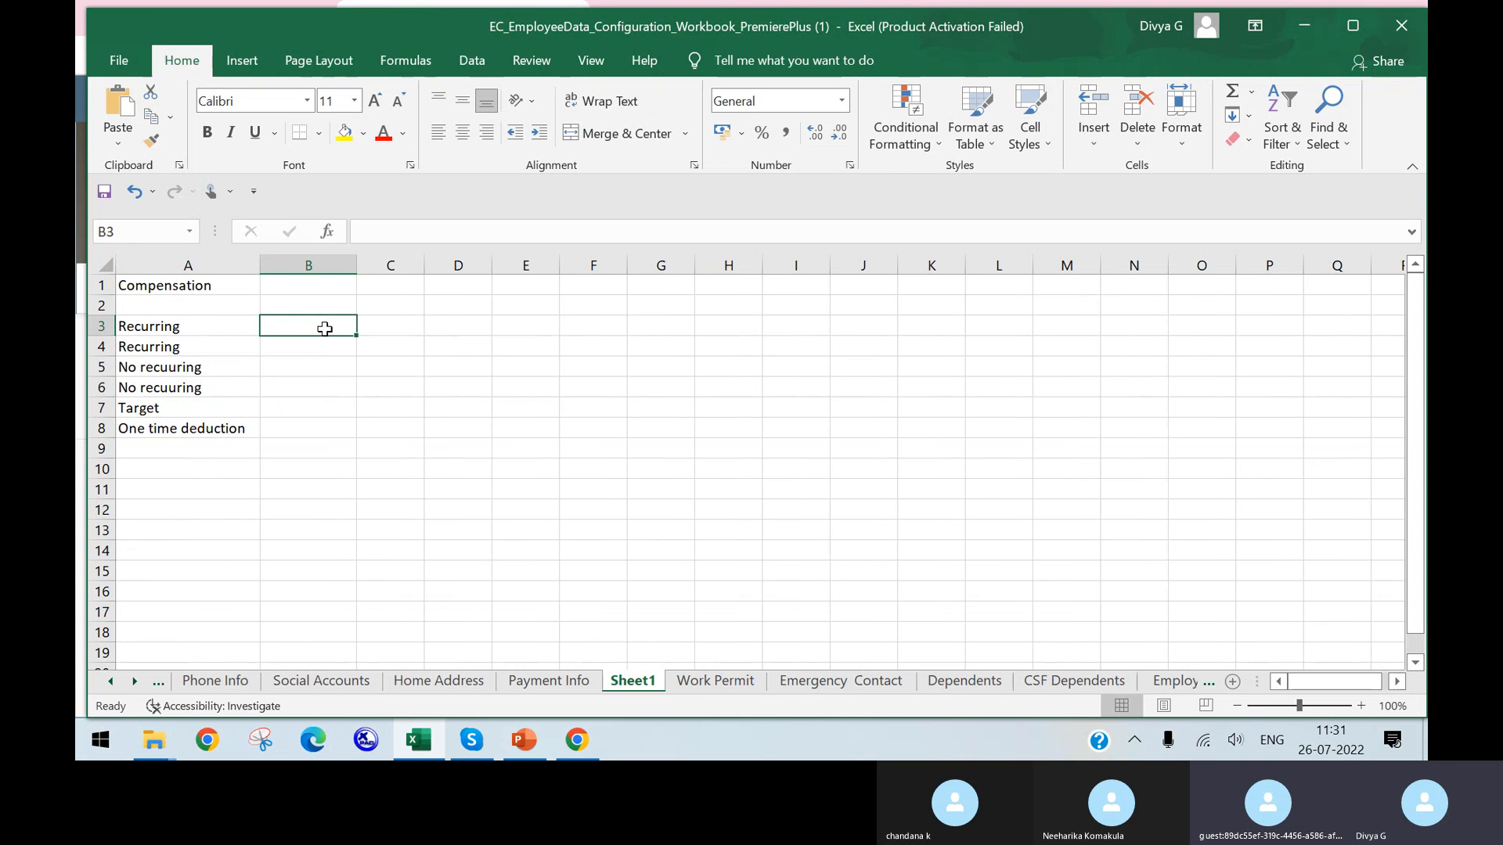